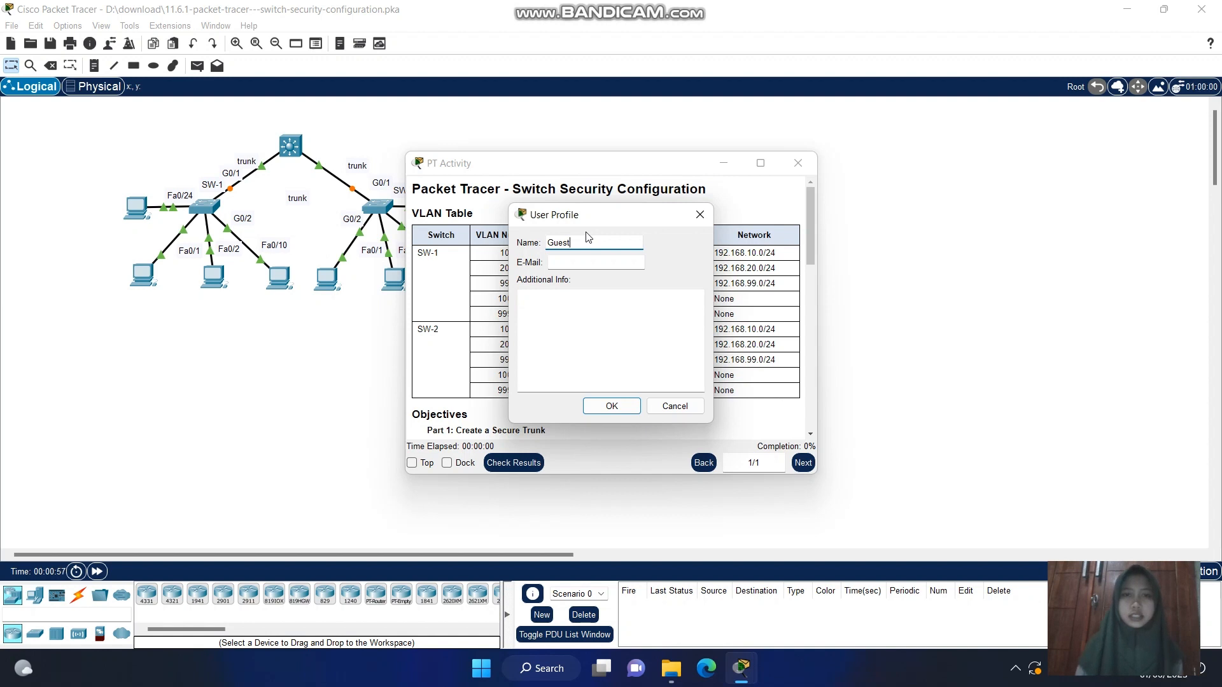
Fill in the user profile with the student's full name and e-mail address, and confirm it
key("BackSpace")
key("BackSpace")
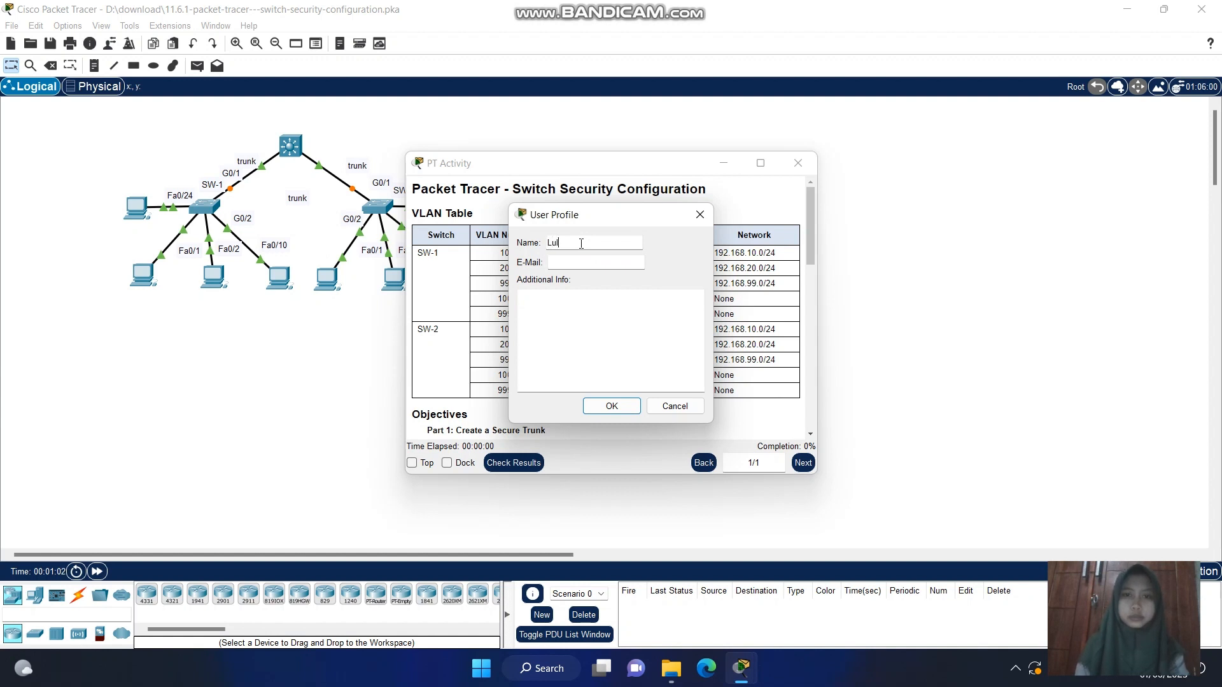
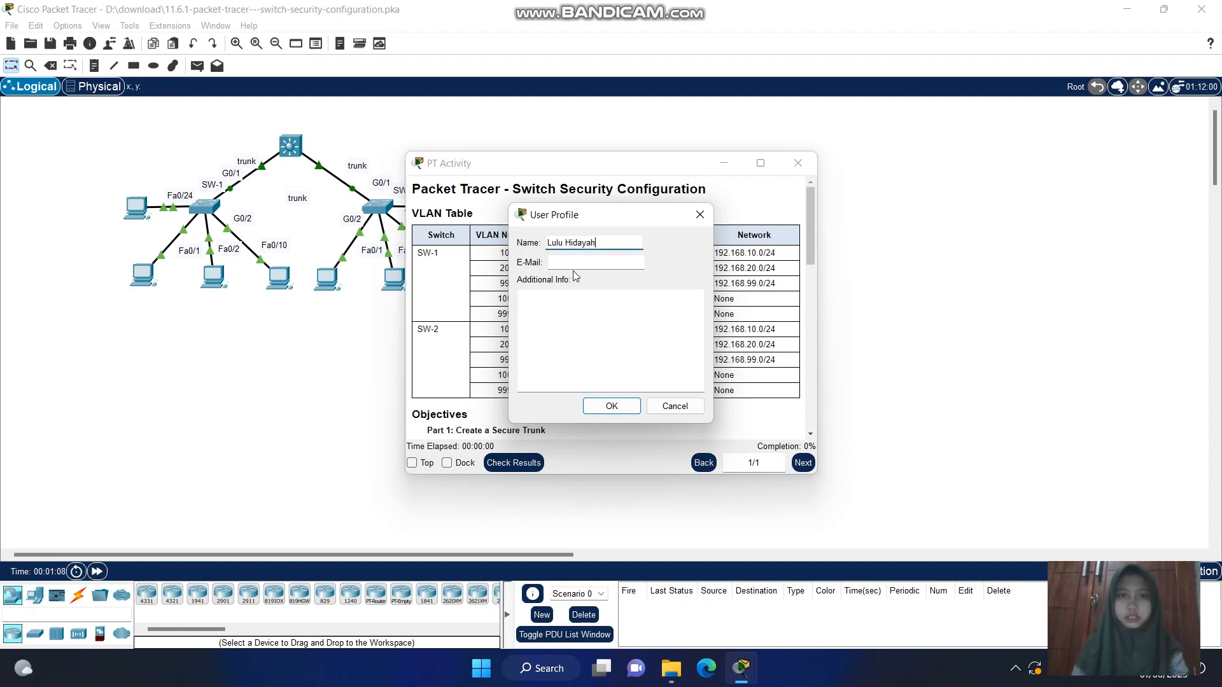
left_click(574, 264)
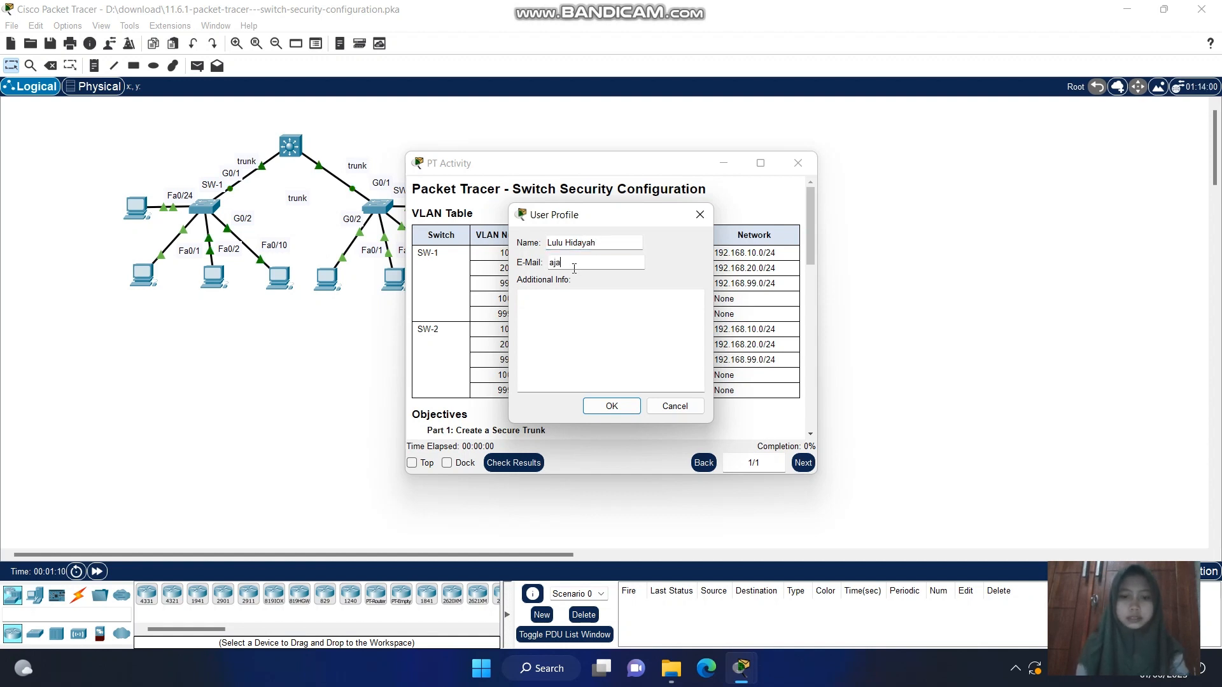
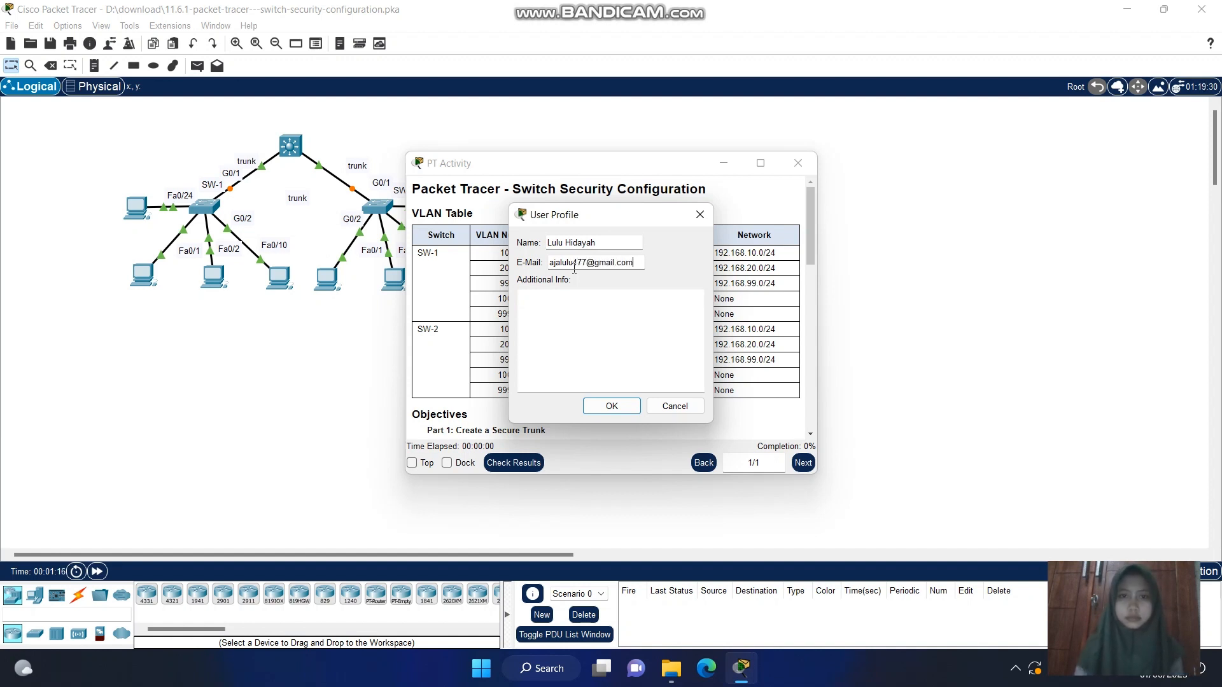
left_click(612, 405)
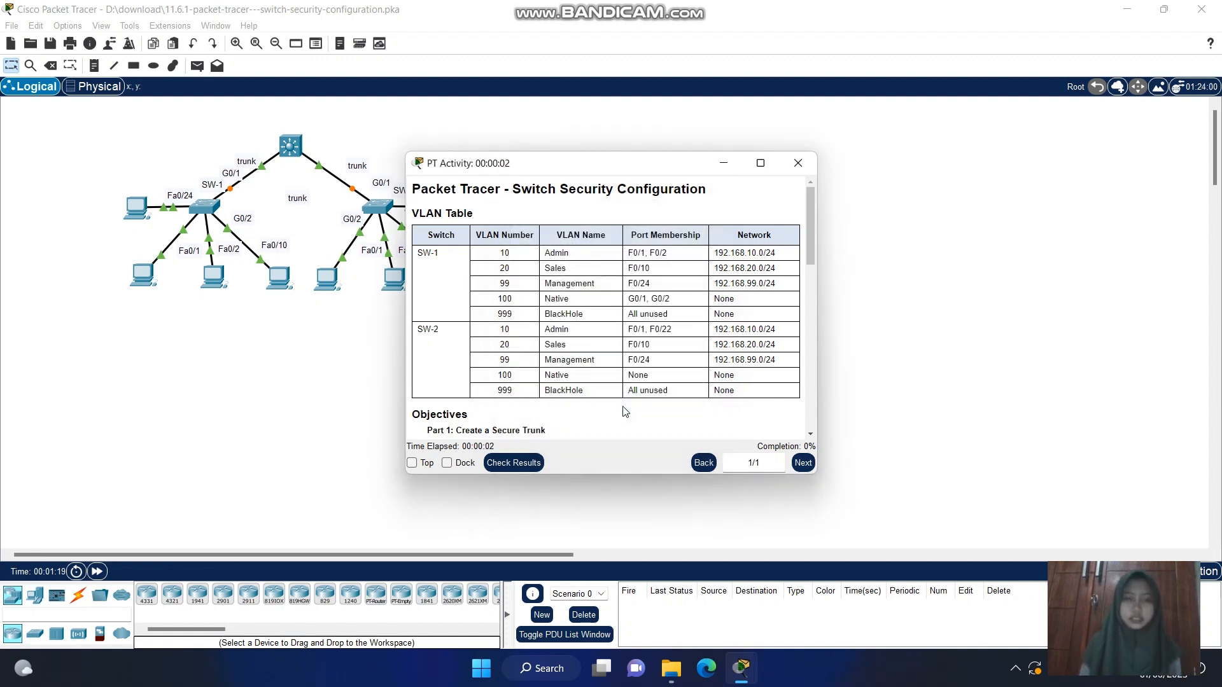
Arrange the activity instructions and the network topology window side by side, with the instructions on the left half
left_click(763, 165)
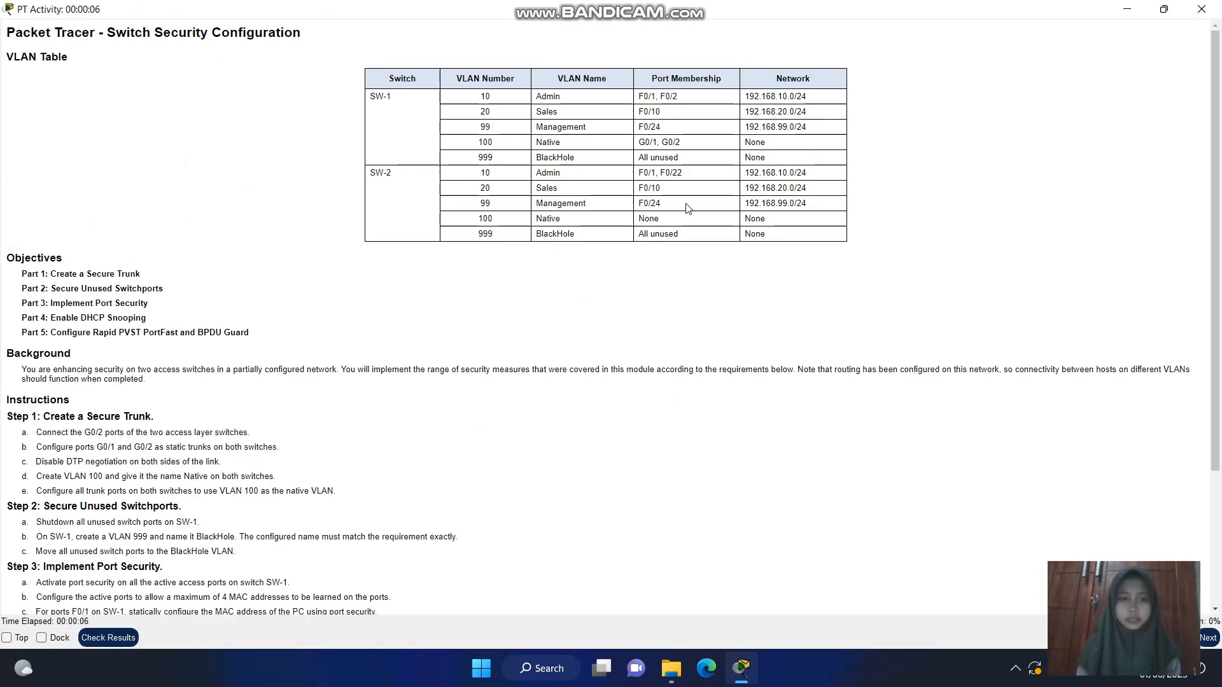
key("super+Left")
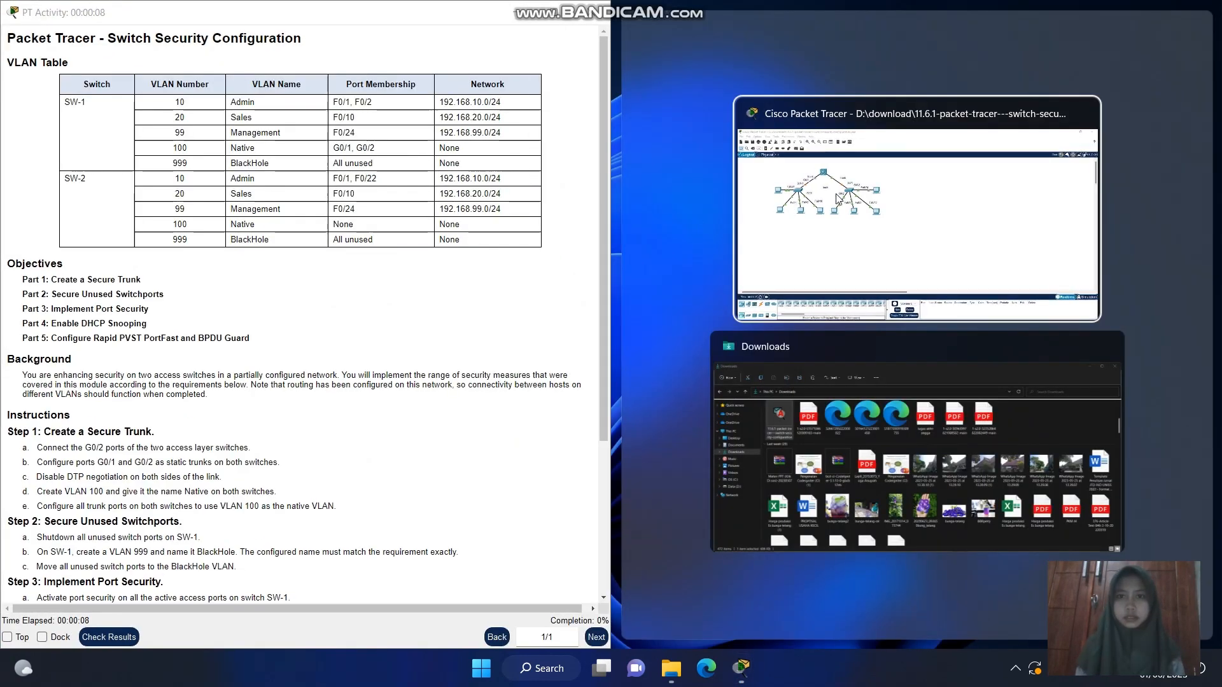
left_click(862, 201)
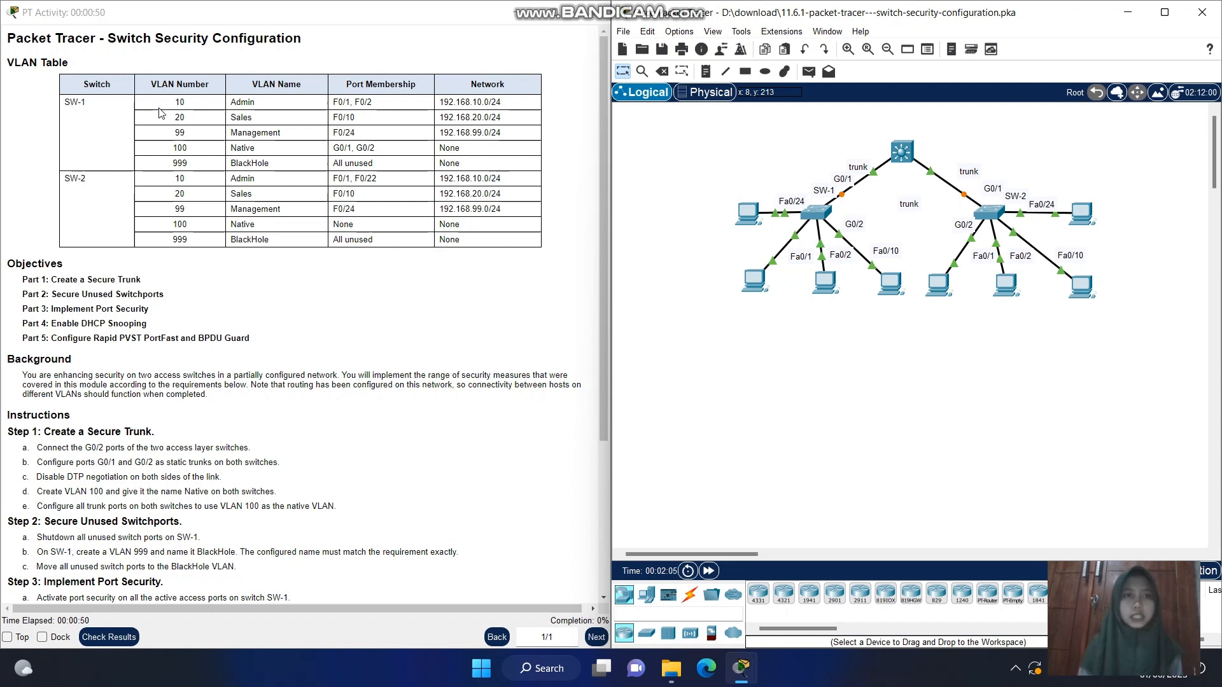
Review the VLAN table's numbers, names and port memberships for SW-1 and SW-2
left_click_drag(171, 117, 191, 168)
left_click(191, 168)
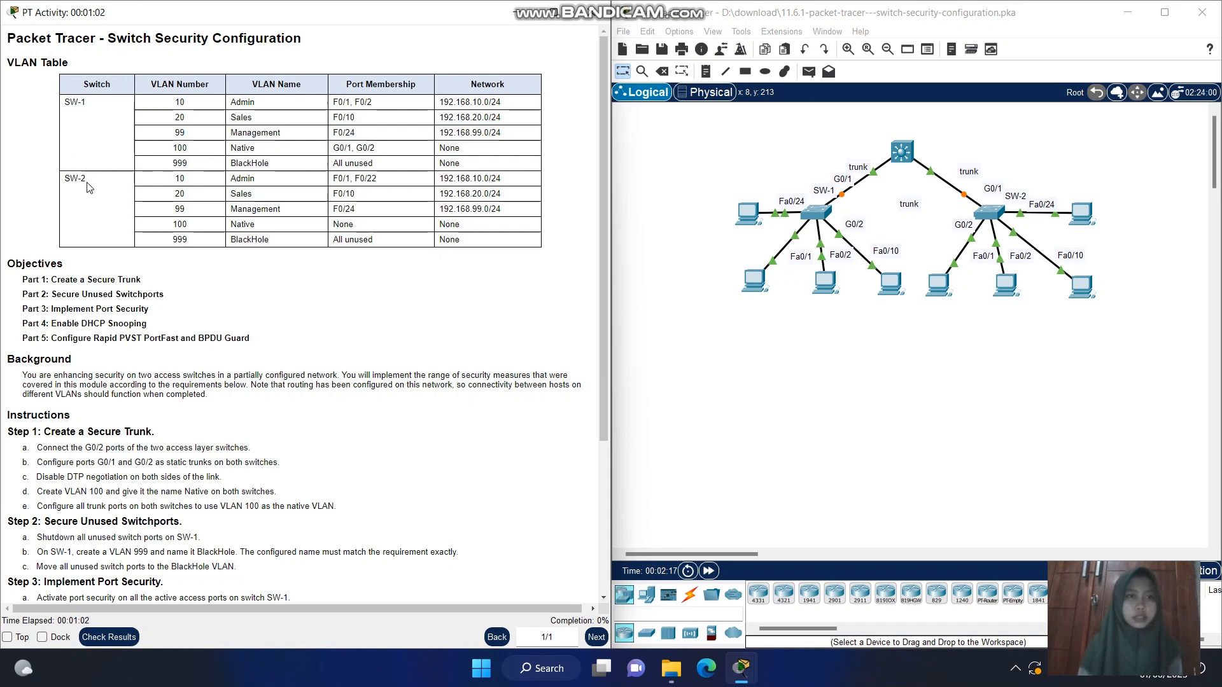
left_click_drag(169, 182, 271, 179)
left_click(270, 179)
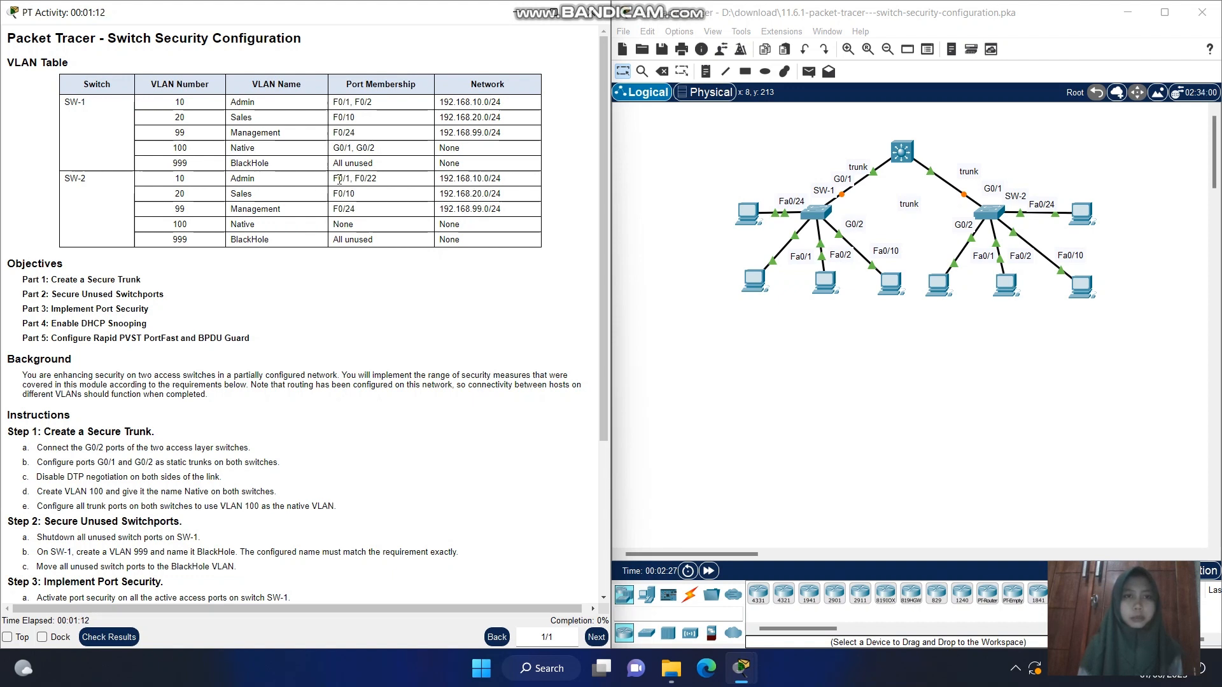
left_click_drag(332, 183, 385, 185)
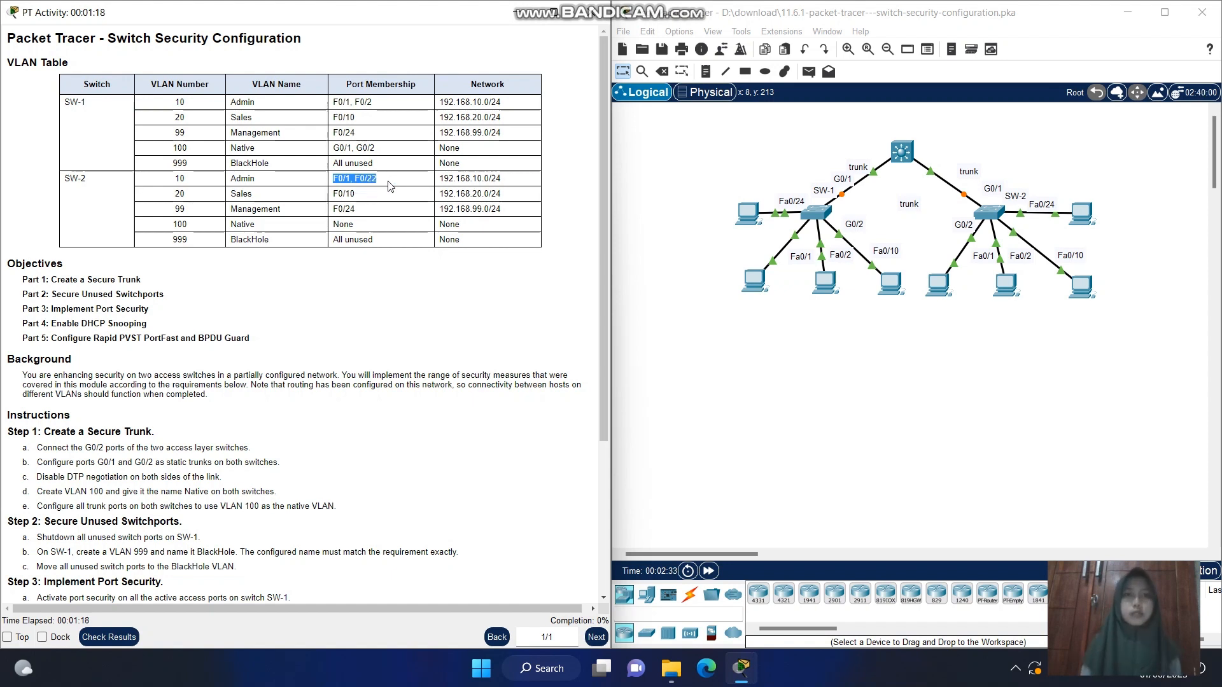
left_click(389, 185)
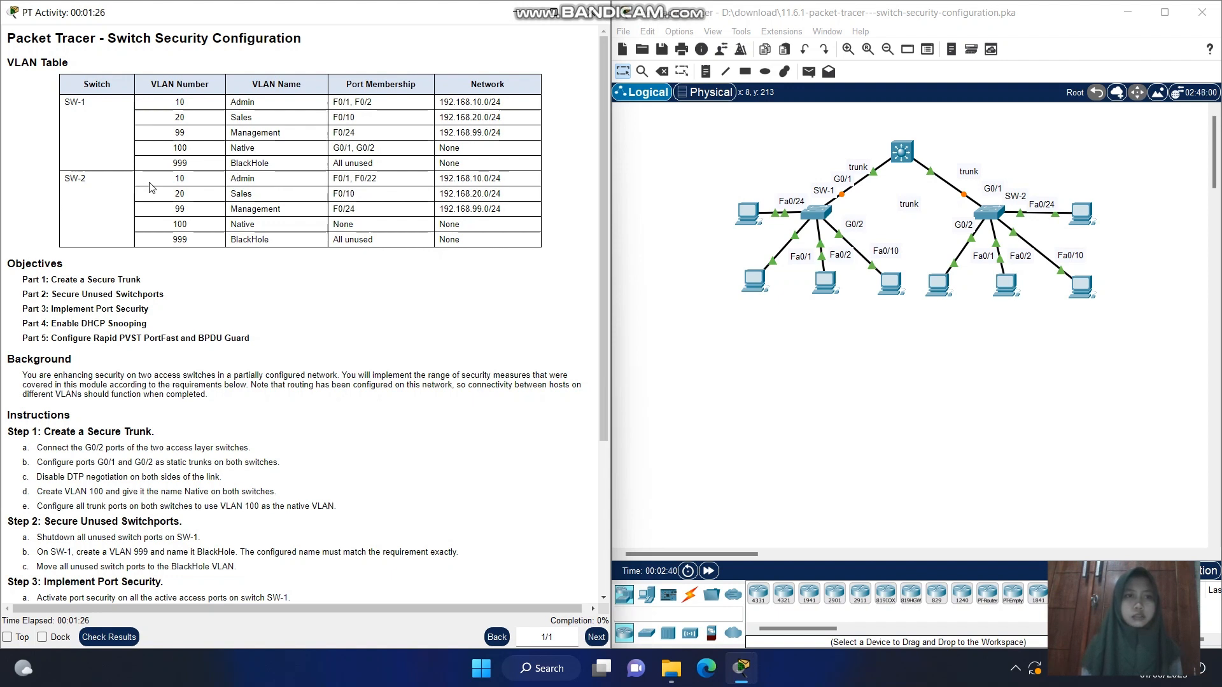
left_click_drag(150, 184, 180, 203)
left_click(180, 204)
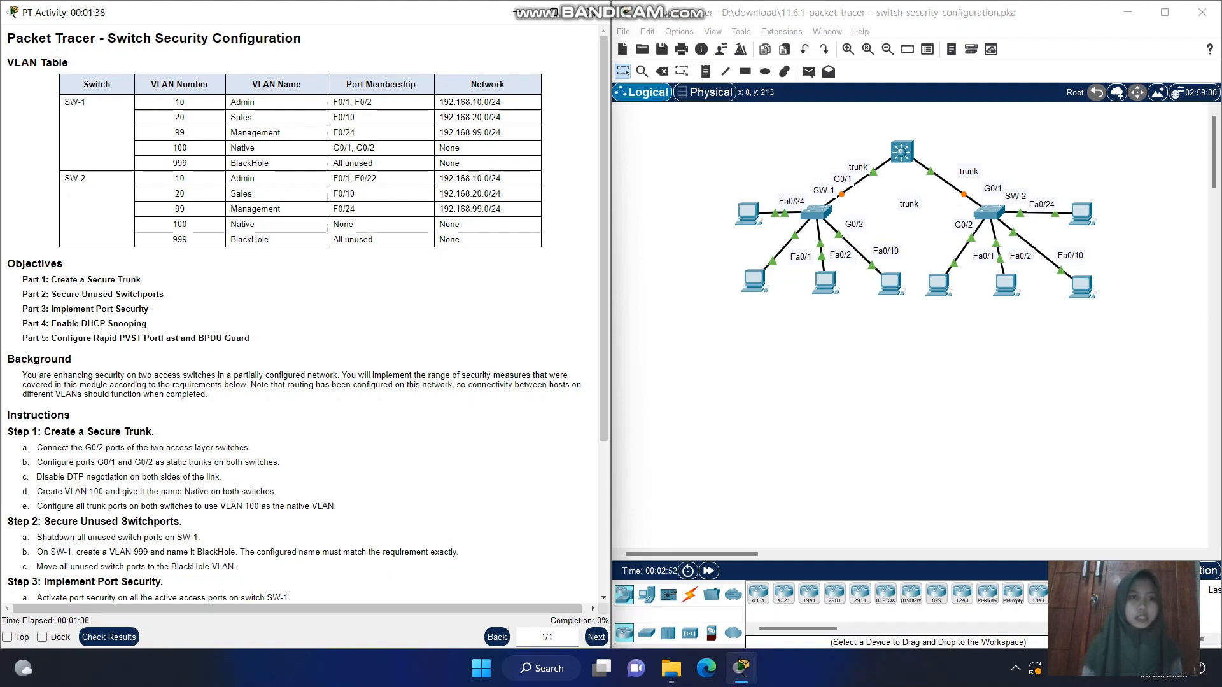
Read through the five objectives, from creating a secure trunk to configuring Rapid PVST PortFast and BPDU Guard
left_click_drag(51, 280, 157, 282)
left_click(159, 283)
left_click_drag(55, 293, 178, 299)
left_click(185, 302)
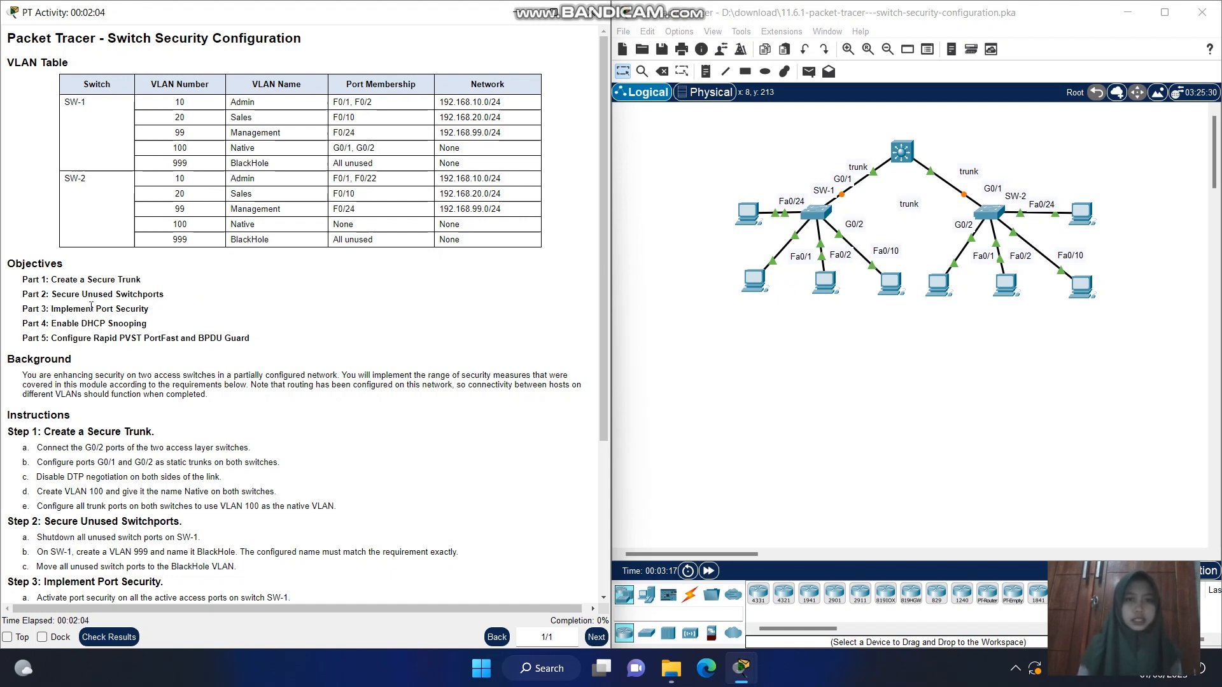
left_click_drag(51, 309, 156, 318)
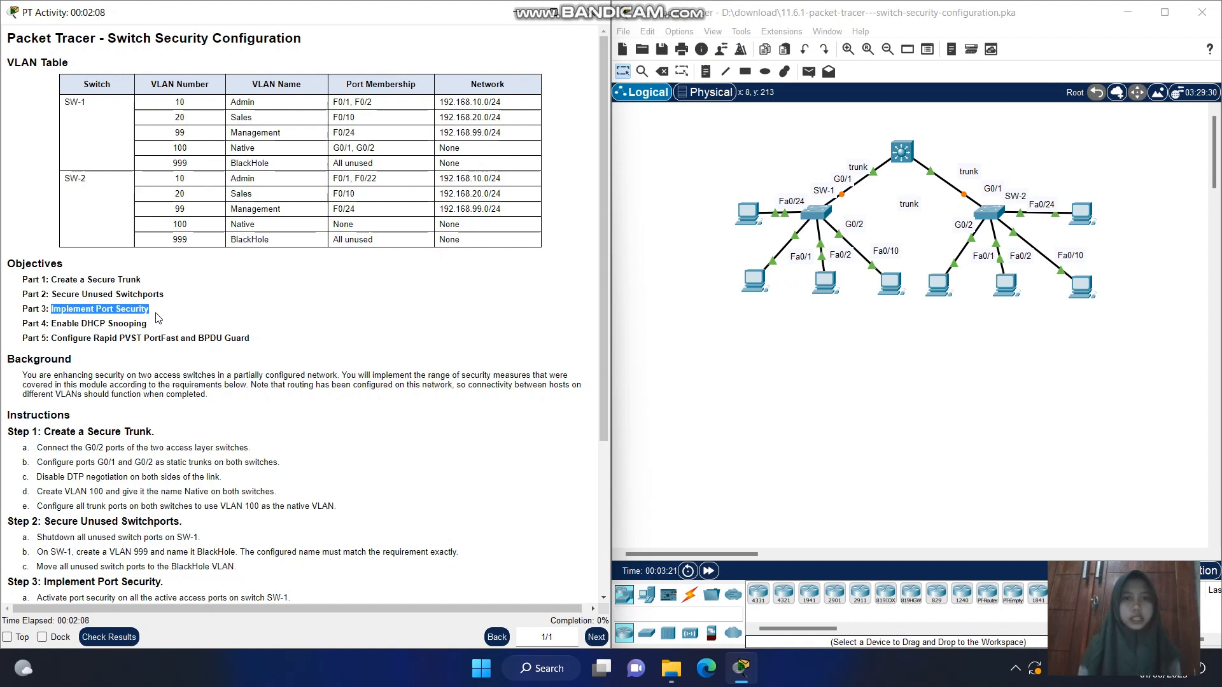
left_click(158, 318)
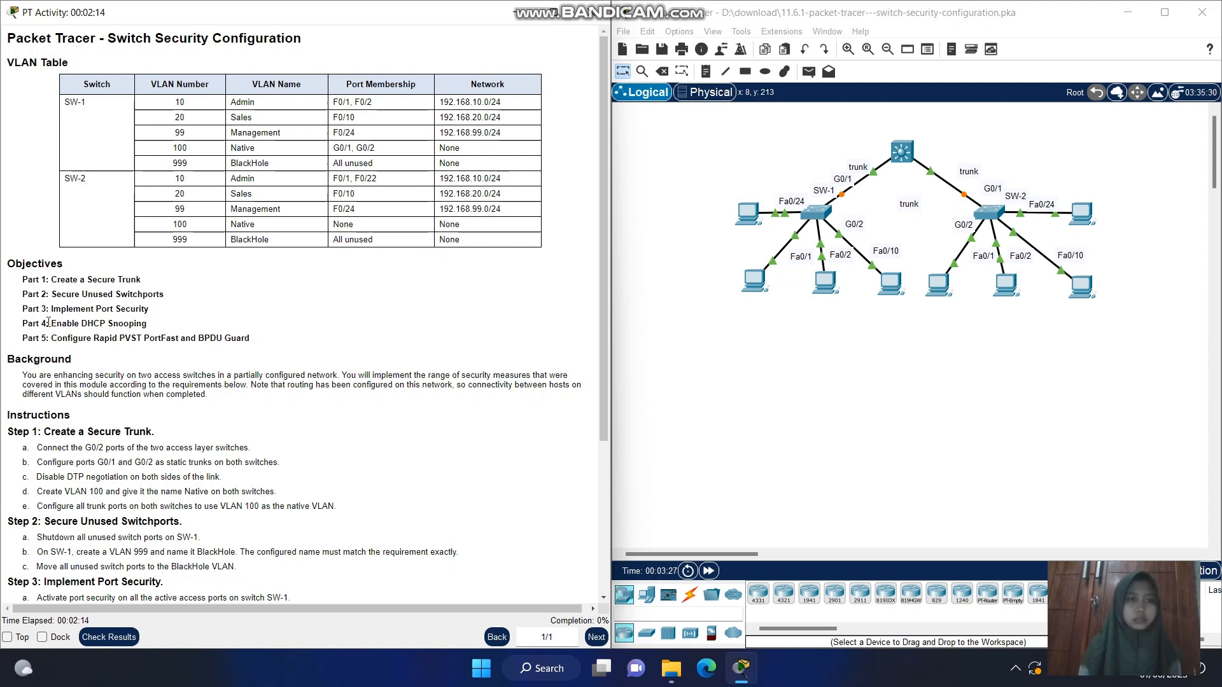
left_click_drag(51, 323, 155, 331)
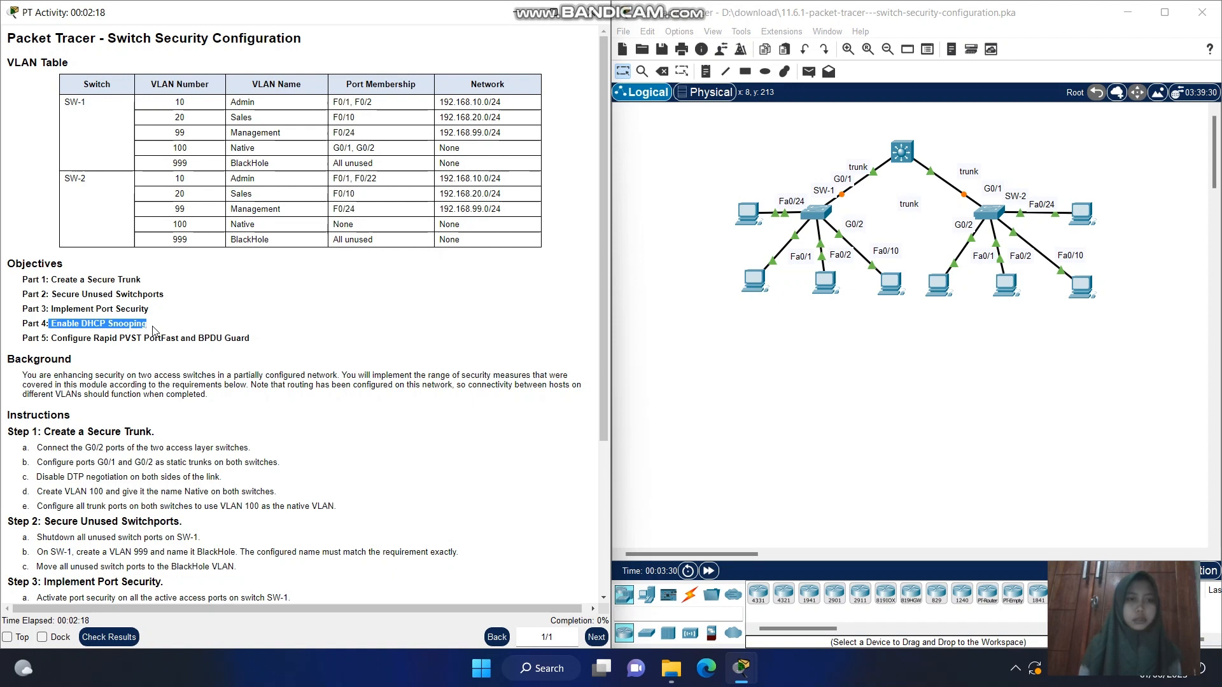
left_click(156, 332)
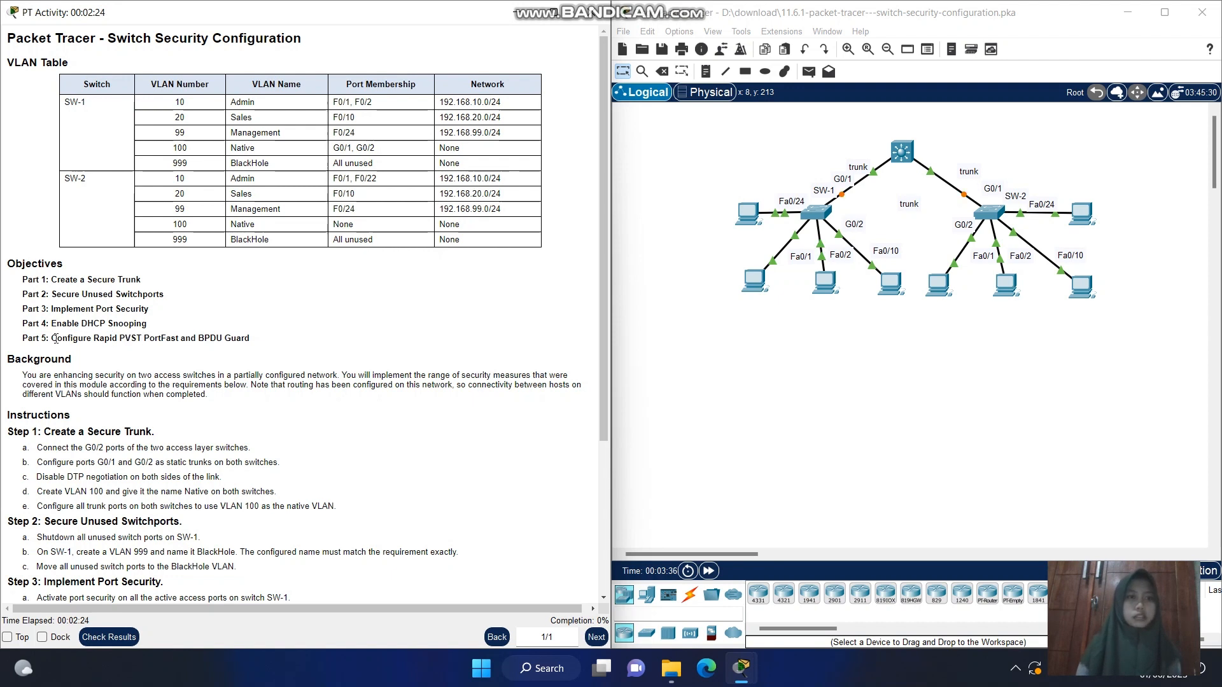
left_click_drag(56, 338, 270, 343)
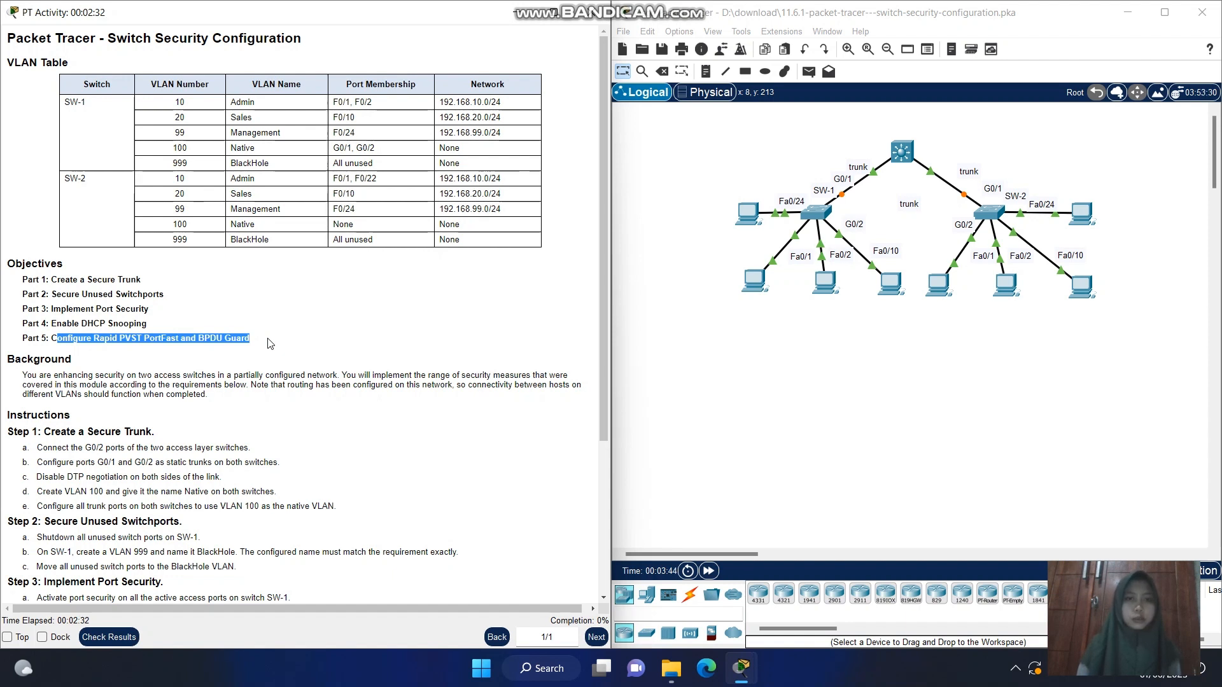
left_click(270, 343)
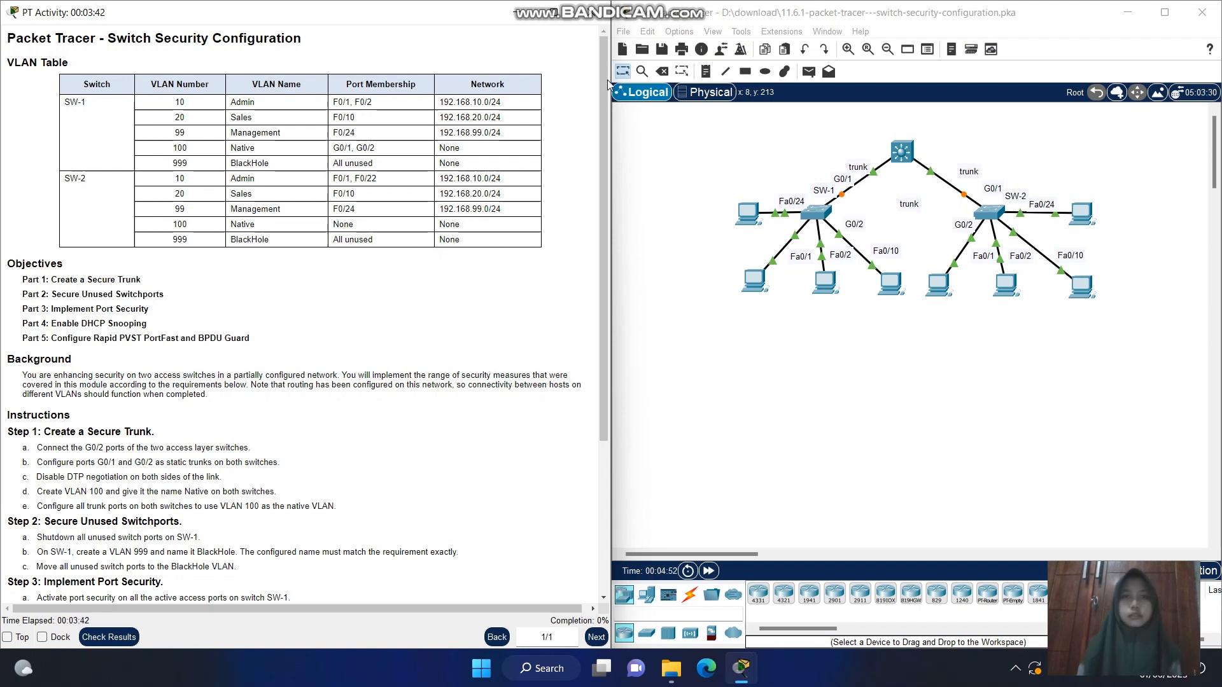
Connect GigabitEthernet0/2 on SW-1 to GigabitEthernet0/2 on SW-2 with a copper cross-over cable
left_click_drag(605, 67, 599, 237)
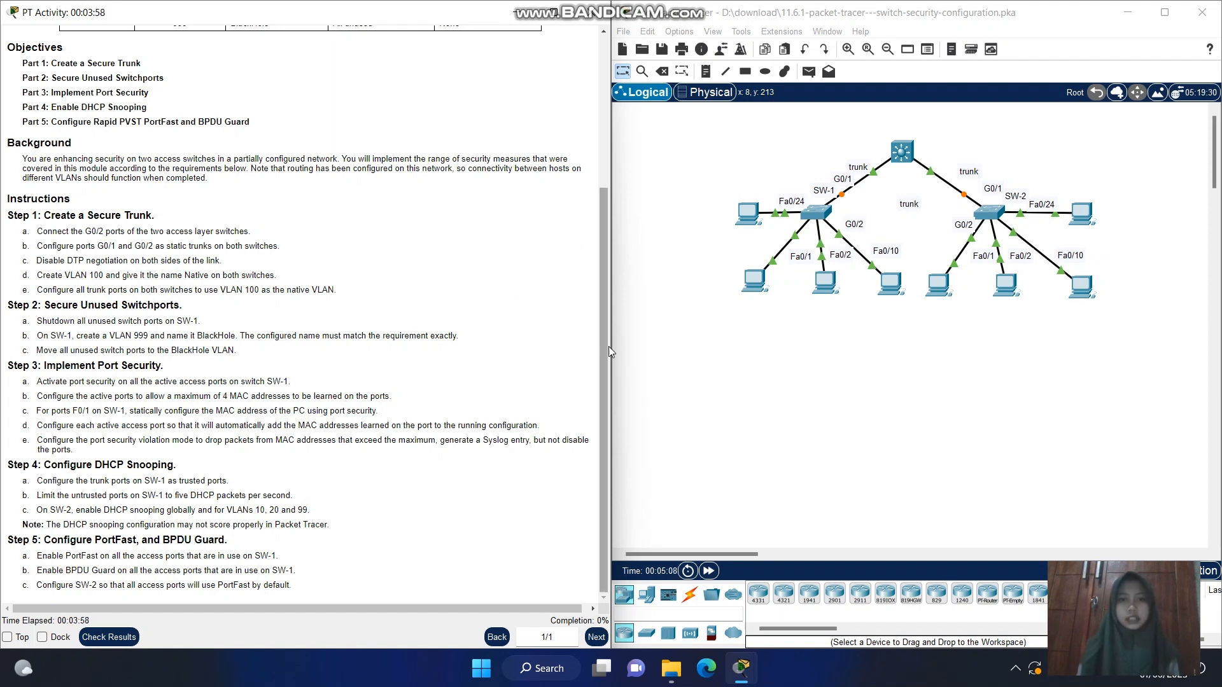
left_click(690, 601)
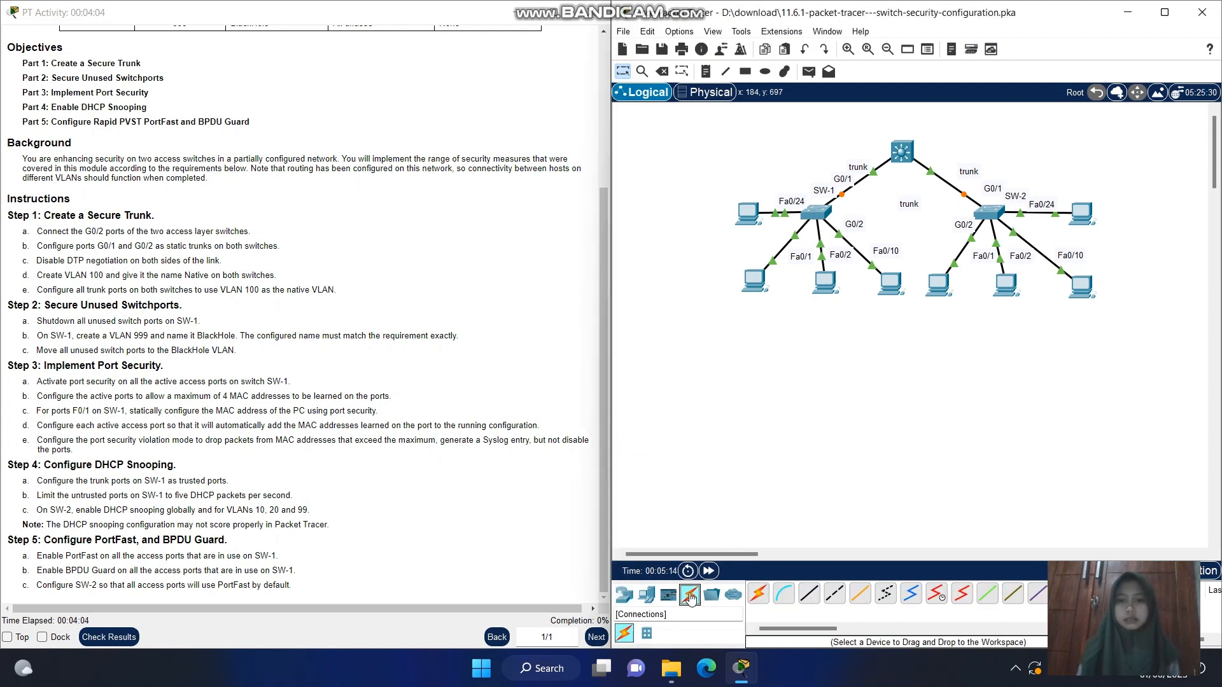
left_click(835, 598)
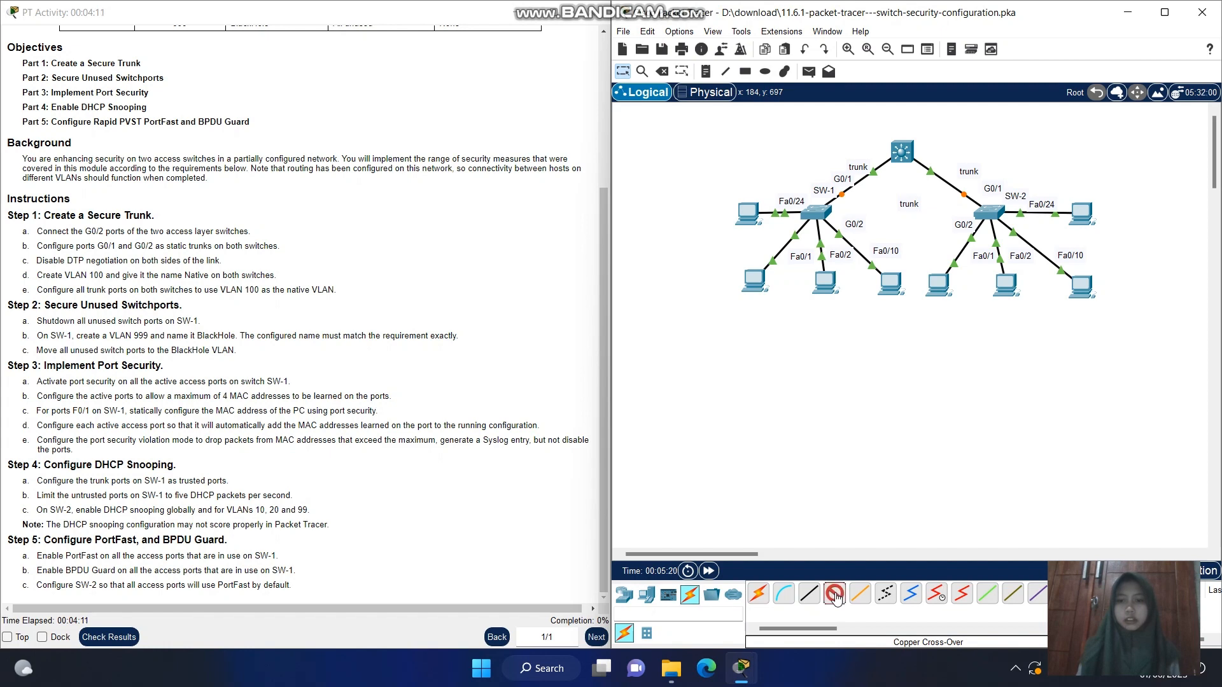
left_click(816, 210)
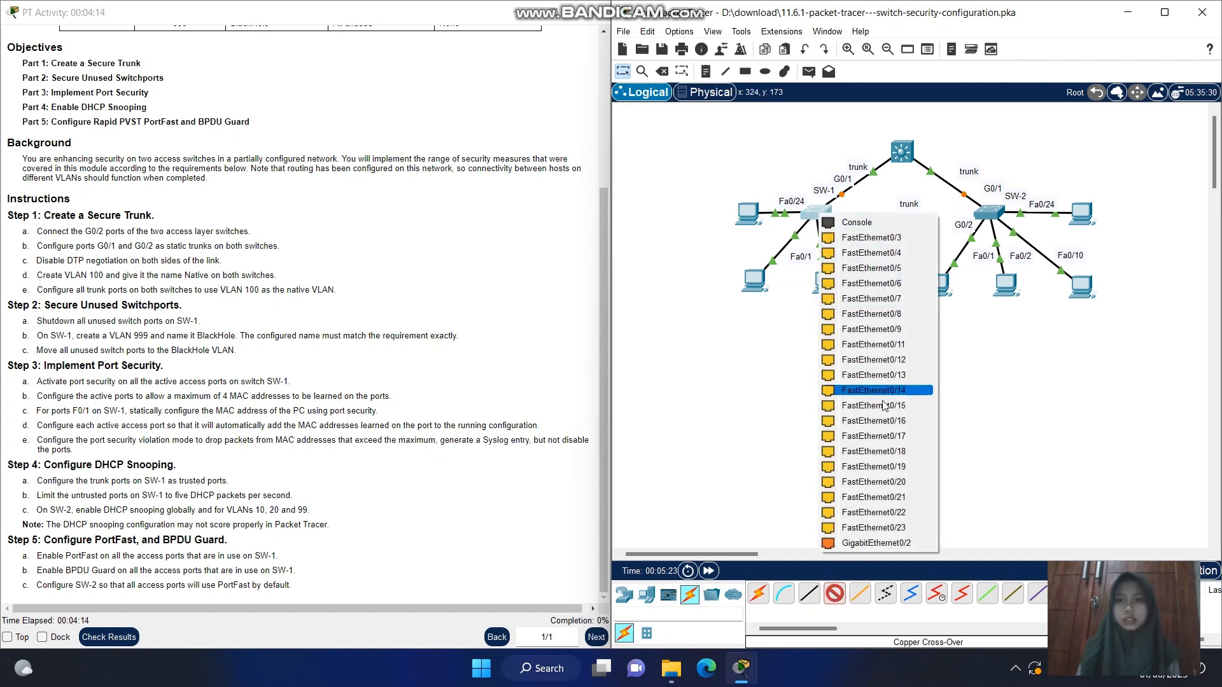
left_click(873, 543)
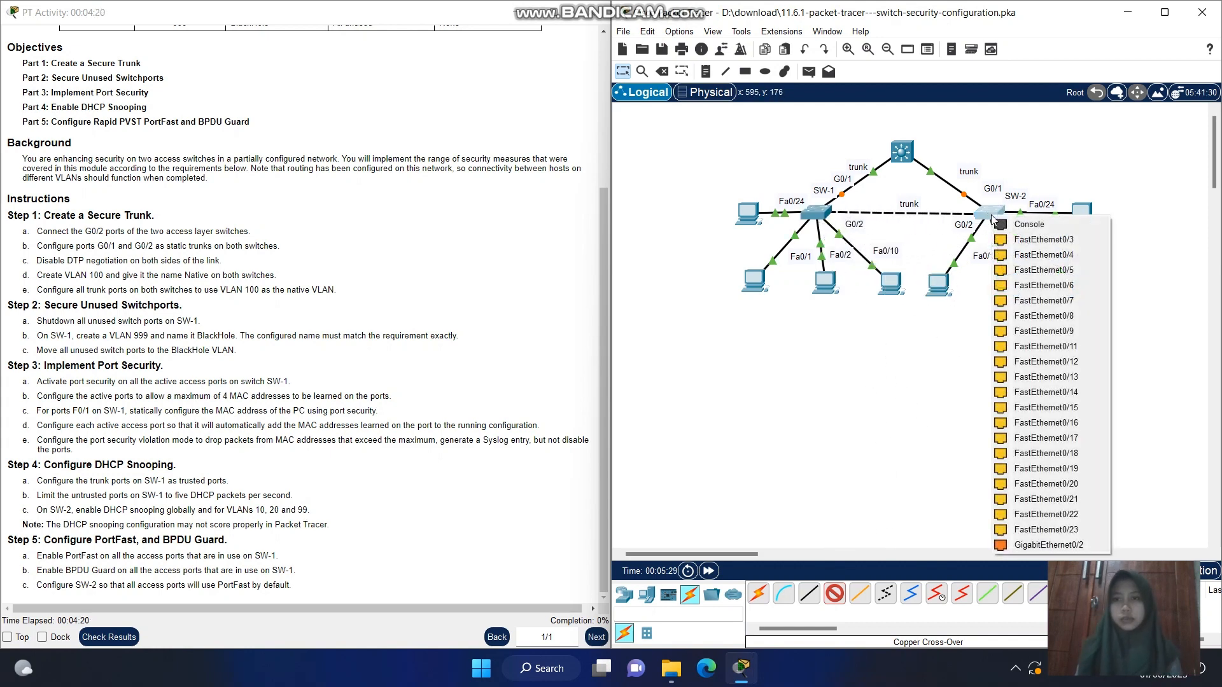
left_click(990, 213)
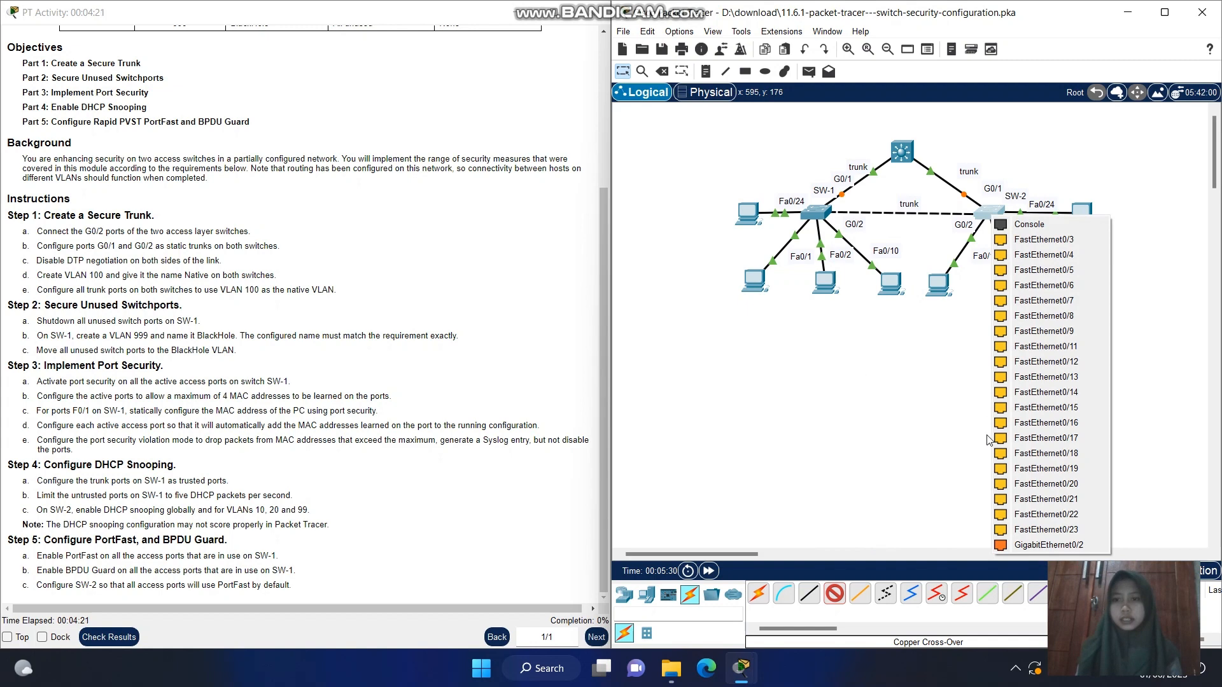
left_click(1016, 545)
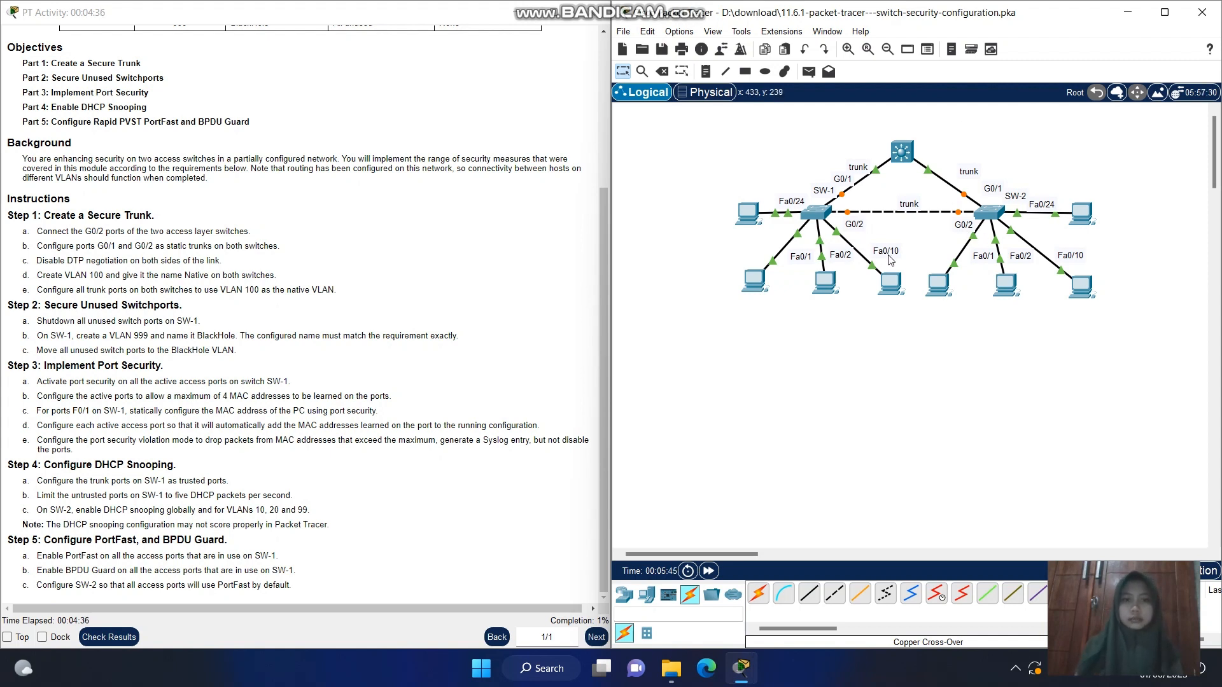
Look briefly at SW-1's command line and reread the Step 1 instructions for creating a secure trunk
left_click(819, 215)
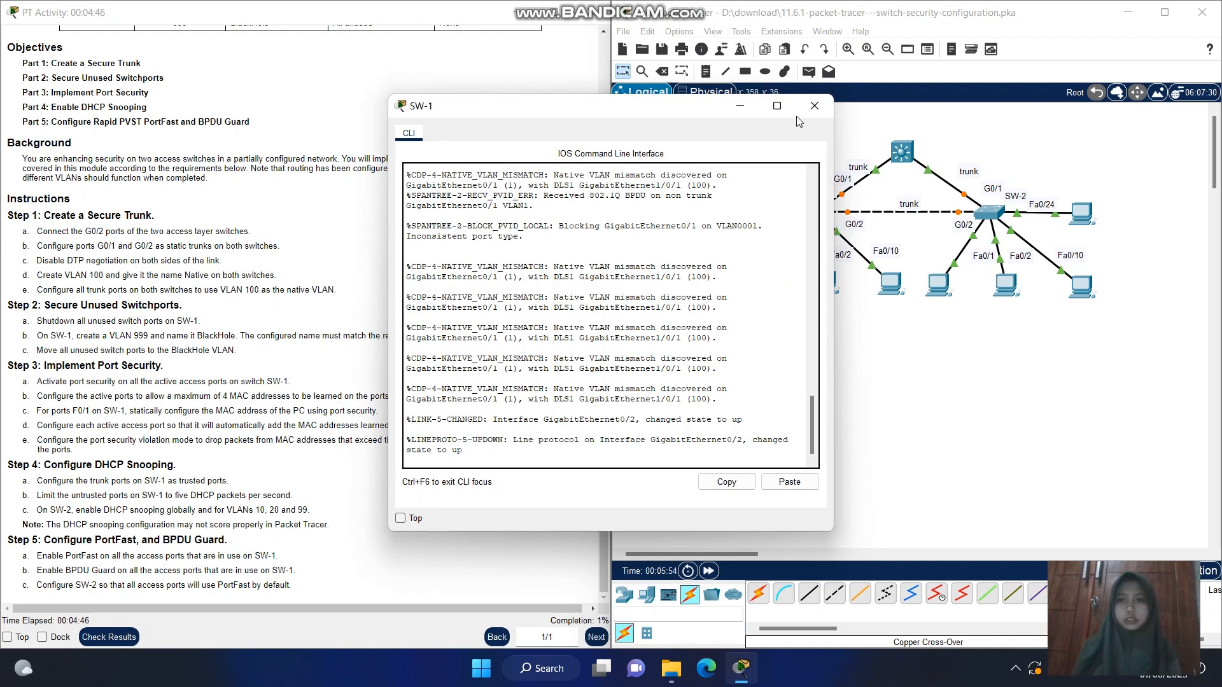
left_click(813, 106)
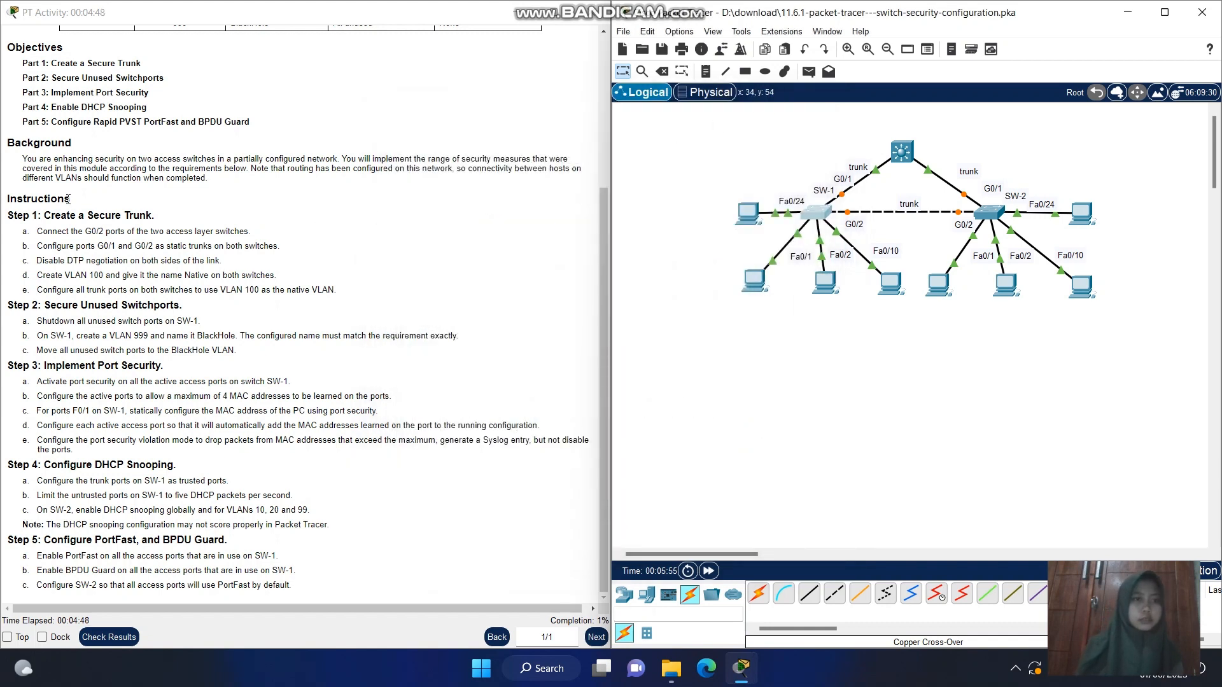
left_click_drag(50, 248, 168, 230)
left_click(168, 231)
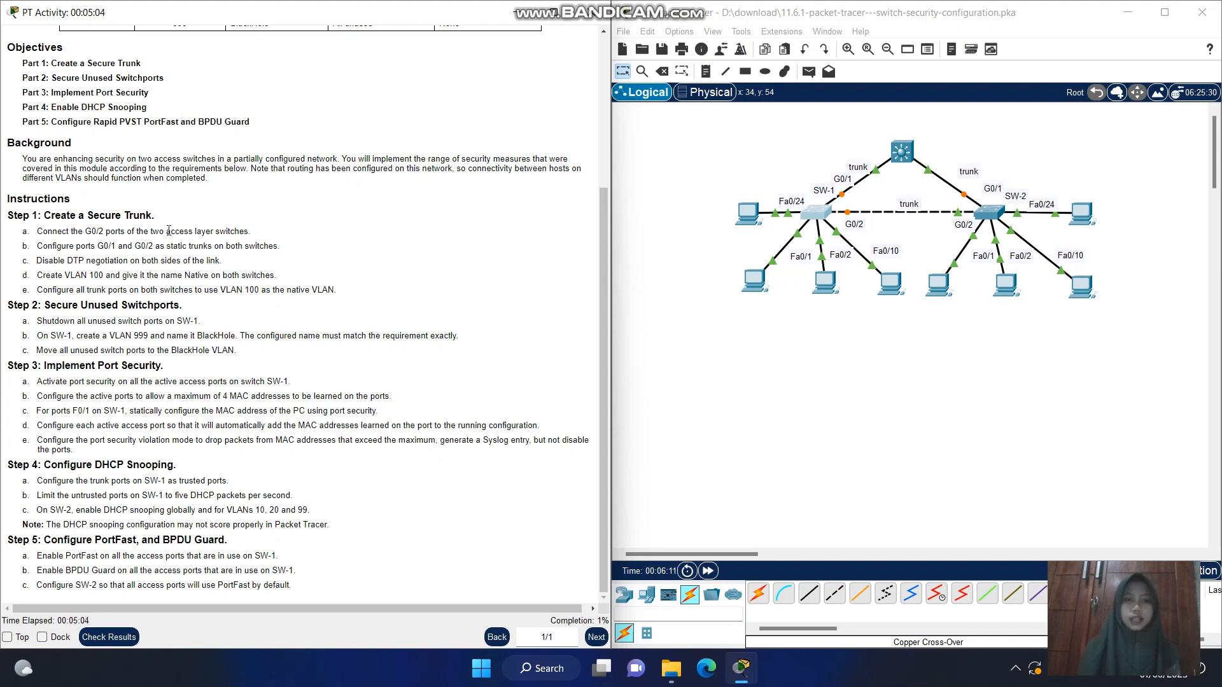
Open SW-1's command line and enter global configuration mode with en and config t
left_click(816, 215)
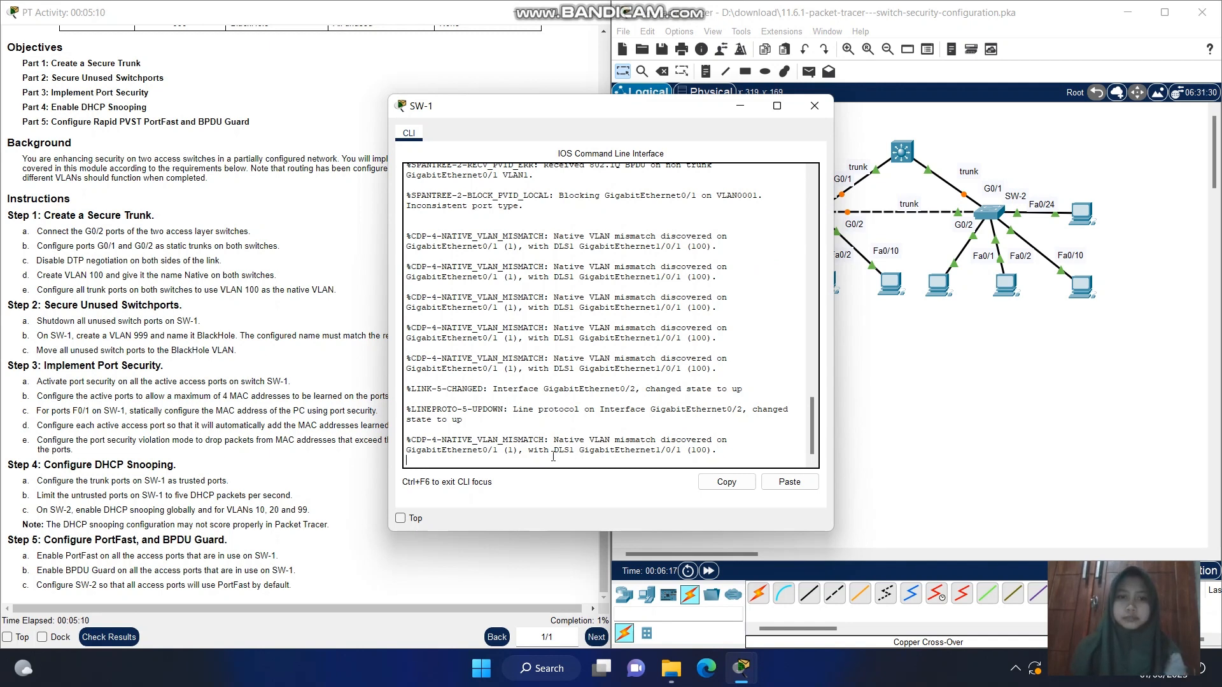
key("Return")
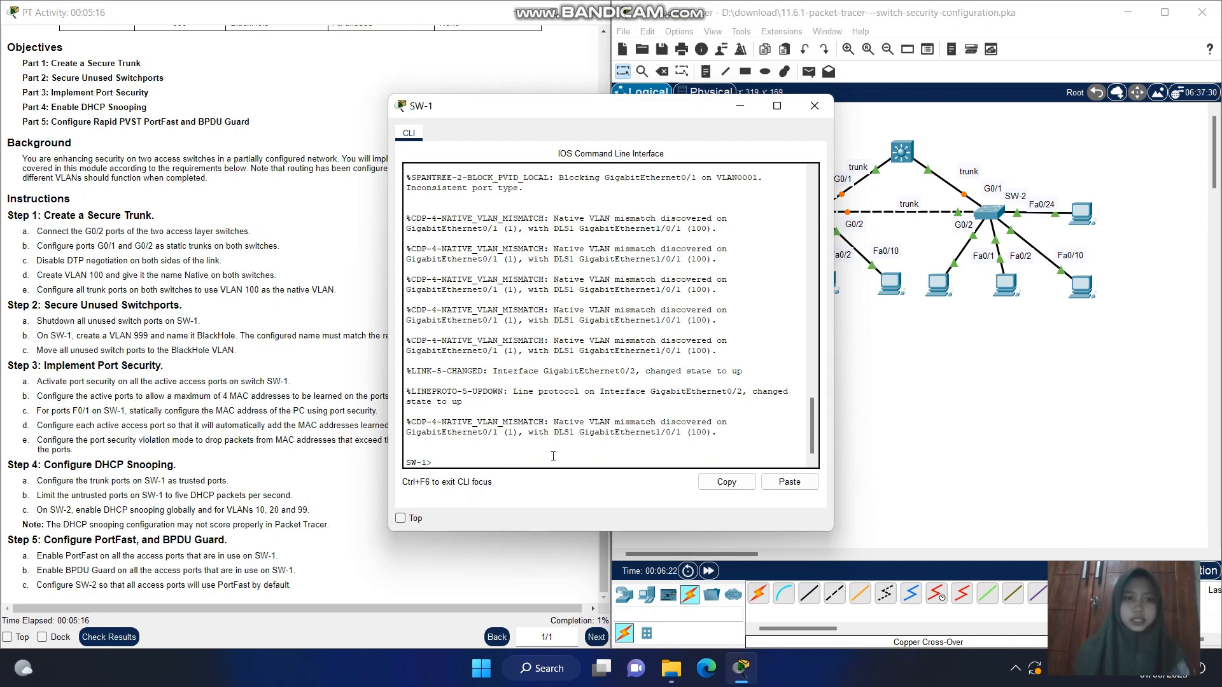
type("n")
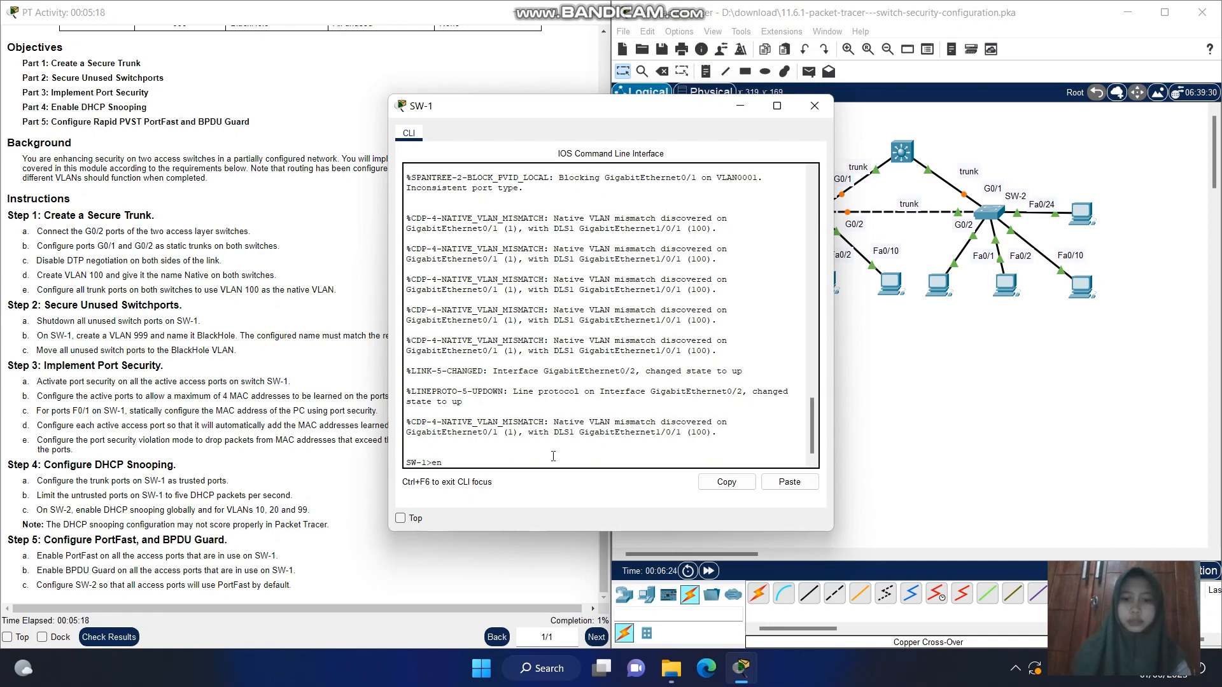
key("Return")
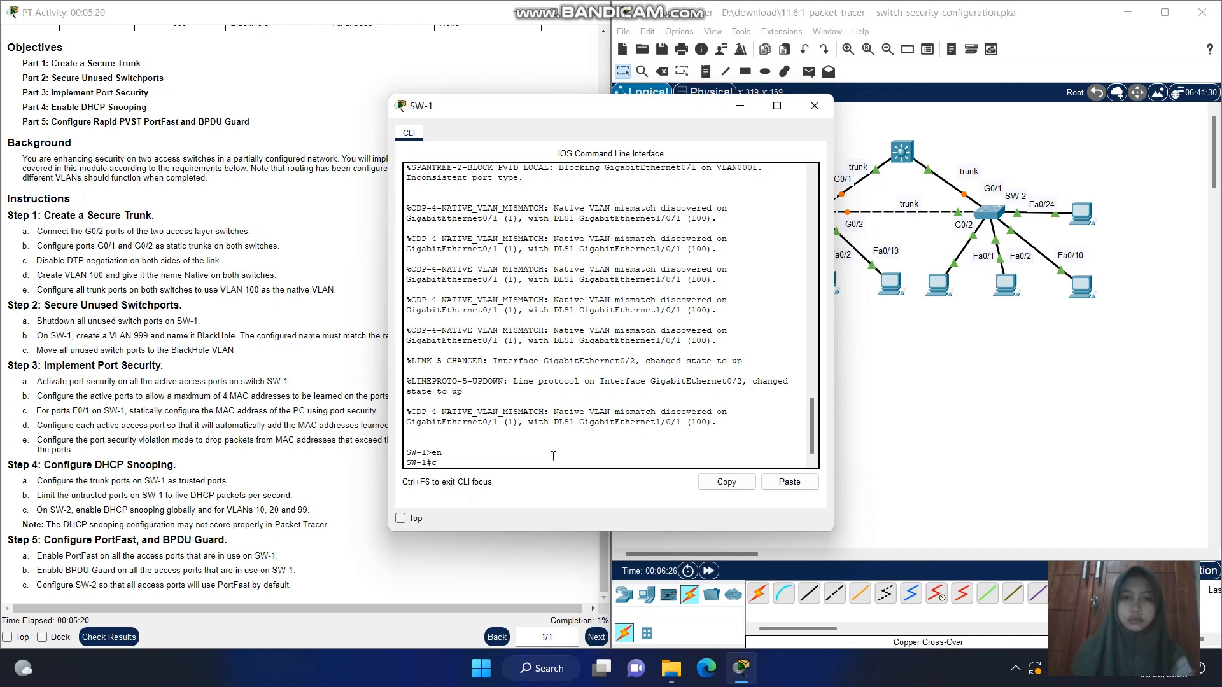
type("conf")
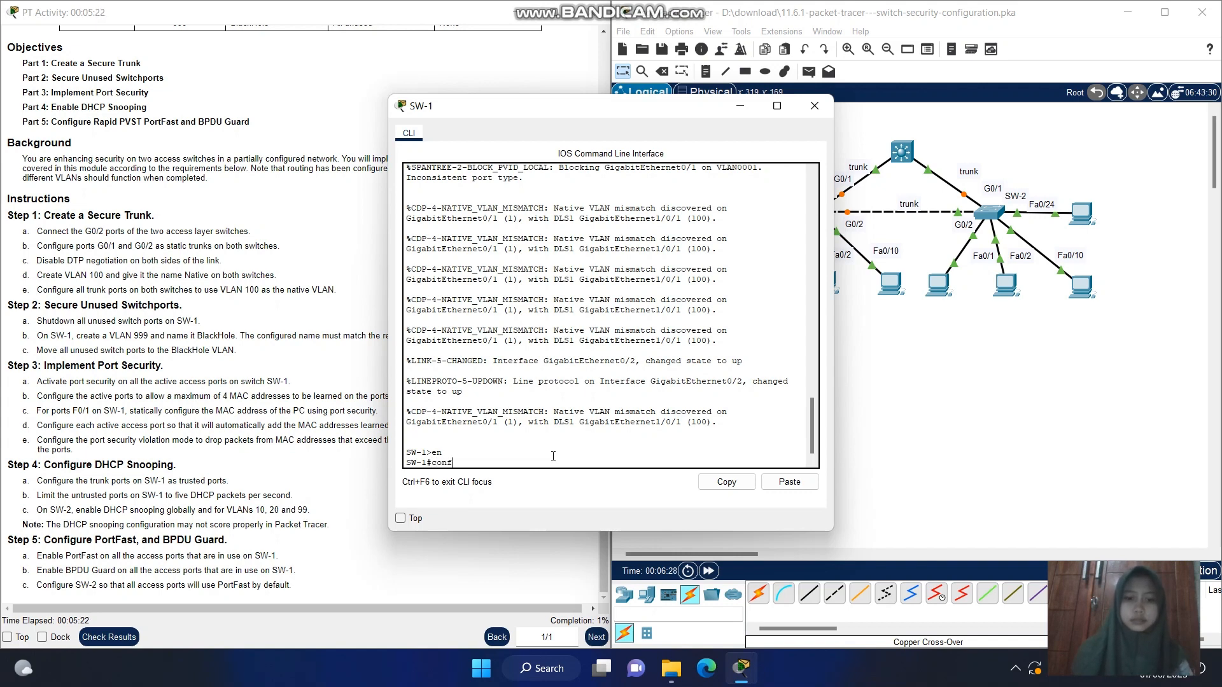
type("ig t")
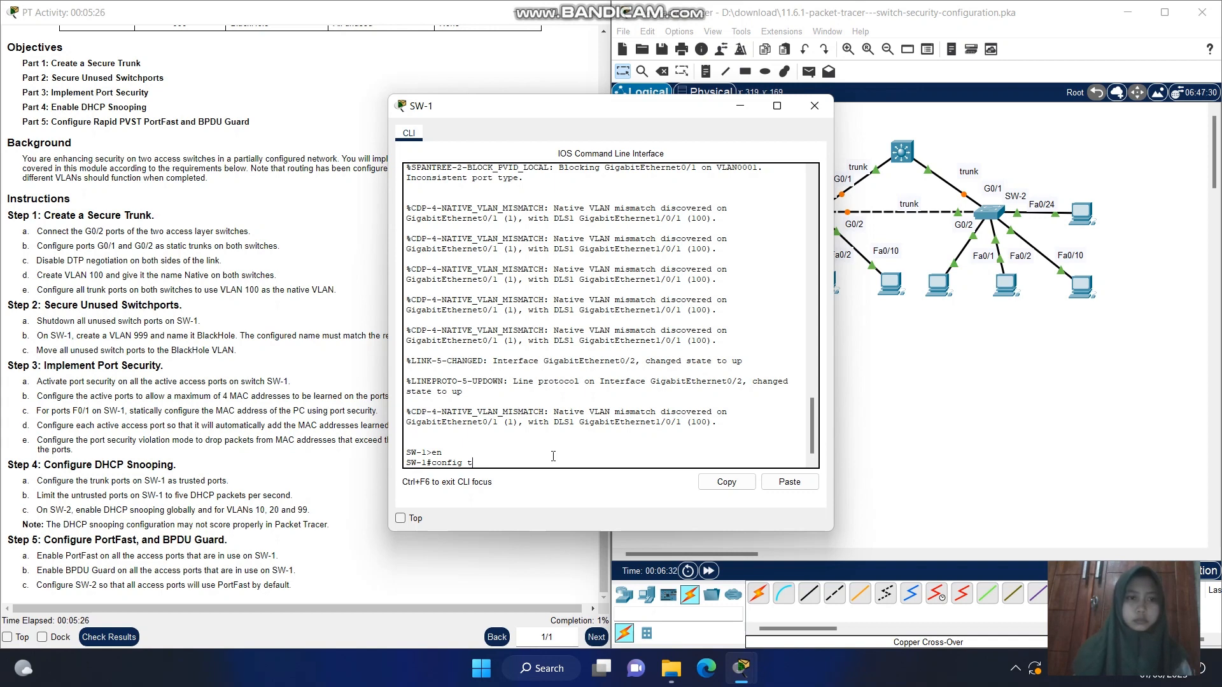
key("Return")
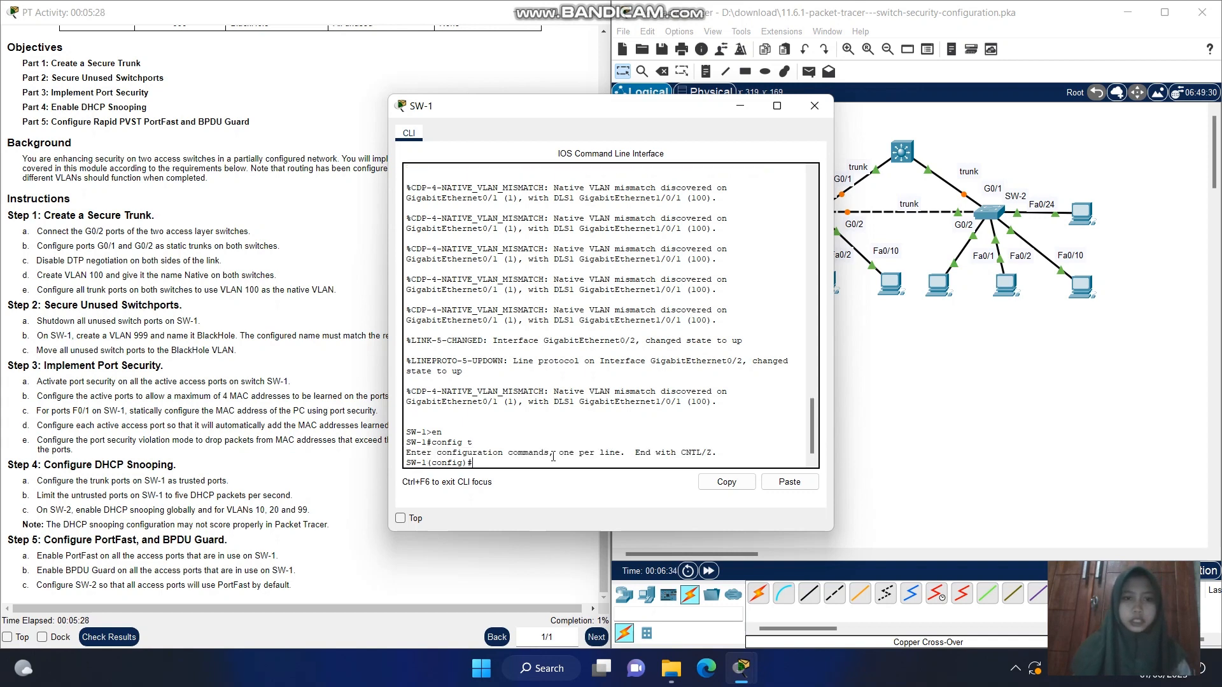
Enter interface range configuration for ports g0/1-2 on SW-1
type("i")
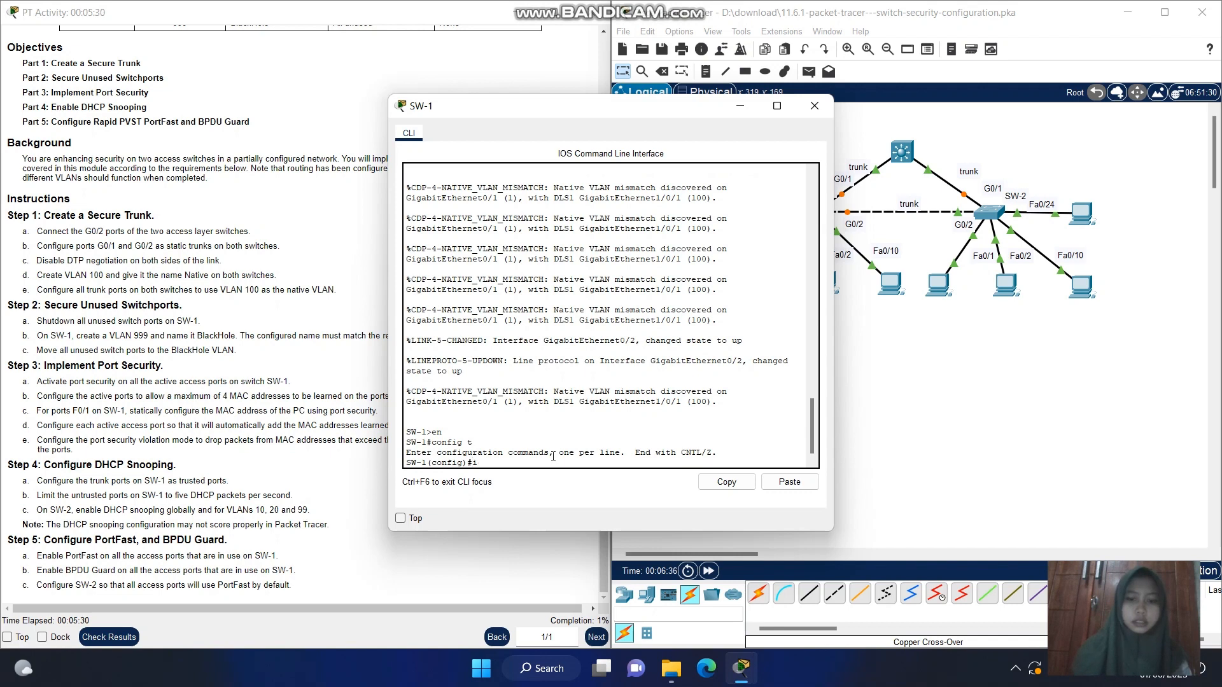
type("nterga")
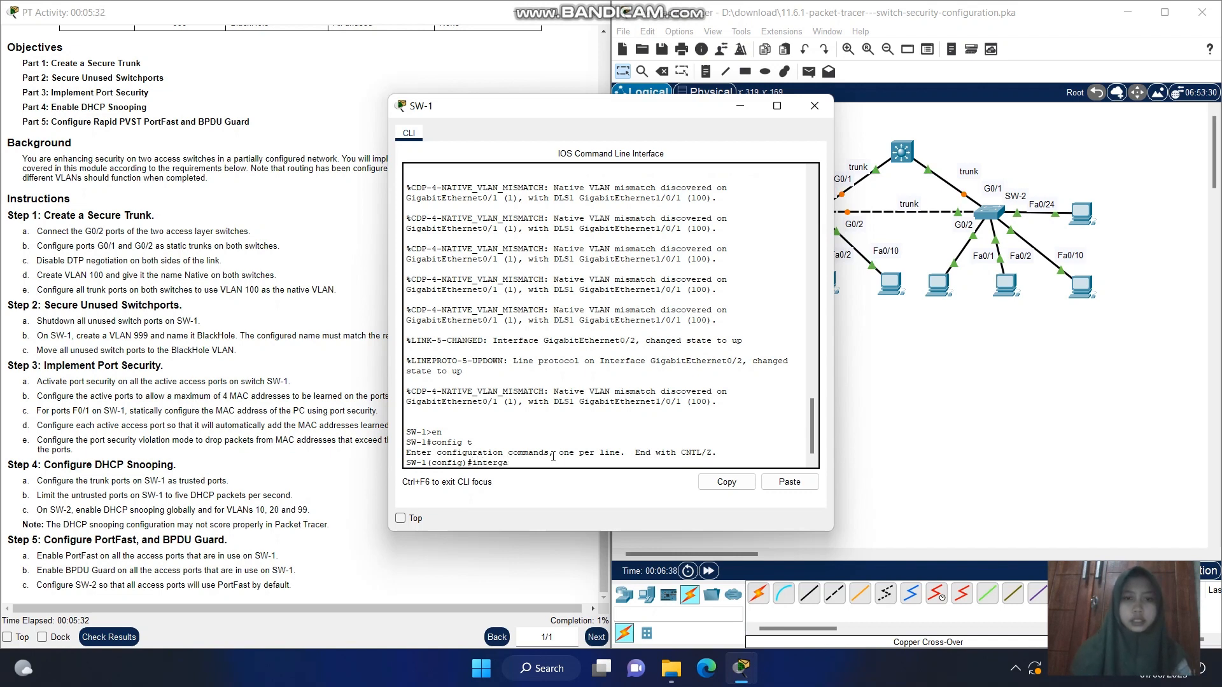
key("BackSpace")
key("BackSpace")
type("fac")
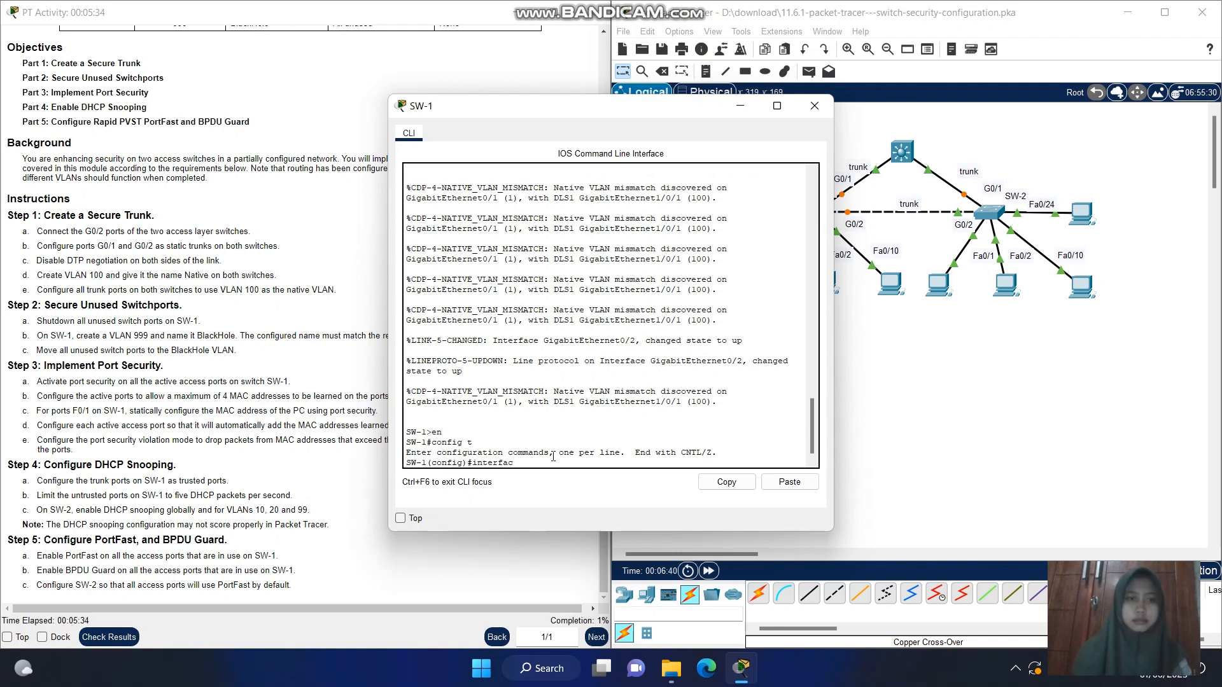
type("e range g0")
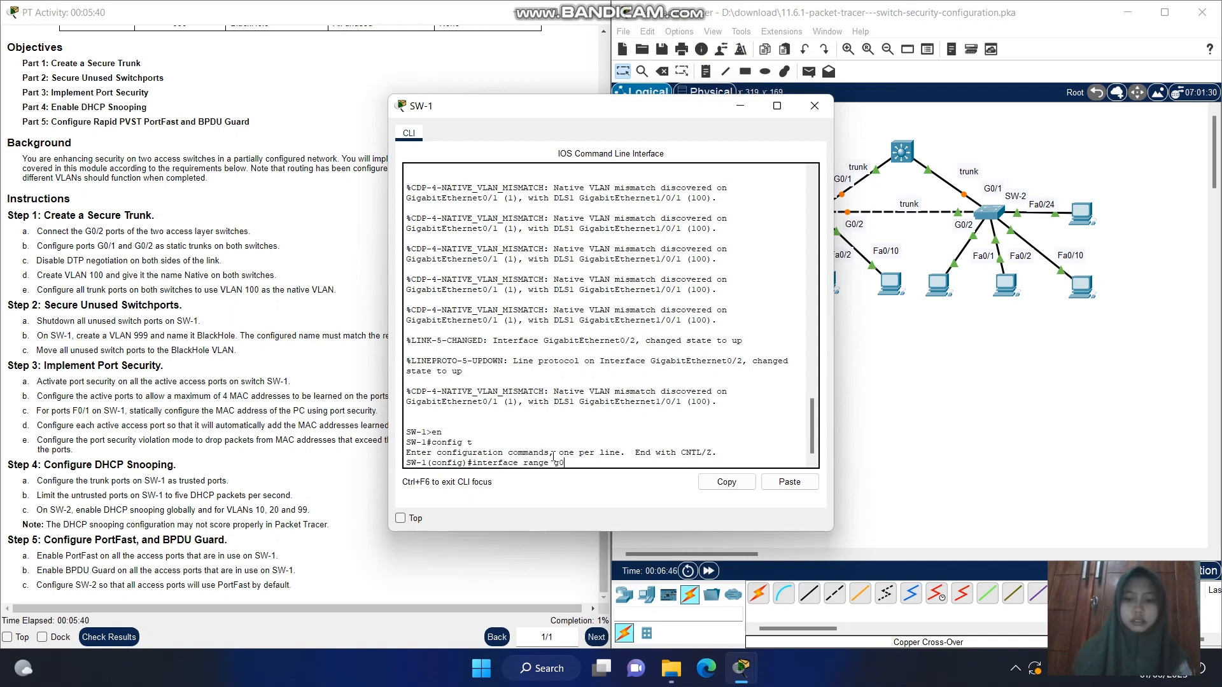
type("/1")
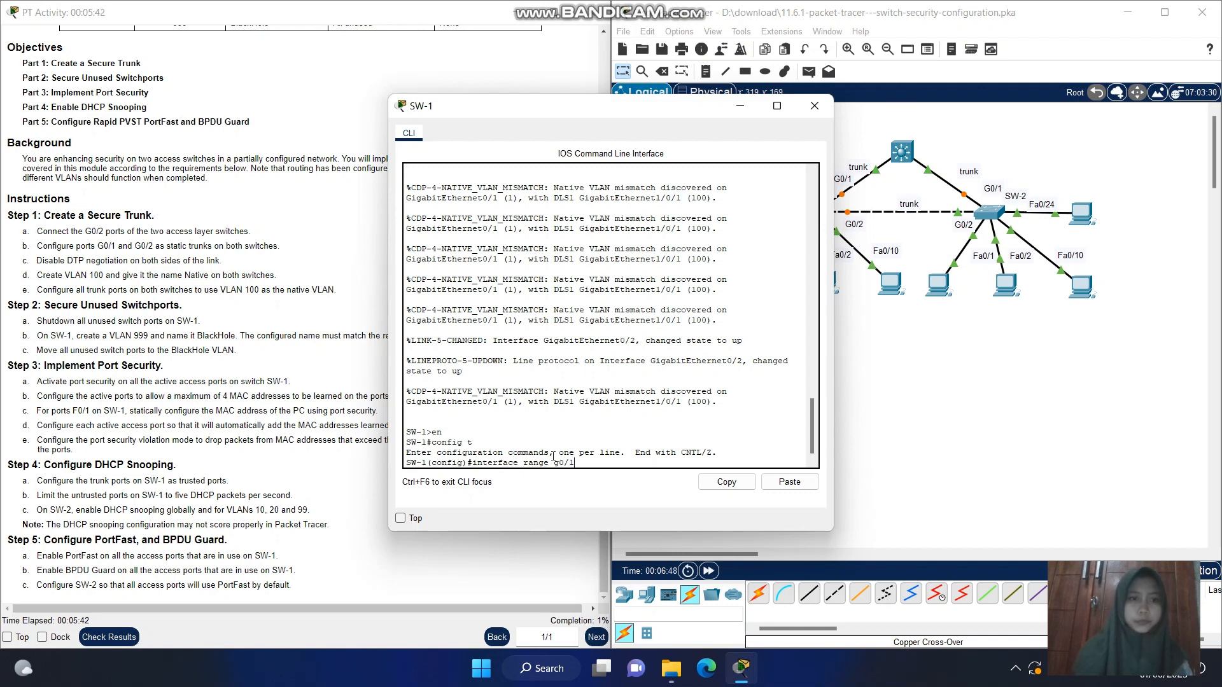
type("-")
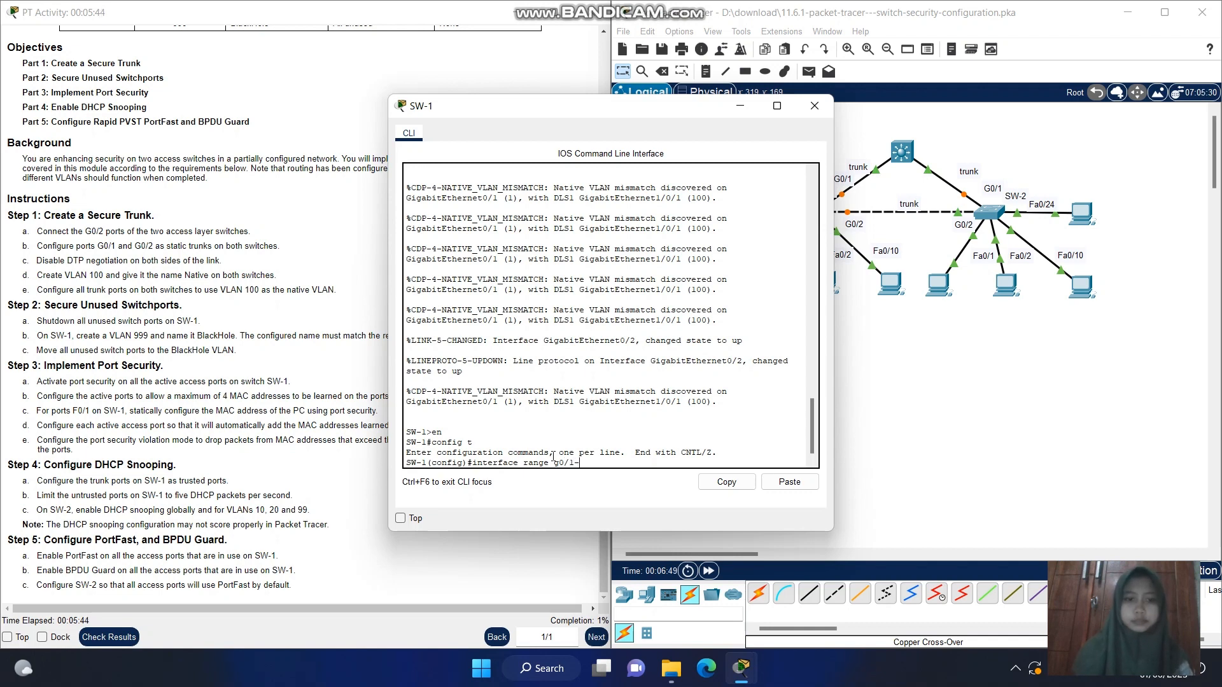
type("2")
key("Return")
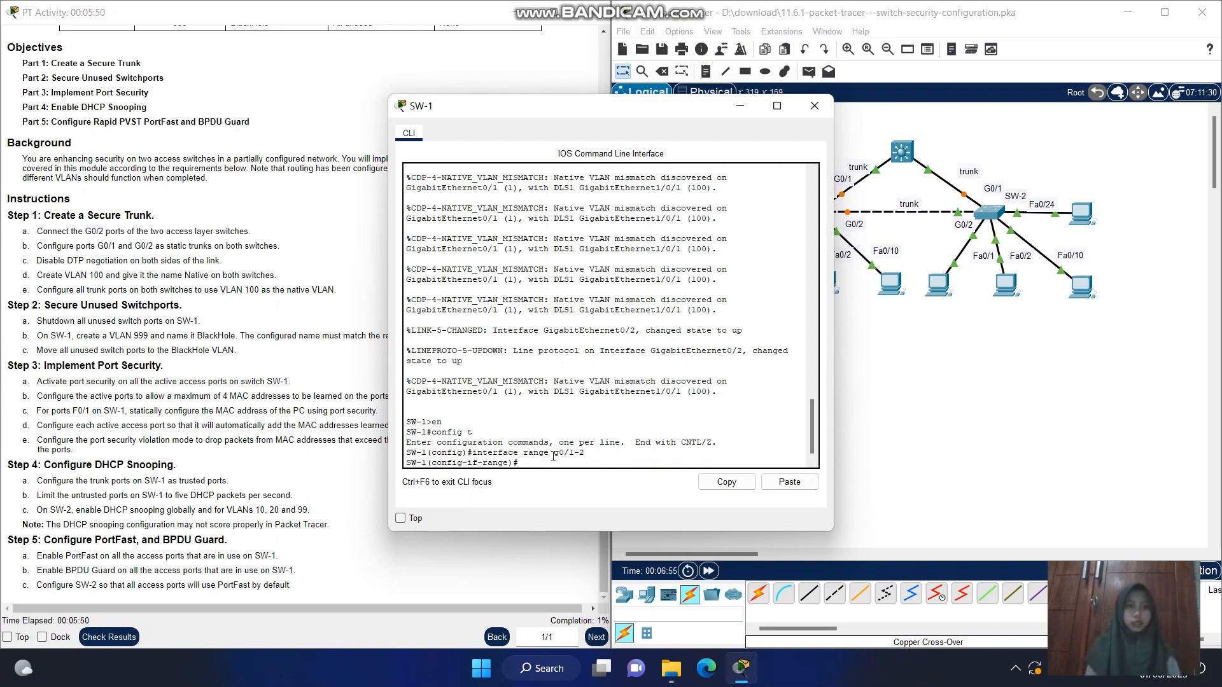
type("swi")
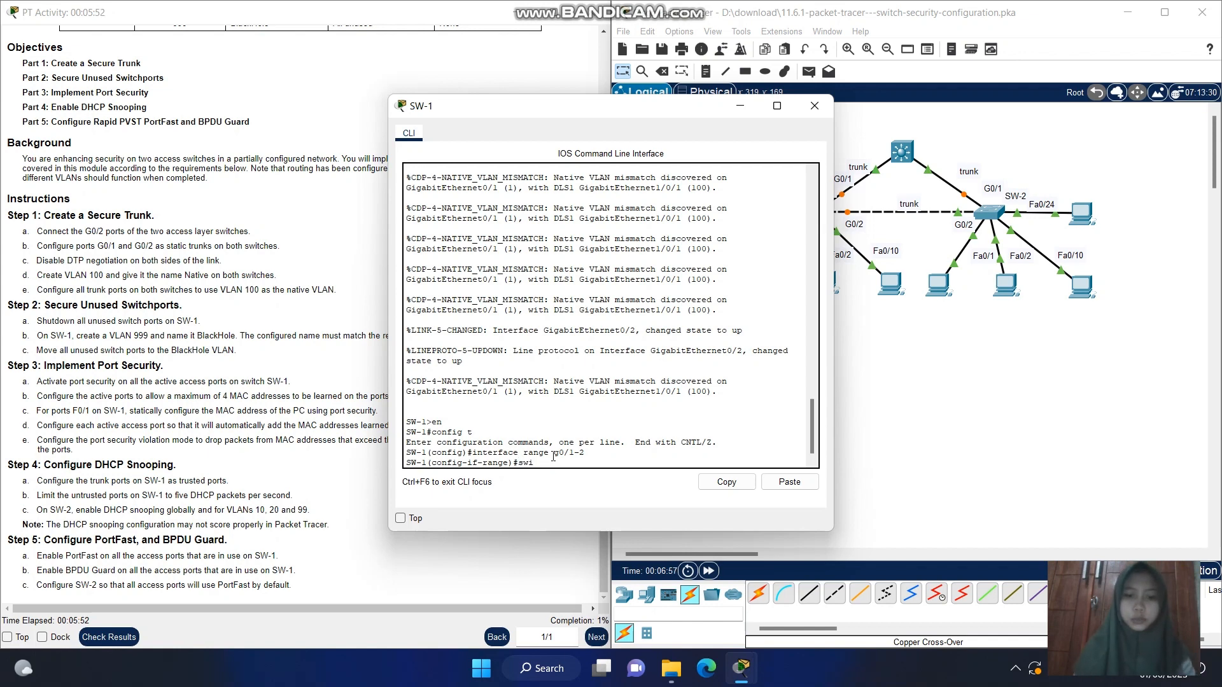
type("tchport")
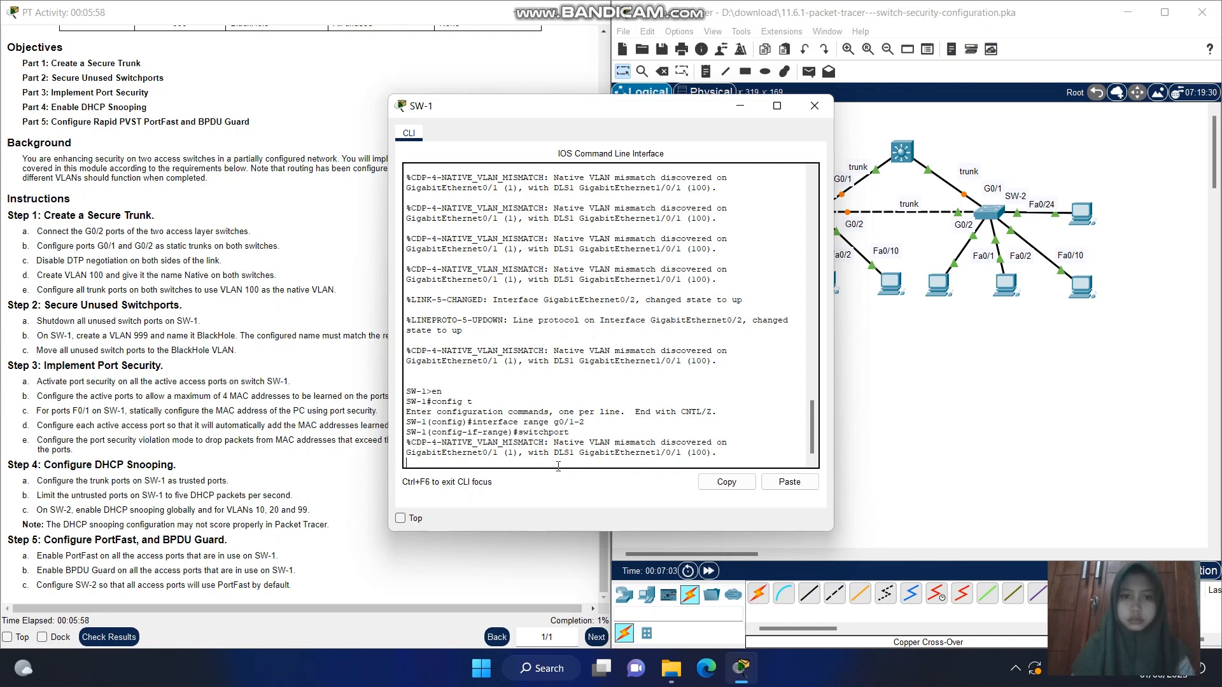
key("Return")
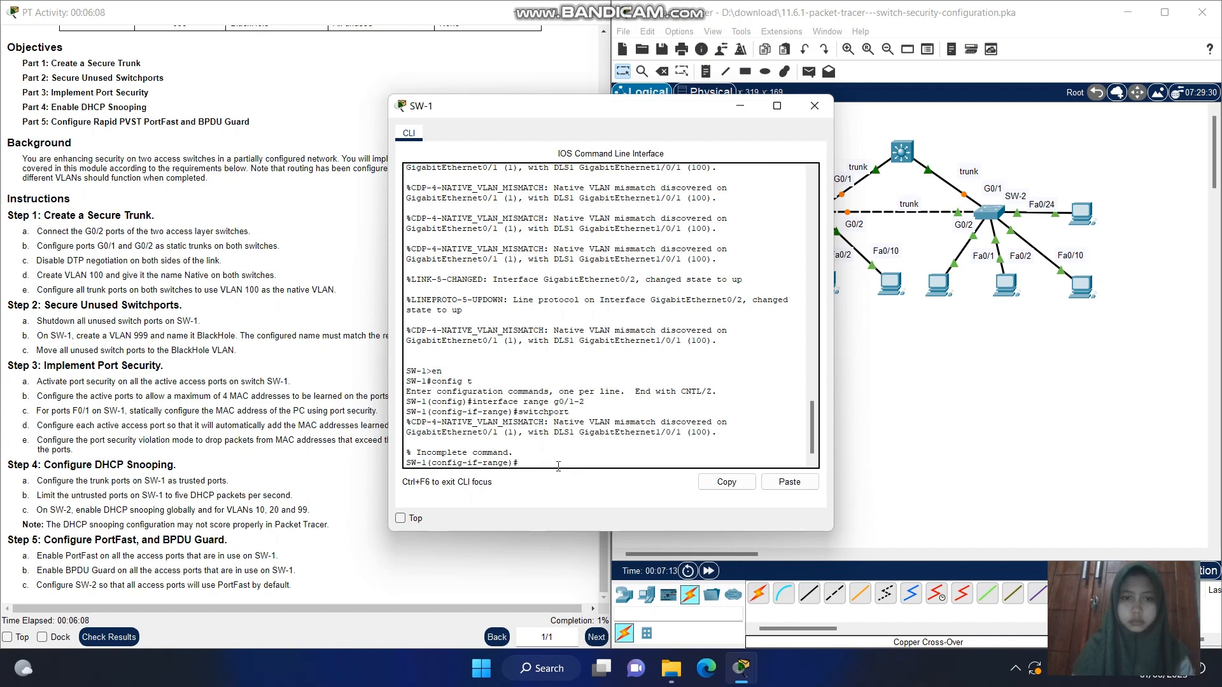
Configure SW-1's G0/1 and G0/2 ports as static trunks with switchport mode trunk, and bring back a clean prompt
type("switchport")
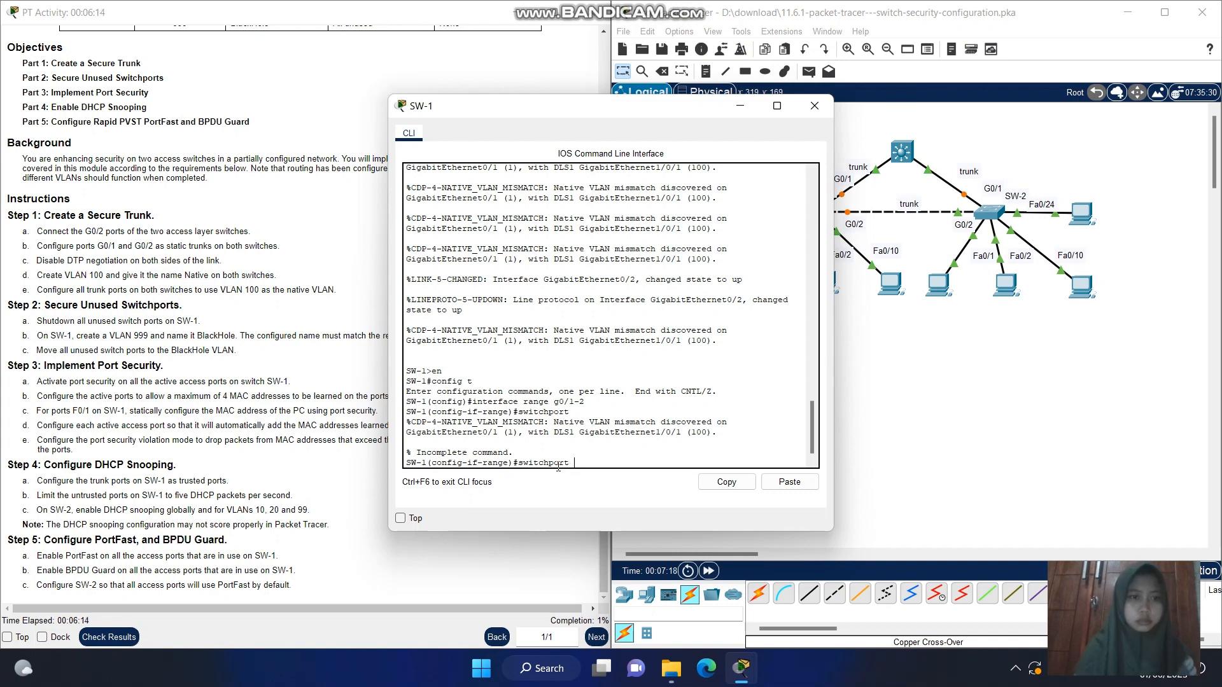
type(" mode t")
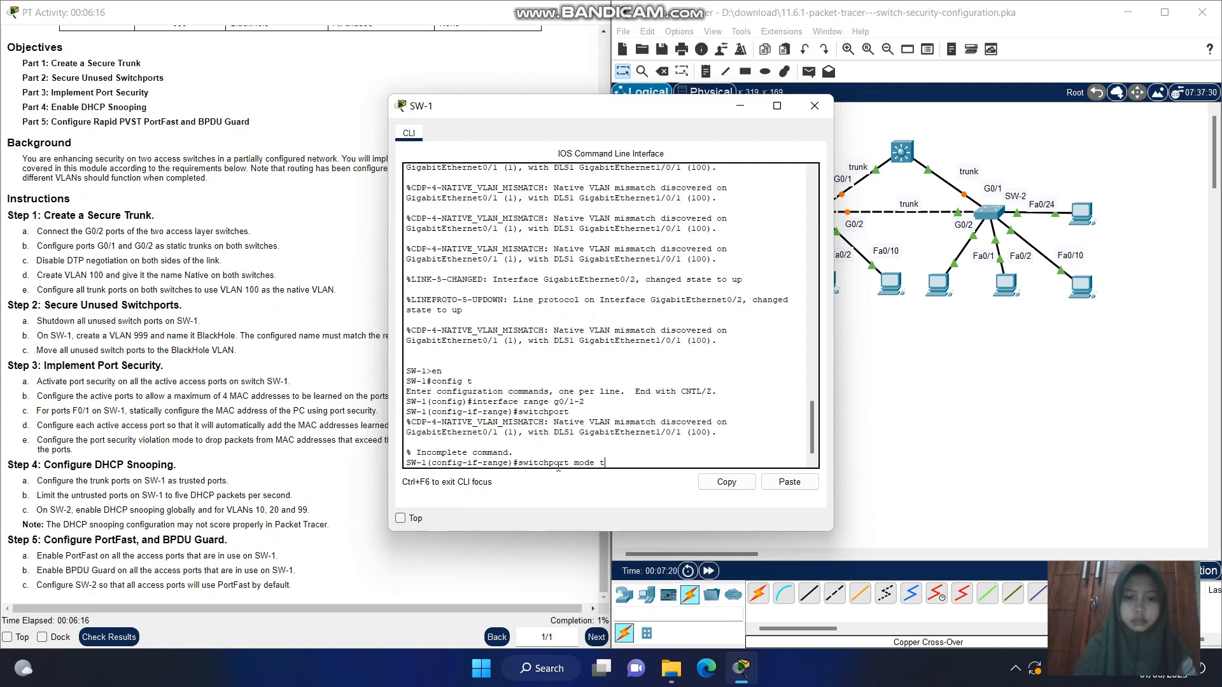
type("runk")
key("Return")
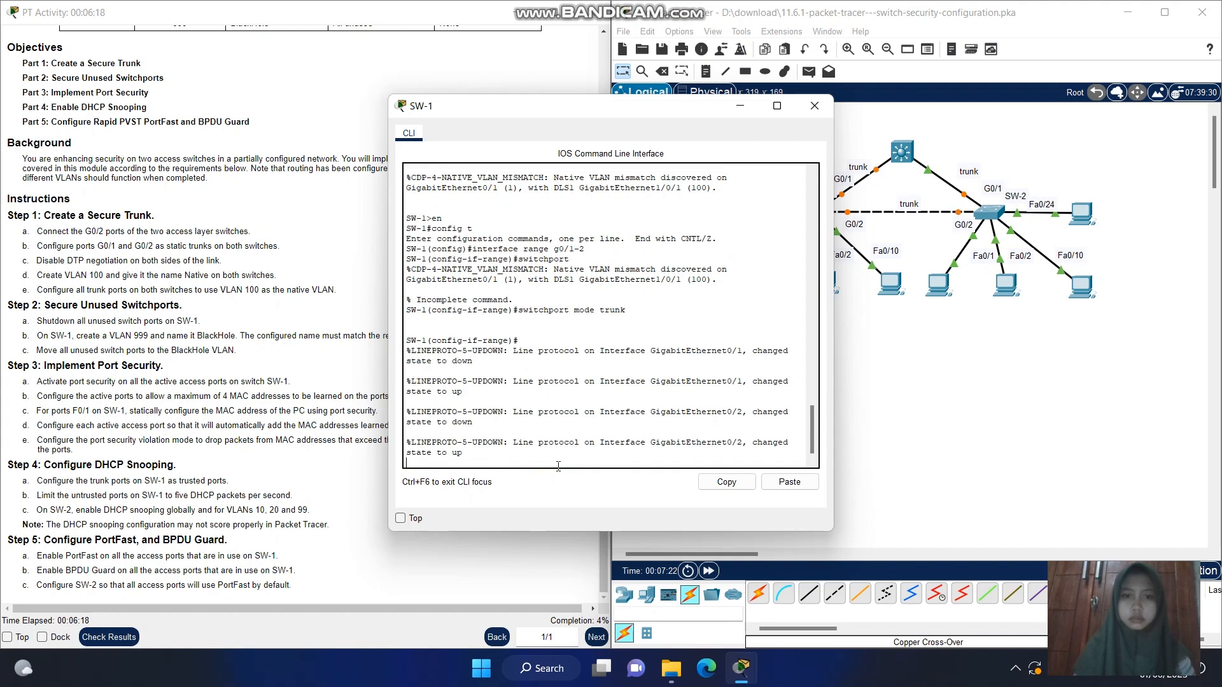
key("Return")
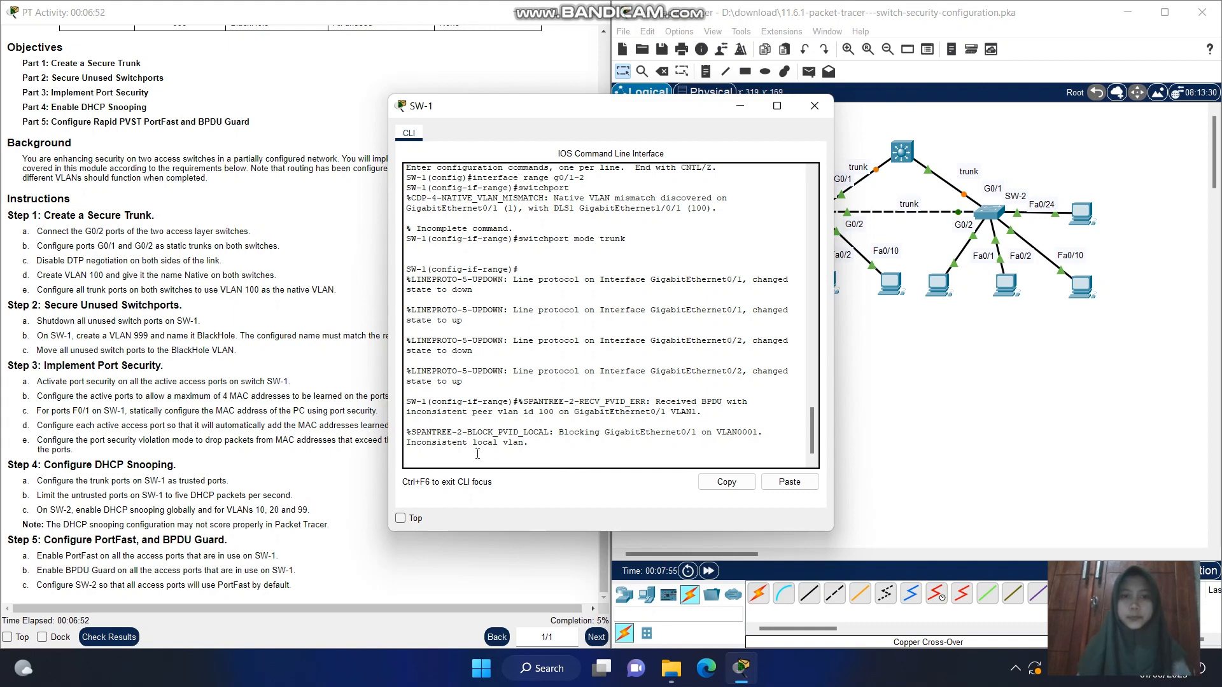
key("Return")
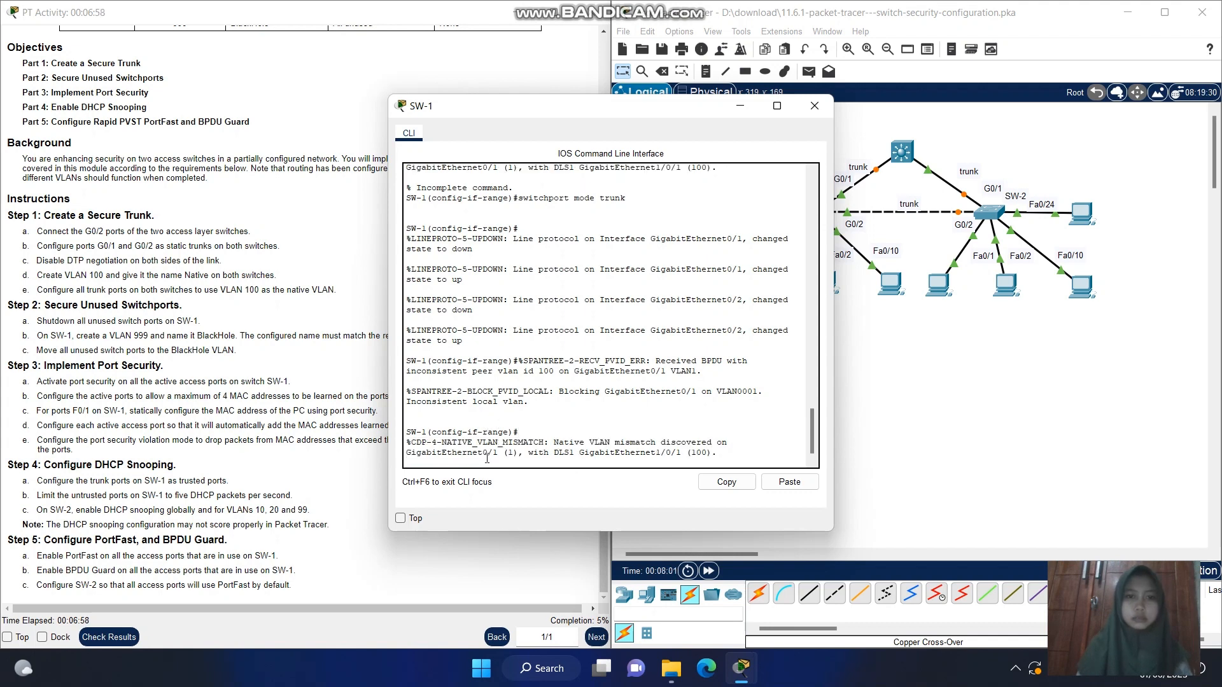
key("Return")
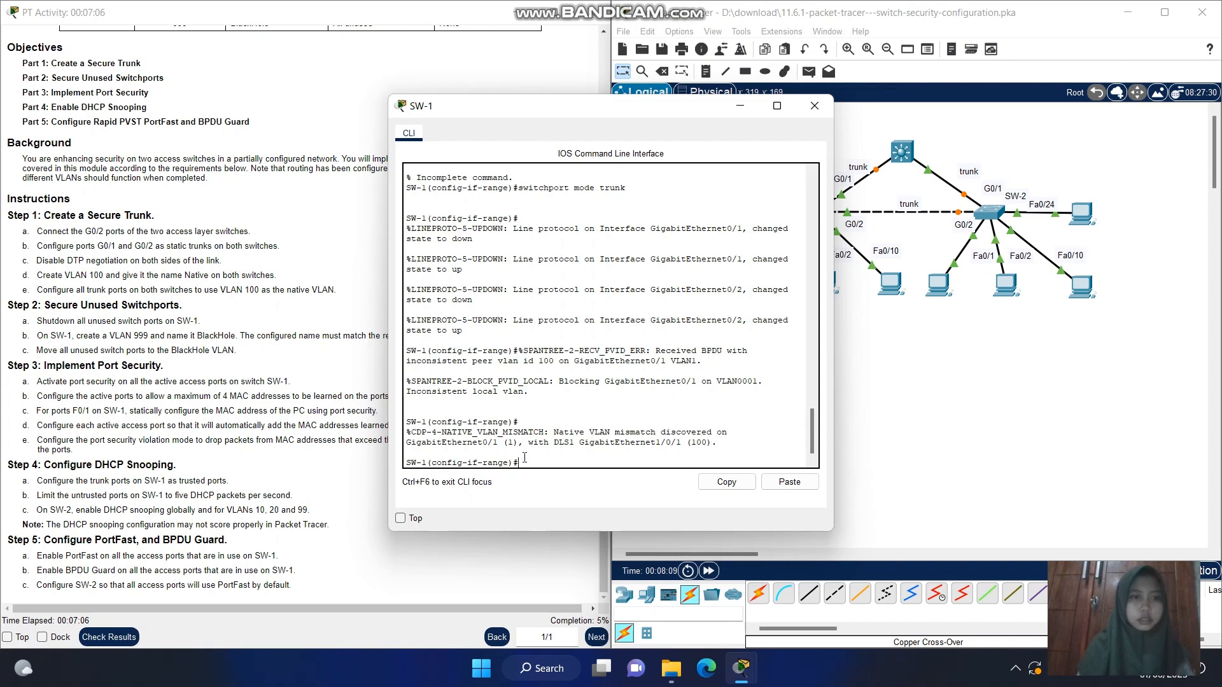
Exit the interface range and global configuration modes to return SW-1 to privileged EXEC mode
type("exi")
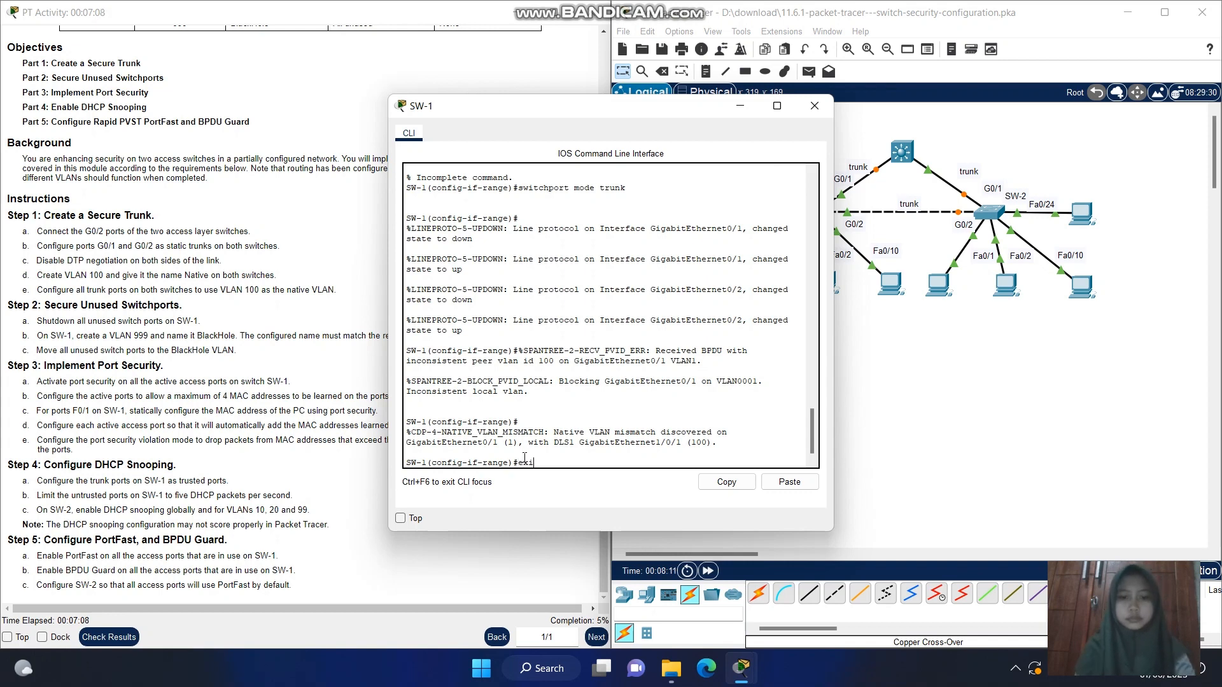
type("t")
key("Return")
type("ex")
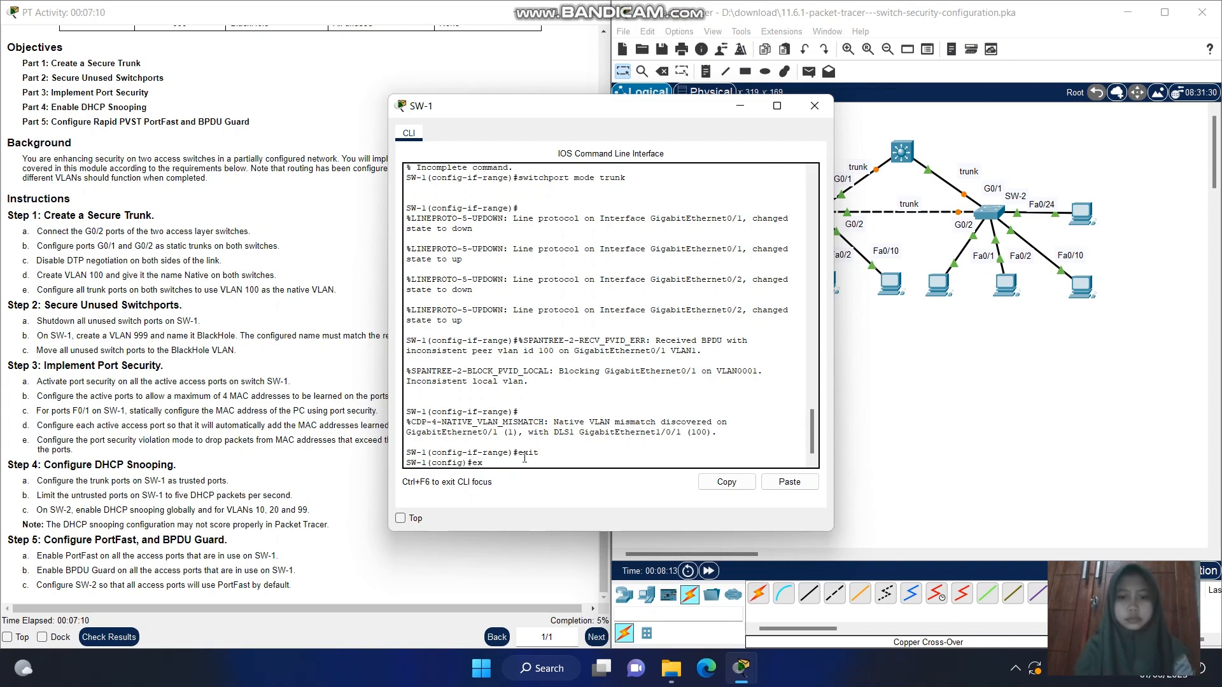
type("it")
key("Return")
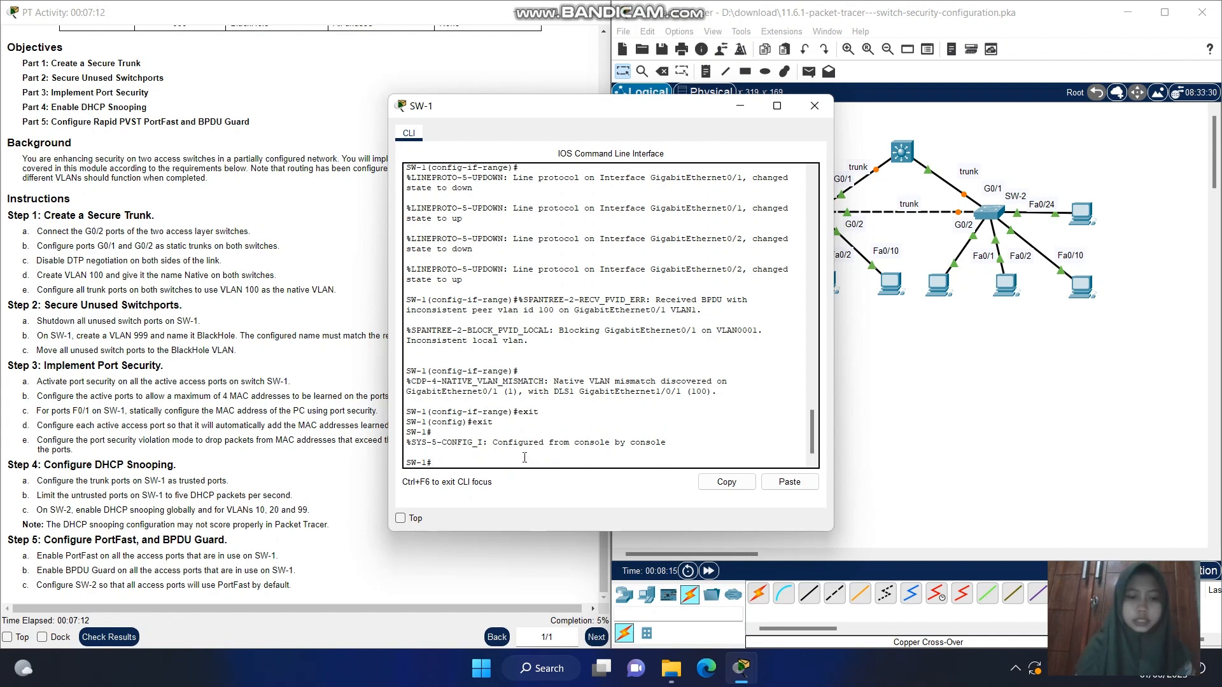
Display SW-1's trunk ports with show interface trunk and examine the Fa0/2 entry
type("show")
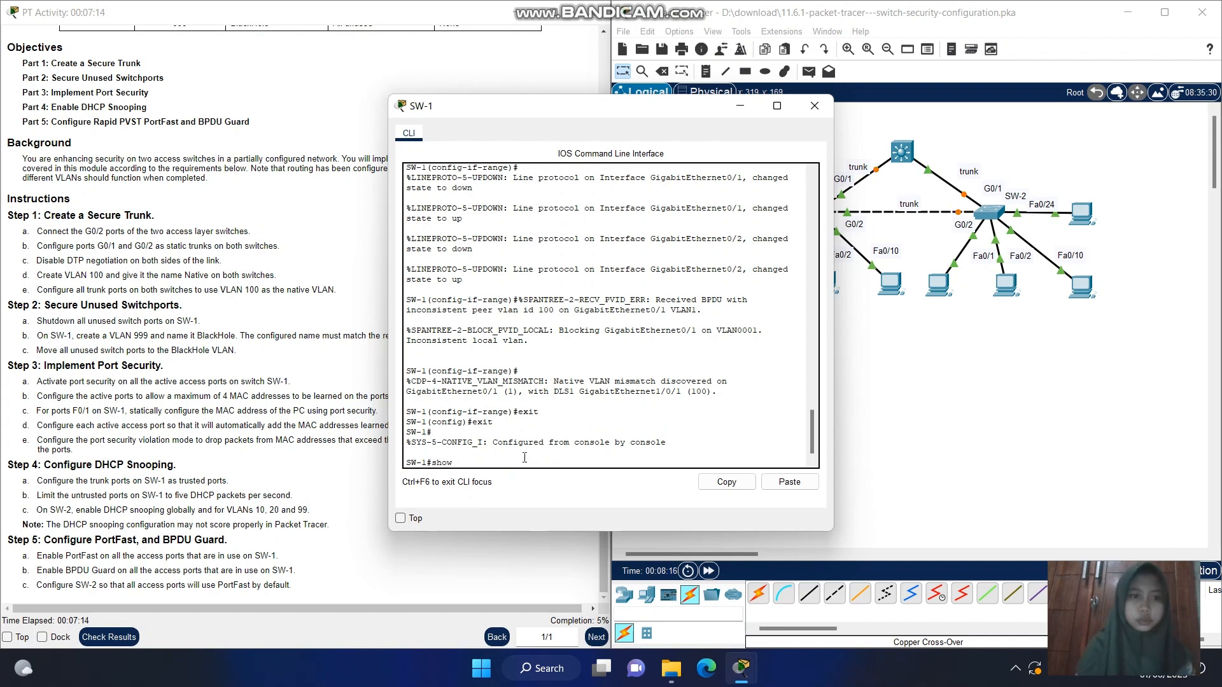
type(" in")
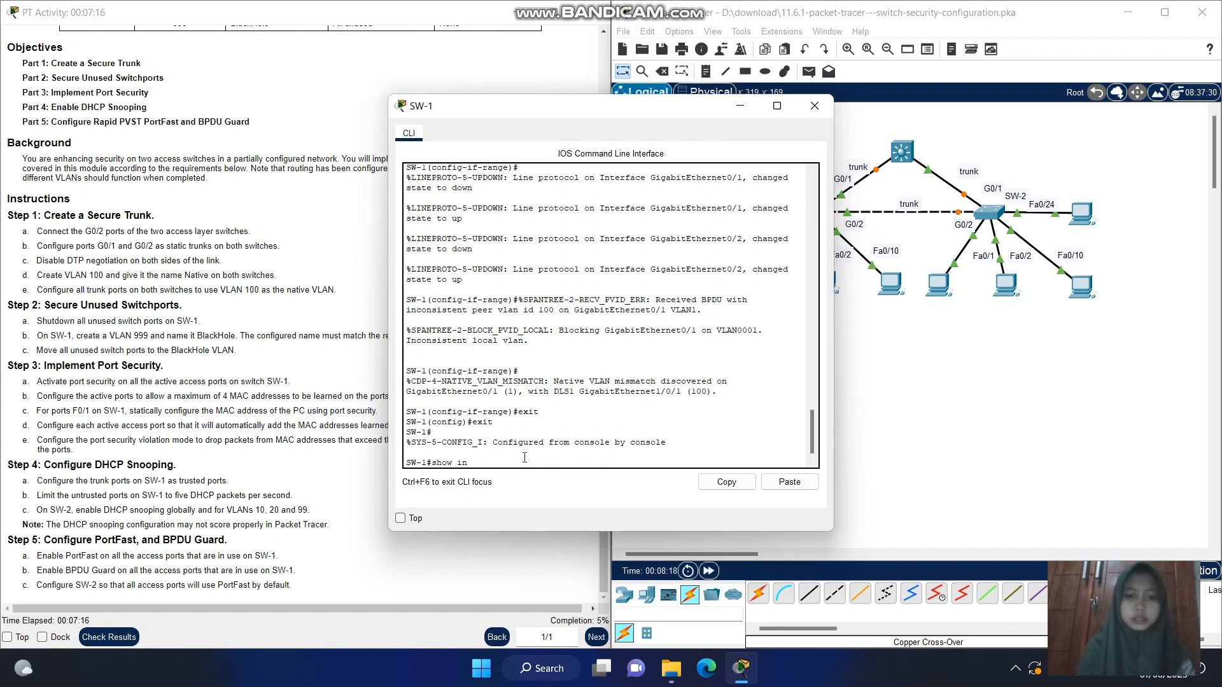
type("terface")
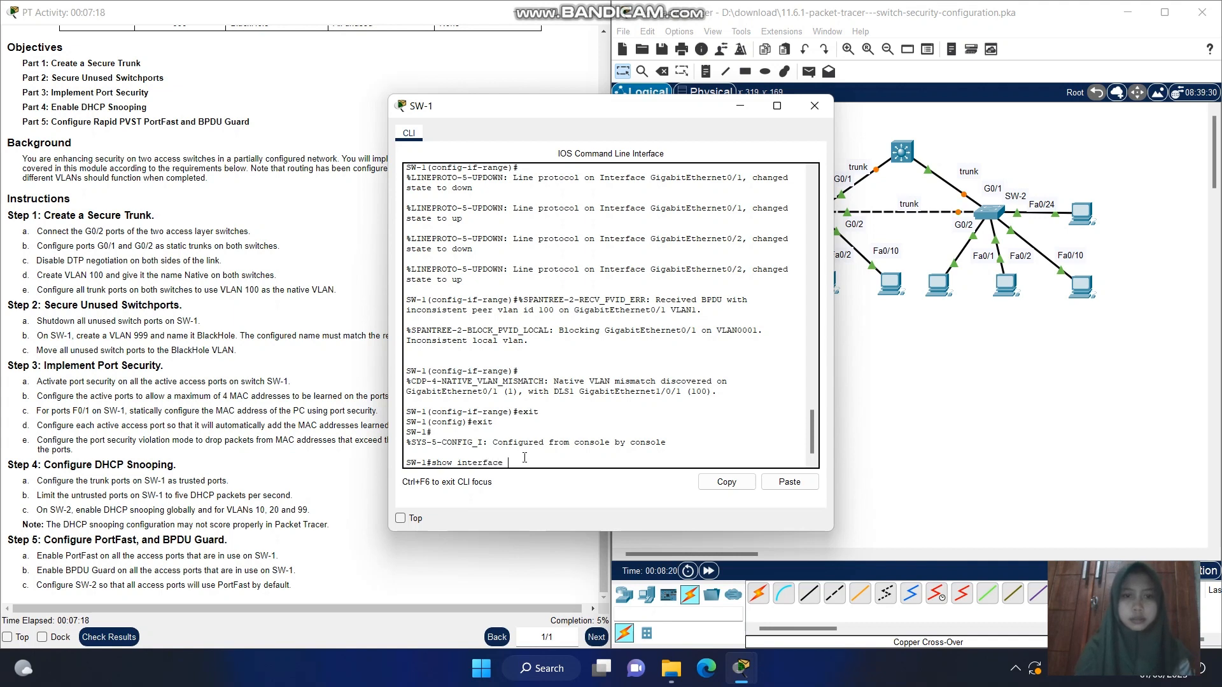
type(" trunk")
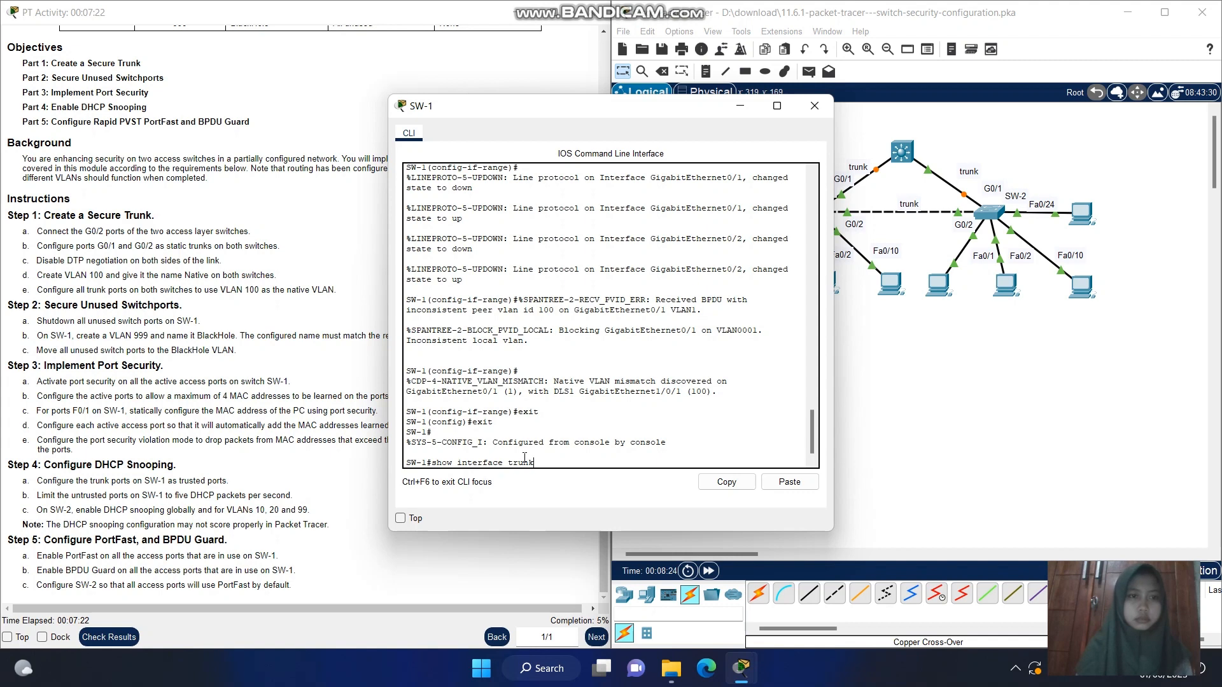
key("Return")
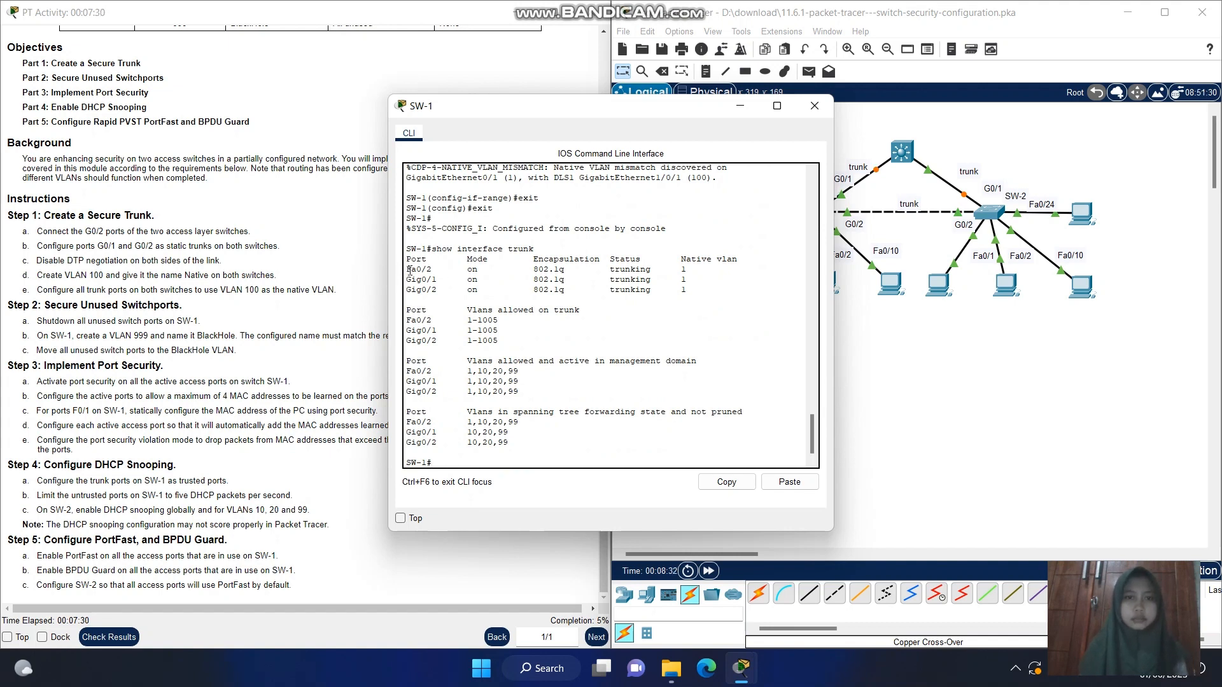
left_click_drag(409, 270, 653, 269)
left_click(652, 270)
Enter global configuration mode on SW-1 with config t
type("c")
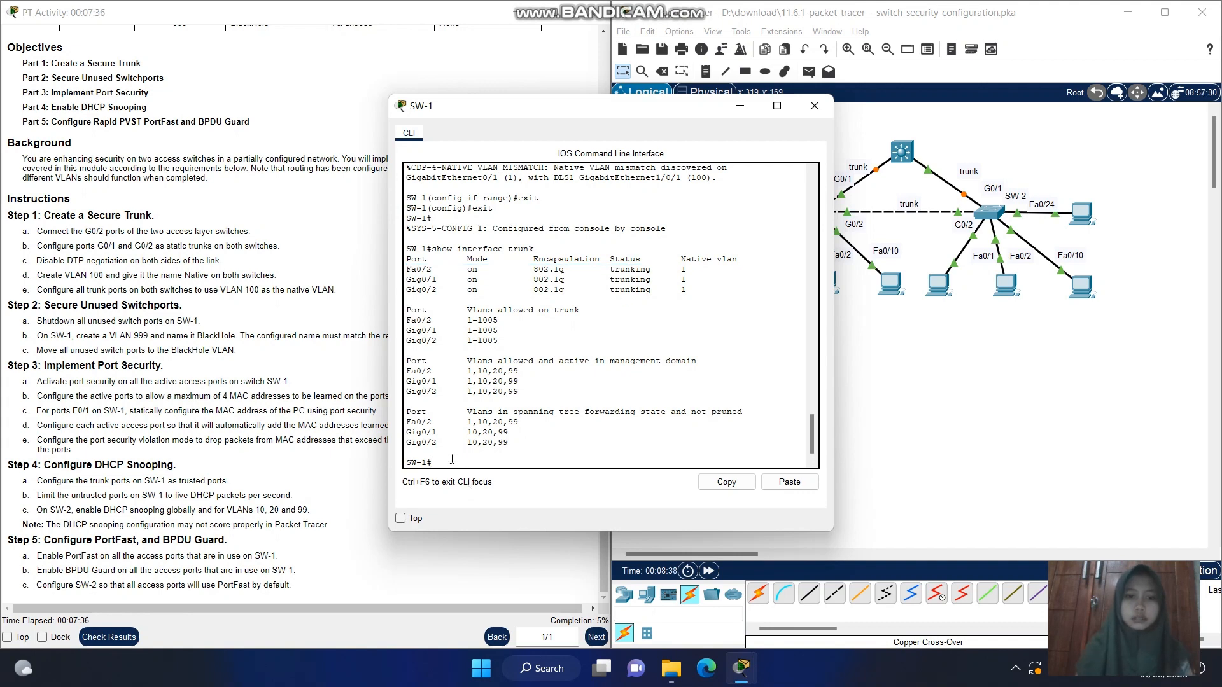
type("on")
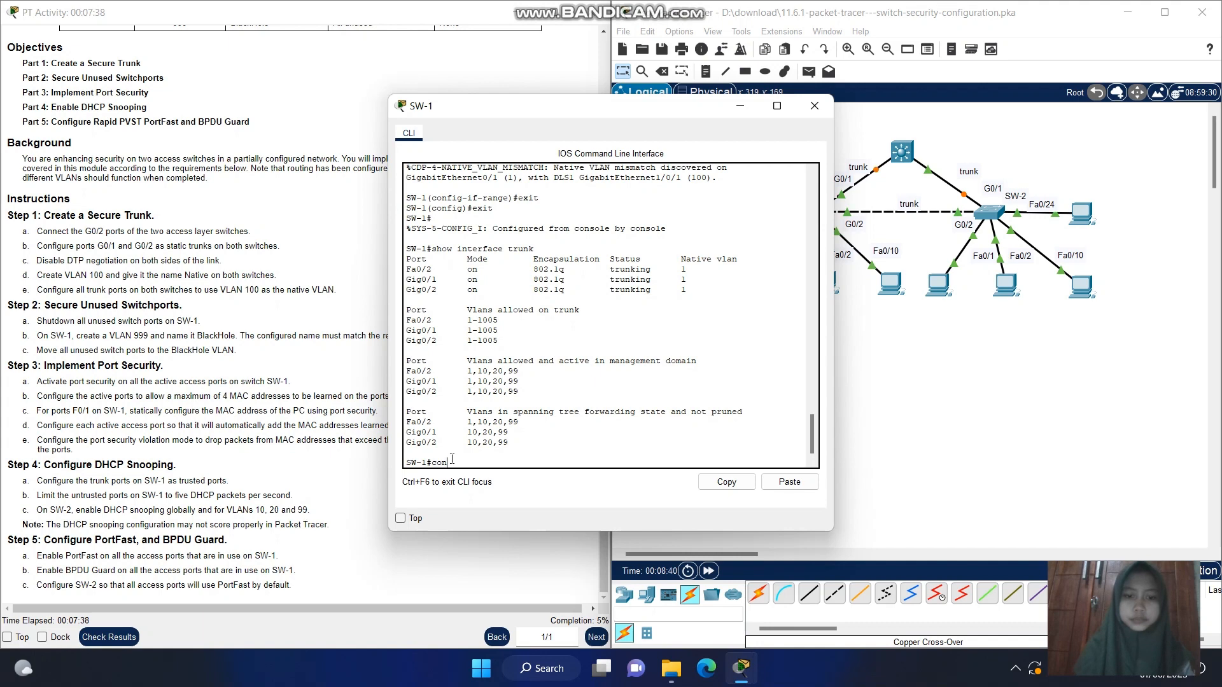
type("fig t")
key("Return")
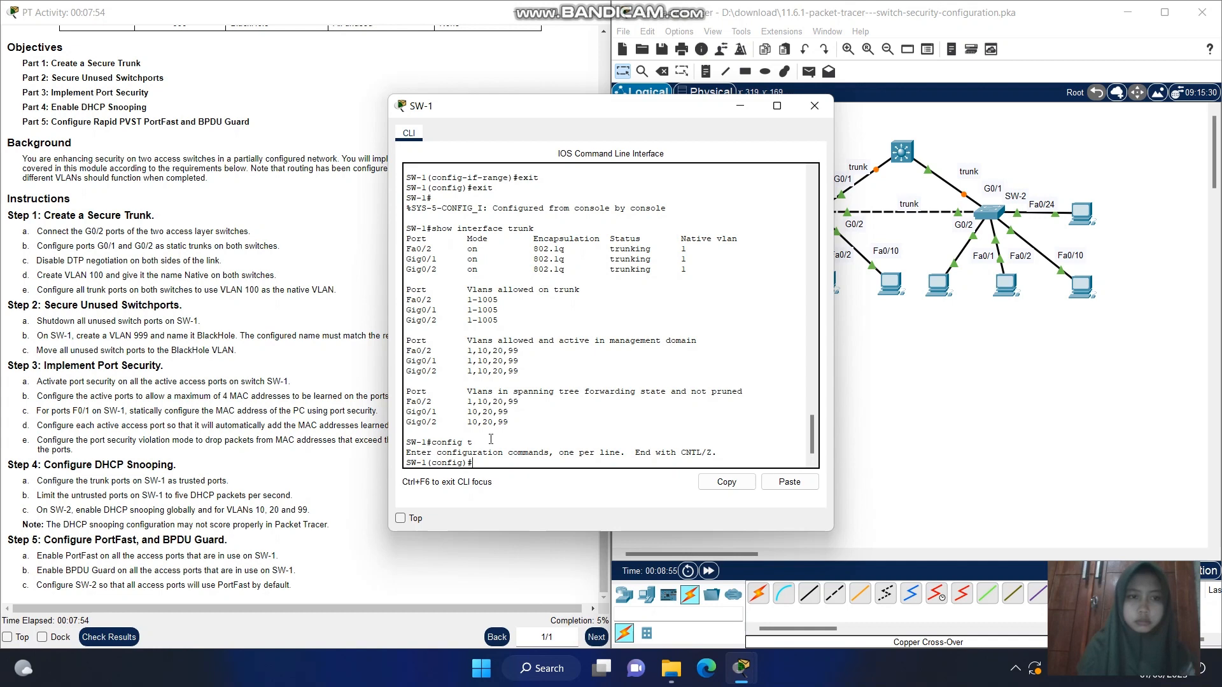
type("interface")
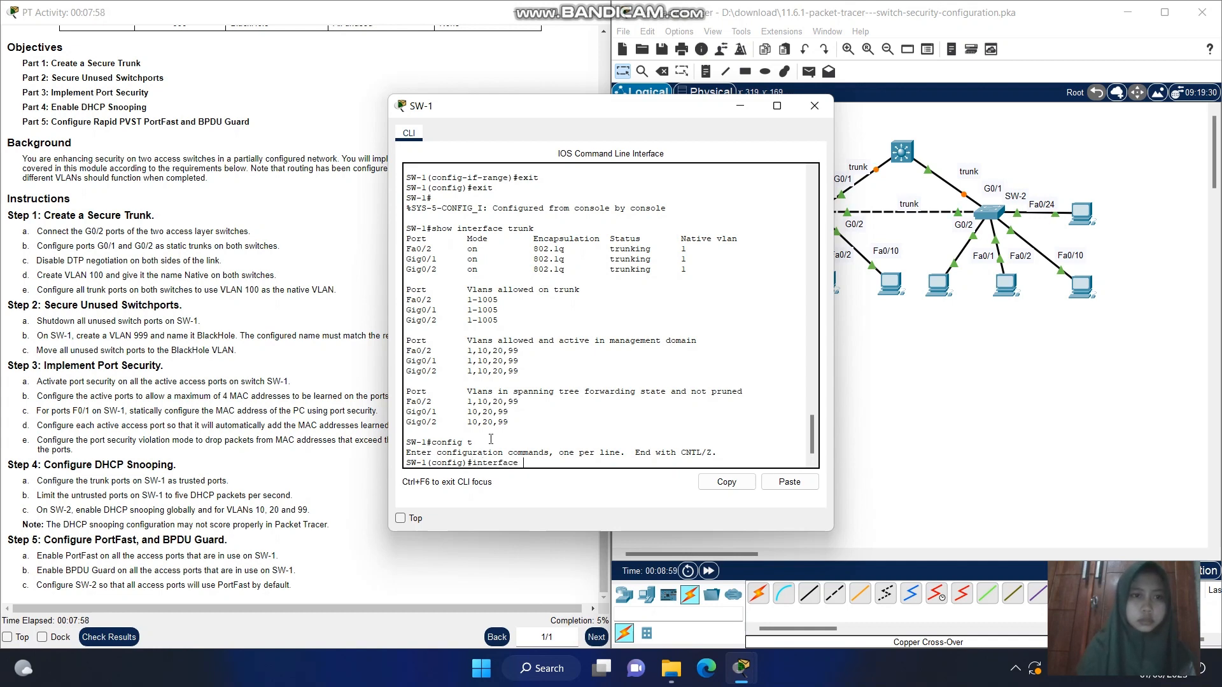
type(" range")
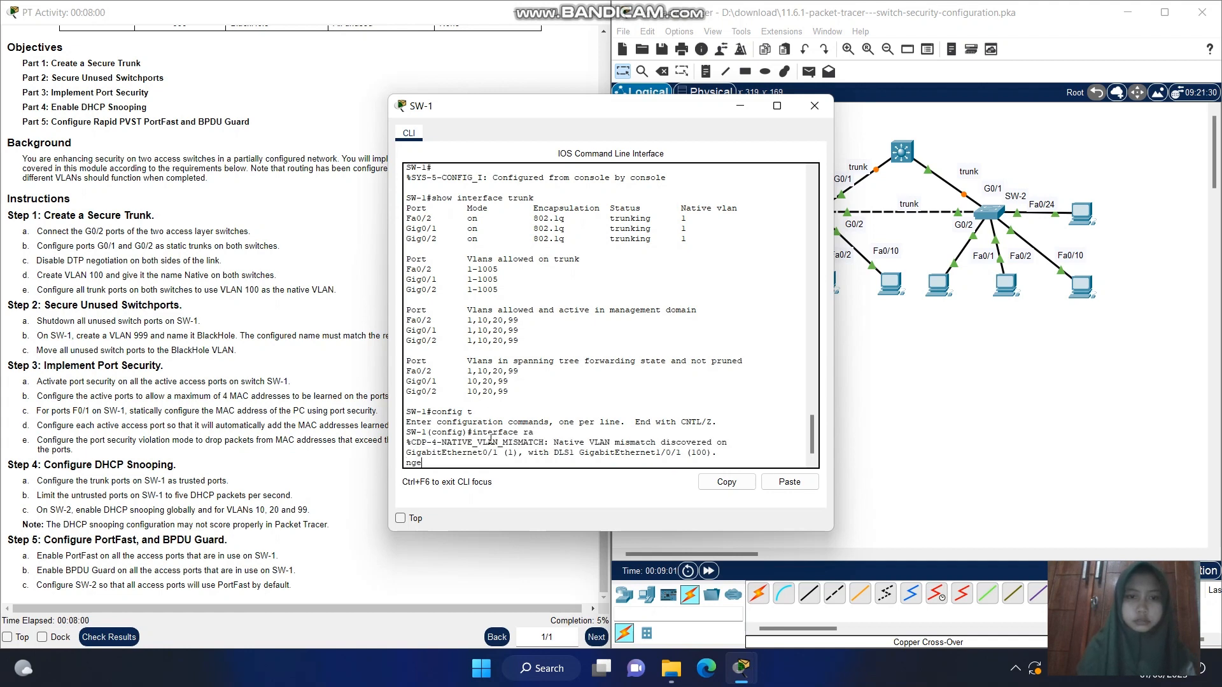
key("Return")
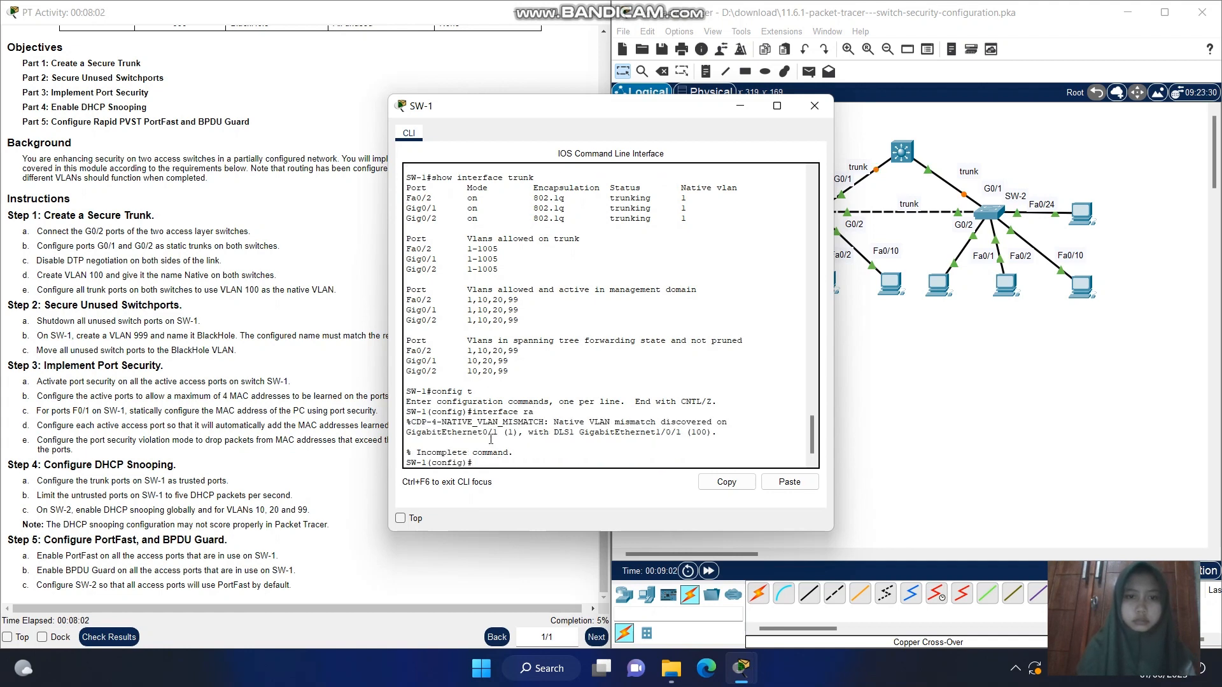
Enter interface range configuration for g0/1-2 on SW-1 and set both ports to static trunk mode with switchport mode trunk
type("interface range g")
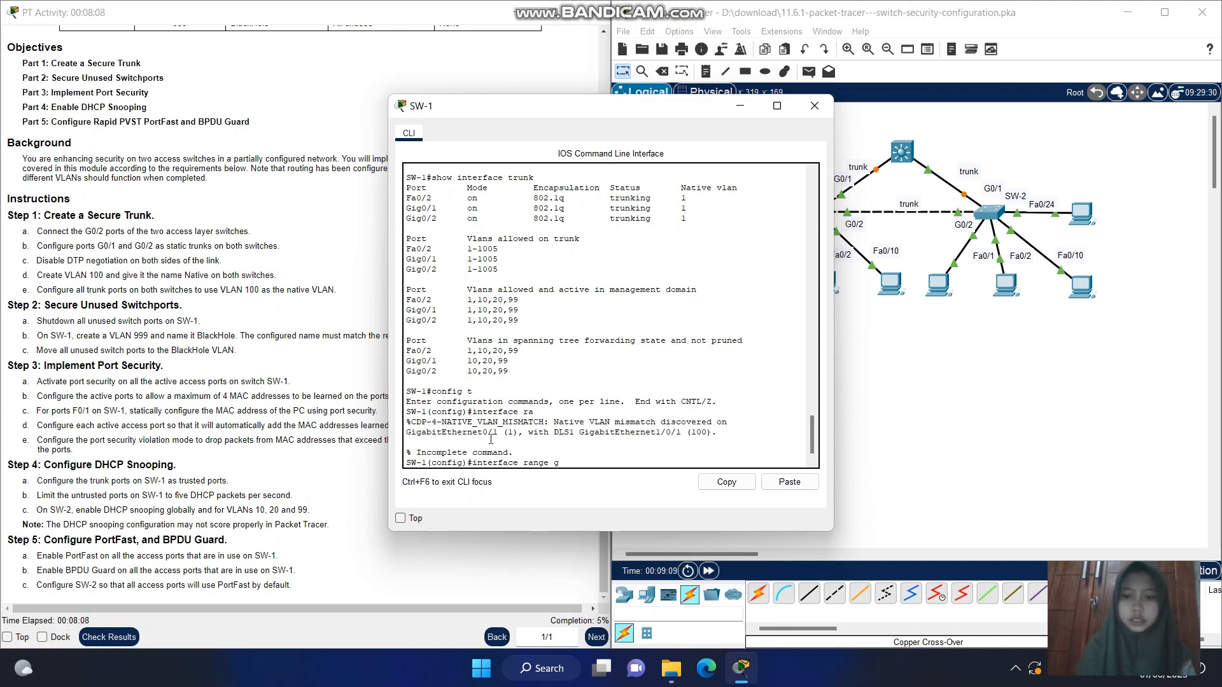
type("0/1")
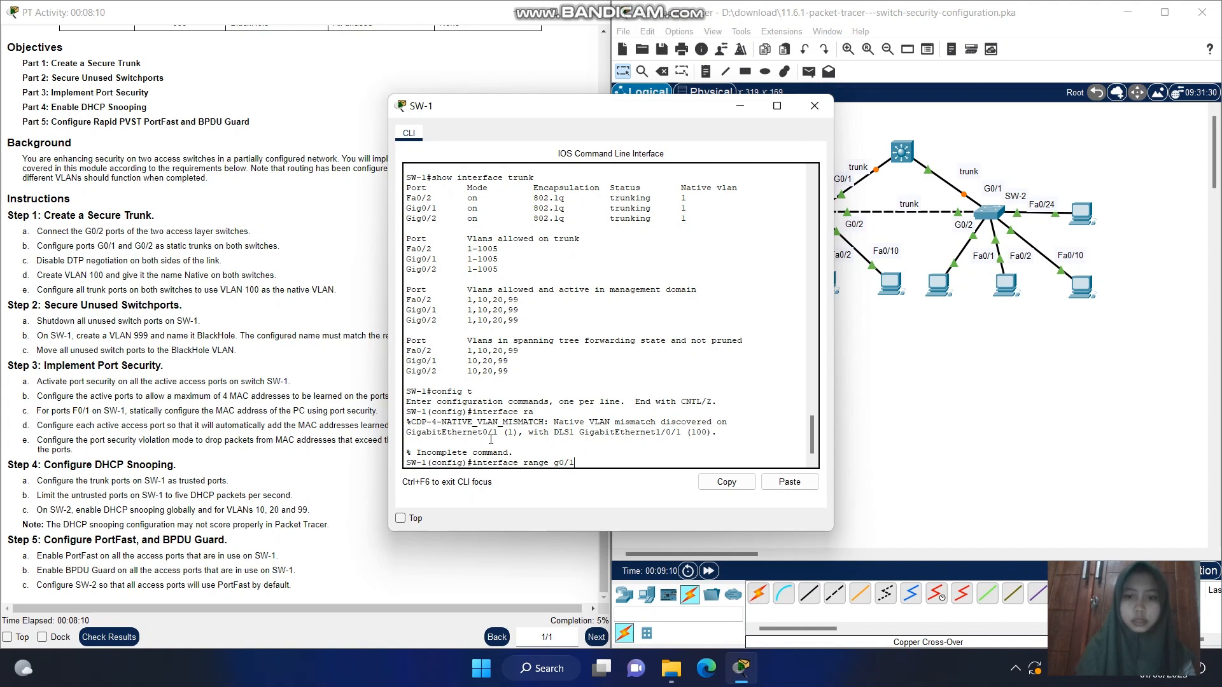
type("-2")
key("Return")
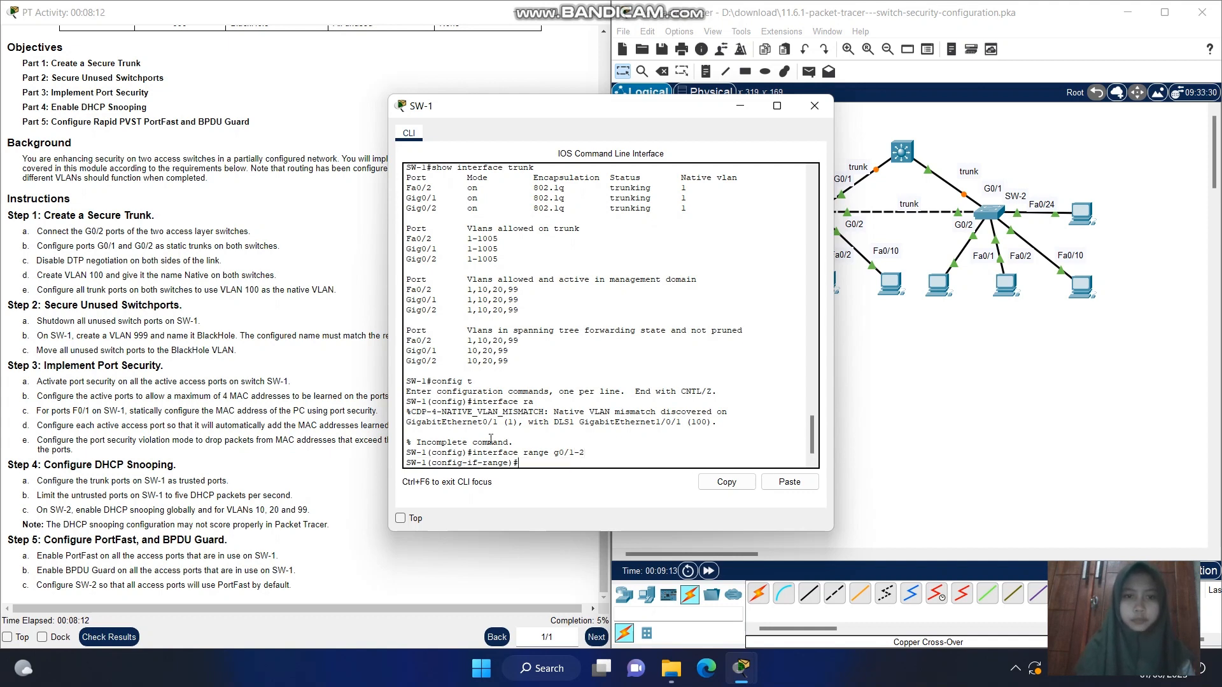
type("switchport mode trunk")
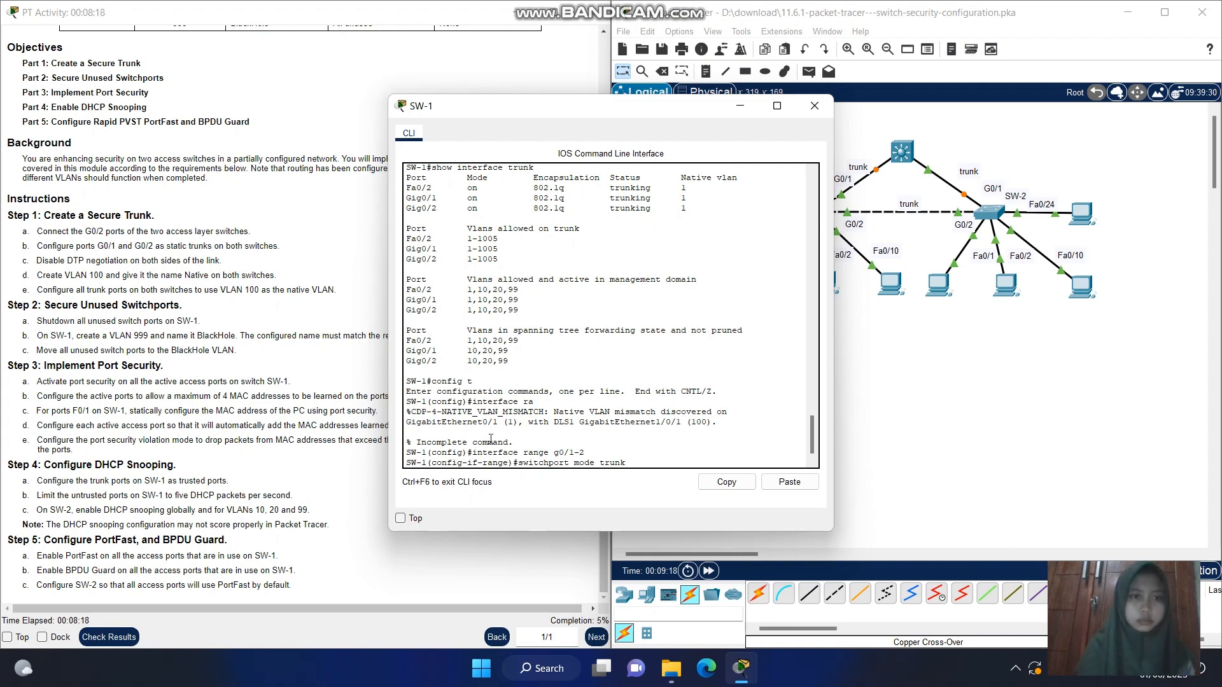
key("Return")
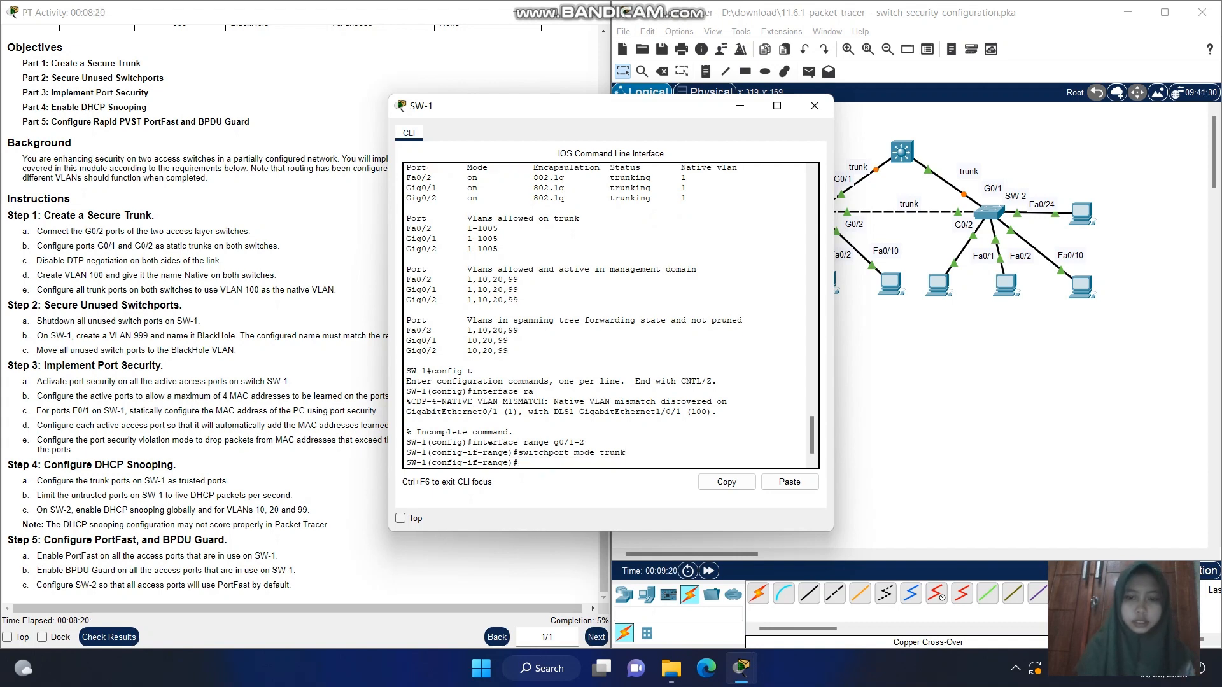
Try to disable DTP negotiation on SW-1's g0/1-2 range with the command switchport nenogptiate
key("Up")
key("Up")
key("Up")
key("Up")
key("Up")
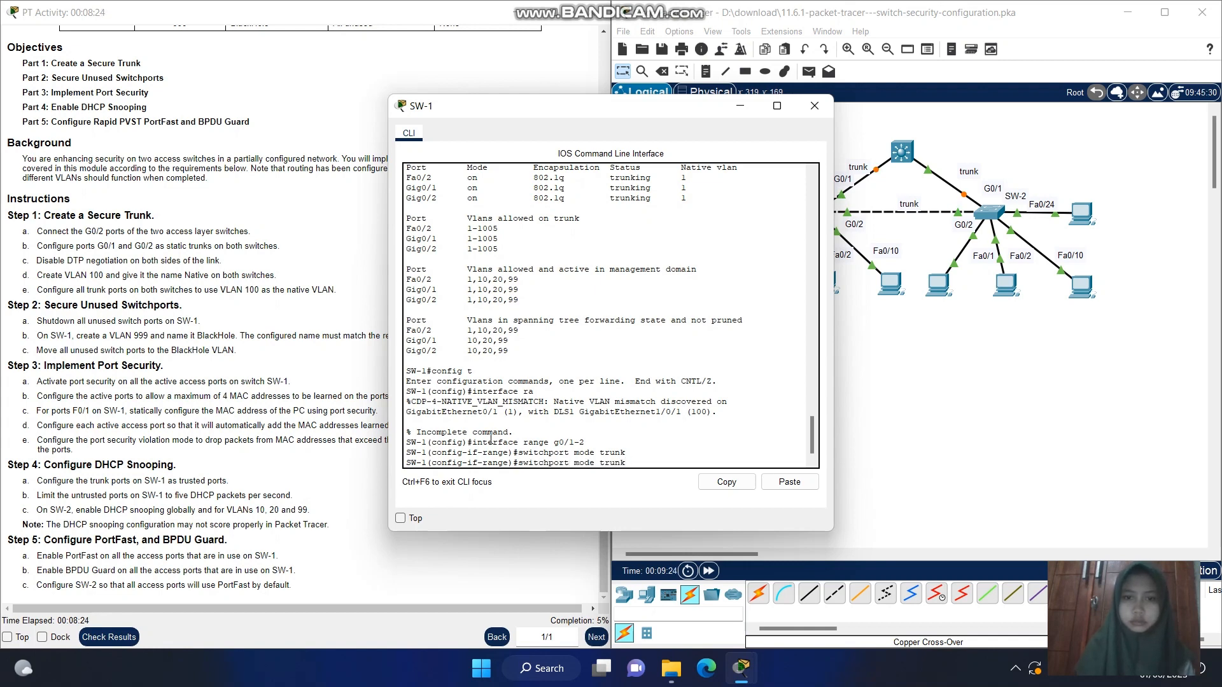
key("BackSpace")
key("BackSpace")
key("BackSpace")
key("BackSpace")
key("BackSpace")
key("BackSpace")
key("BackSpace")
key("BackSpace")
key("BackSpace")
key("BackSpace")
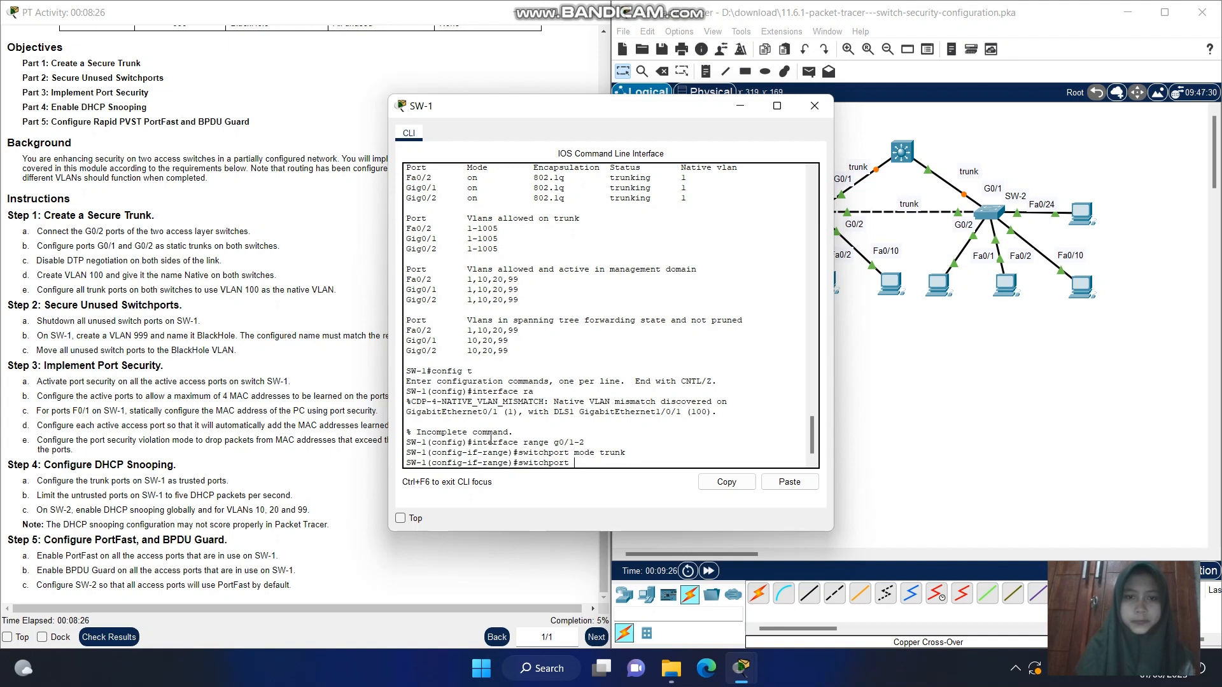
type("neno")
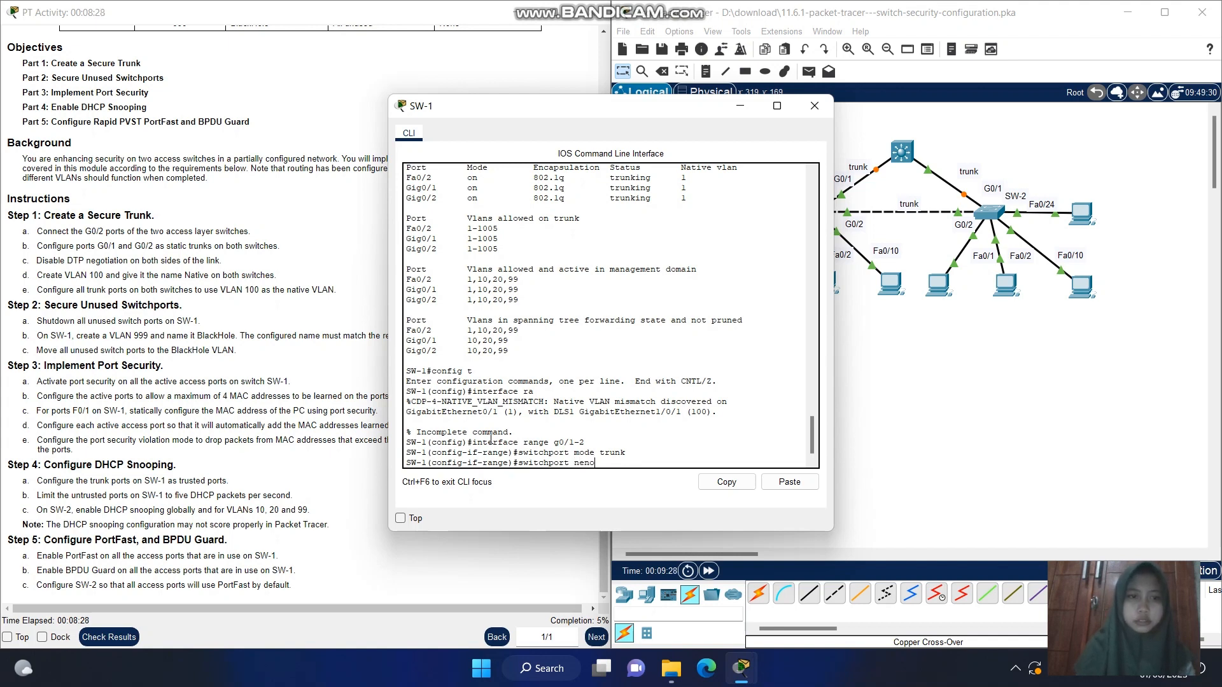
type("gp")
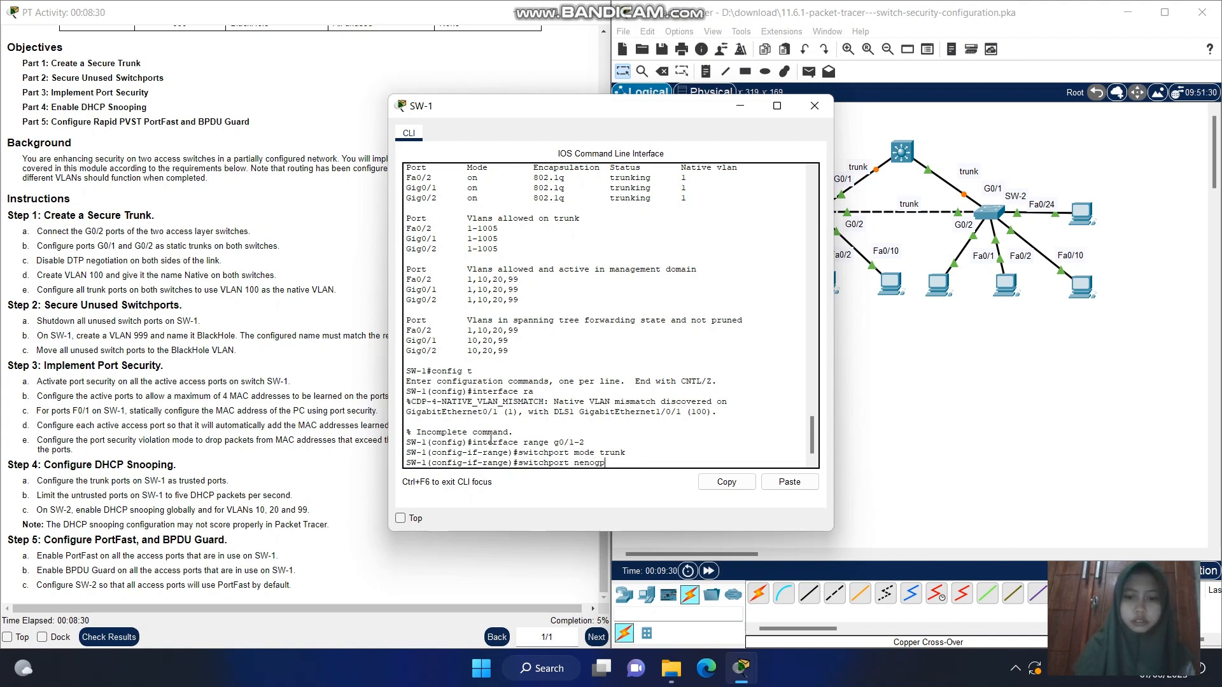
type("tiate")
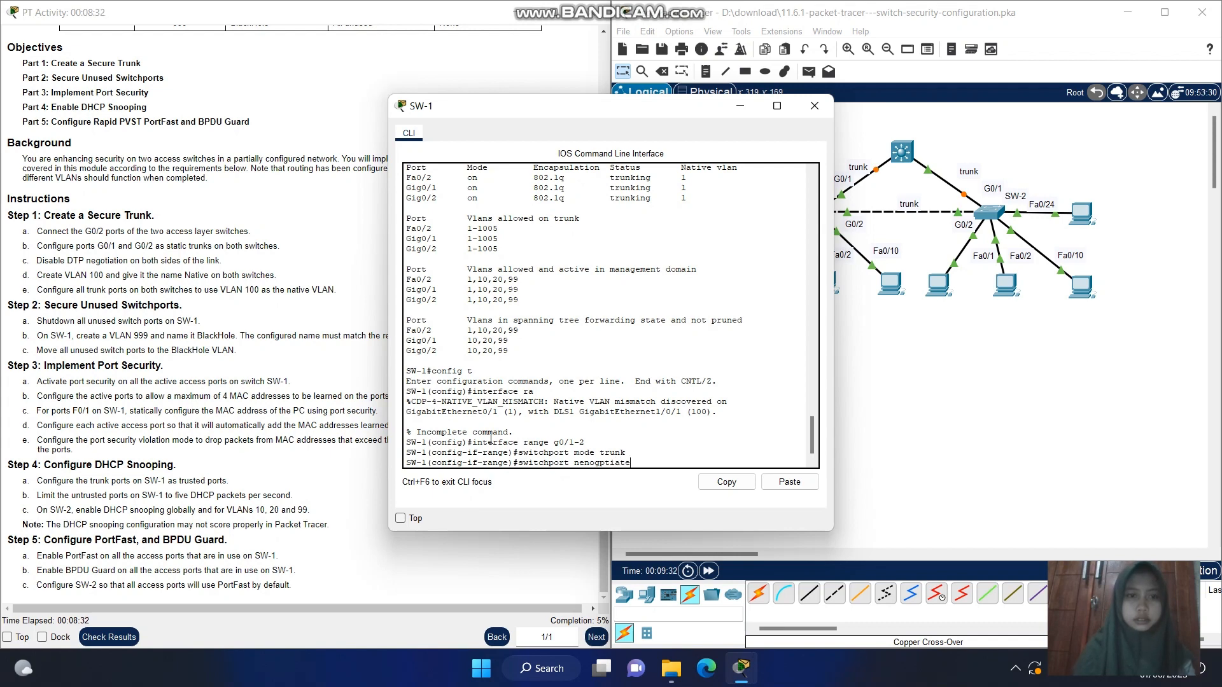
key("Return")
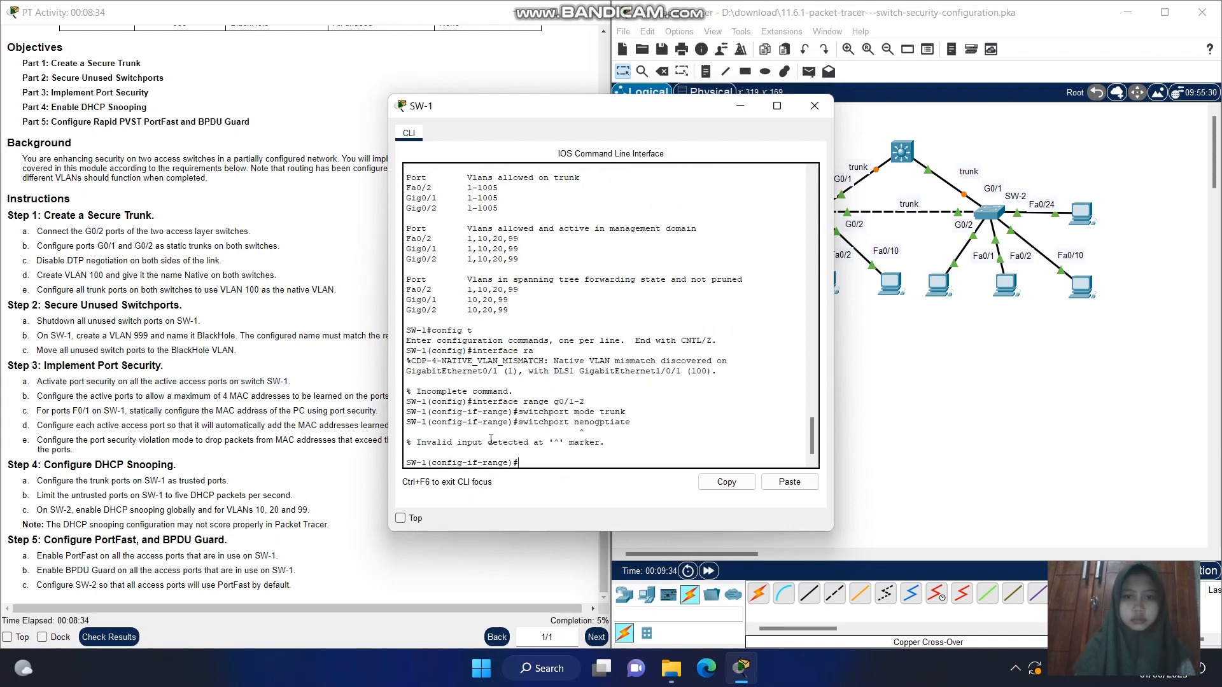
Reissue the DTP command for the g0/1-2 range with its spelling edited to switchport nenogotiate
key("Up")
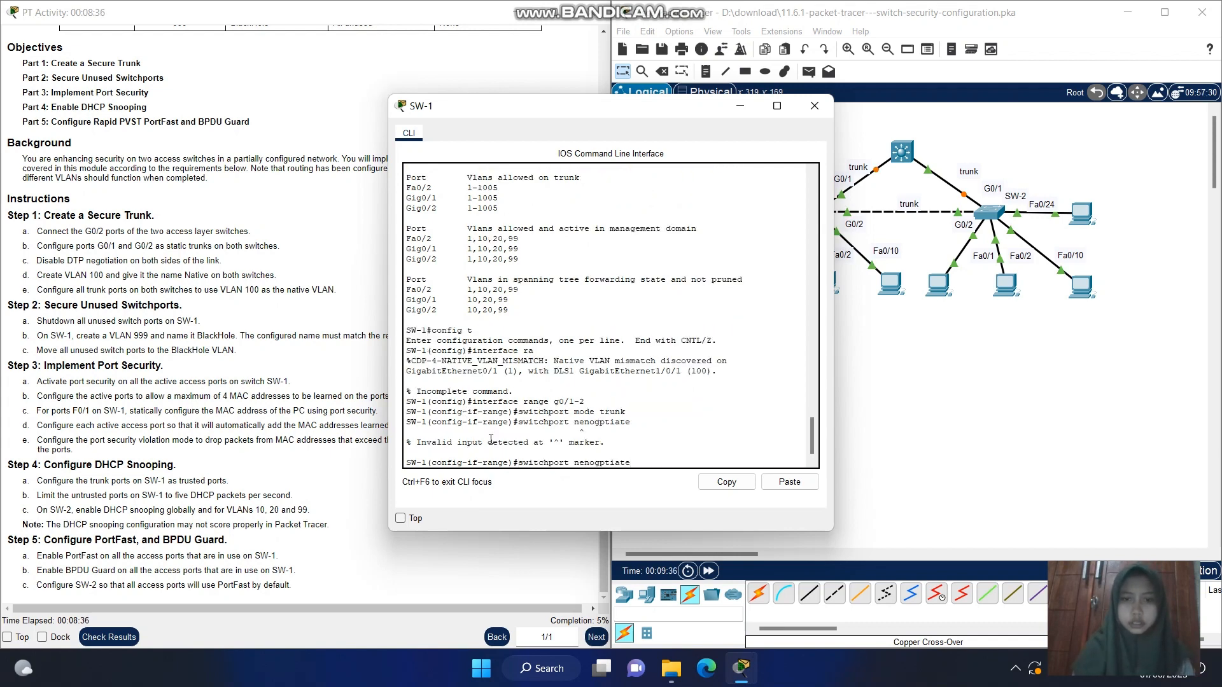
key("BackSpace")
key("BackSpace")
key("BackSpace")
key("BackSpace")
key("BackSpace")
type("otiate")
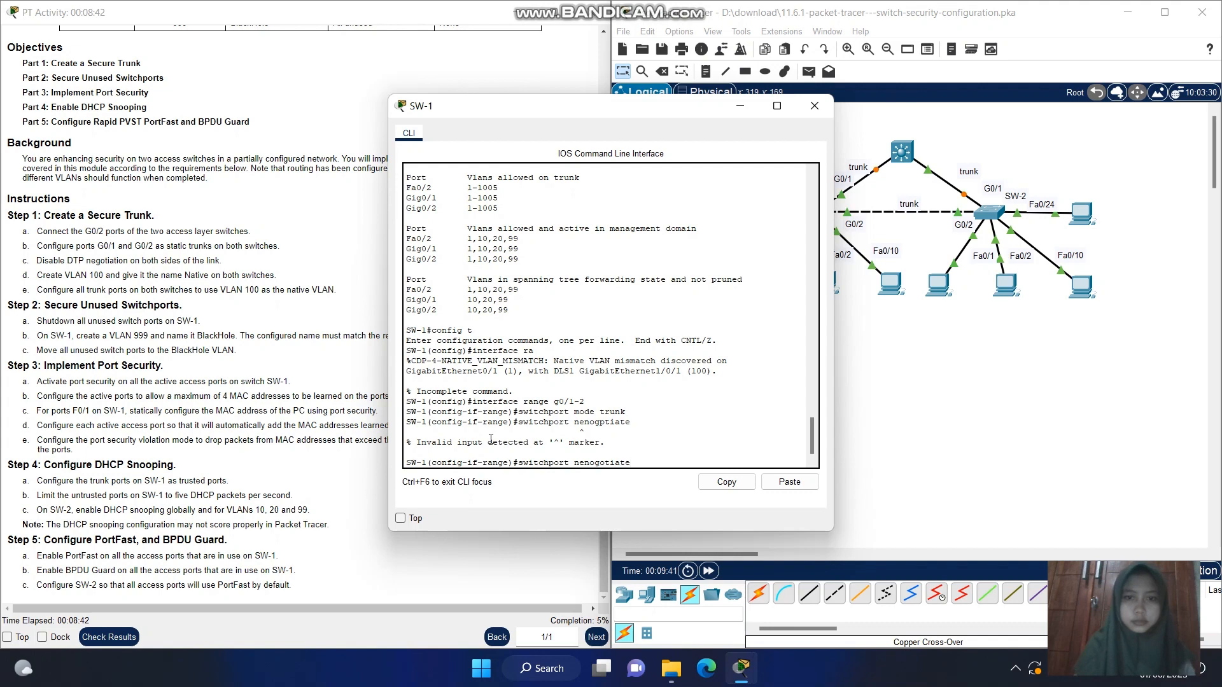
key("Return")
Disable DTP negotiation on SW-1's G0/1 and G0/2 ports with the correctly spelled command switchport nonegotiate
key("Up")
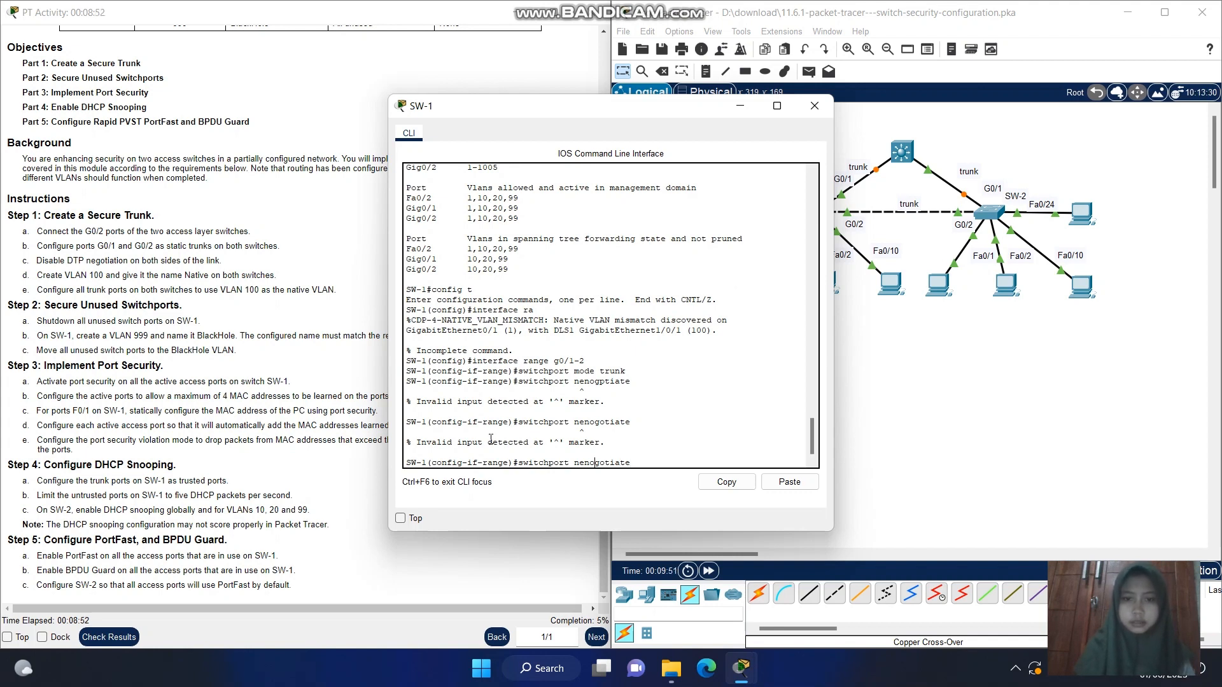
key("BackSpace")
key("BackSpace")
key("BackSpace")
type("on")
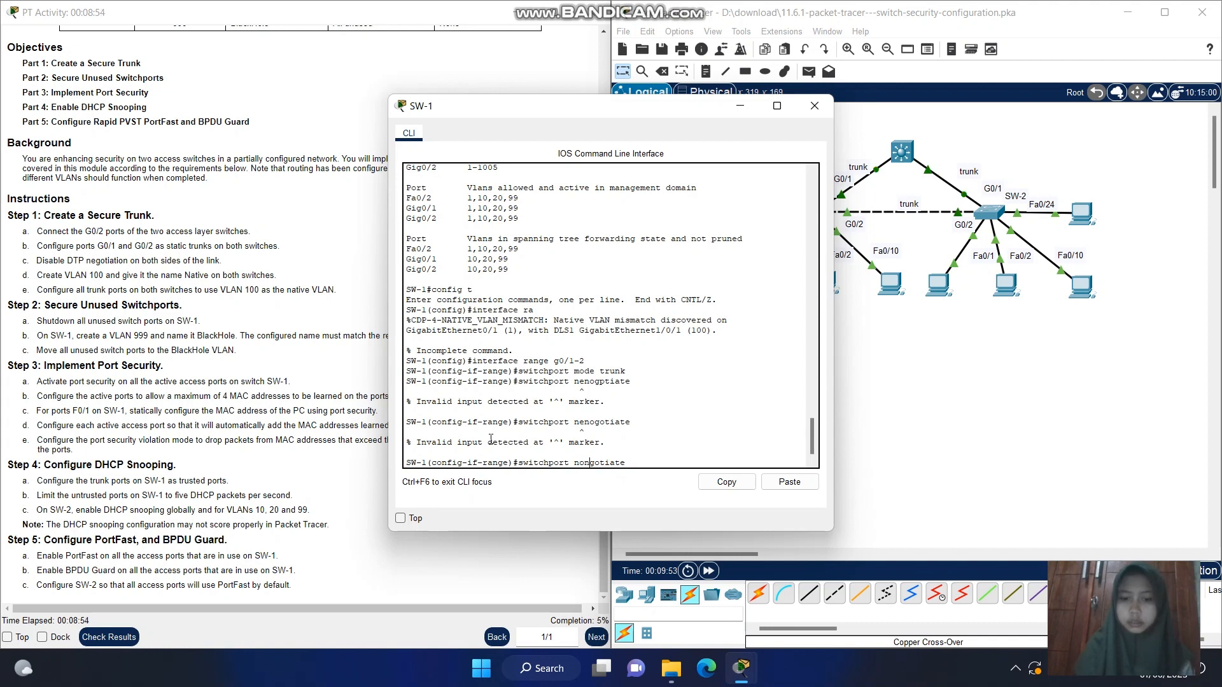
type("e")
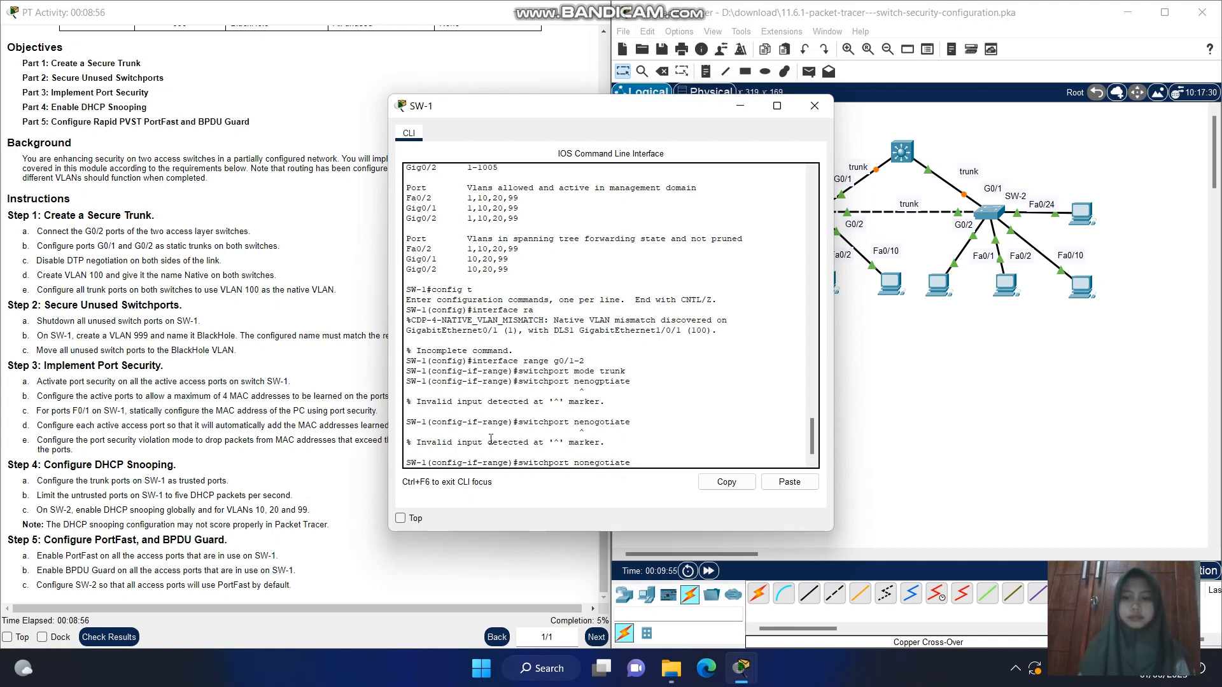
key("Return")
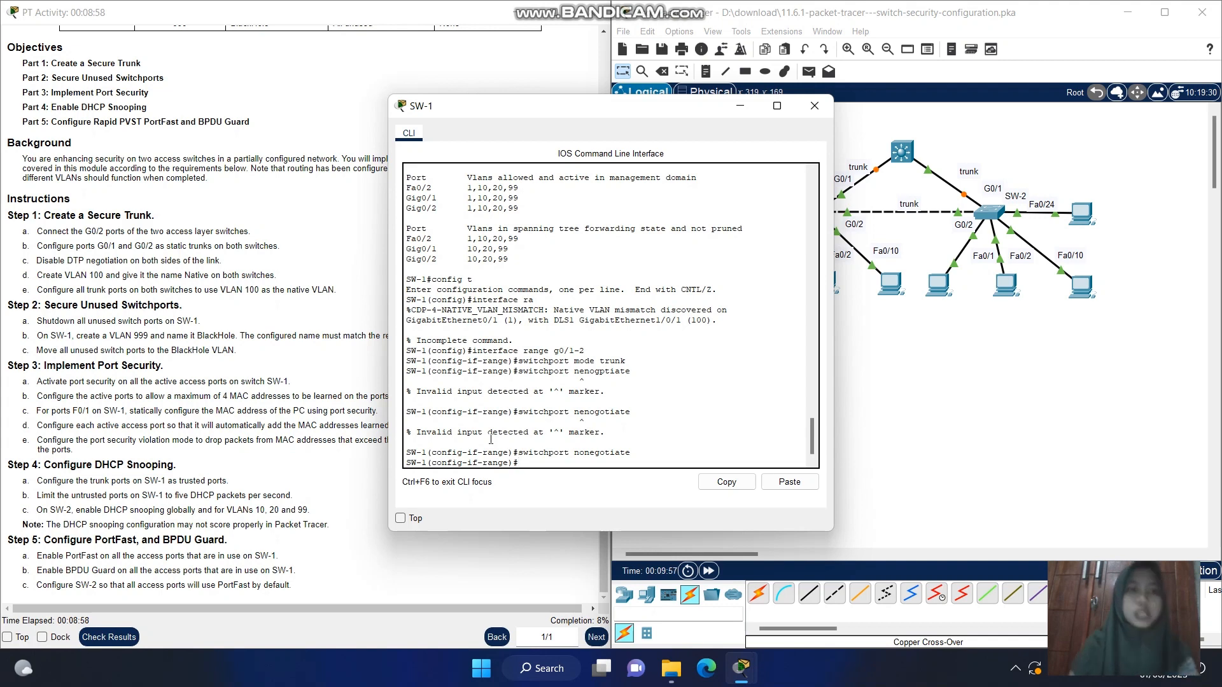
Exit the interface range configuration to return SW-1 to global configuration mode
type("exi")
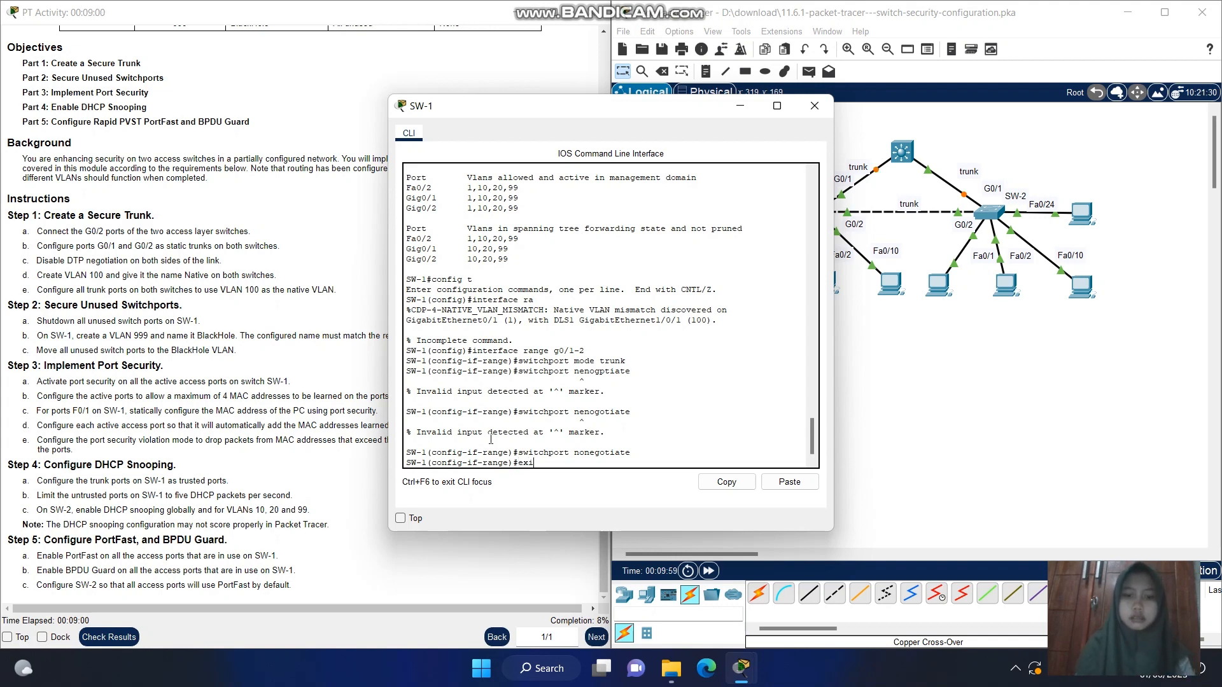
type("t")
key("Return")
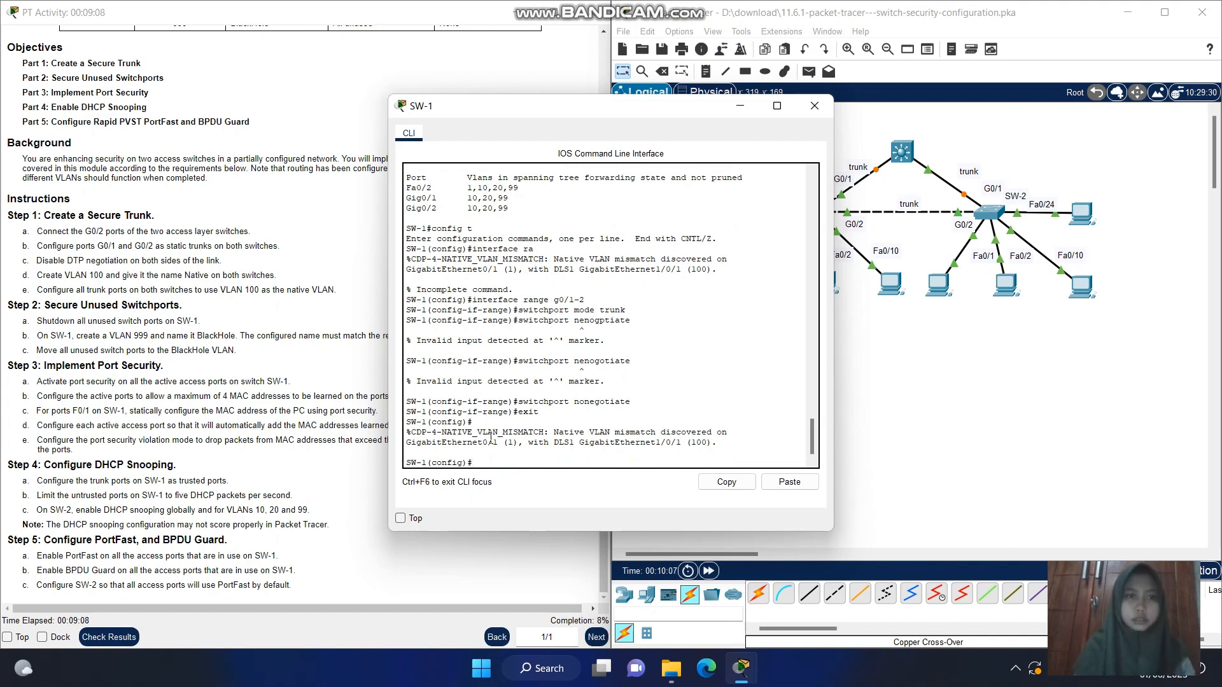
Create VLAN 100 on SW-1 and give it the name Native
type("lan")
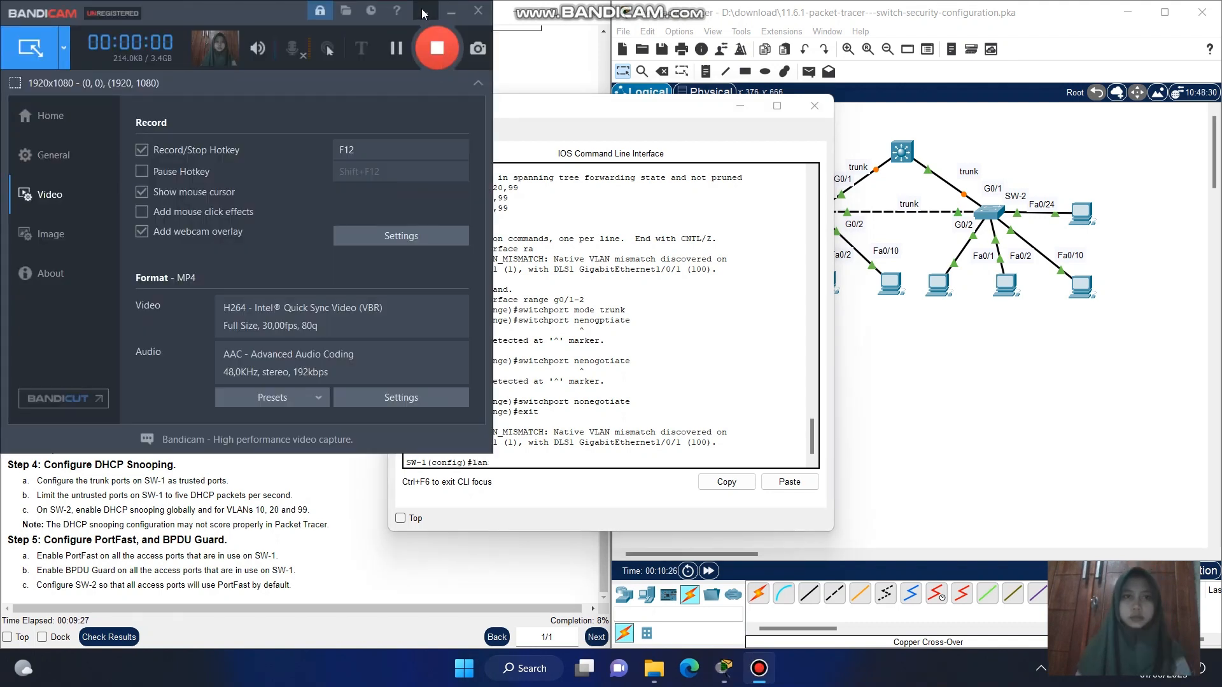
left_click(423, 13)
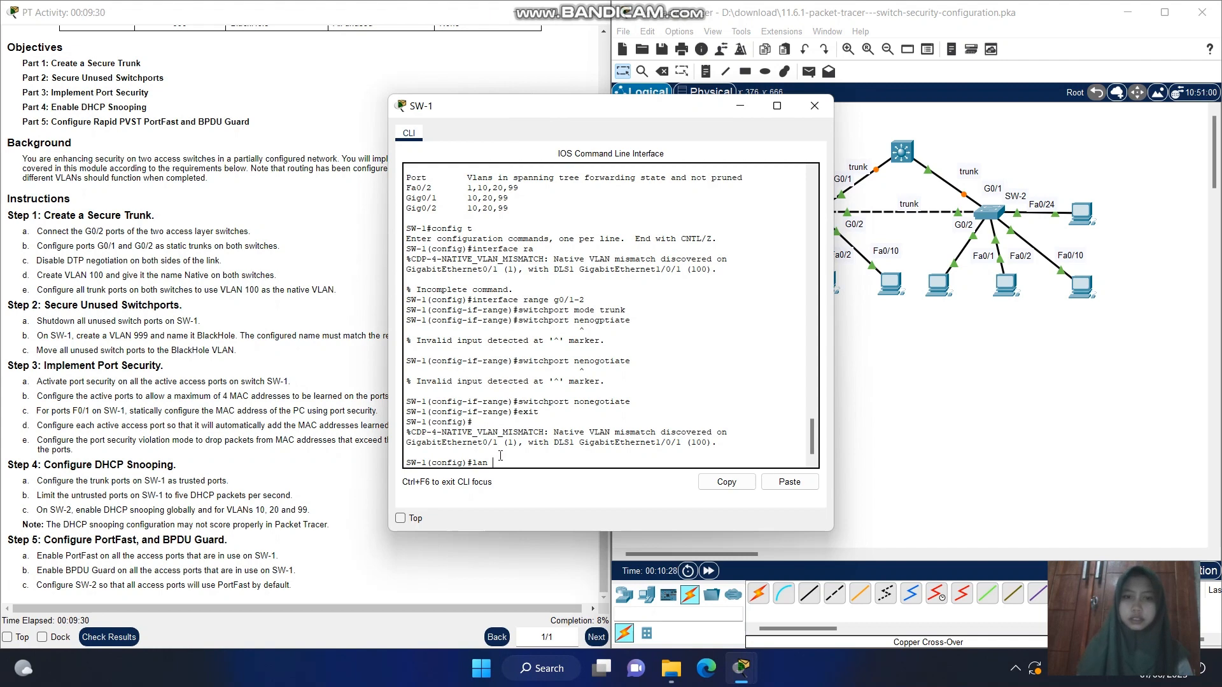
key("BackSpace")
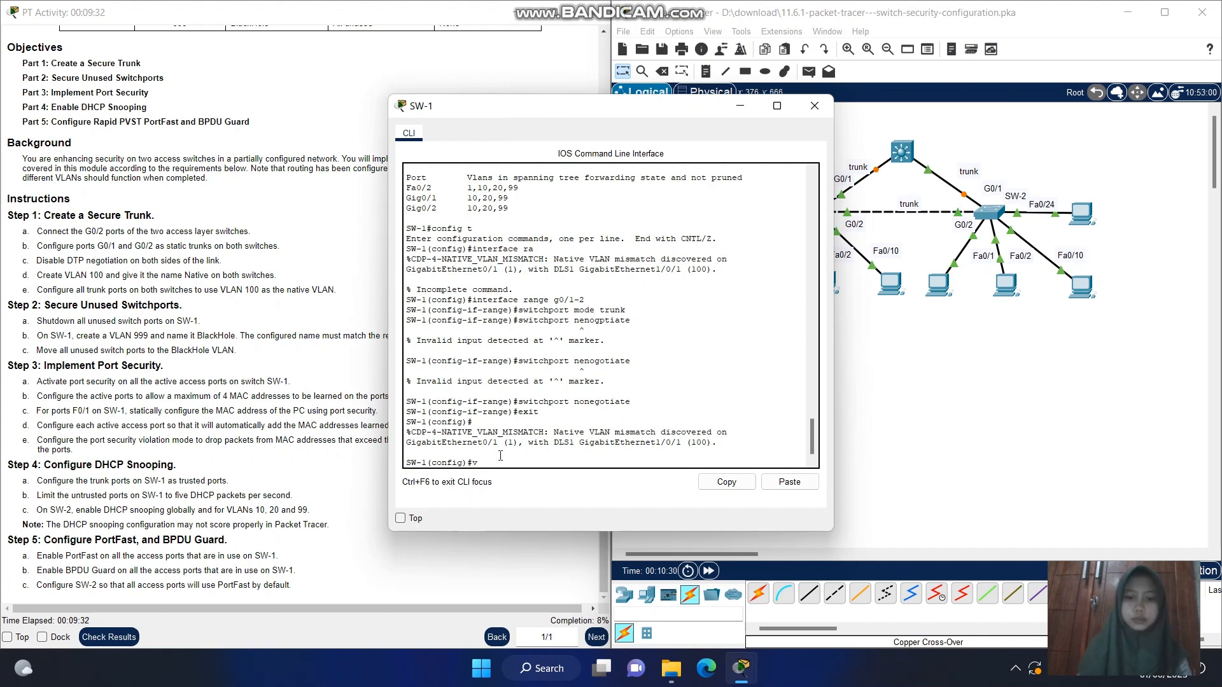
type("lan 100")
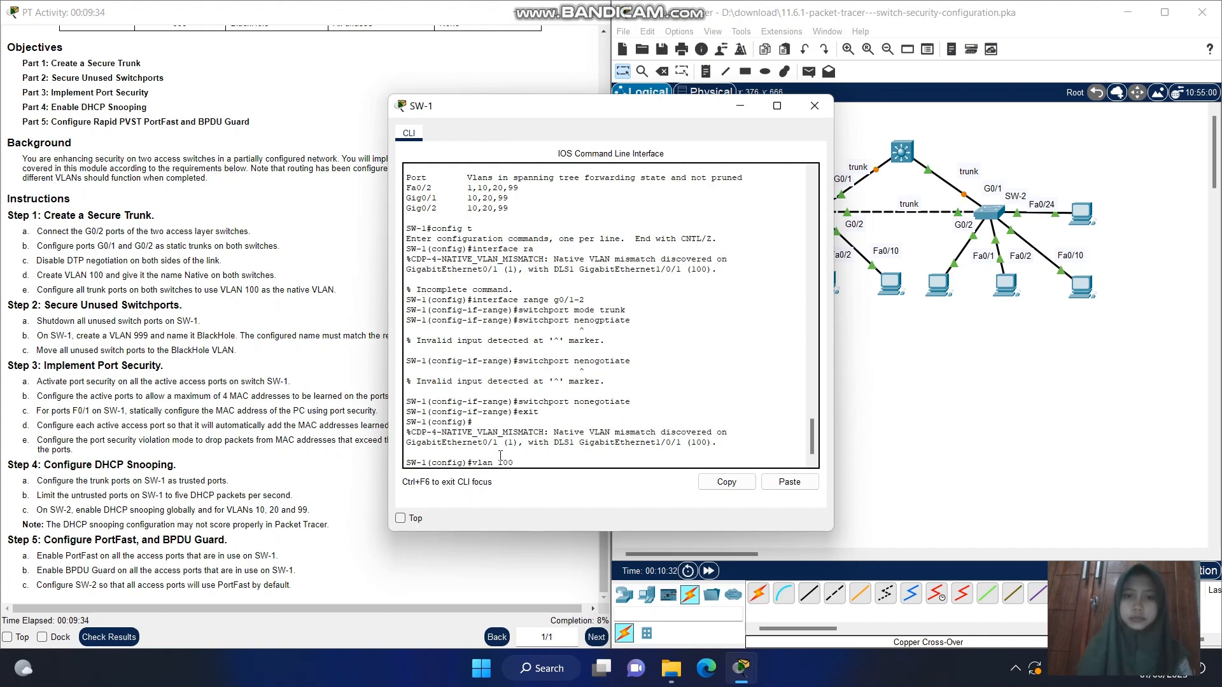
key("Return")
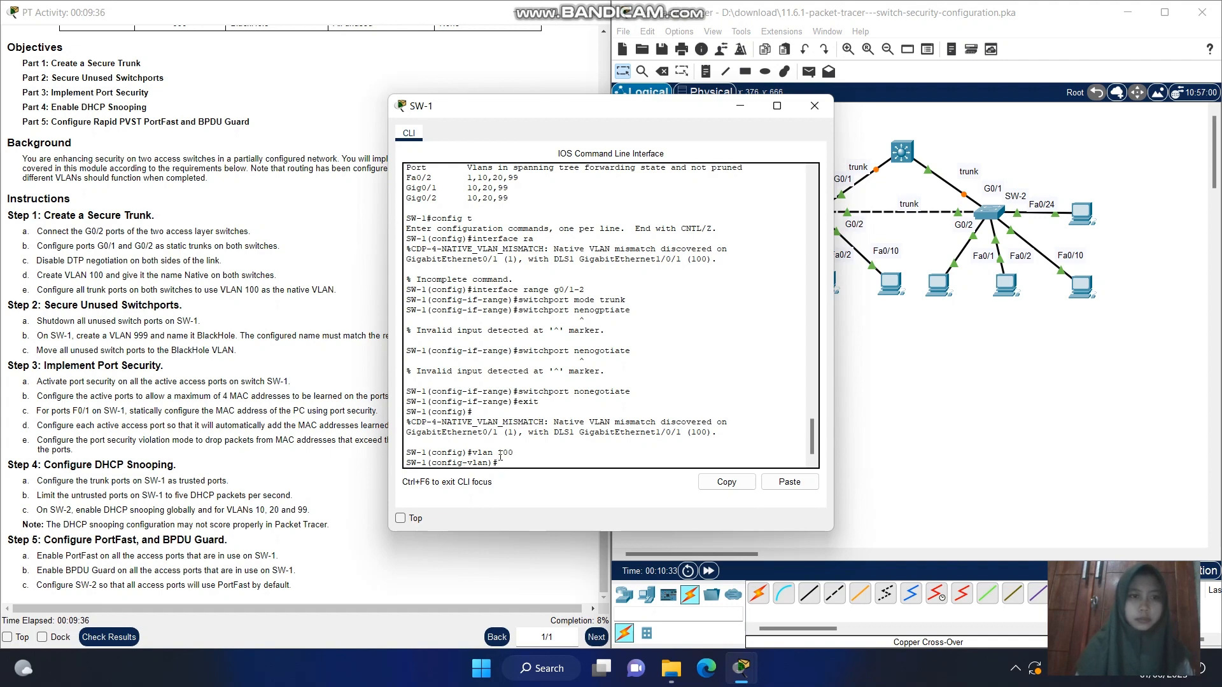
type("am")
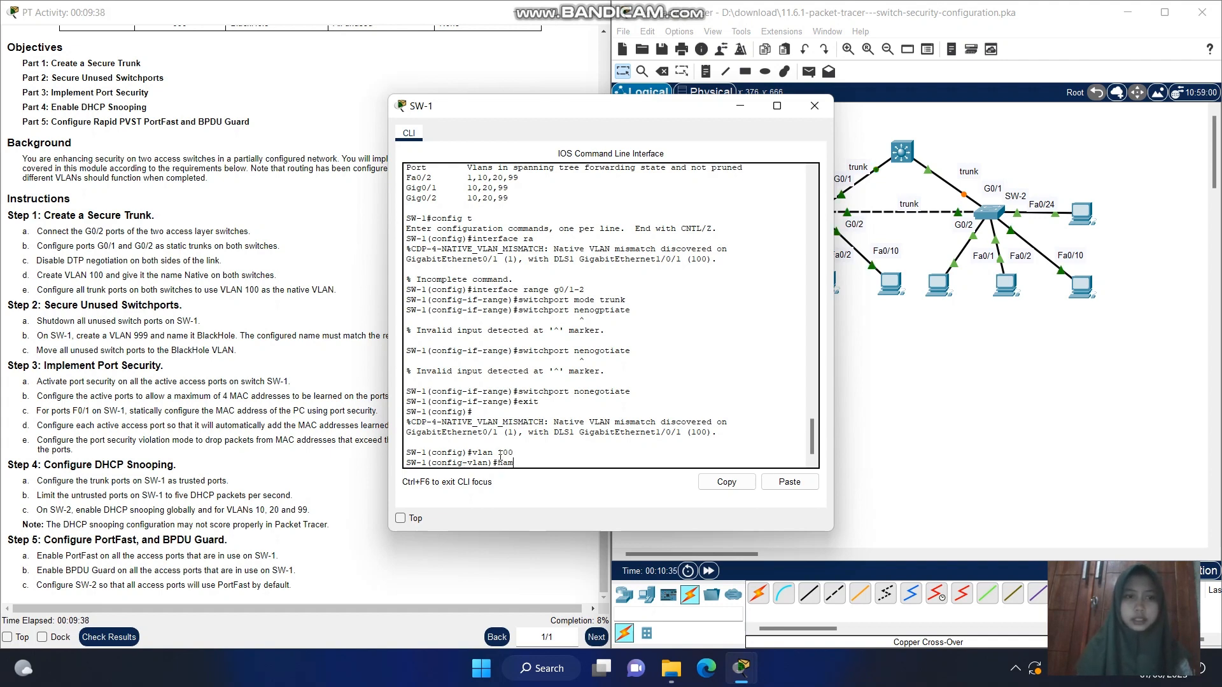
type("e Na")
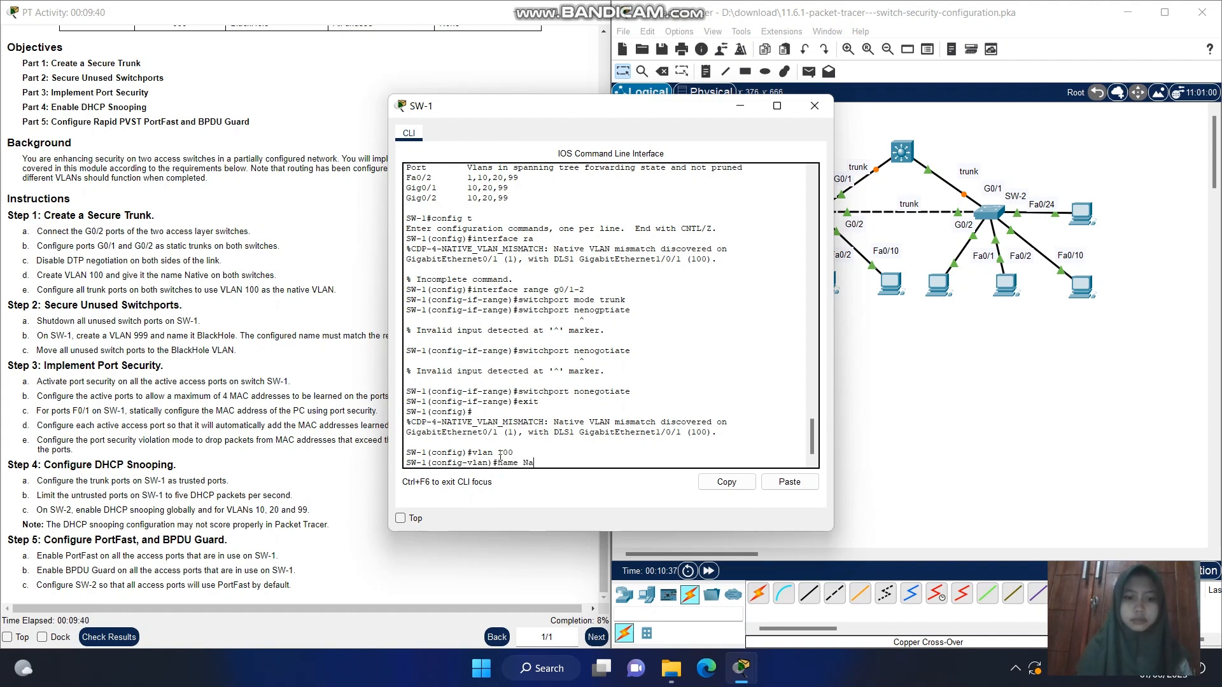
type("tive")
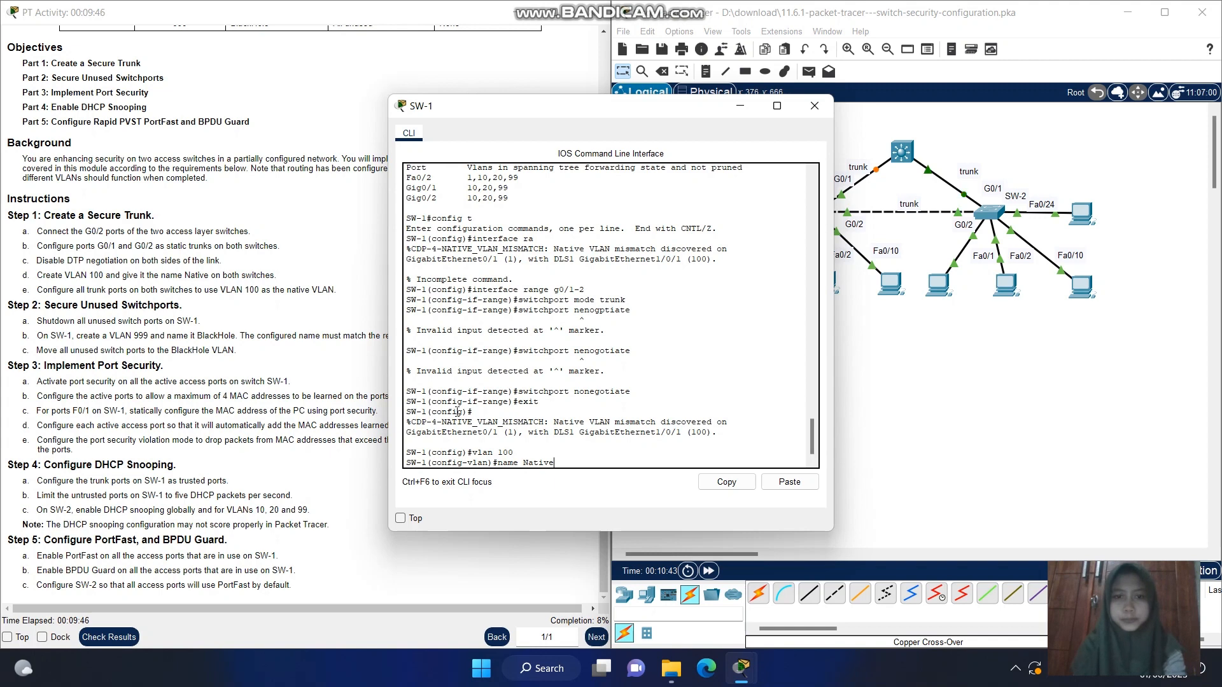
key("Return")
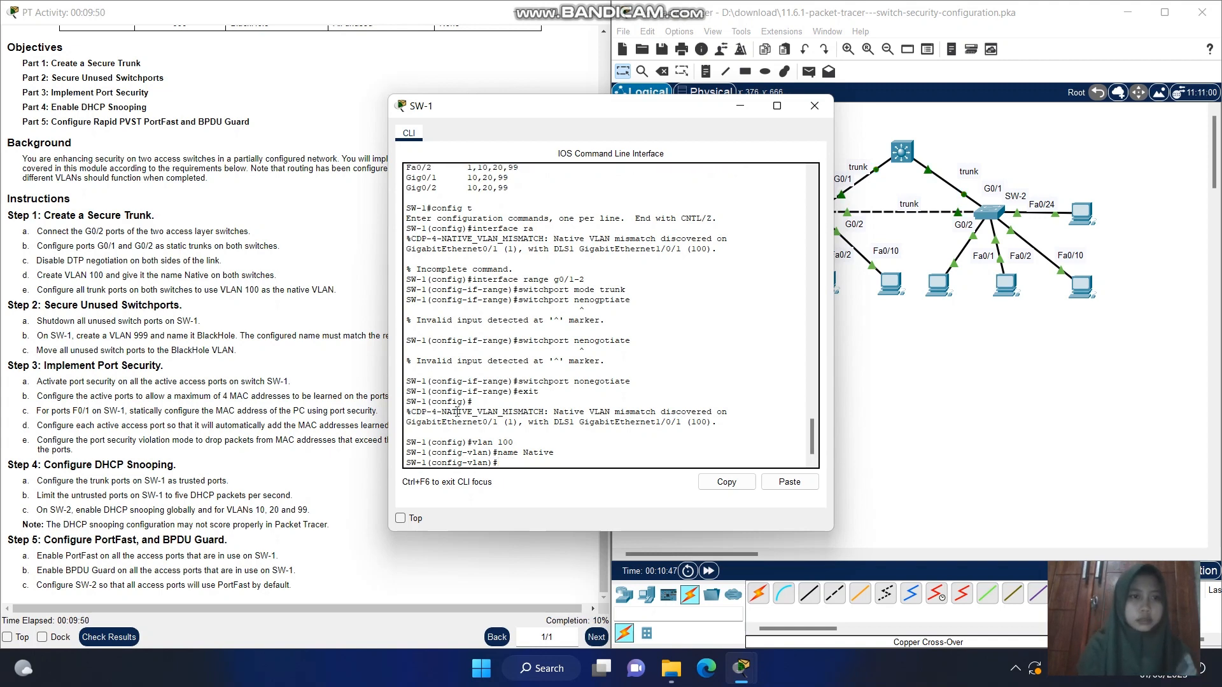
key("Return")
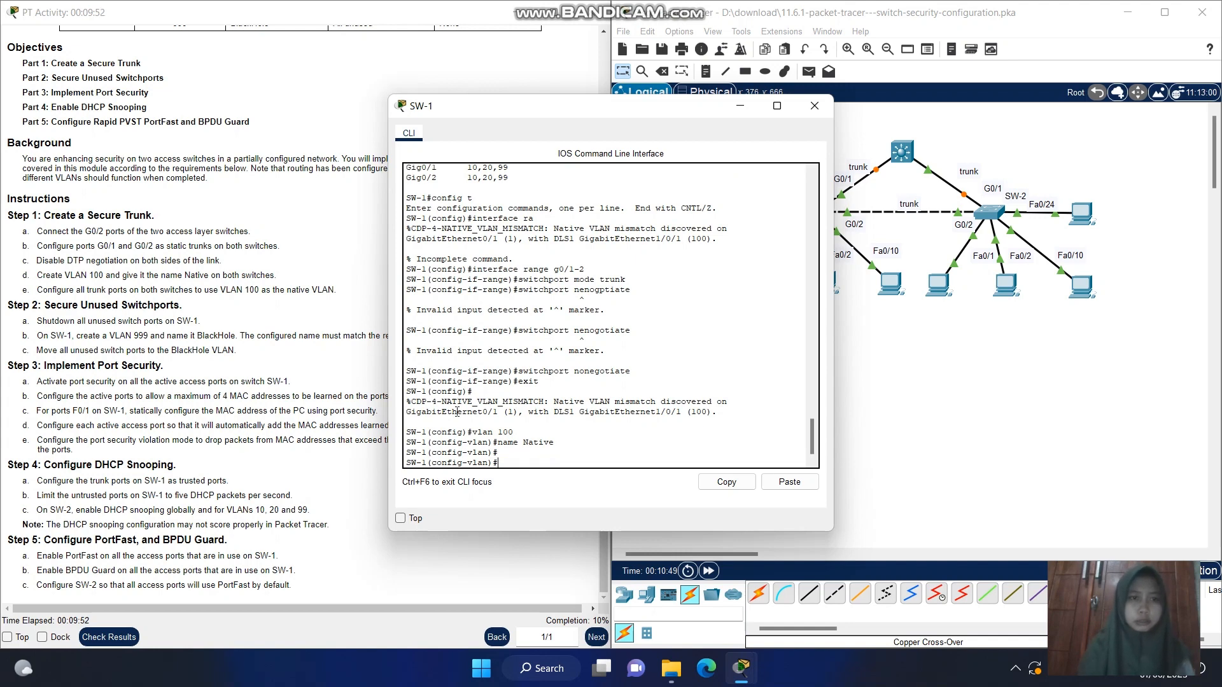
type("interfac")
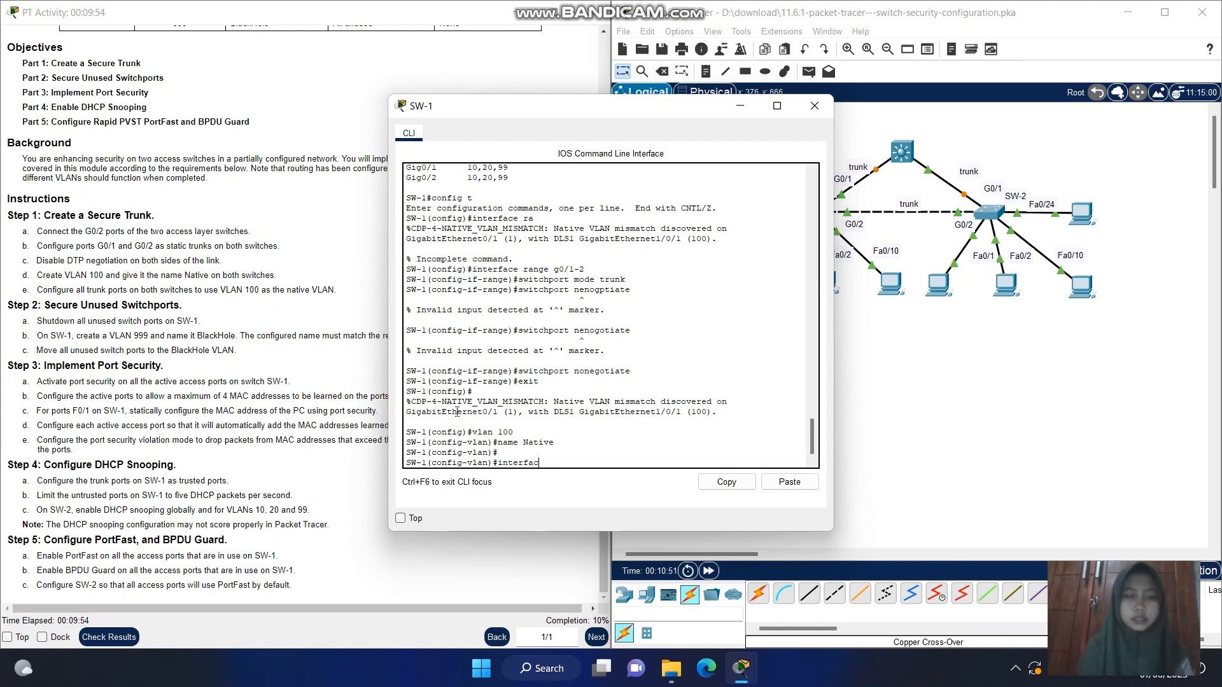
type("e")
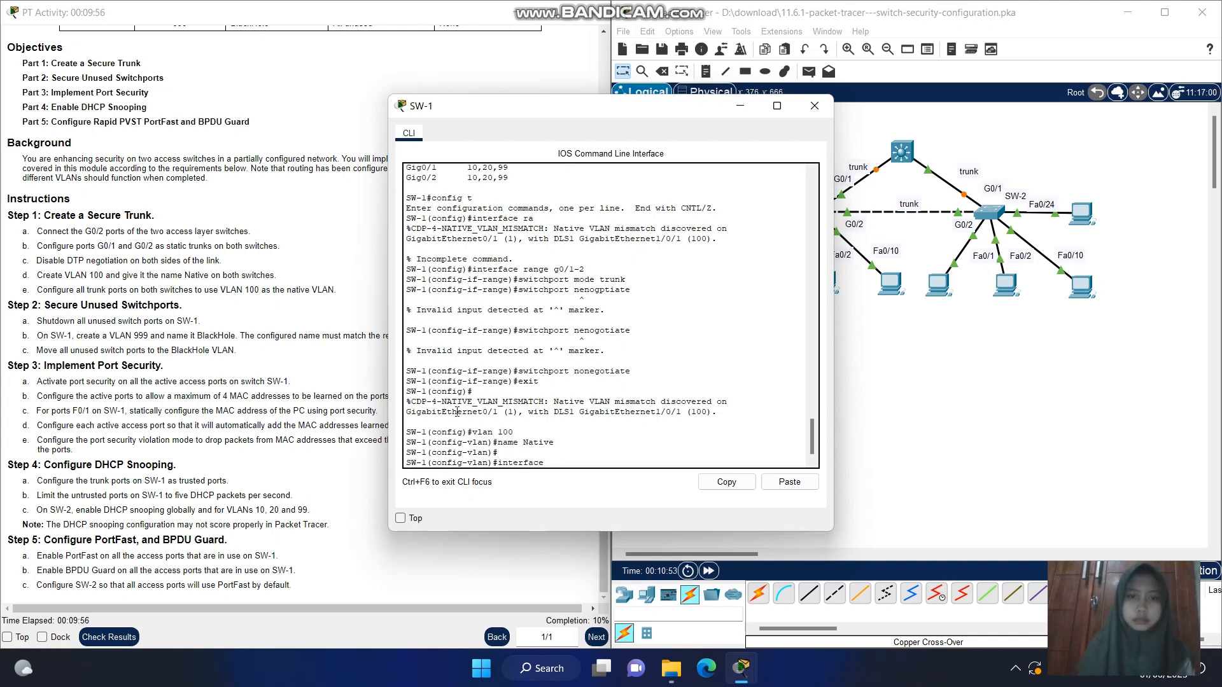
type(" tarange")
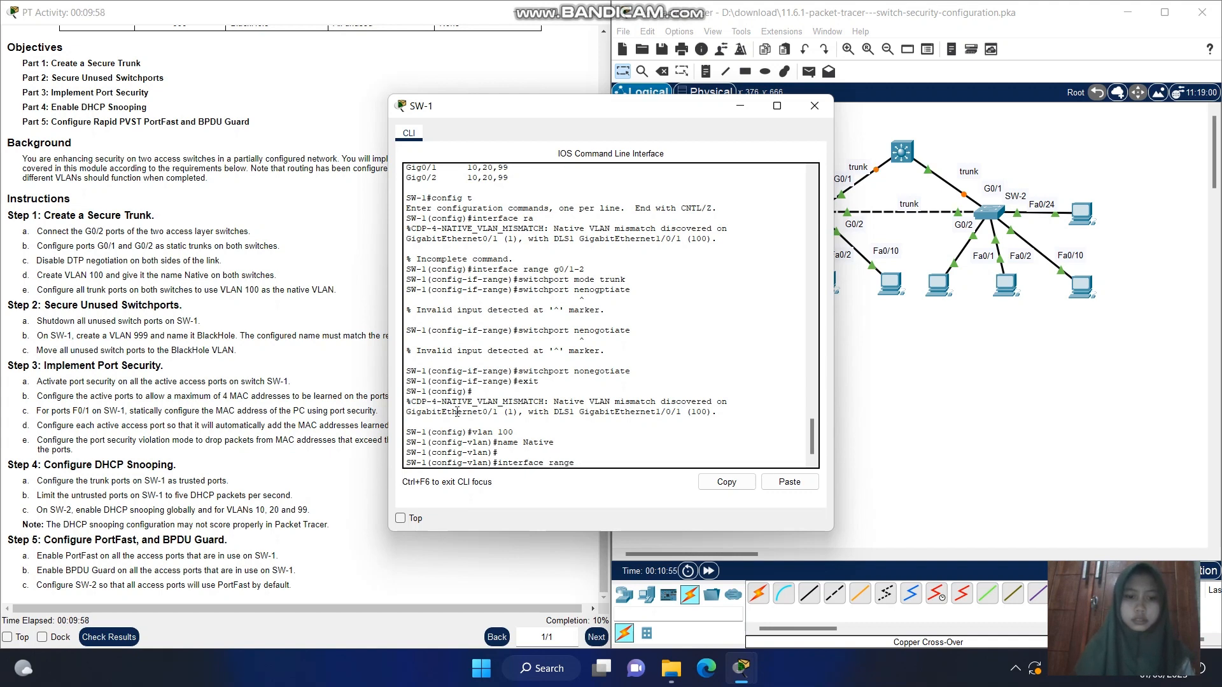
type(" g0/1")
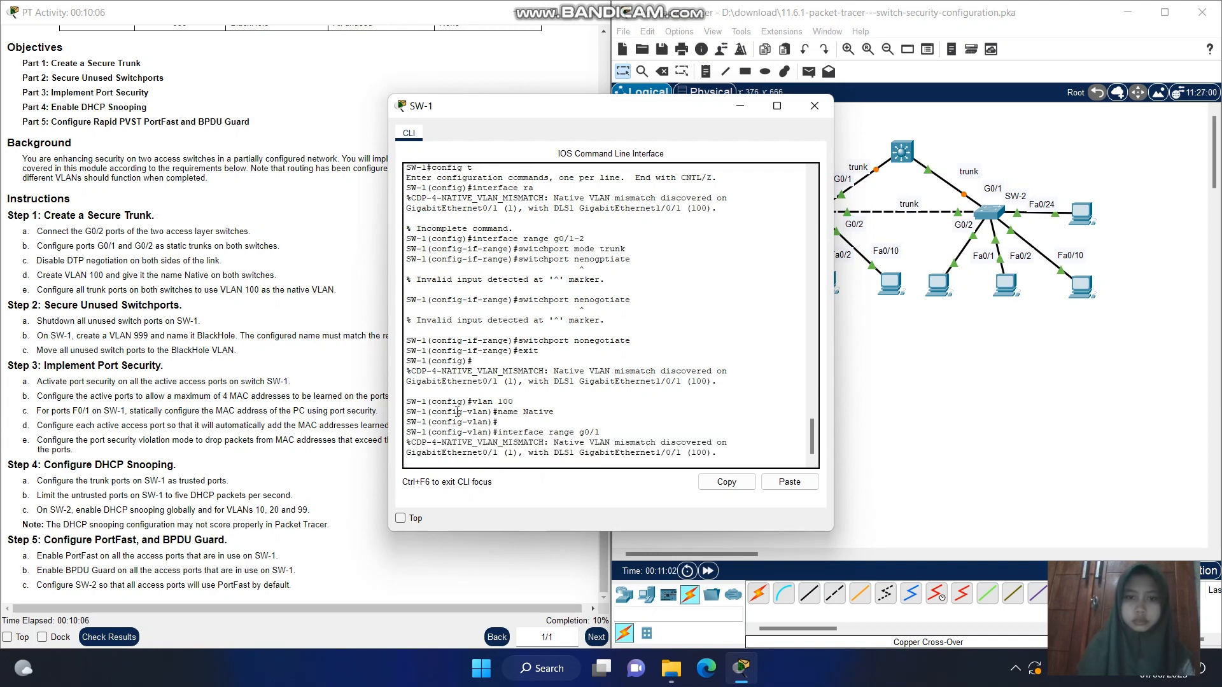
key("Up")
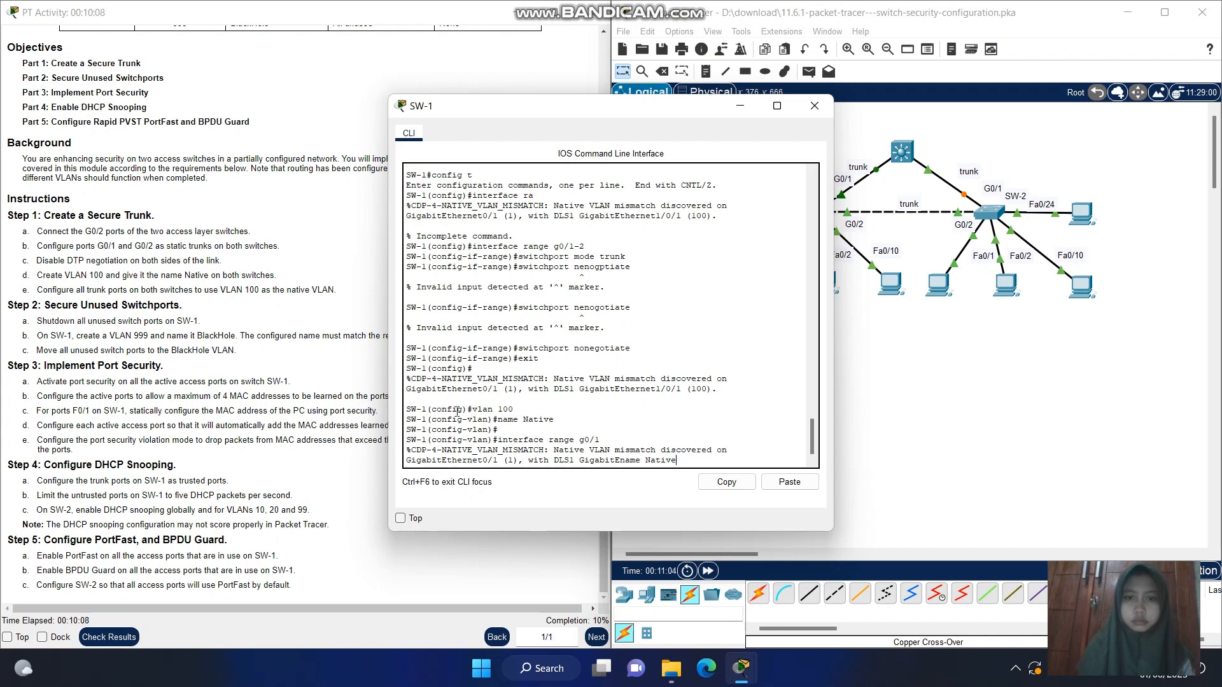
key("Return")
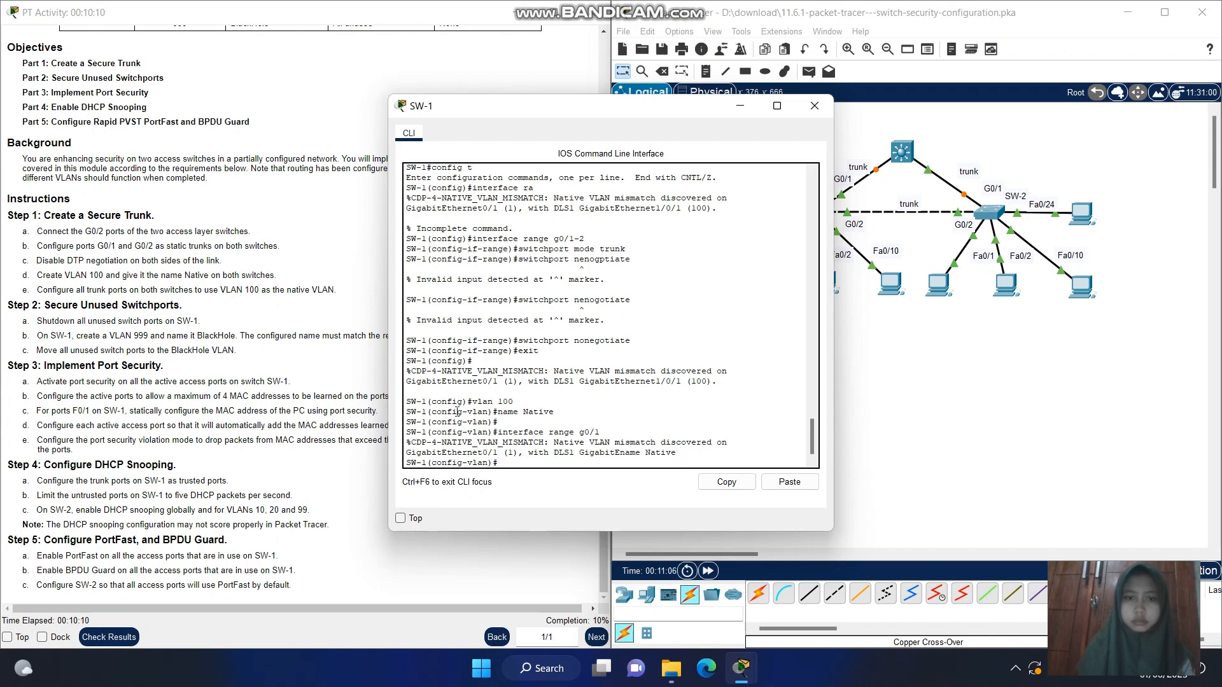
Enter interface range configuration for g0/1-2 on SW-1
key("Up")
key("Up")
key("Up")
key("Up")
key("Up")
key("Up")
key("Up")
key("Down")
key("Down")
key("Down")
key("Down")
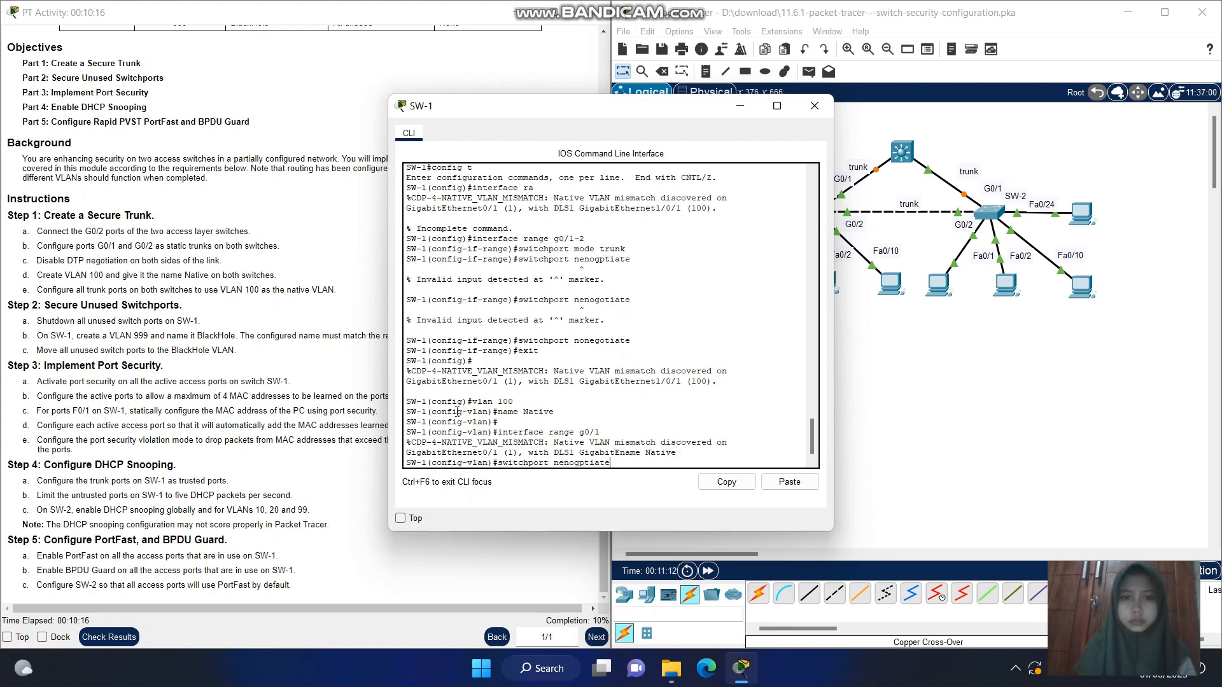
key("BackSpace")
key("BackSpace")
key("BackSpace")
key("BackSpace")
key("BackSpace")
key("BackSpace")
key("BackSpace")
key("BackSpace")
key("BackSpace")
key("BackSpace")
key("BackSpace")
key("BackSpace")
key("BackSpace")
key("BackSpace")
key("BackSpace")
key("BackSpace")
key("BackSpace")
key("BackSpace")
key("BackSpace")
key("BackSpace")
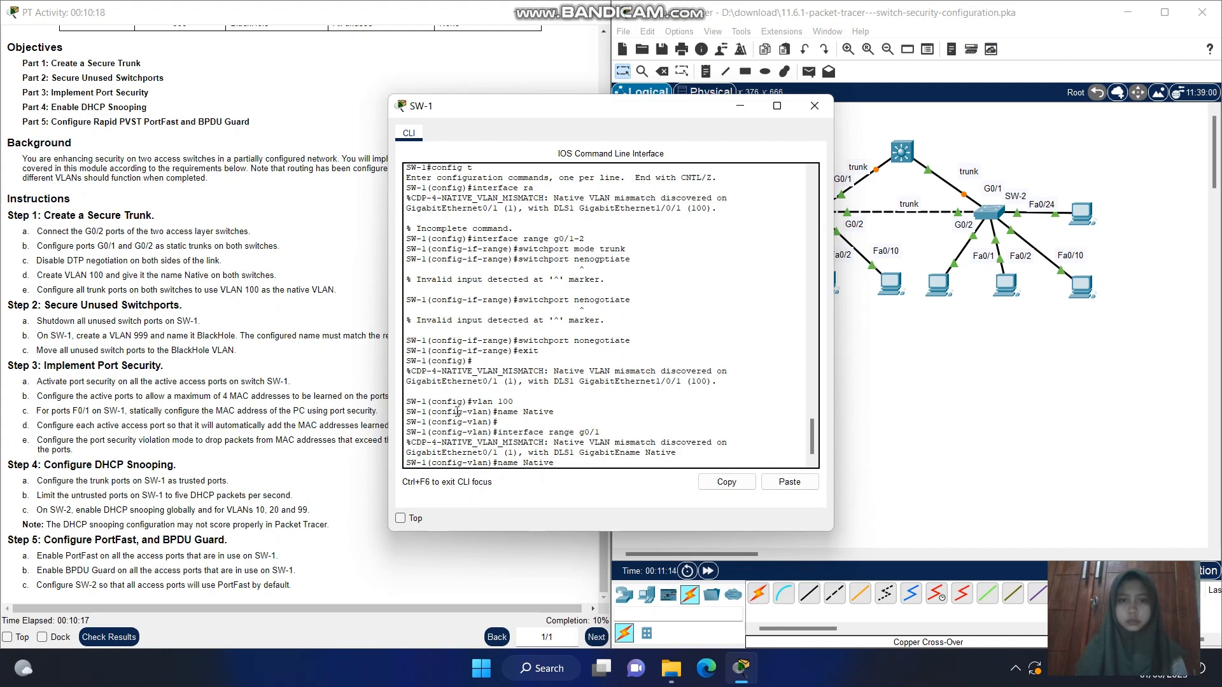
type("switchport mode trunk")
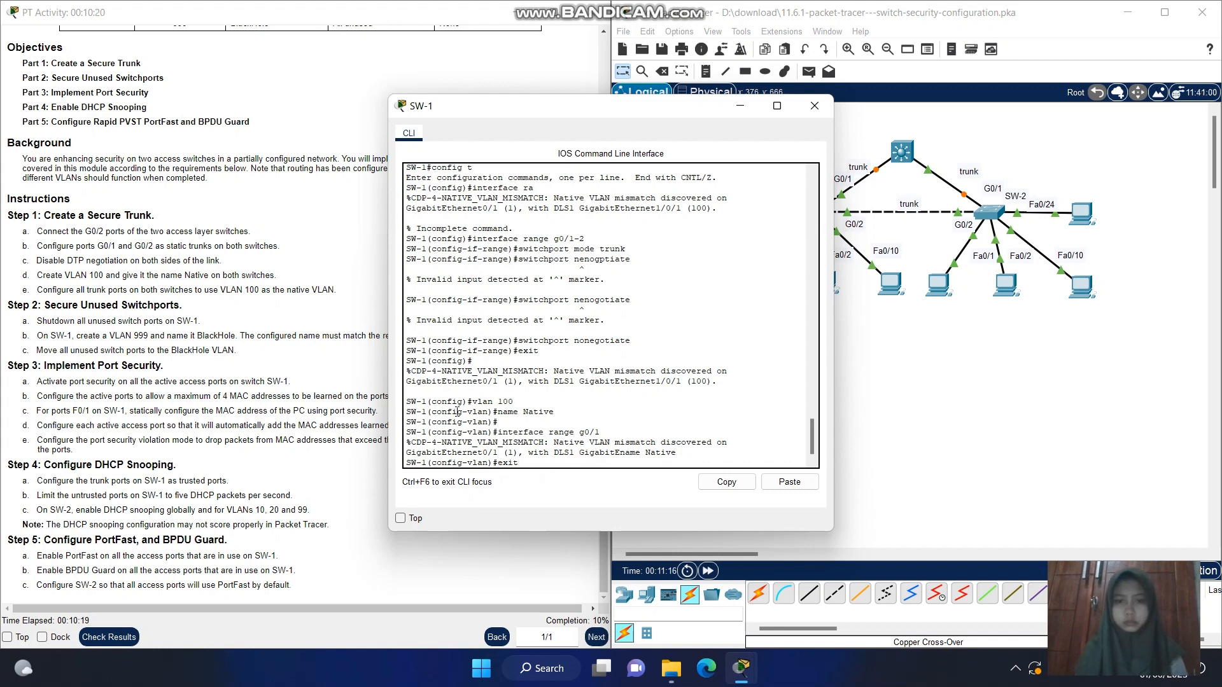
key("Up")
key("Up")
key("Up")
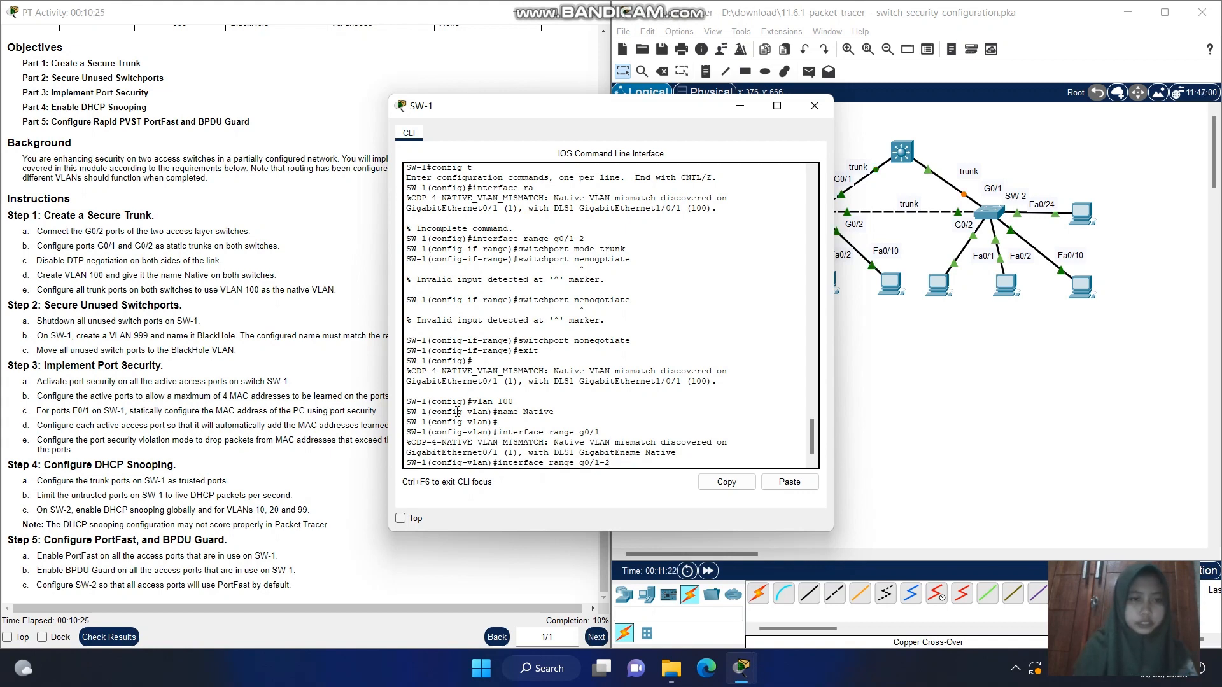
key("Return")
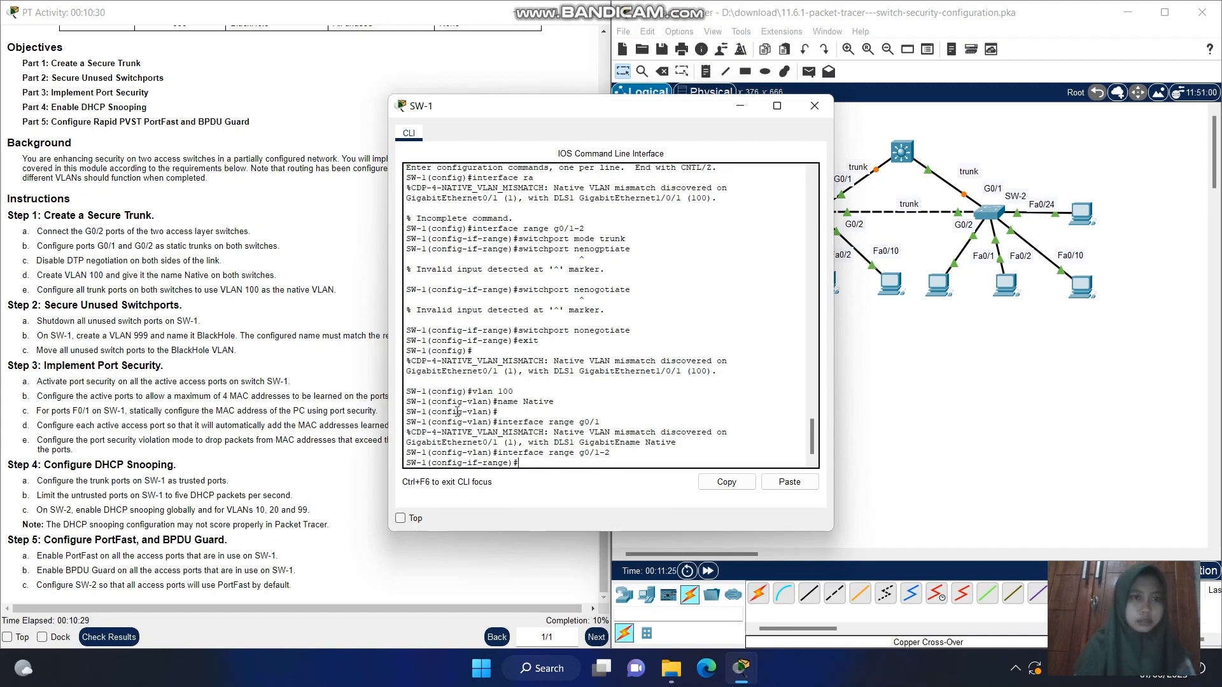
Try the command switchport trunk on SW-1's g0/1-2 range
key("Up")
key("Up")
key("Up")
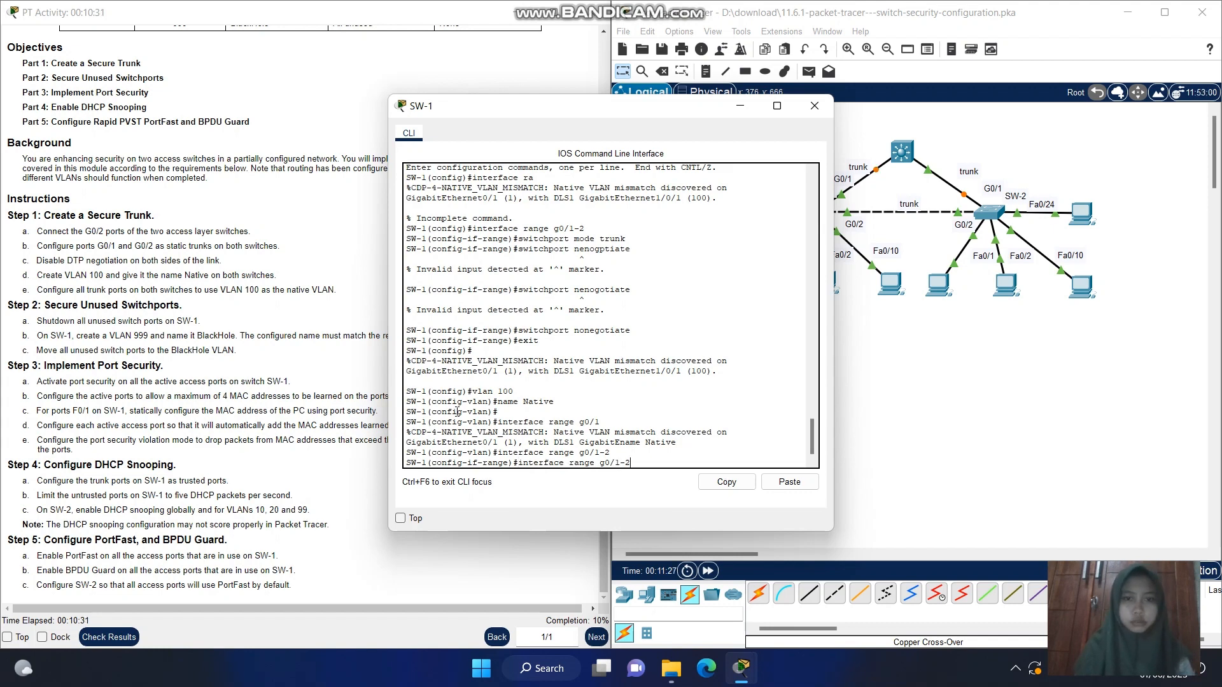
key("Up")
key("Up")
key("BackSpace")
key("BackSpace")
key("BackSpace")
key("BackSpace")
key("BackSpace")
key("BackSpace")
key("BackSpace")
key("BackSpace")
key("BackSpace")
key("BackSpace")
key("BackSpace")
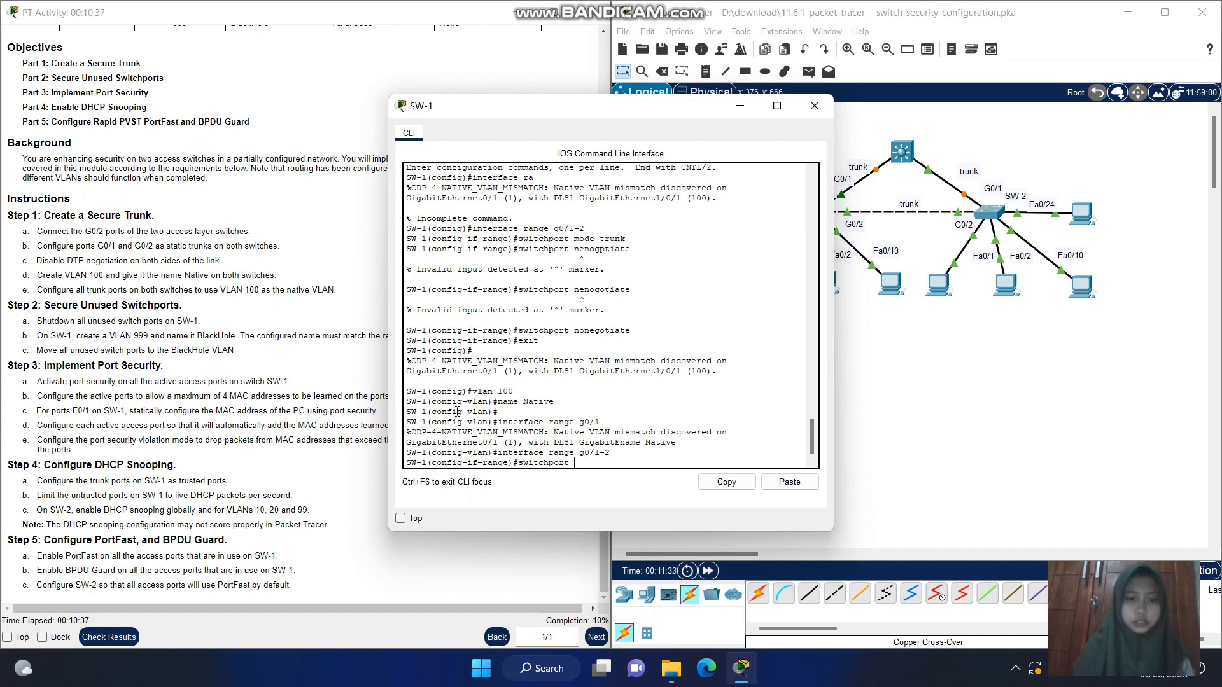
type("trunk")
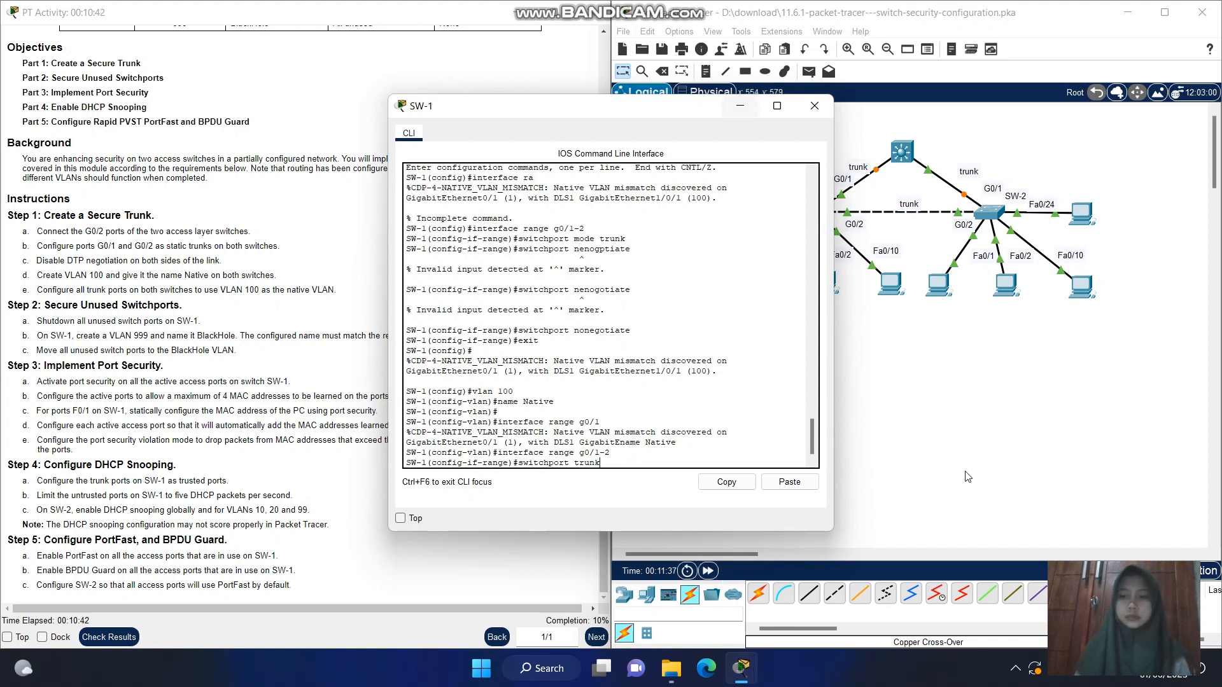
left_click(1015, 668)
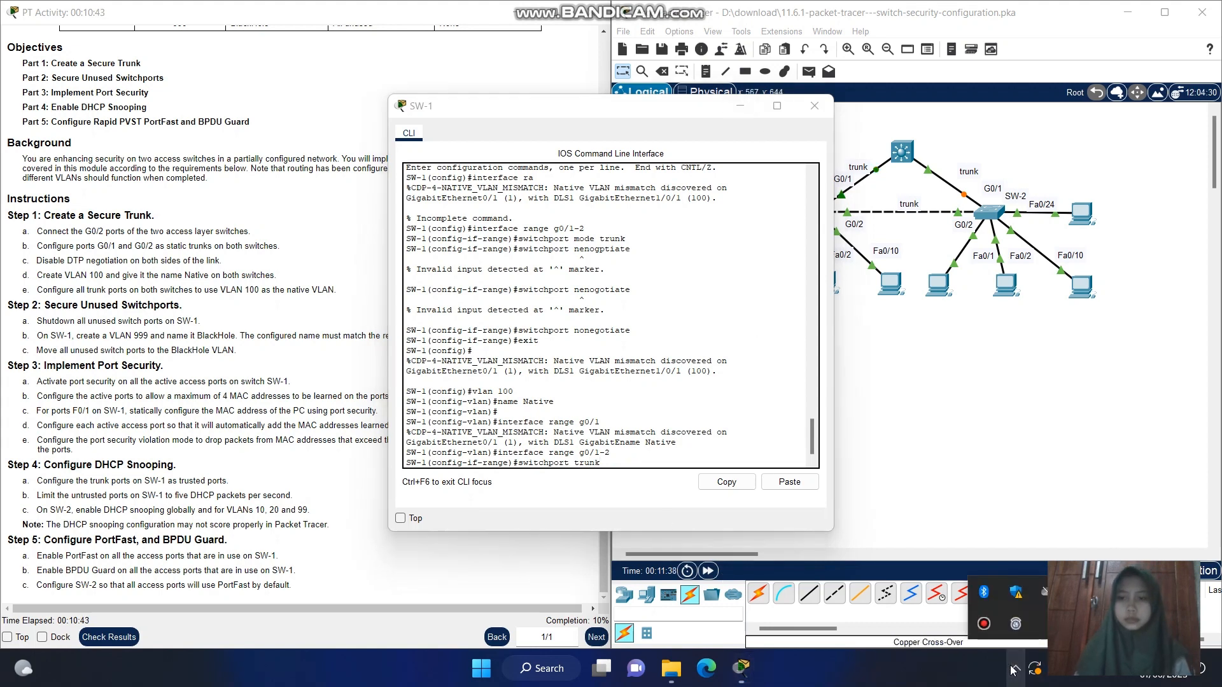
left_click(983, 625)
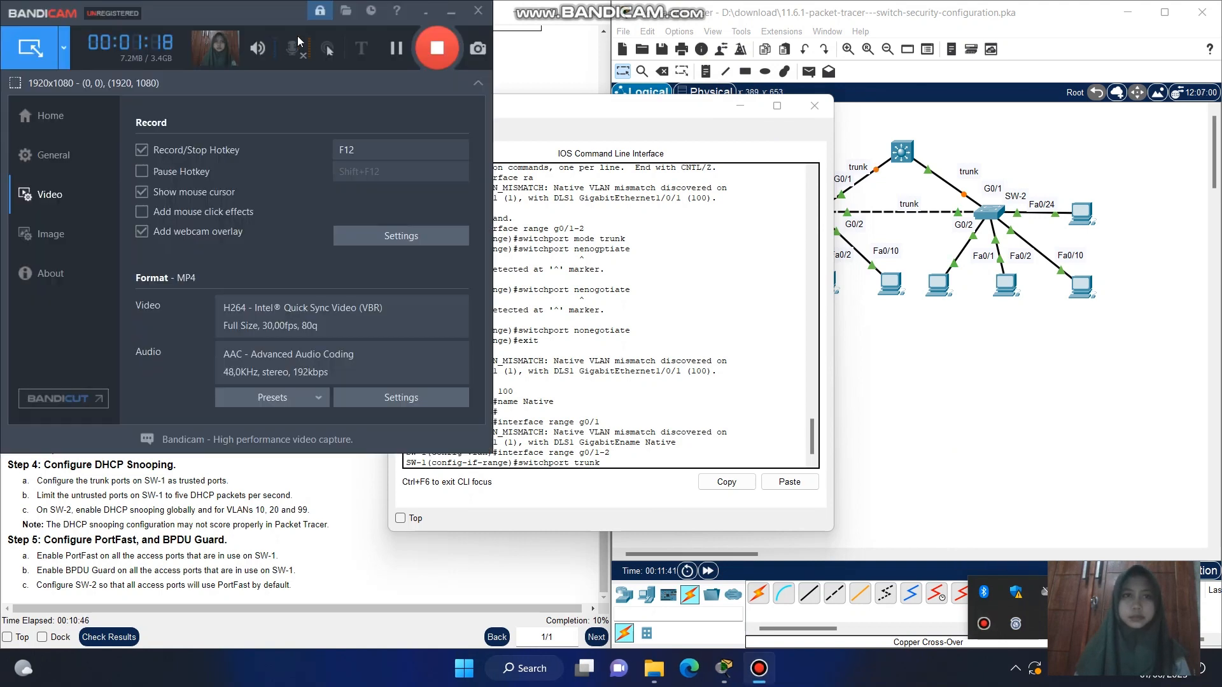
left_click(398, 48)
left_click(398, 48)
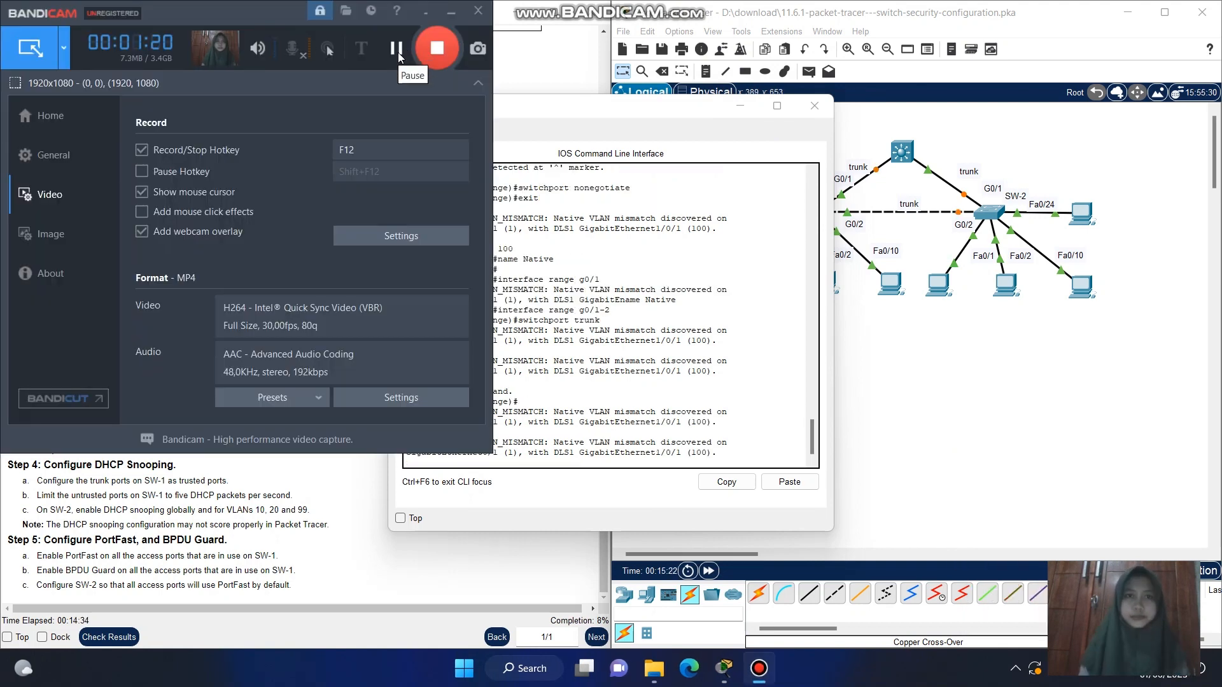
left_click(427, 14)
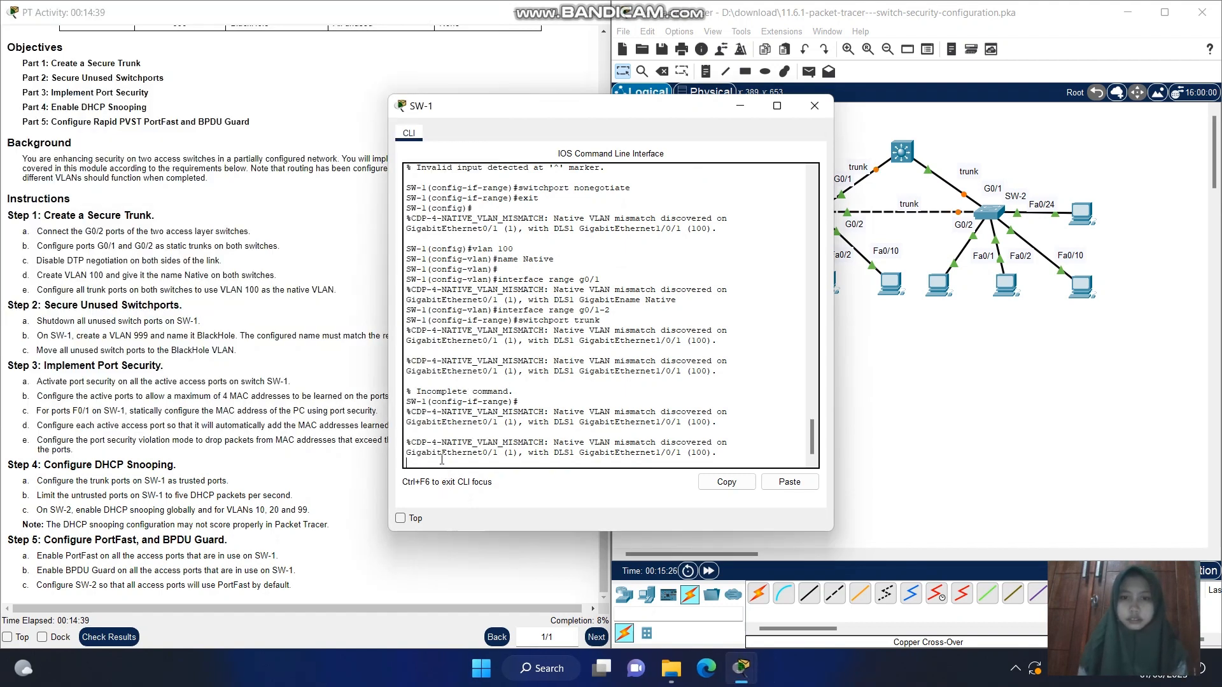
Set VLAN 100 as the native VLAN on SW-1's g0/1-2 trunks with switchport trunk native vlan 100
key("Return")
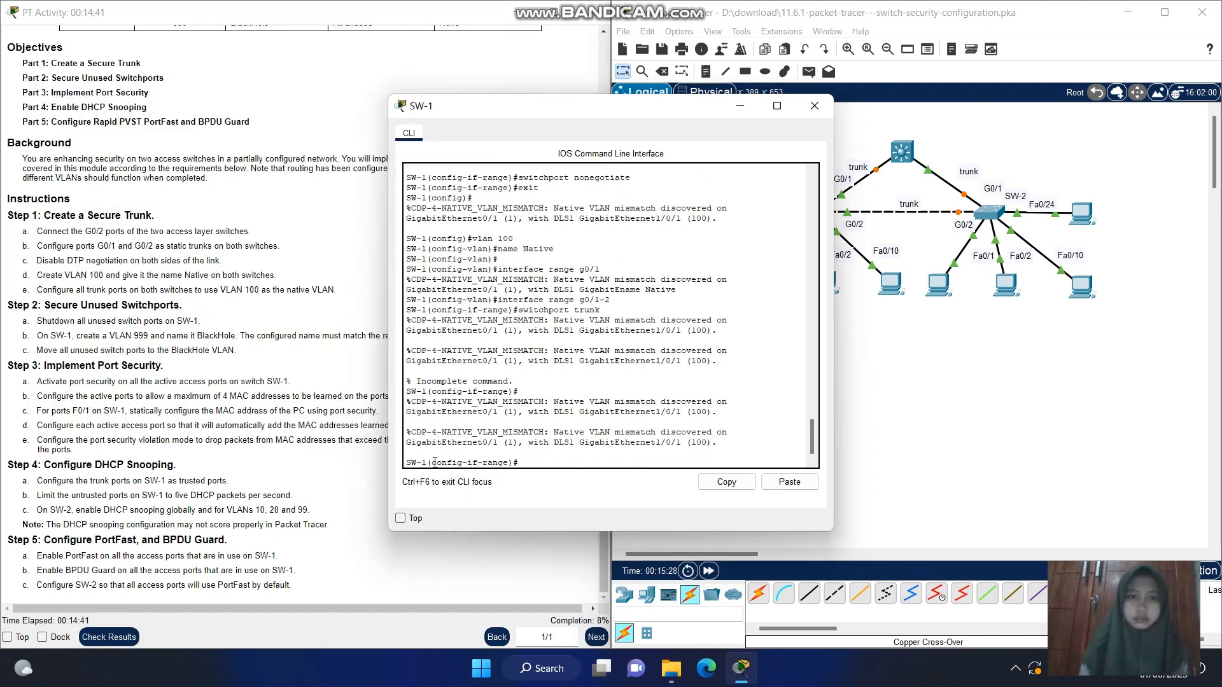
key("Up")
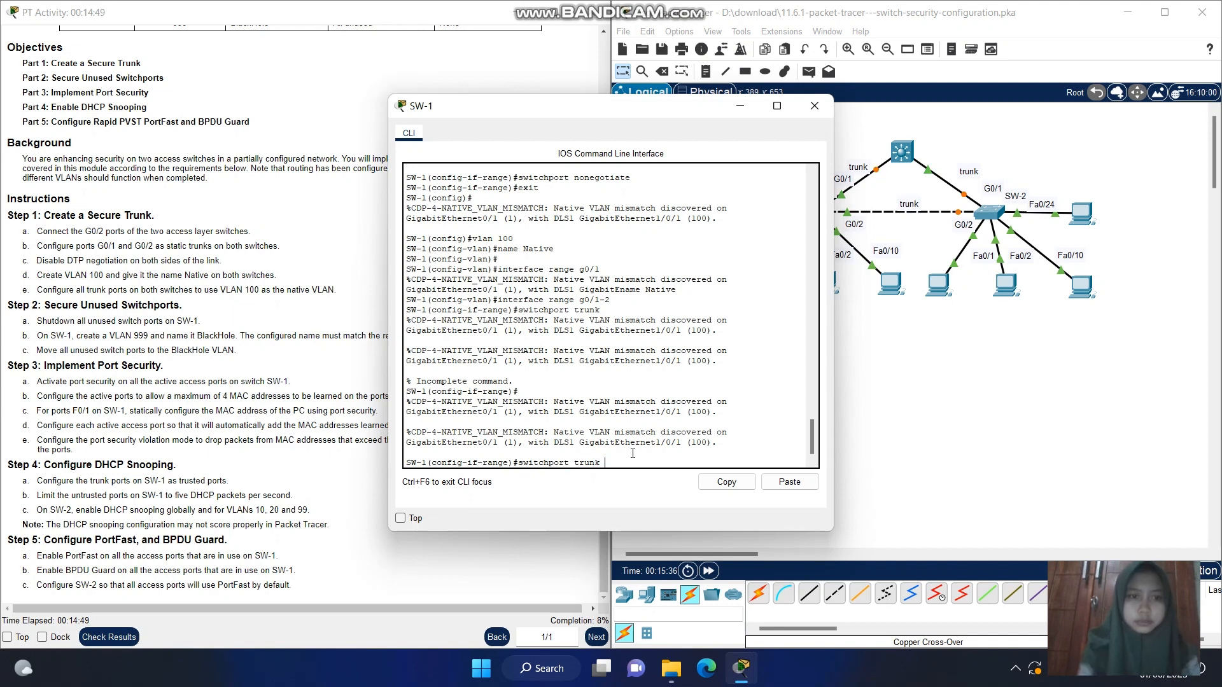
type("native")
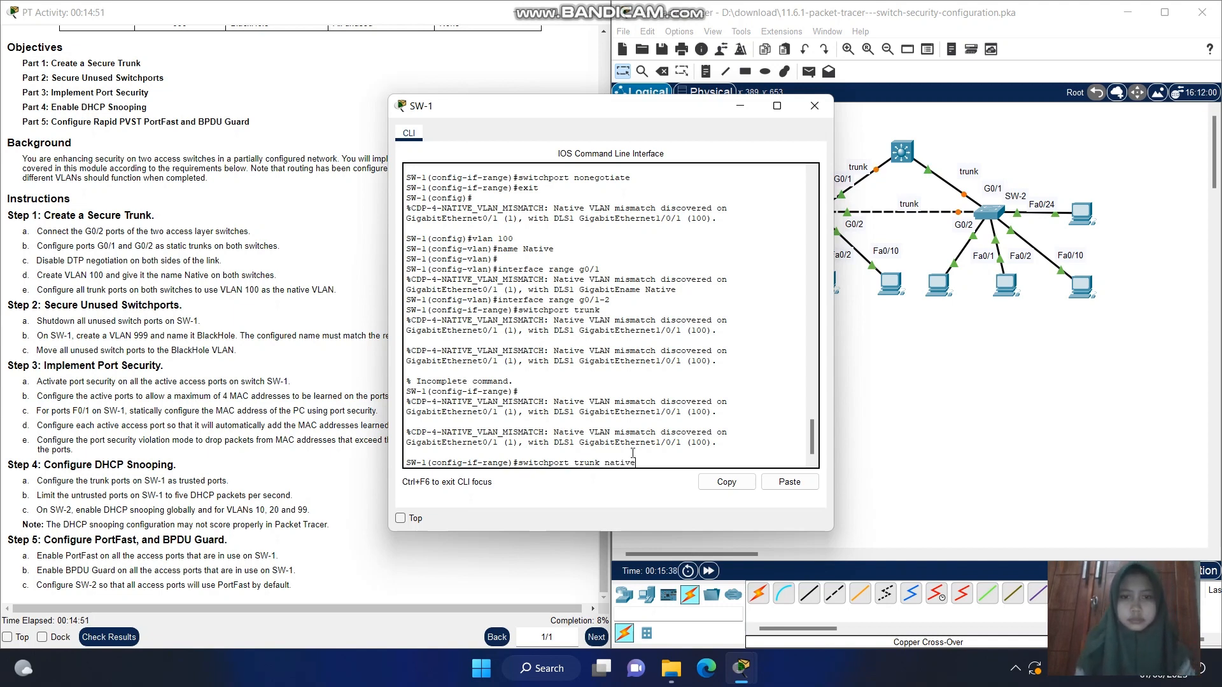
type(" vl")
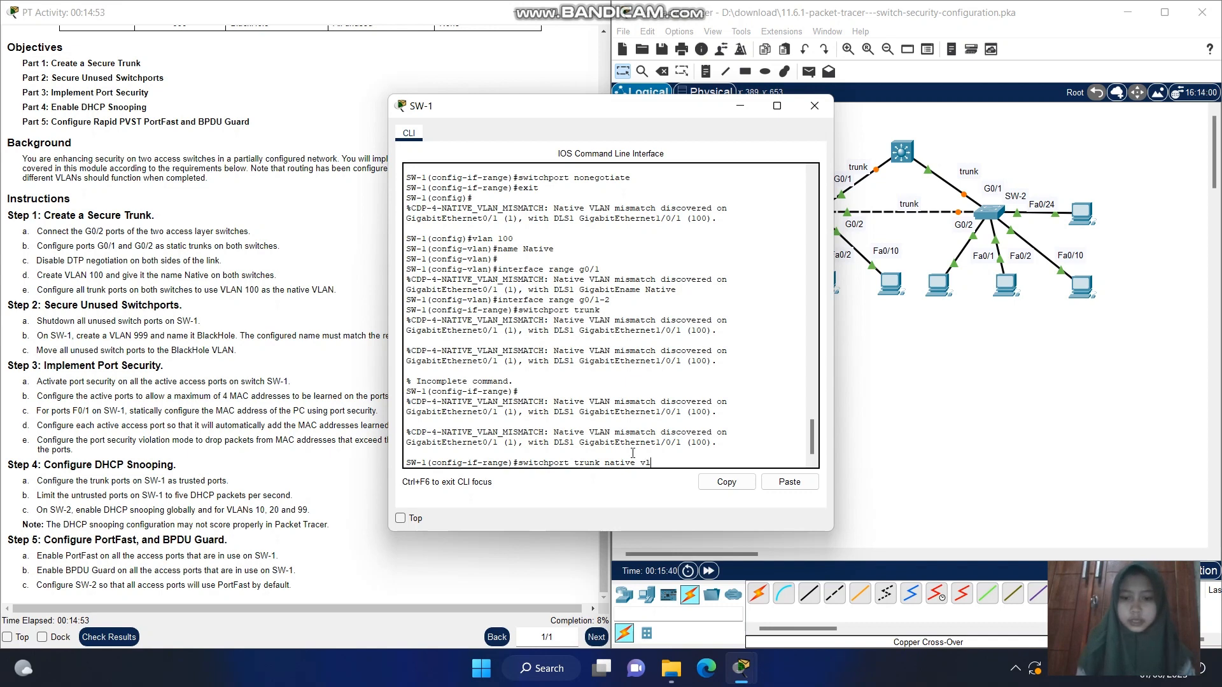
type("an 100")
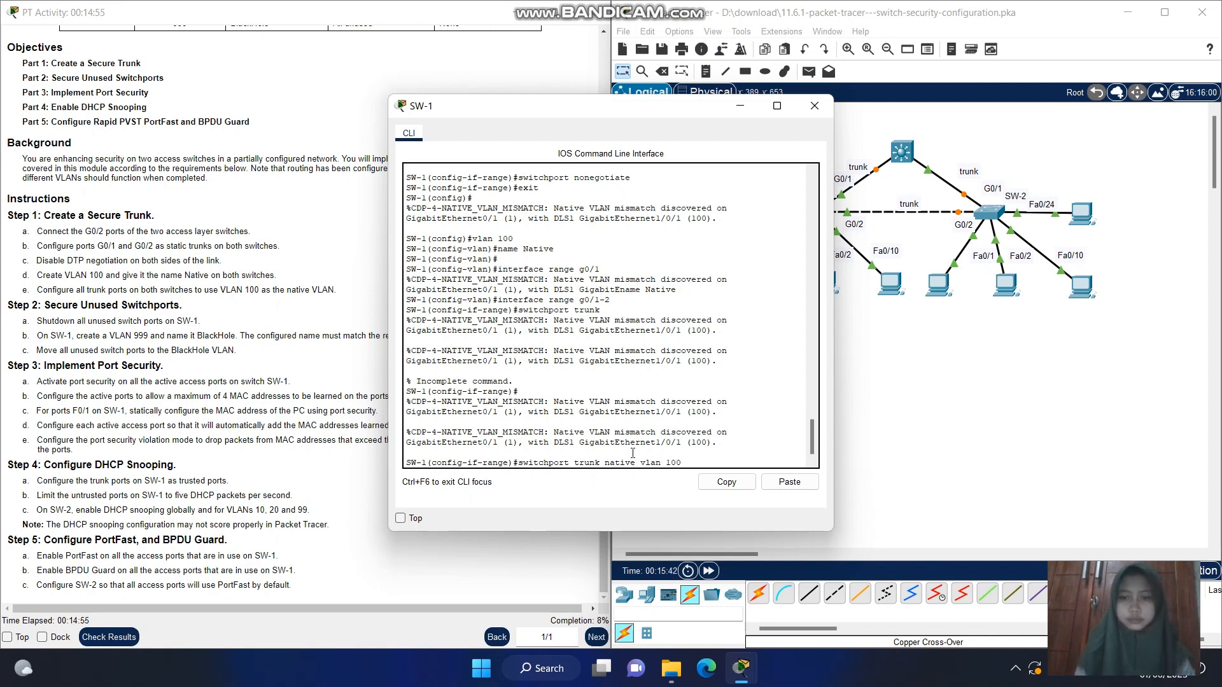
key("Return")
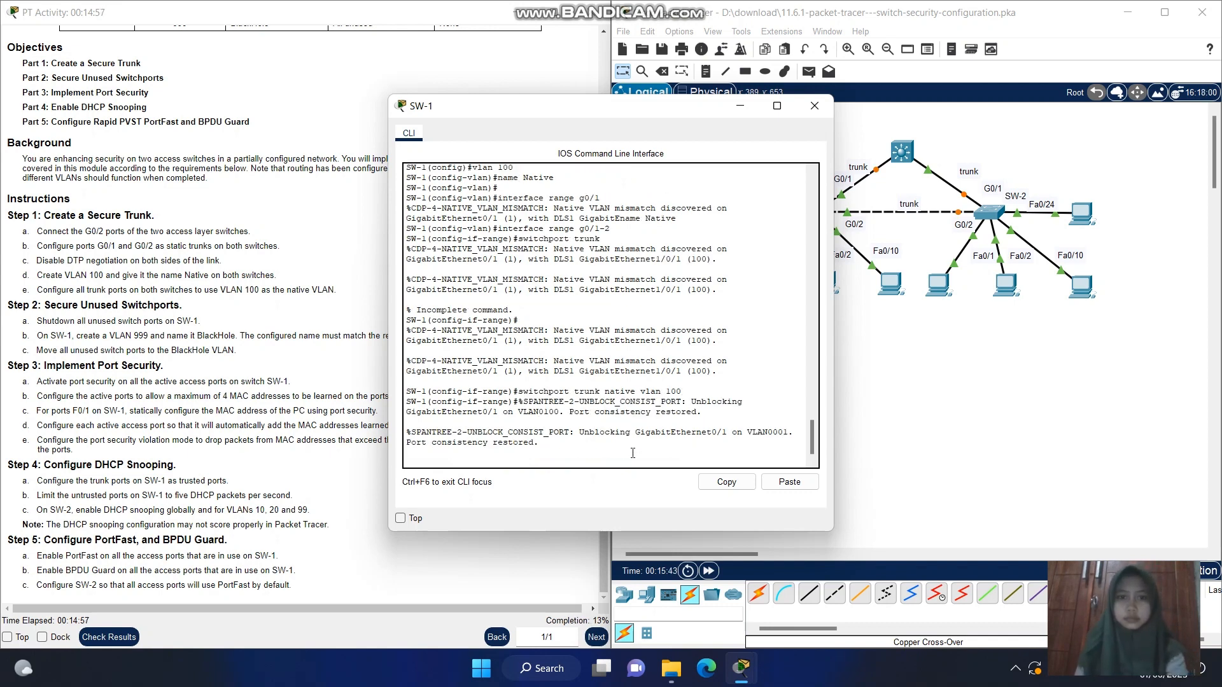
key("Return")
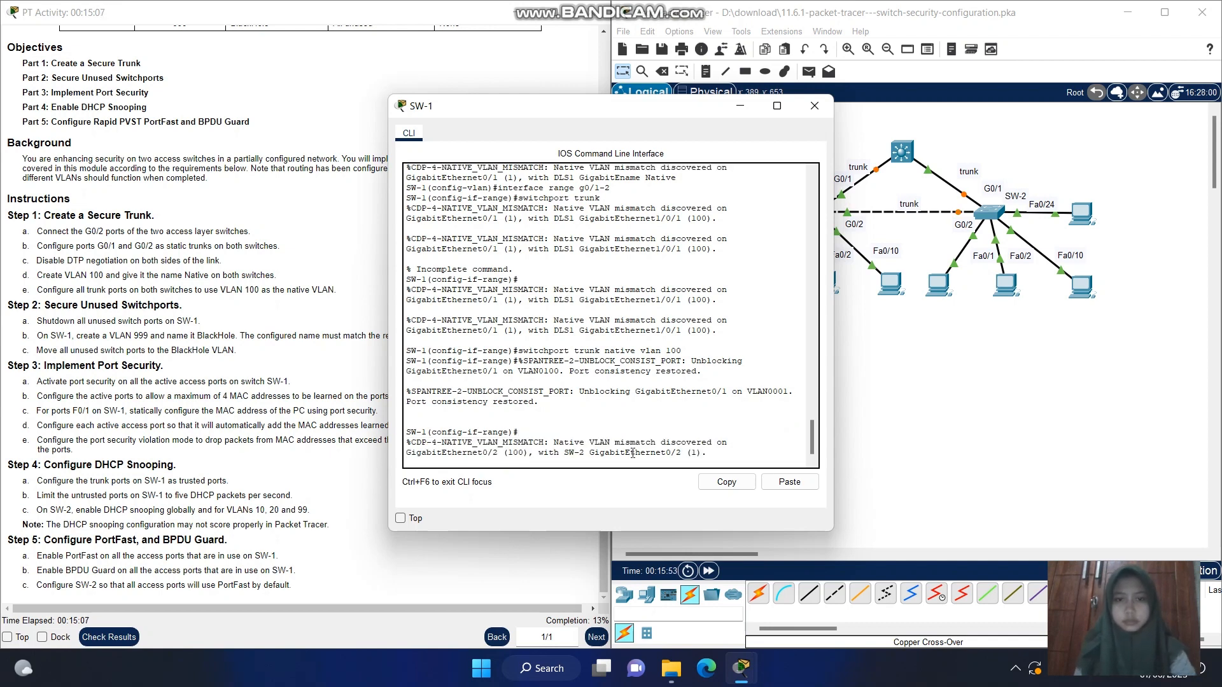
key("Return")
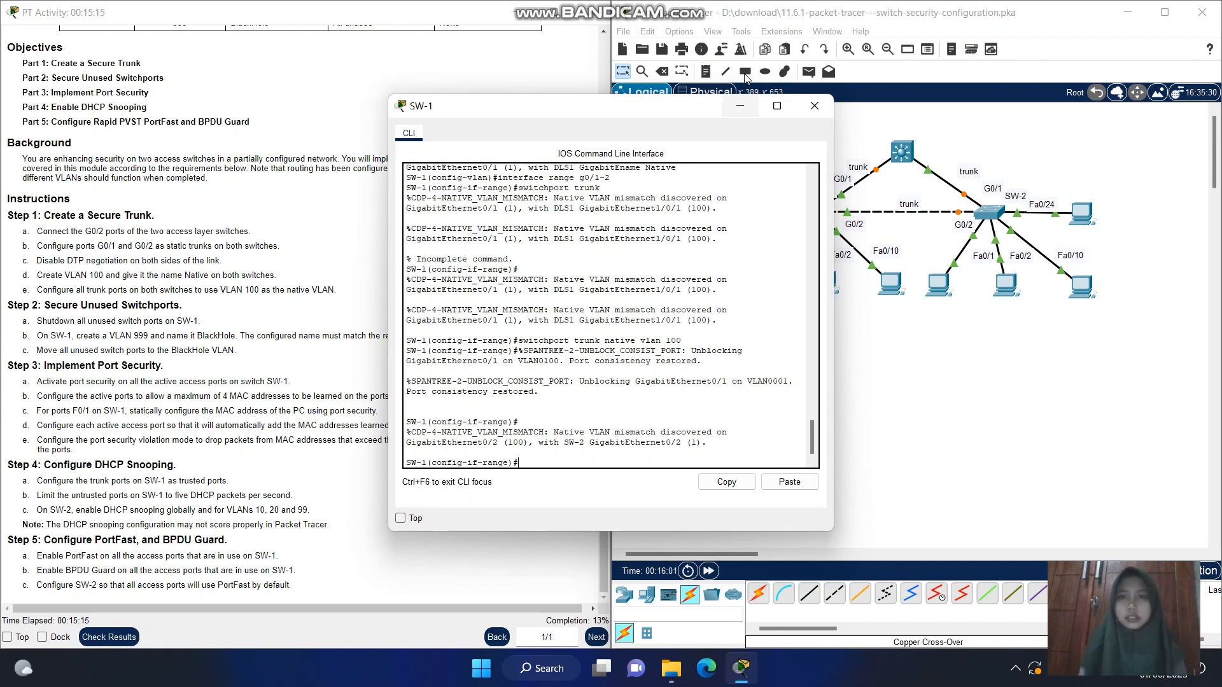
Put SW-1's window away and open SW-2's command line at its user prompt
left_click(739, 108)
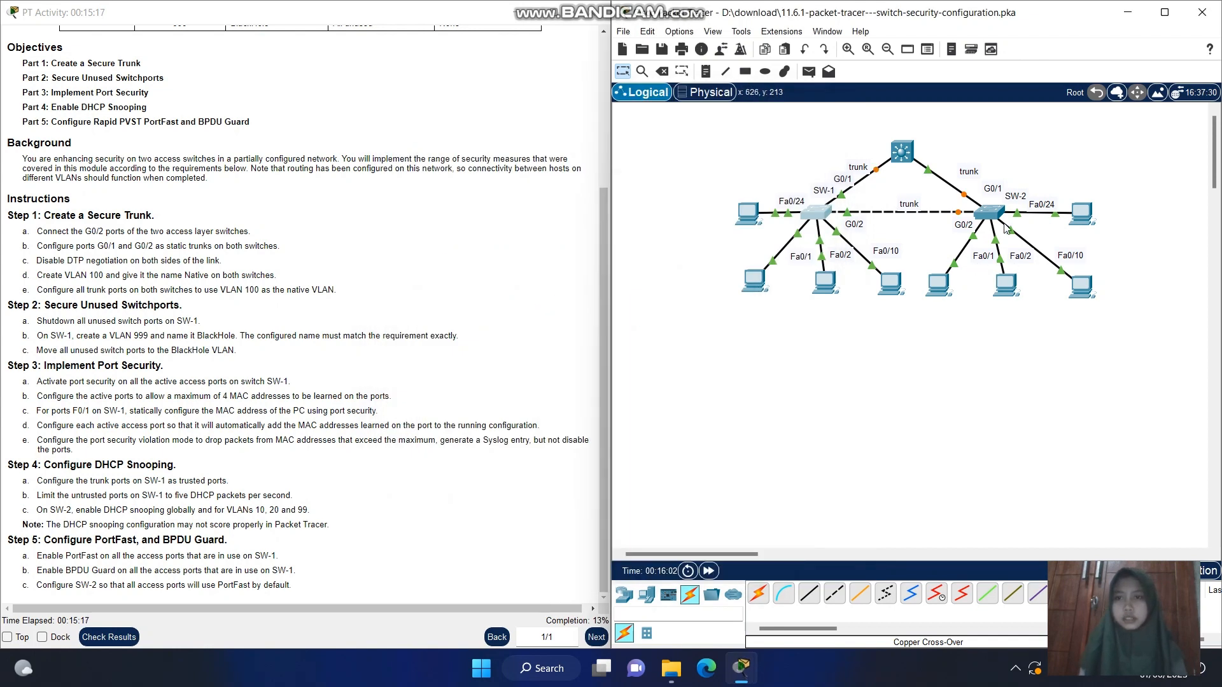
left_click(985, 214)
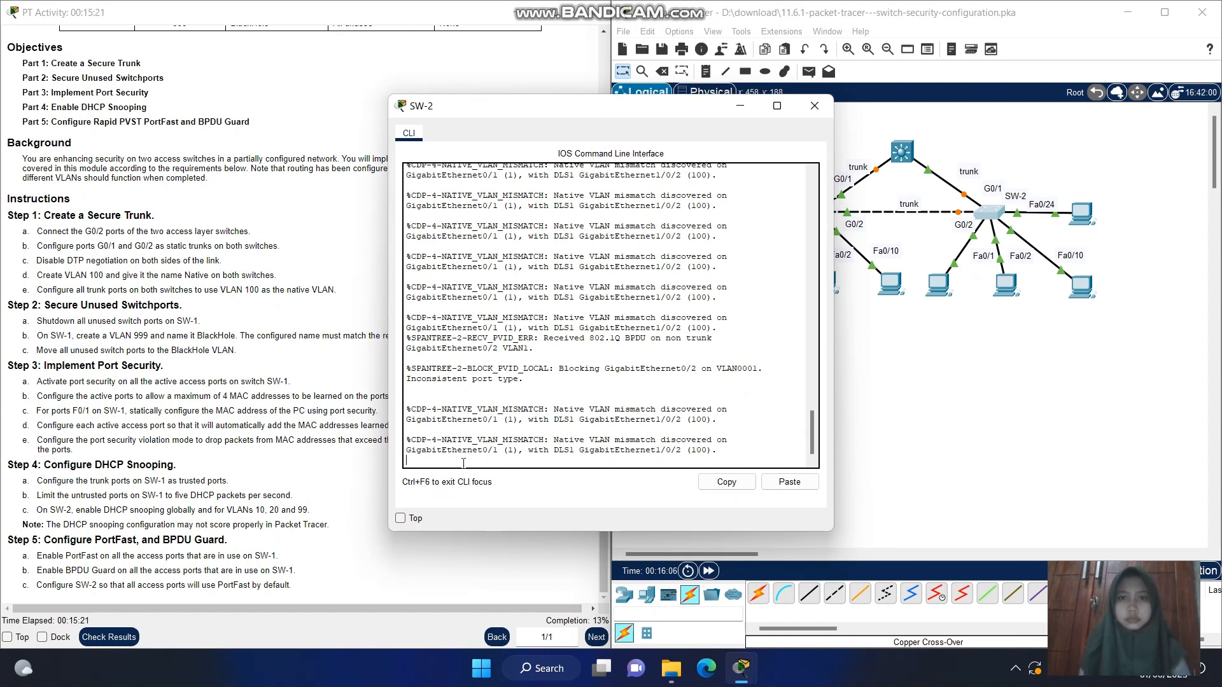
key("Return")
key("Return")
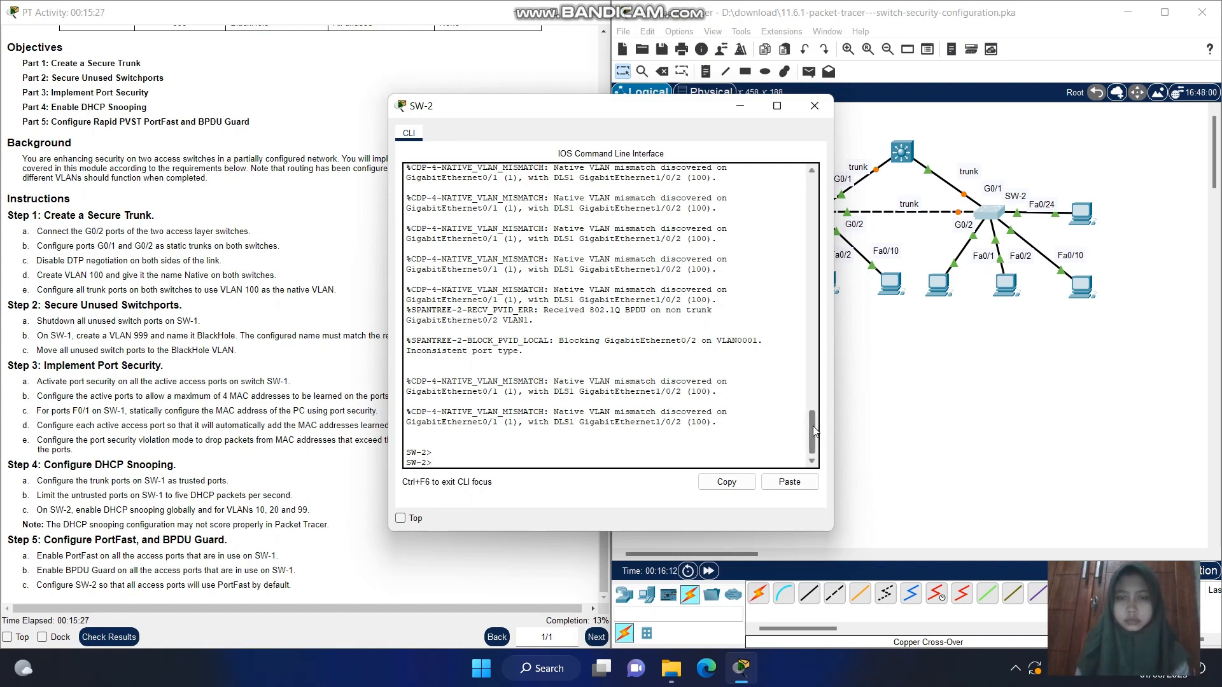
left_click_drag(812, 433, 779, 509)
Enter privileged mode on SW-2 with en and global configuration mode with config t
type("e")
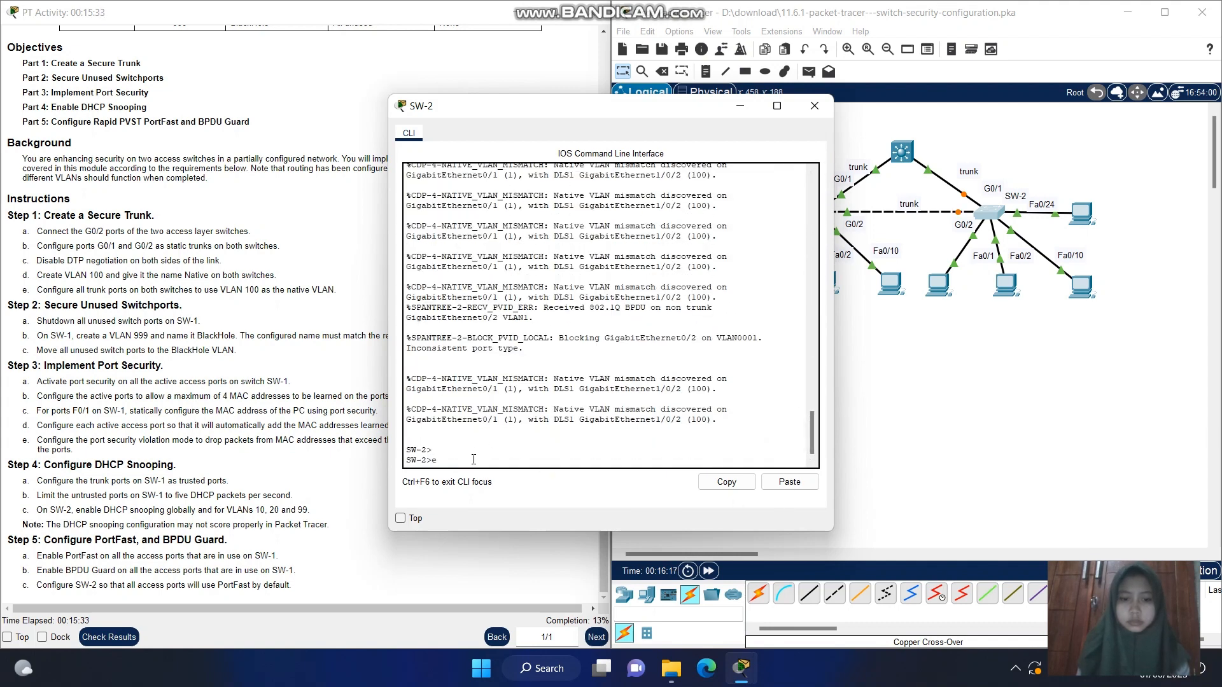
type("n")
key("Return")
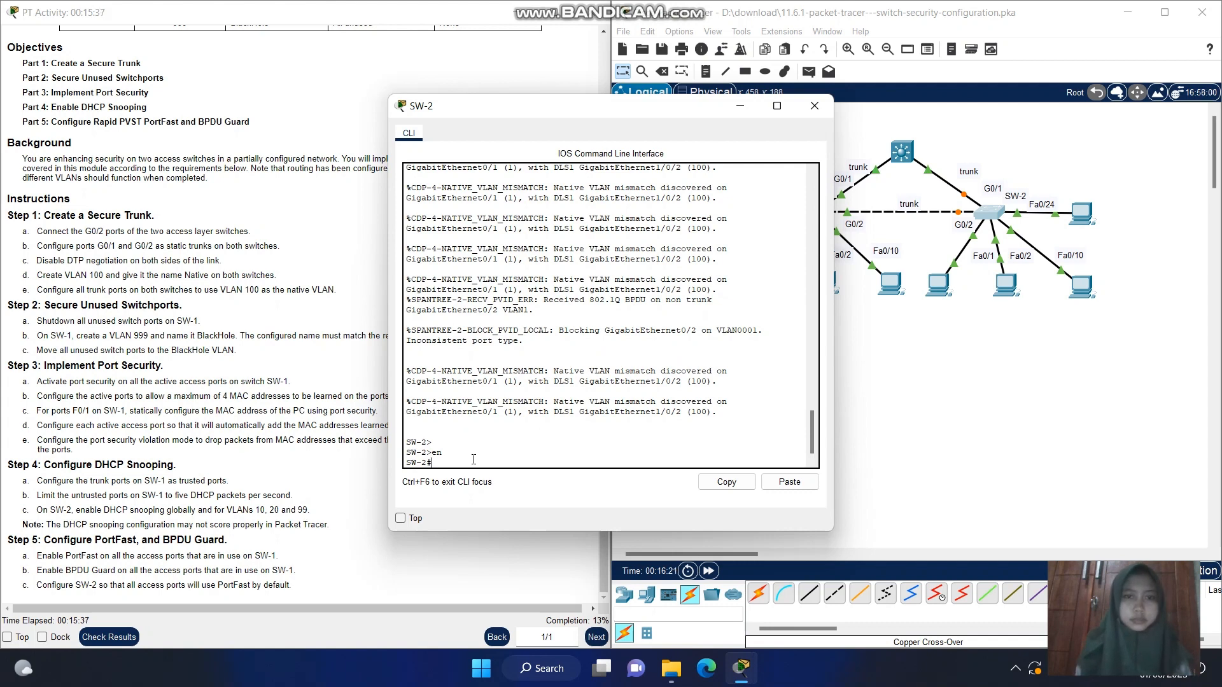
key("Return")
type("co")
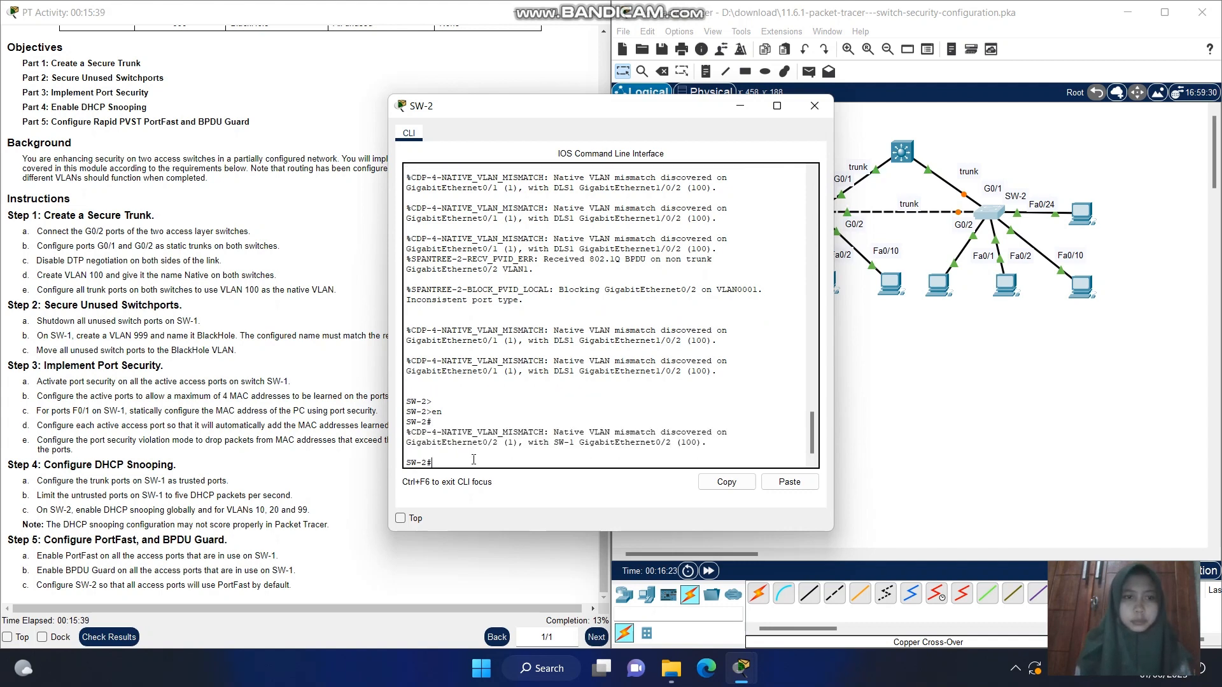
type("nfig")
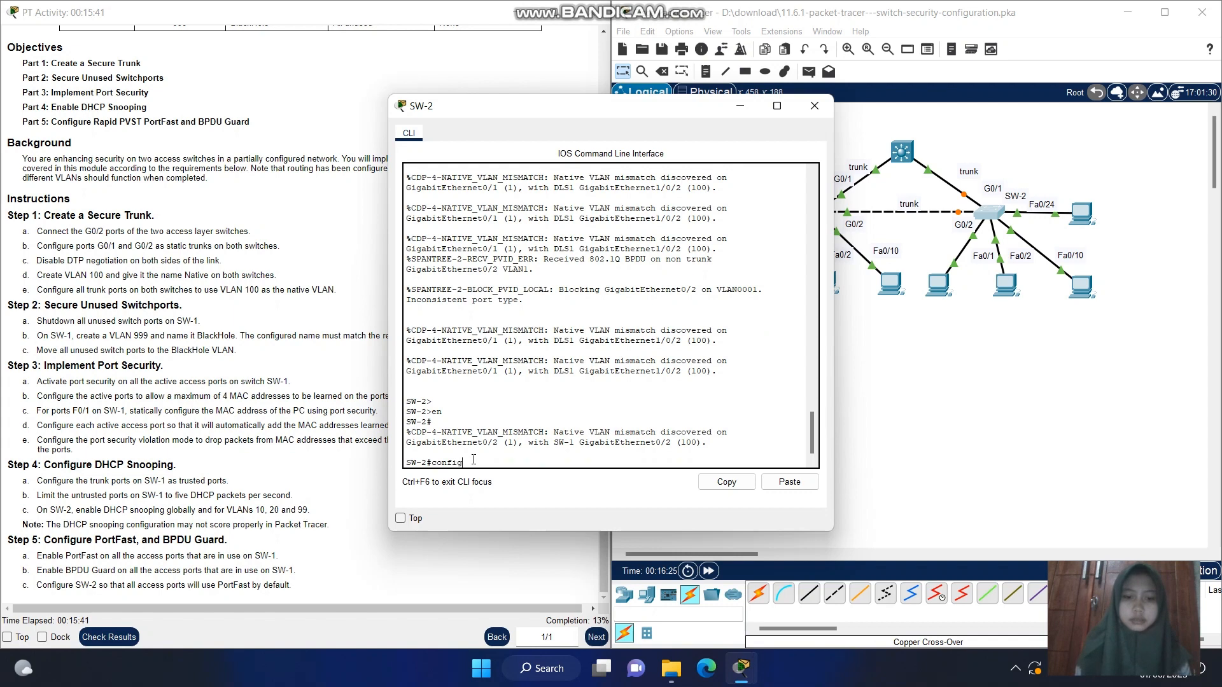
type(" t")
key("Return")
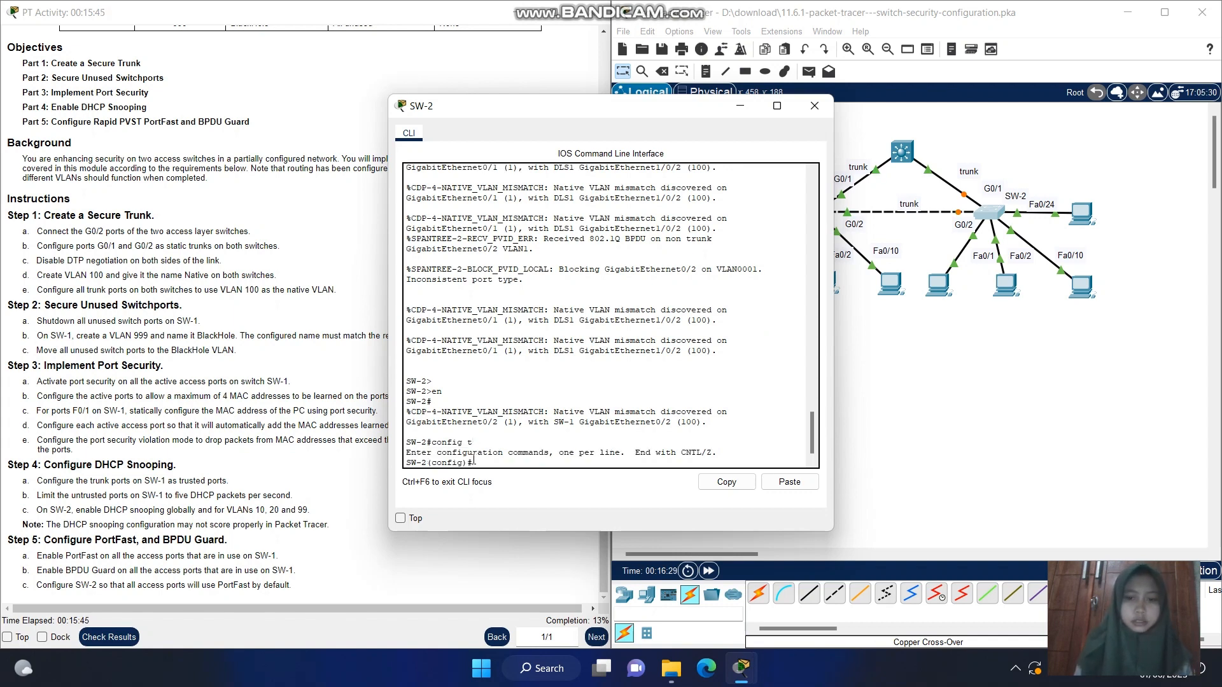
Enter SW-2's interface range g0/1-2 and make both ports static trunks with switchport mode trunk
type("interface")
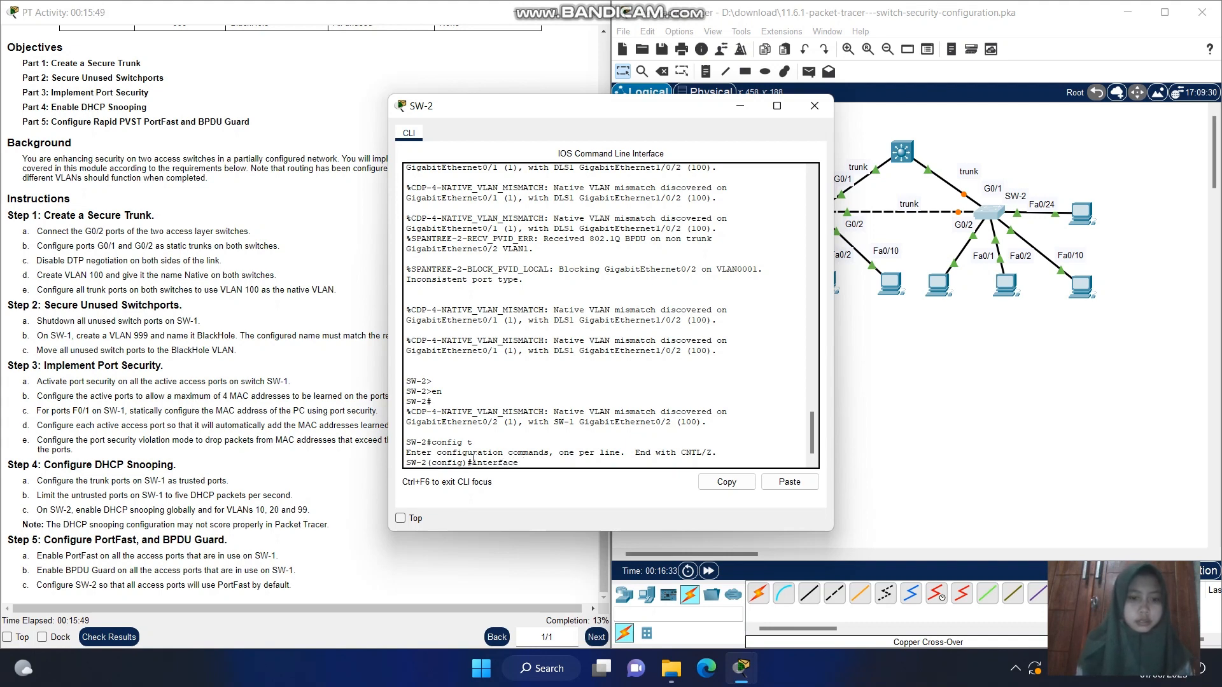
type(" range ")
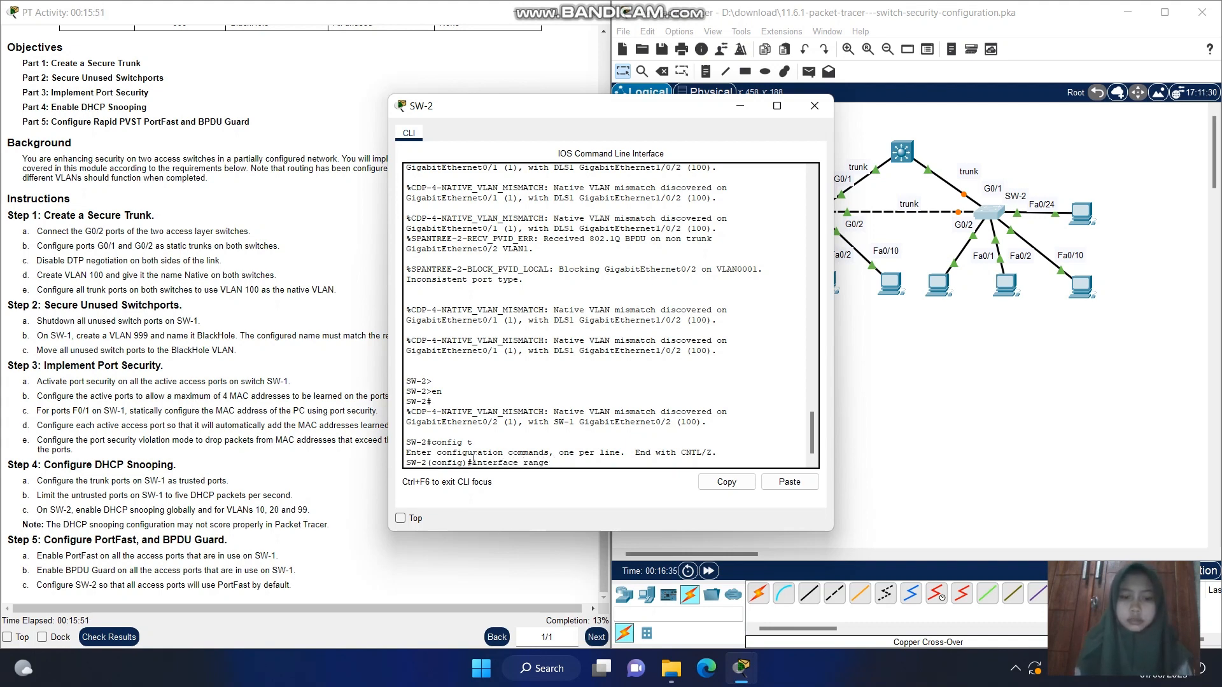
type("g")
type("-")
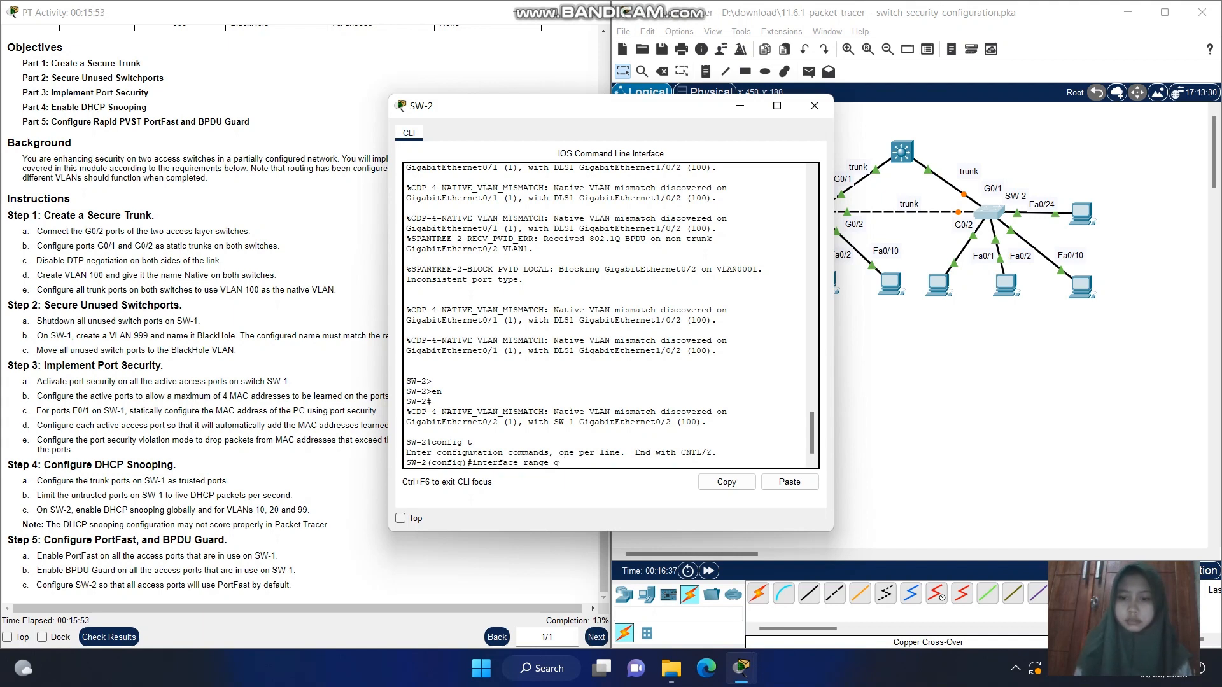
key("BackSpace")
type("0/1-2")
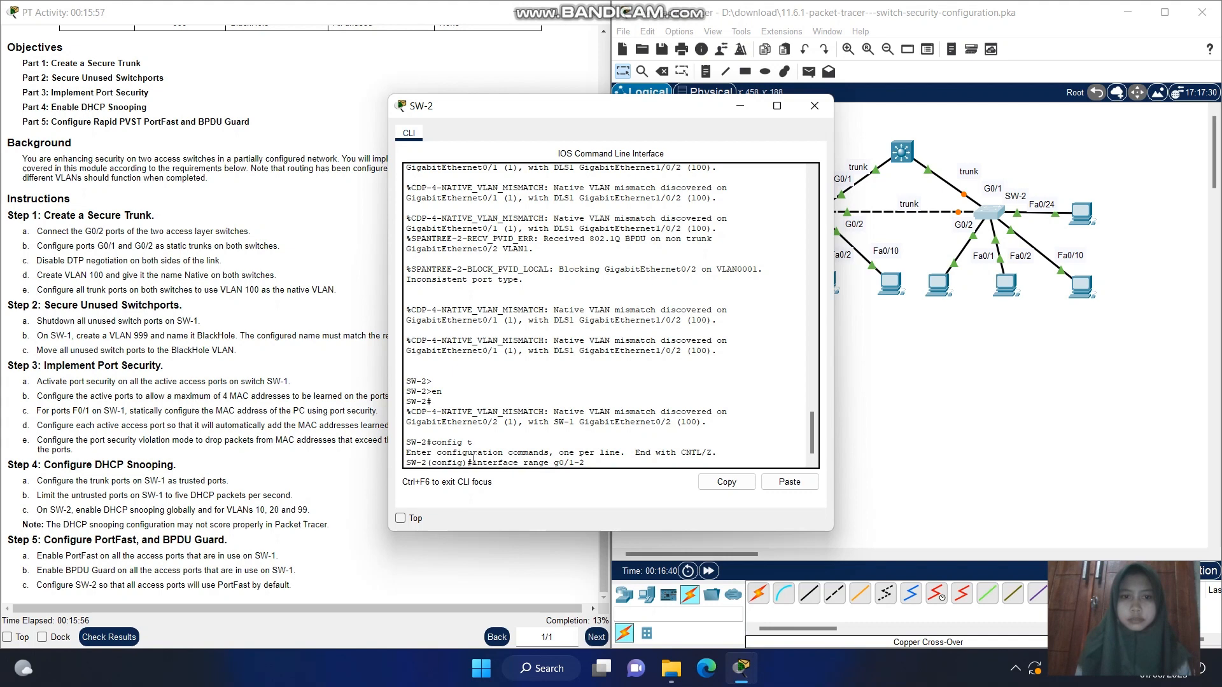
key("Return")
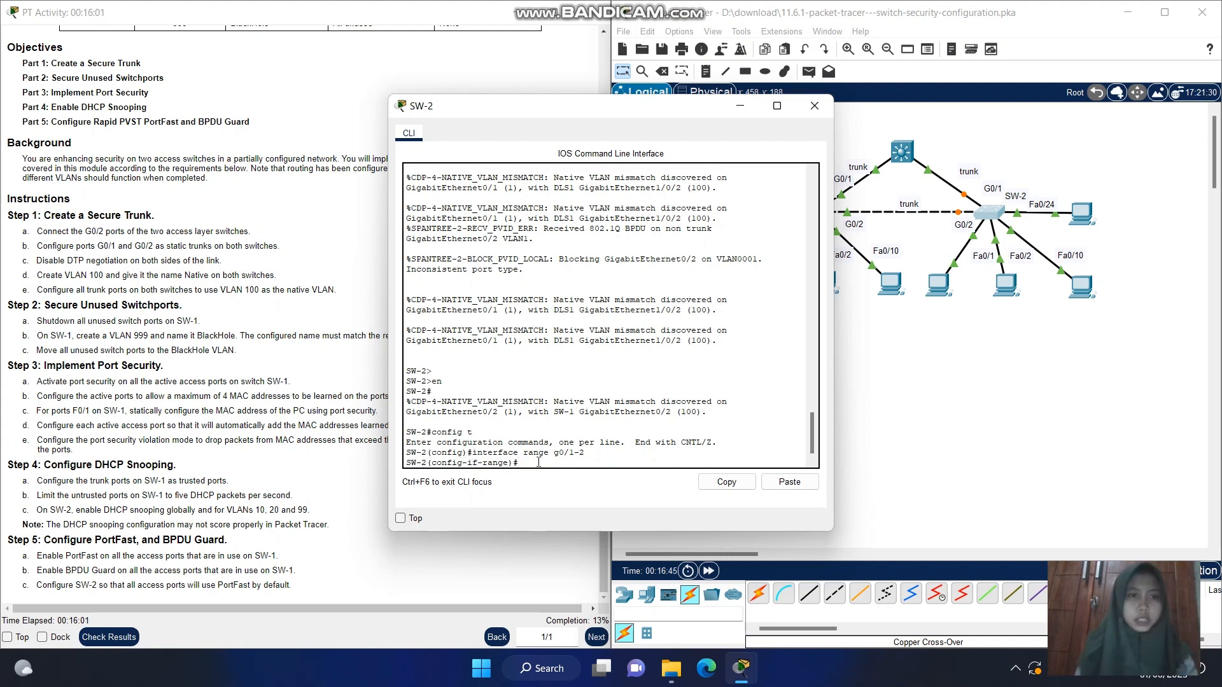
type("switc")
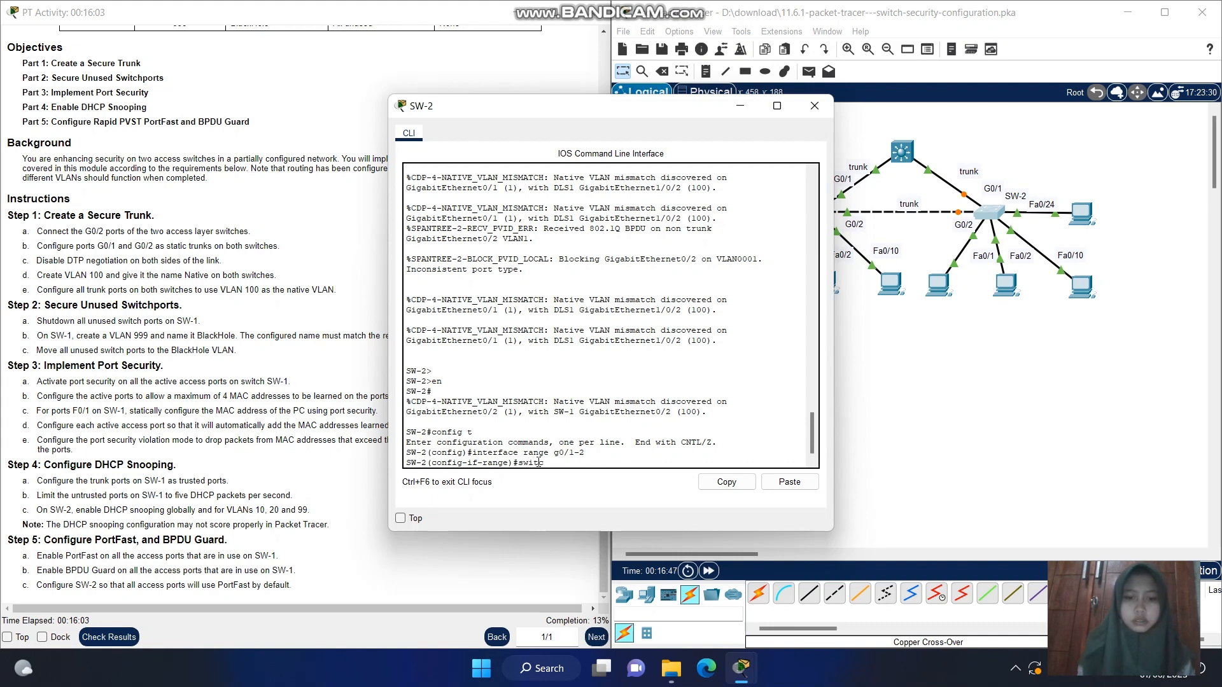
type("hport")
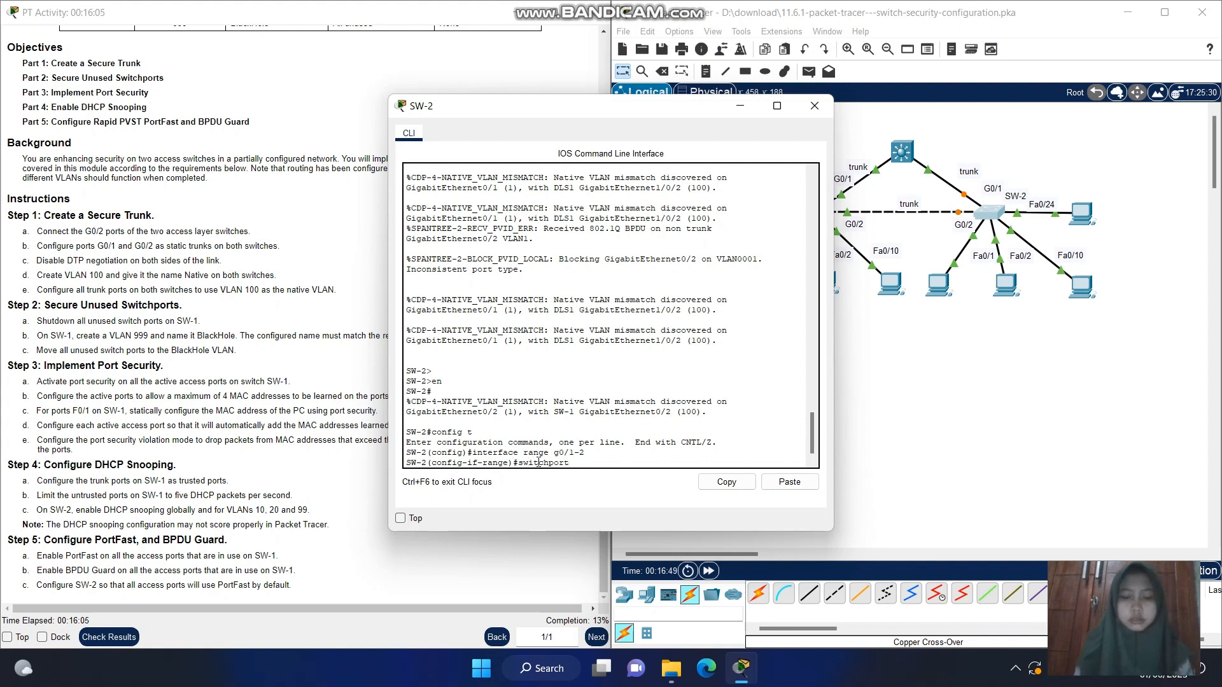
type(" mode t")
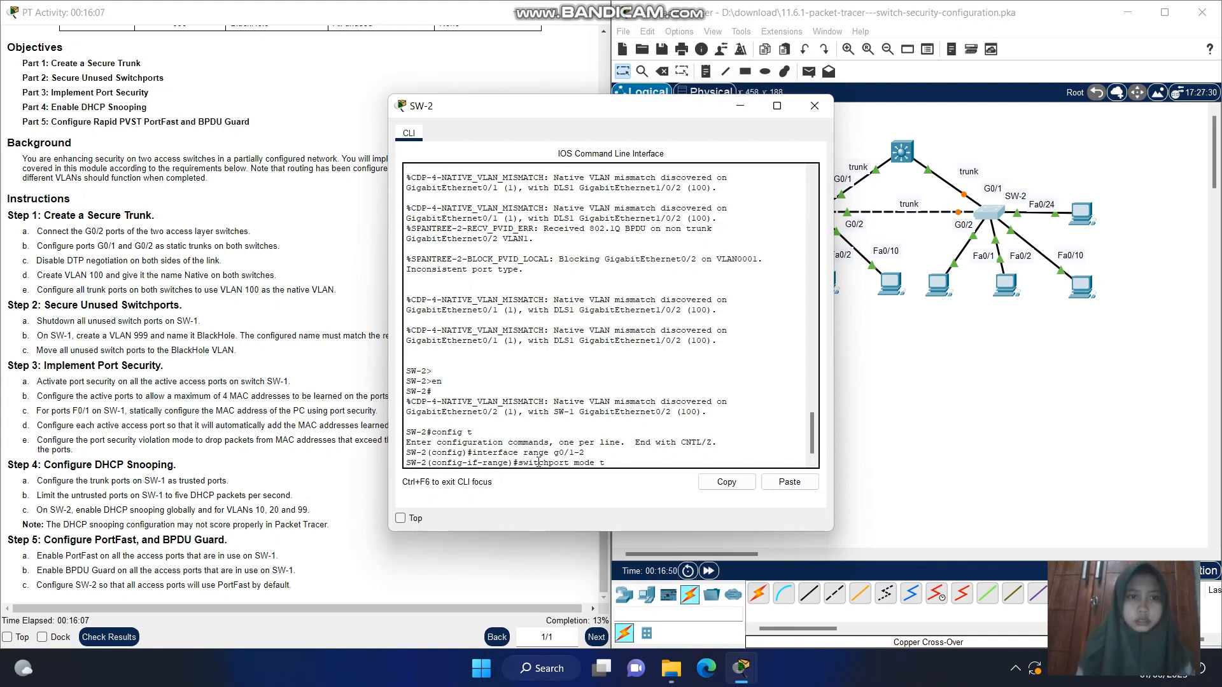
type("run")
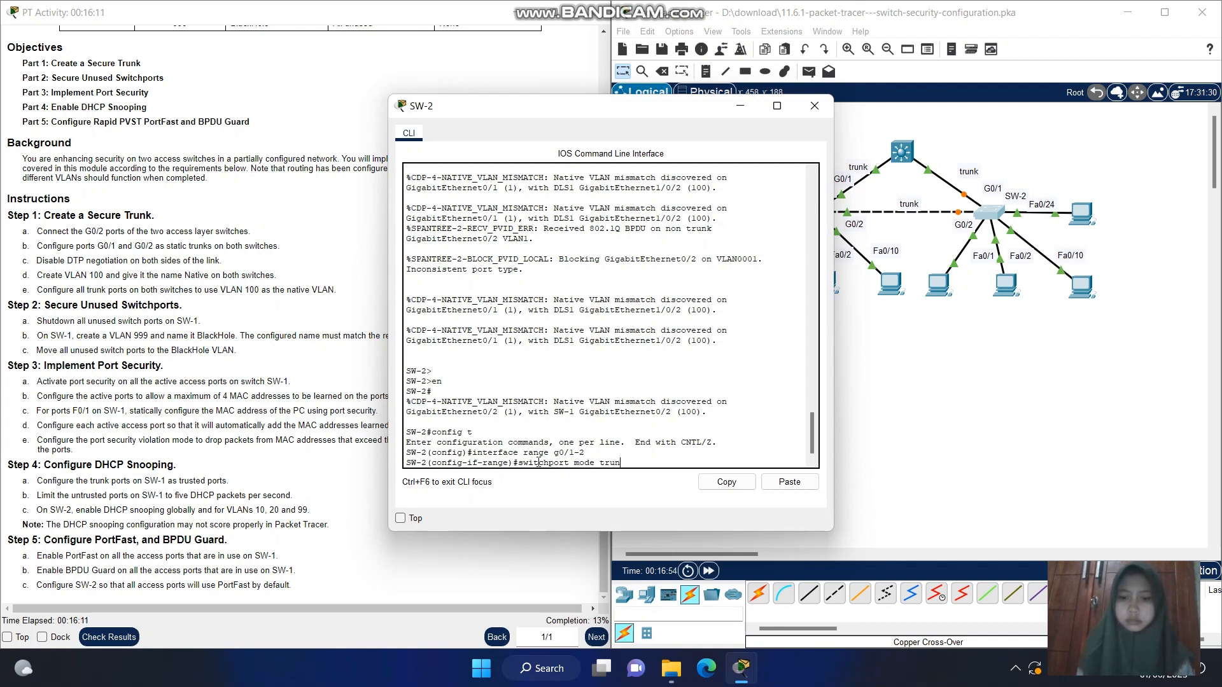
type("k")
key("Return")
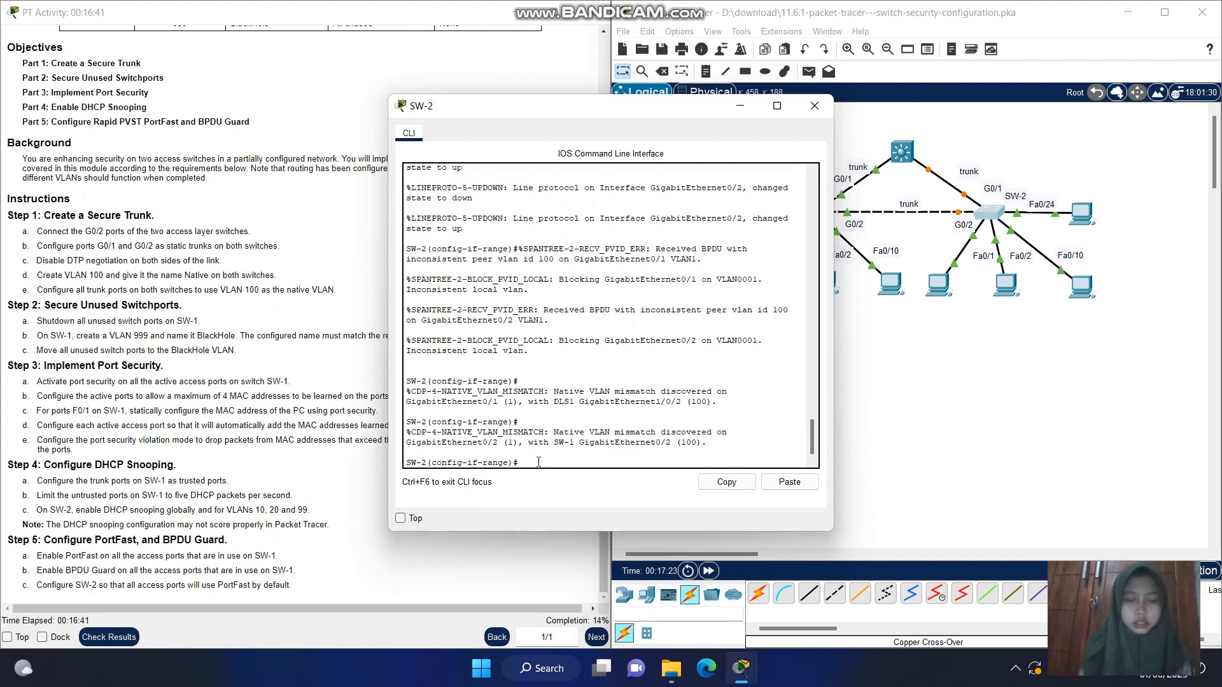
Disable DTP negotiation on SW-2's g0/1-2 trunks with switchport nonegotiate and exit to global configuration mode
key("Up")
key("Up")
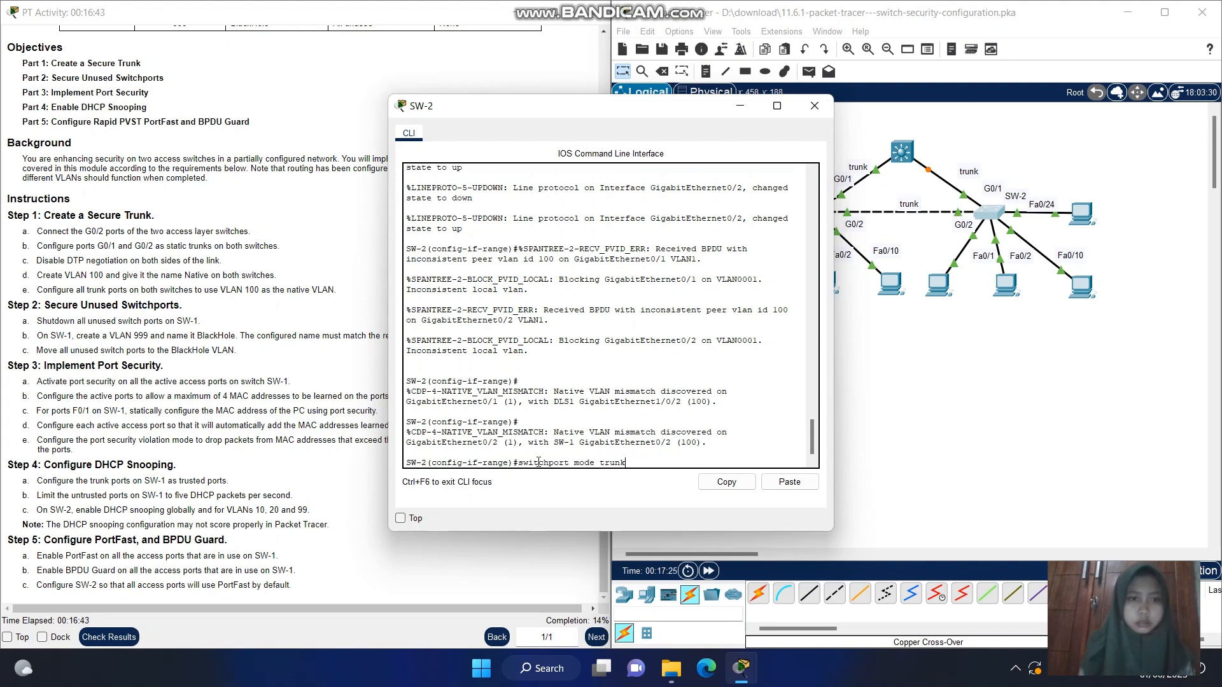
key("Up")
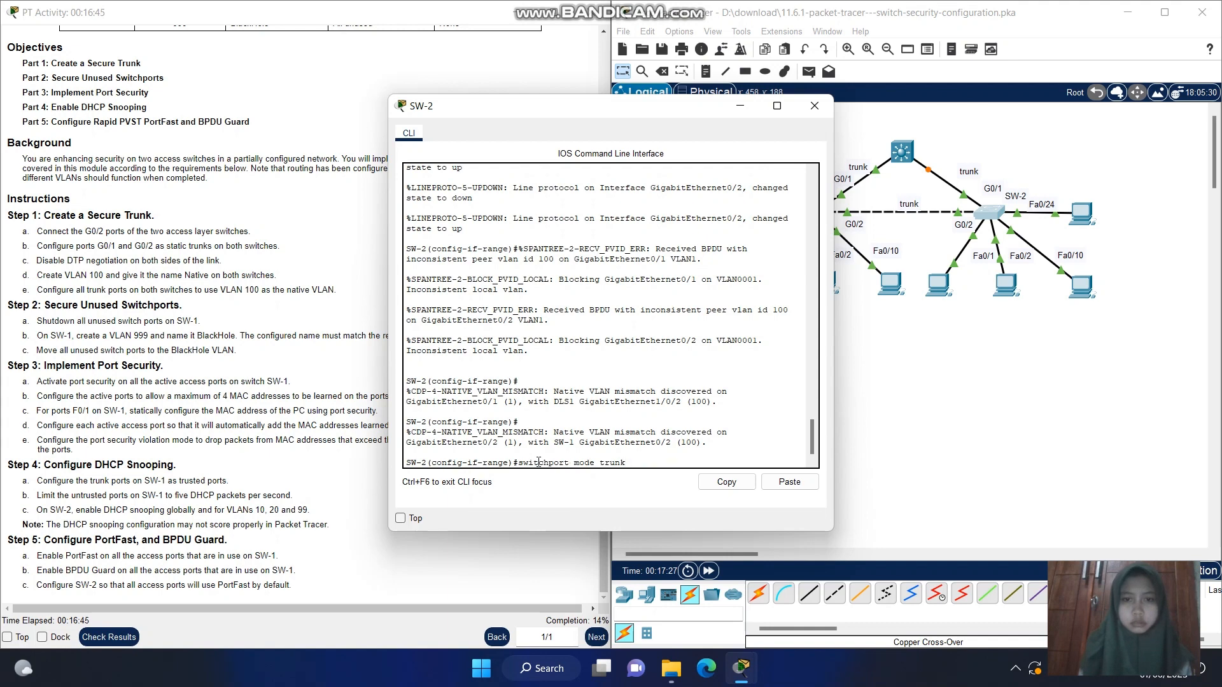
key("BackSpace")
key("BackSpace")
key("BackSpace")
key("BackSpace")
key("BackSpace")
key("BackSpace")
key("BackSpace")
key("BackSpace")
key("BackSpace")
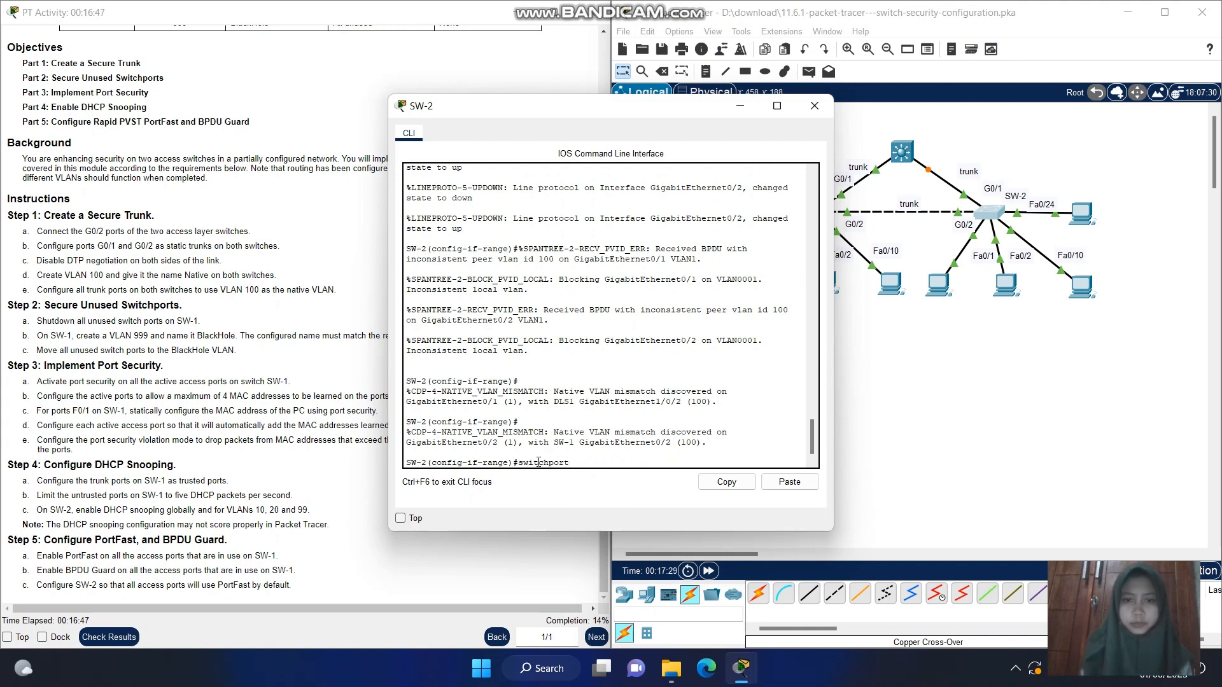
type("one")
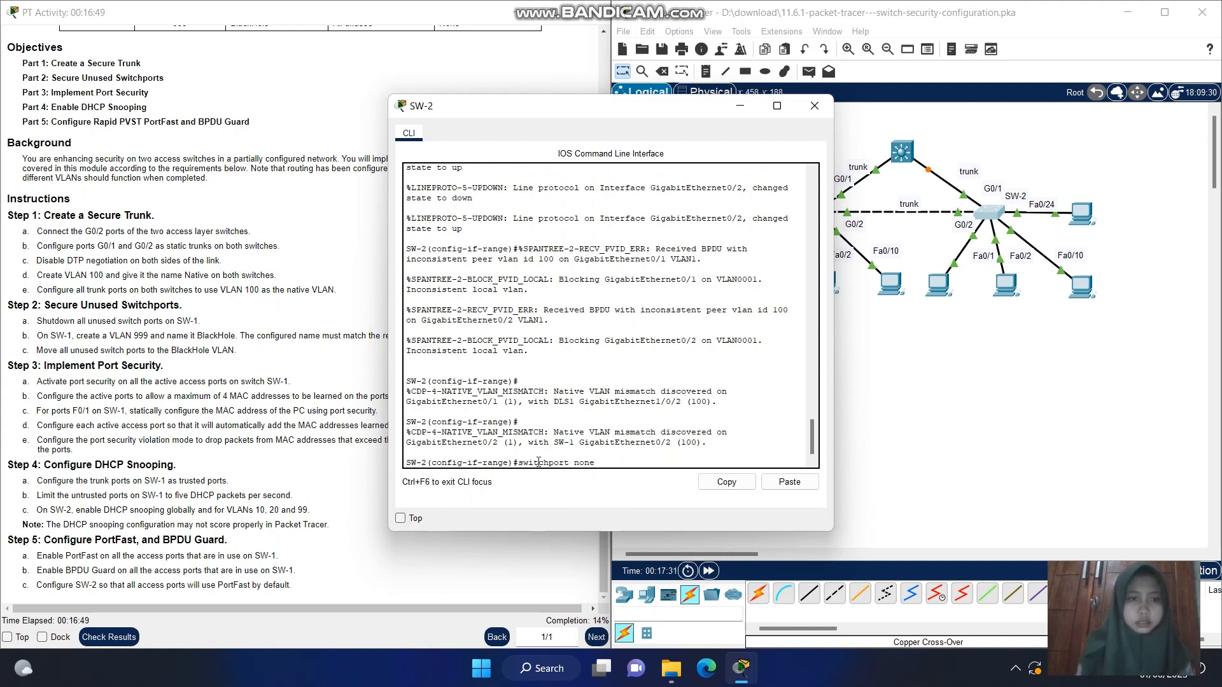
type("g")
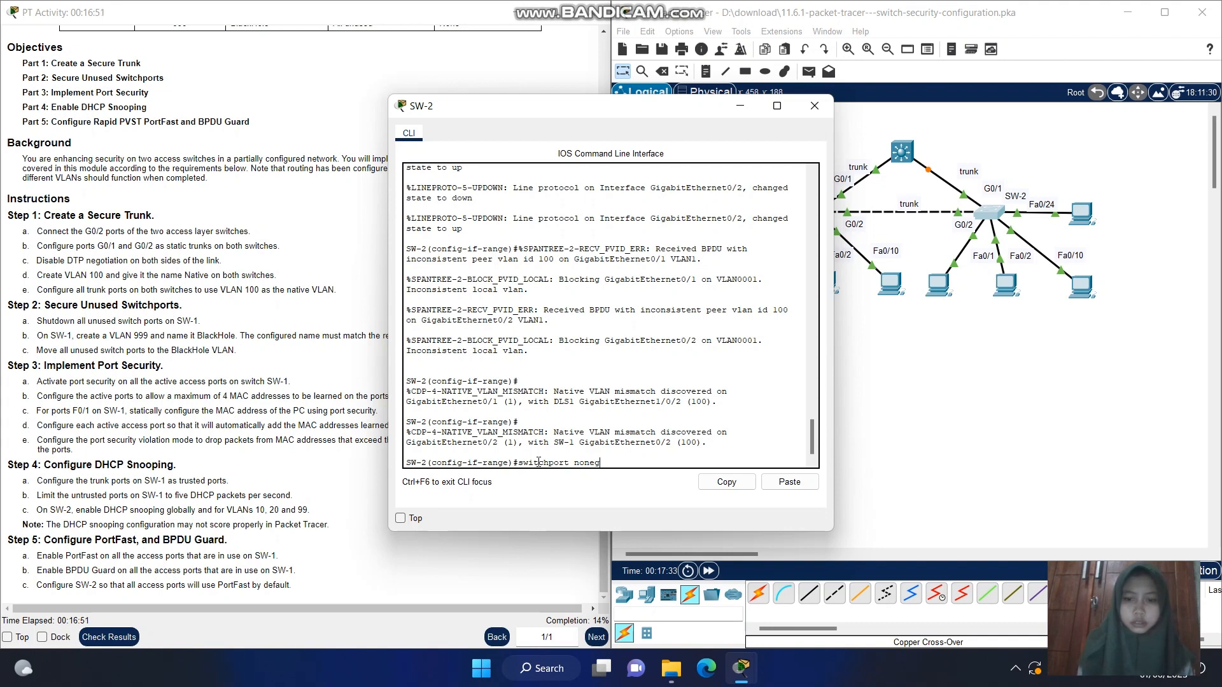
type("otiate")
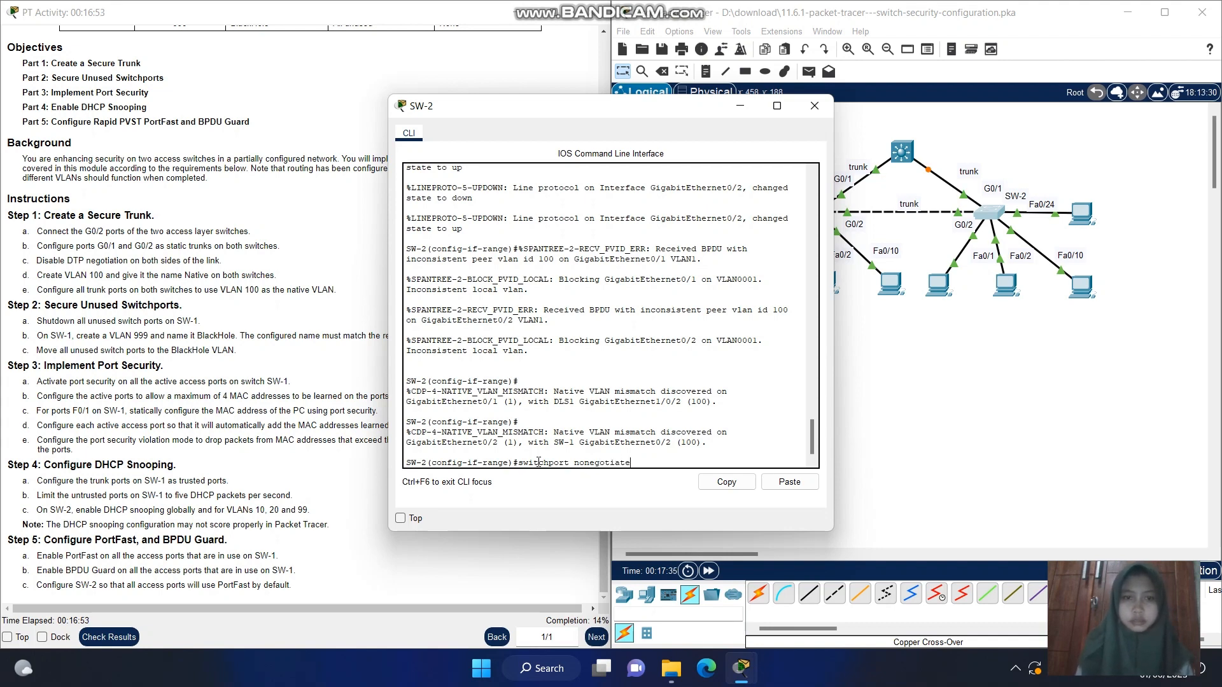
key("Return")
type("exit")
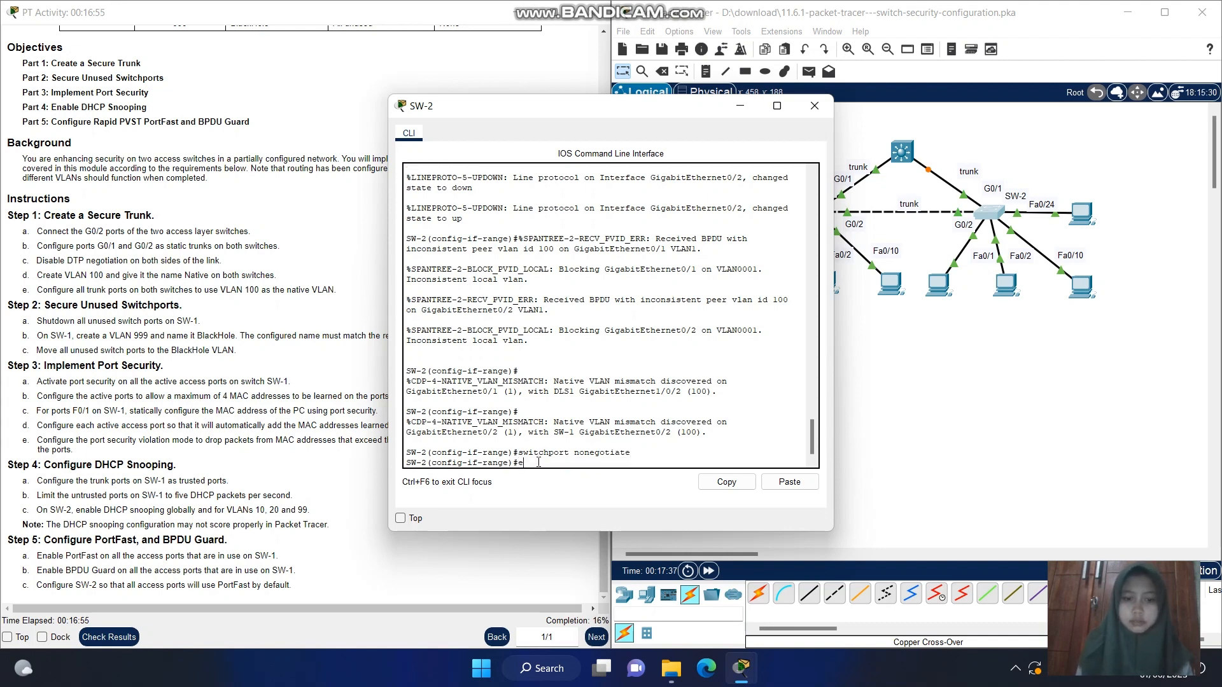
key("Return")
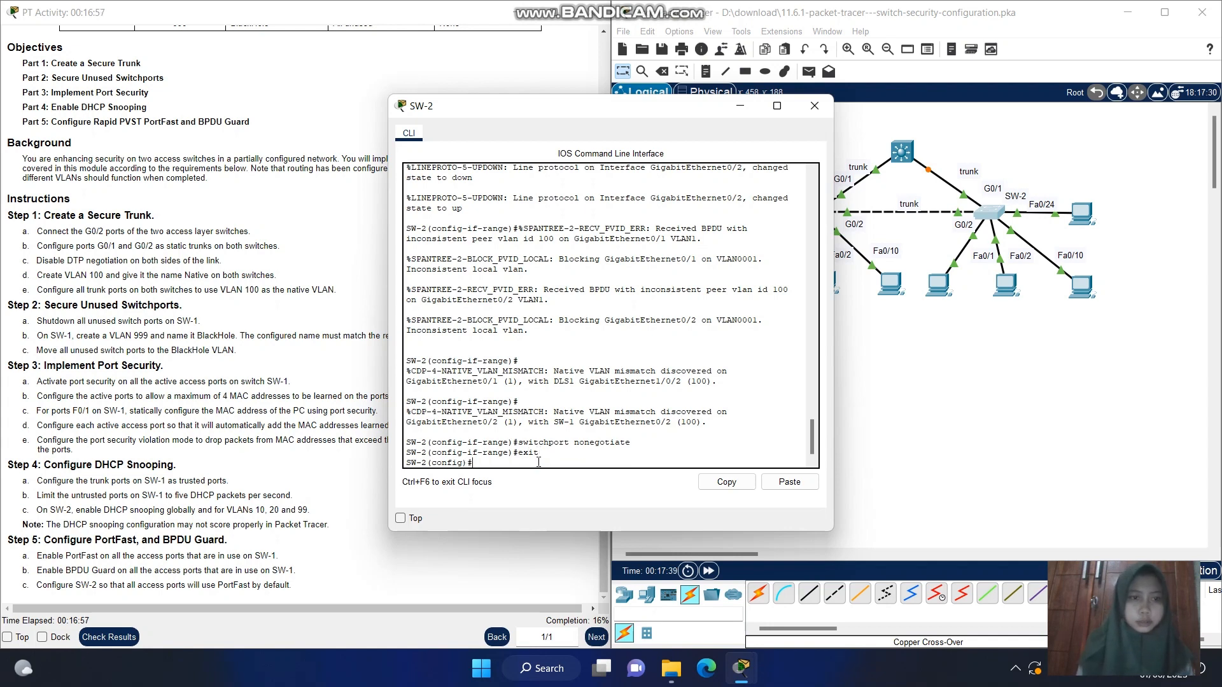
Create VLAN 100 on SW-2 and name it Native
type("vl")
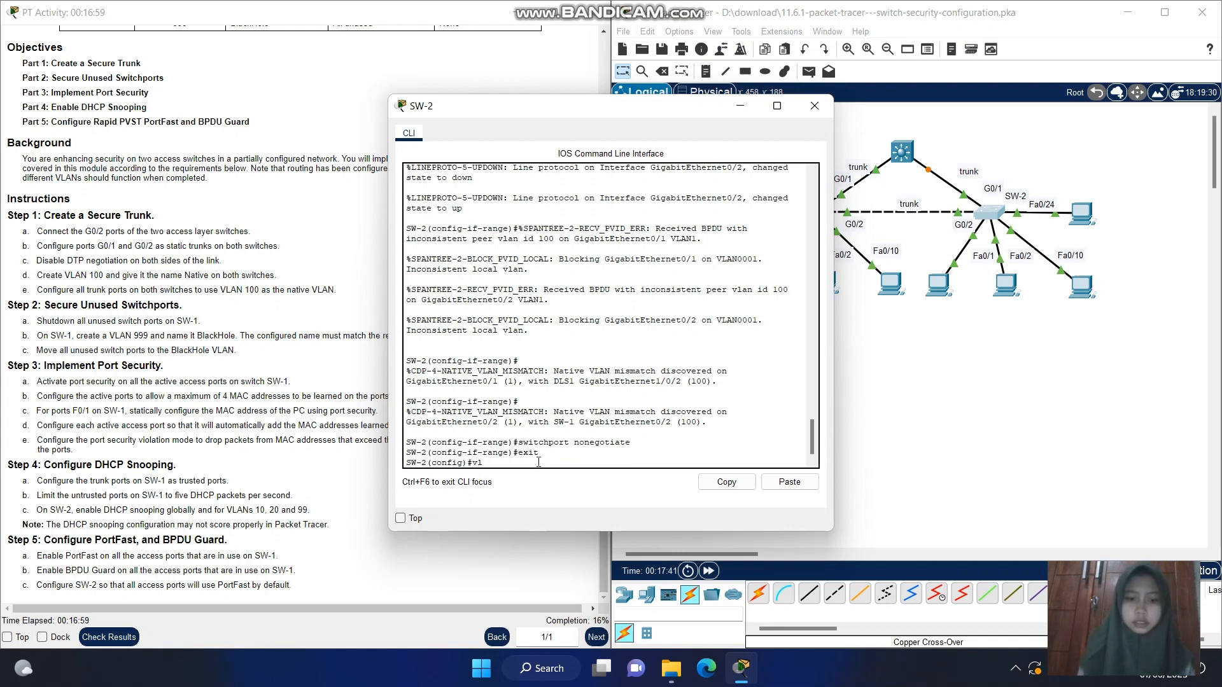
type("an 100")
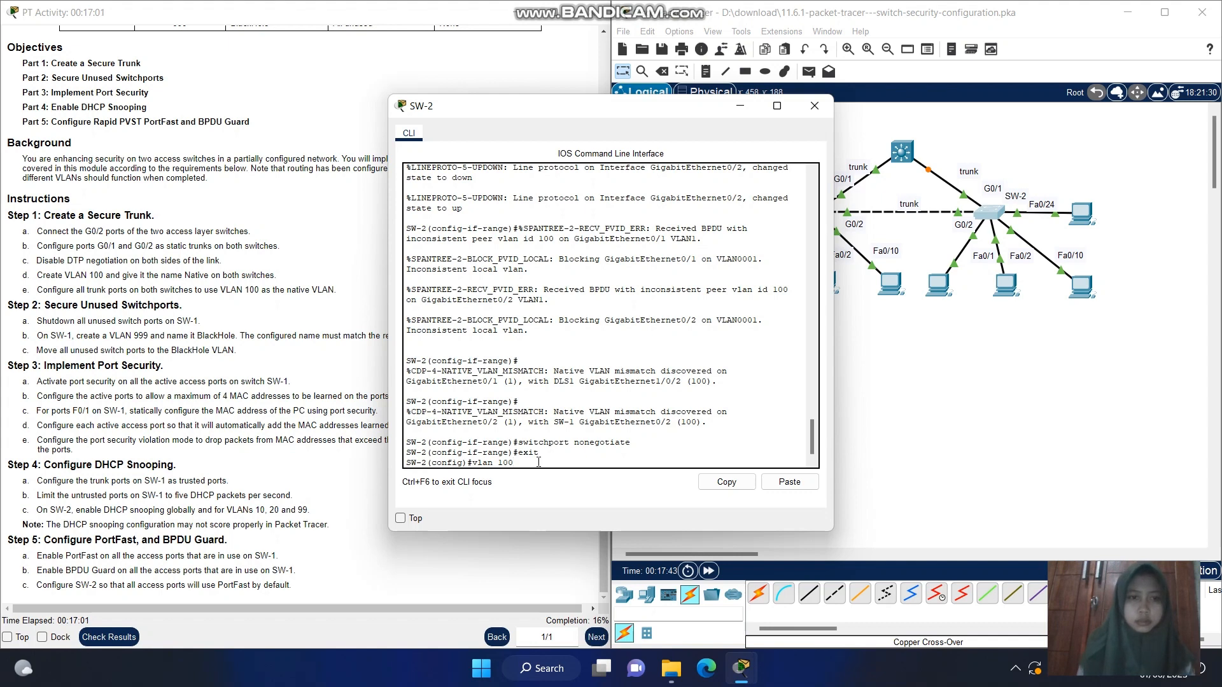
key("Return")
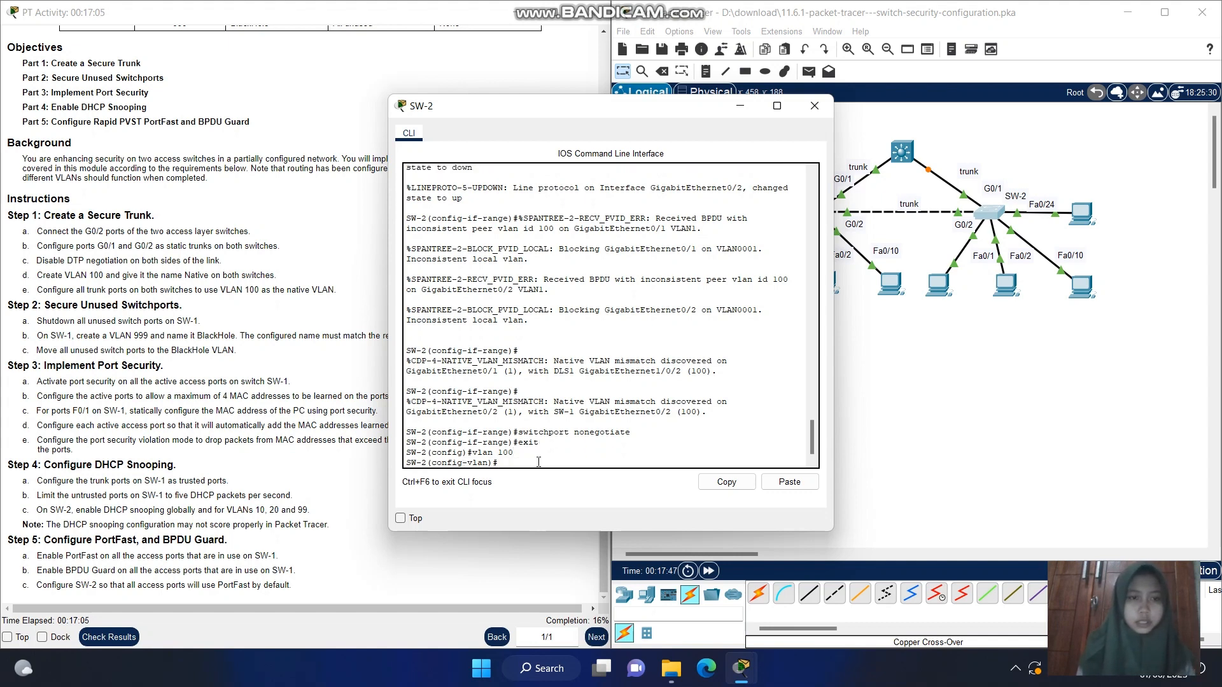
type("name")
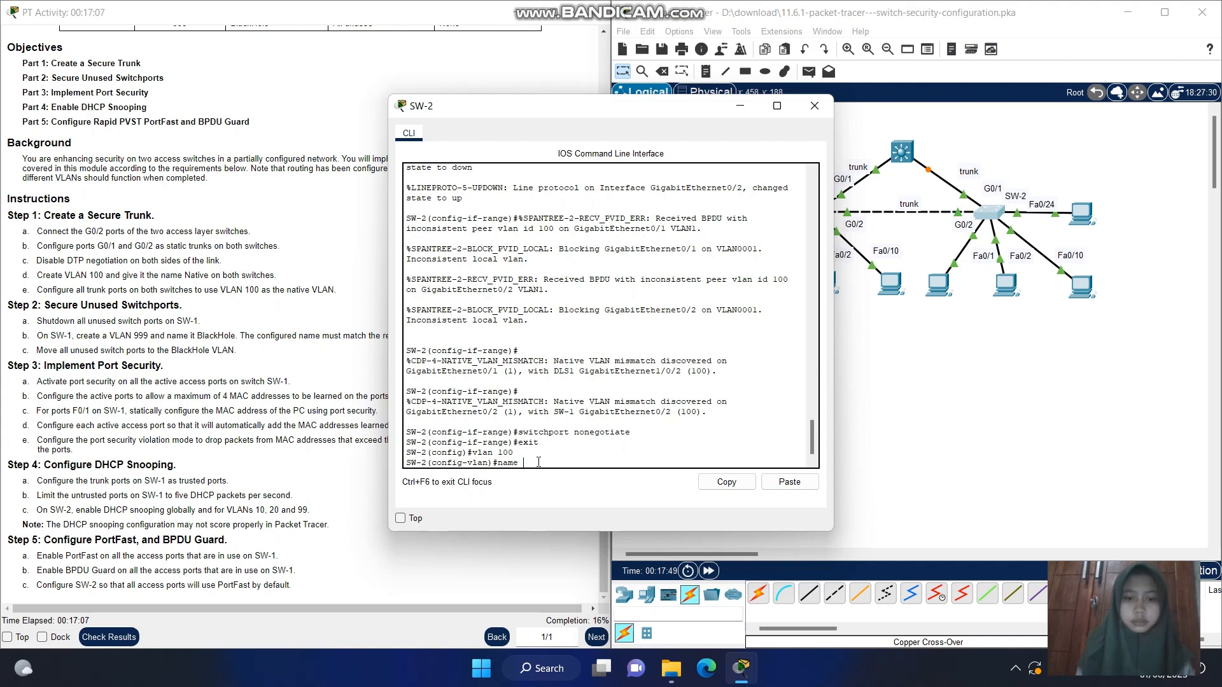
type(" Vlane")
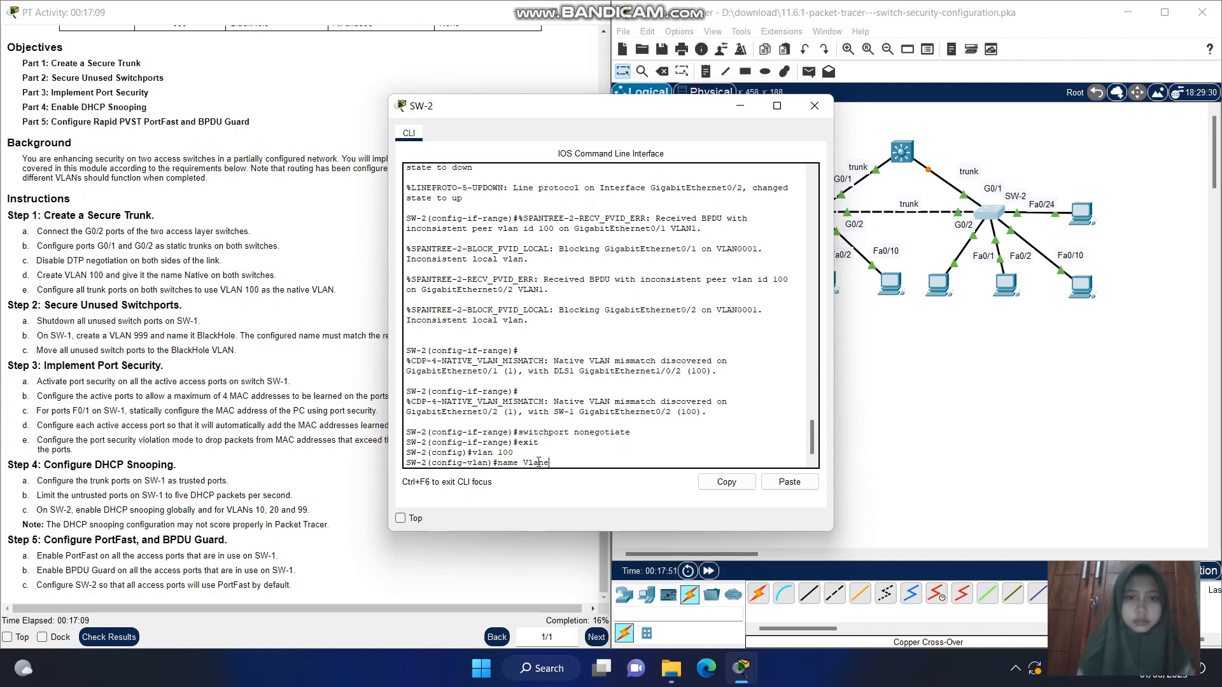
key("BackSpace")
key("BackSpace")
type("Nav")
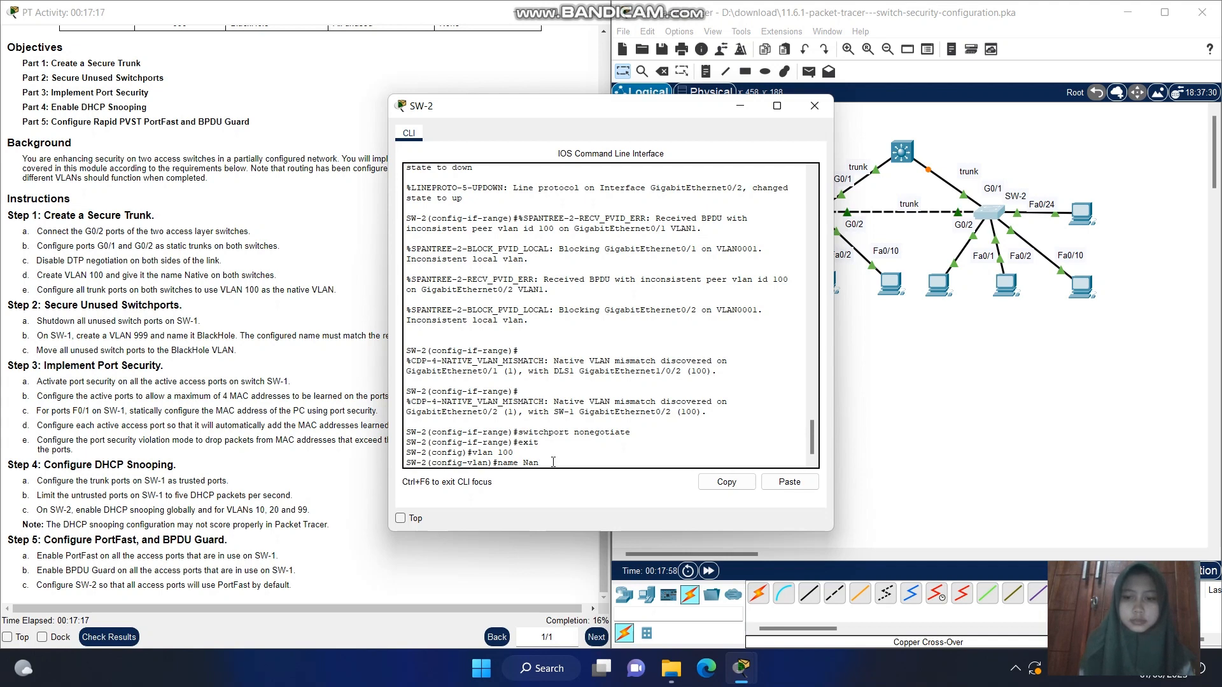
type("ive")
key("Return")
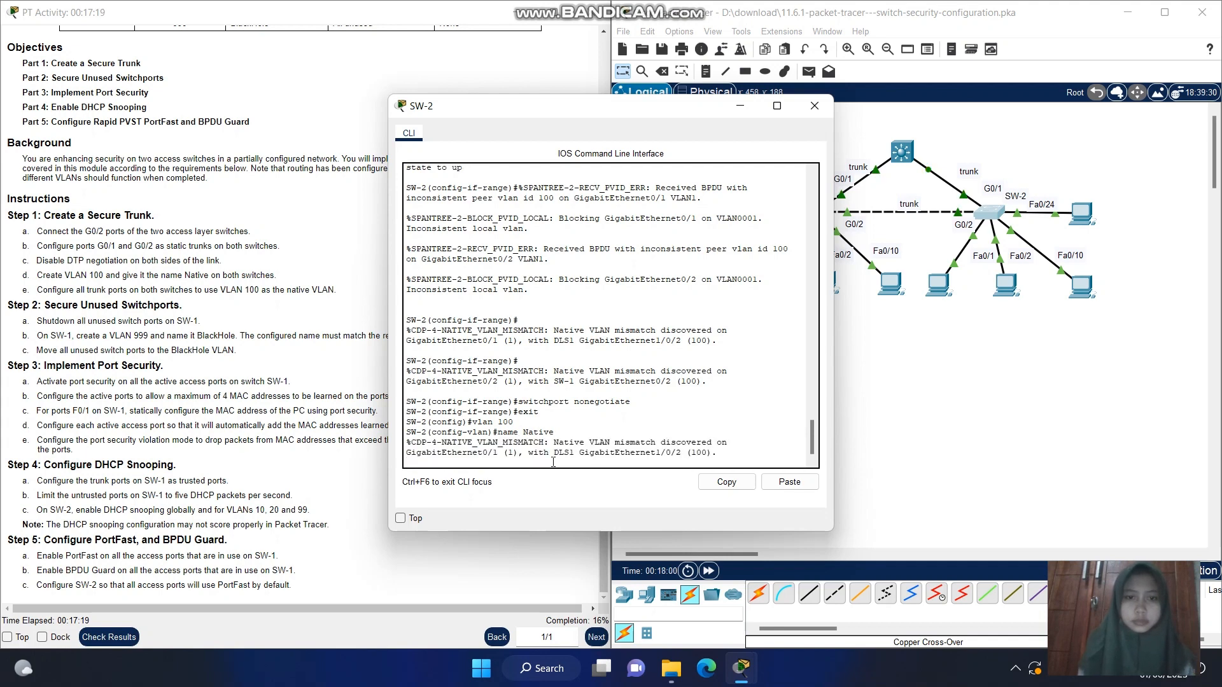
key("Return")
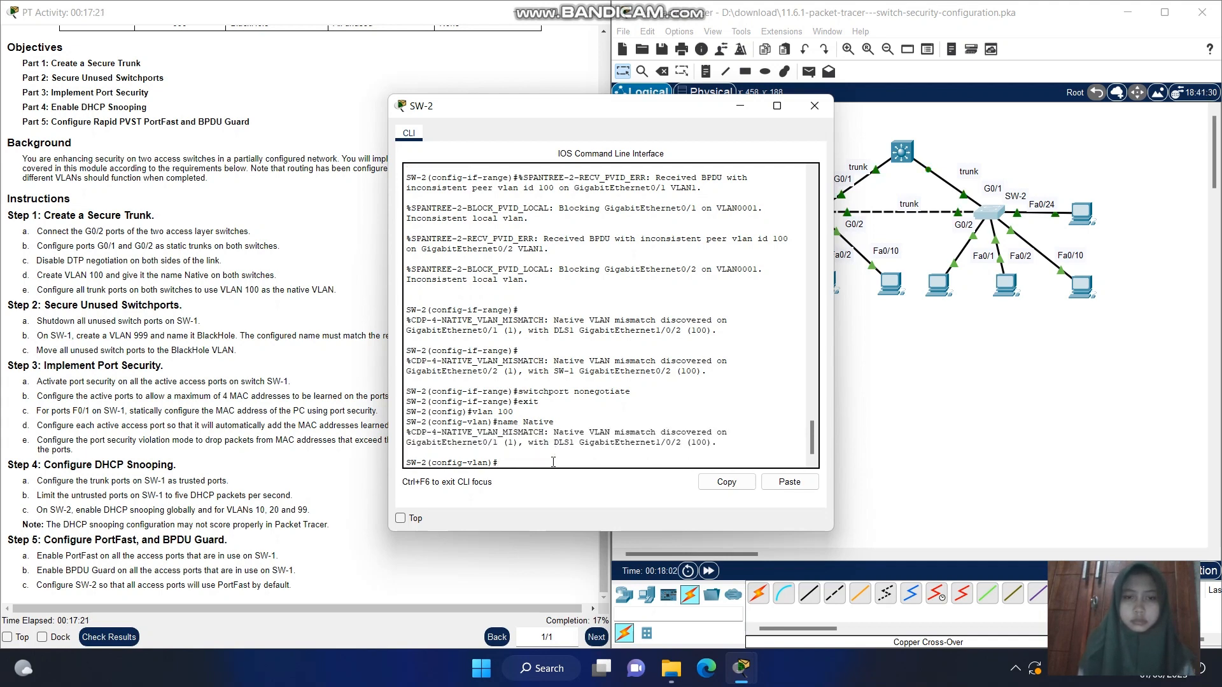
key("Up")
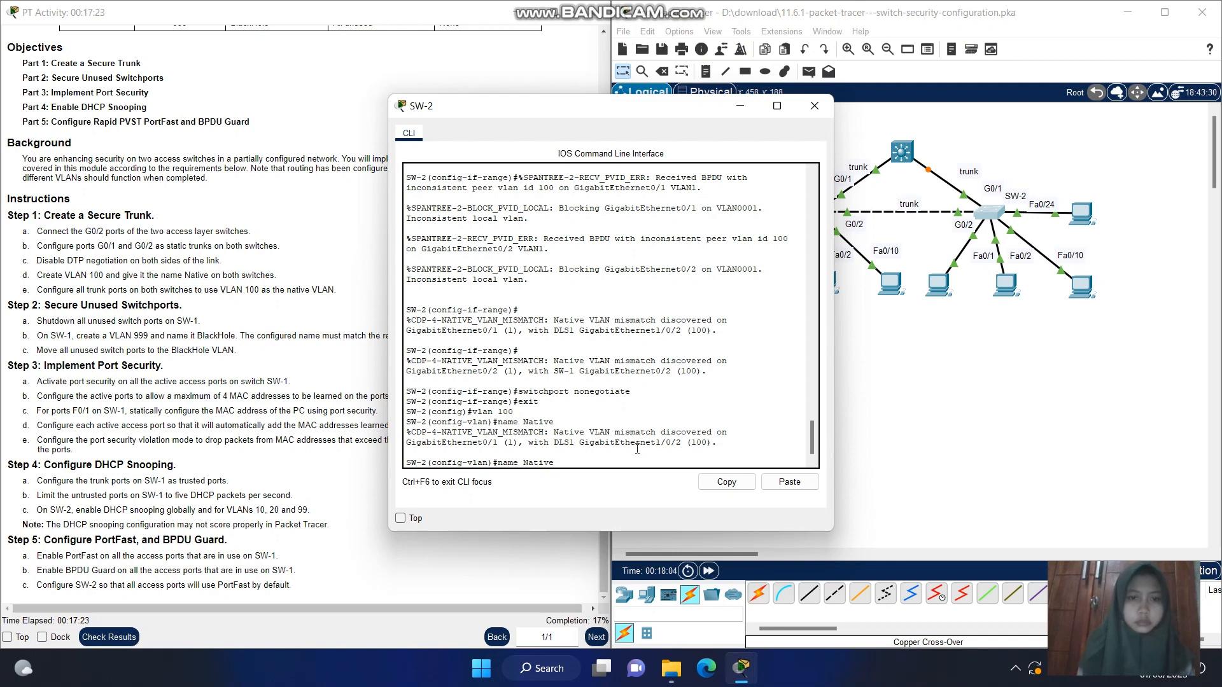
key("Return")
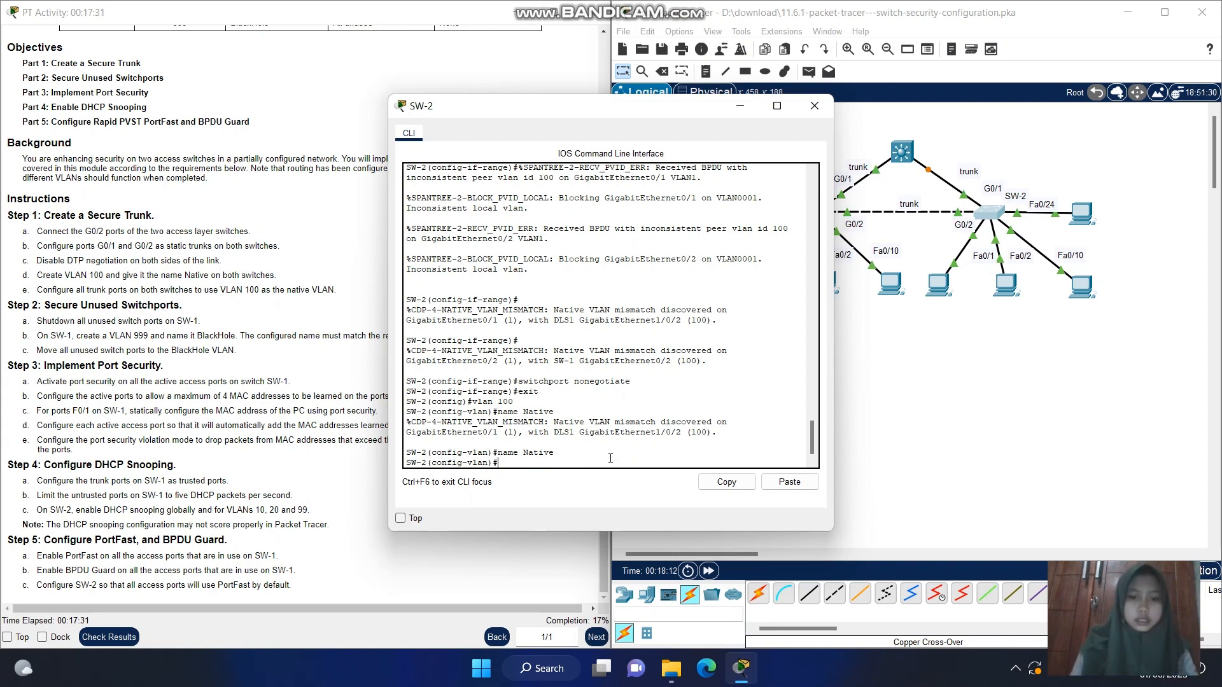
Enter interface range configuration for g0/1-2 on SW-2 with interface range g0/1-2
type("interface range")
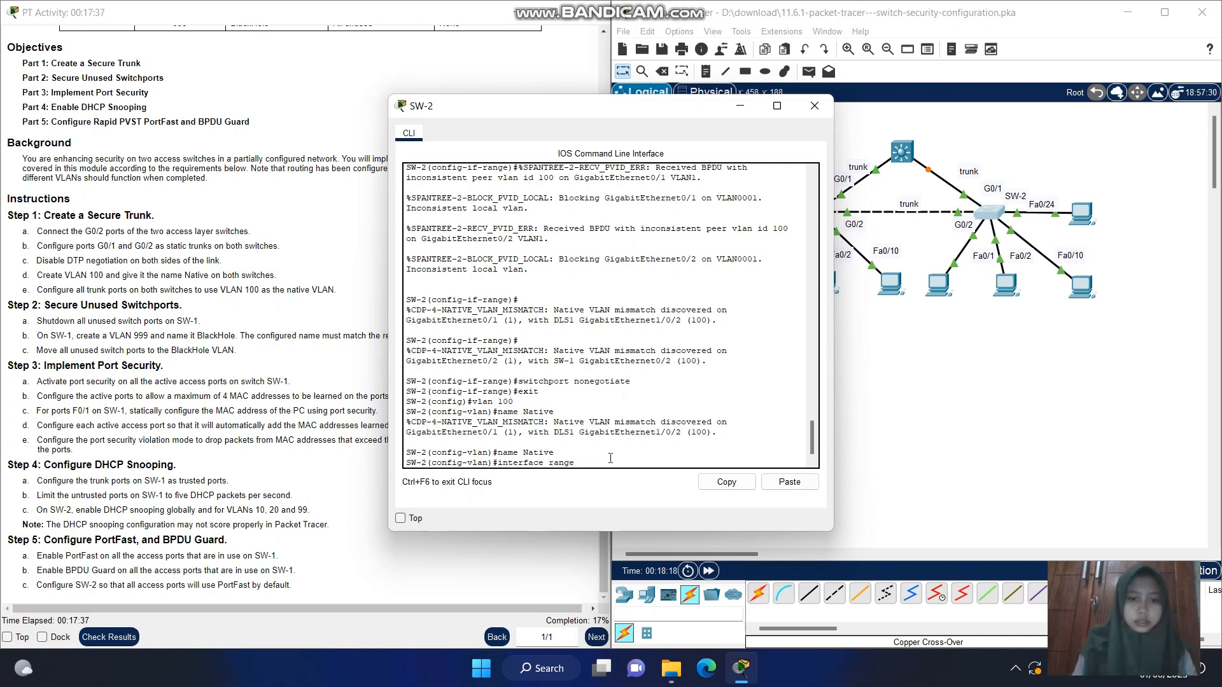
type(" g0/1")
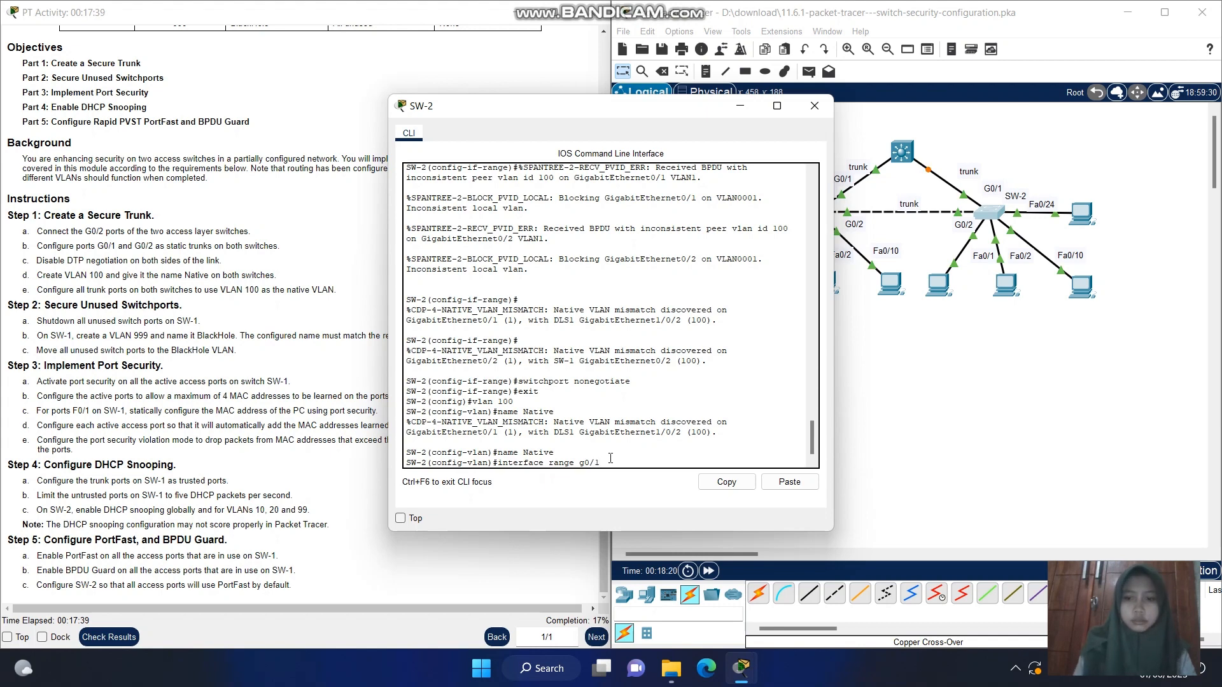
type("-2")
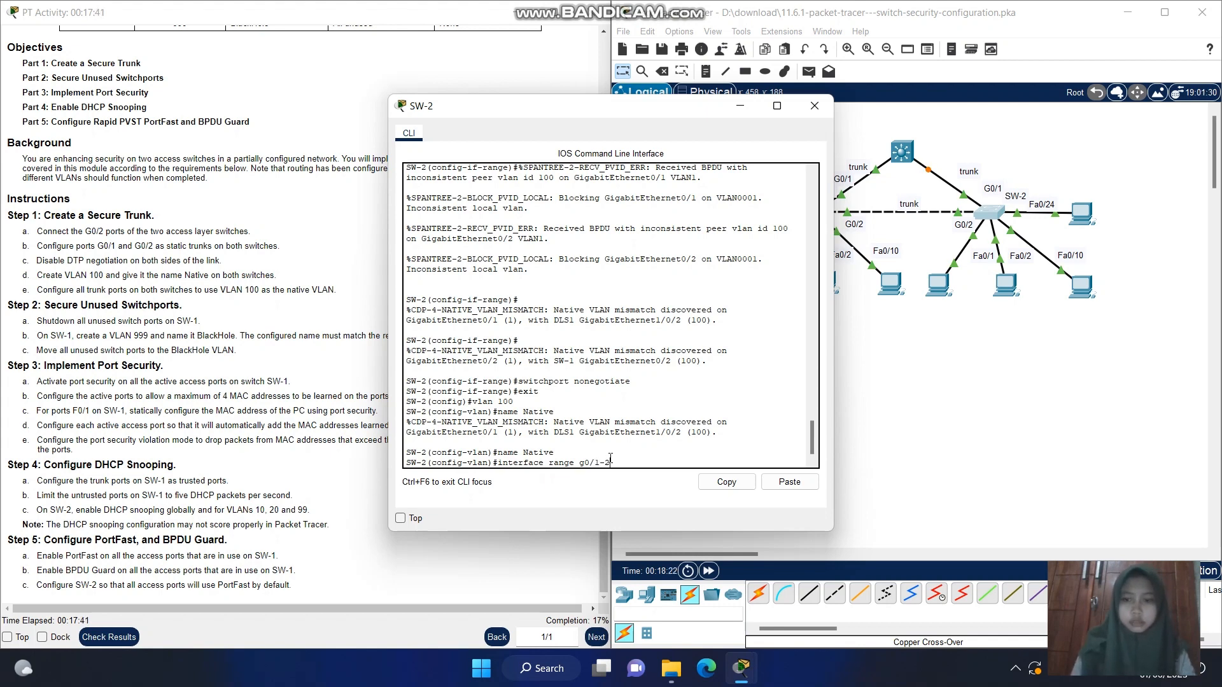
key("Return")
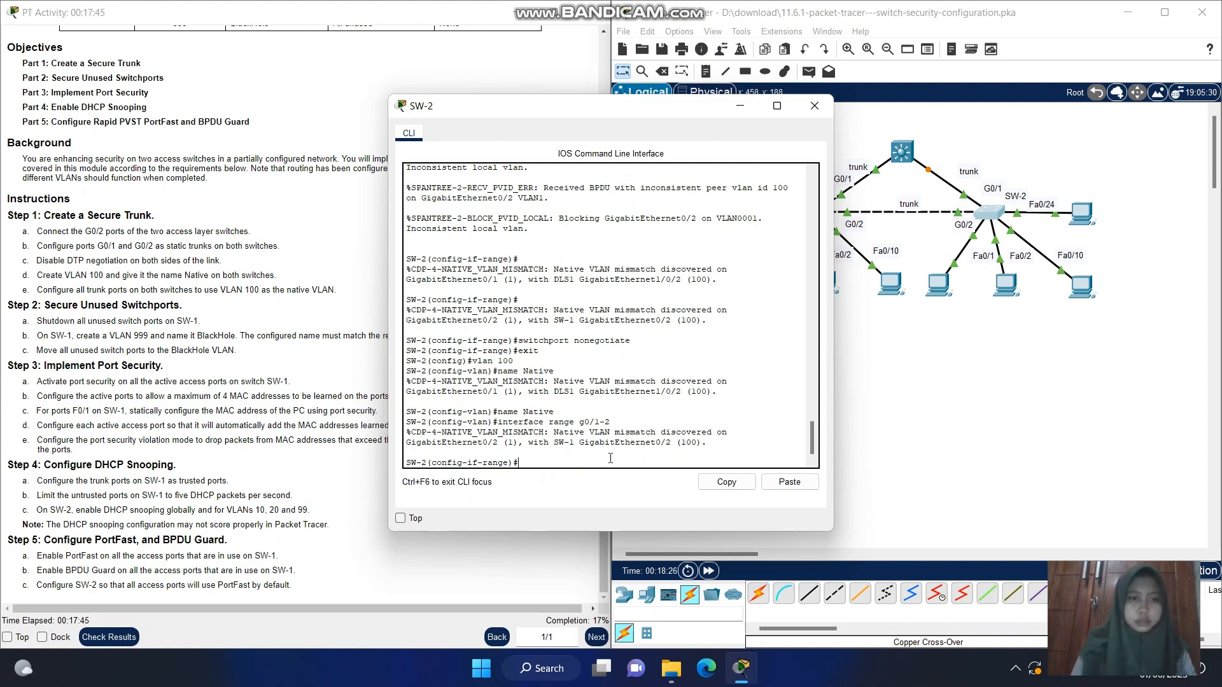
Try to assign native VLAN 100 to SW-2's g0/1-2 trunks with switcport trunk native vlan 100
type("sw")
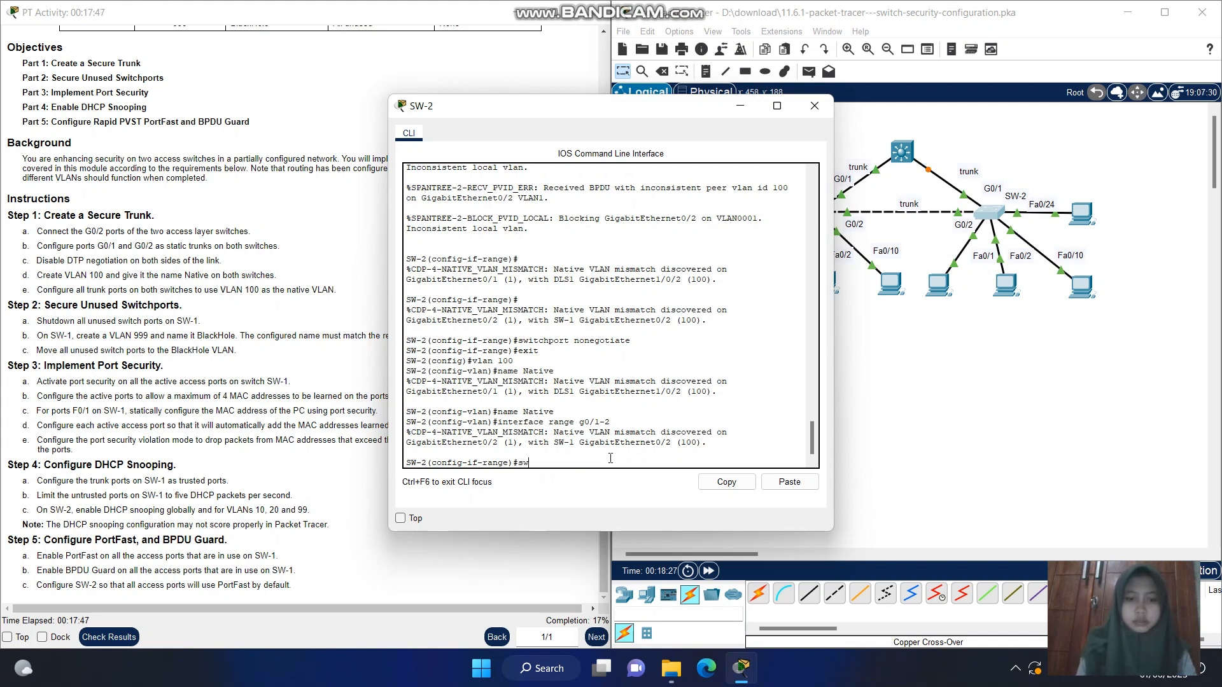
type("itcport m")
key("BackSpace")
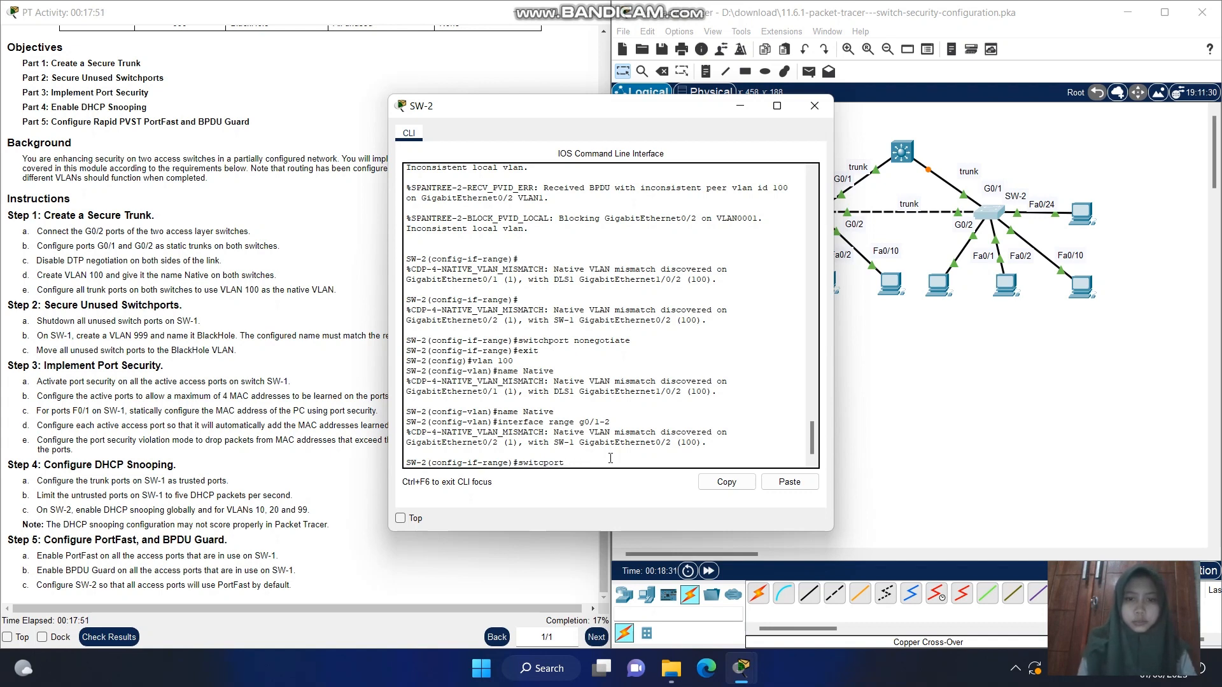
type("trunk ")
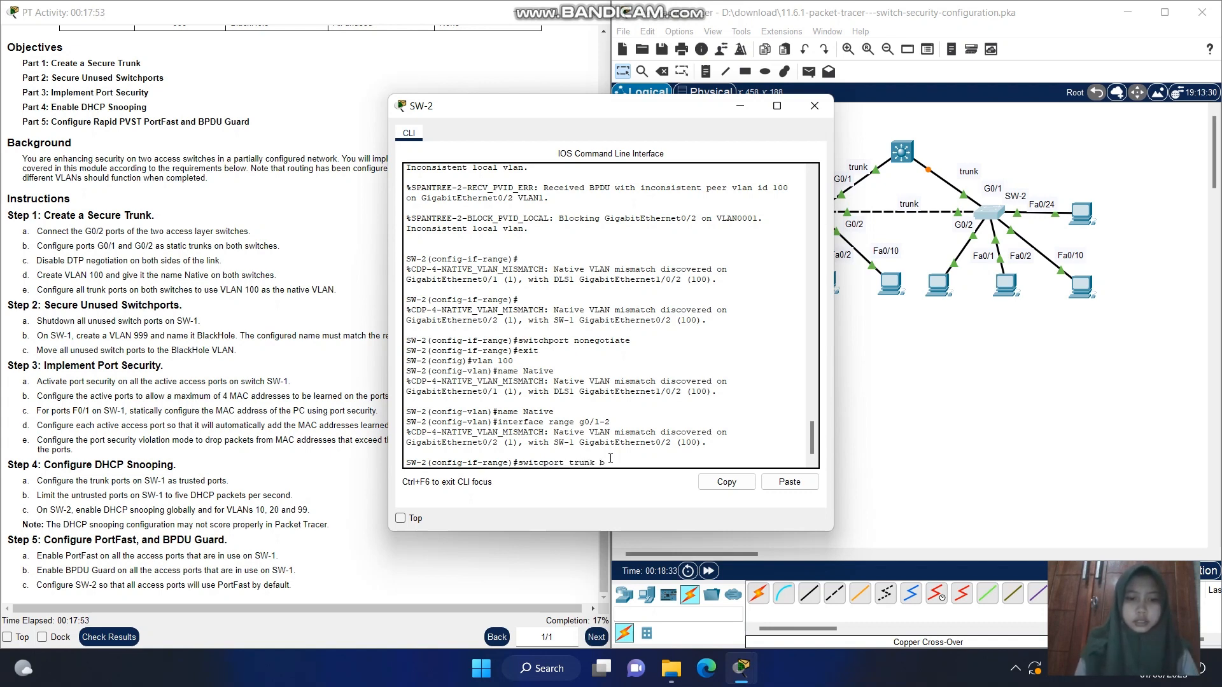
type("native ")
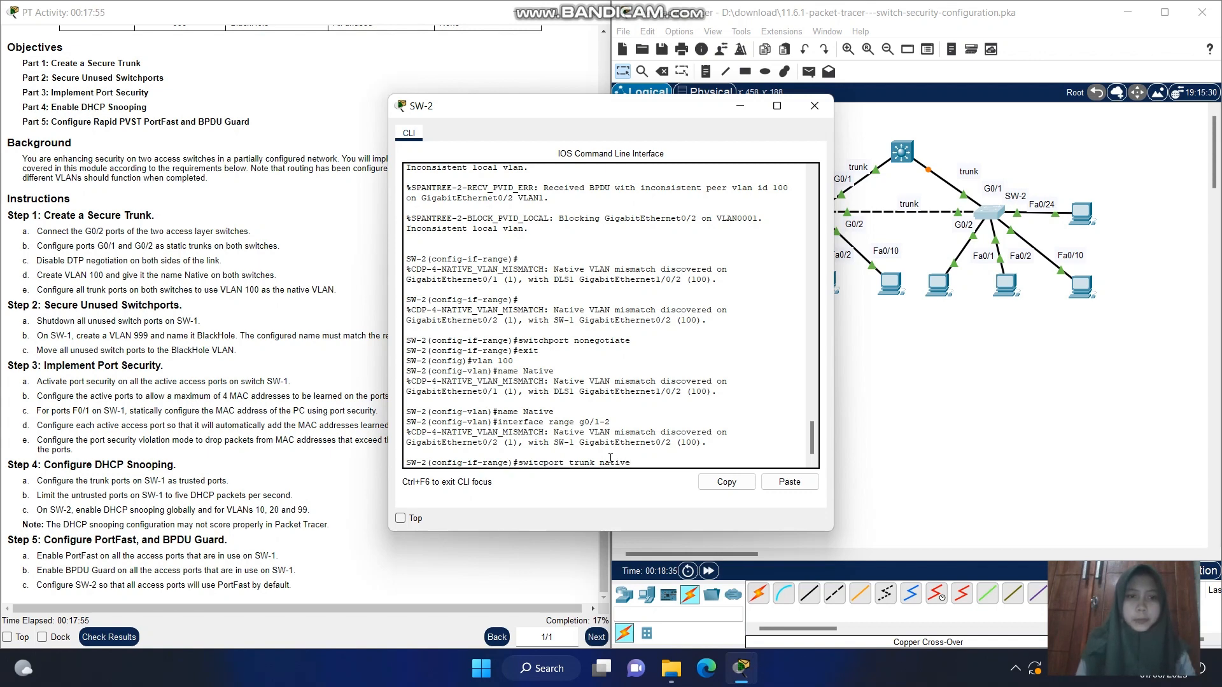
type("vlan 1")
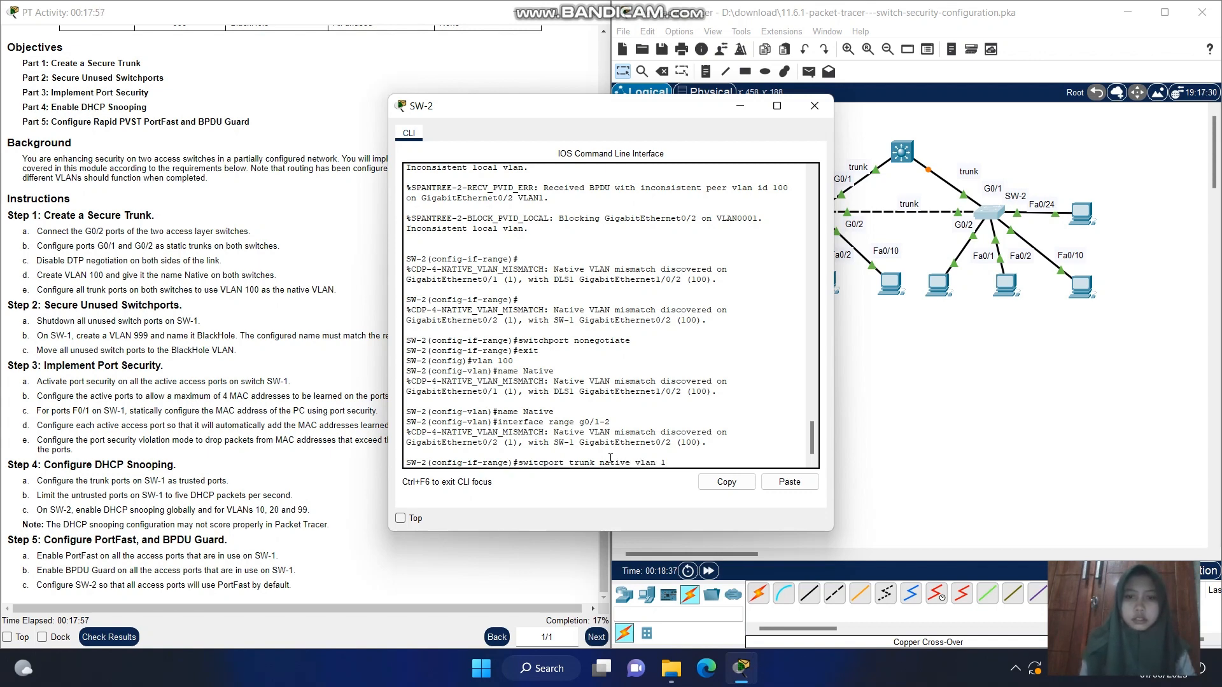
type("00")
key("Return")
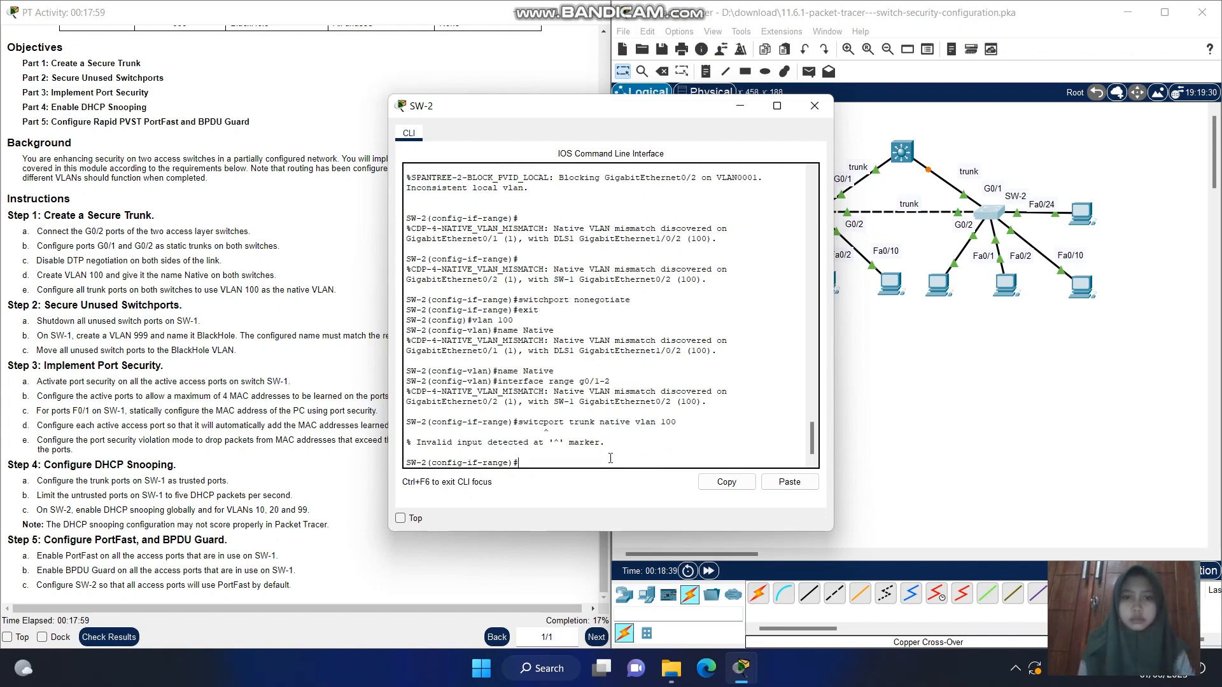
Recall the mistyped native VLAN command on SW-2, correct it to switchport trunk native vlan 100 and run it
key("Up")
key("Left")
key("Left")
key("Left")
key("Left")
key("Left")
key("Left")
key("Left")
key("Left")
key("Left")
key("Left")
key("Left")
key("Left")
key("Left")
key("Left")
key("Left")
key("Left")
key("Left")
key("Left")
key("Left")
key("Left")
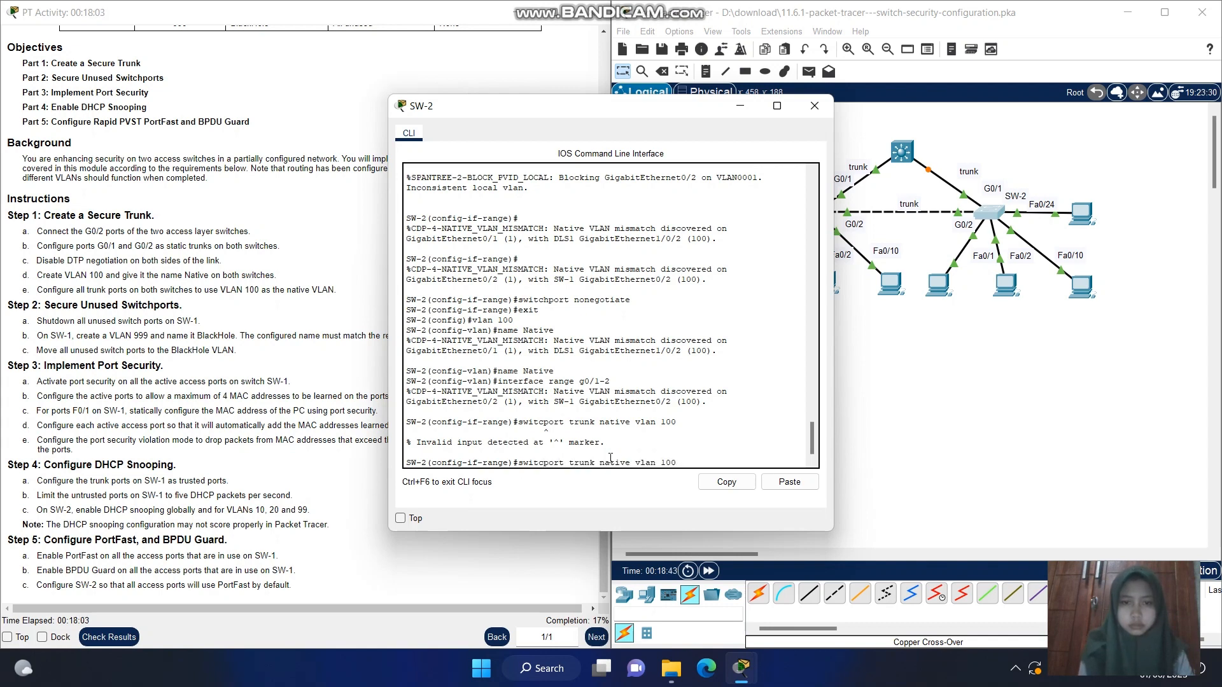
type("h")
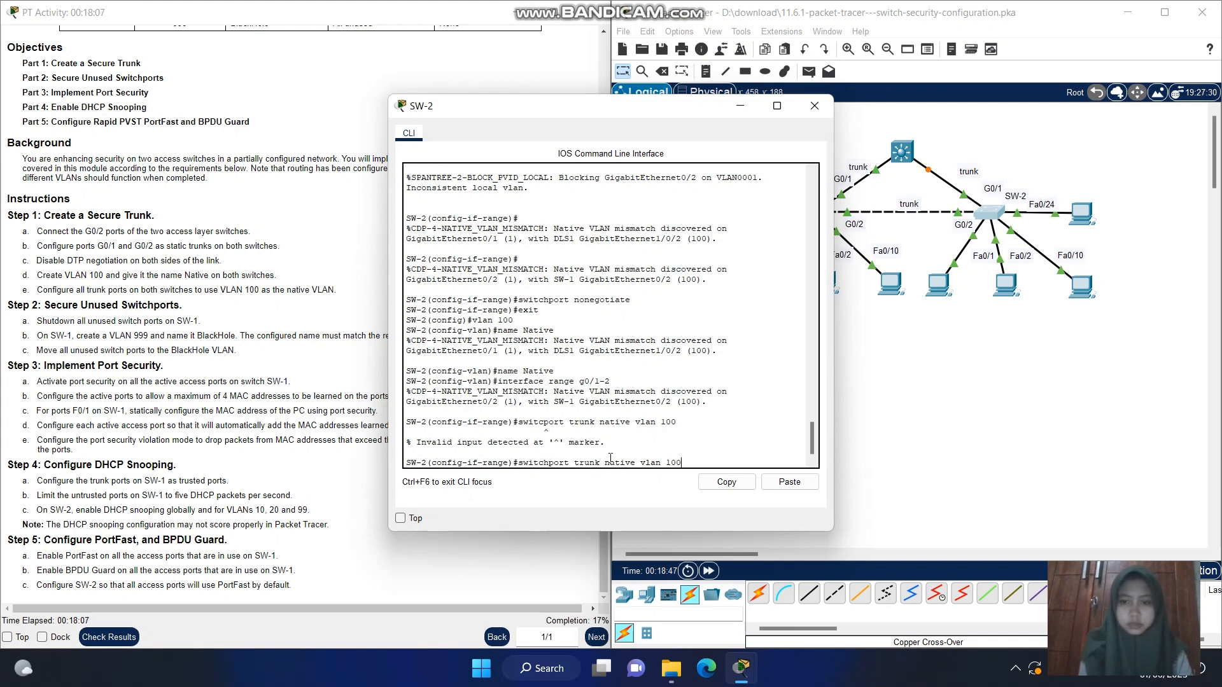
key("Return")
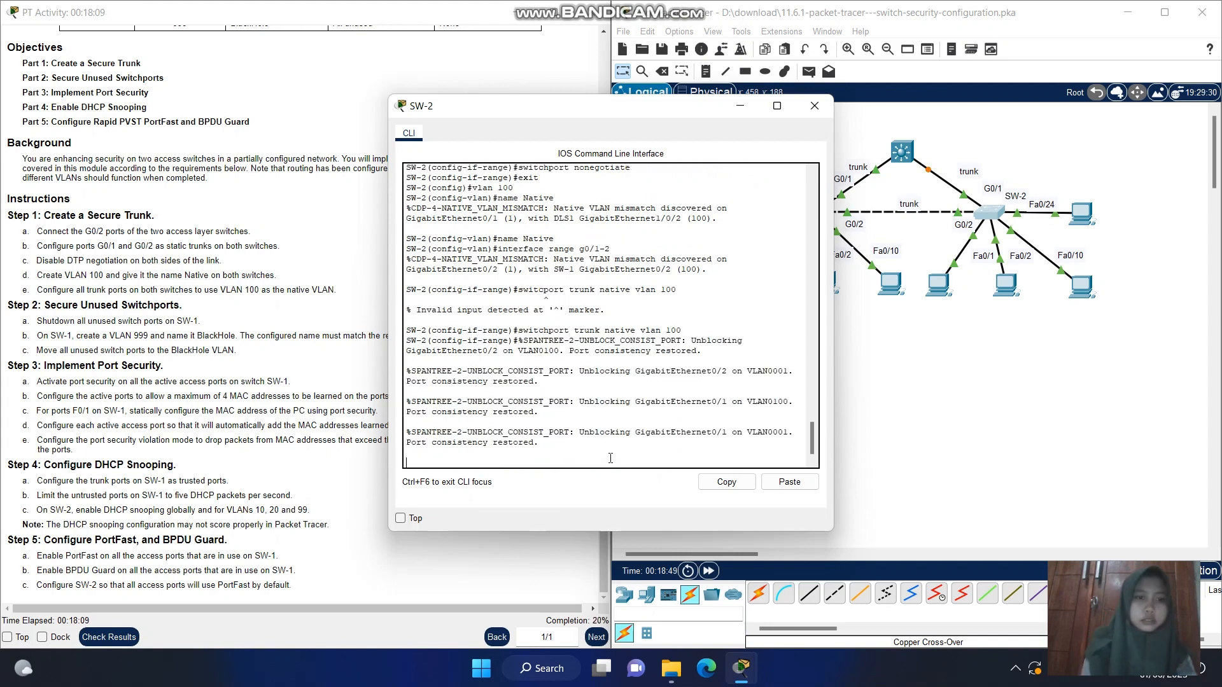
key("Return")
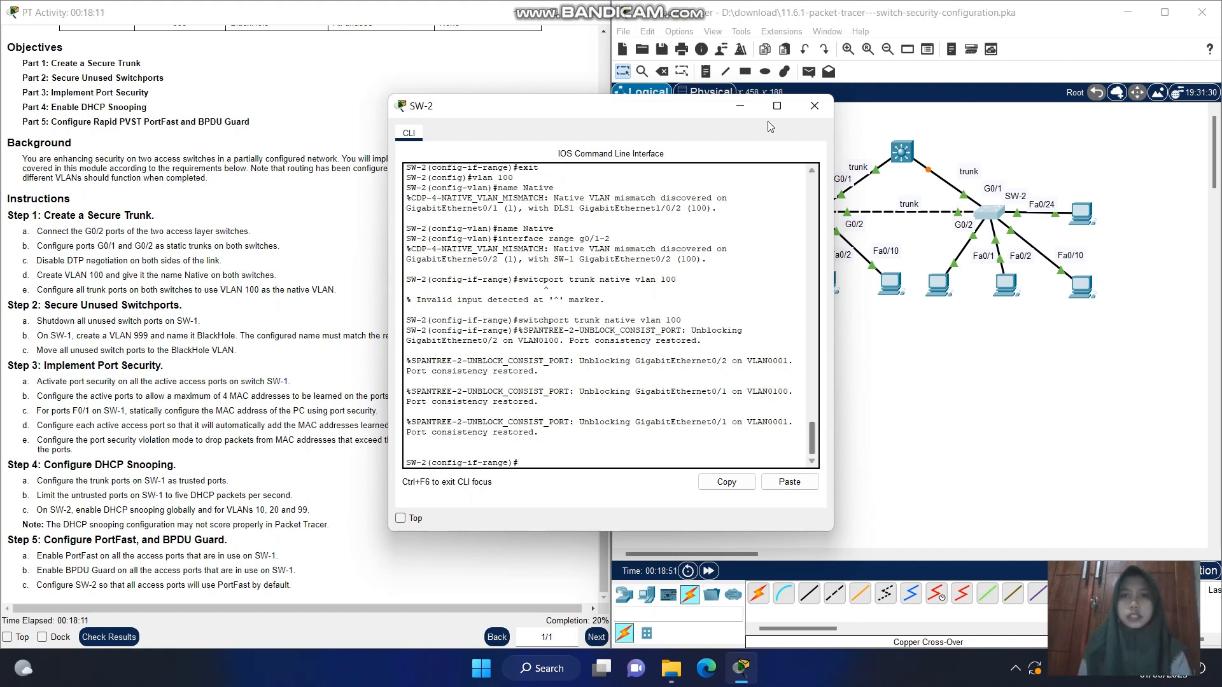
Minimize SW-2's CLI window and open the CLI of SW-1 at its configuration prompt
left_click(741, 108)
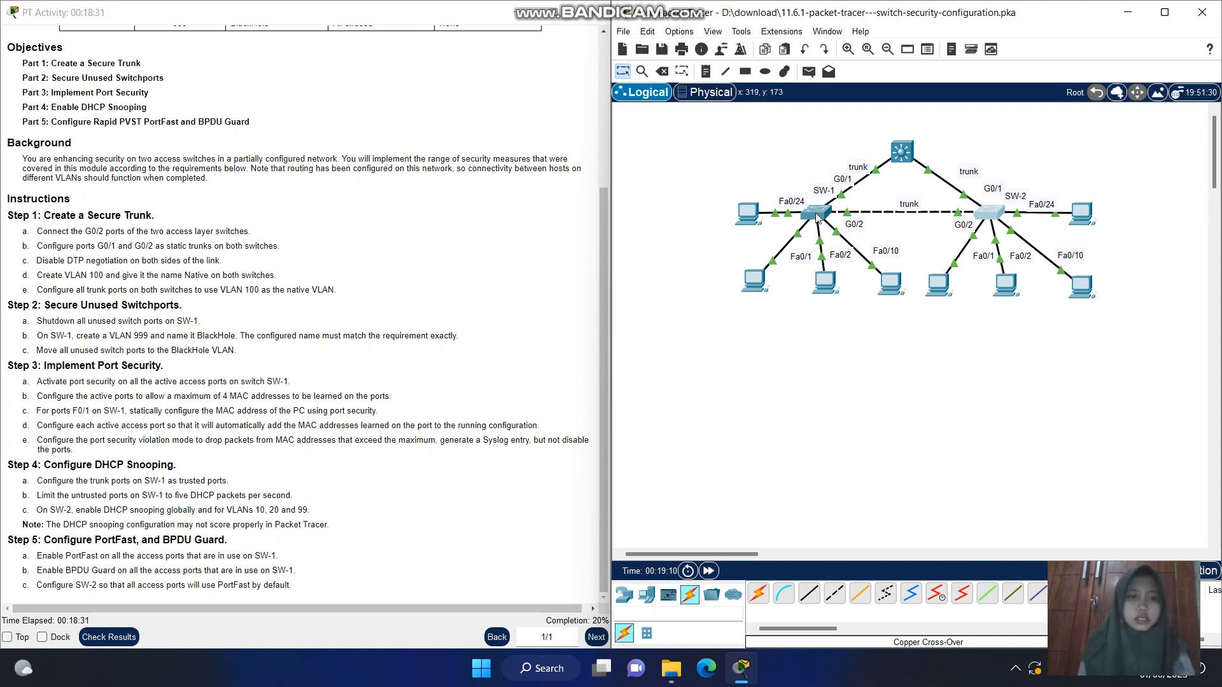
left_click(817, 219)
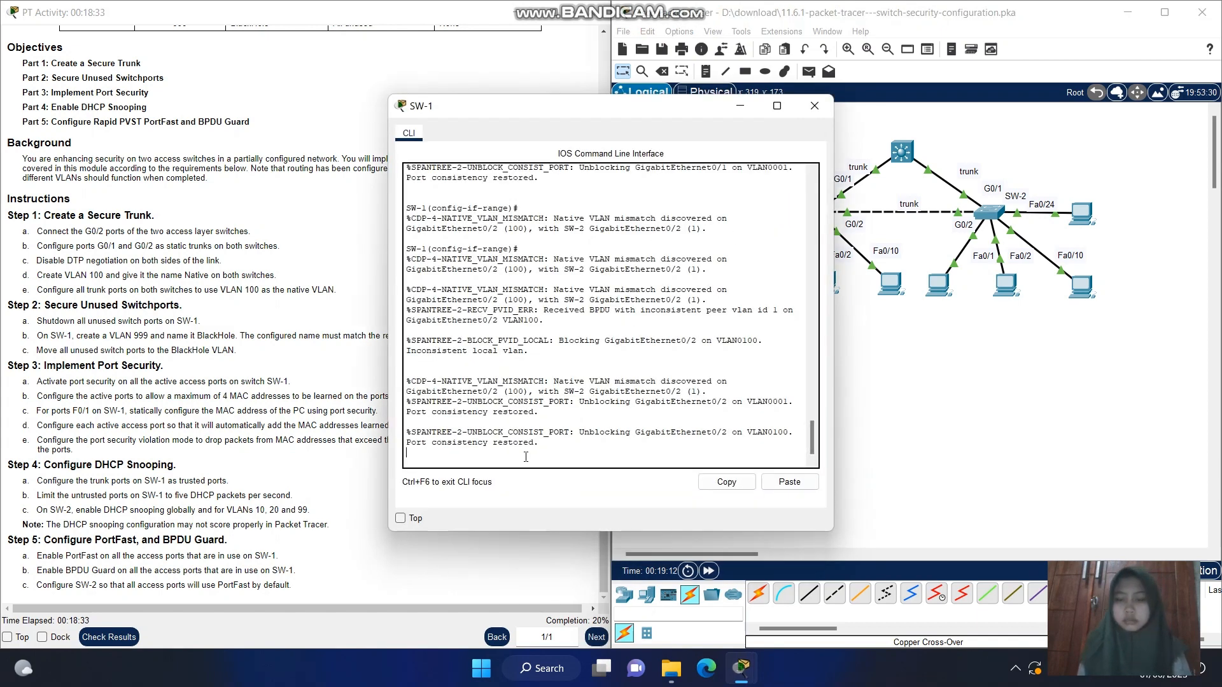
key("Return")
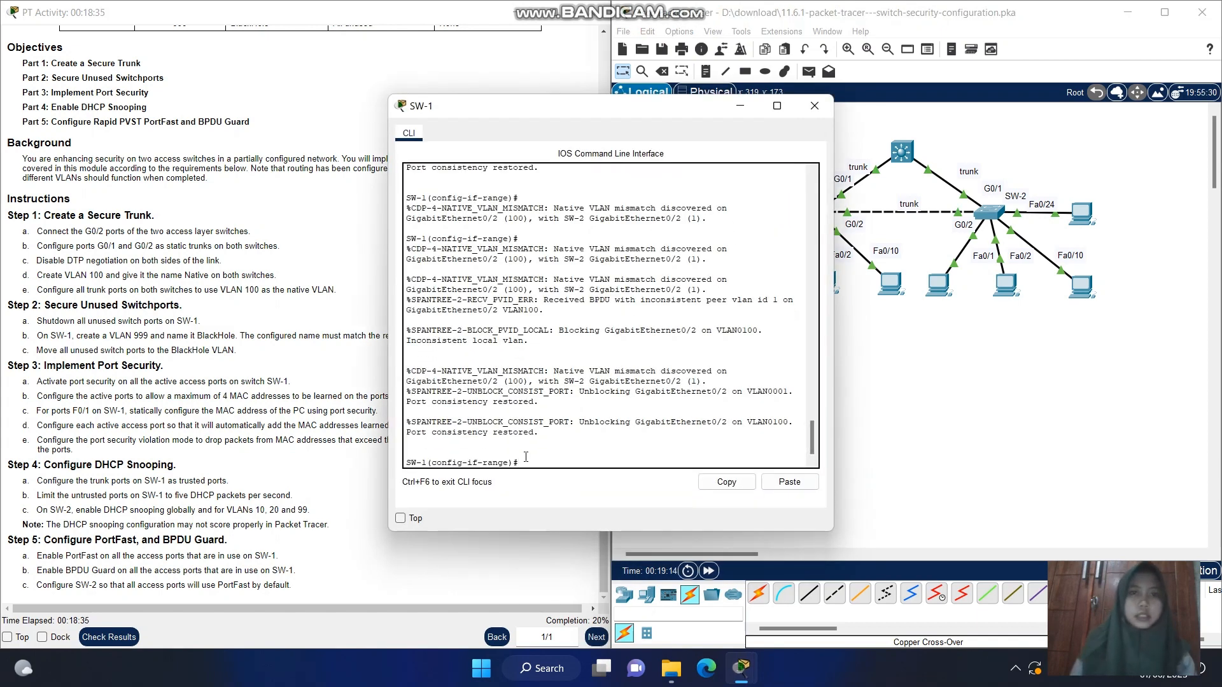
Examine the VLAN table in the activity instructions for SW-1's port memberships, keeping SW-1's CLI alongside
left_click_drag(605, 114, 851, 126)
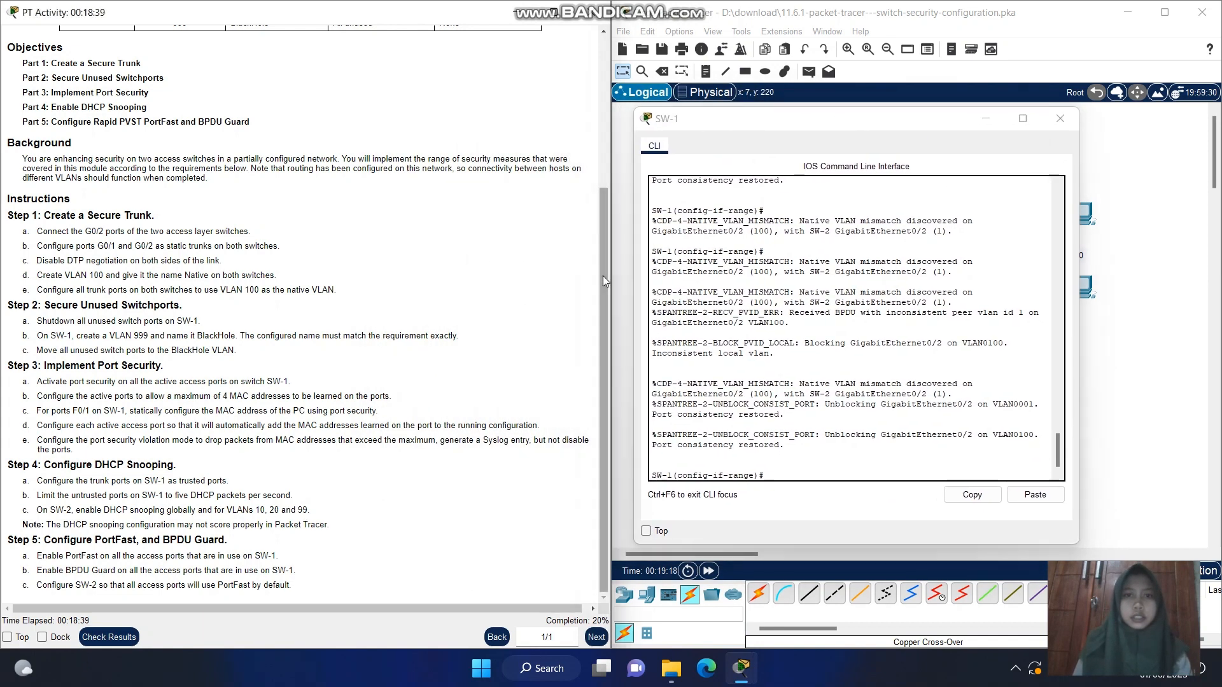
left_click_drag(602, 276, 605, 85)
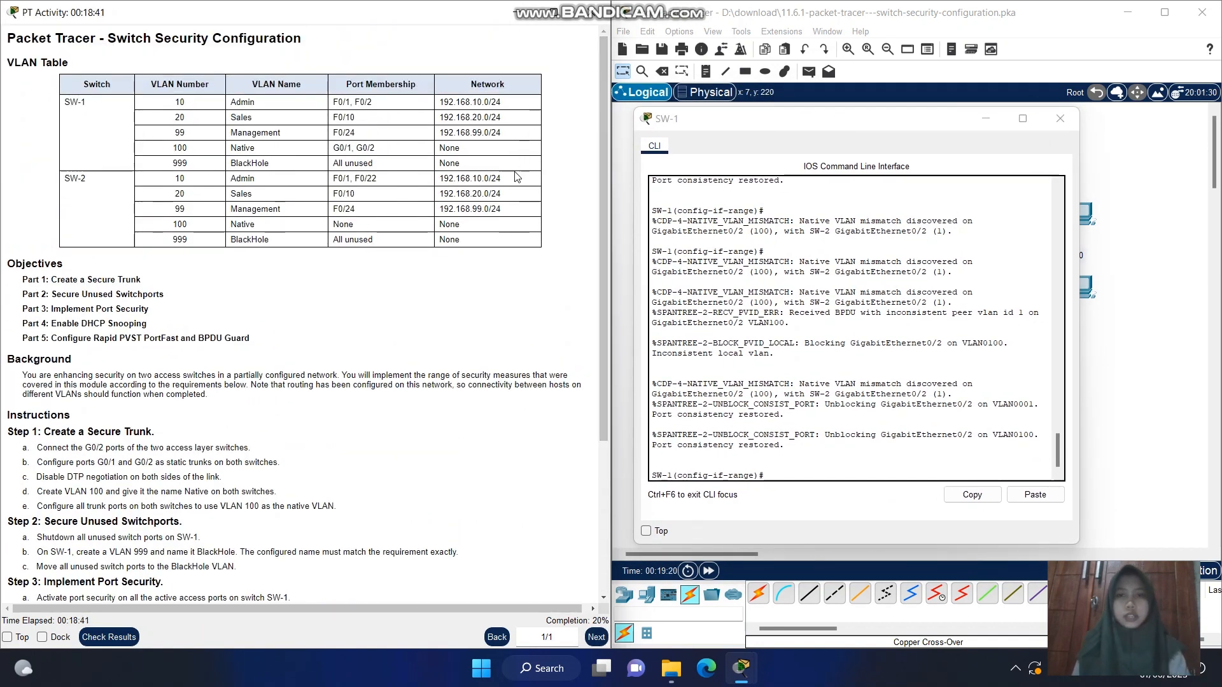
left_click(769, 138)
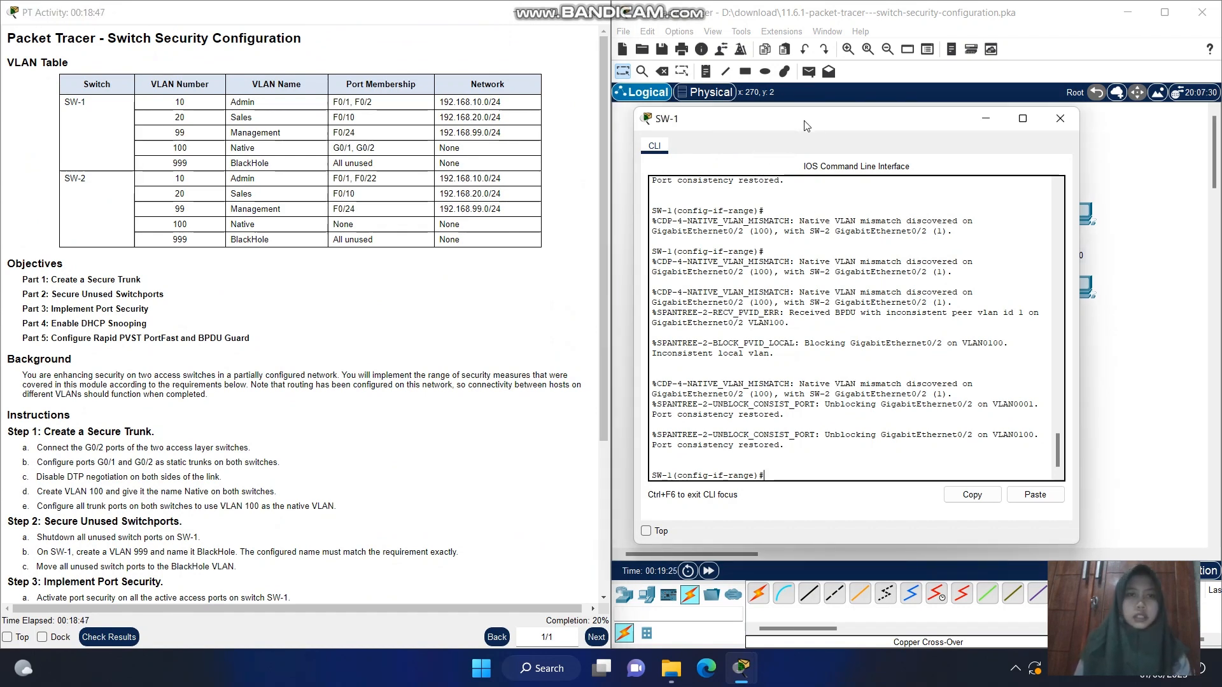
left_click_drag(805, 125, 756, 130)
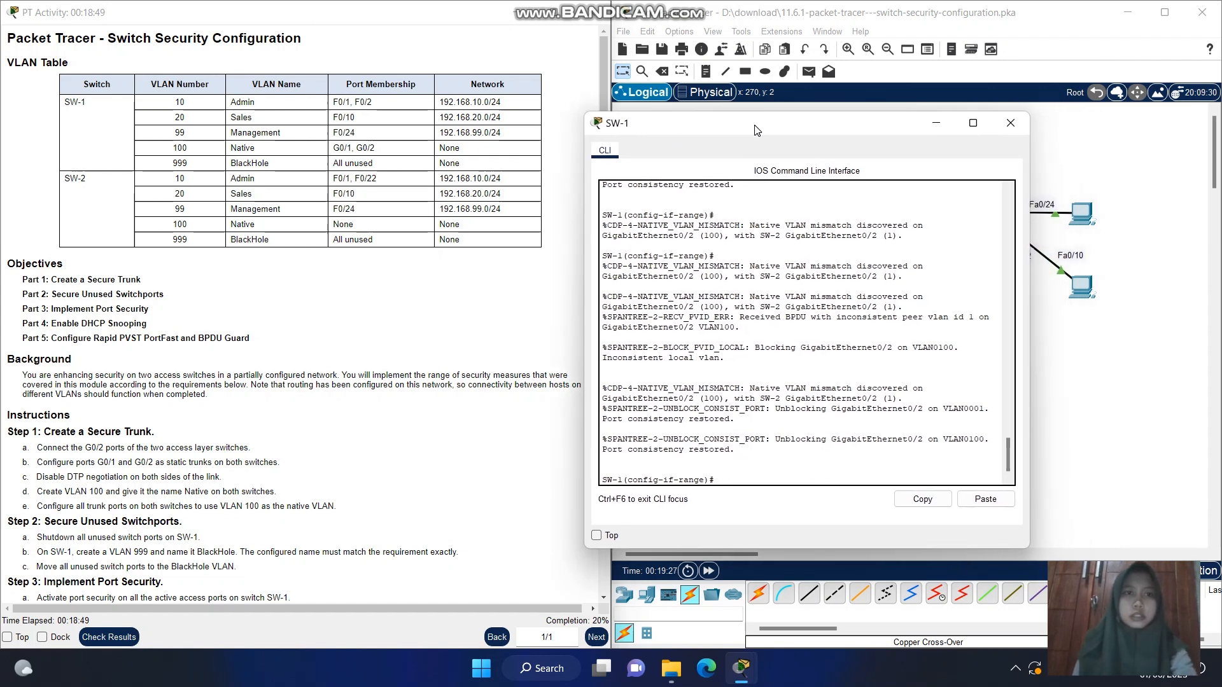
left_click_drag(757, 130, 757, 131)
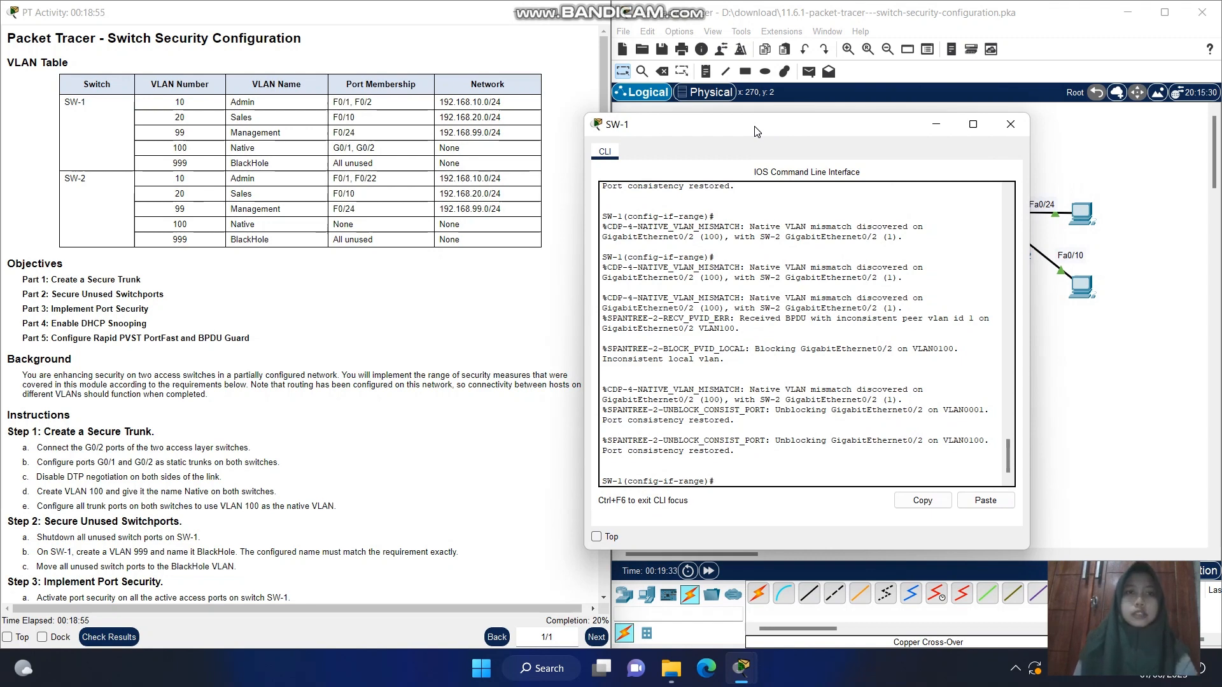
left_click_drag(757, 131, 628, 99)
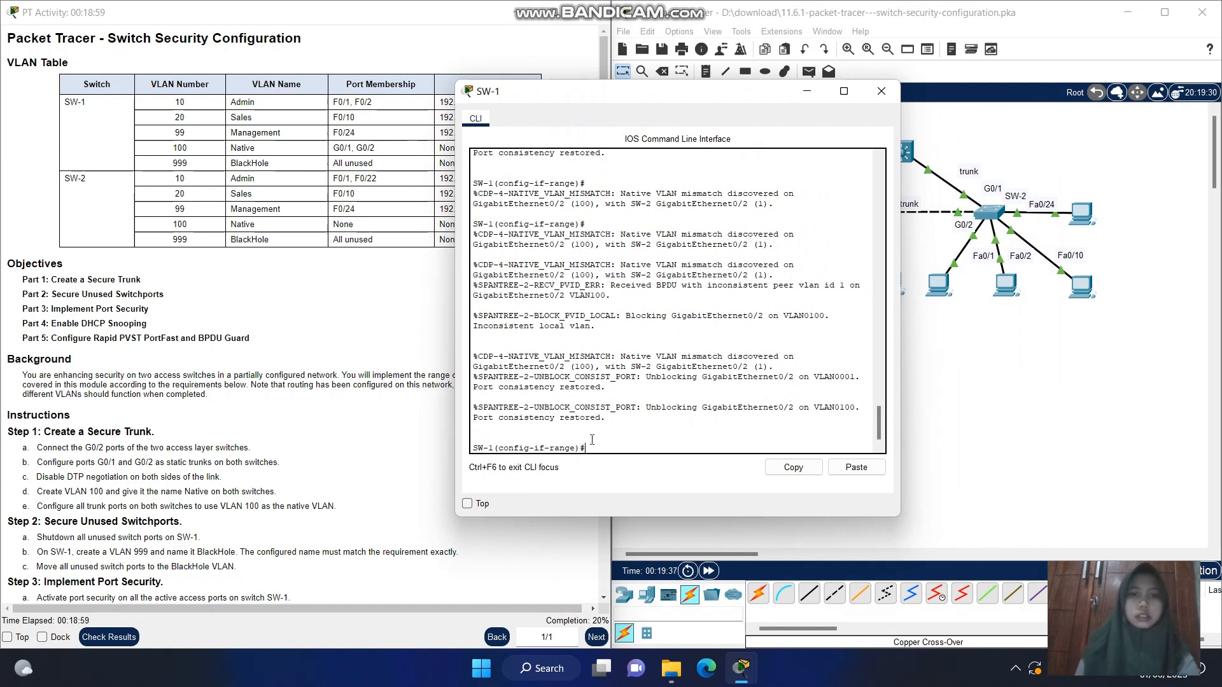
Select SW-1's unused ports for configuration with interface range f0/3-9, f0/11-23
type("nte")
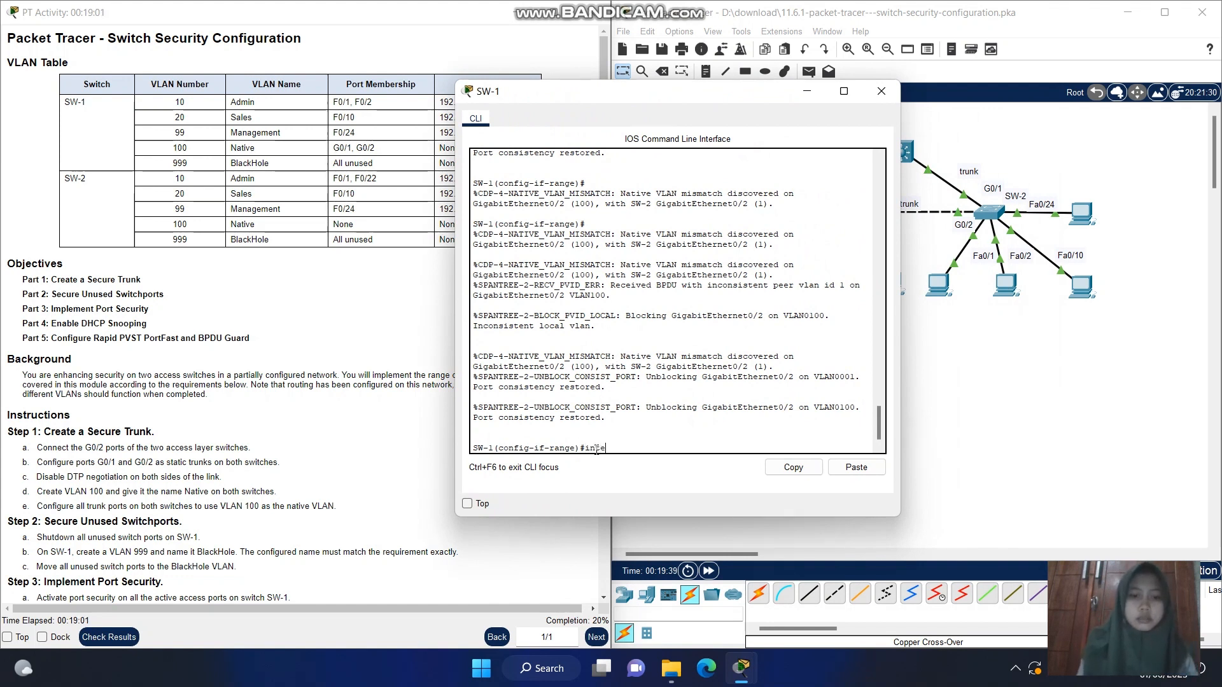
type("rface")
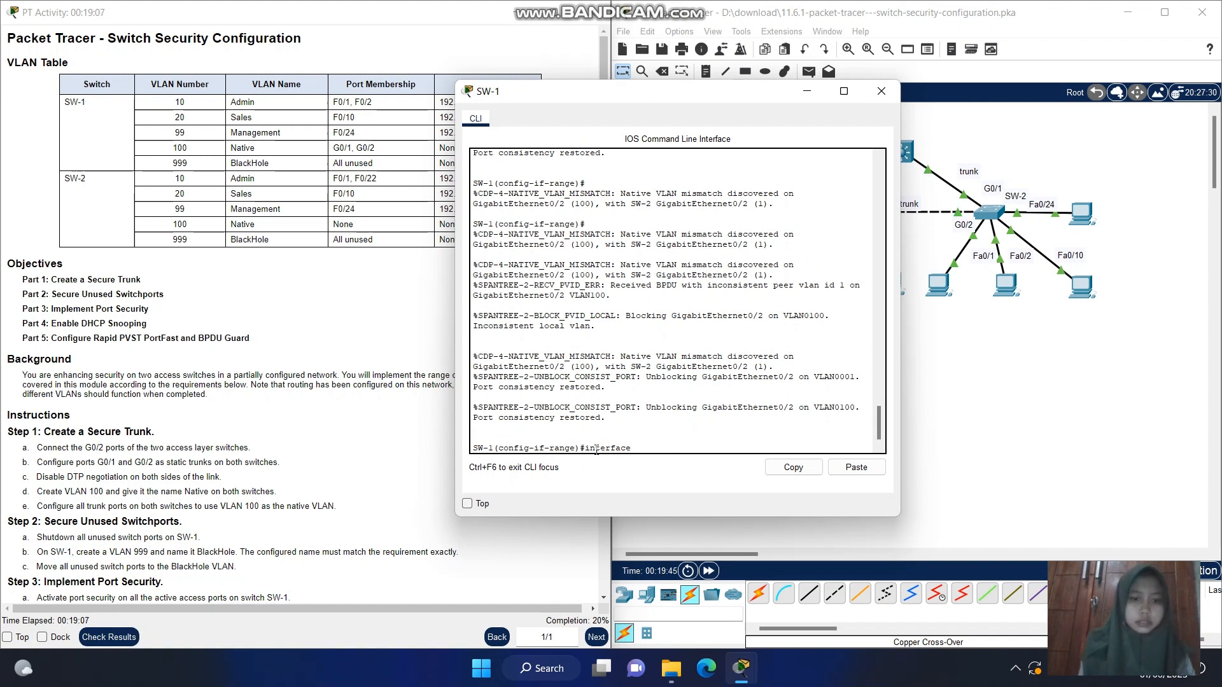
type(" range f0/")
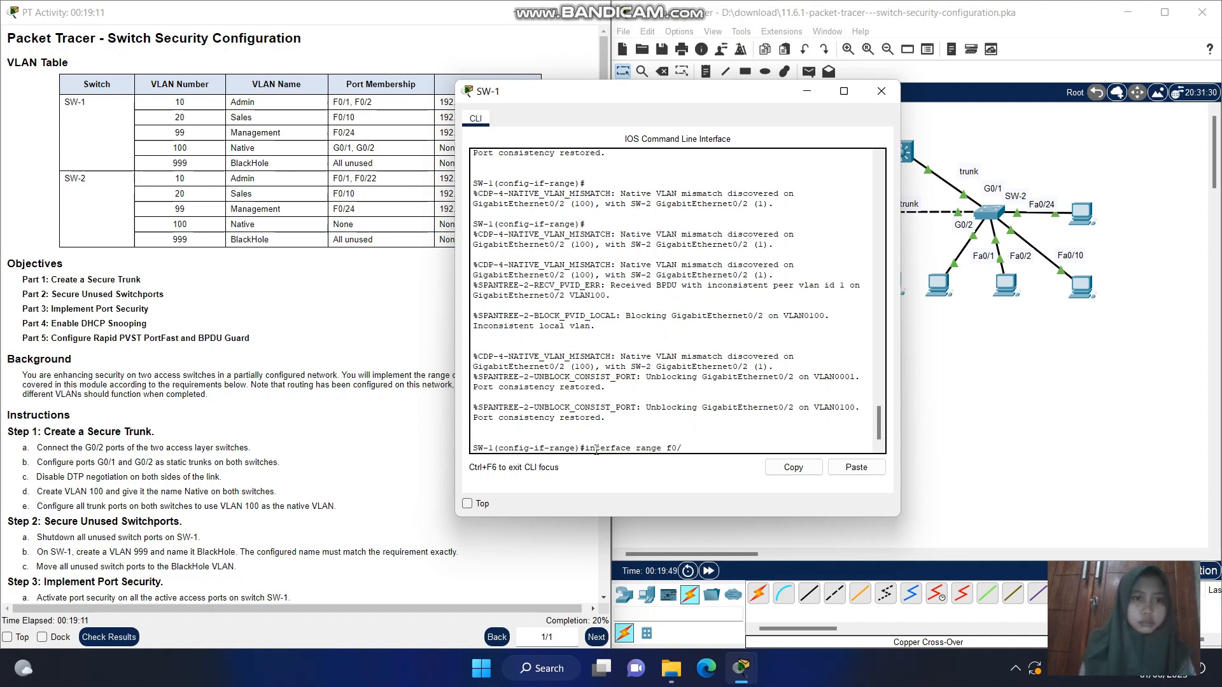
type("11")
key("BackSpace")
key("BackSpace")
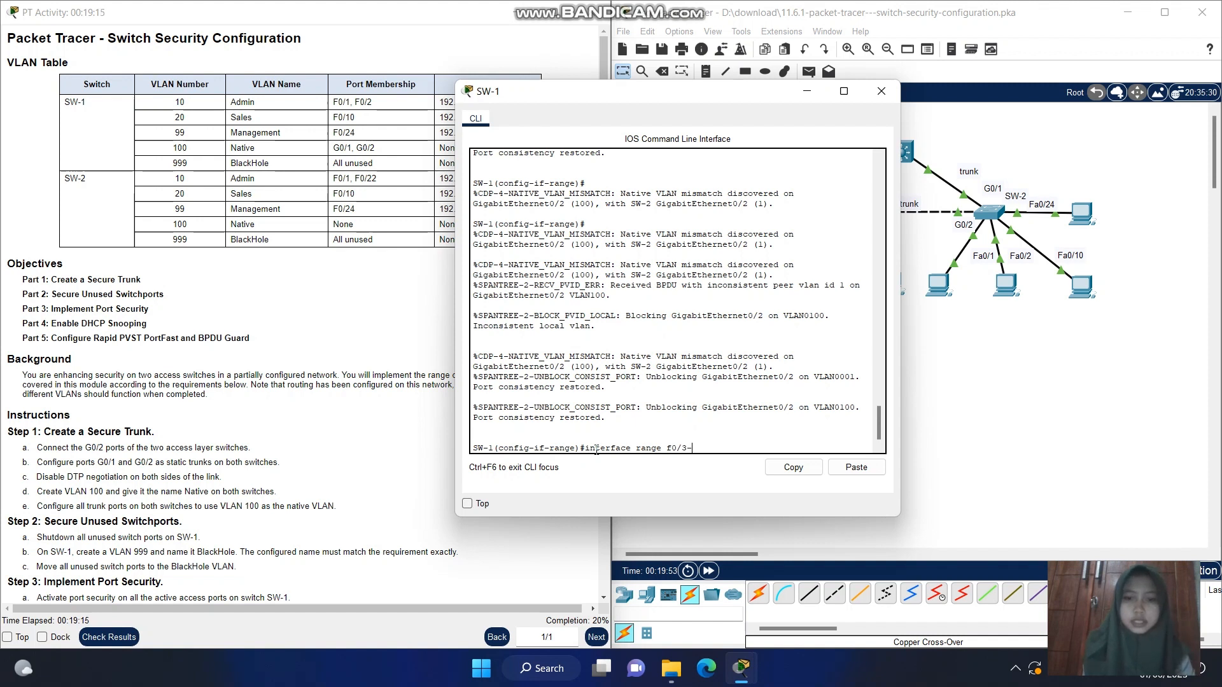
type("3-9, f0")
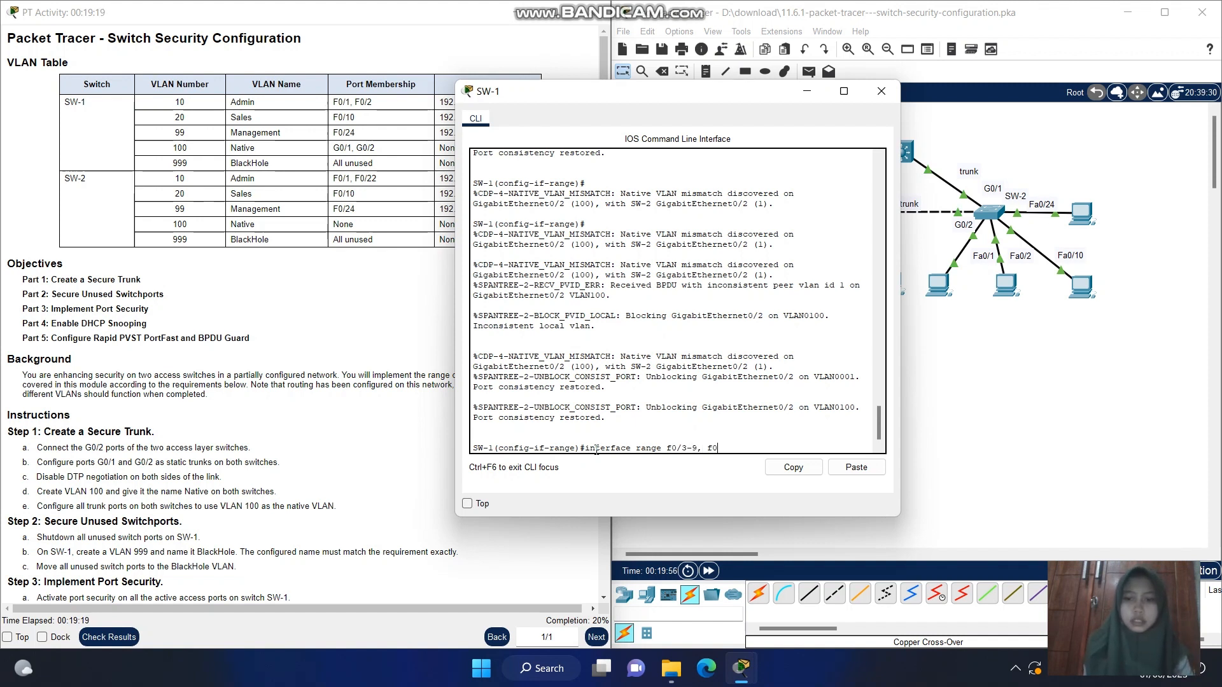
type("/11")
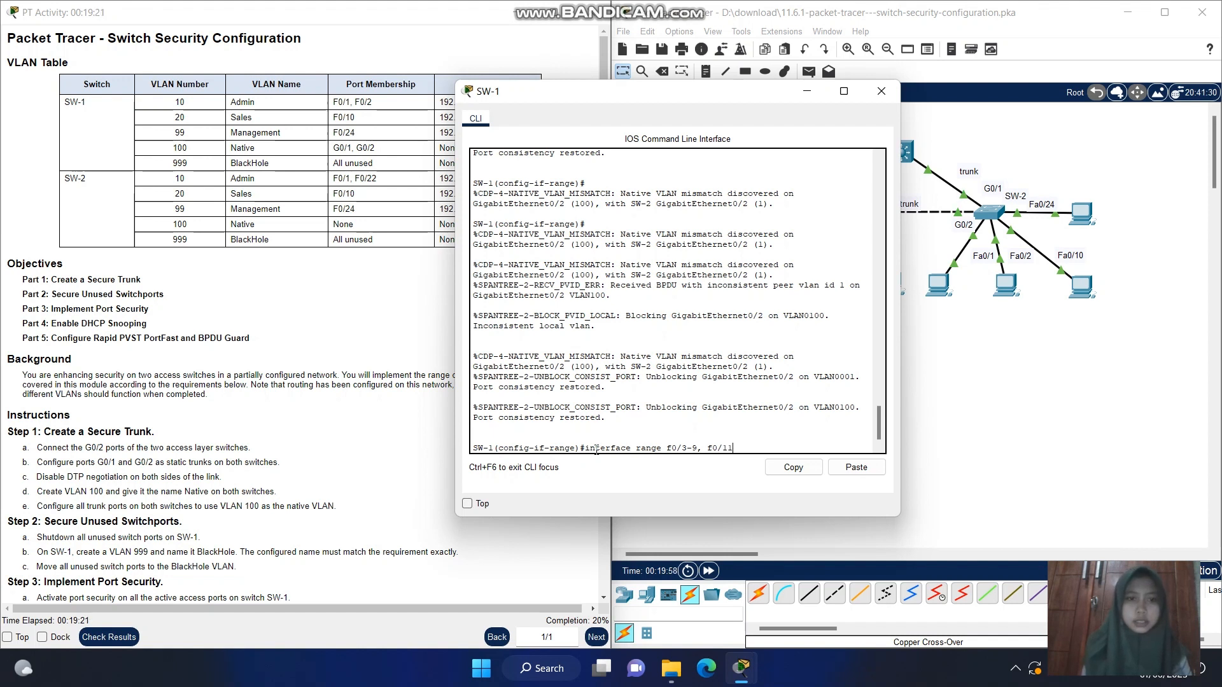
type("-23")
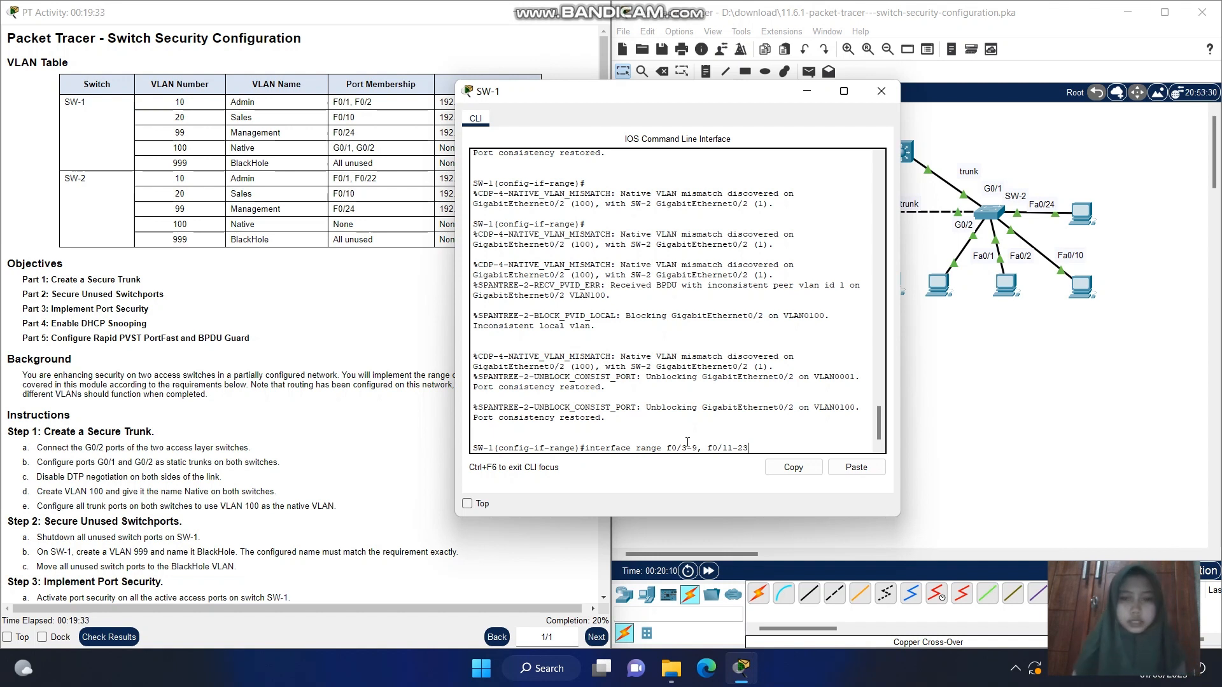
key("Return")
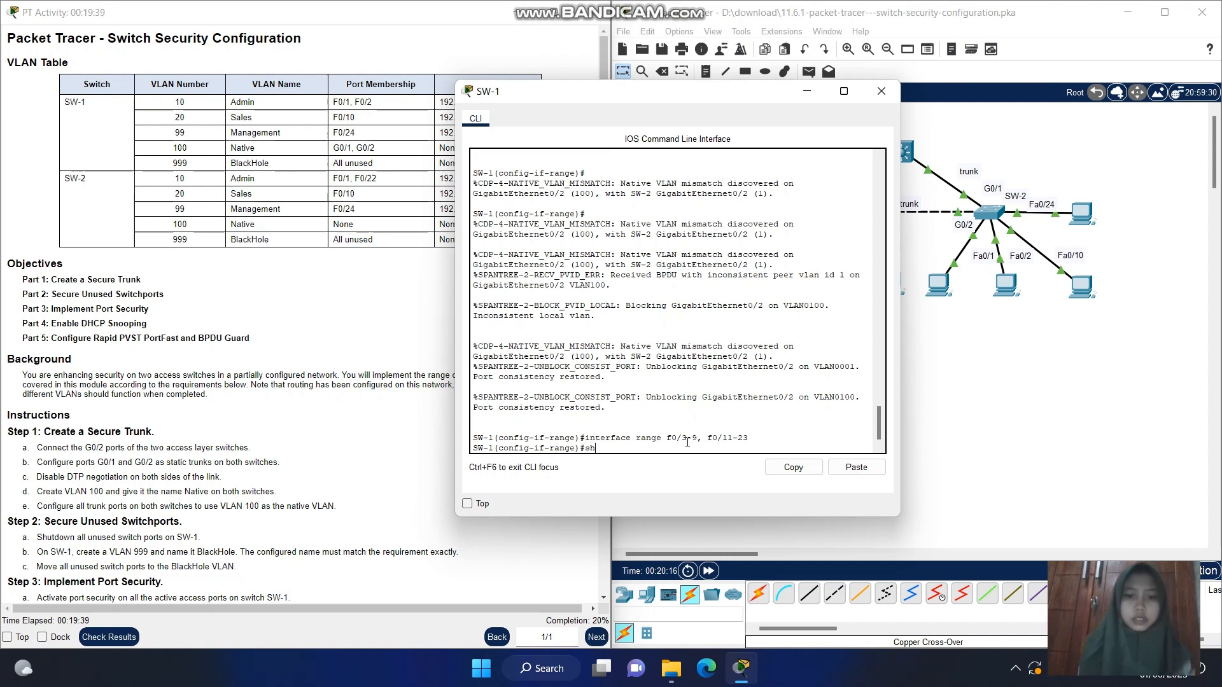
left_click(1013, 668)
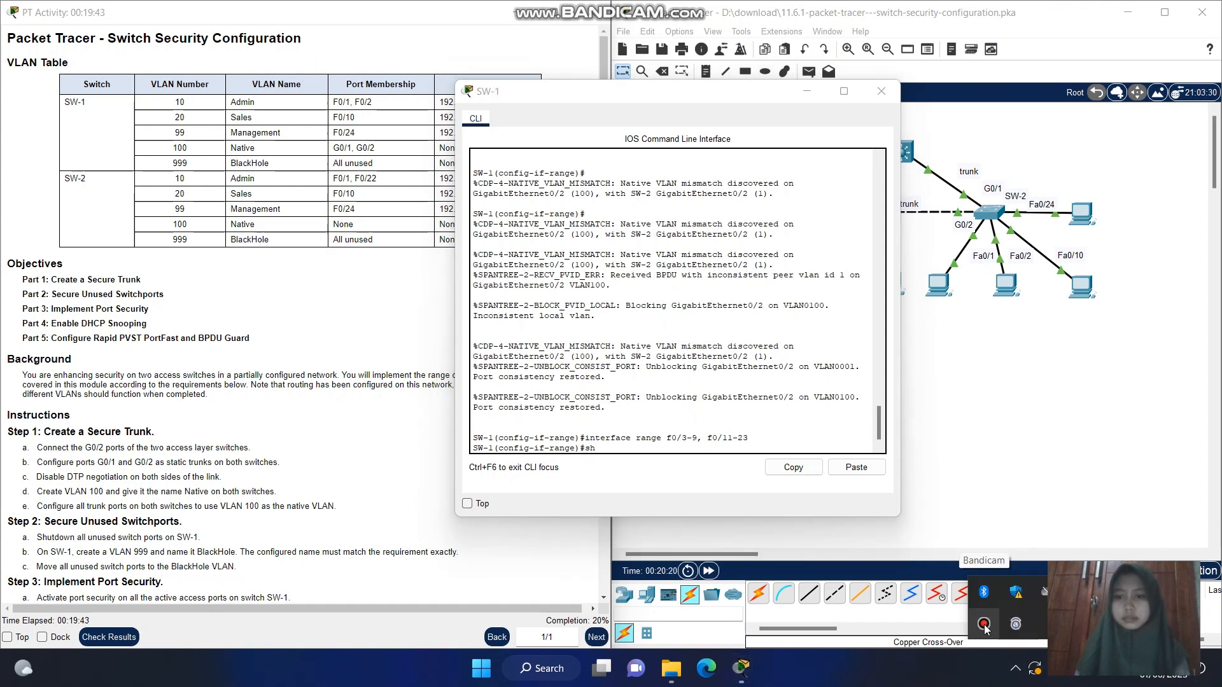
left_click(984, 627)
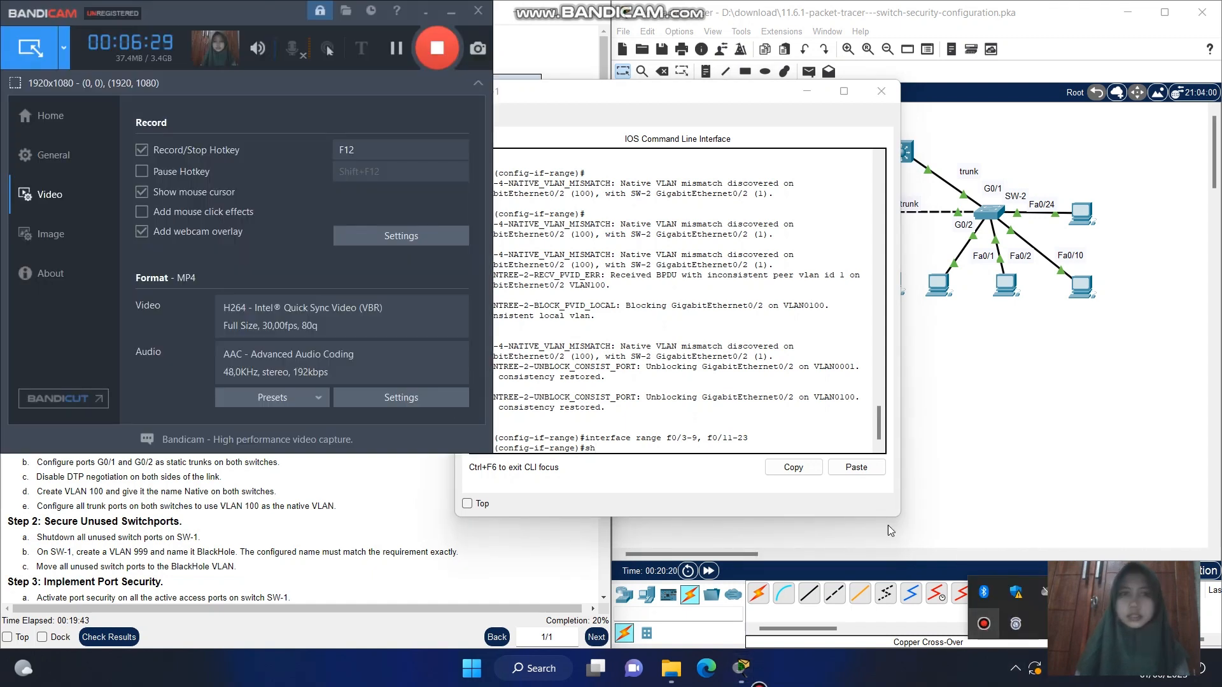
left_click(396, 51)
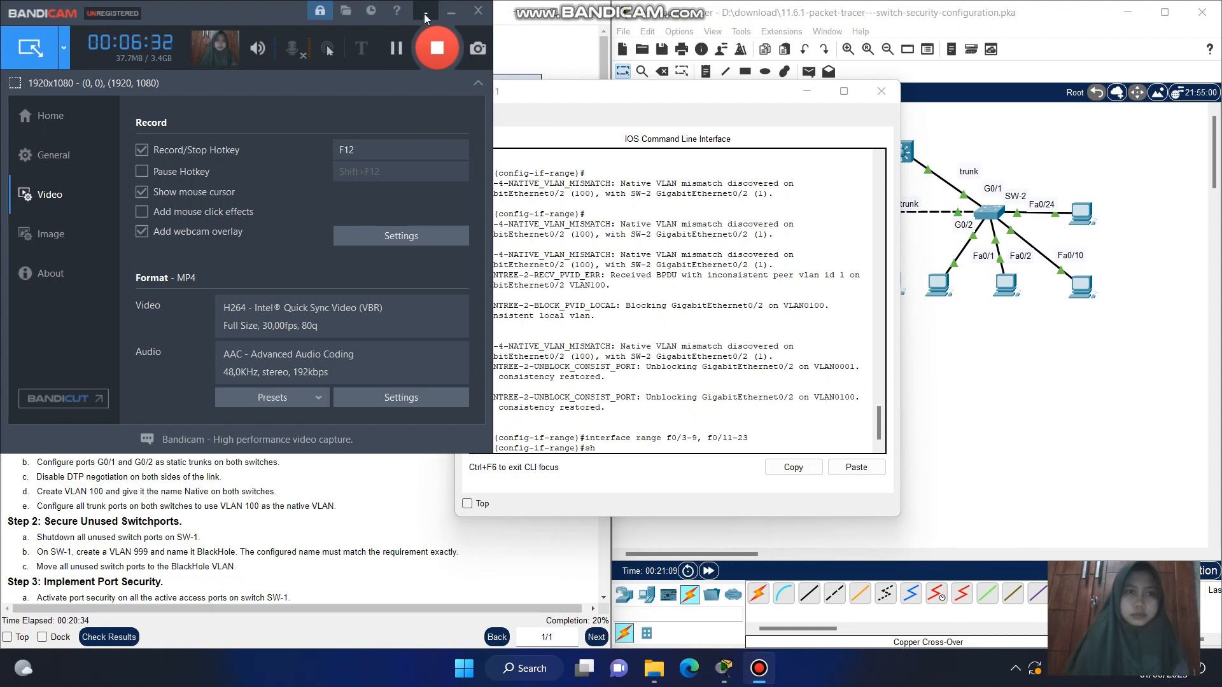
left_click(426, 11)
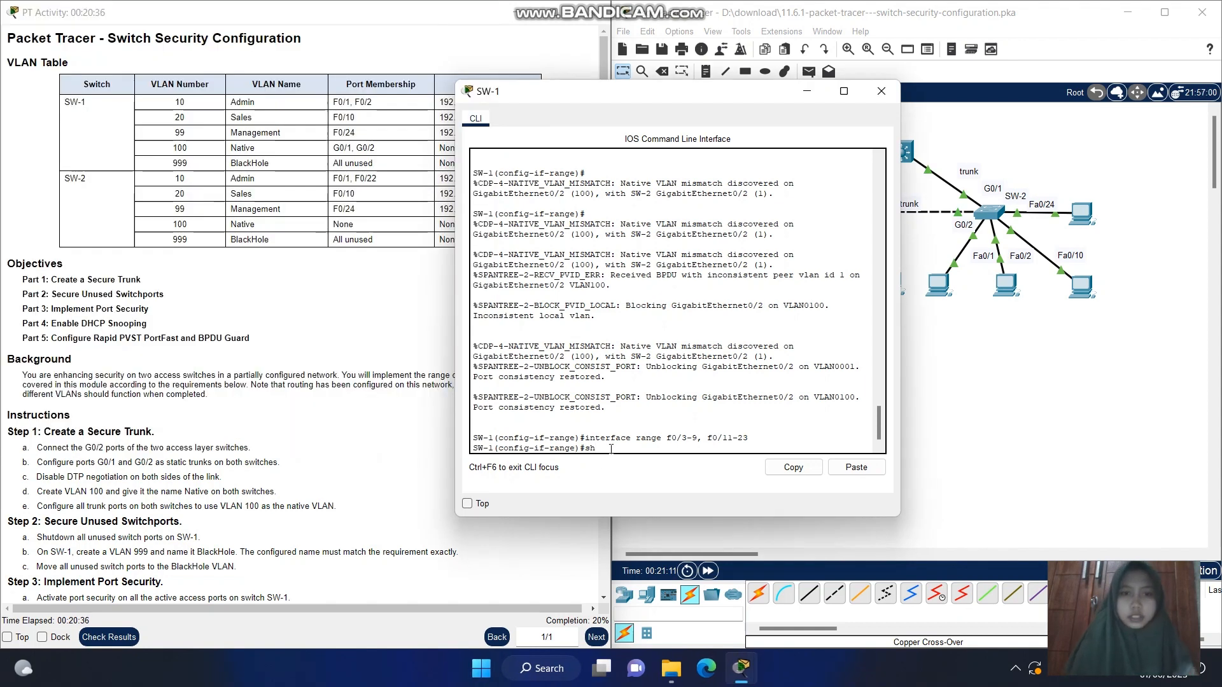
Shut down the selected unused ports on SW-1 with shutdown and exit to global configuration mode
type("u")
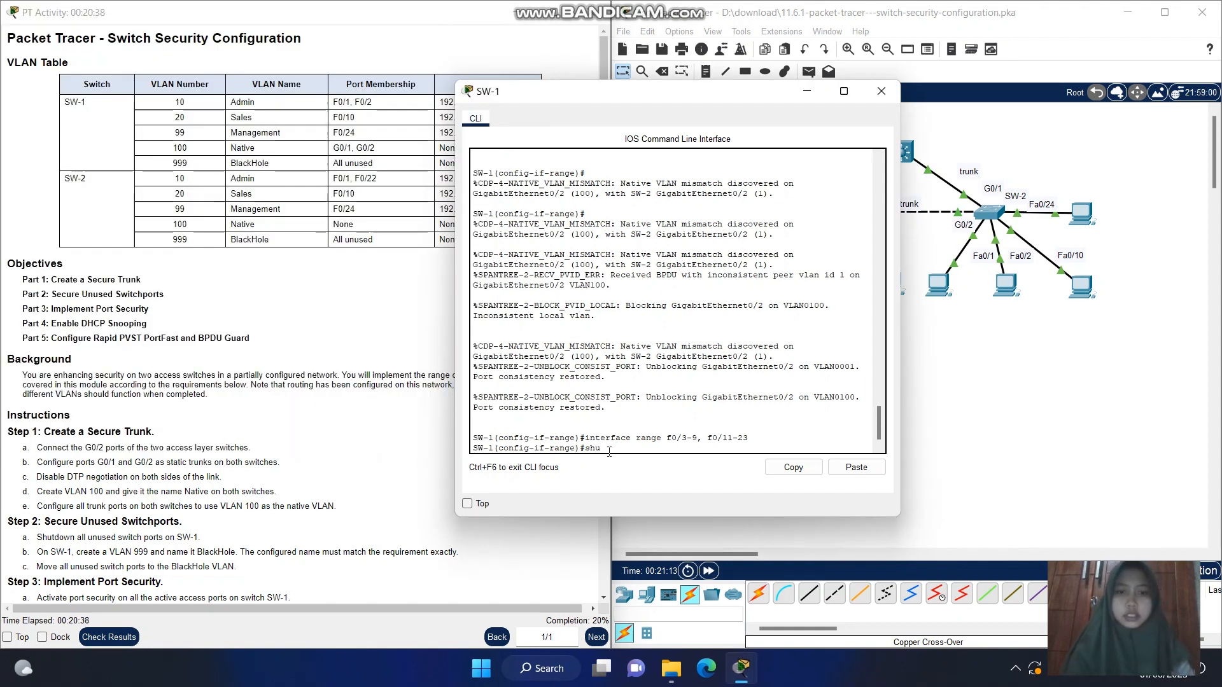
type("tdown")
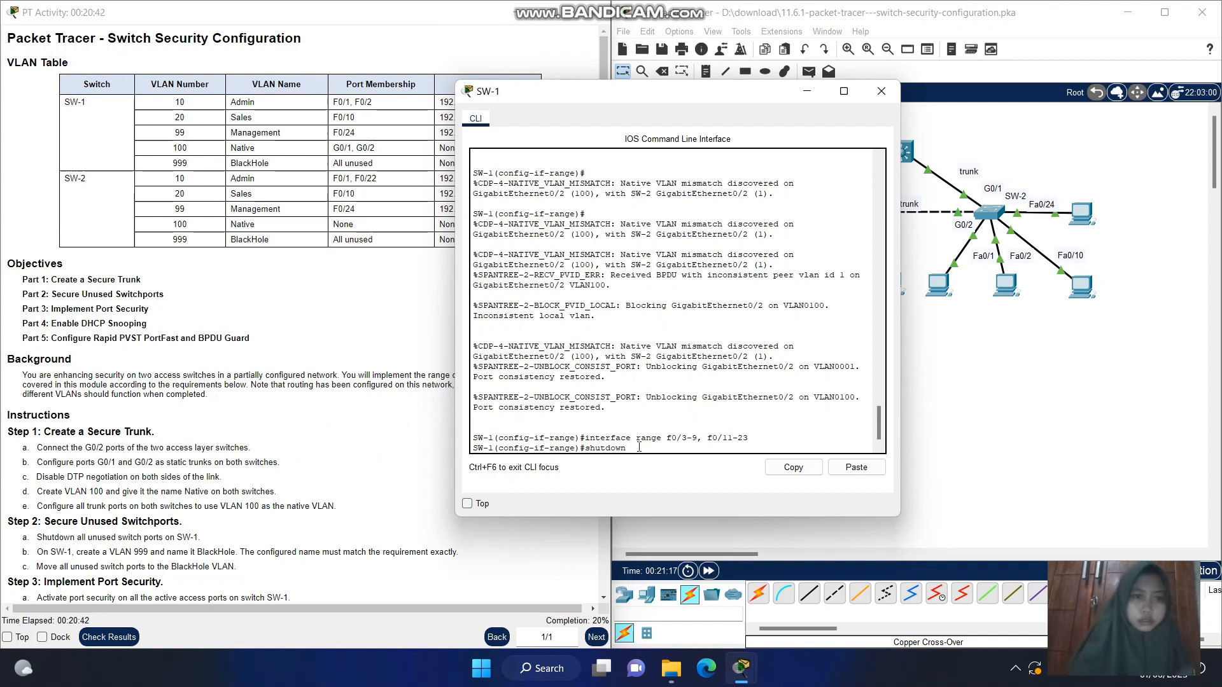
key("Return")
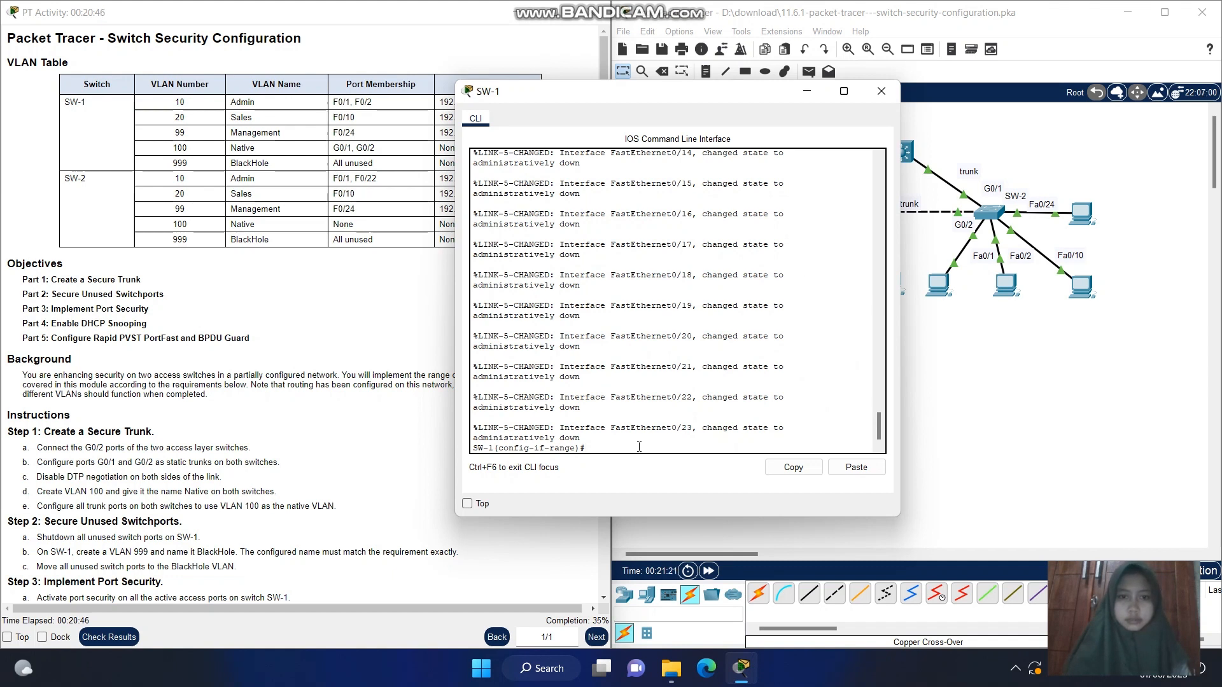
key("Return")
type("exit")
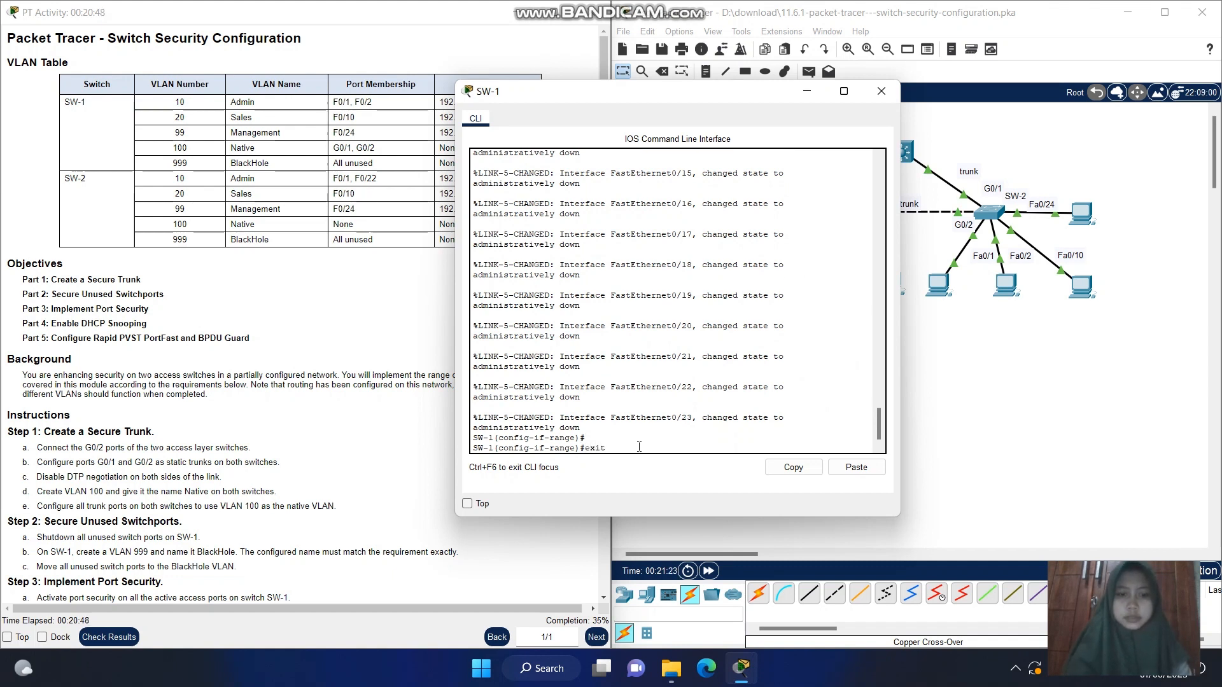
key("Return")
key("Return")
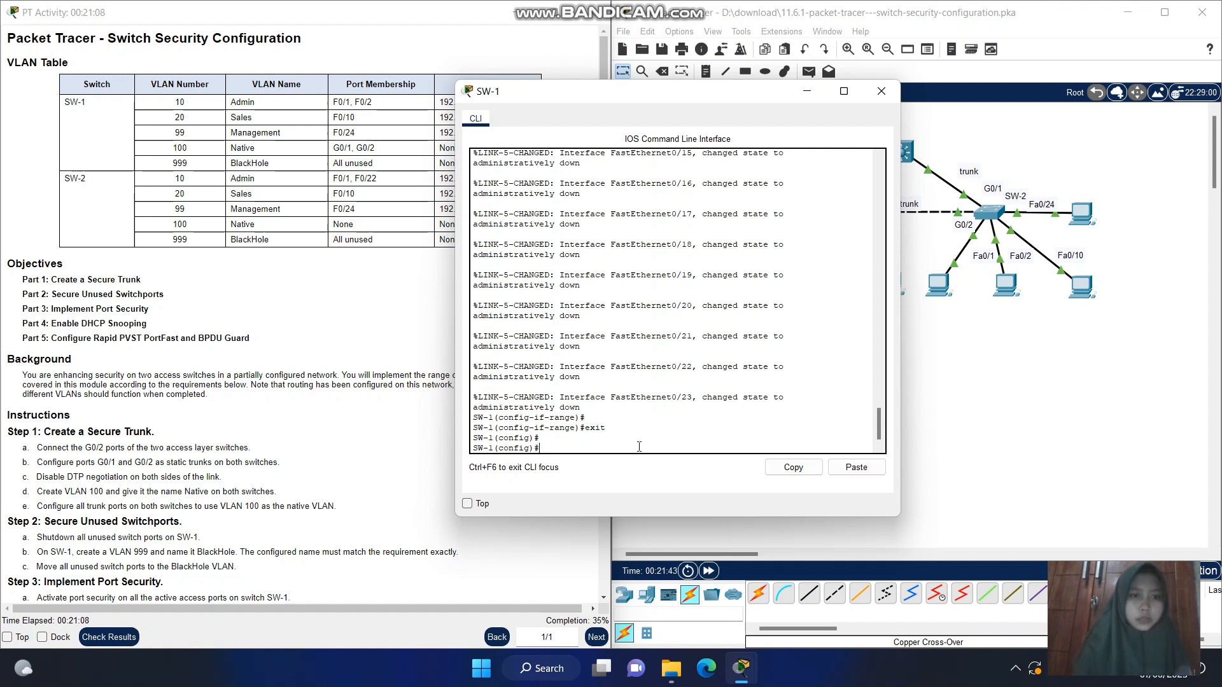
type("v")
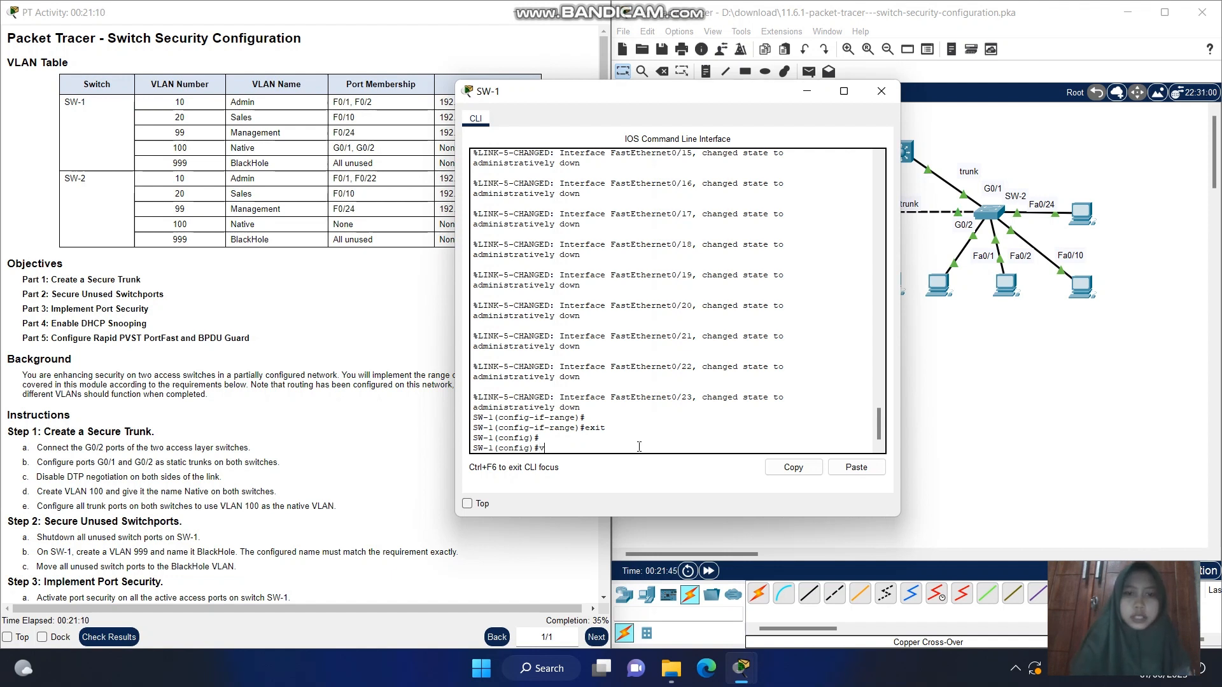
type("lan")
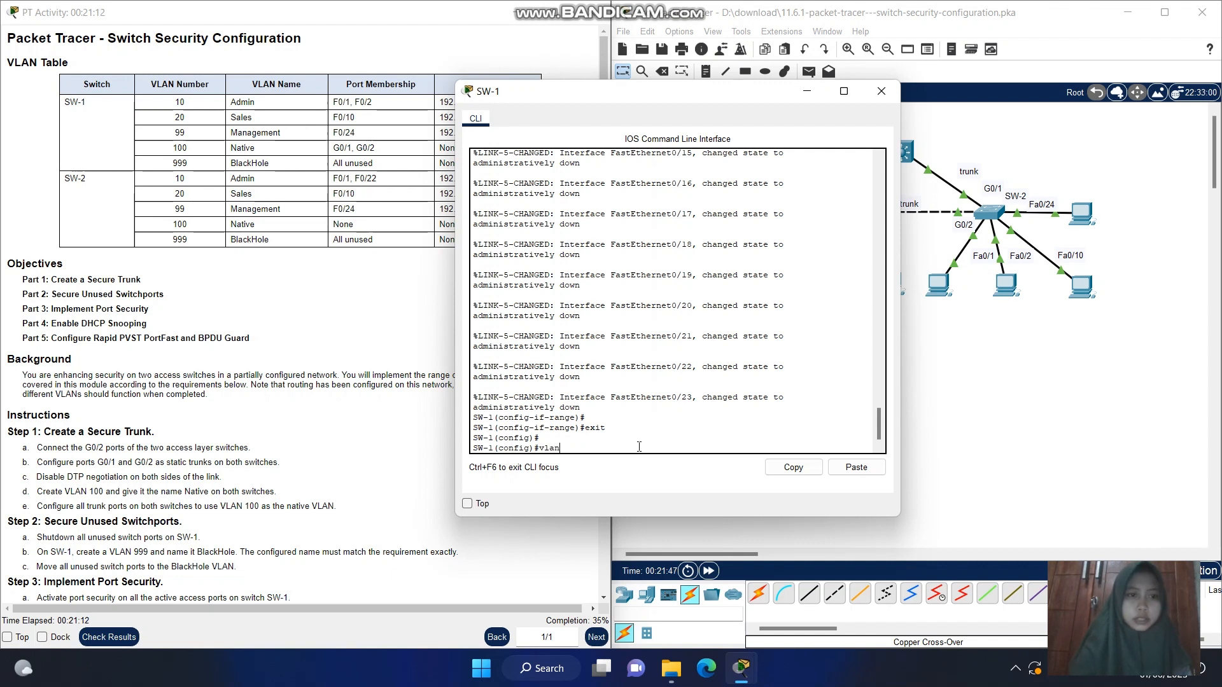
type(" 99")
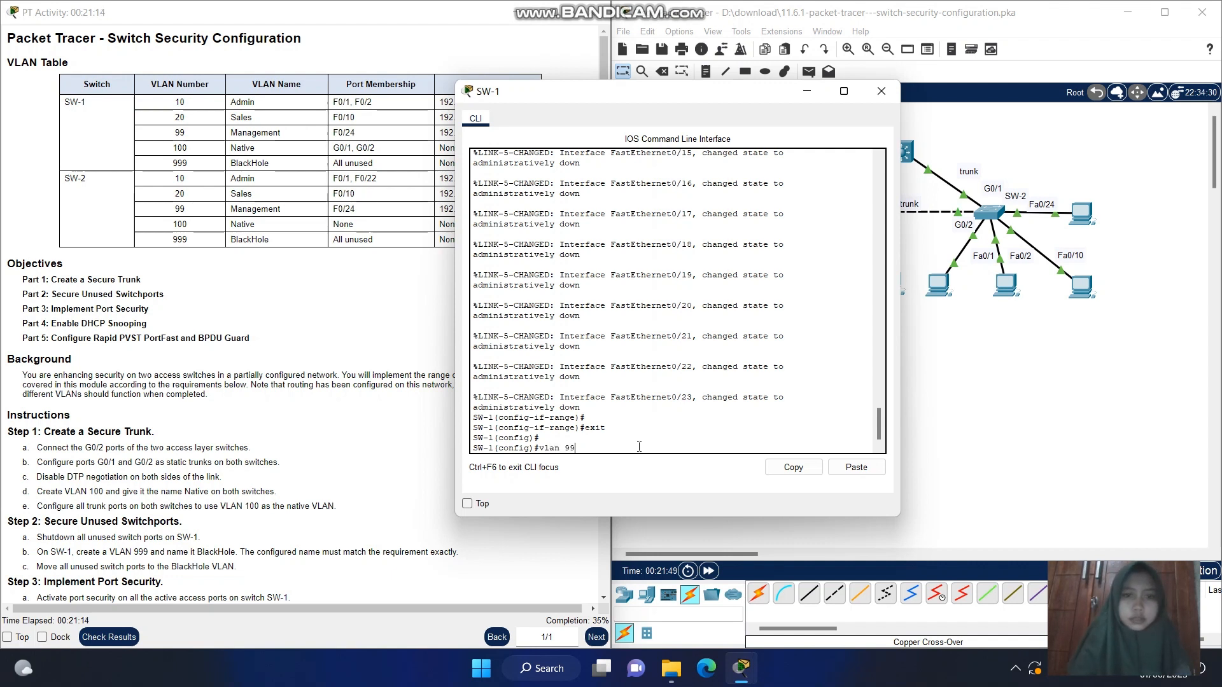
key("Return")
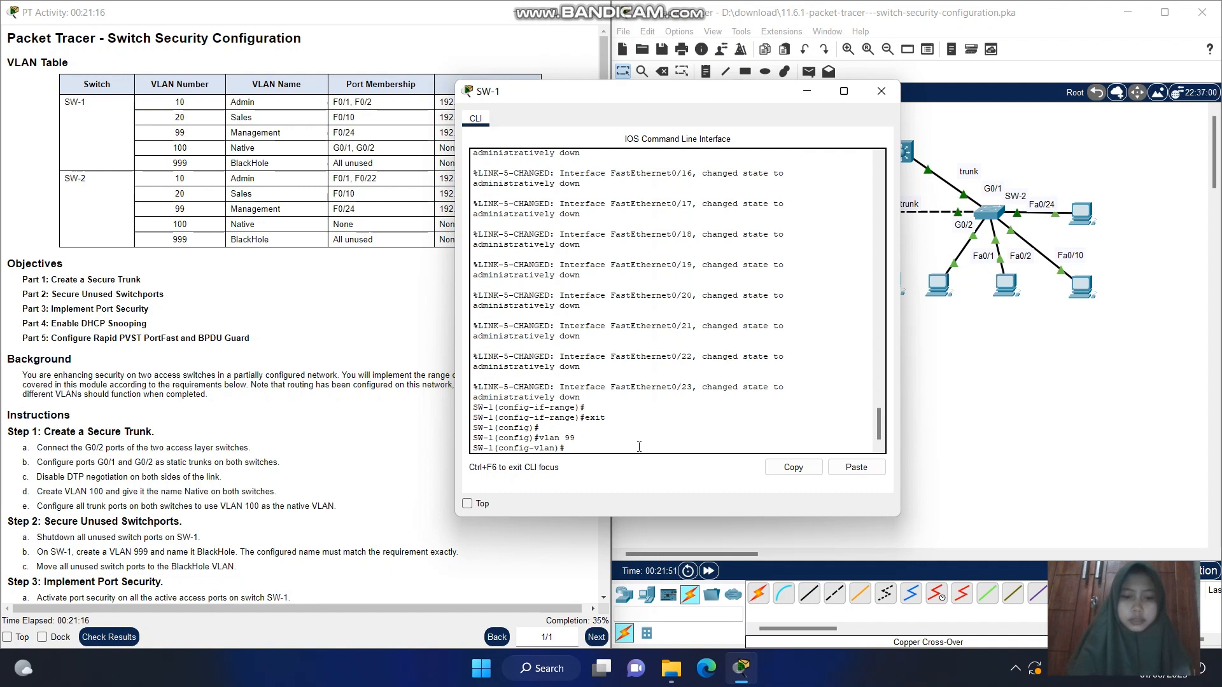
type("exit")
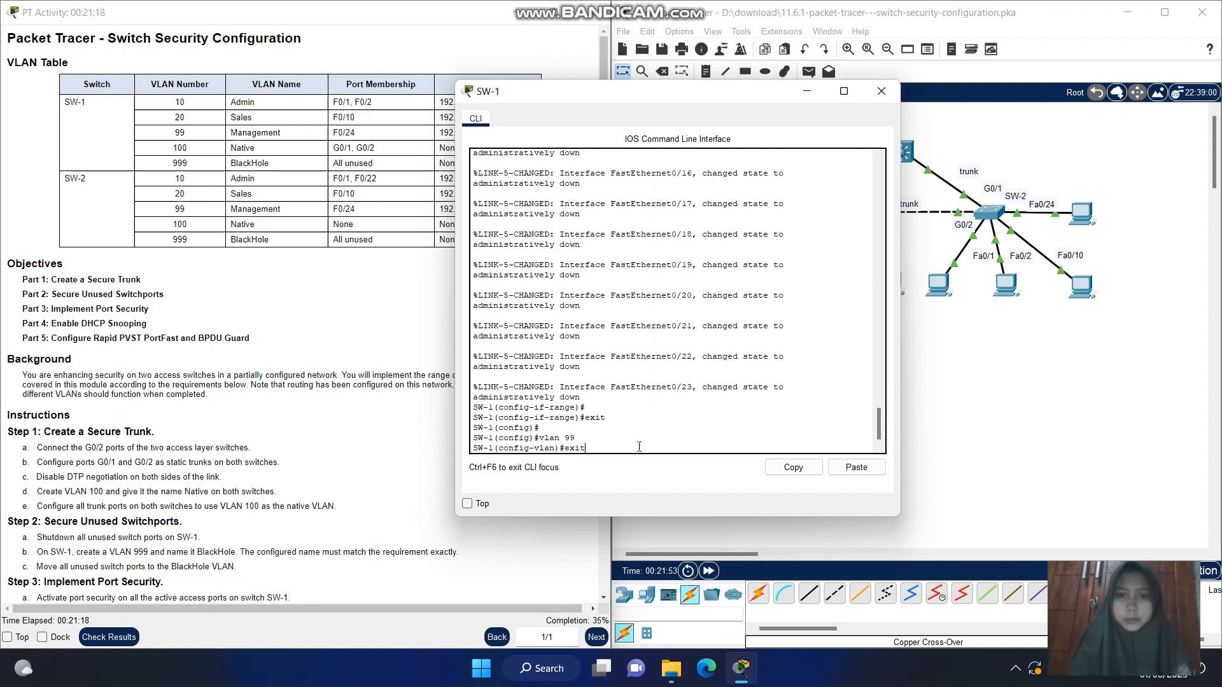
key("Return")
Create VLAN 999 on SW-1, name it BlackHole and exit VLAN configuration mode
type("v")
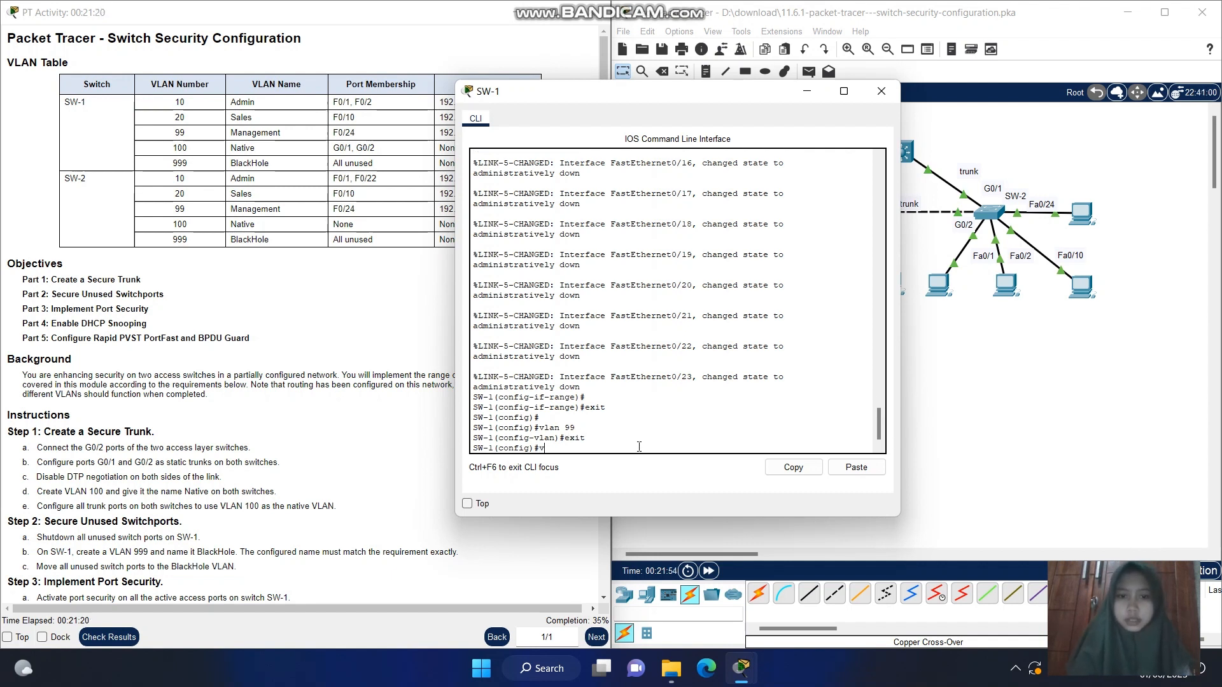
type("lan 9")
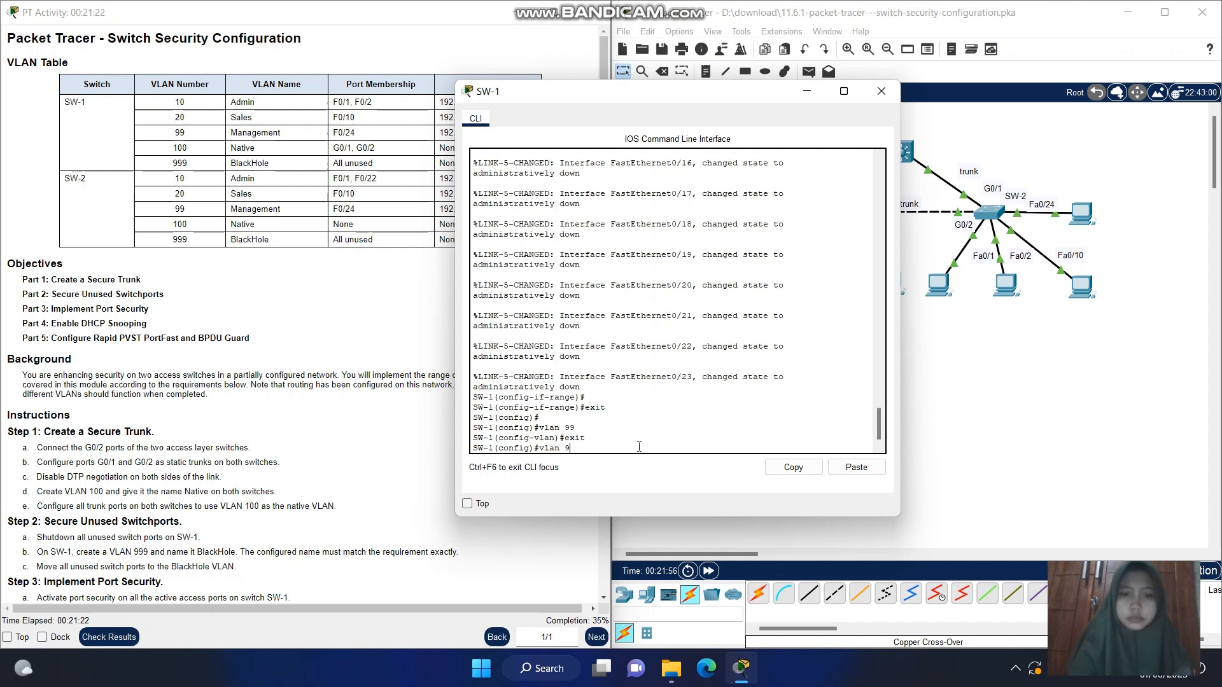
type("99")
key("Return")
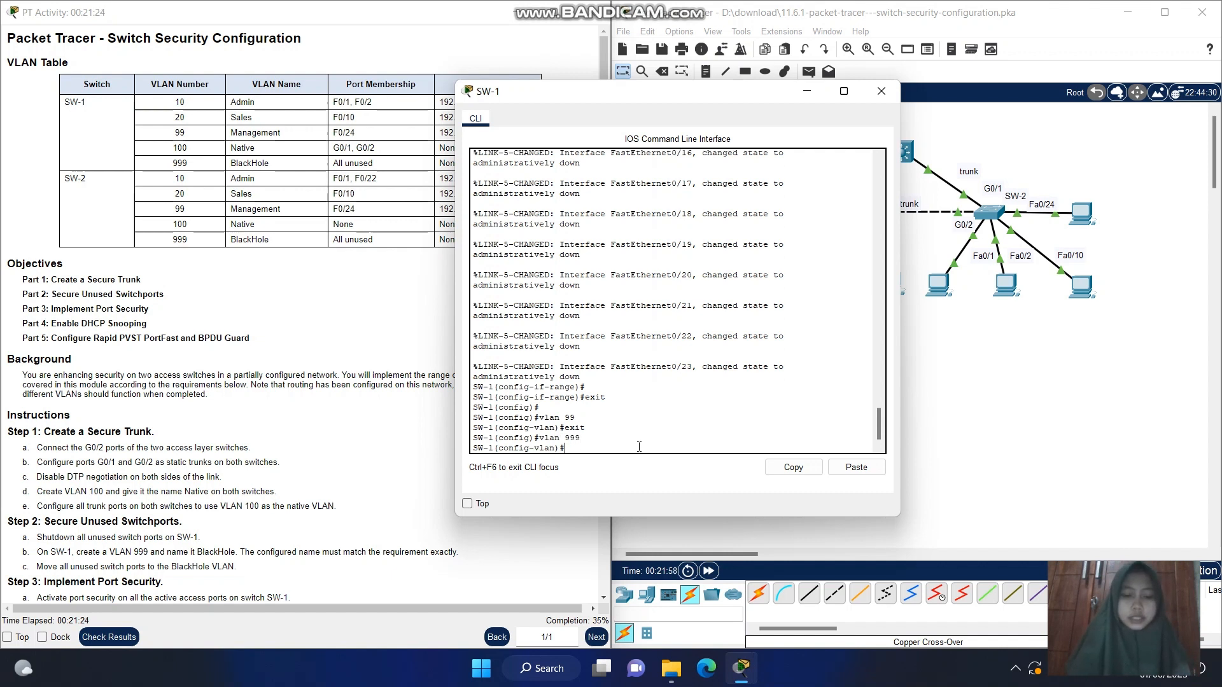
type("name")
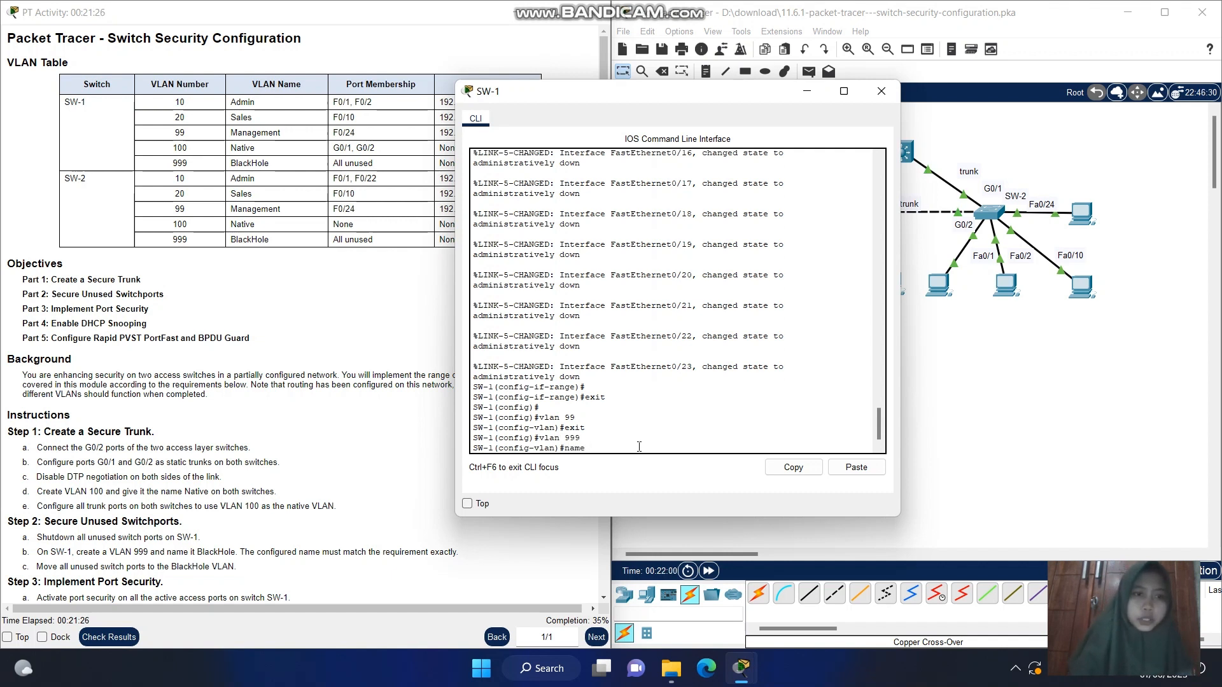
type(" Black")
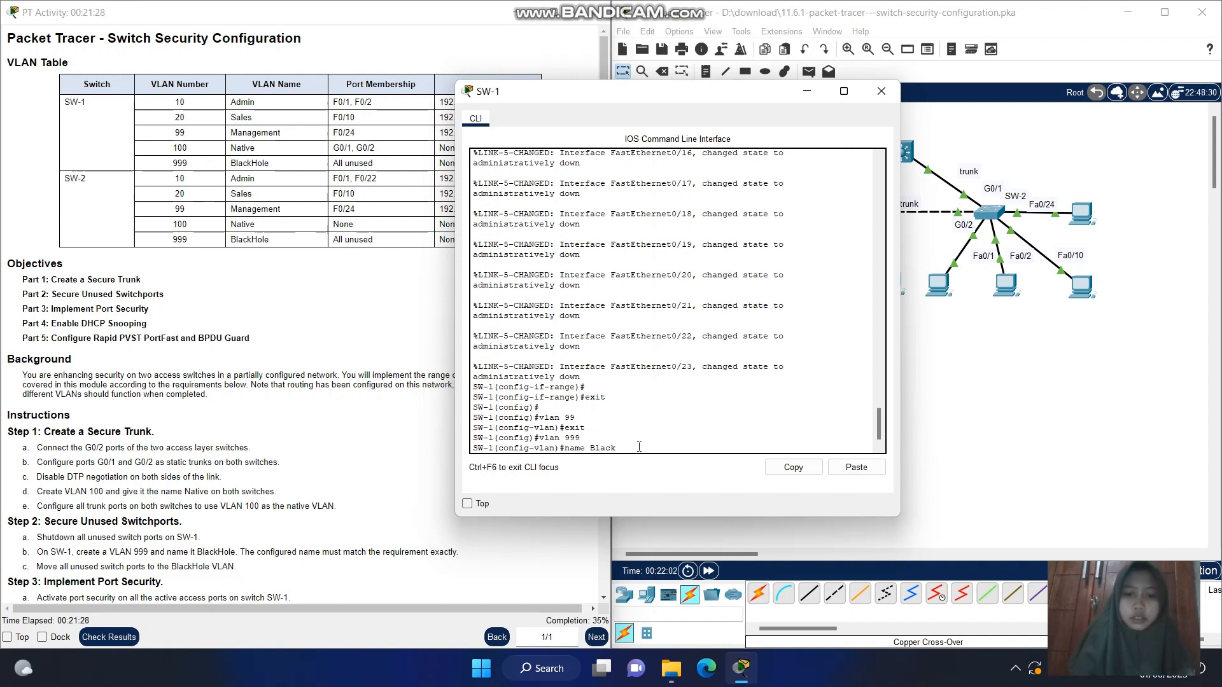
type("Hole")
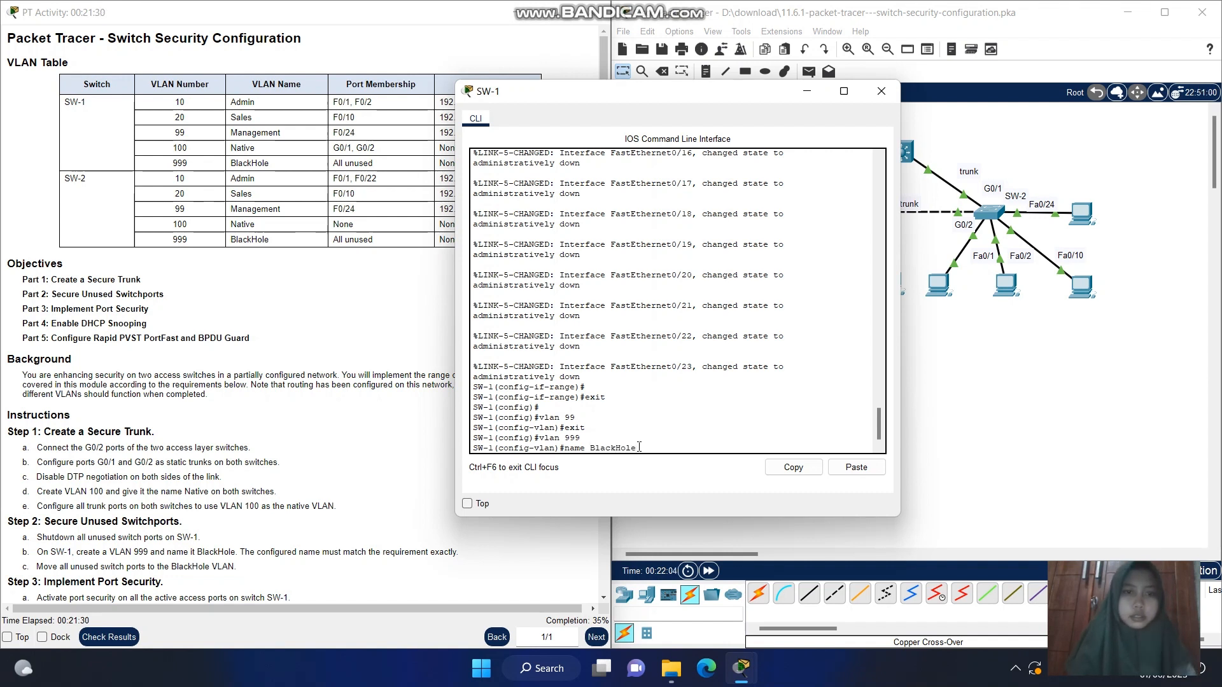
key("Return")
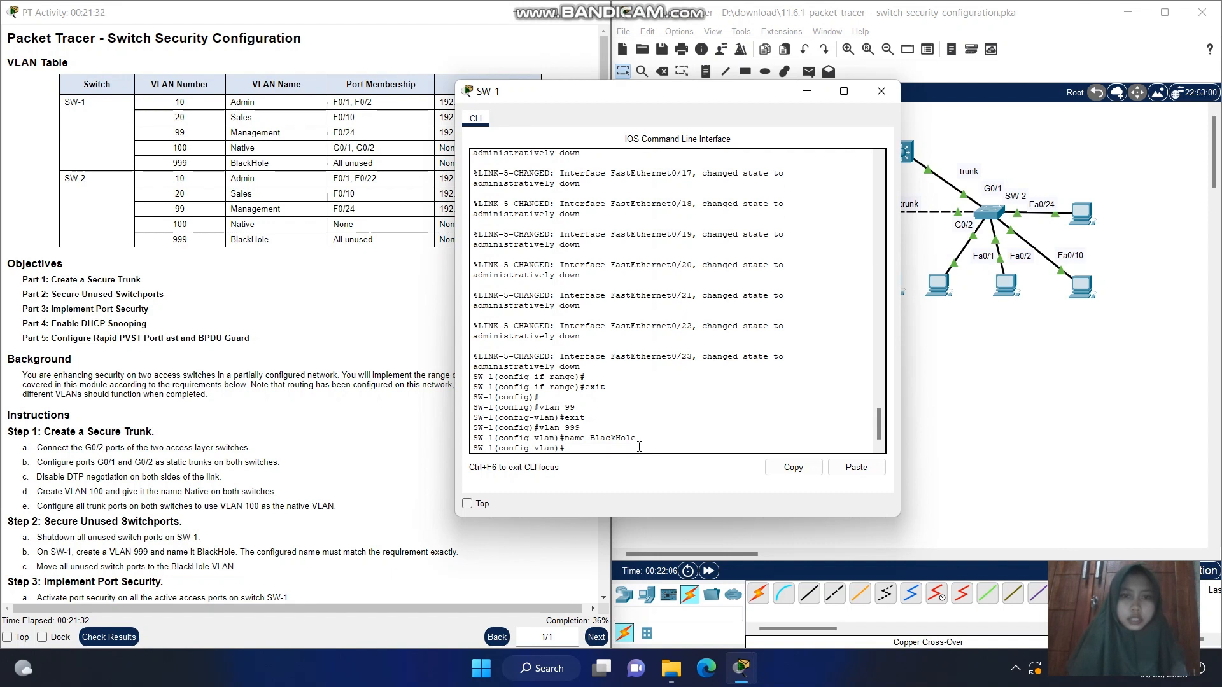
type("exit")
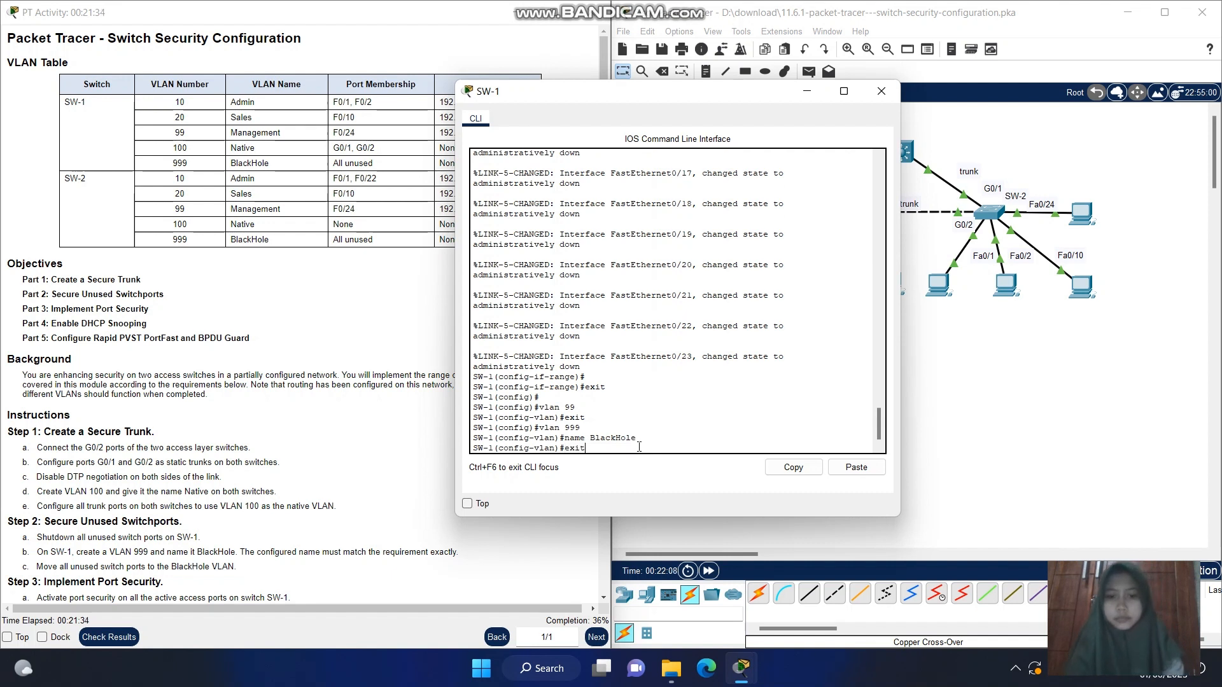
key("Return")
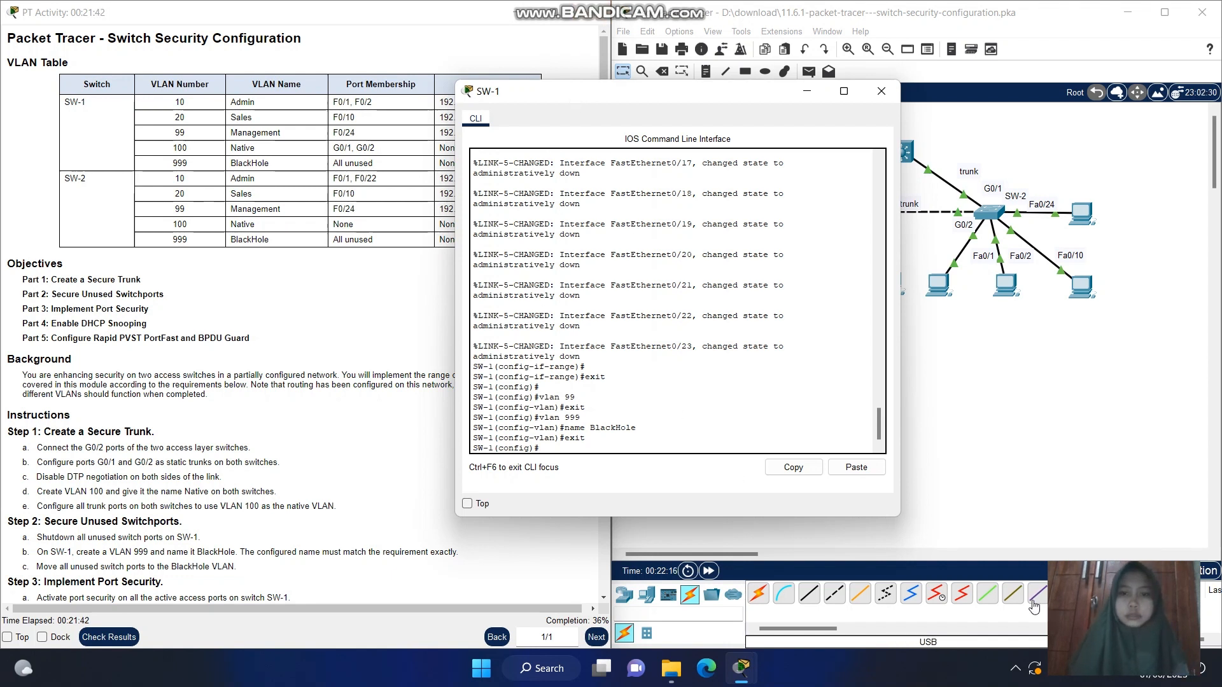
left_click(1014, 674)
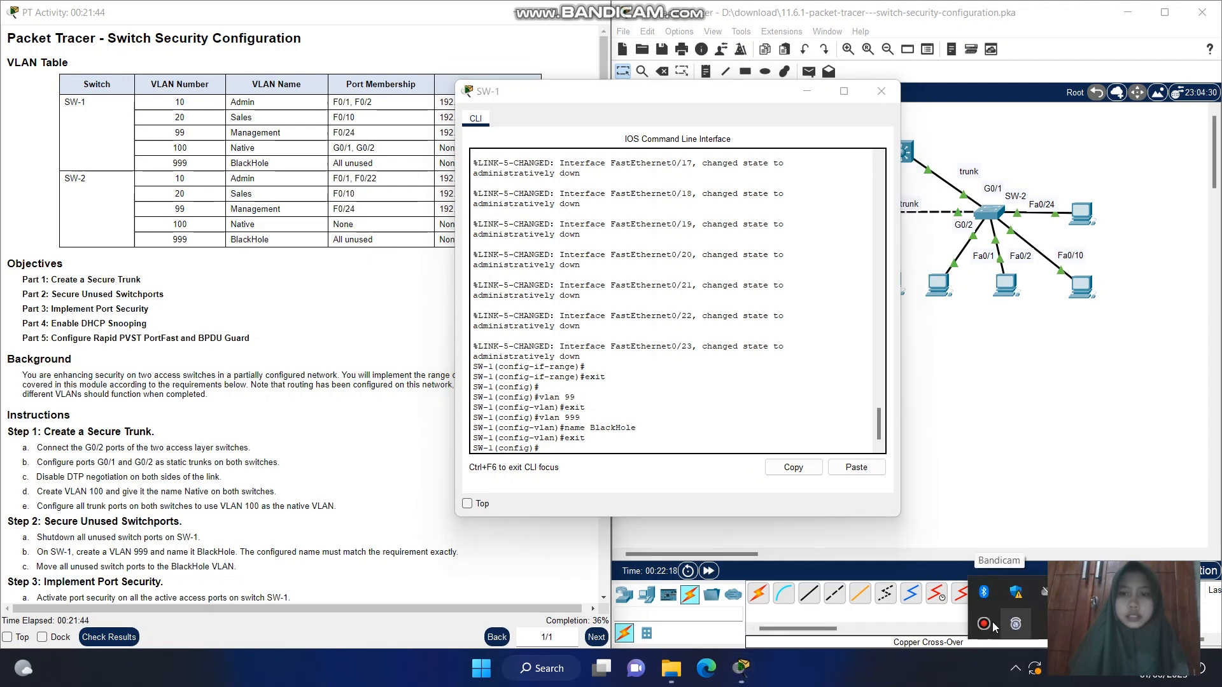
left_click(984, 624)
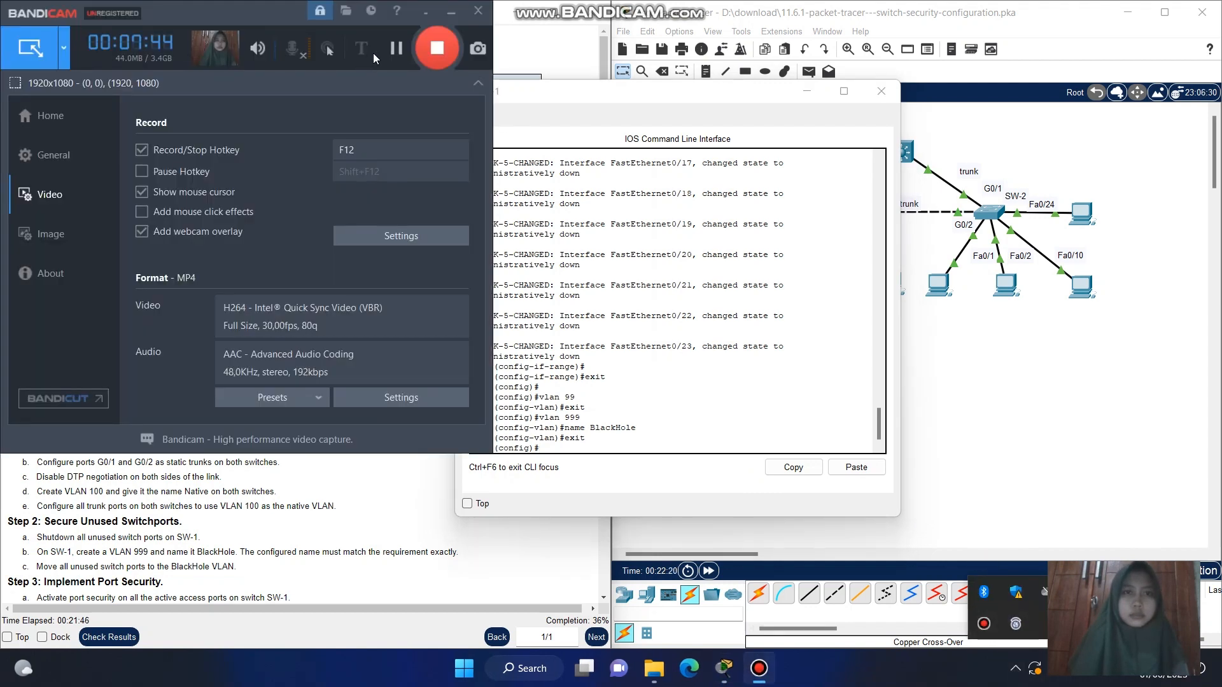
left_click(392, 52)
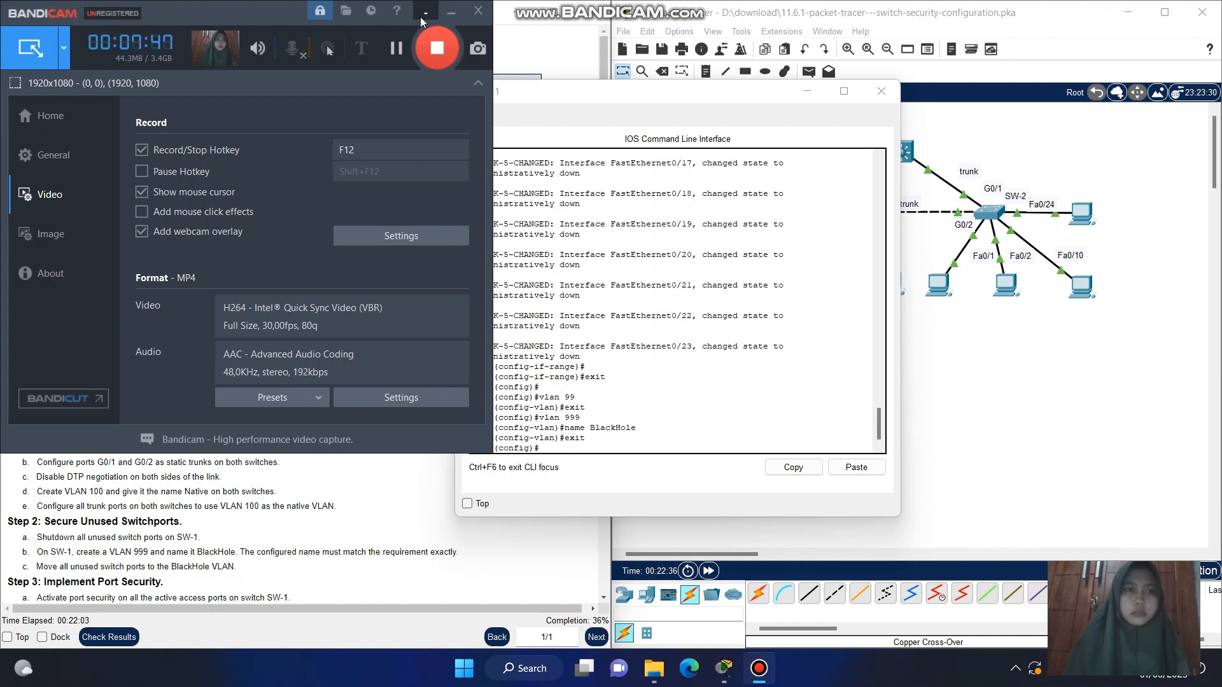
left_click(420, 17)
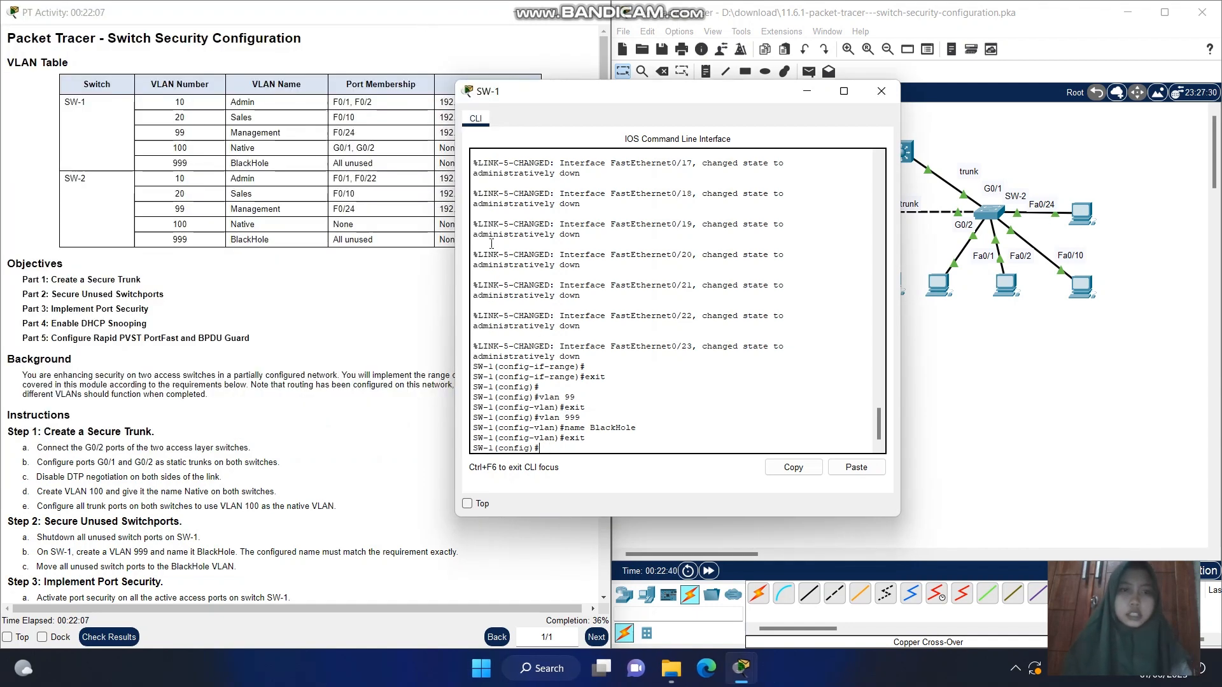
Try to select SW-1's unused ports for configuration with interface f0/3-9, f0/11-23
left_click_drag(626, 105, 821, 129)
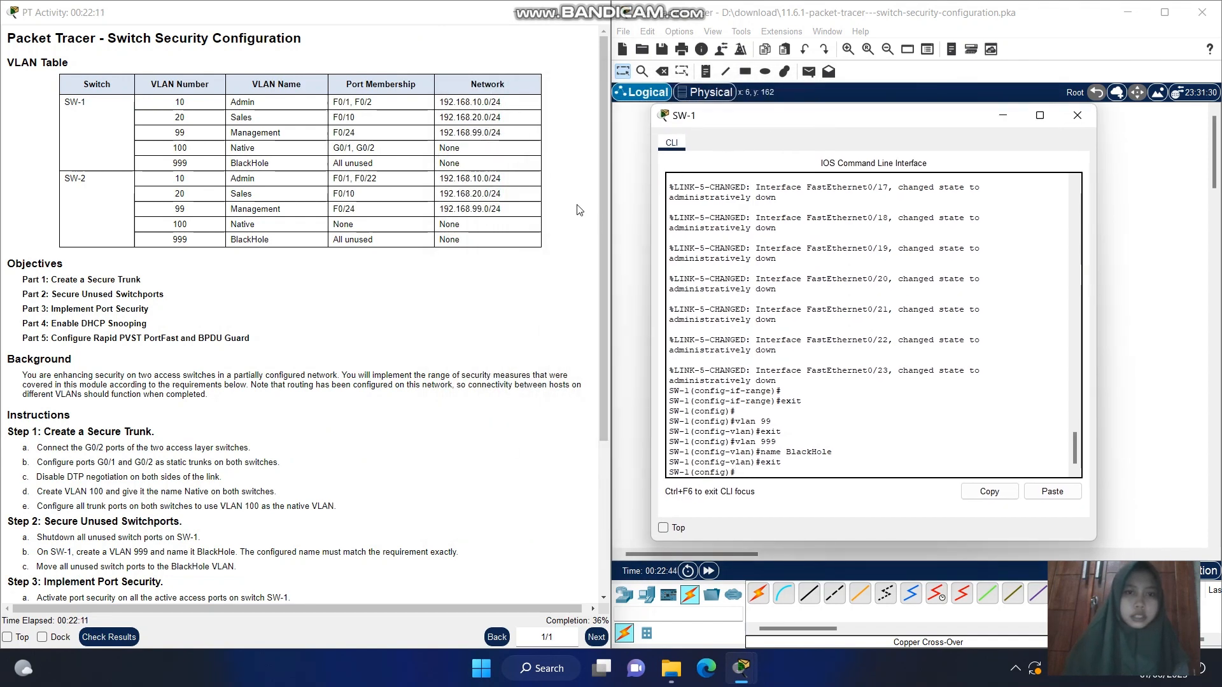
left_click_drag(605, 195, 595, 321)
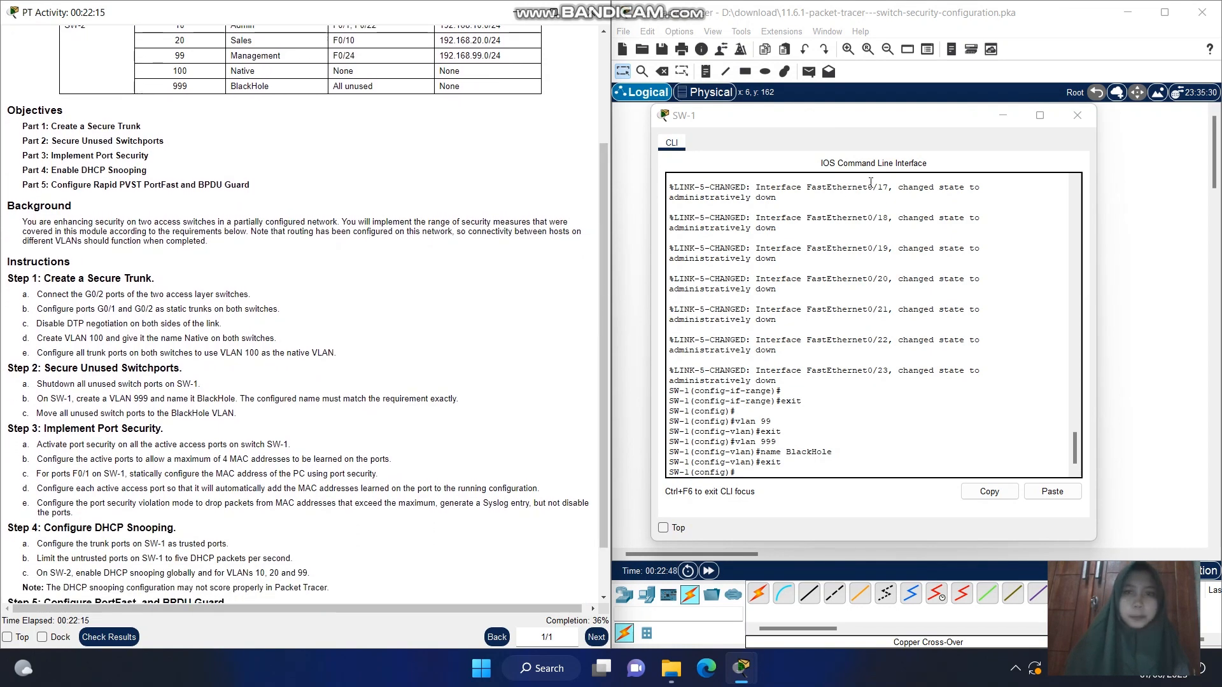
left_click(835, 131)
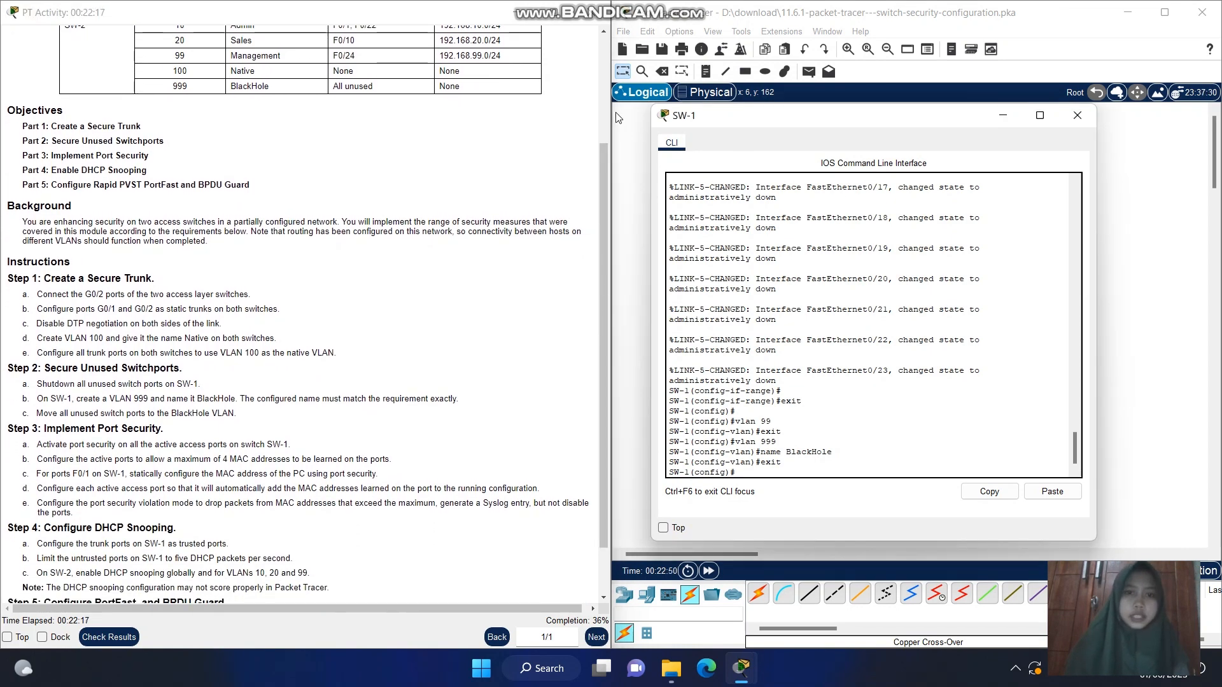
left_click_drag(782, 125, 609, 118)
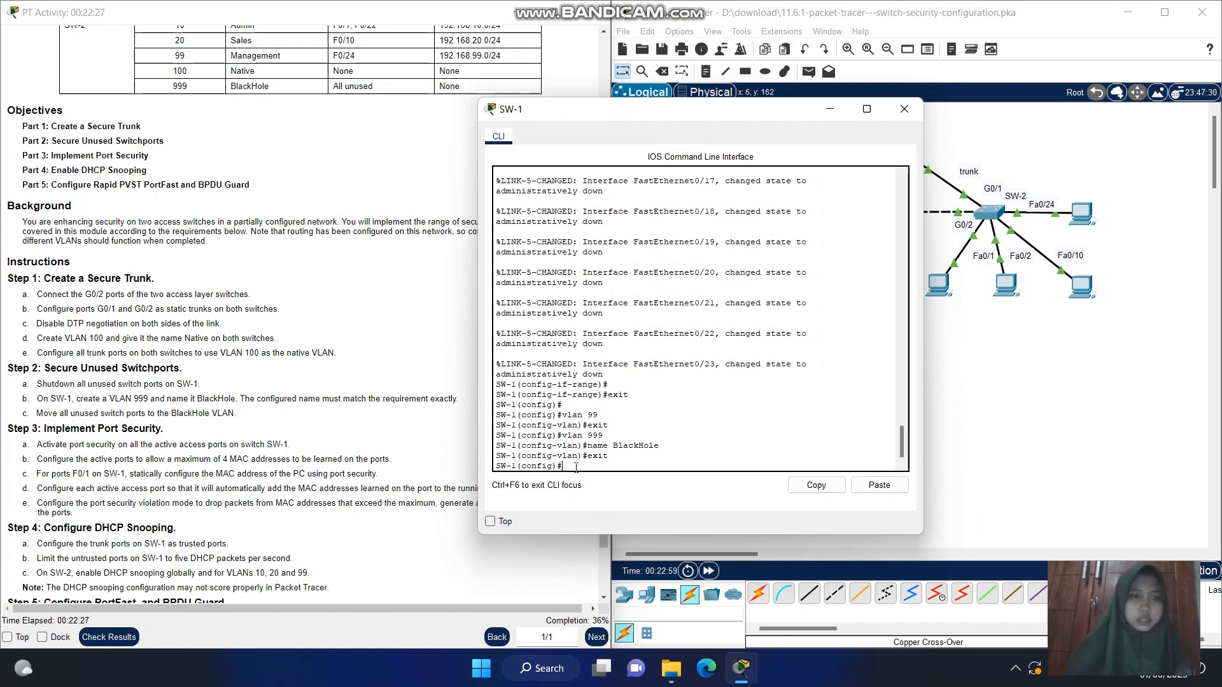
type("nterface")
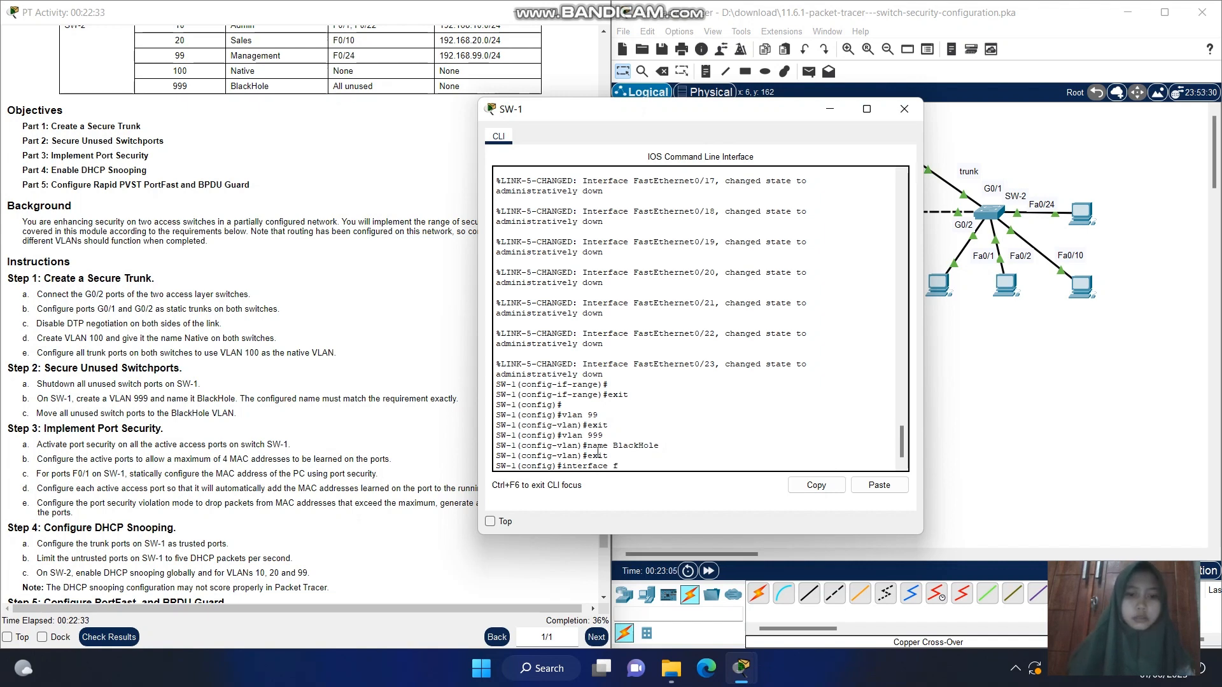
type(" f0/")
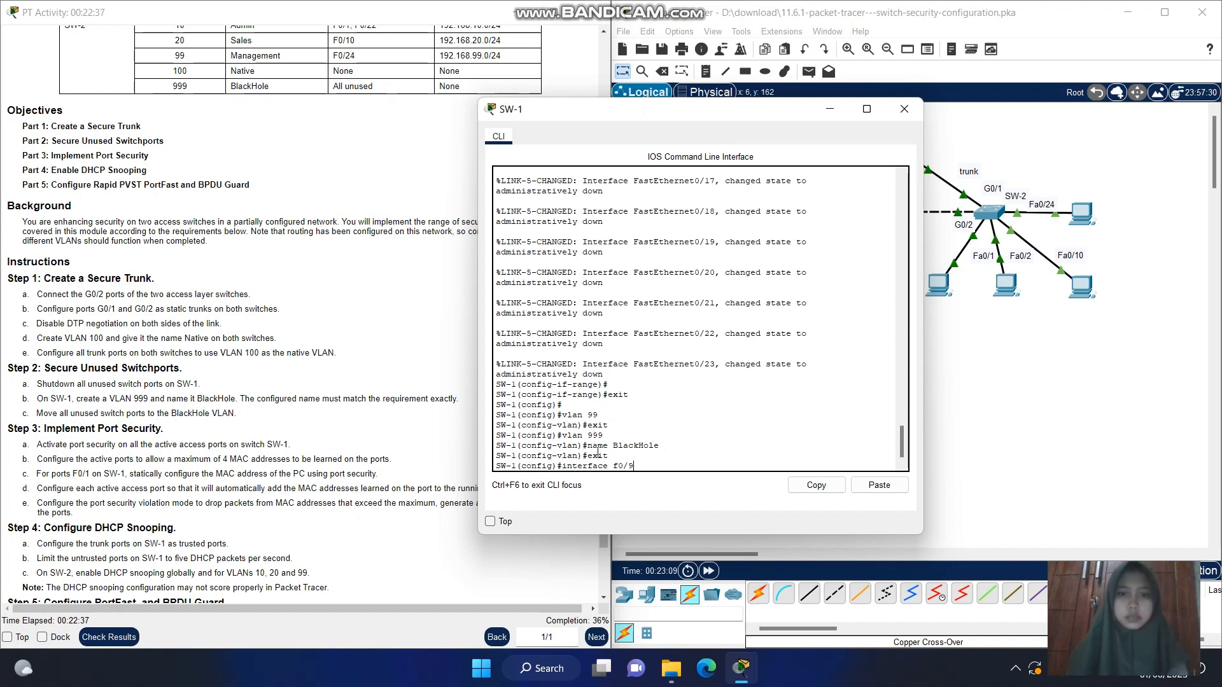
type("9")
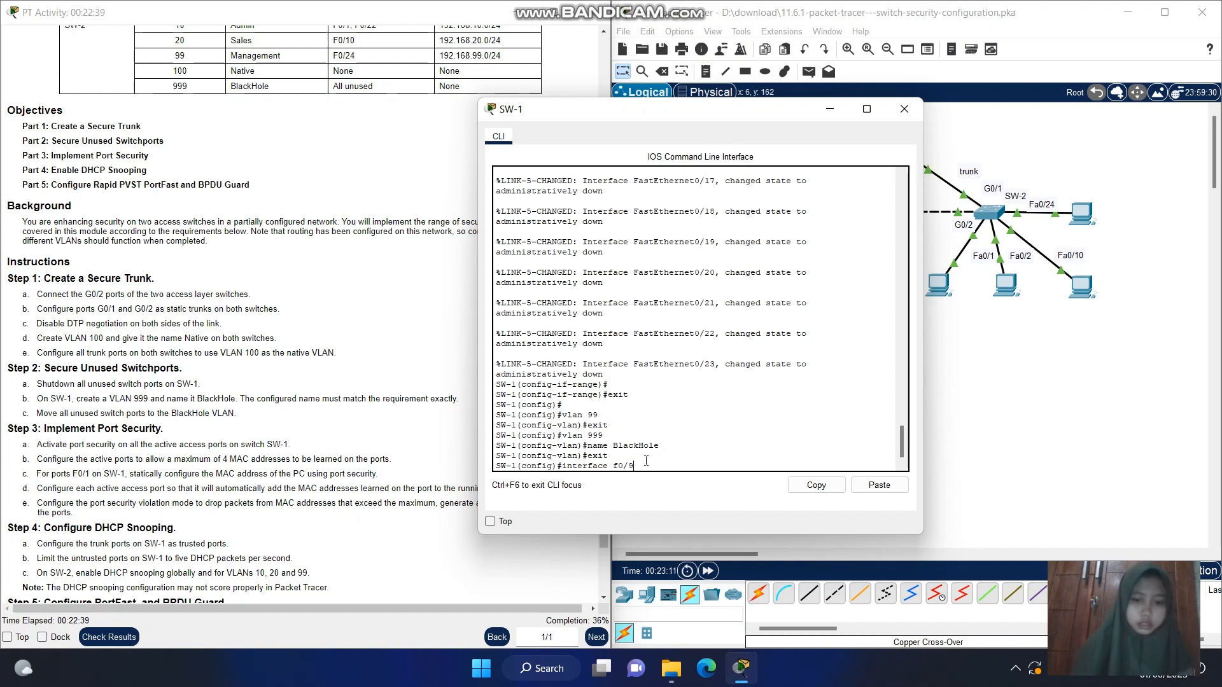
type(", f")
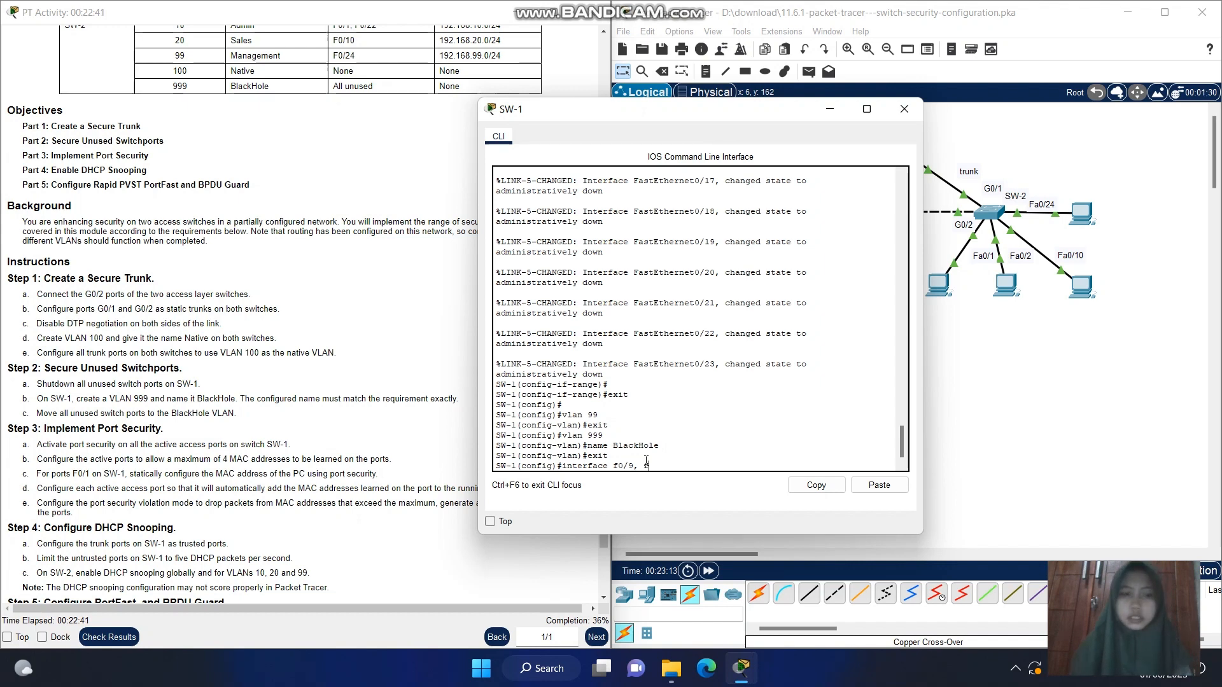
type("0/1")
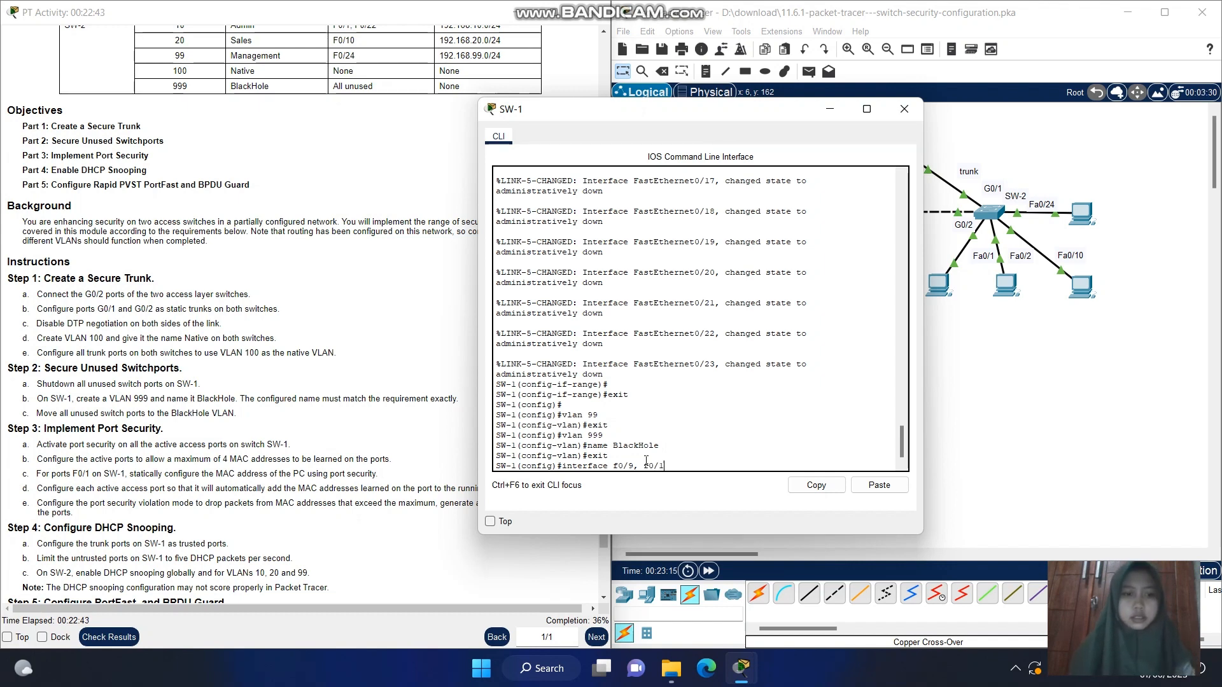
type("1")
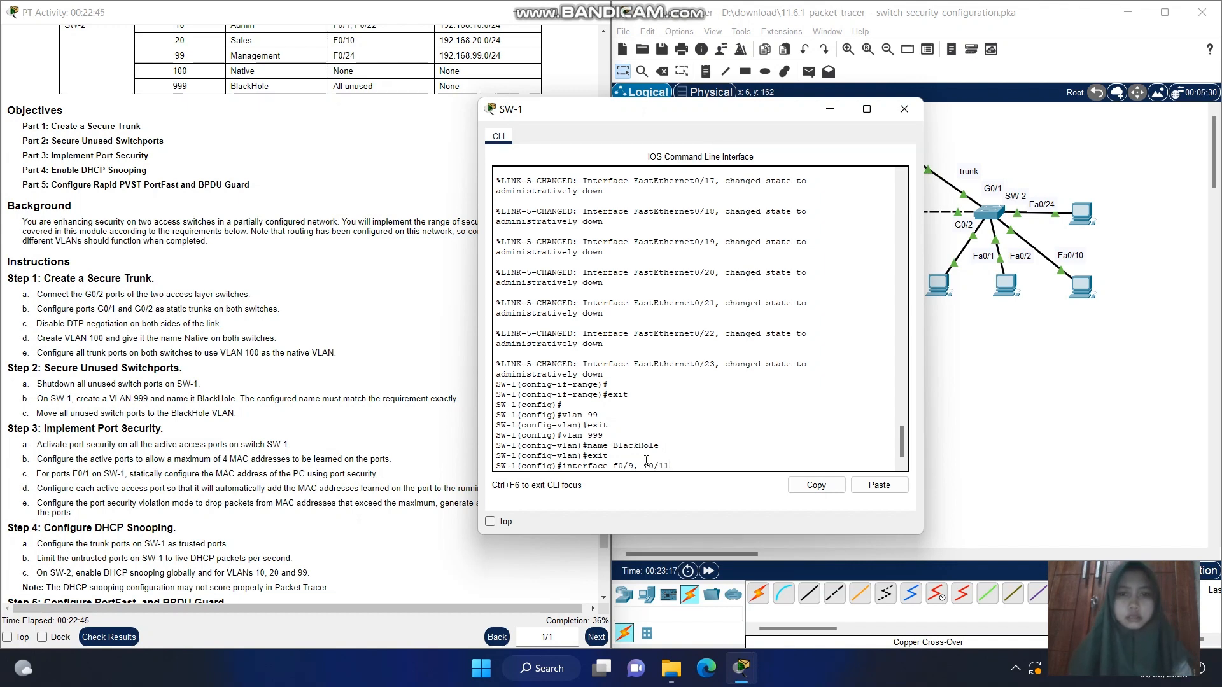
key("Left")
type("3-")
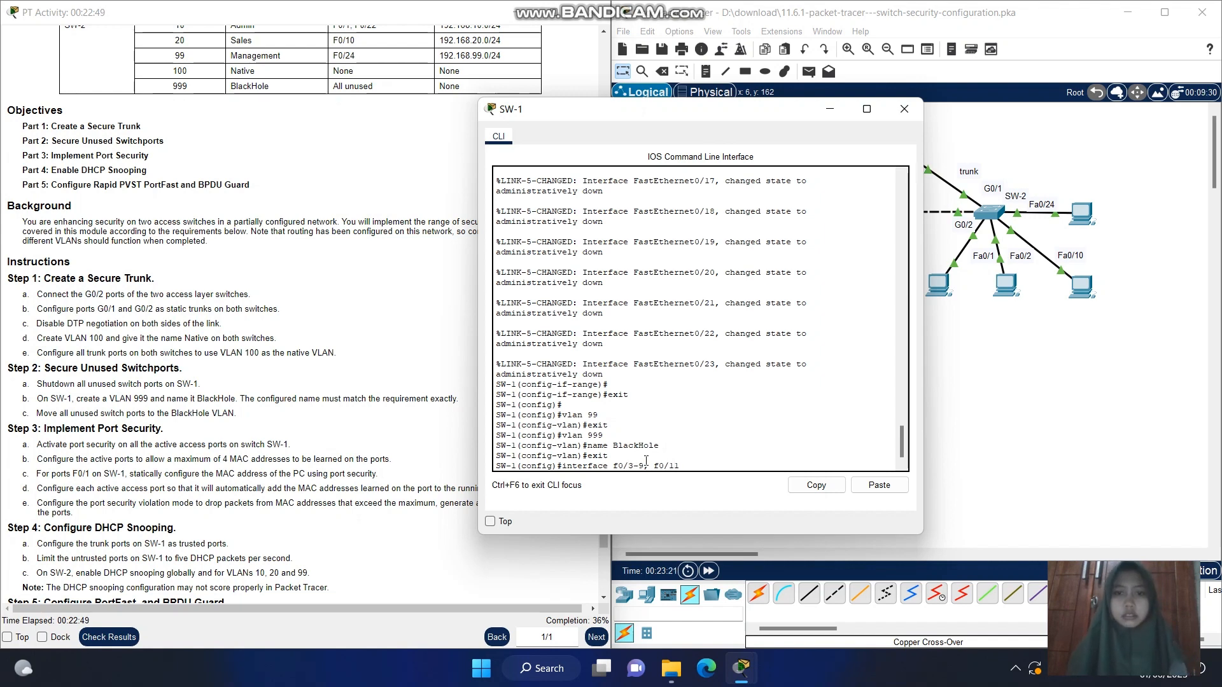
type("-2")
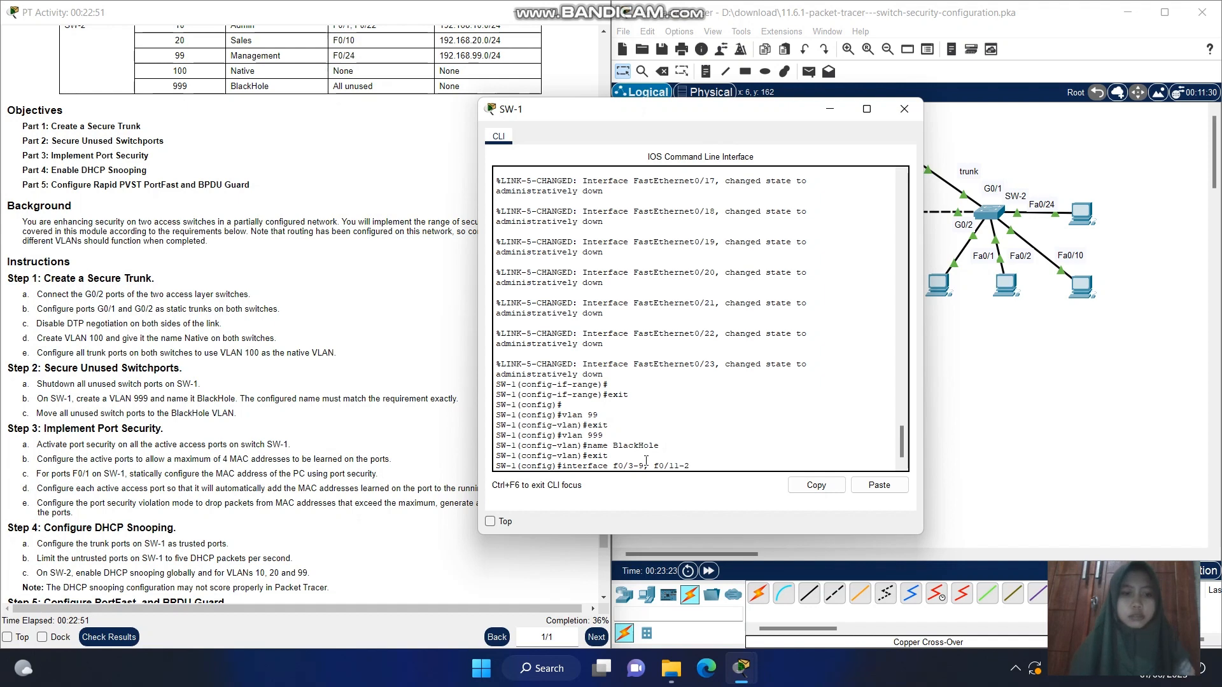
type("3")
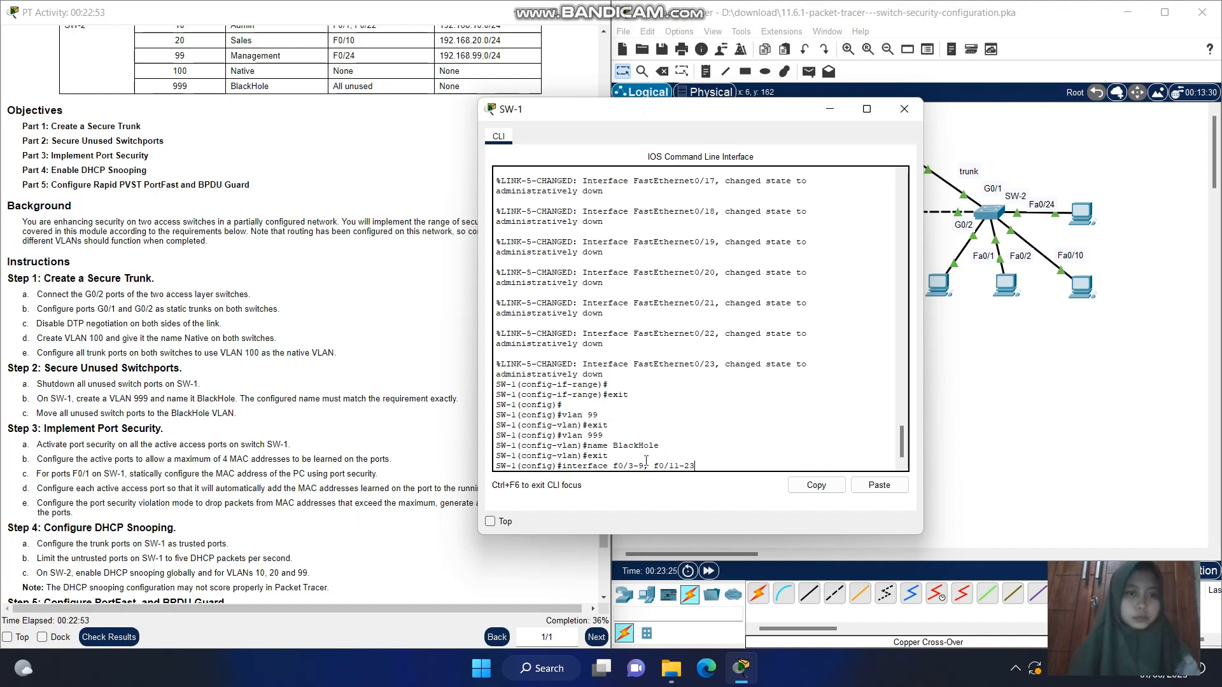
key("Return")
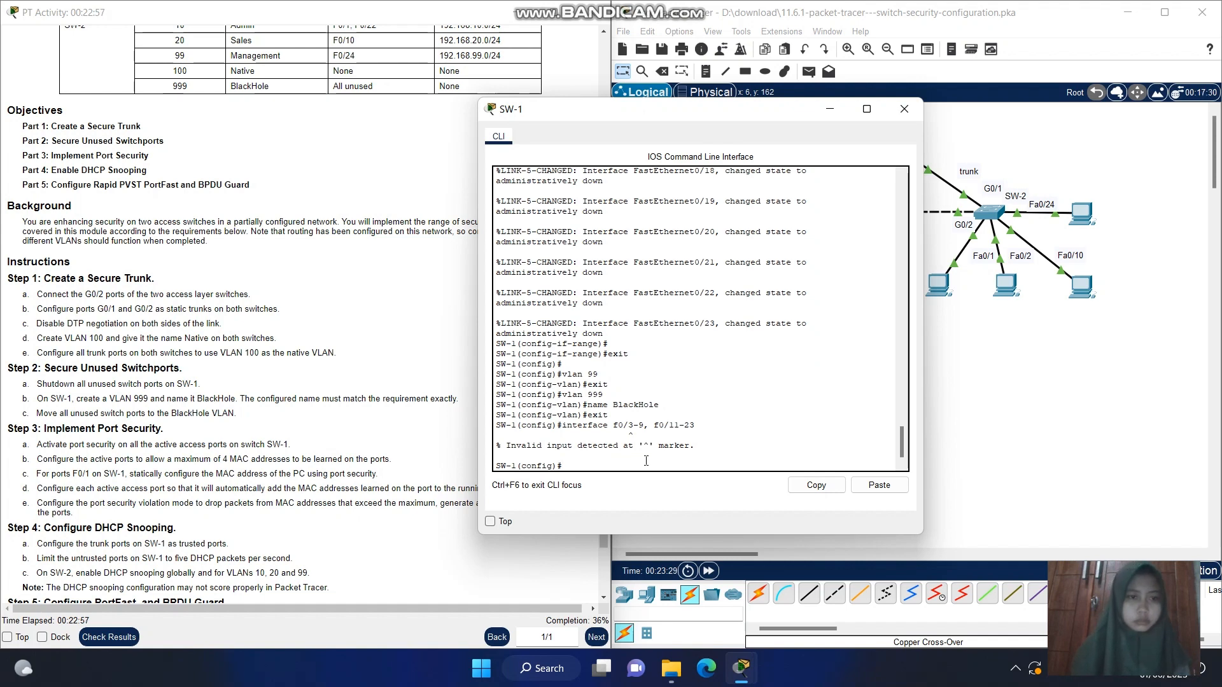
Correct the port selection command to interface range f0/3-9, f0/11-23 and run it on SW-1
key("Up")
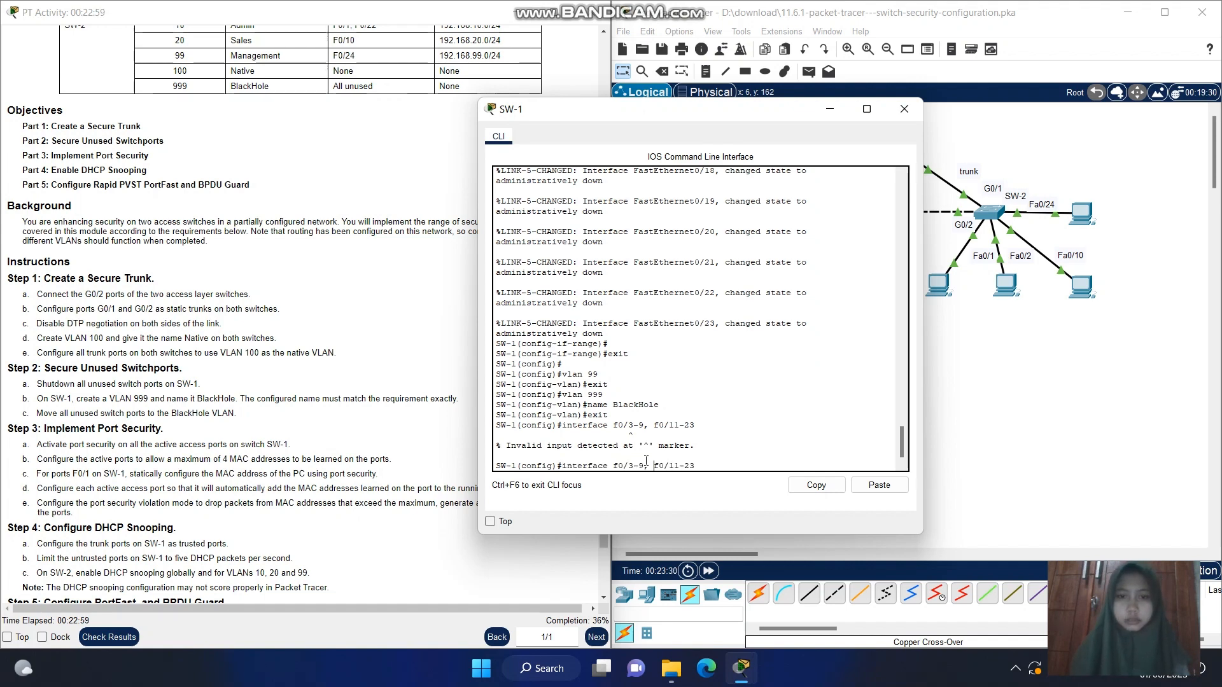
key("Left")
key("Left")
key("Left")
key("Left")
key("Left")
key("Left")
key("Left")
key("Left")
type("range")
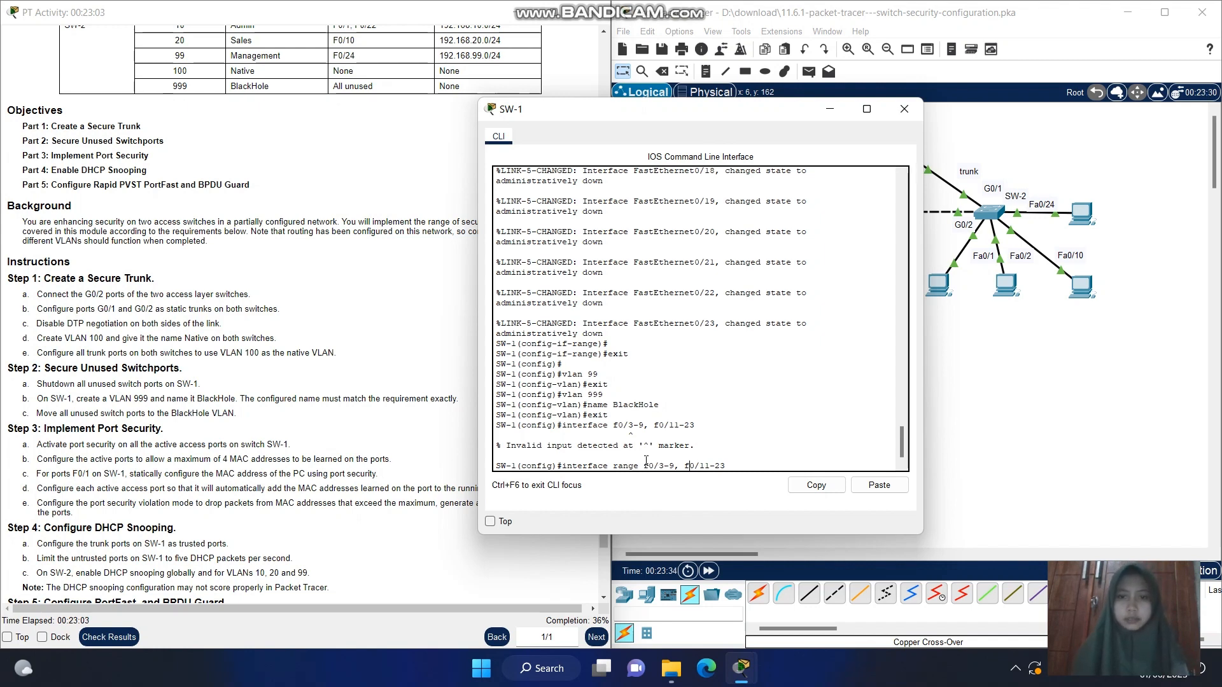
key("Return")
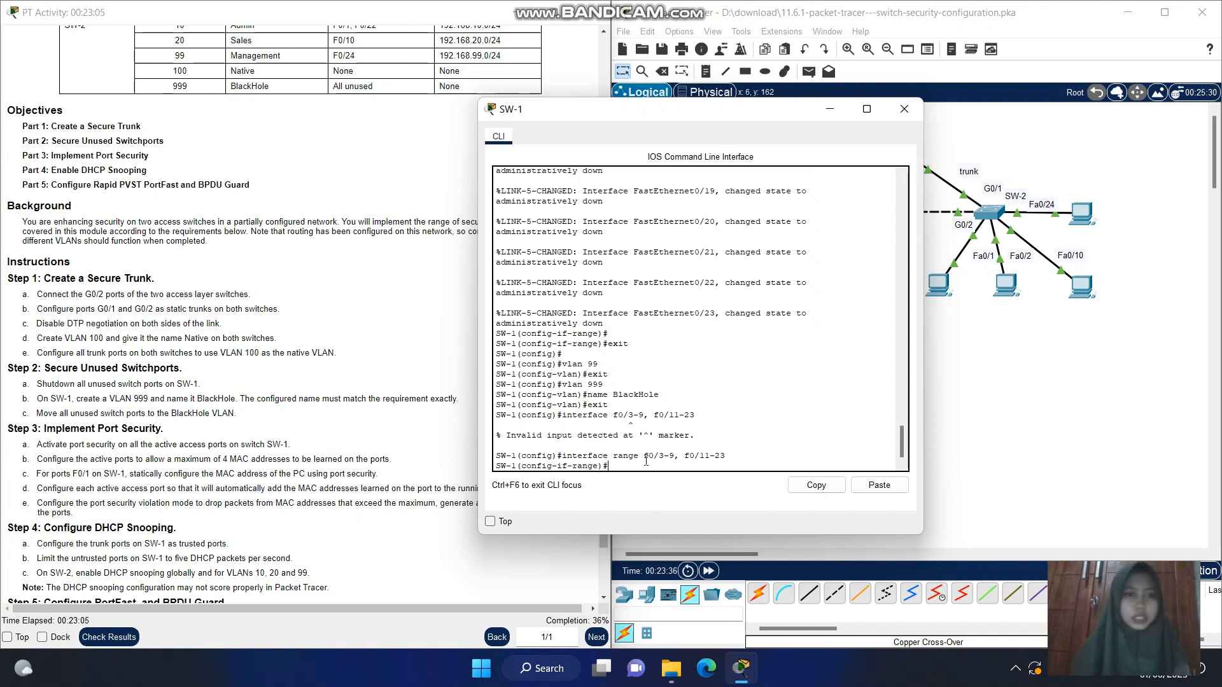
Move the selected unused ports to VLAN 999 with switchport access vlan 999 and leave configuration mode with end
type("s")
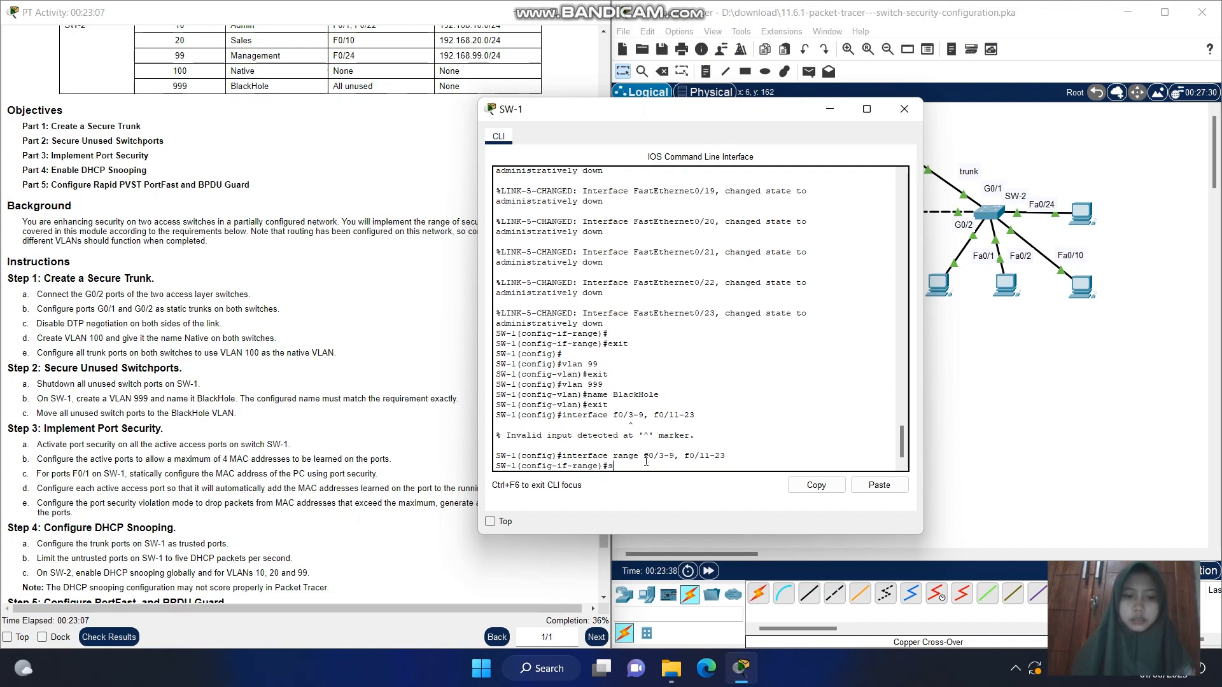
type("witcp")
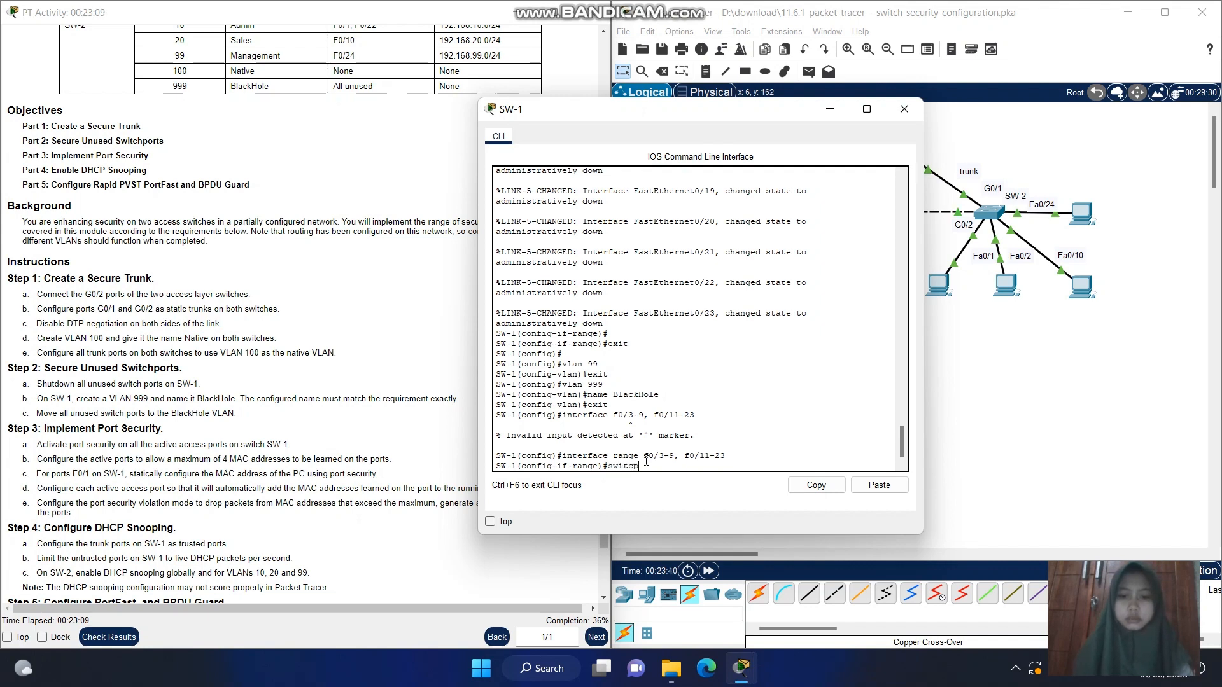
type("o")
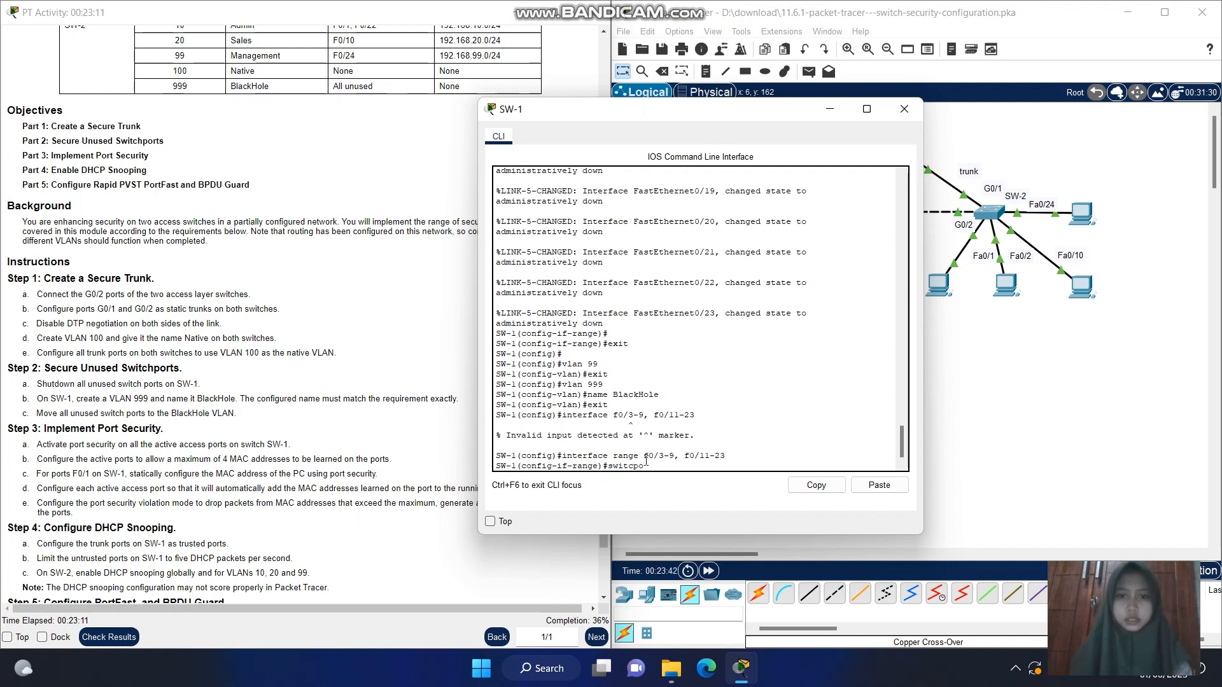
key("BackSpace")
key("BackSpace")
type("hpo")
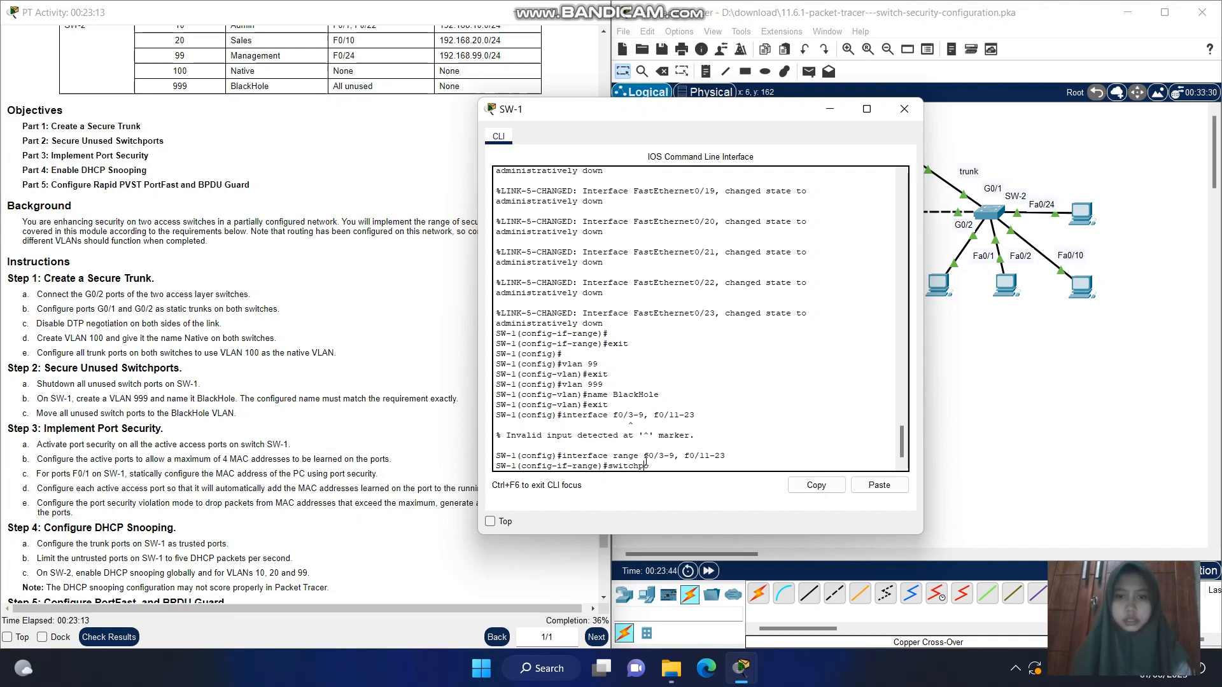
type("rt")
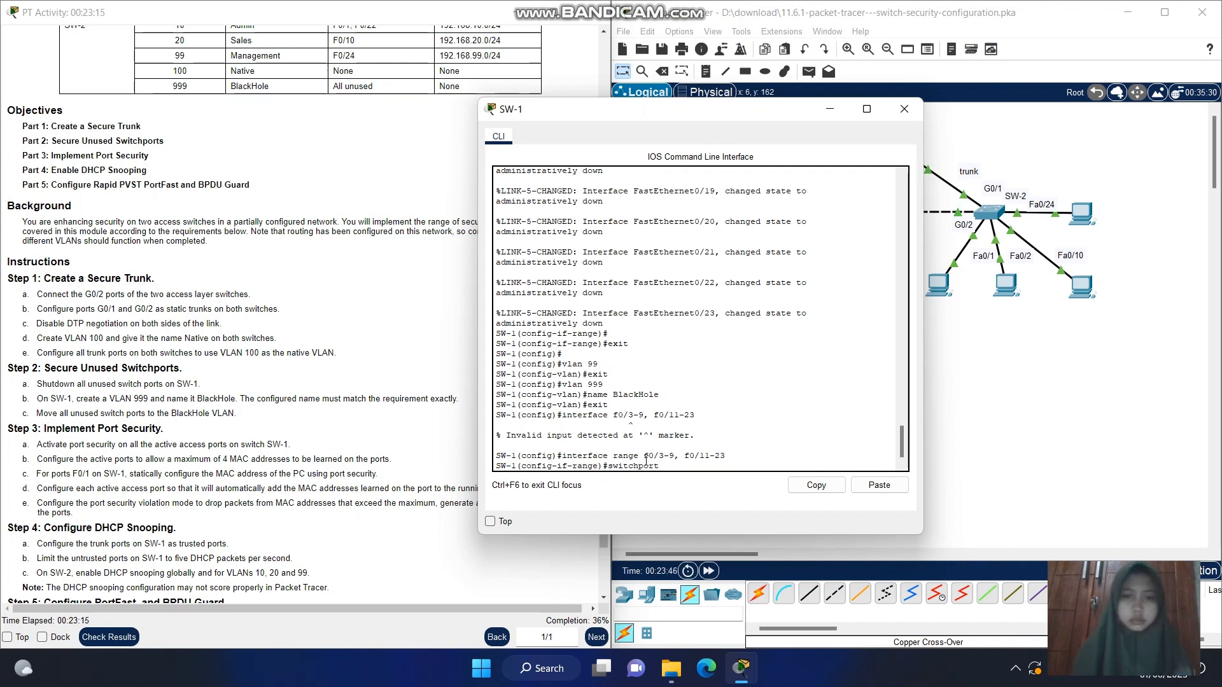
type(" acce")
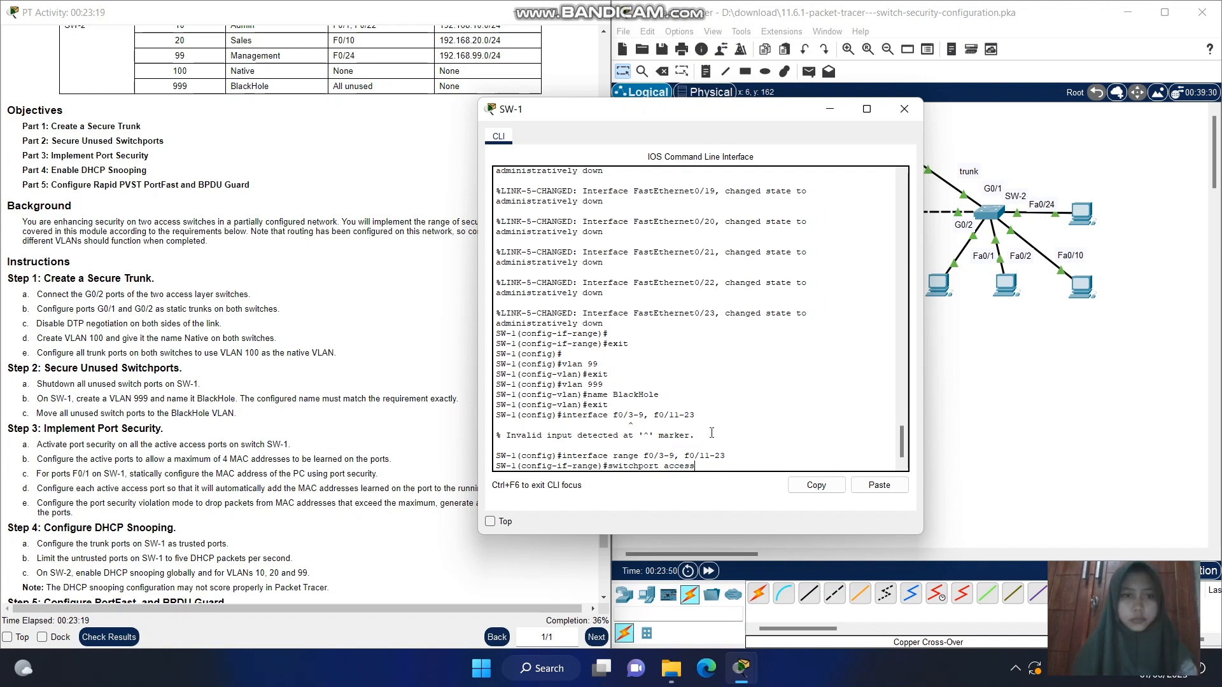
type("ss vla")
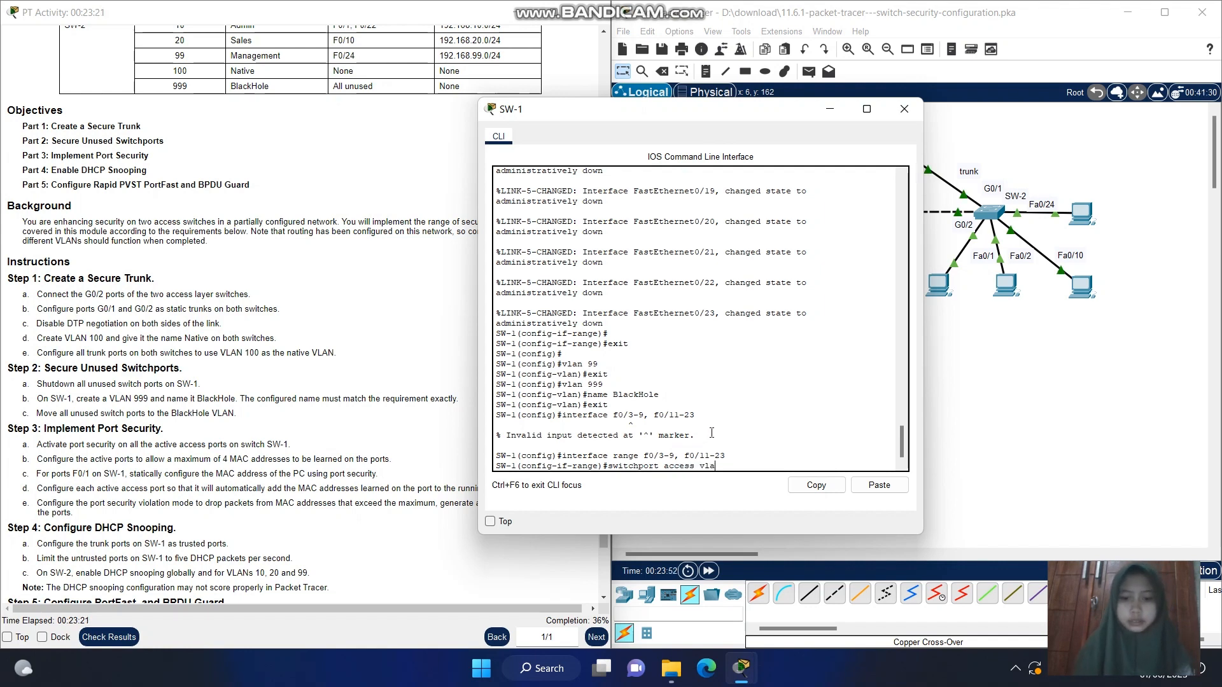
type("n 999")
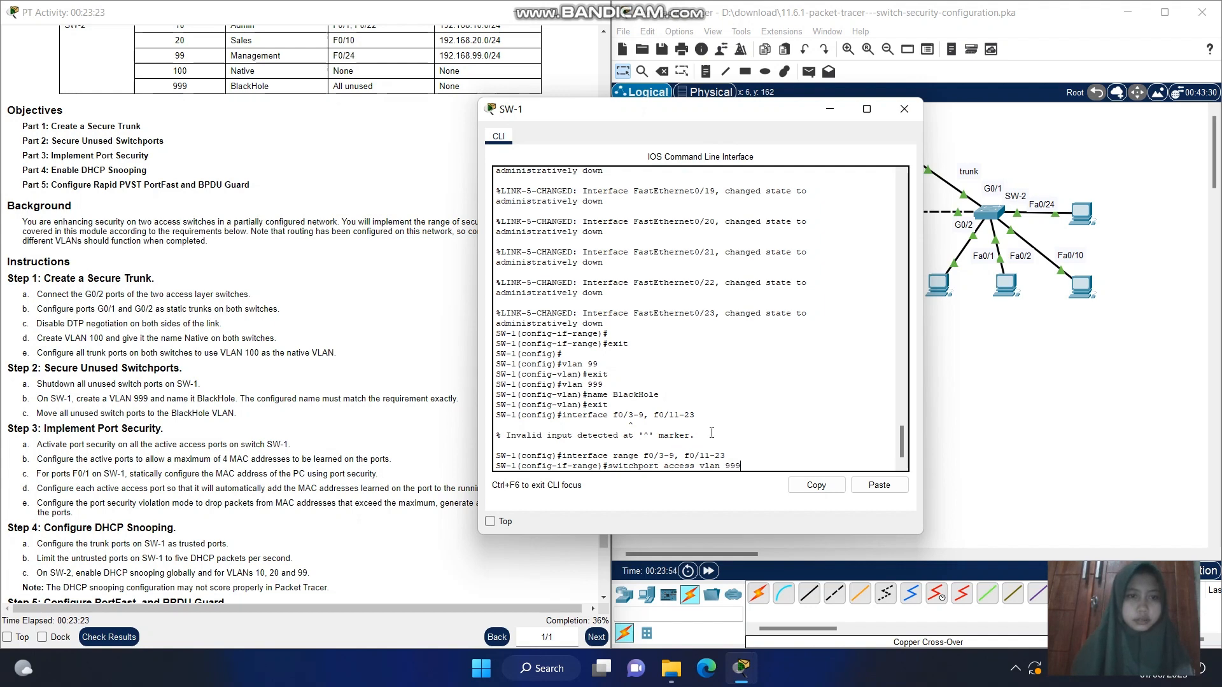
key("Return")
type("e)#e")
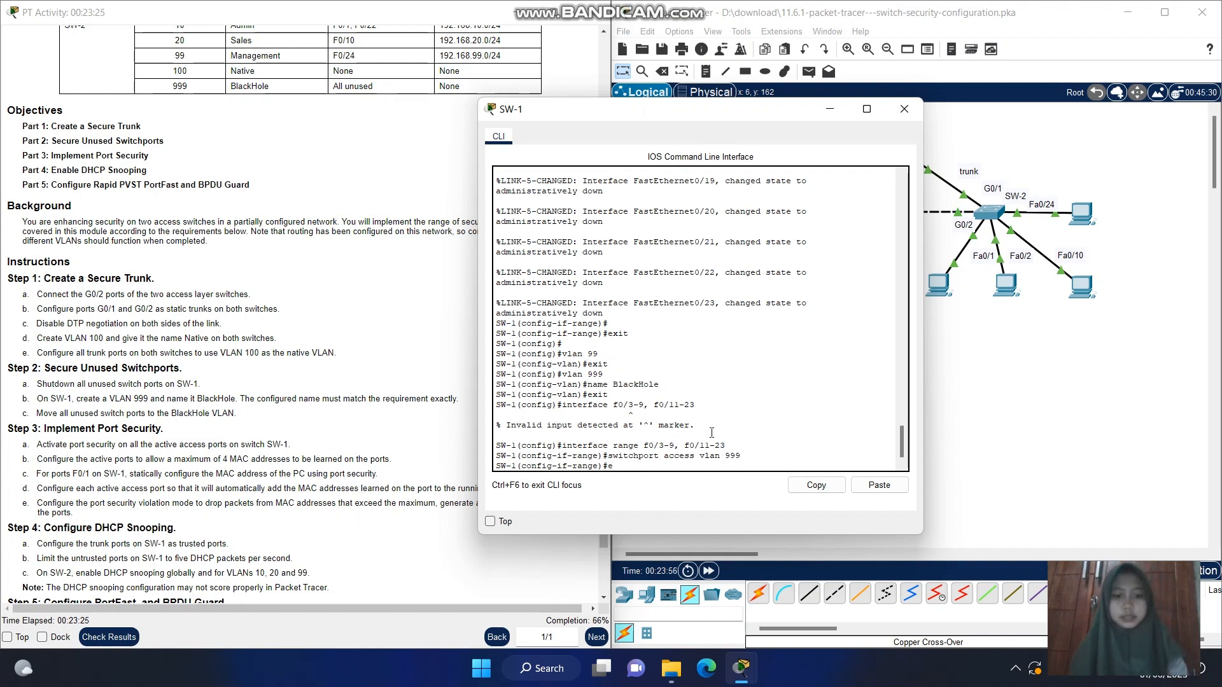
type("nd")
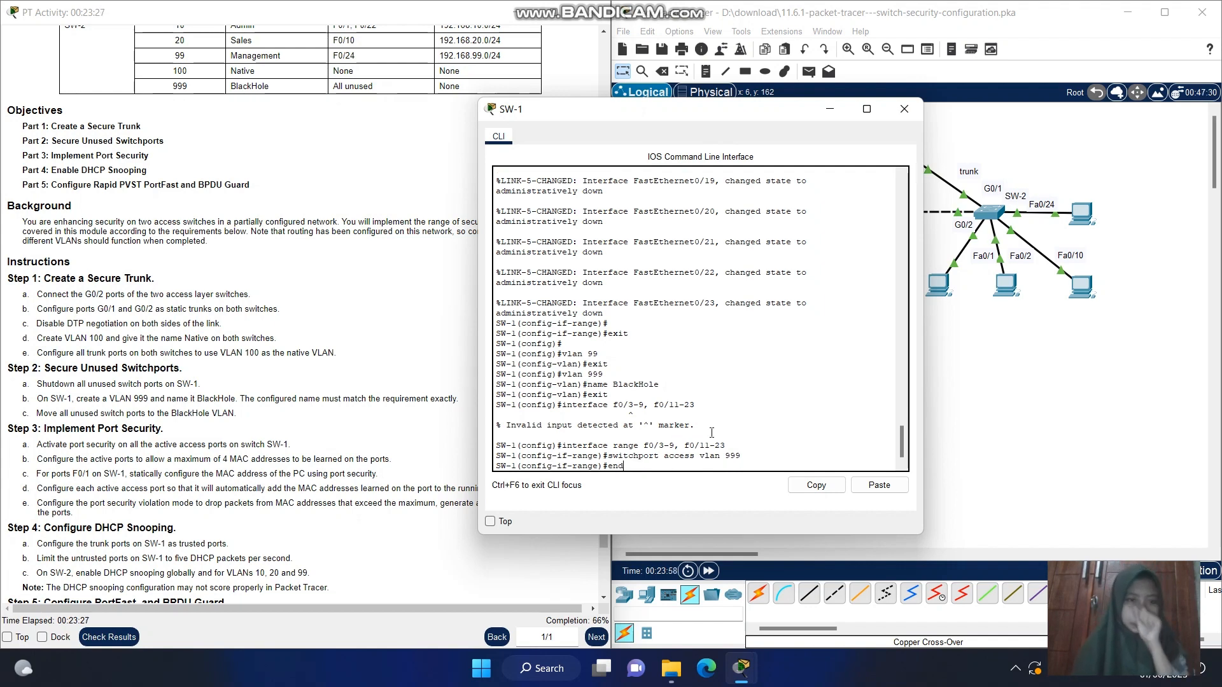
key("Return")
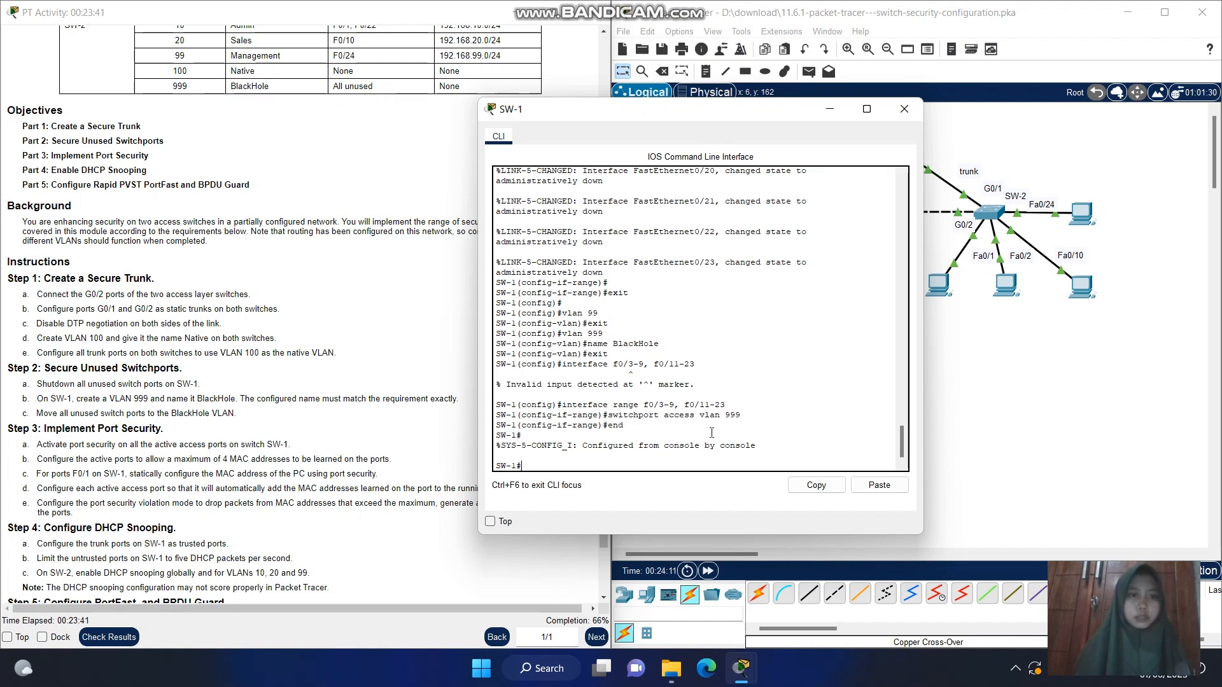
List SW-1's VLANs with show vlan brief and check which ports belong to VLAN 999 BlackHole
type("sho")
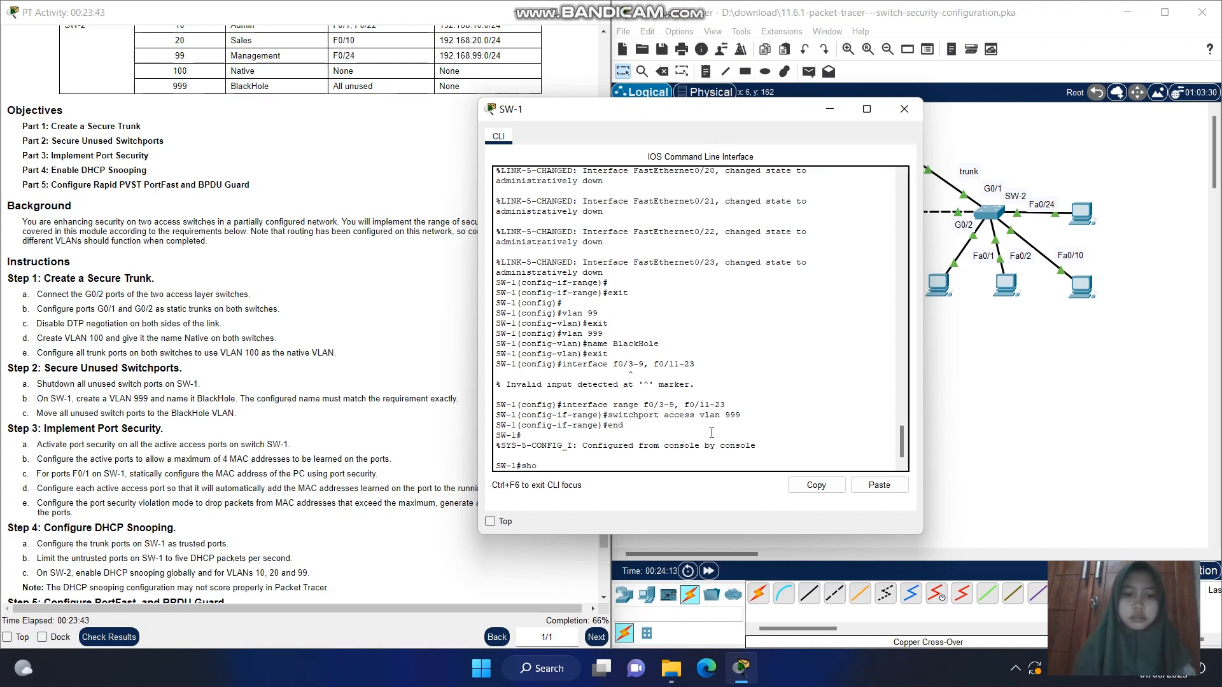
type("w vla")
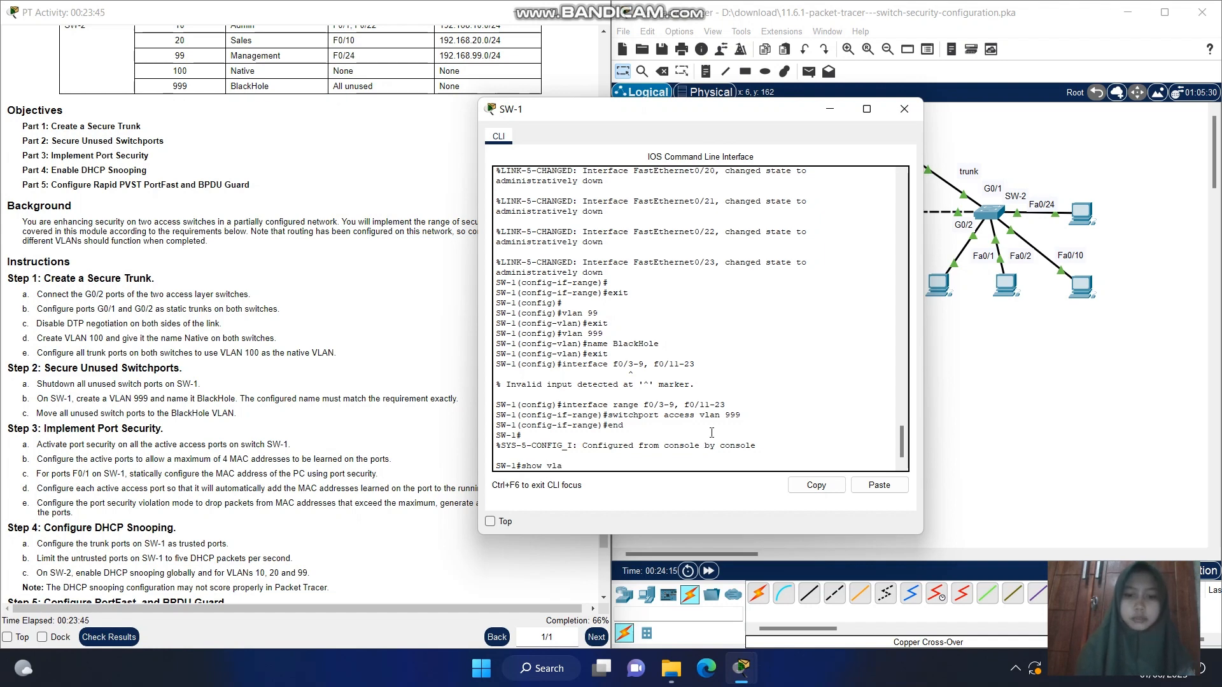
type("n brie")
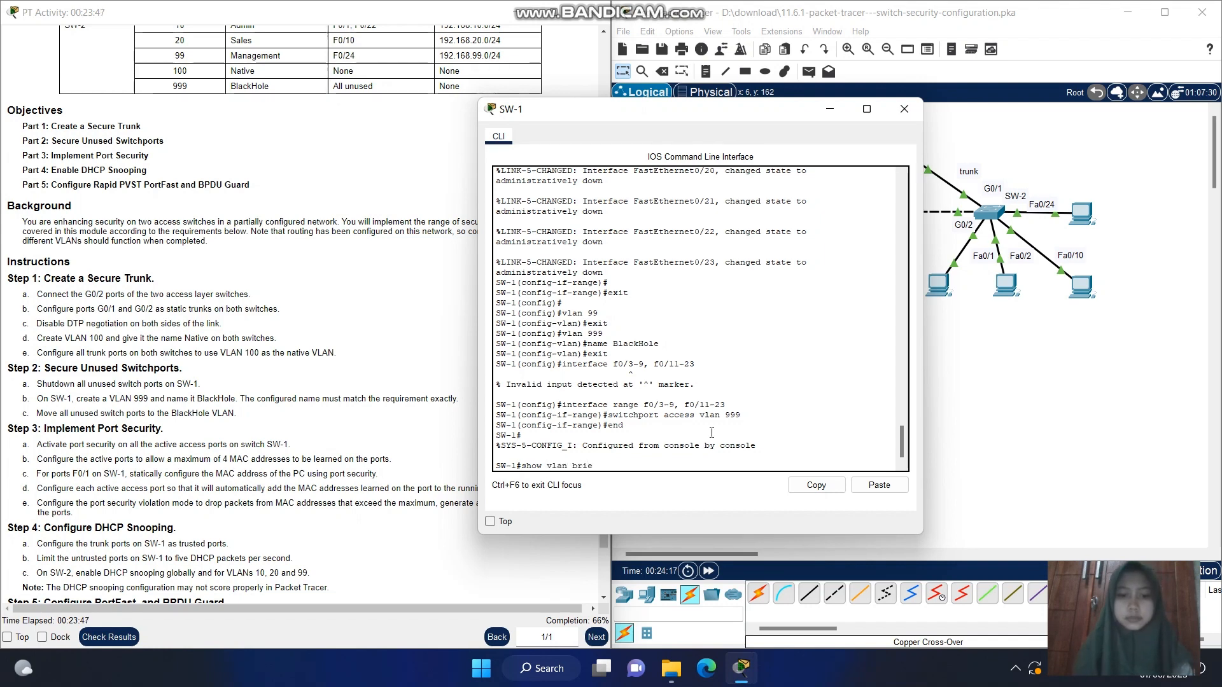
type("f")
key("Return")
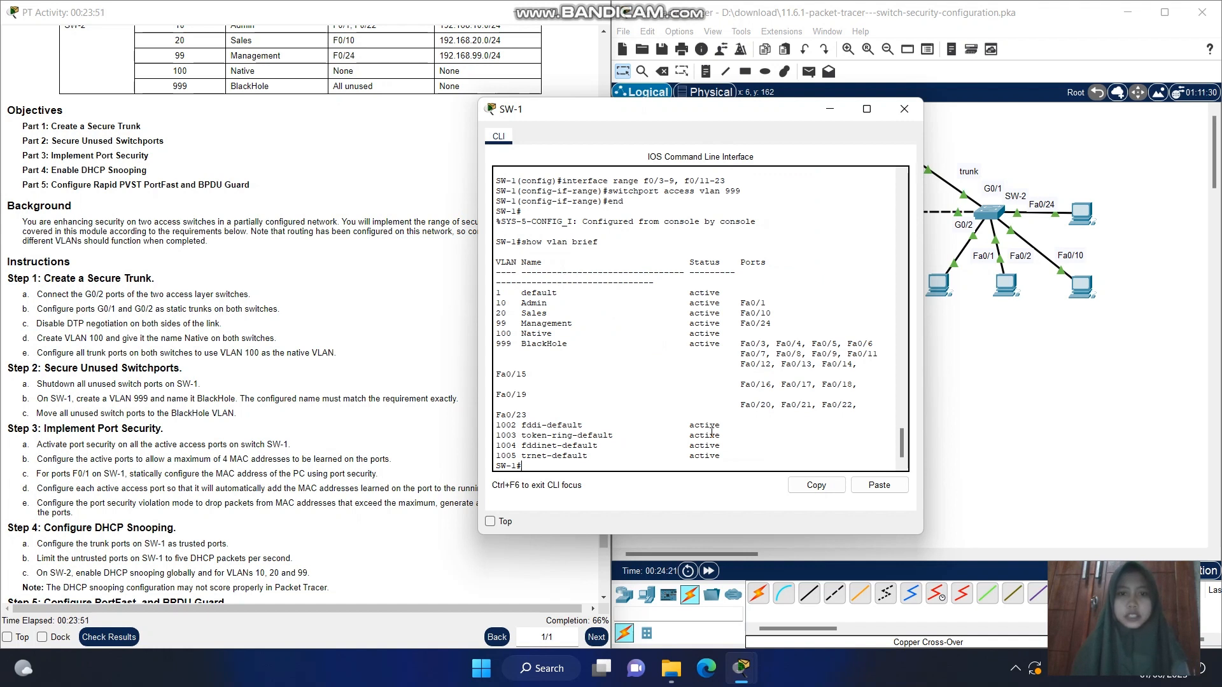
key("Return")
key("Return")
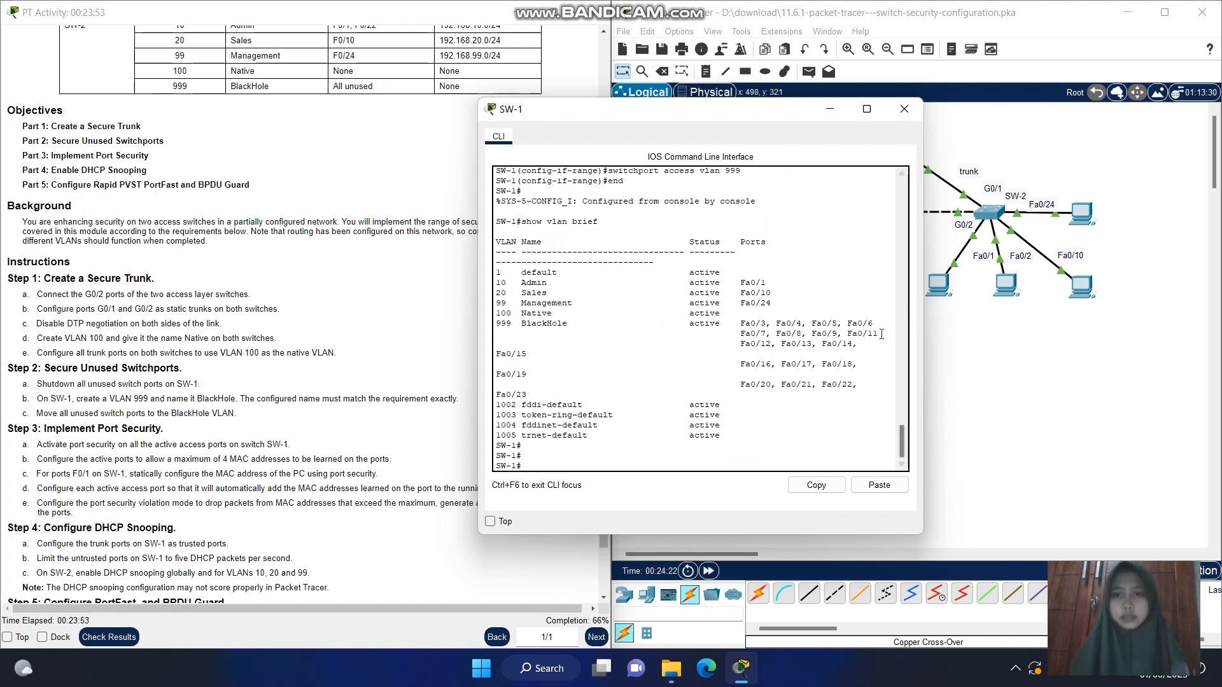
left_click_drag(857, 344, 501, 325)
left_click(497, 324)
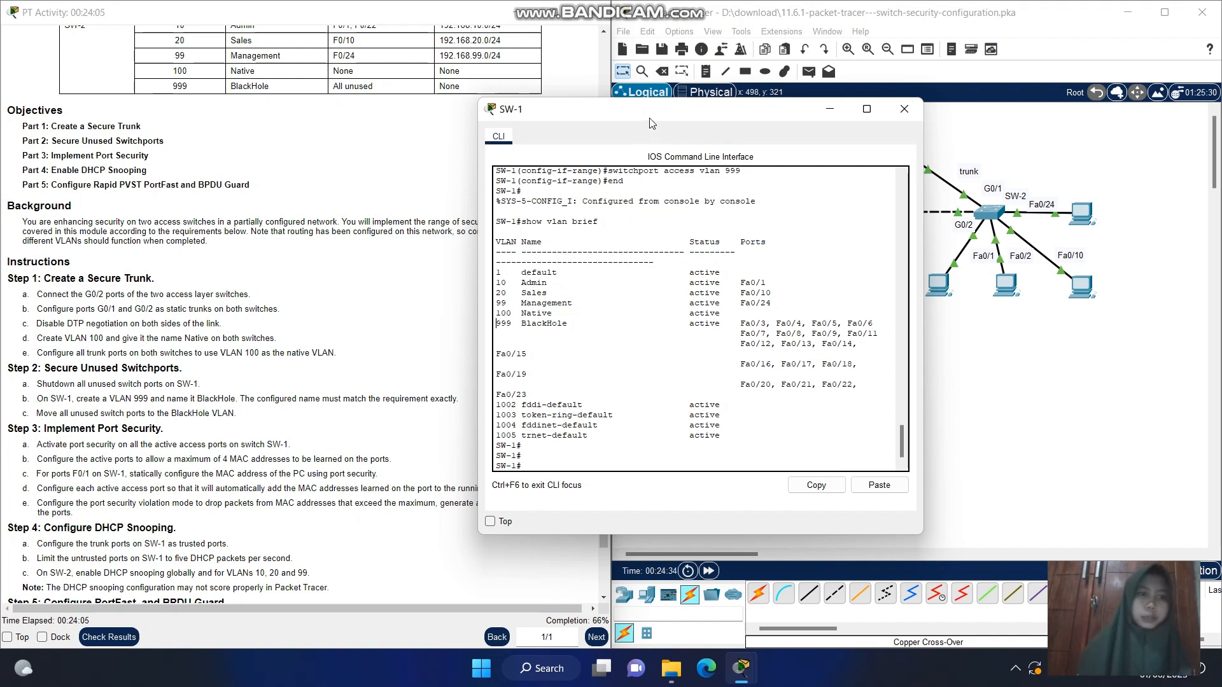
Bring the remaining activity instructions into view beside SW-1's CLI and list its trunk ports with show interface trunk
left_click_drag(676, 114, 854, 130)
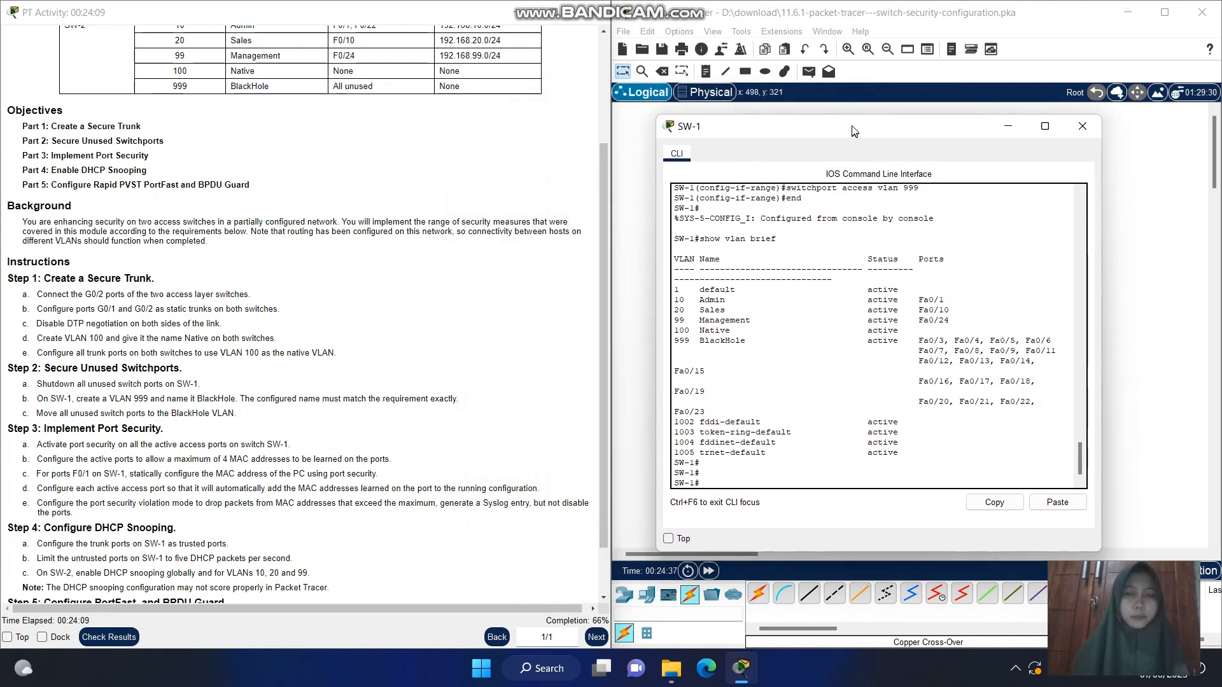
left_click_drag(602, 177, 598, 217)
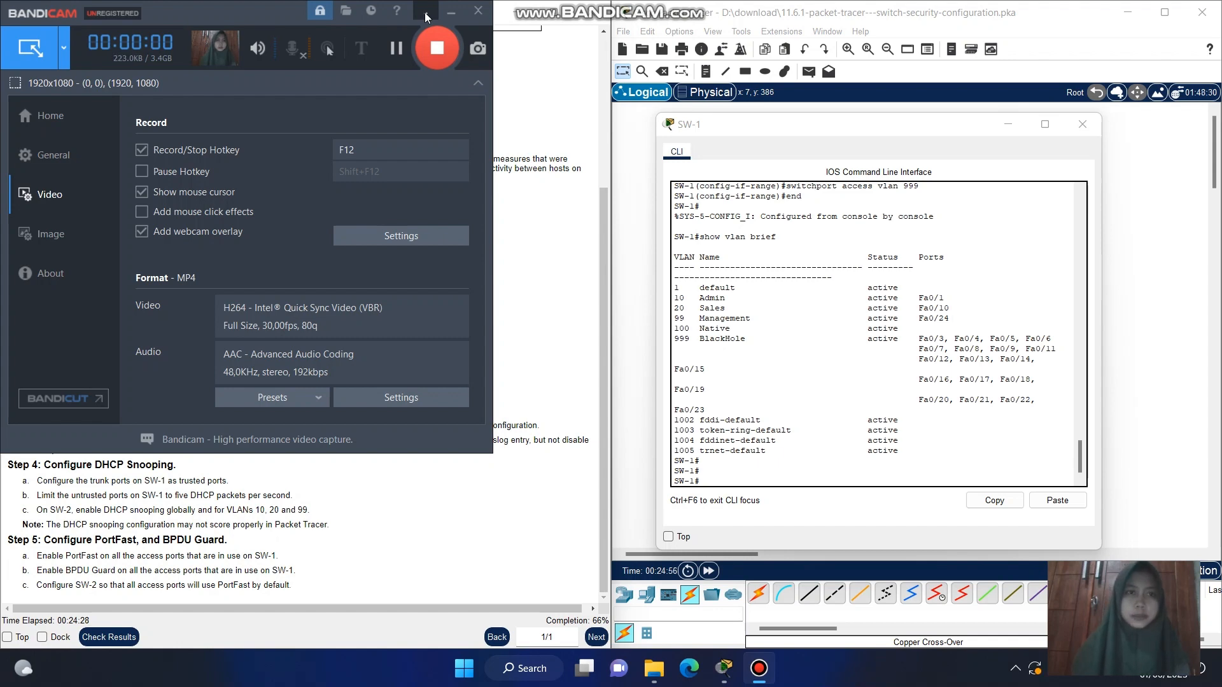
left_click(426, 13)
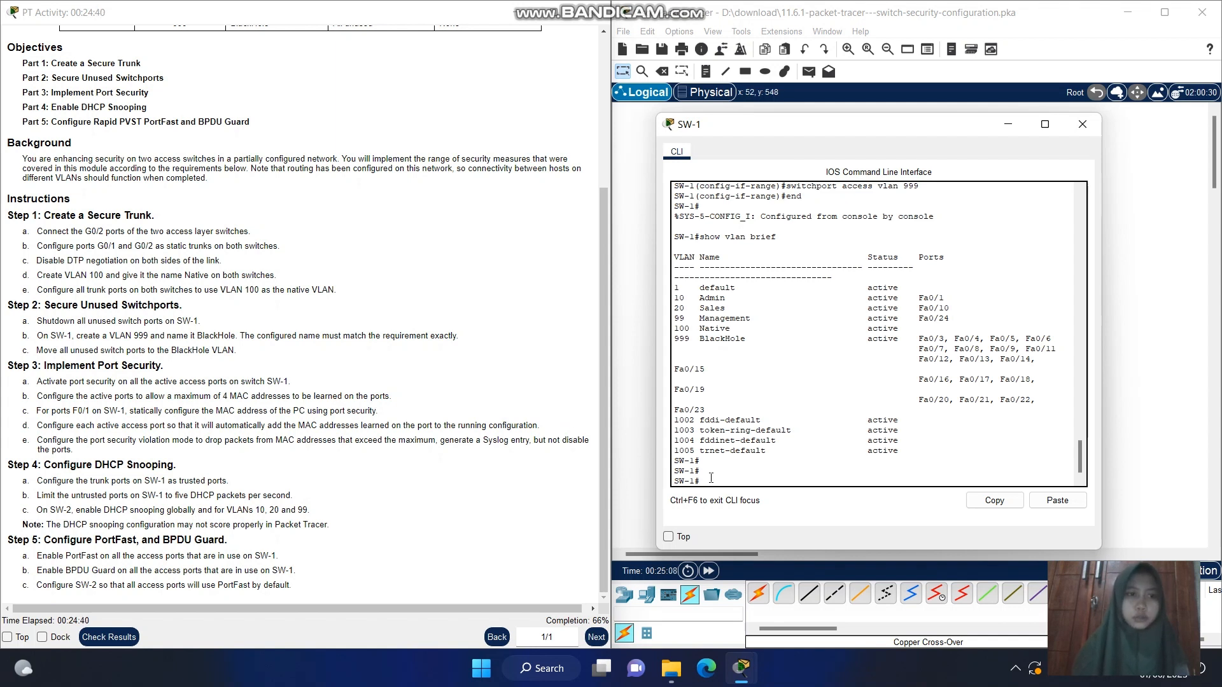
type("sho")
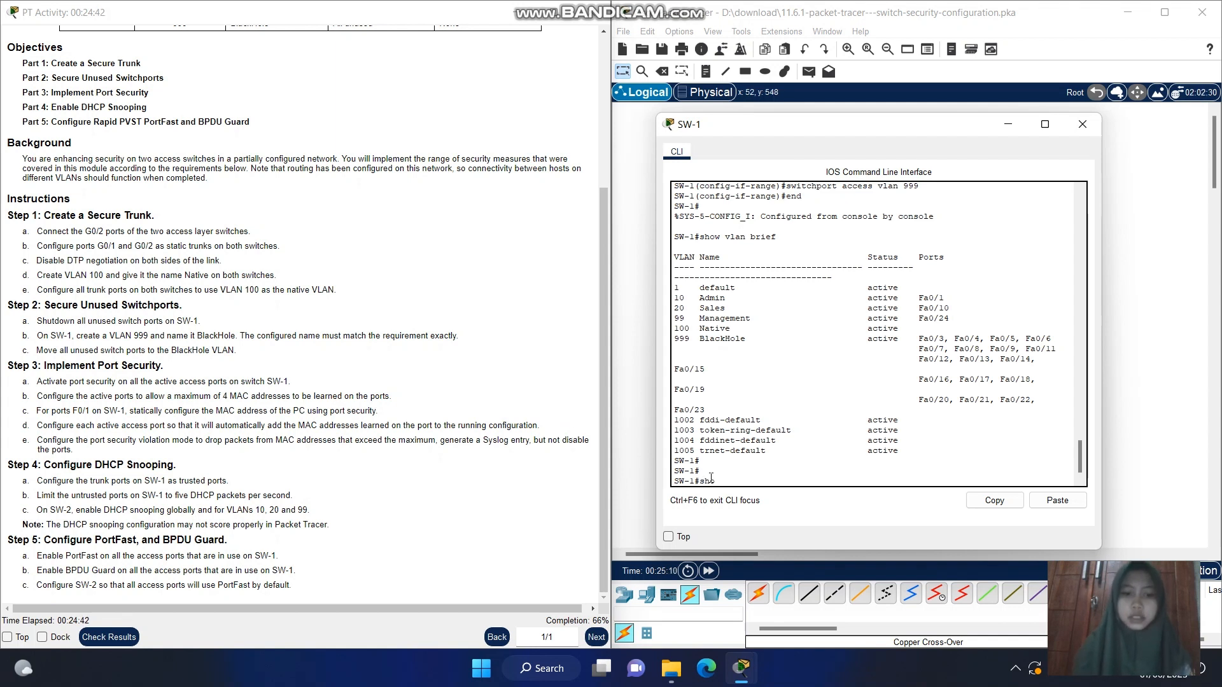
type("w interface trun")
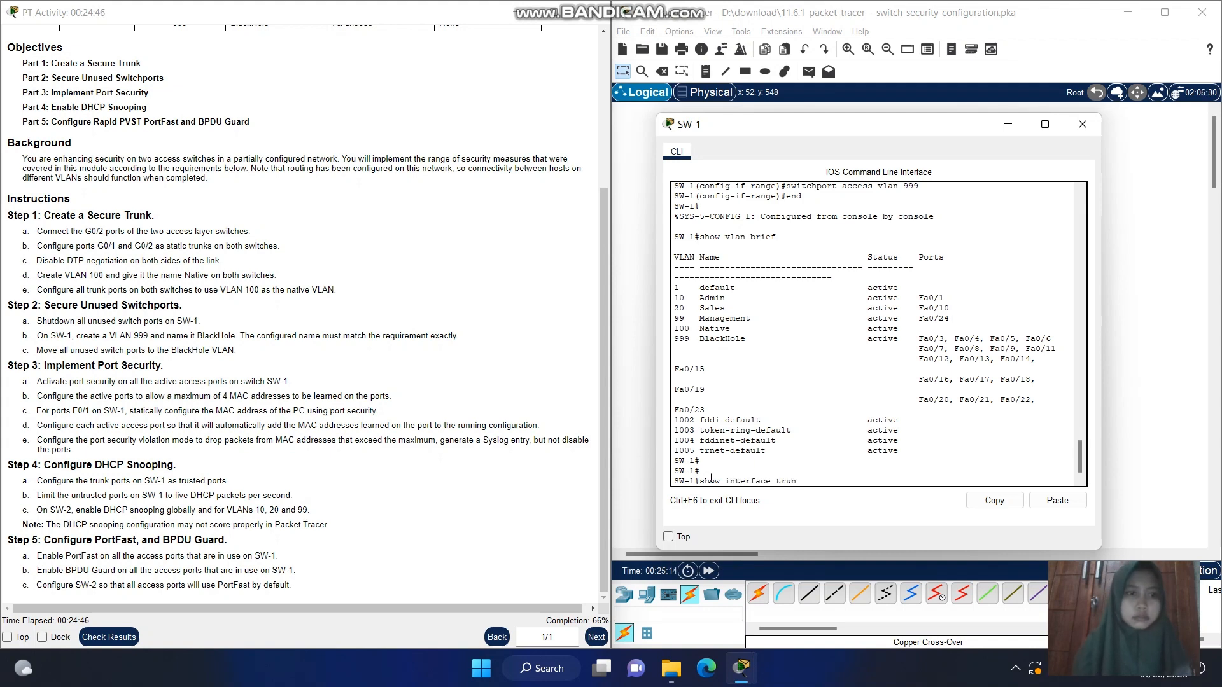
type("k")
key("Return")
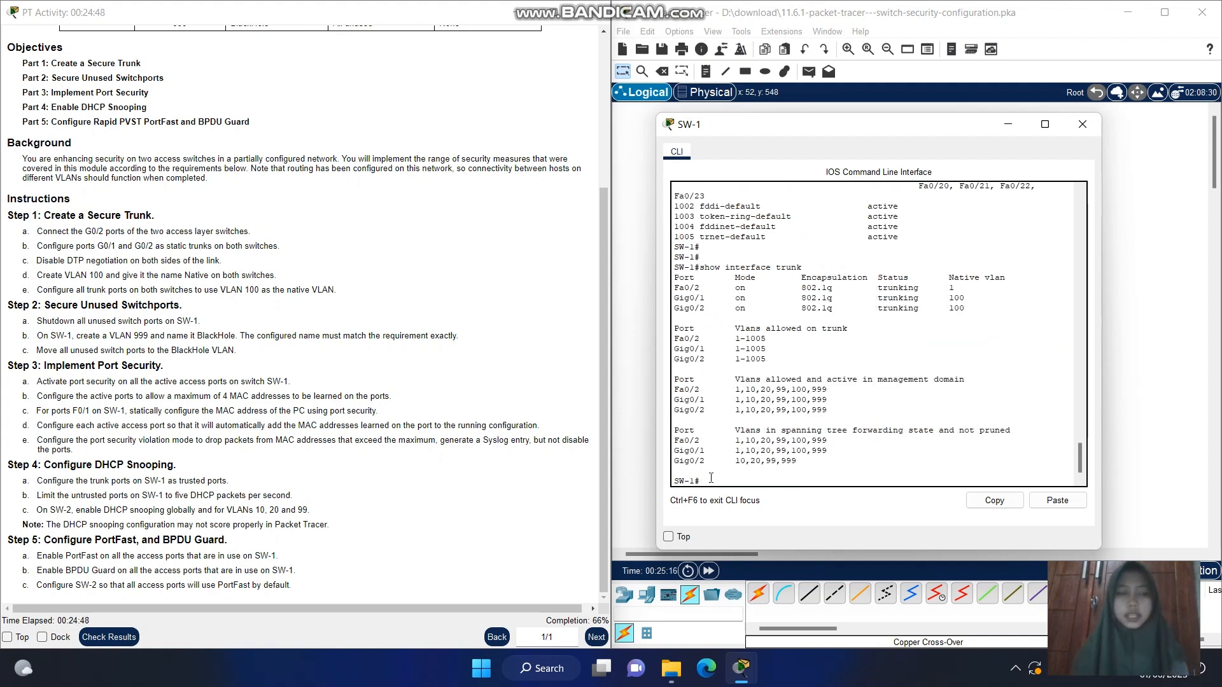
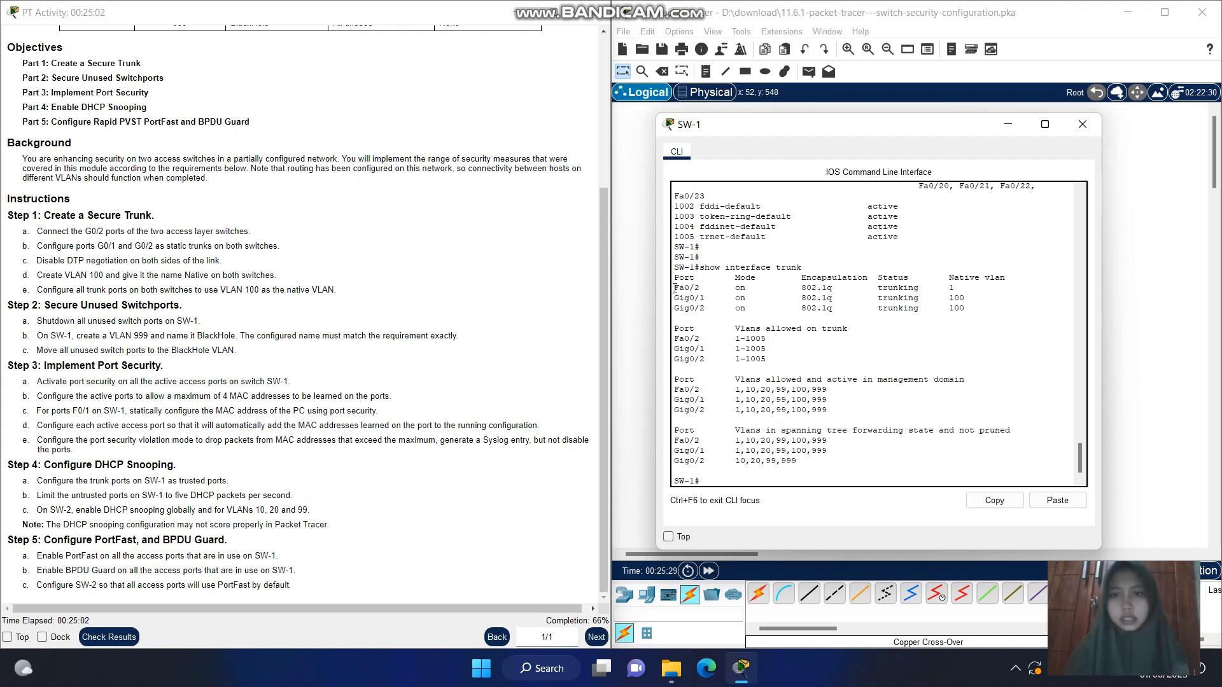
Check the Fa0/2 row in SW-1's trunk list and enter global configuration mode with config t
left_click_drag(675, 287, 929, 290)
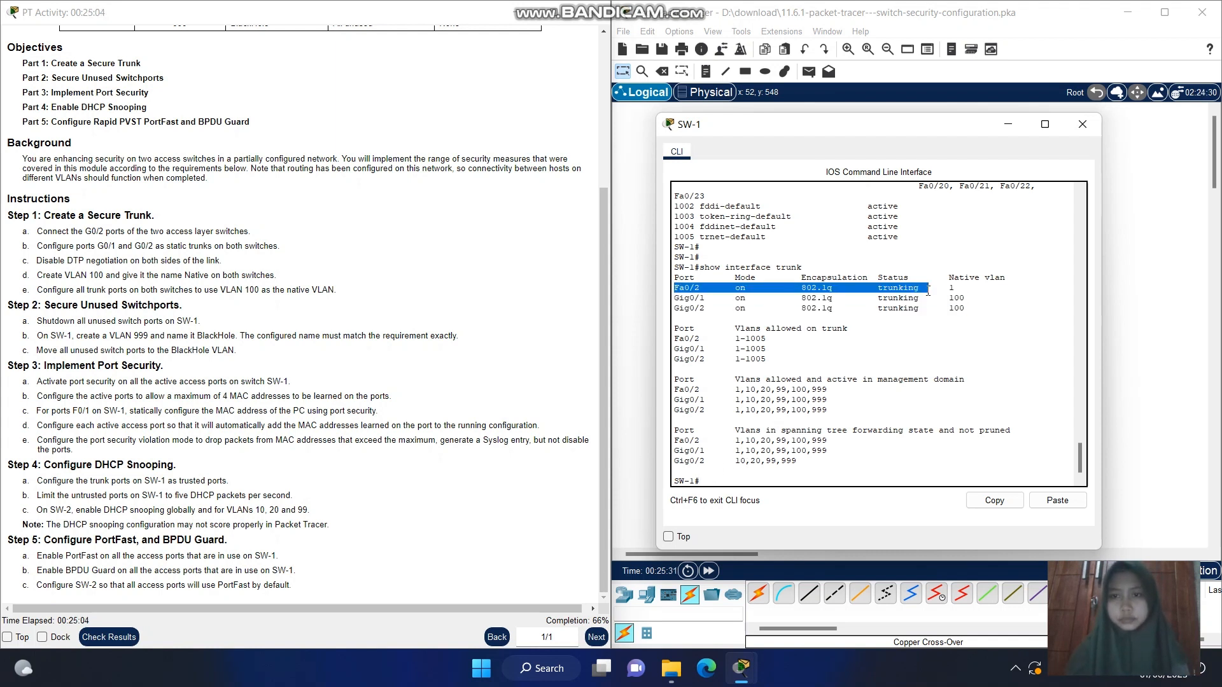
left_click(712, 478)
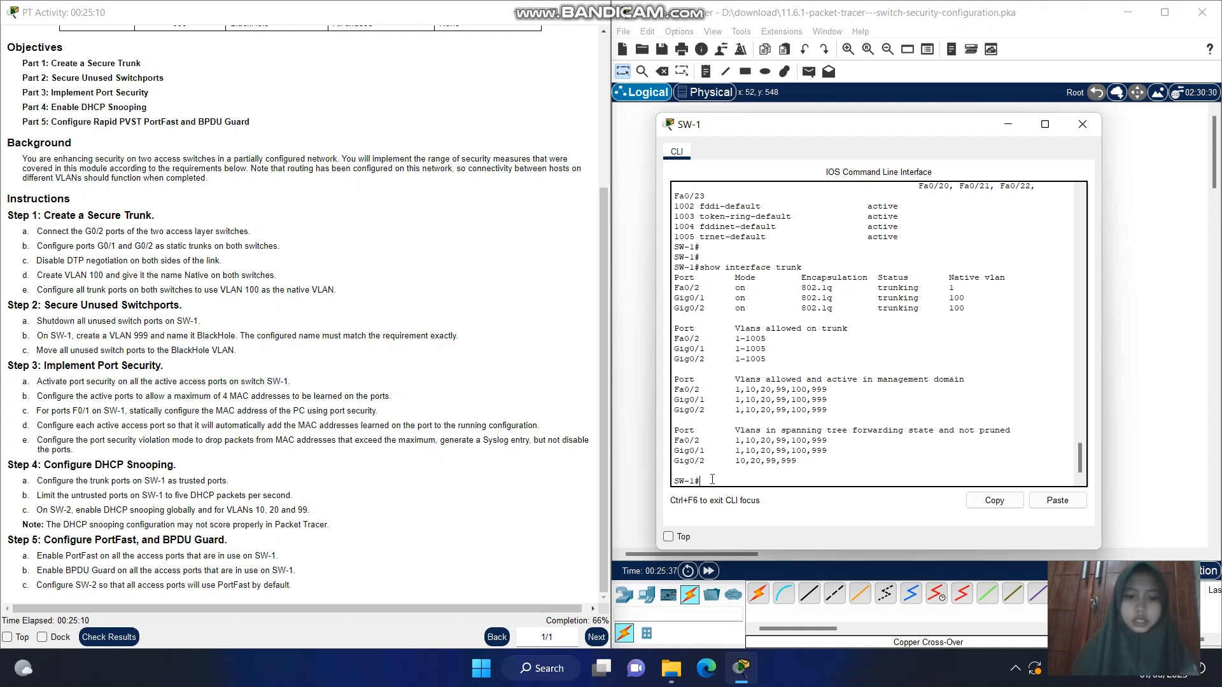
type("config")
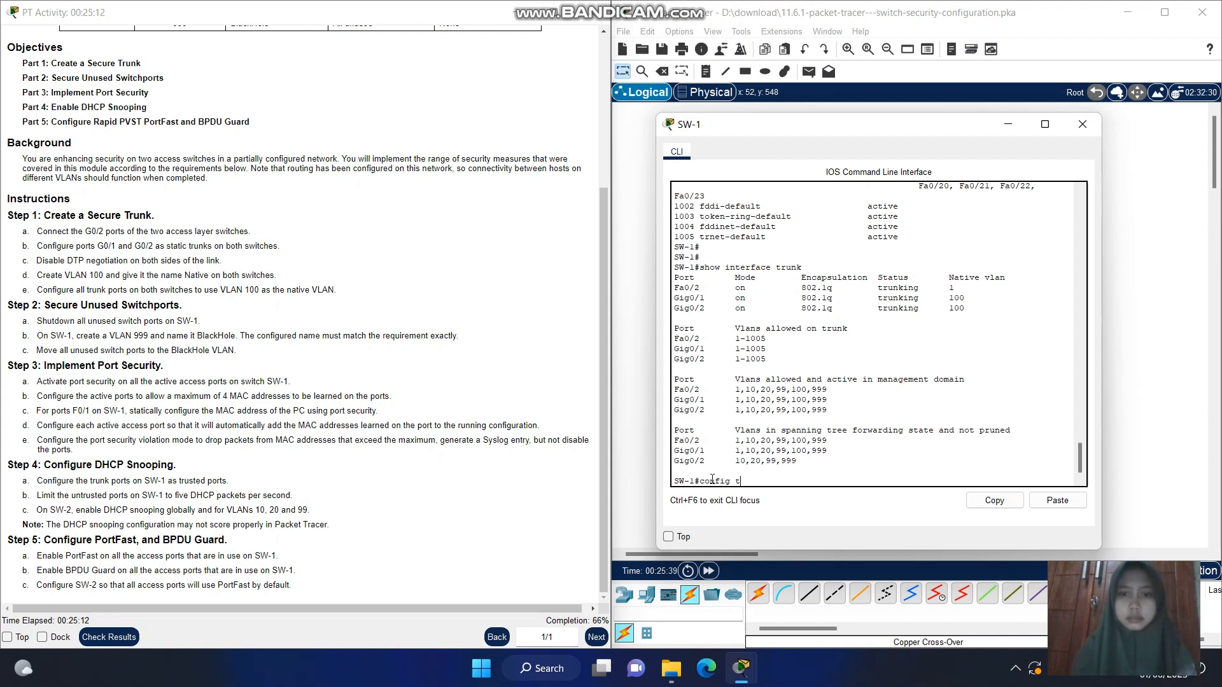
type(" t")
key("Return")
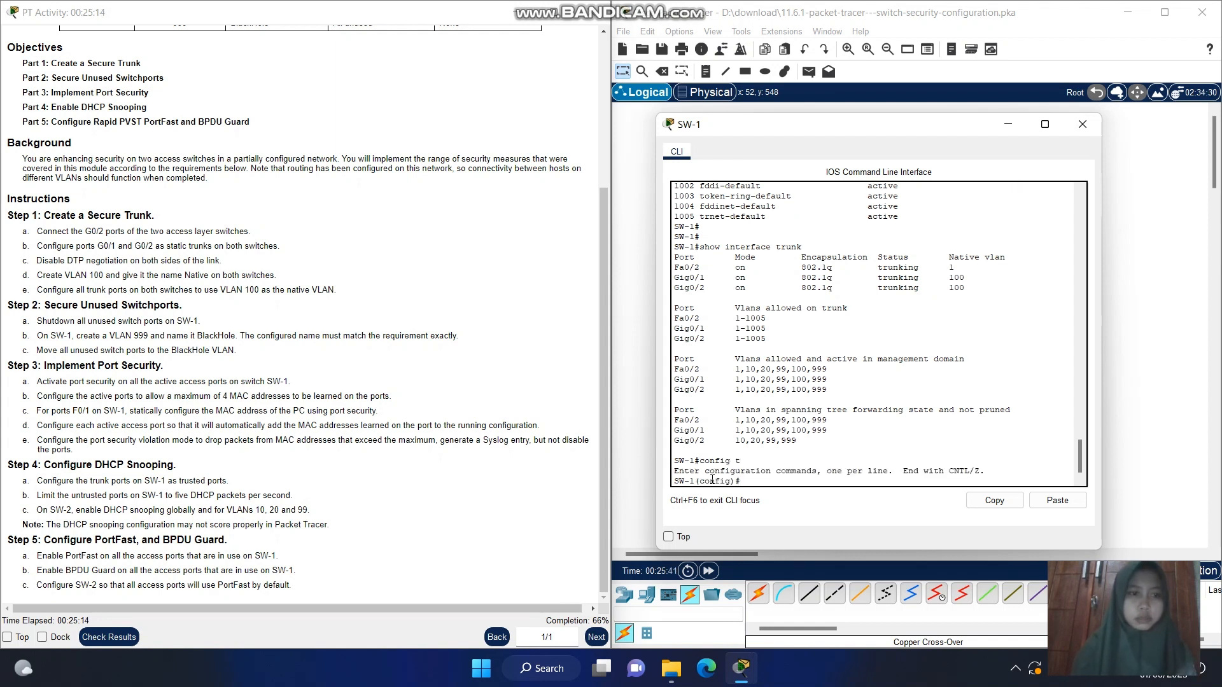
Select SW-1's active access ports for configuration with interface range f0/1-2, f0/10, f0/24
type("int")
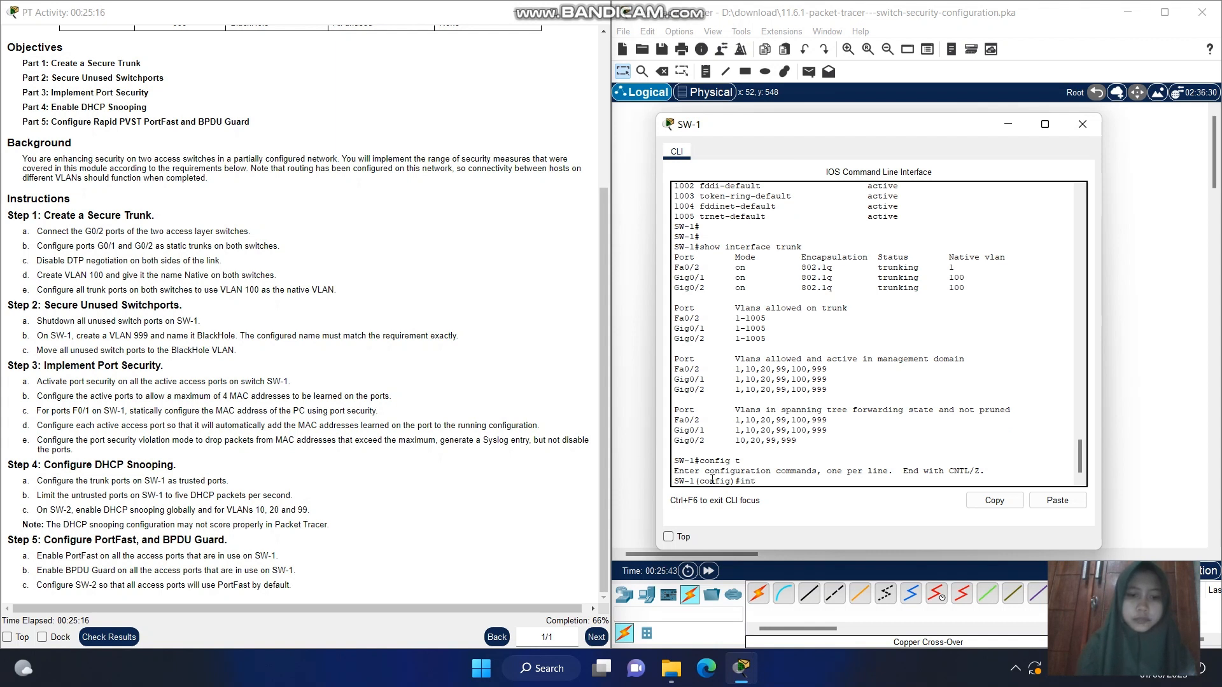
type("erface rang")
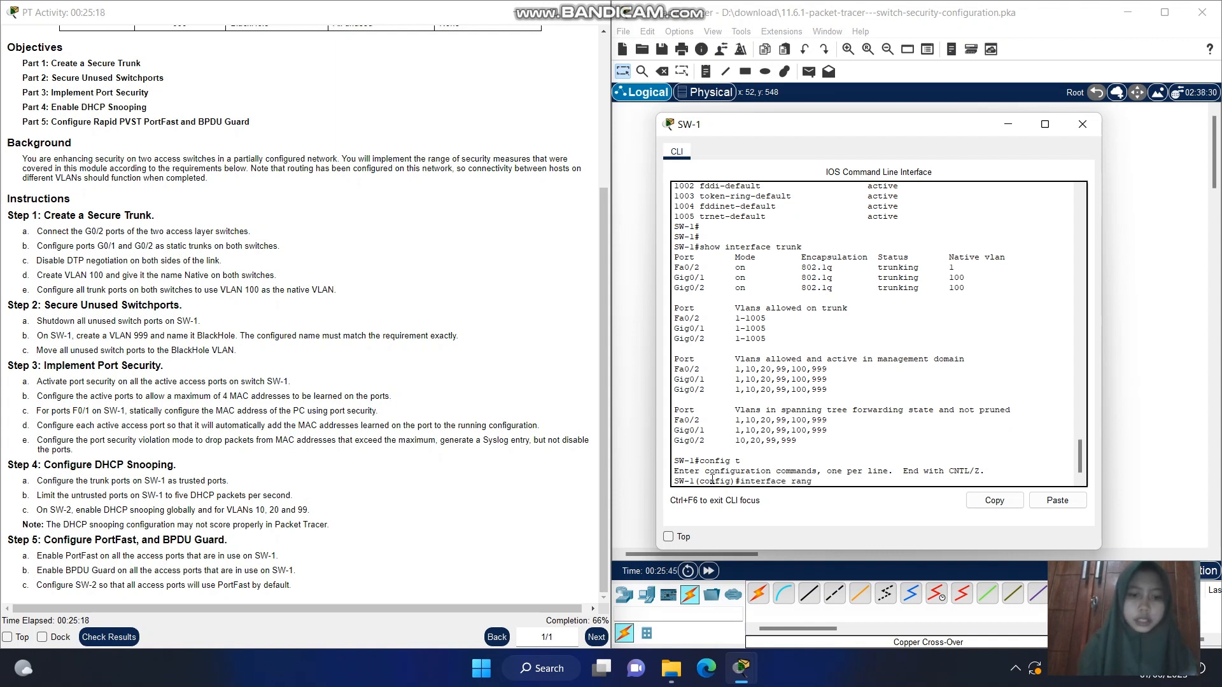
type("e f")
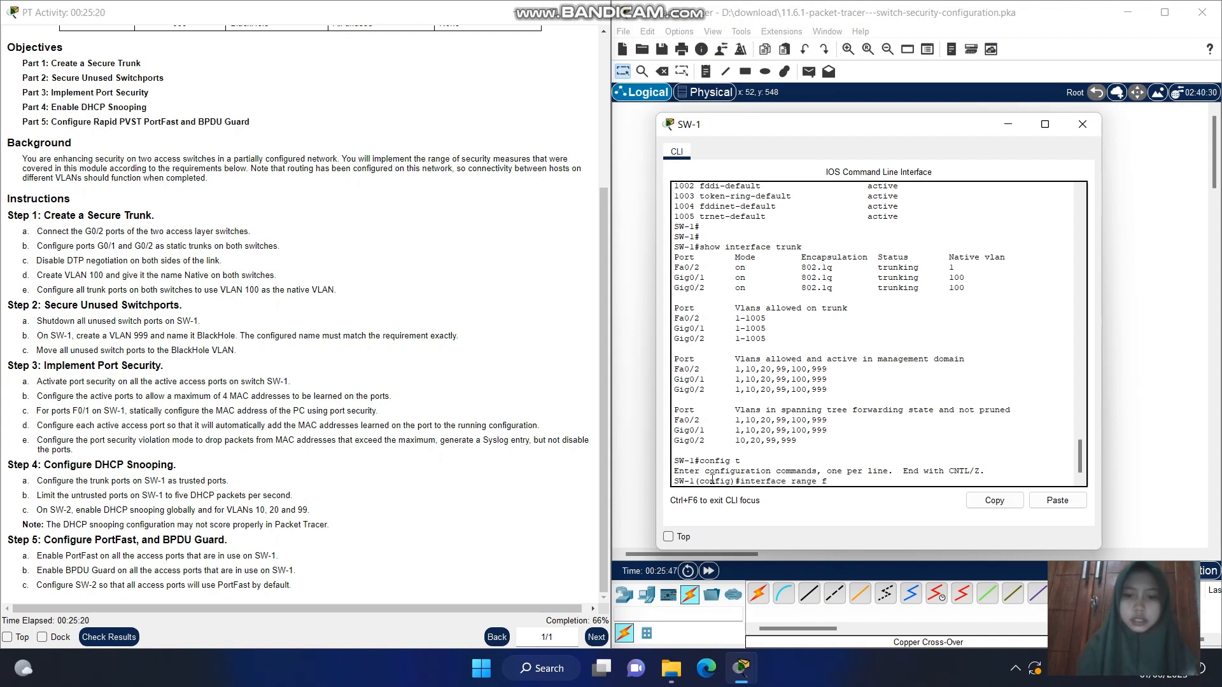
type("0/")
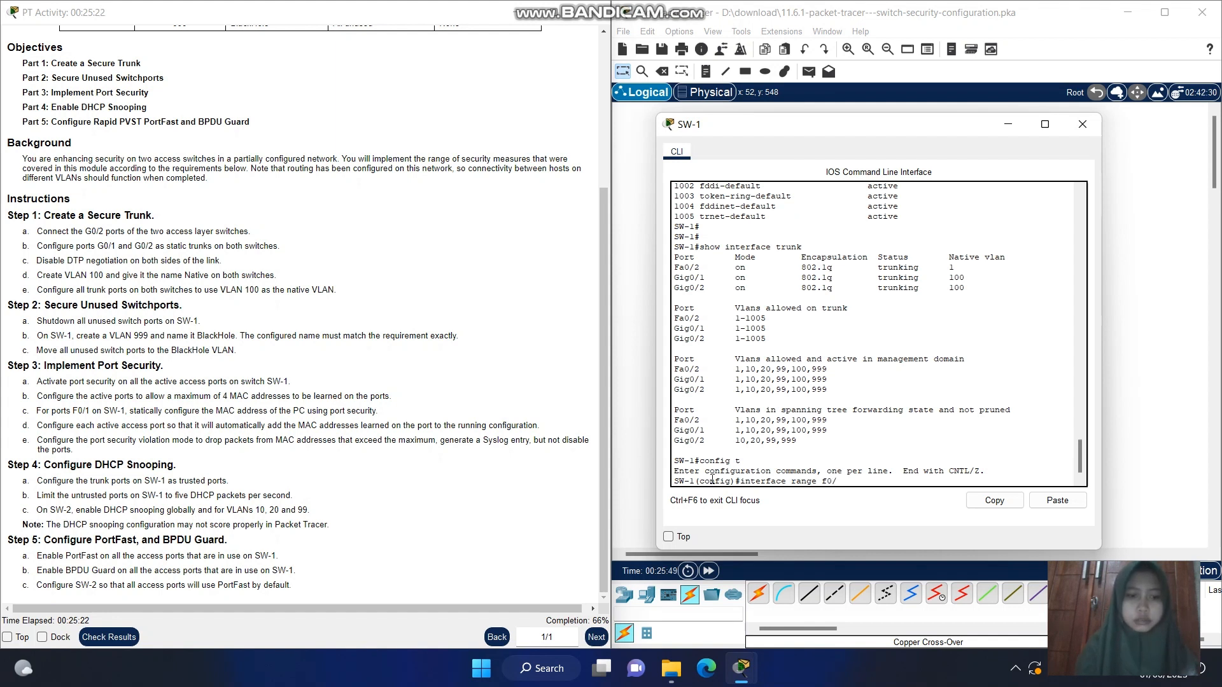
type("1-2,")
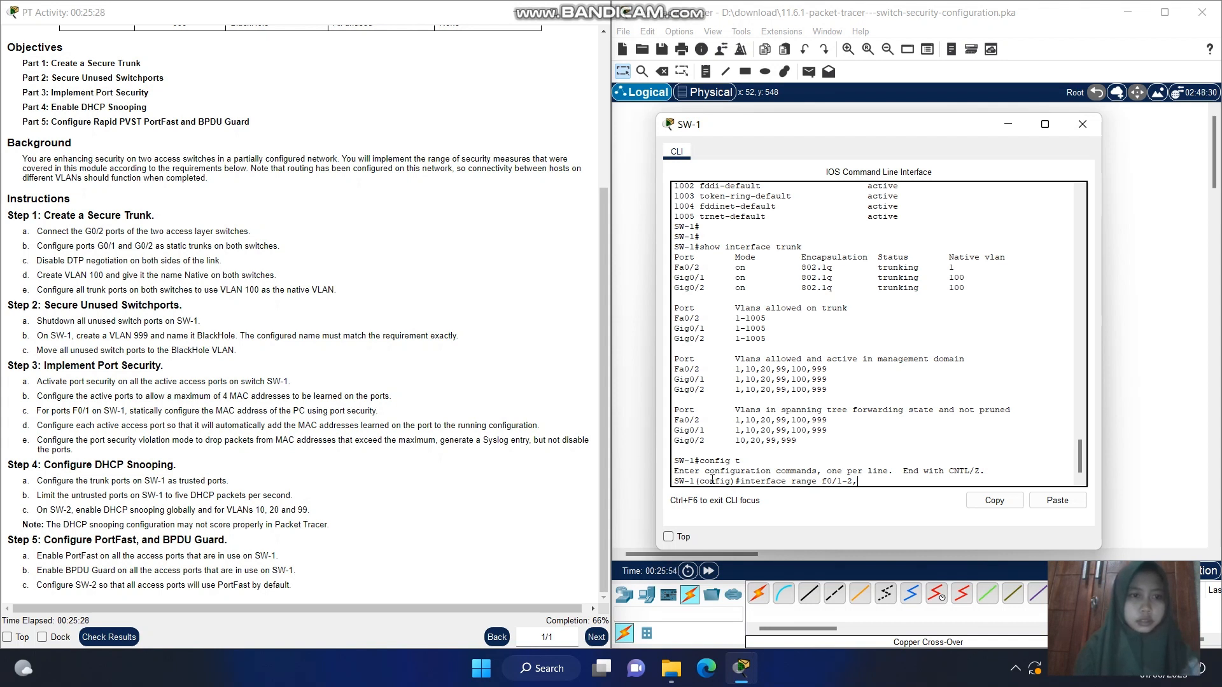
type("f")
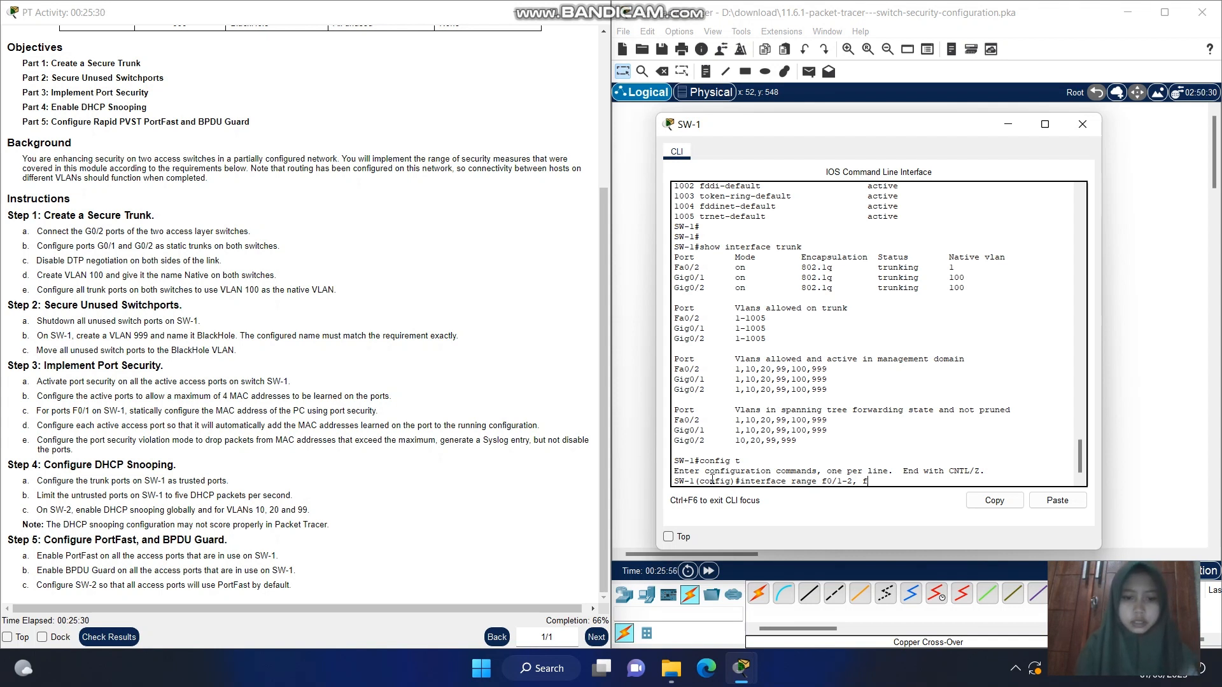
type("0/")
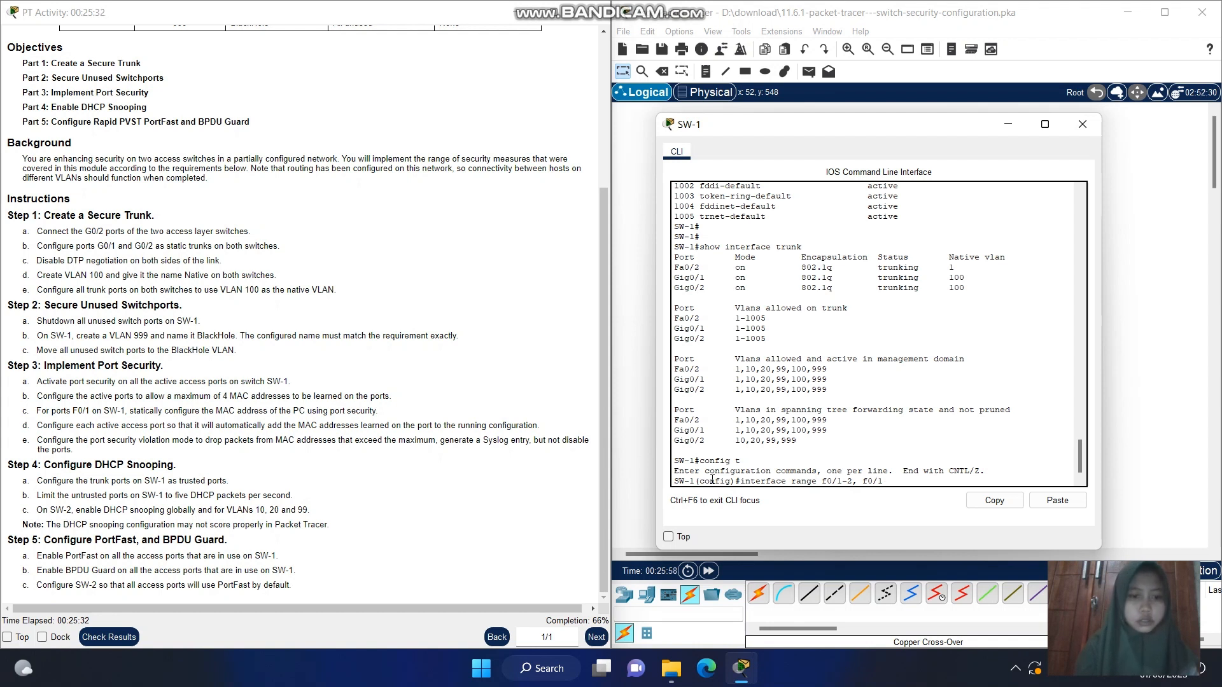
type("10")
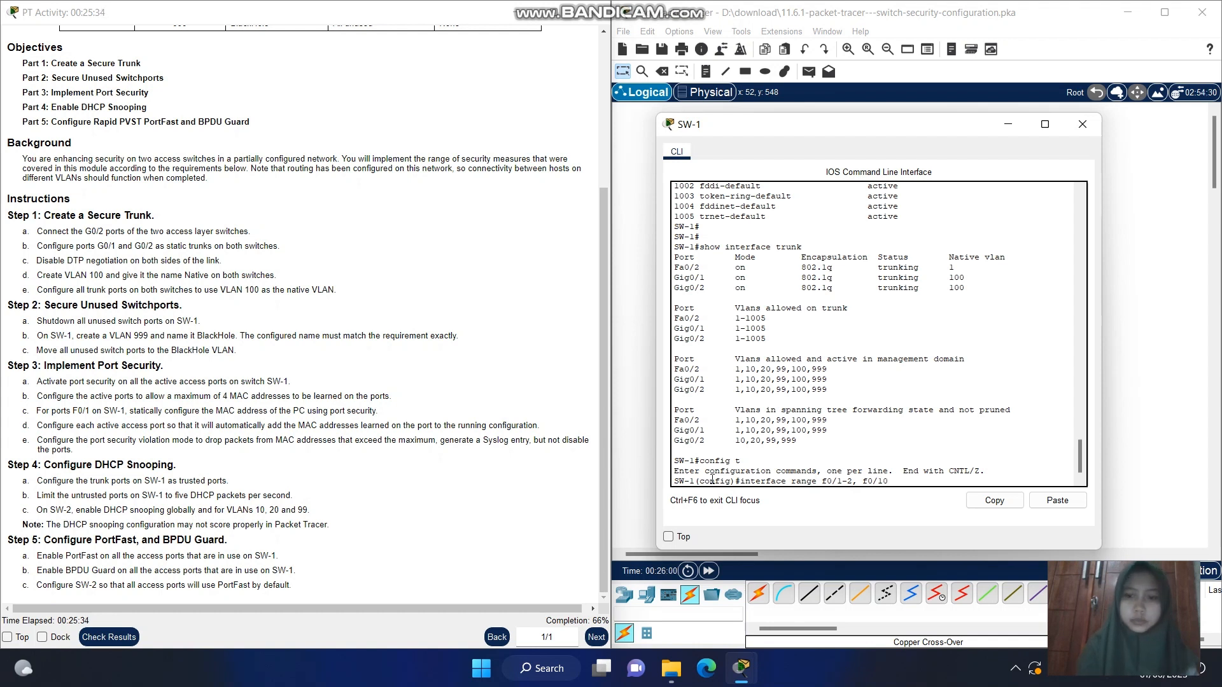
type(", f")
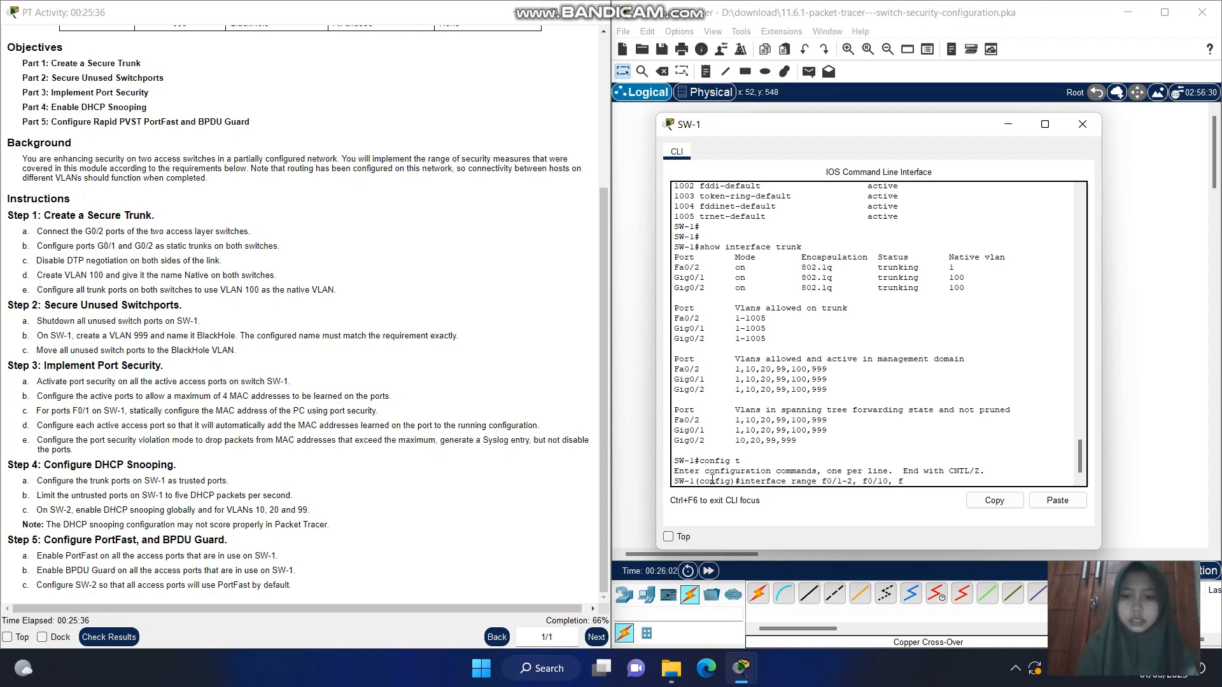
type("0/24")
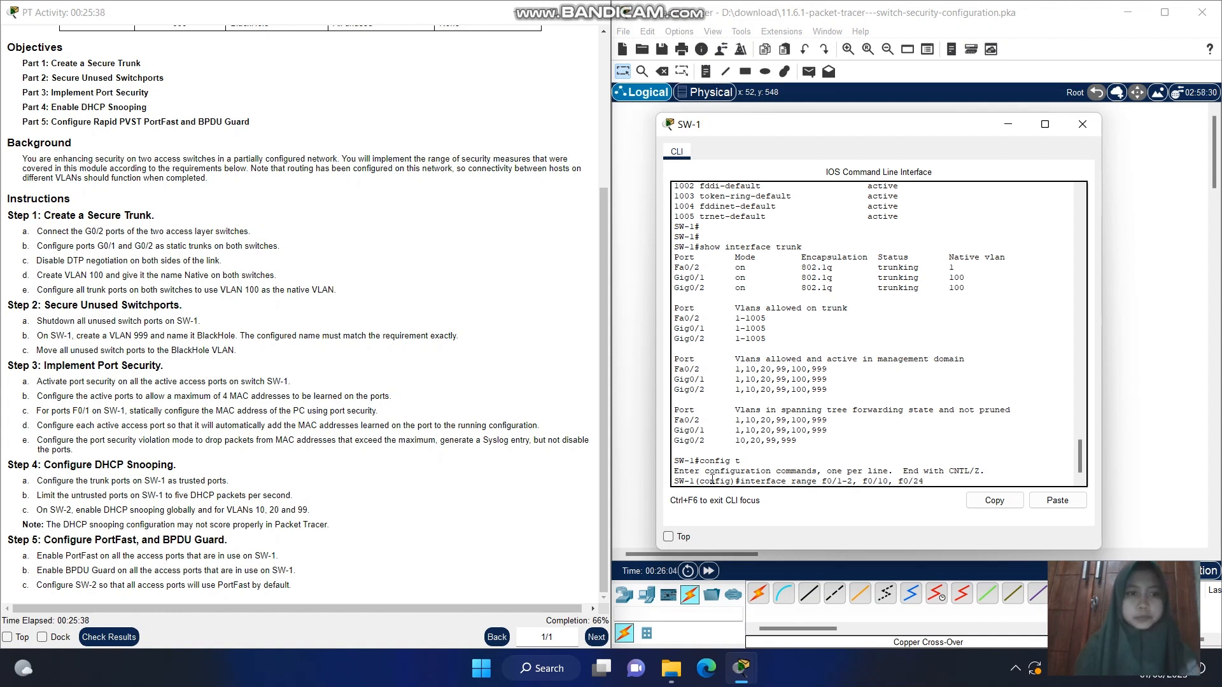
key("Return")
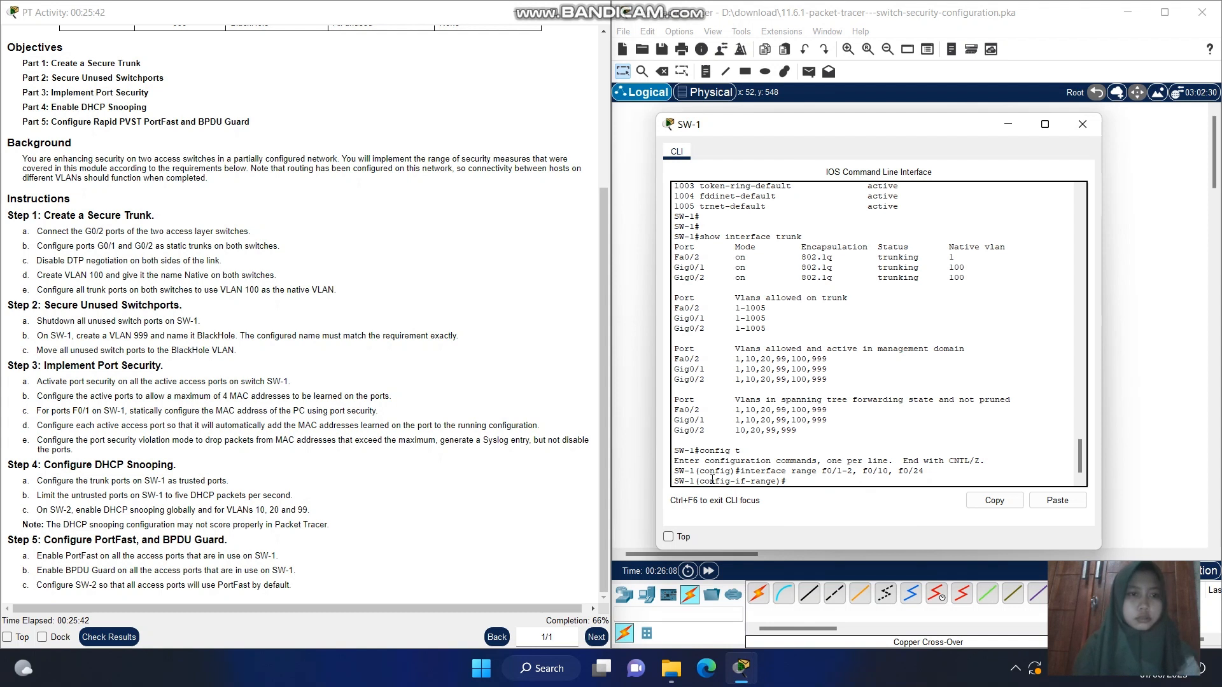
Set the selected active ports to access mode with switchport mode access
type("s")
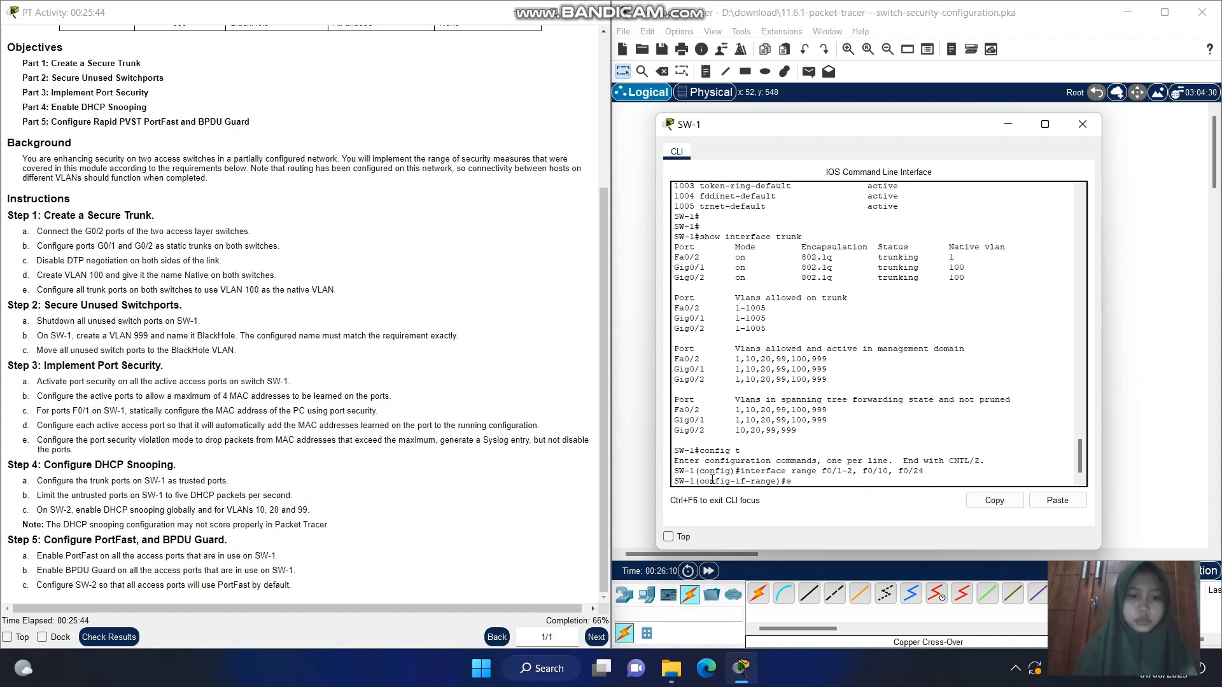
type("witchport mode access")
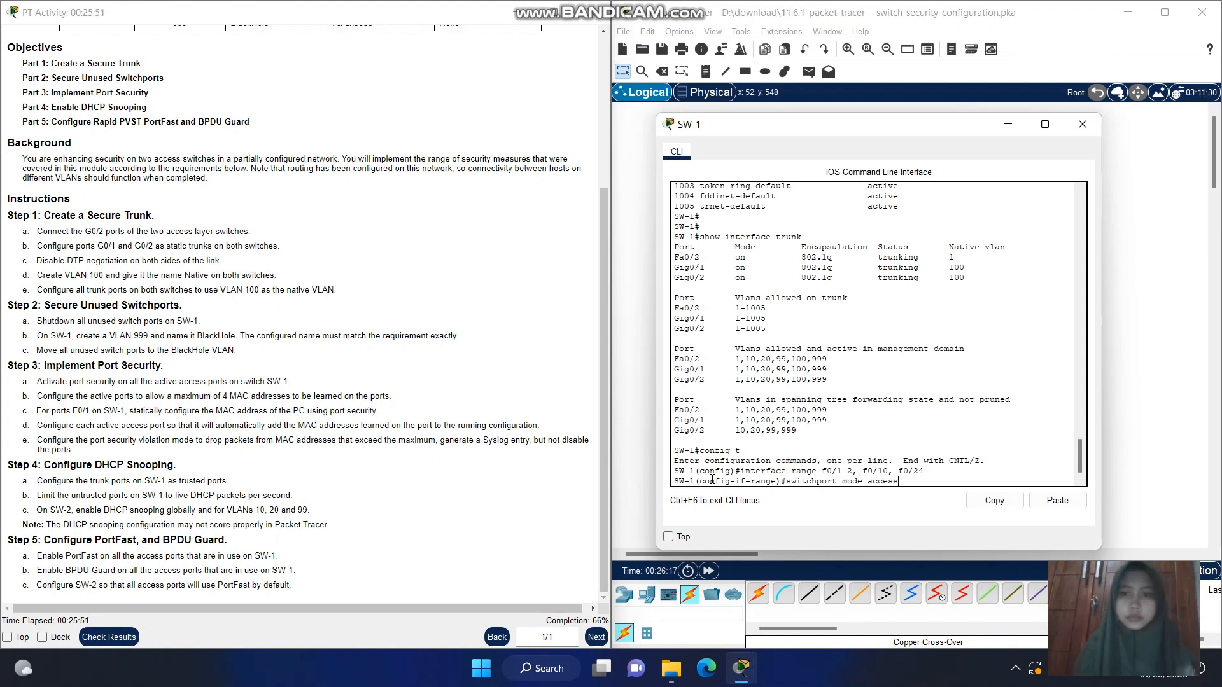
key("Return")
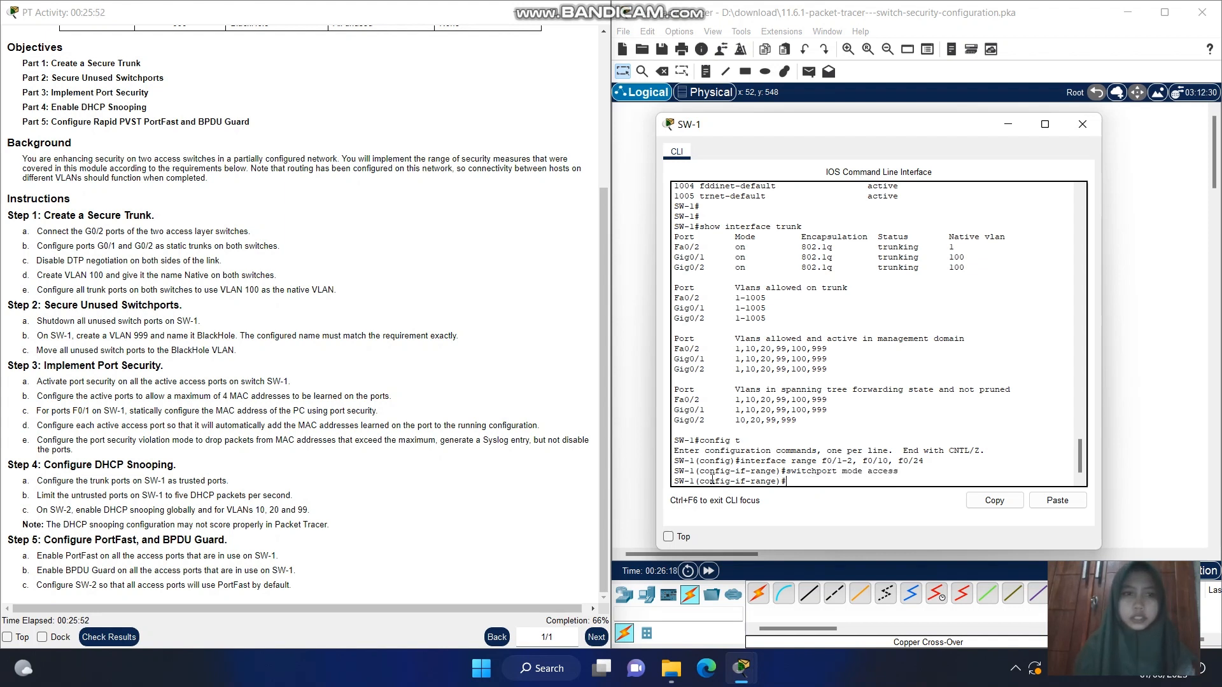
Activate port security on the selected ports with switchport port-security
type("s")
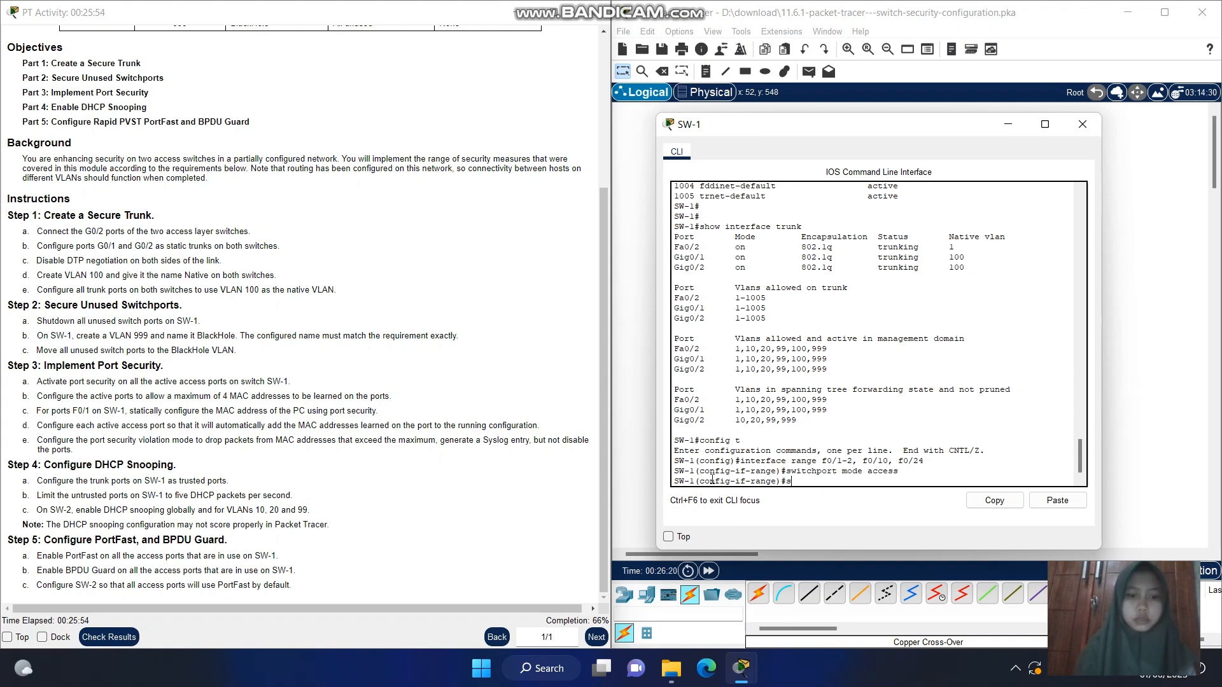
type("witchp")
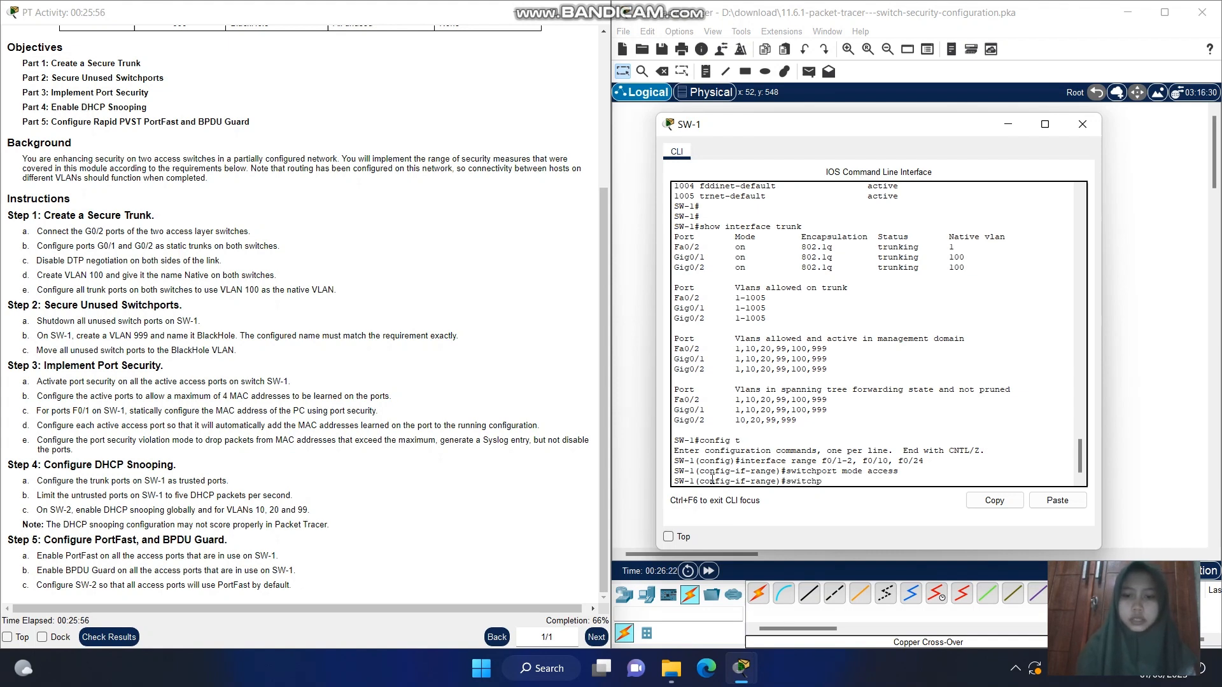
type("ort")
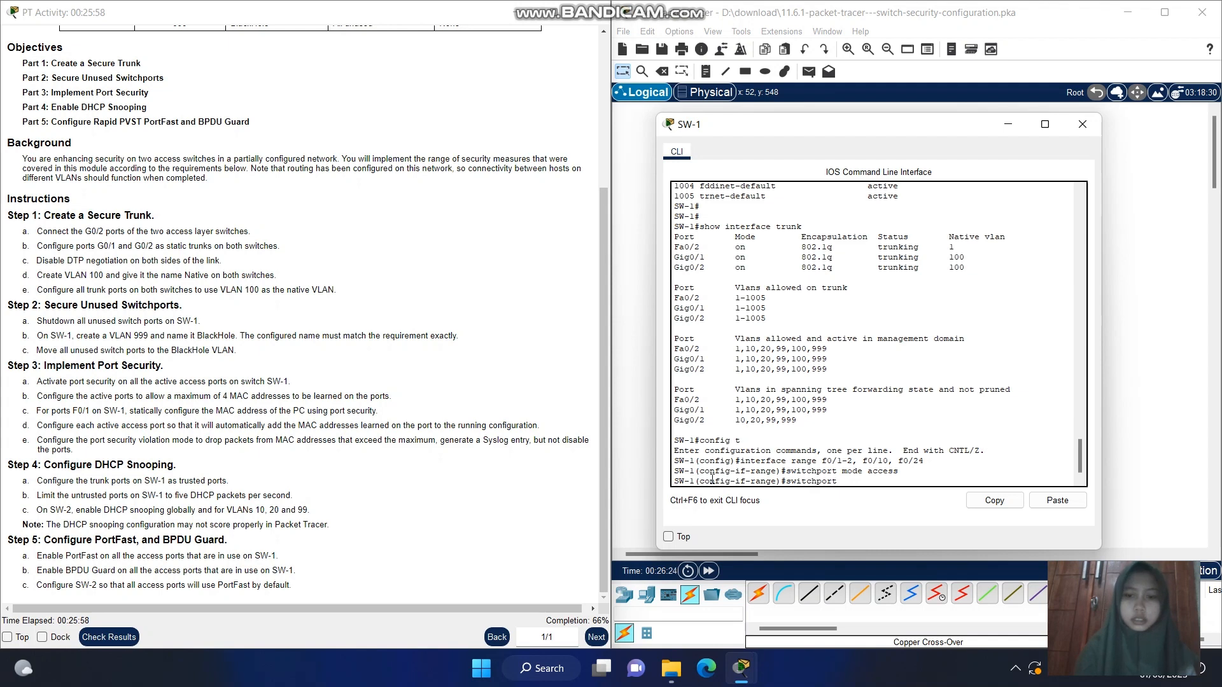
type(" port-sec")
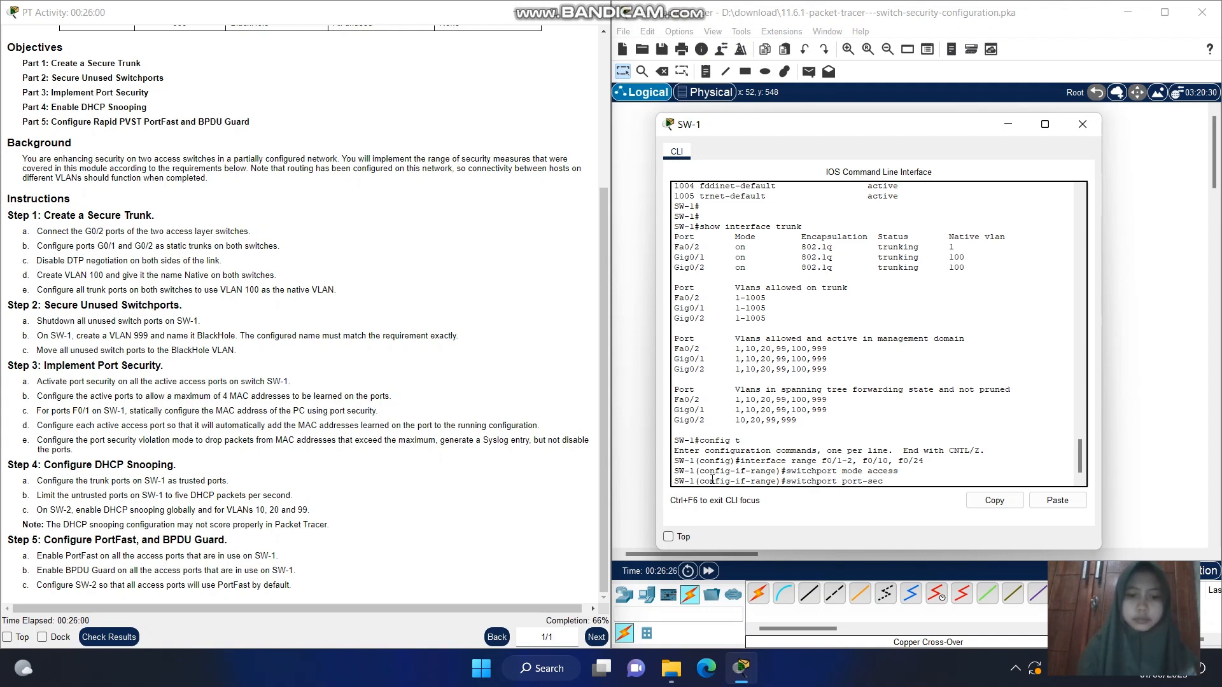
type("urity")
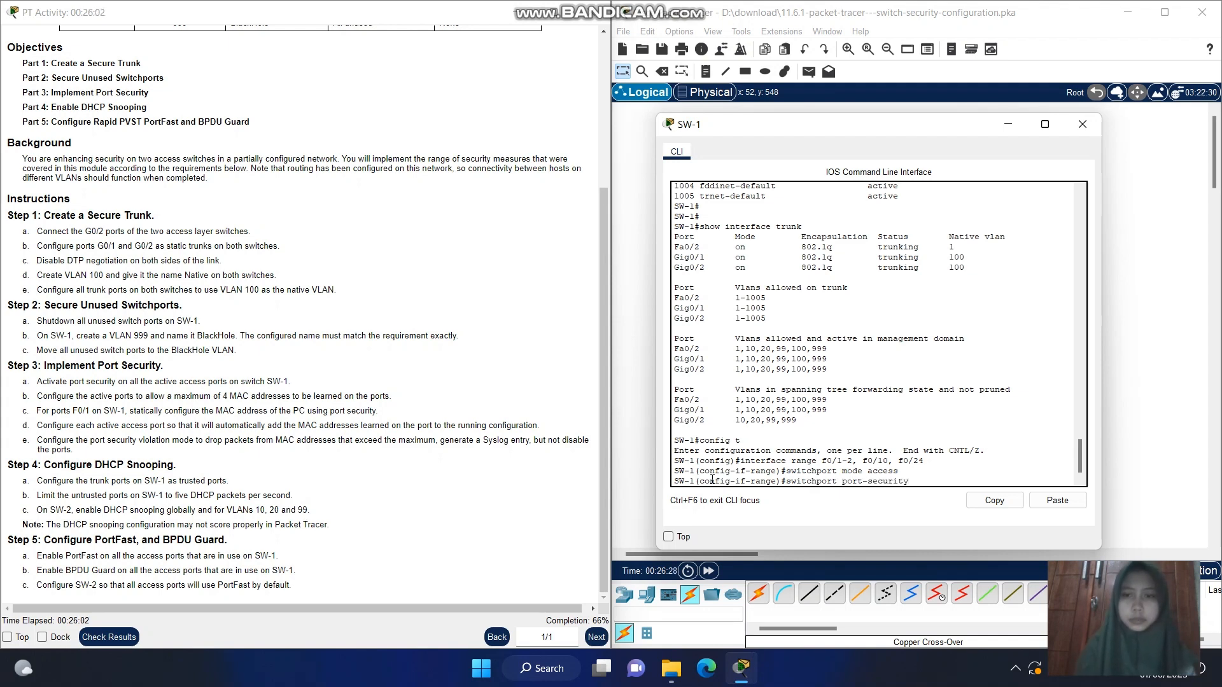
key("Return")
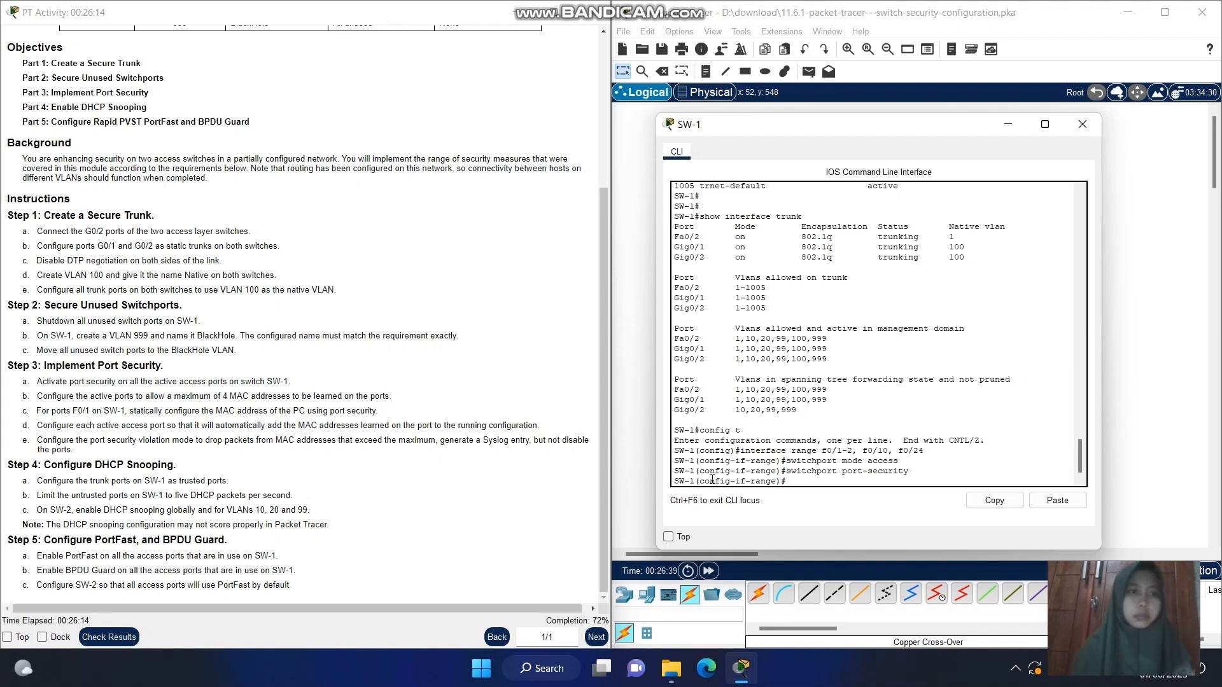
Leave interface range configuration with exit and reselect the active ports with interface range f0/1-2, f0/10, f0/24
type("xit")
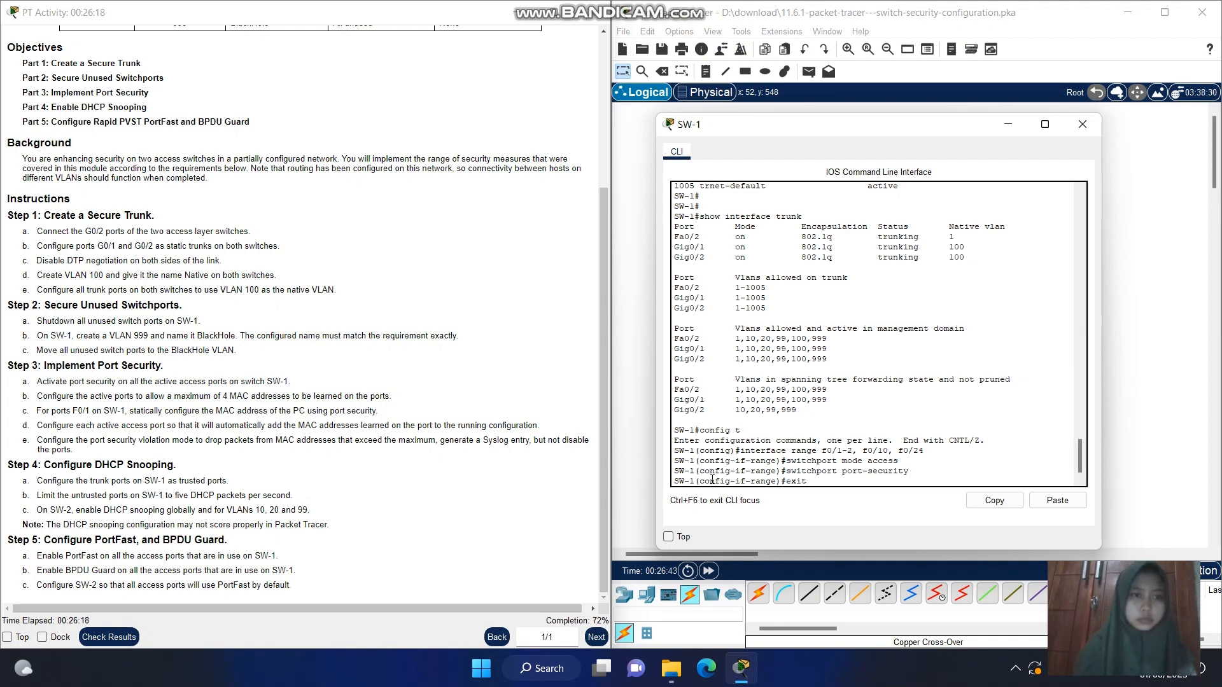
key("Return")
type("i")
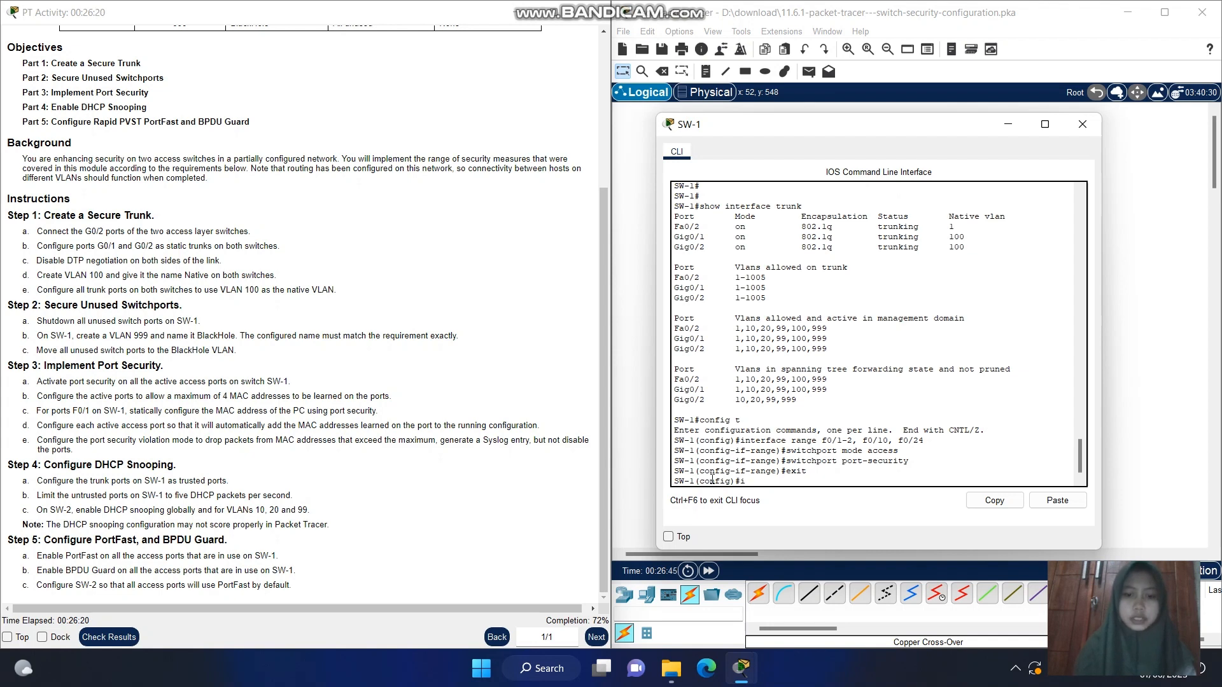
type("nterface")
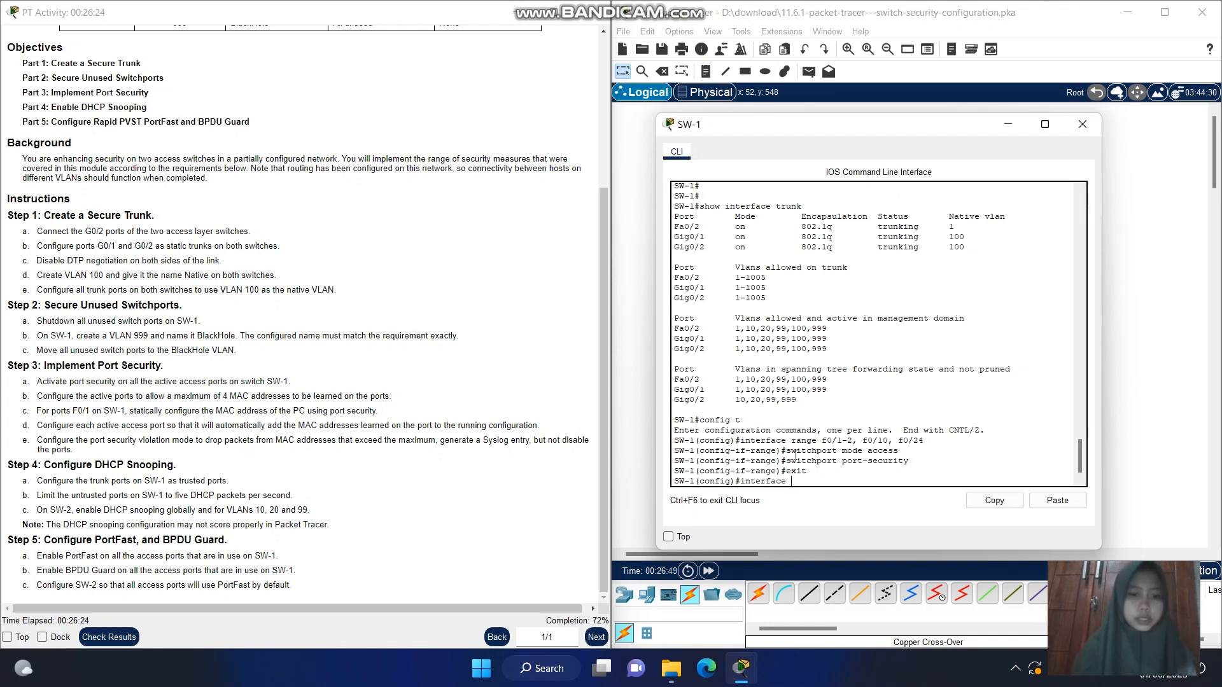
type(" range")
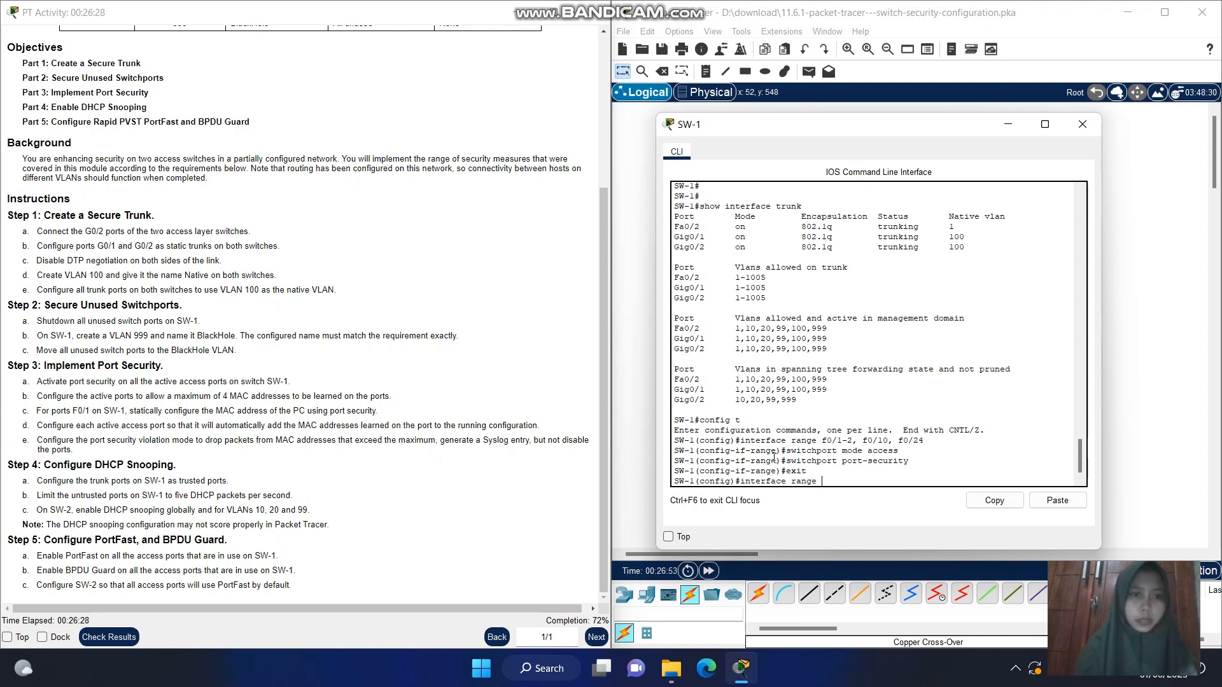
type(" f0/1-2")
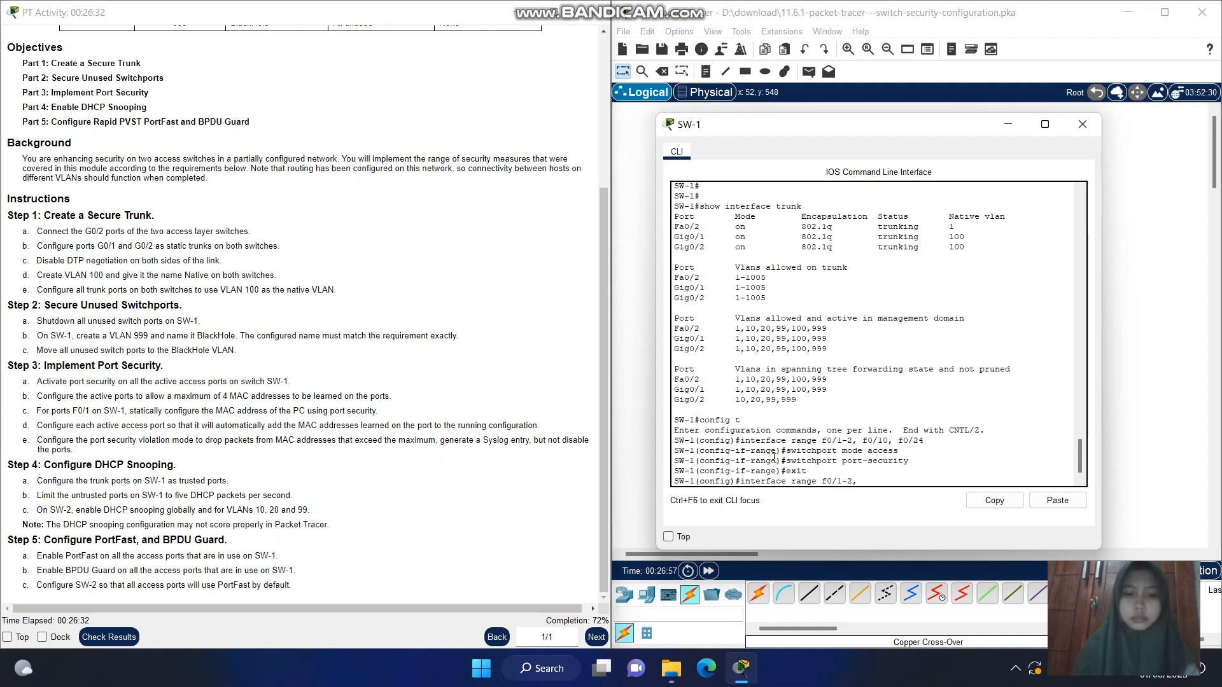
type(", f0/10, f0/24")
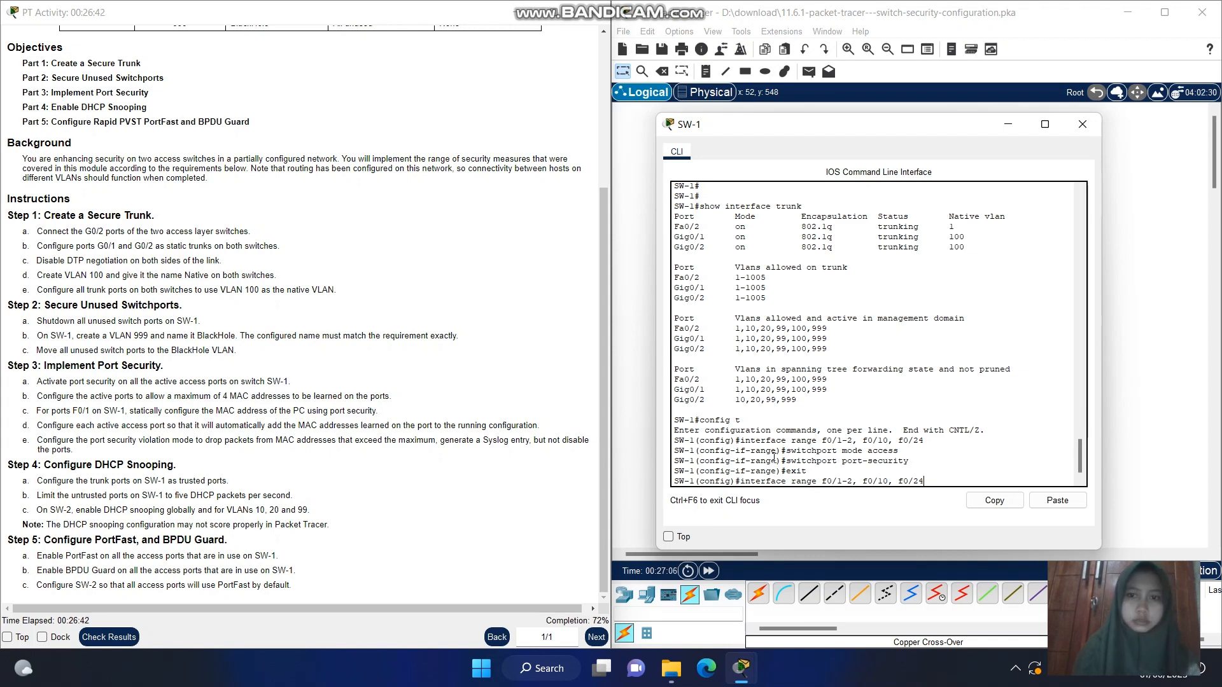
key("Return")
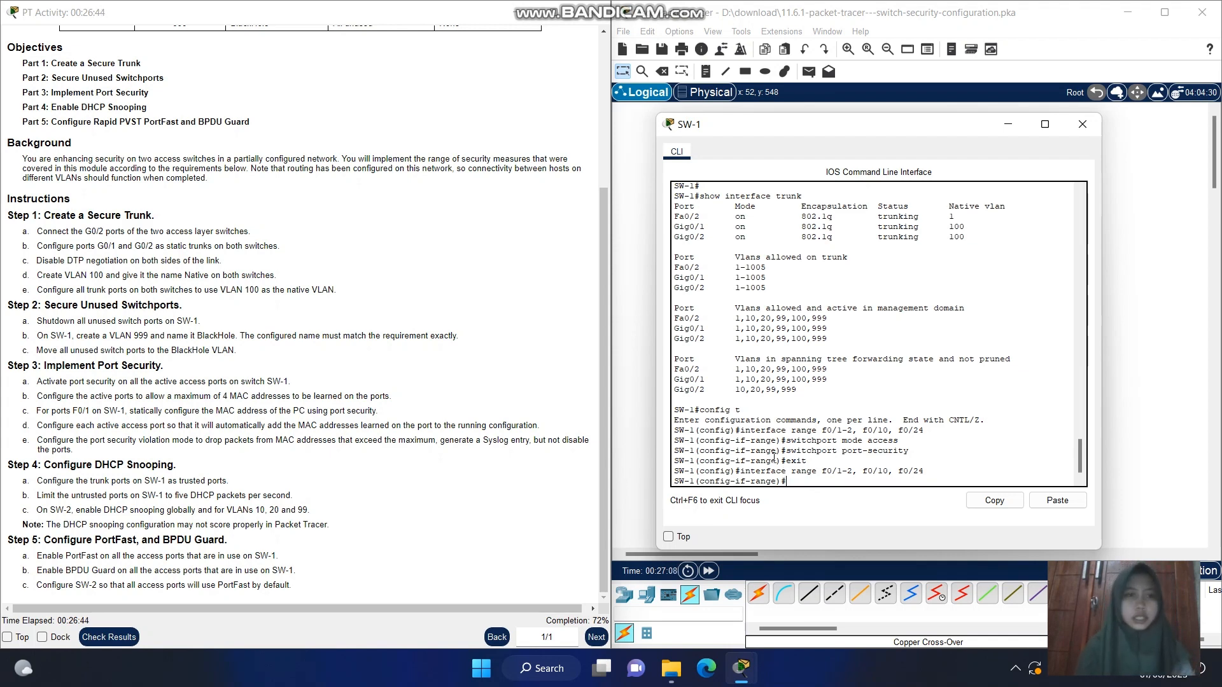
Limit the selected active ports to four learned MAC addresses with switchport port-security maximum 4
type("s")
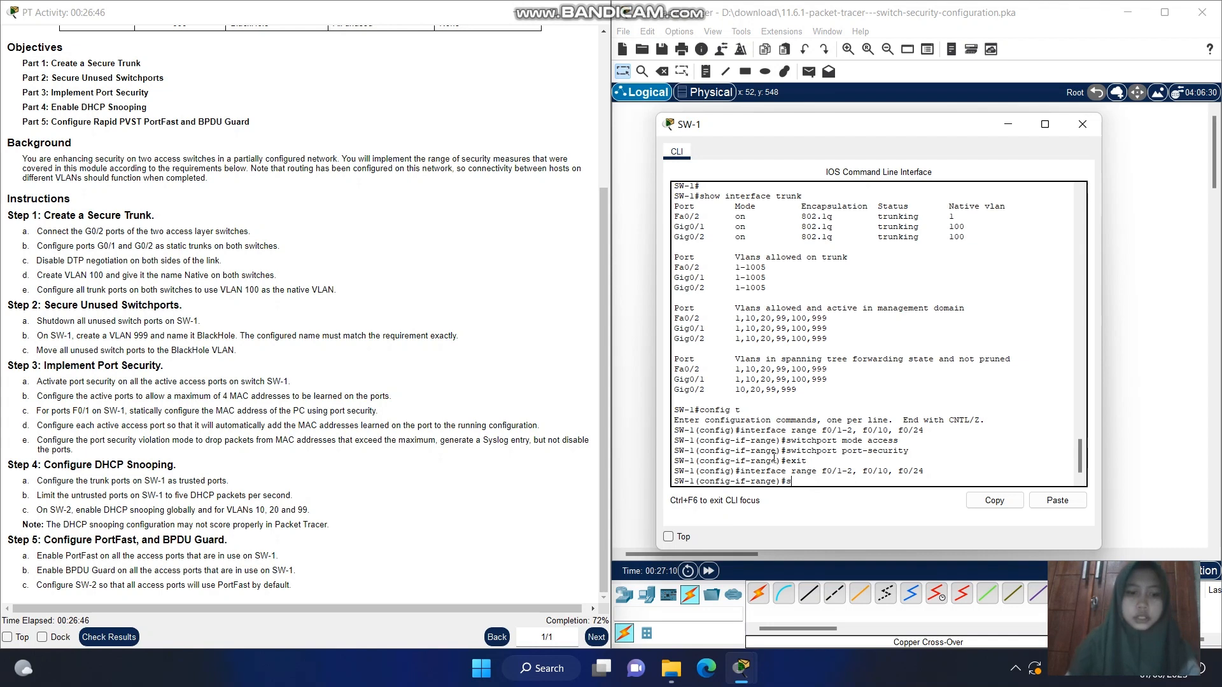
type("wi")
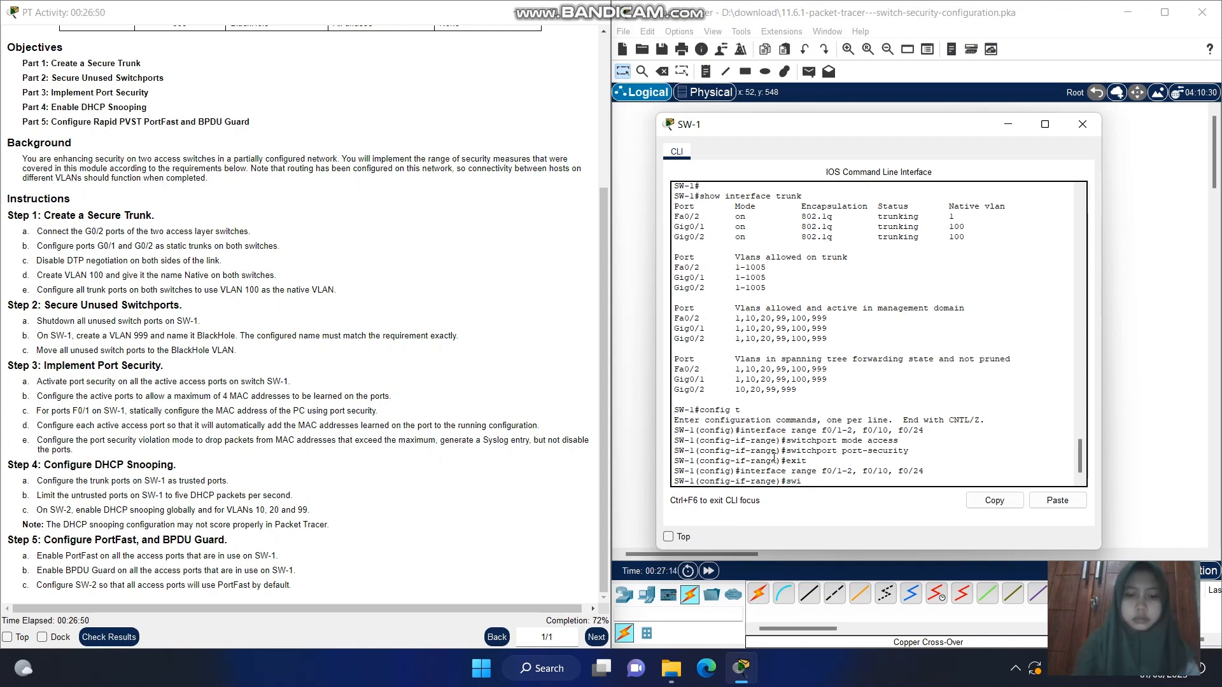
type("cthport")
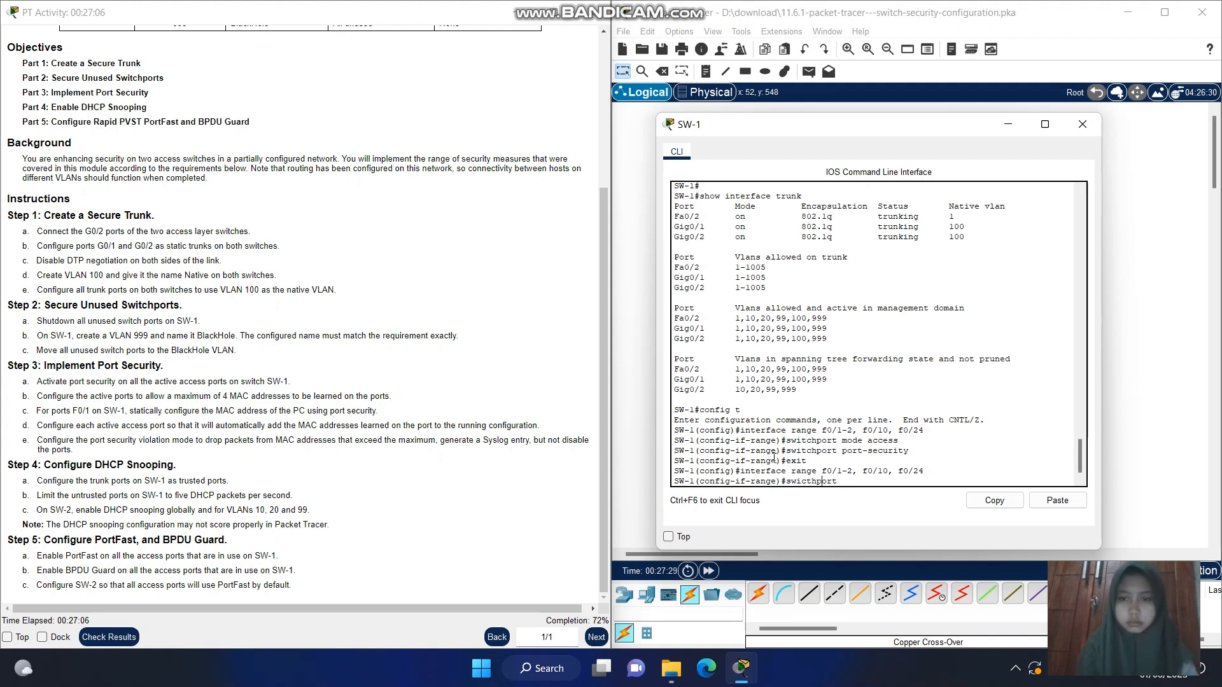
key("Left")
key("Left")
key("Left")
key("BackSpace")
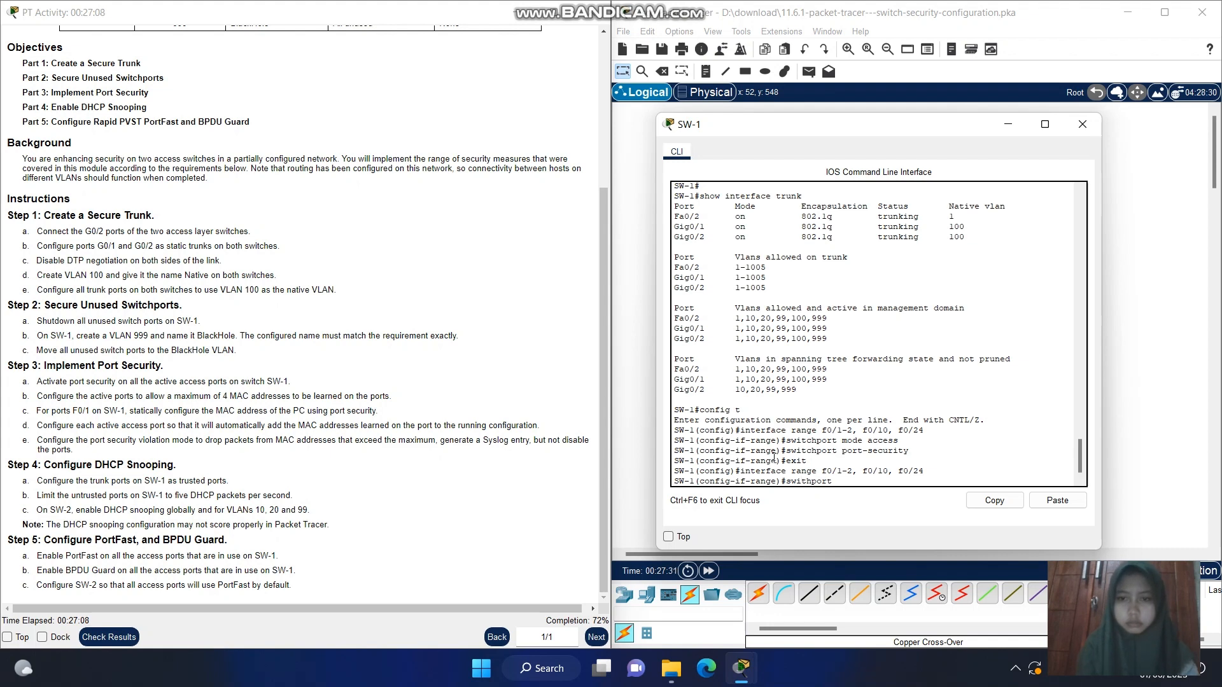
type("c")
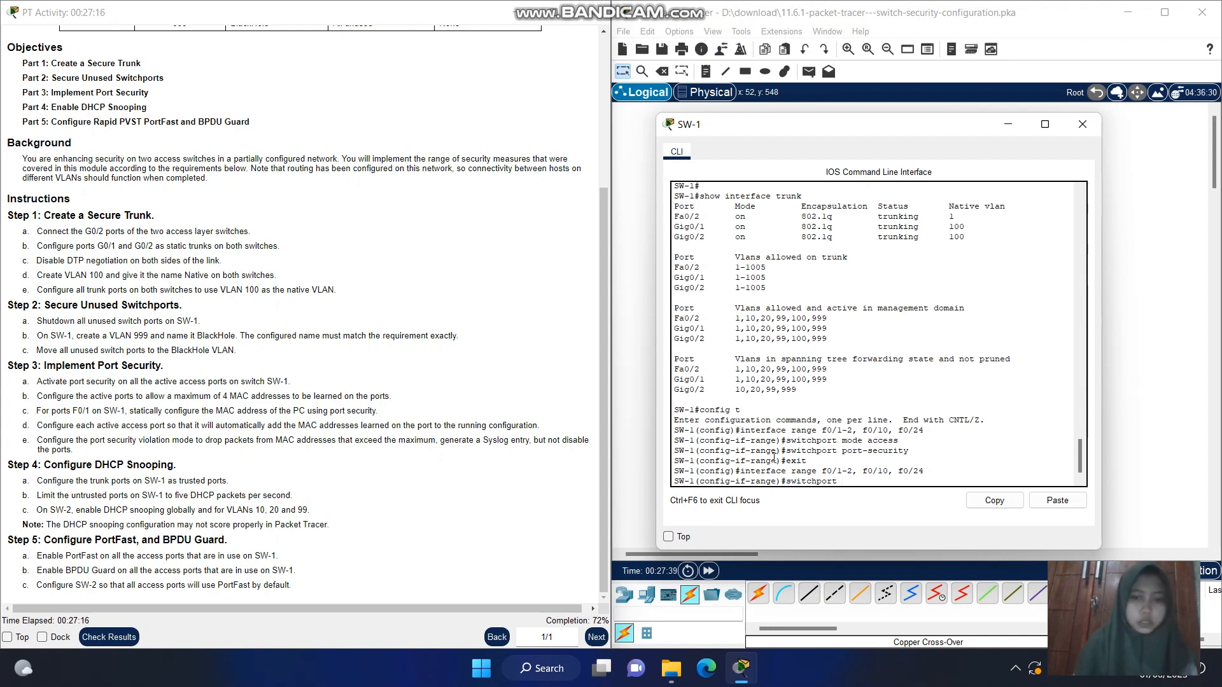
type("port-s")
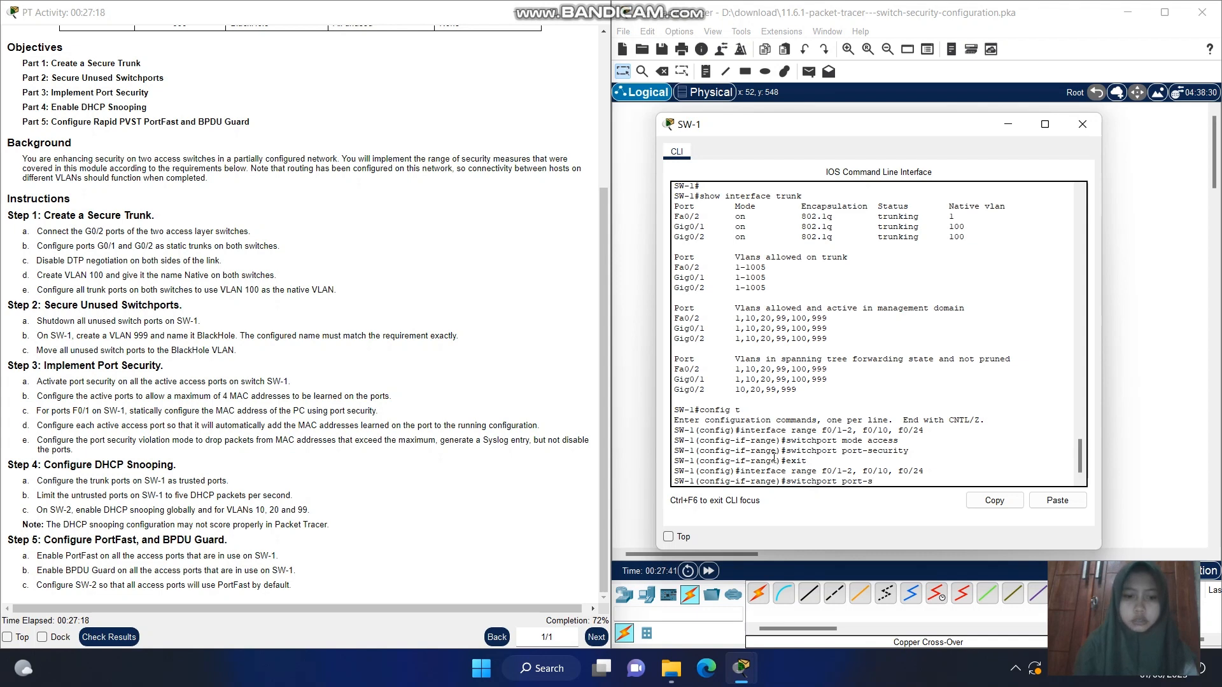
type("ecurity")
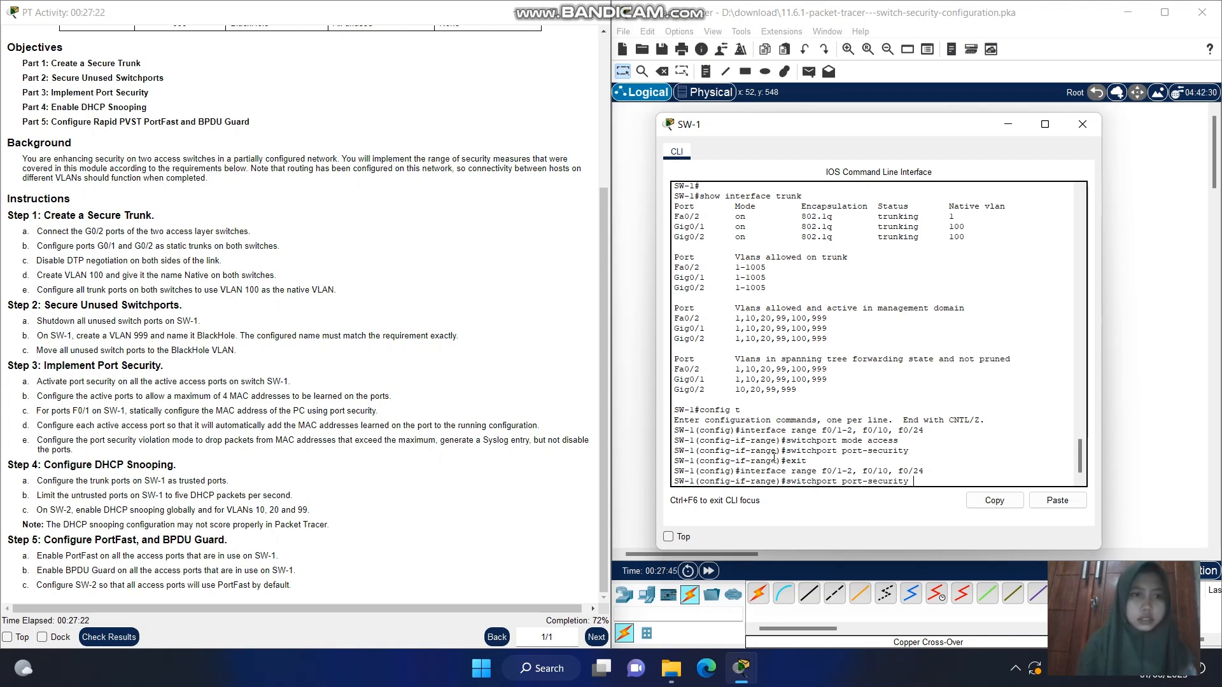
type(" maxim")
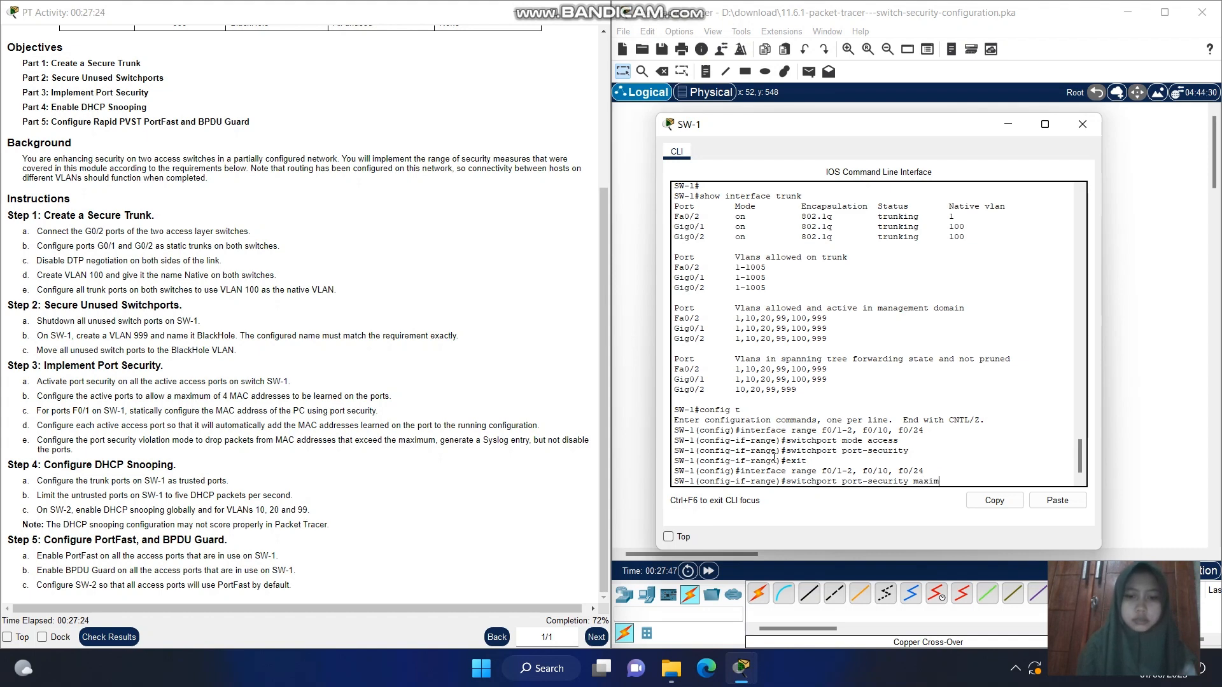
type("um 4")
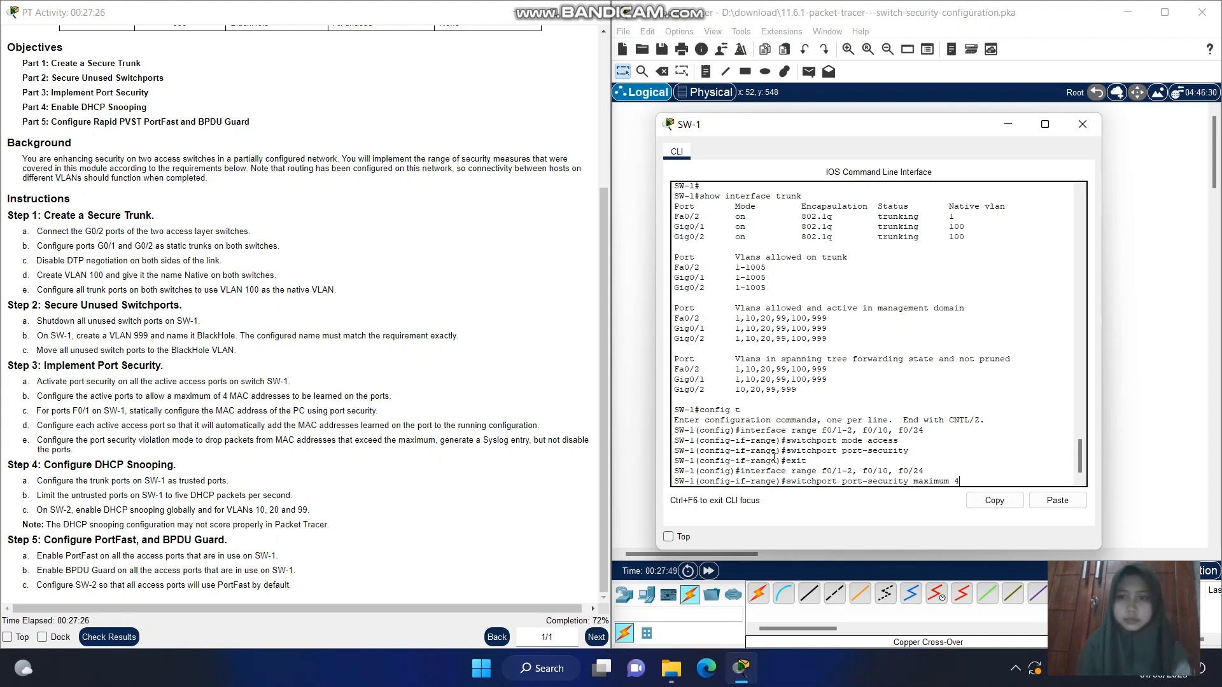
key("Return")
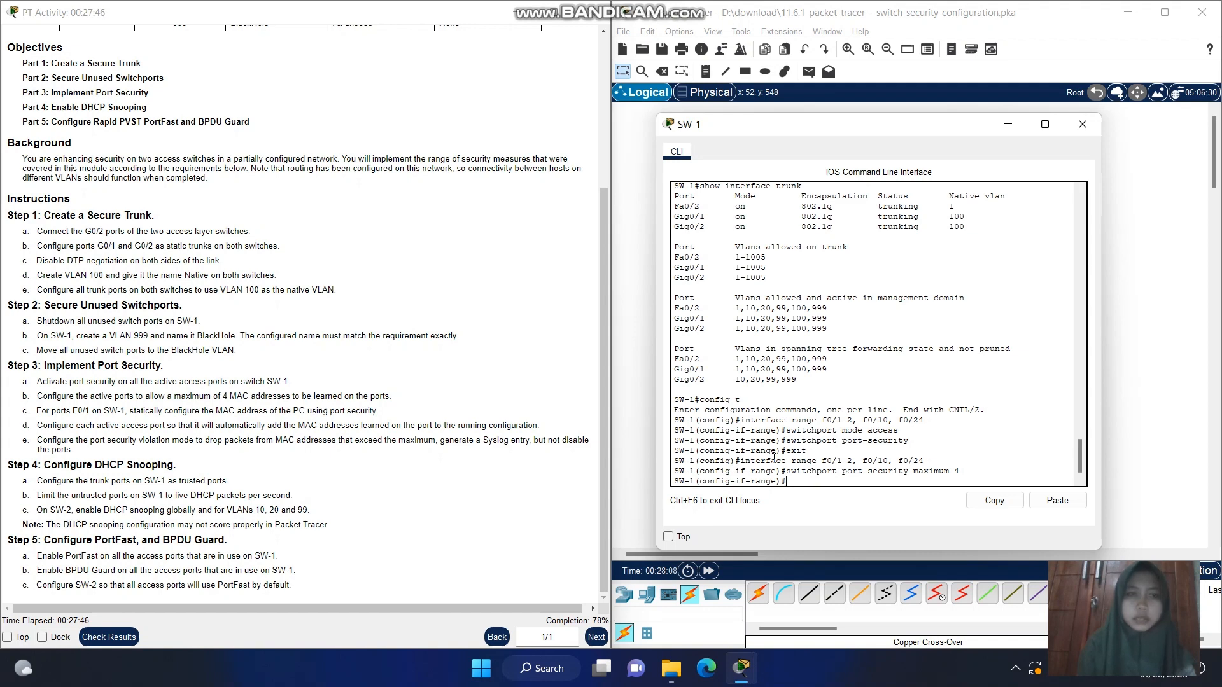
key("Return")
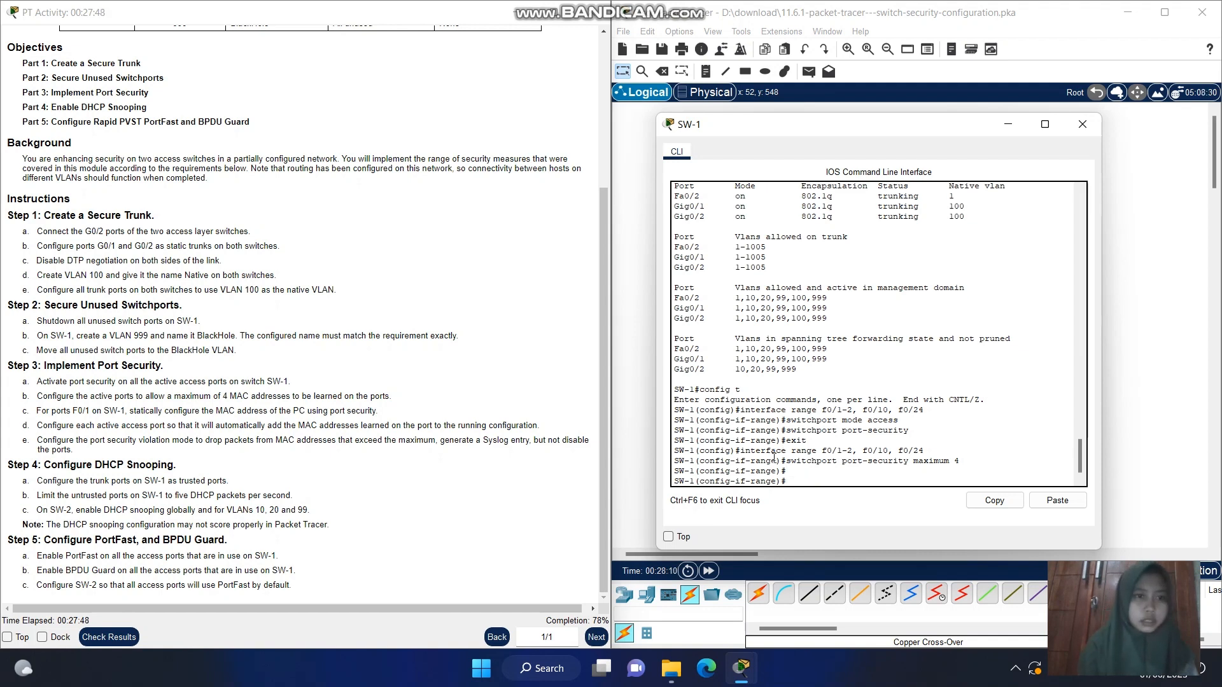
Leave interface range configuration with exit and enter configuration of port F0/1 with interface f0/1
type("i")
key("BackSpace")
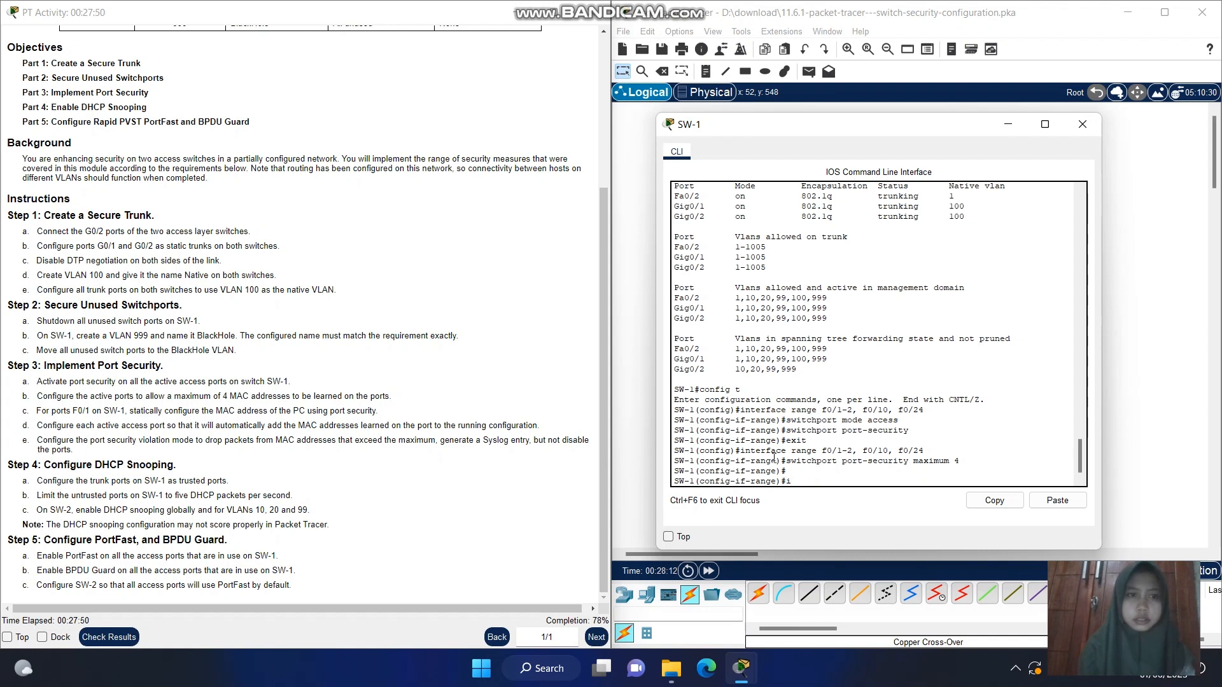
type("exit")
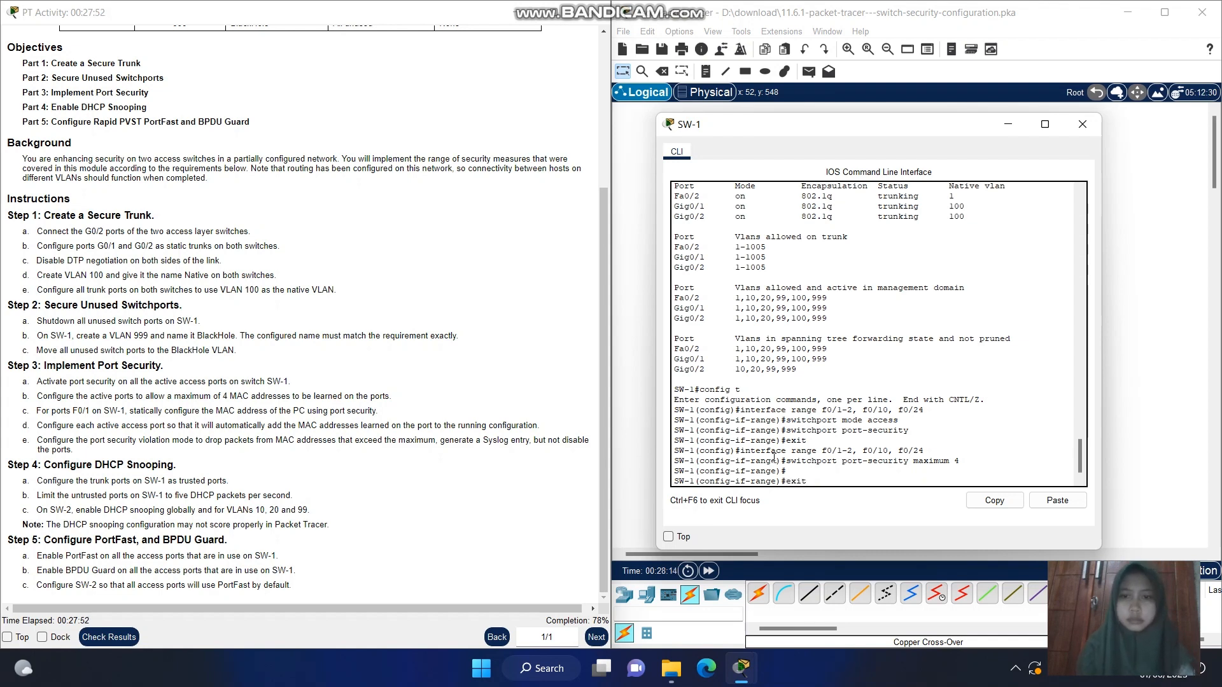
key("Return")
type("in")
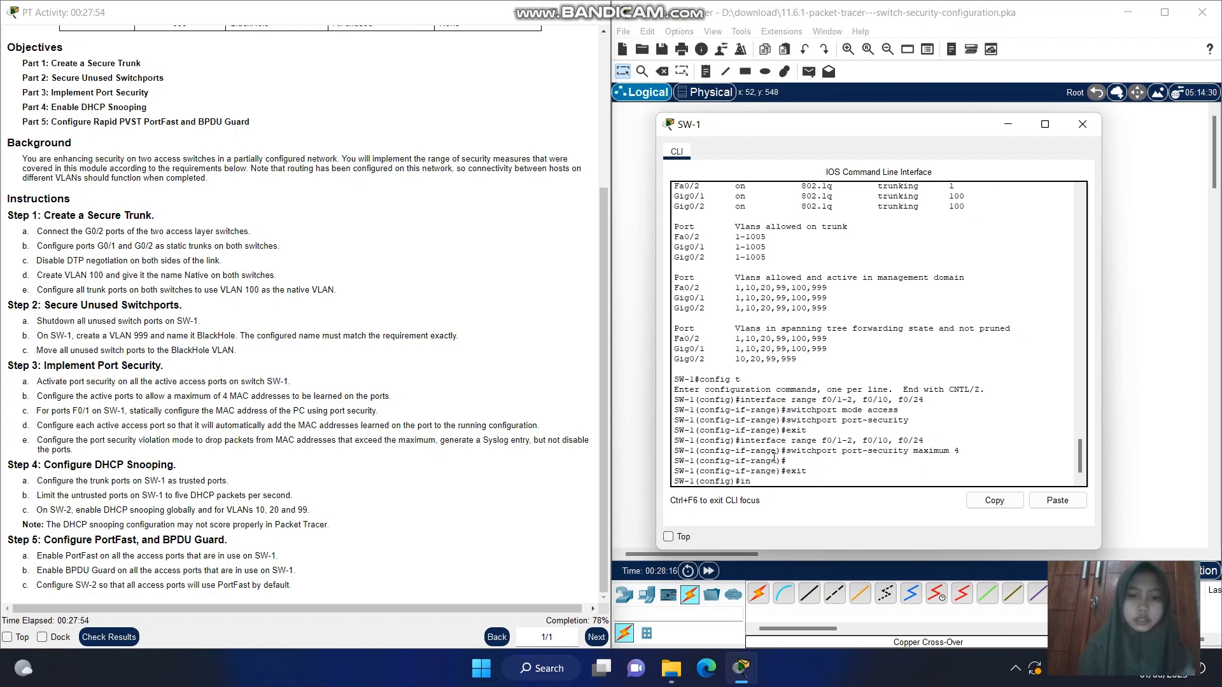
type("terface")
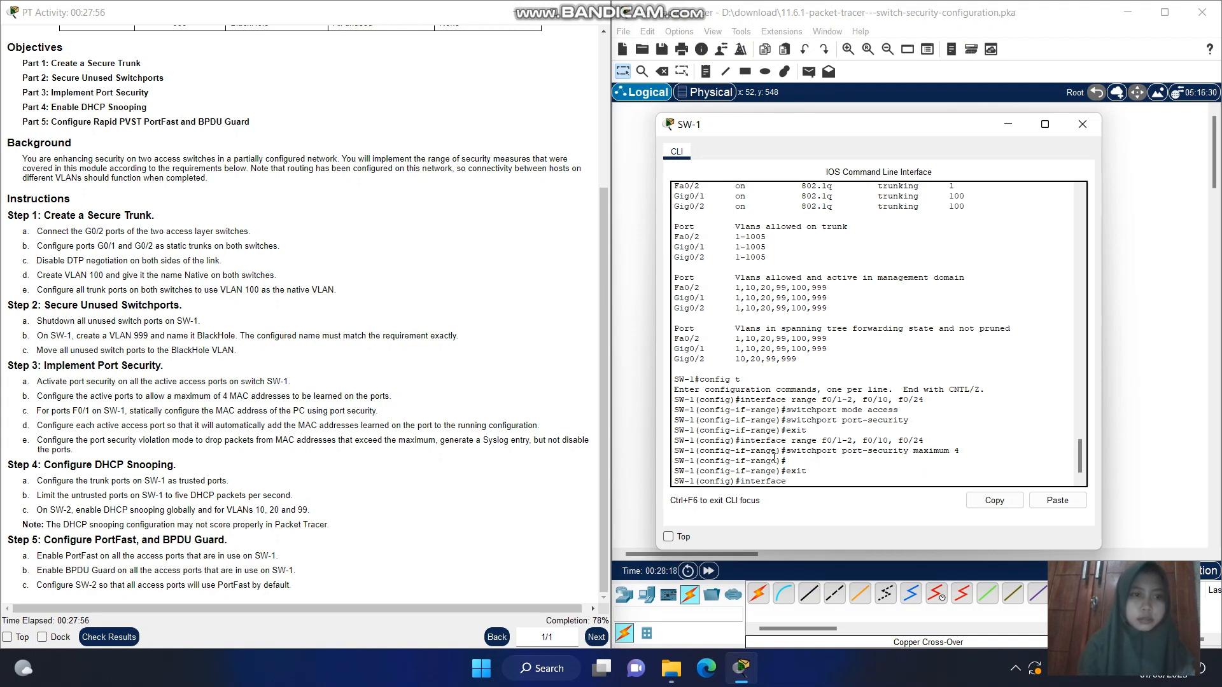
type(" f0")
type("/1")
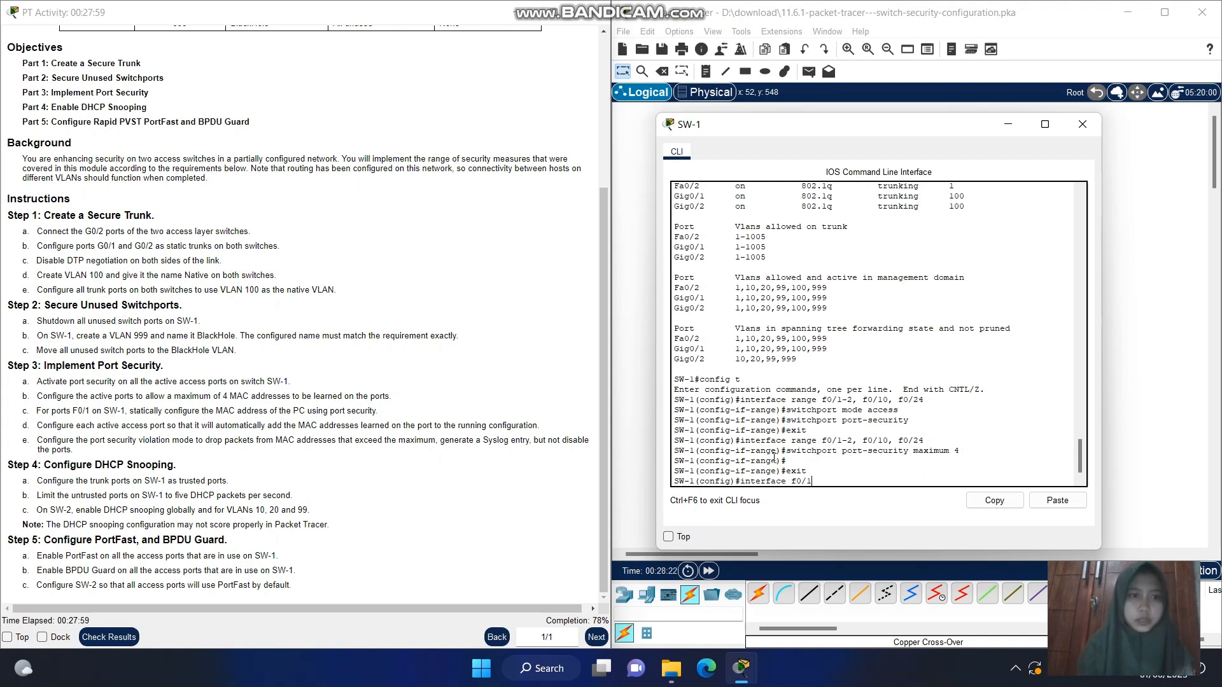
key("Return")
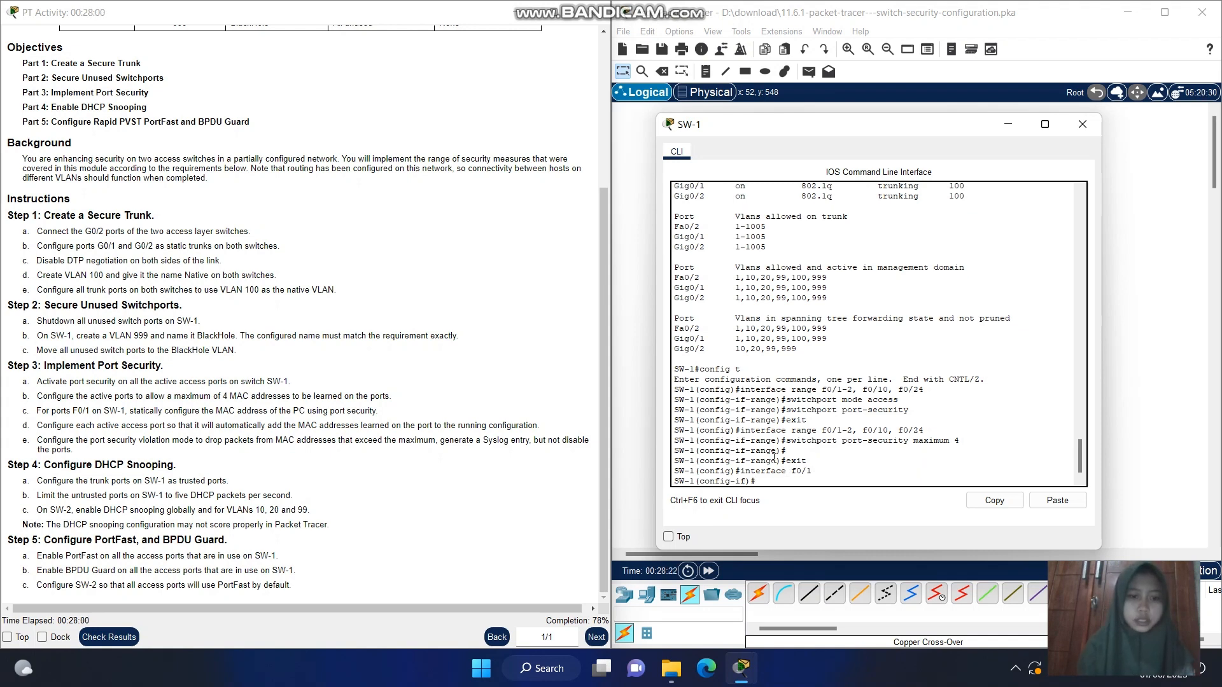
Statically assign the PC's MAC address to F0/1 with switchport port-security mac-address 0010.11E8.3CBB
type("exit")
key("Up")
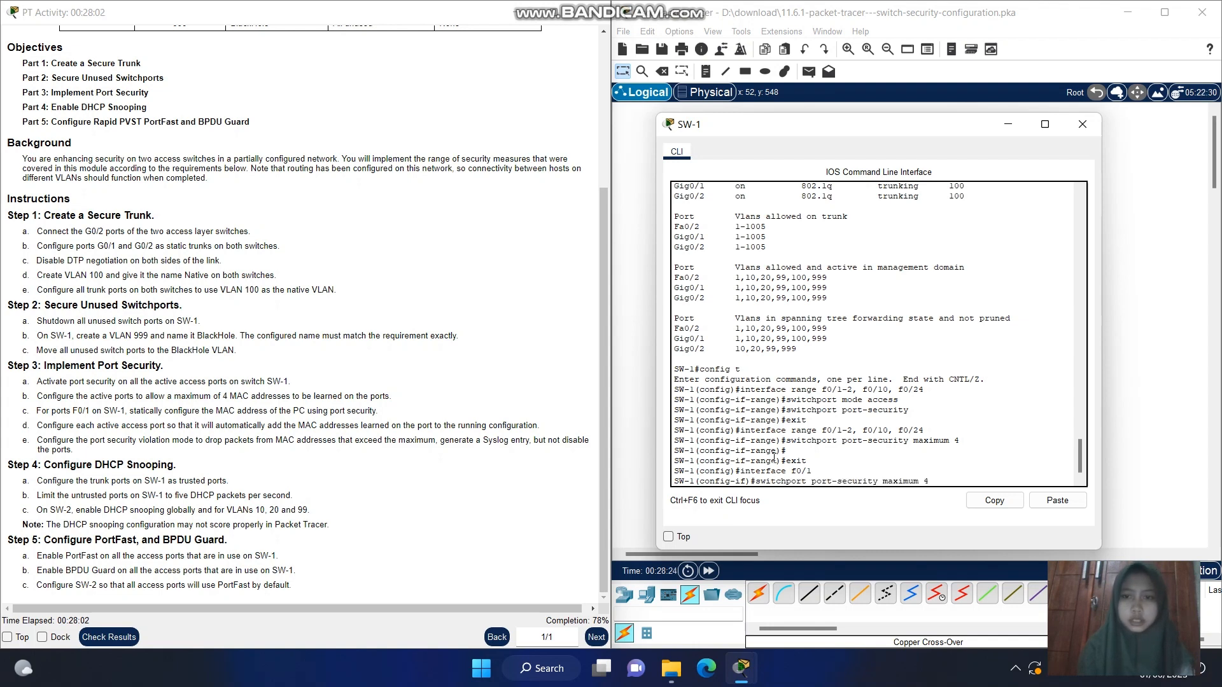
key("BackSpace")
key("BackSpace")
key("BackSpace")
key("BackSpace")
key("BackSpace")
key("BackSpace")
key("BackSpace")
key("BackSpace")
key("BackSpace")
key("BackSpace")
type("ma")
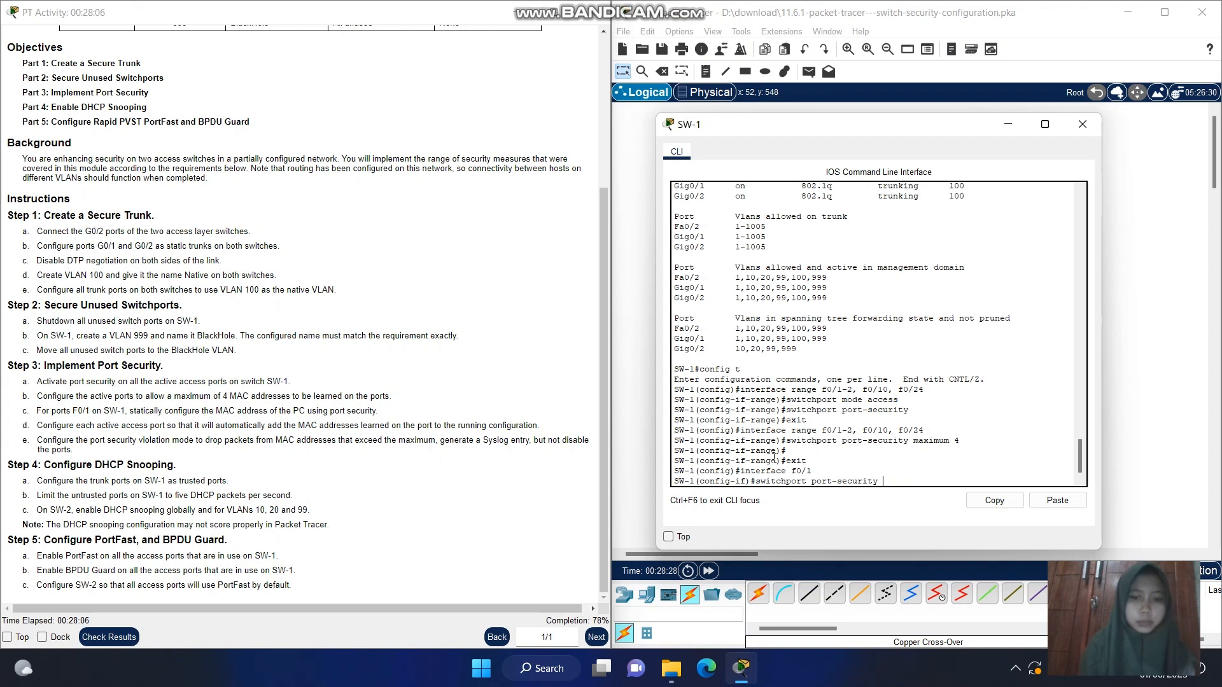
type("c-ad")
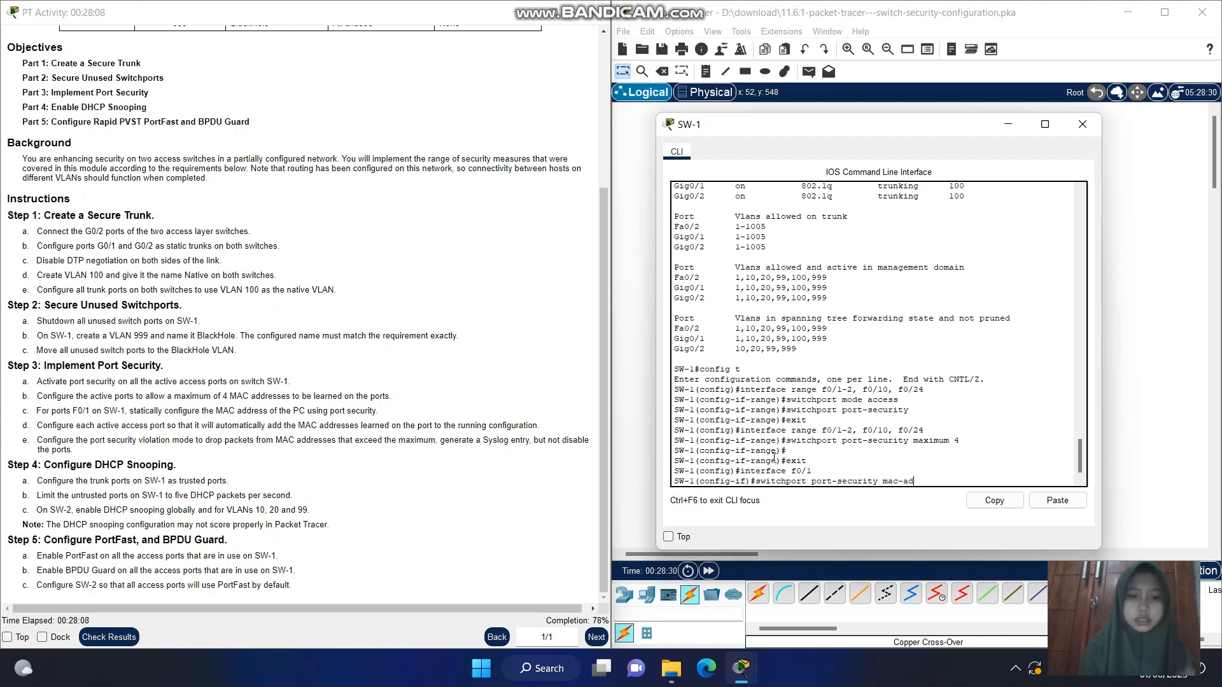
type("dres")
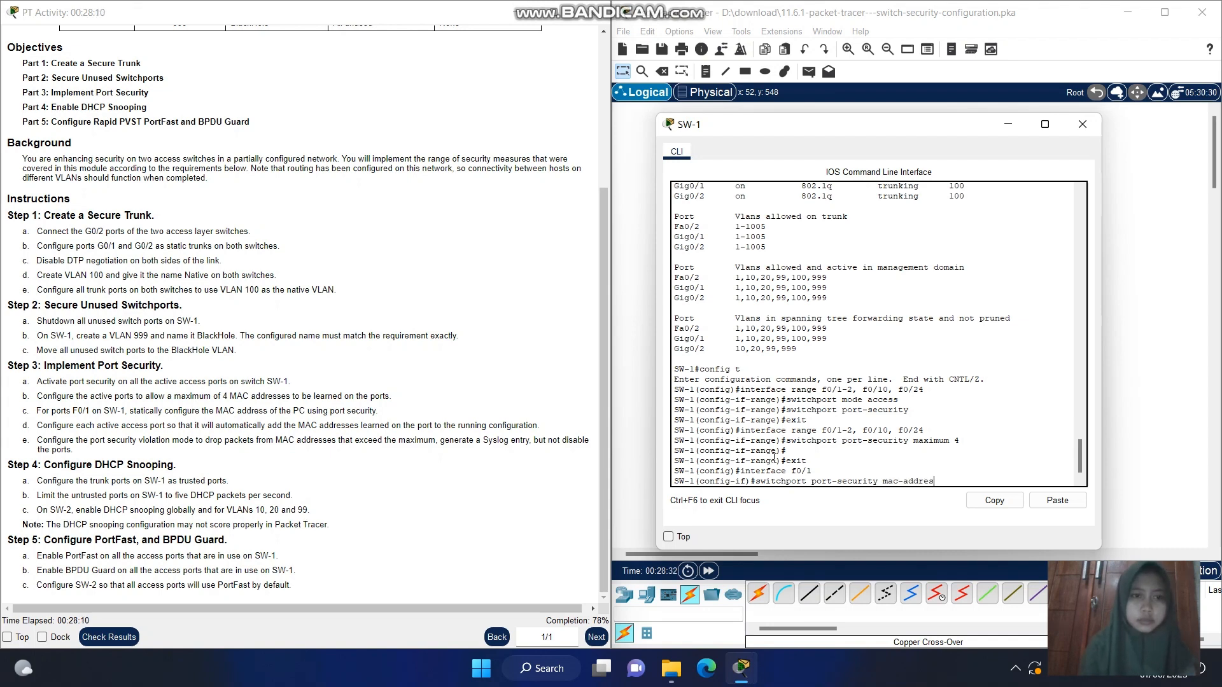
type("s 001")
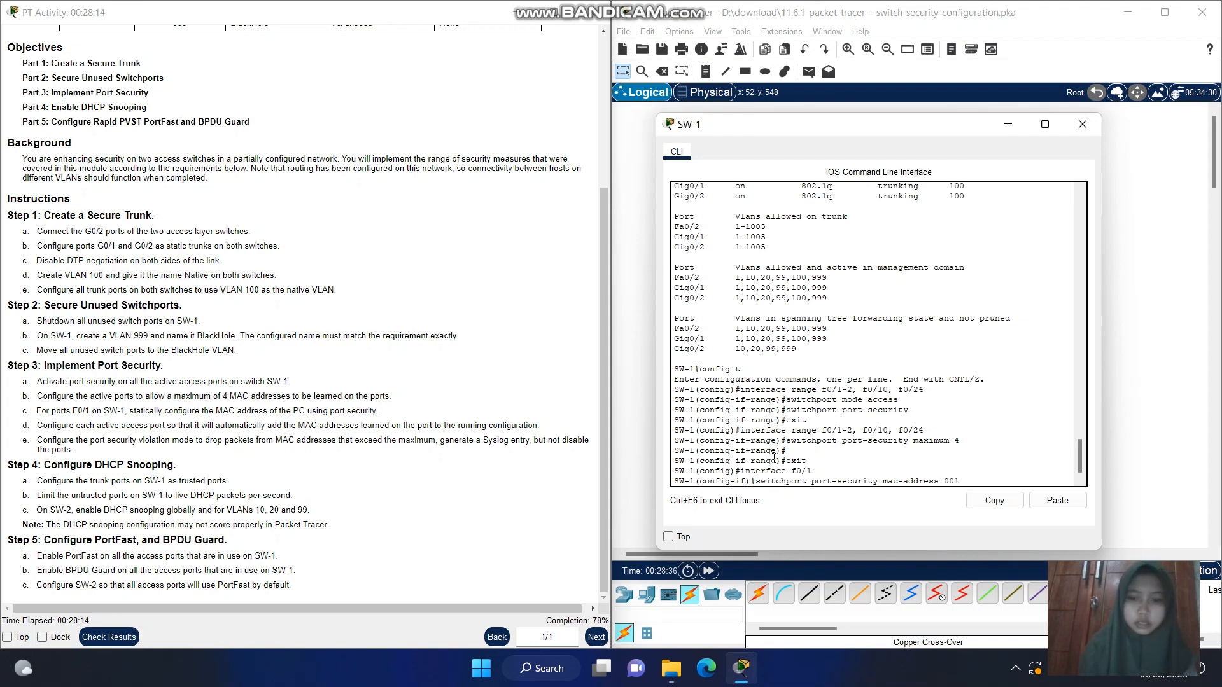
type("0")
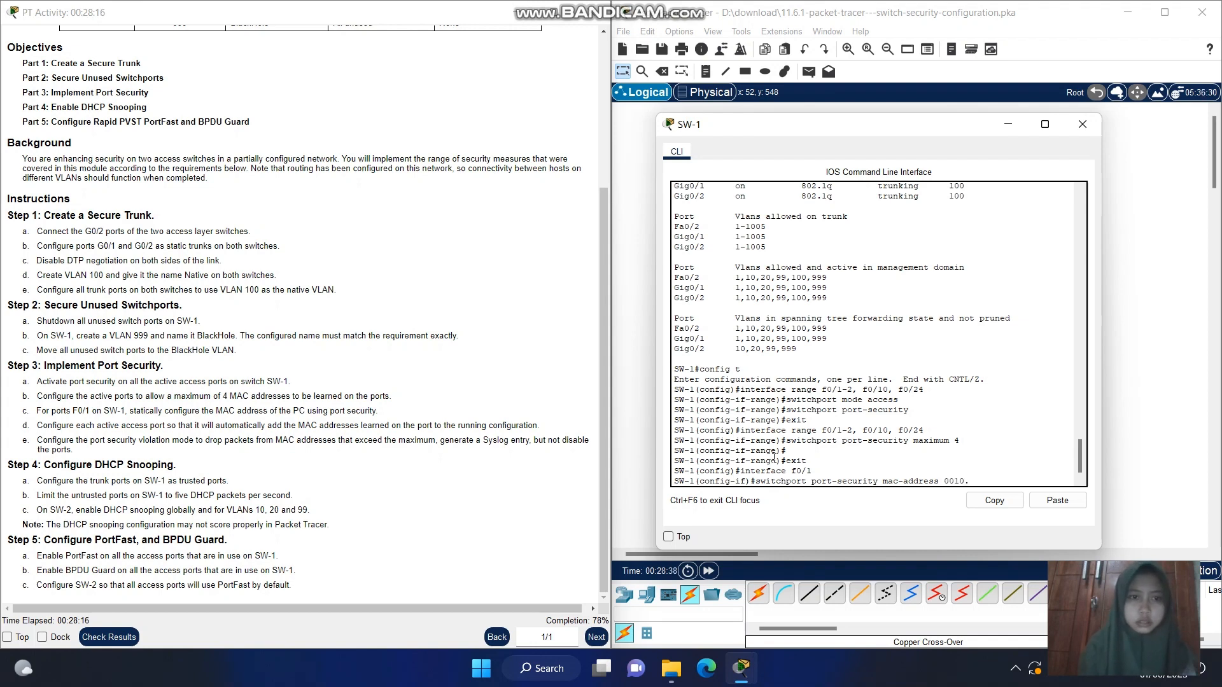
type(".11E8.")
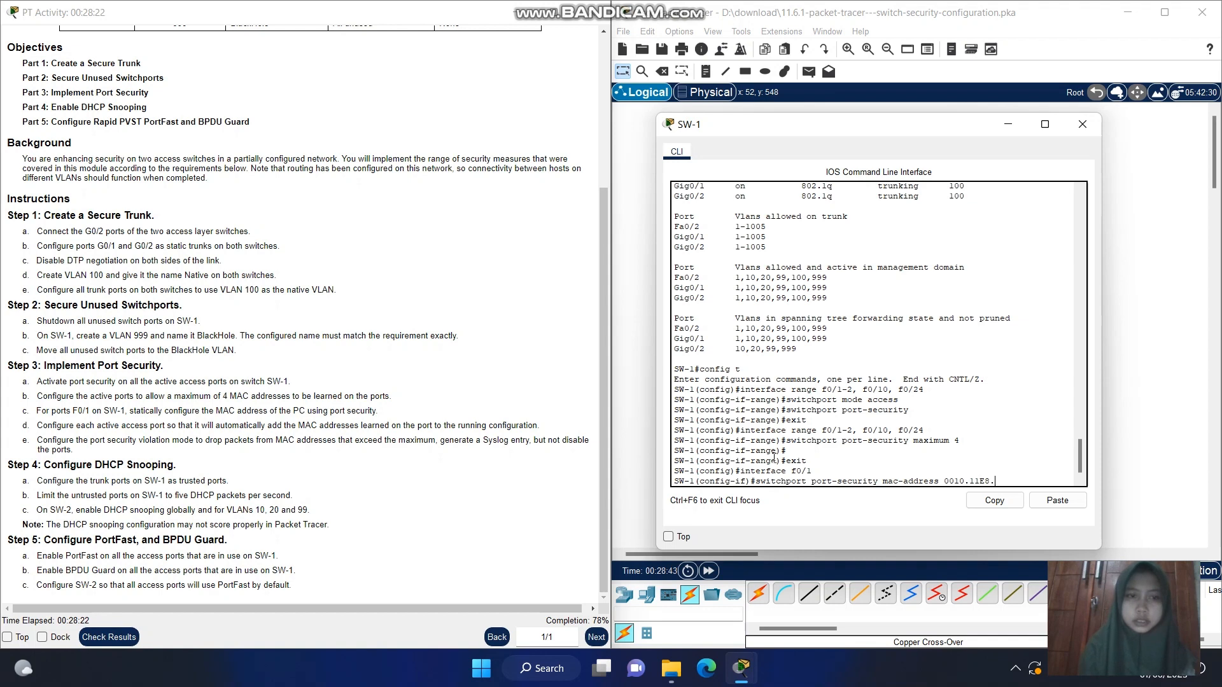
type("3C")
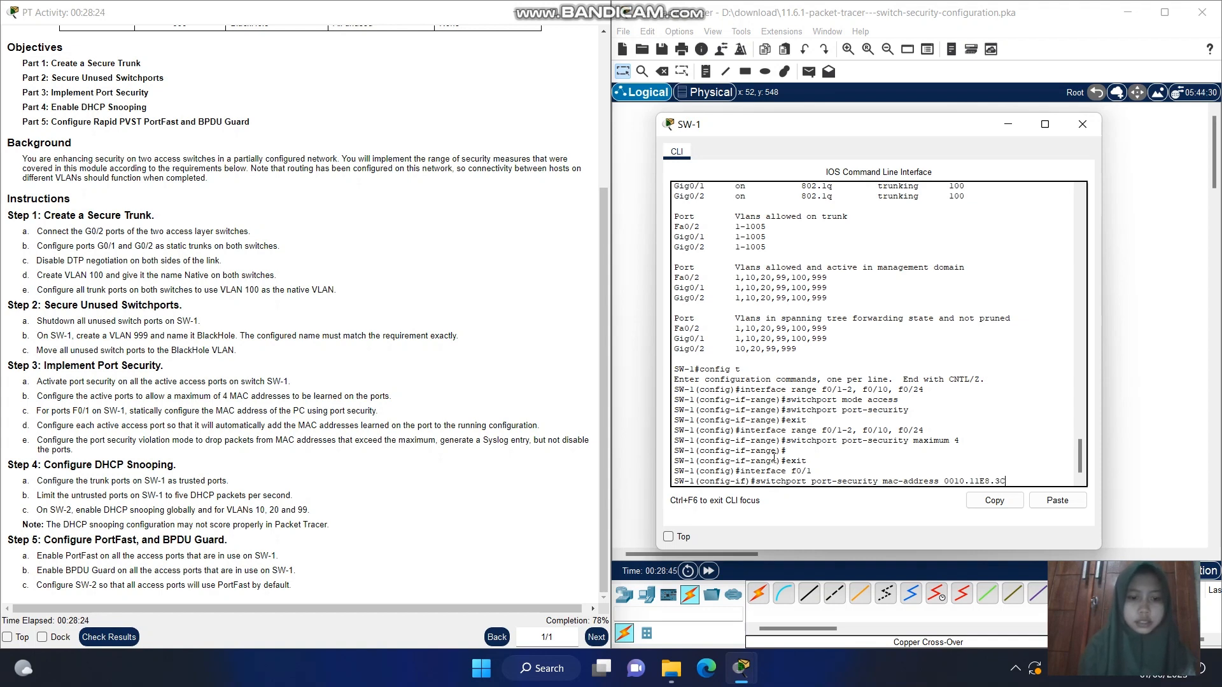
type("D")
key("BackSpace")
type("BB")
left_click(604, 365)
mouse_move(605, 337)
left_mouse_down()
mouse_move(605, 231)
mouse_move(595, 439)
left_mouse_up()
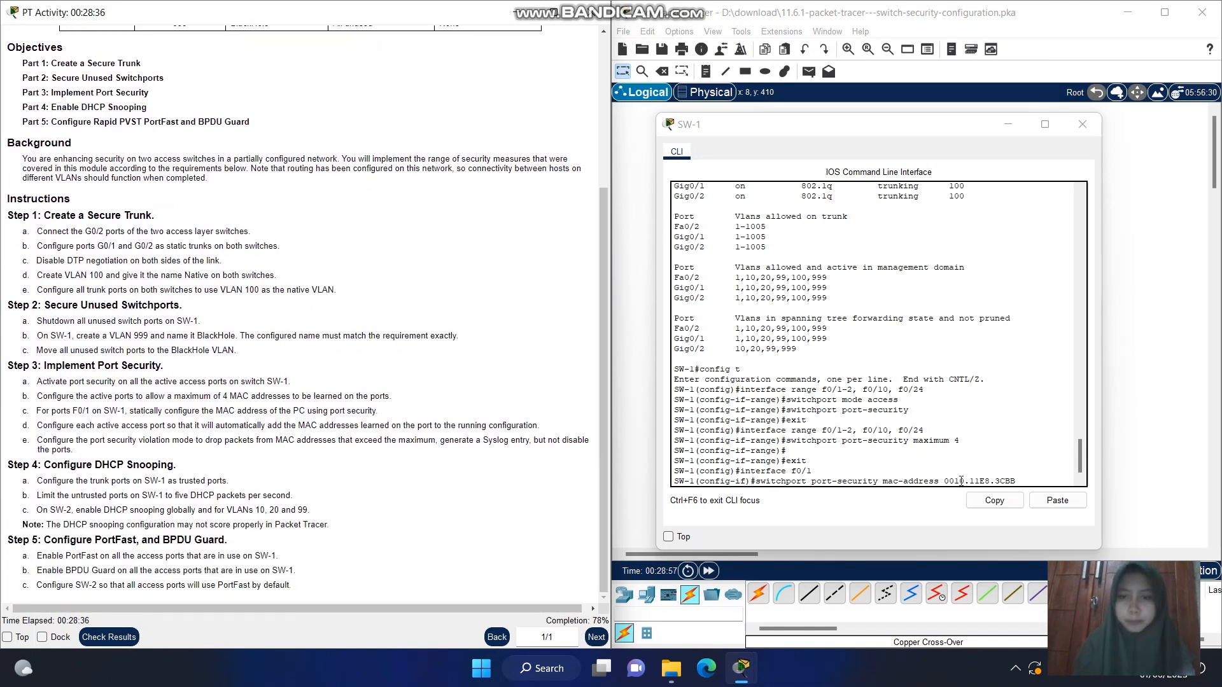
left_click(1020, 481)
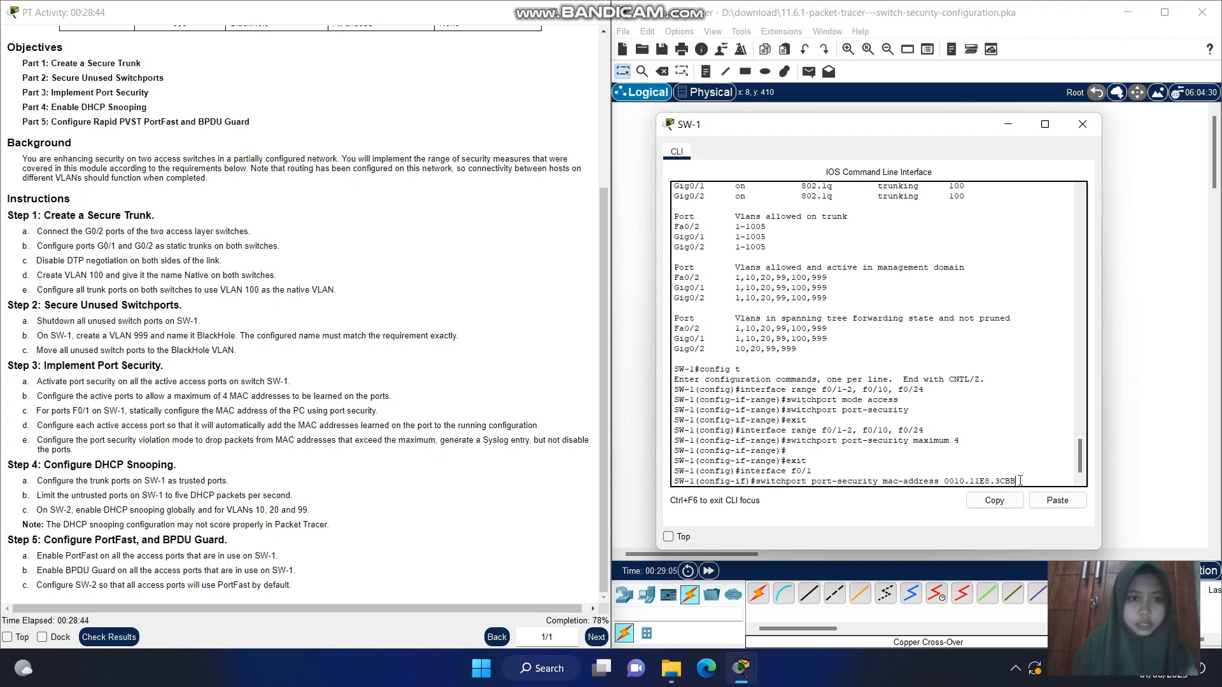
key("Return")
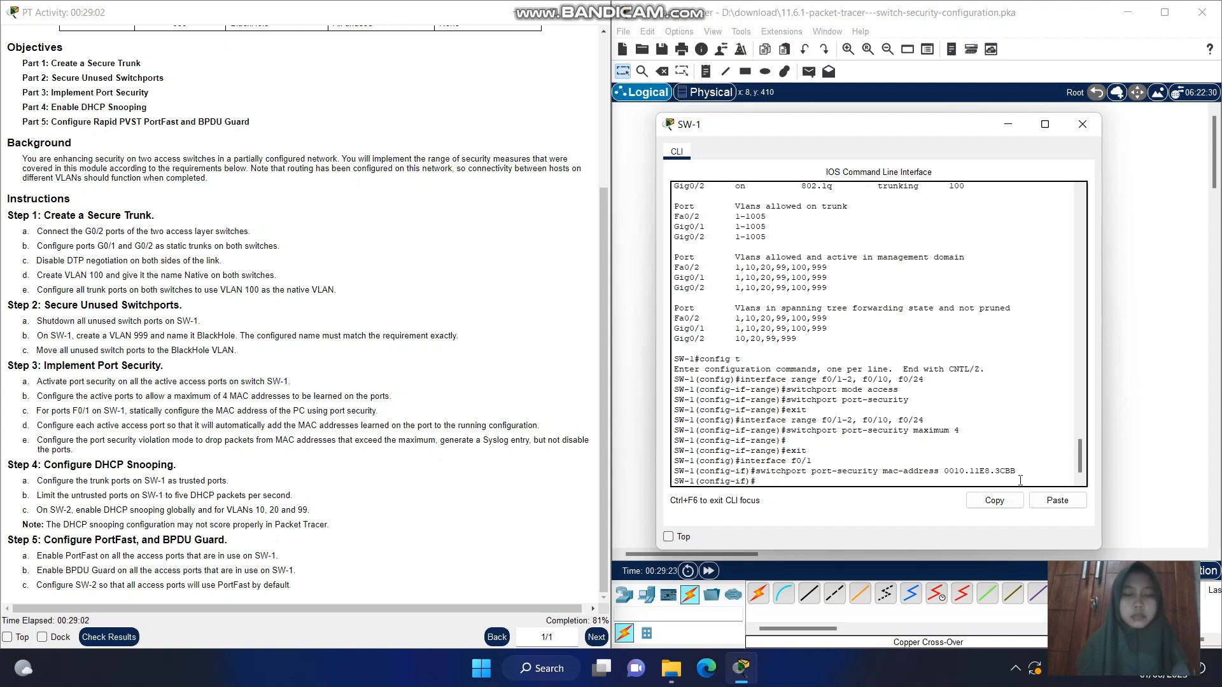
Leave F0/1 configuration with exit and reselect the active access ports with interface range f0/1-2, f0/10, f0/24
type("exit")
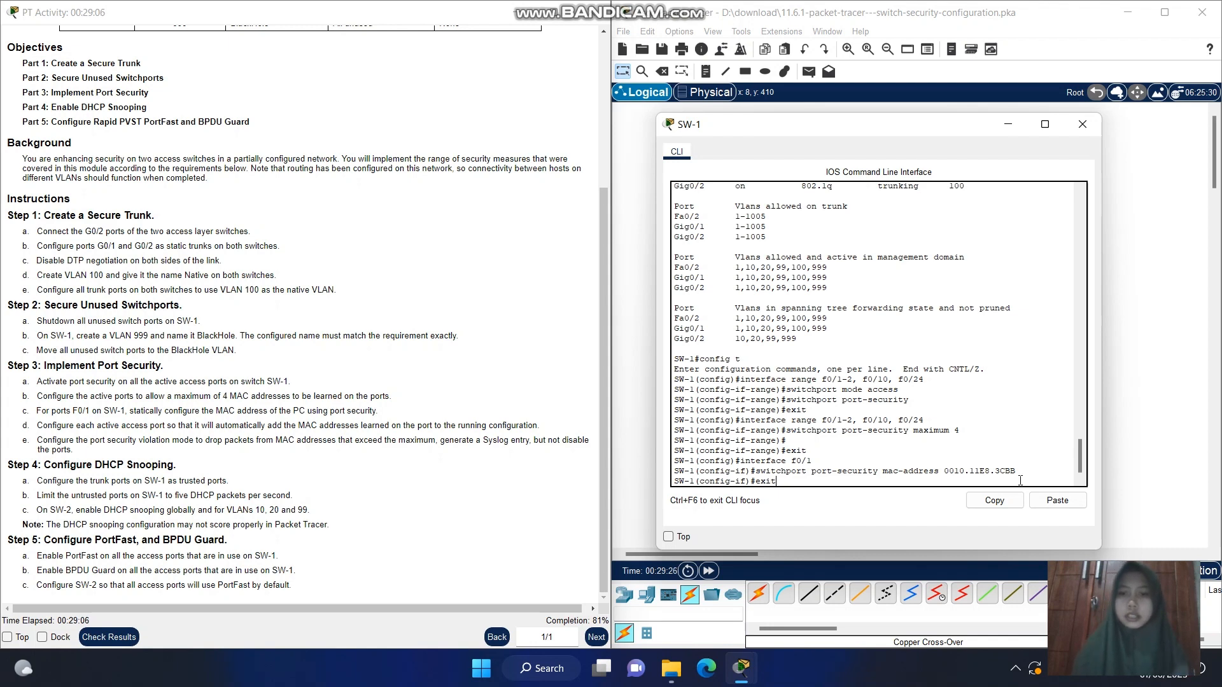
key("Return")
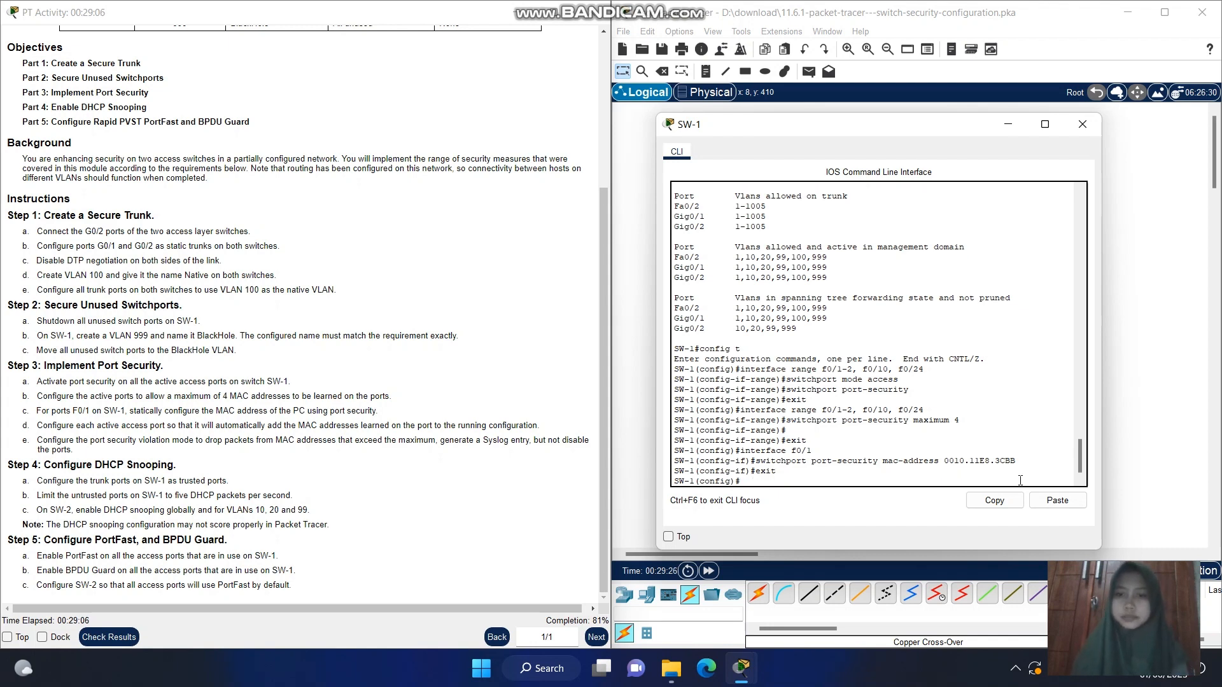
type("in")
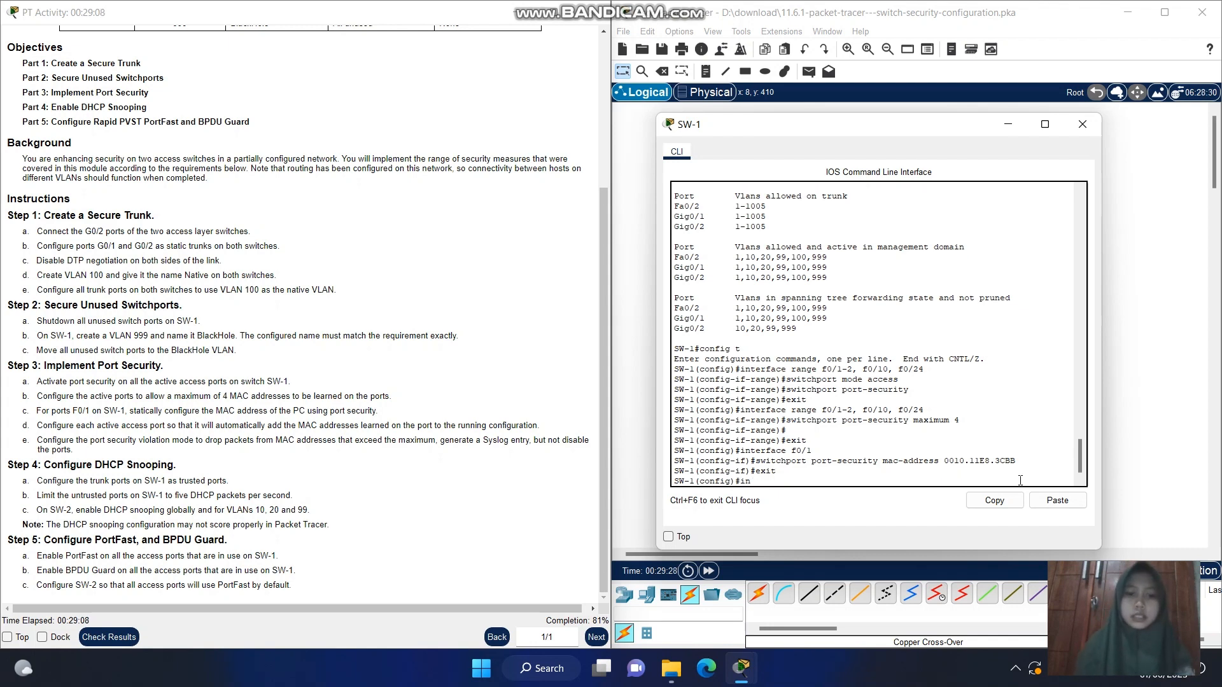
type("terface")
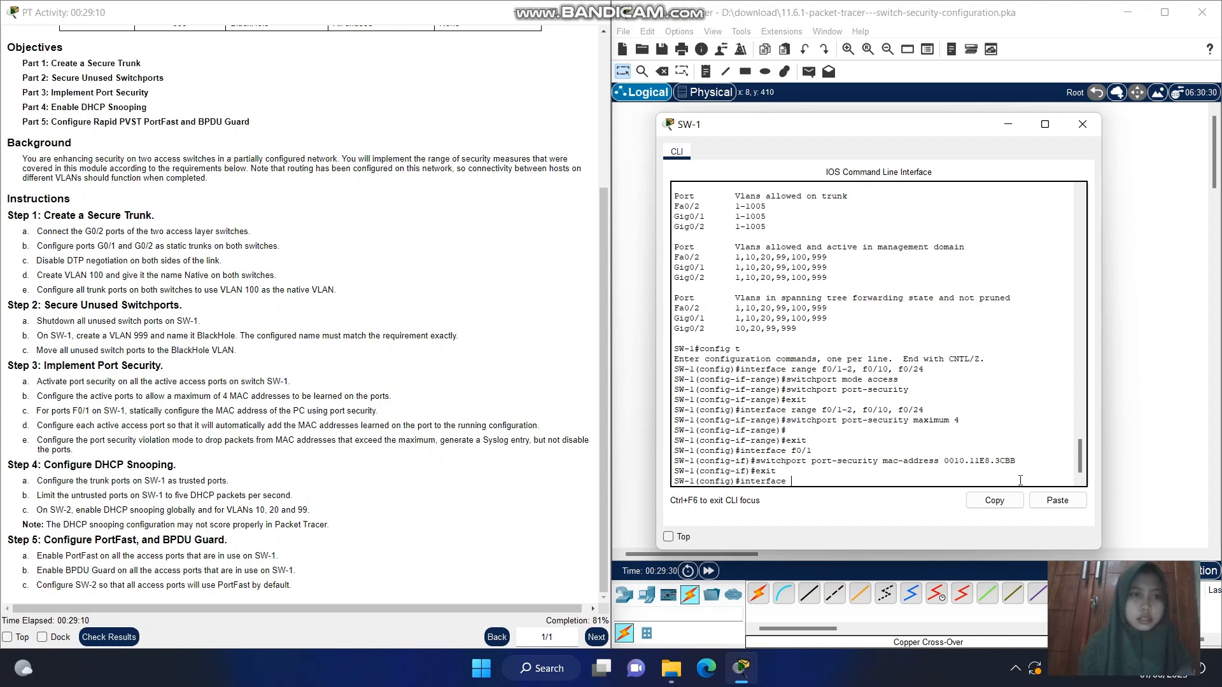
type(" ran")
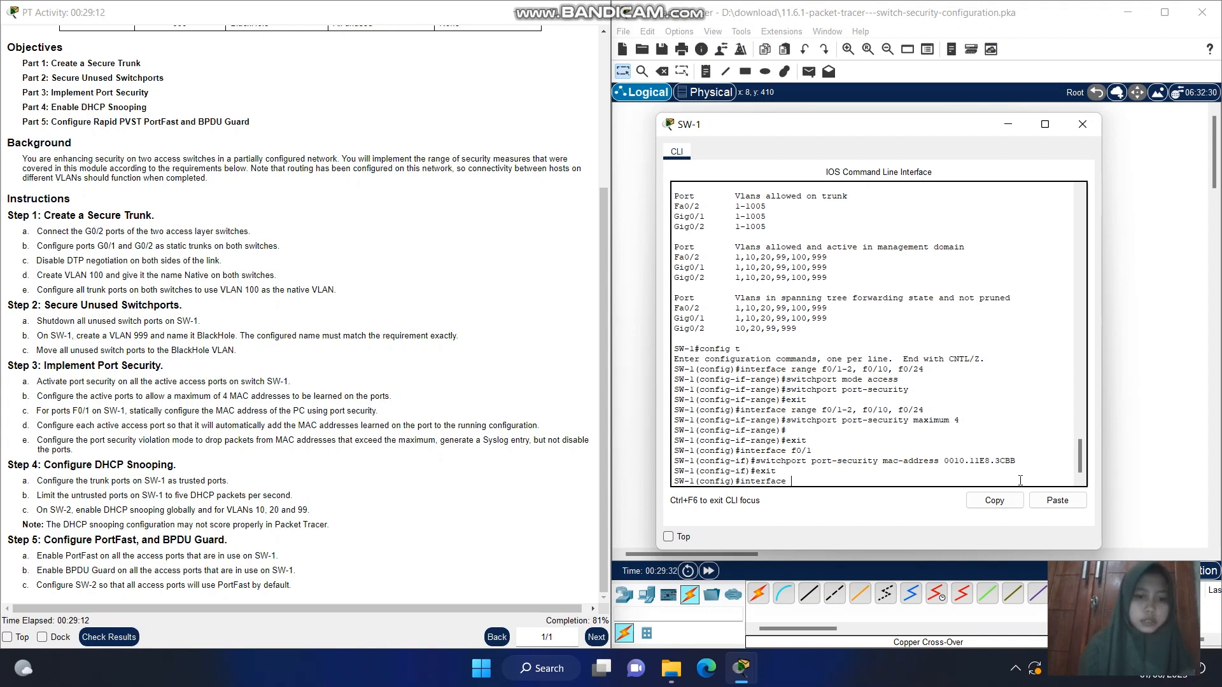
type("ge f0")
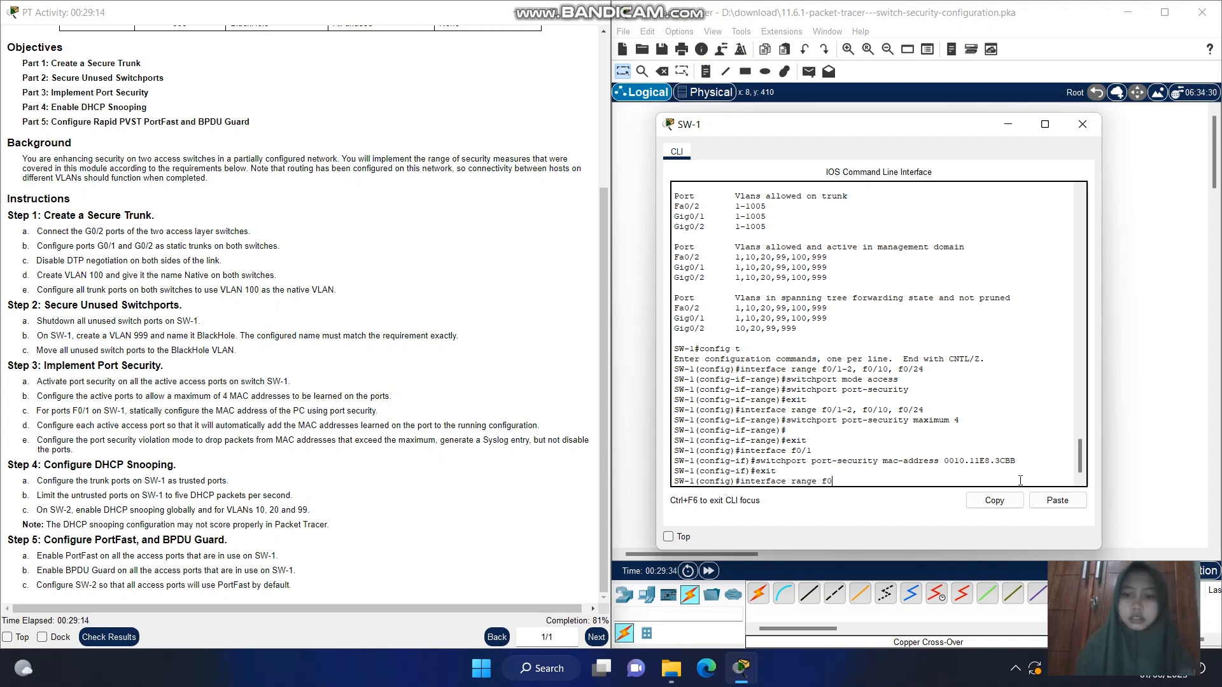
type("/1-2")
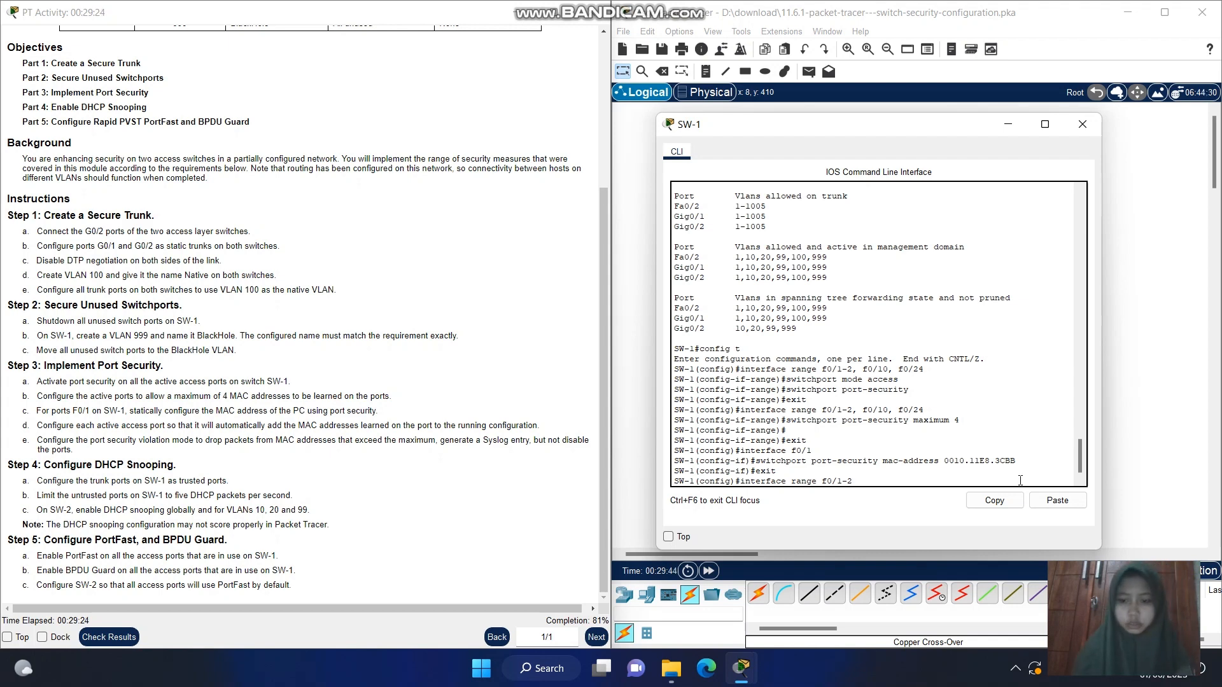
type("f0")
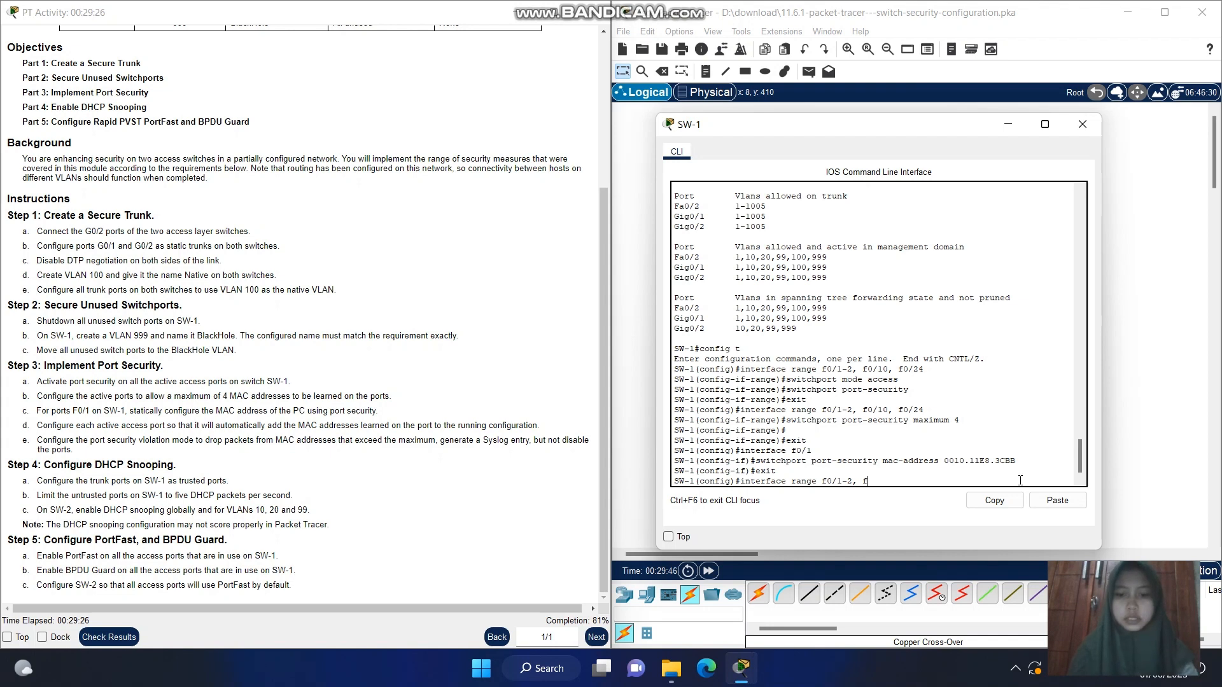
type("/10,")
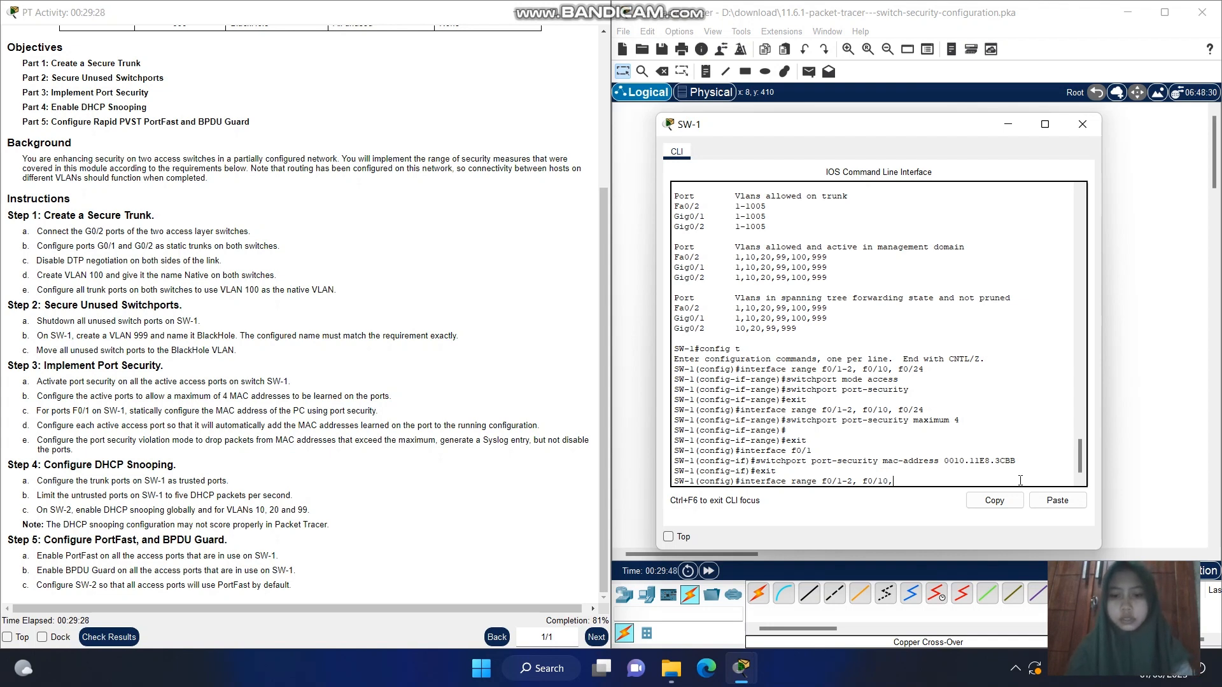
type(" f0/14")
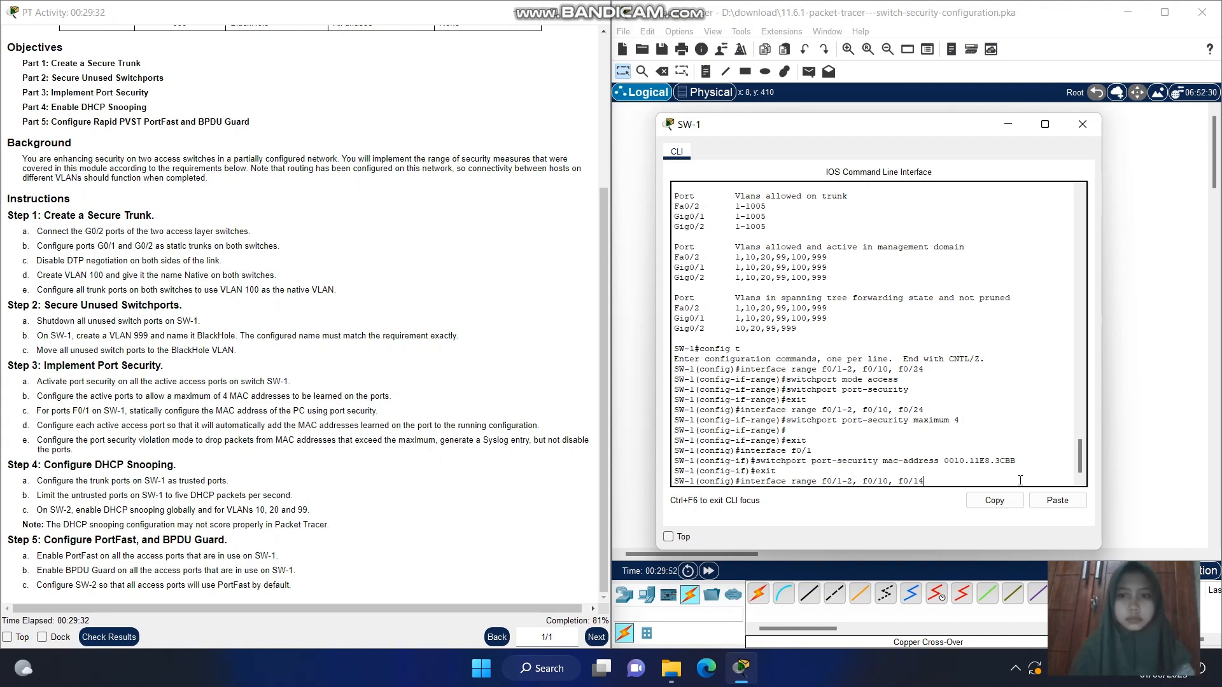
key("BackSpace")
key("BackSpace")
key("BackSpace")
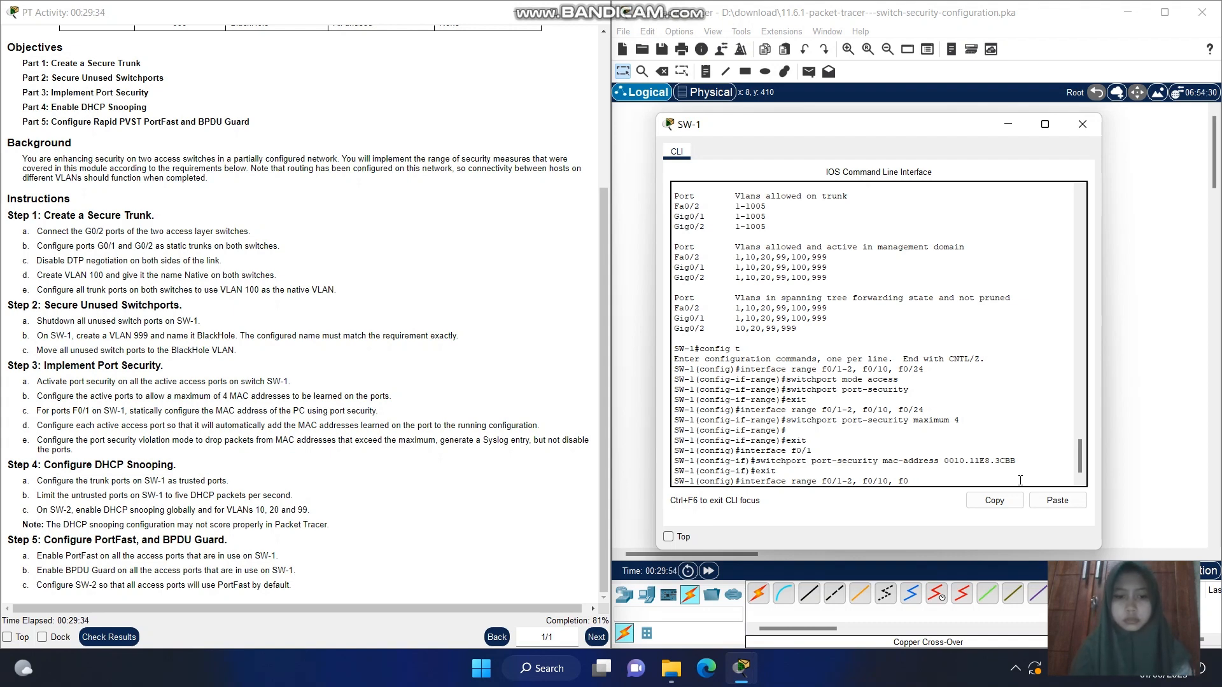
type("24")
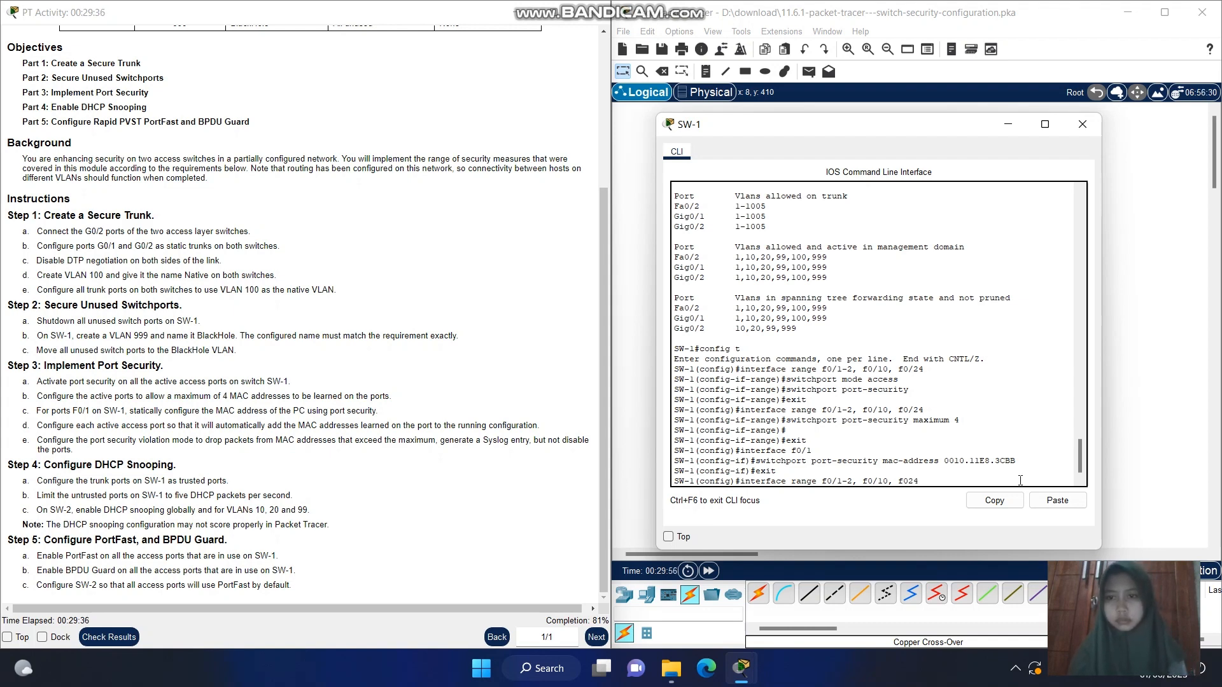
type("/")
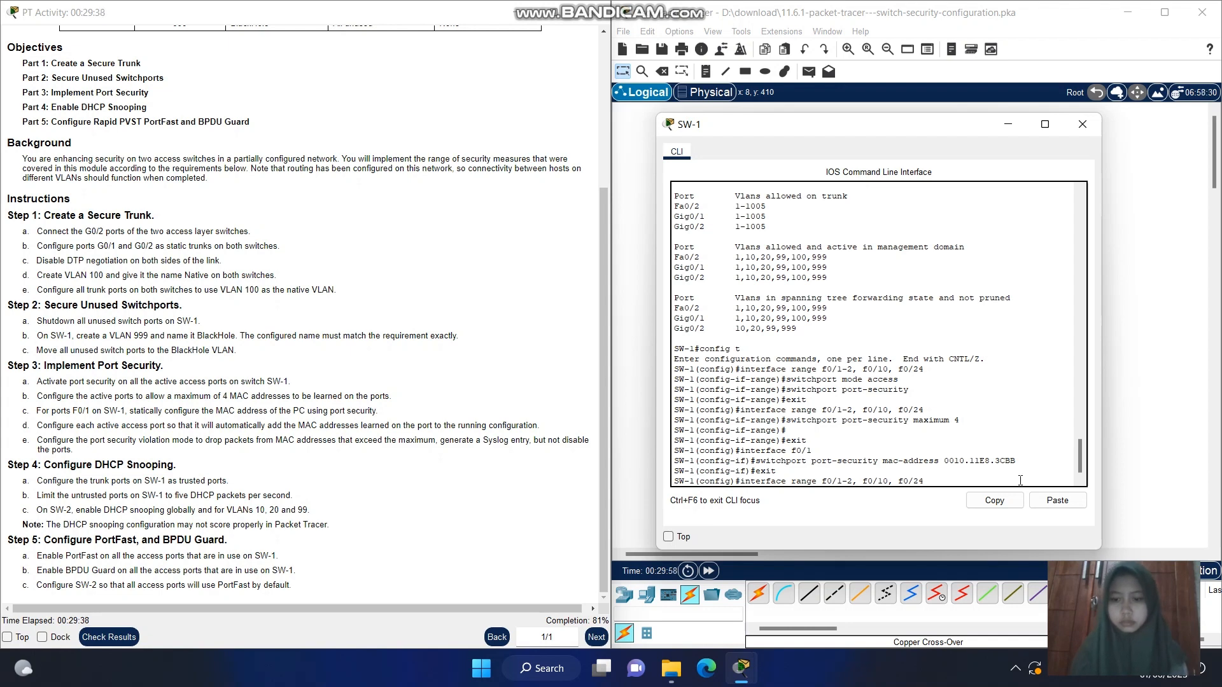
key("Right")
key("Right")
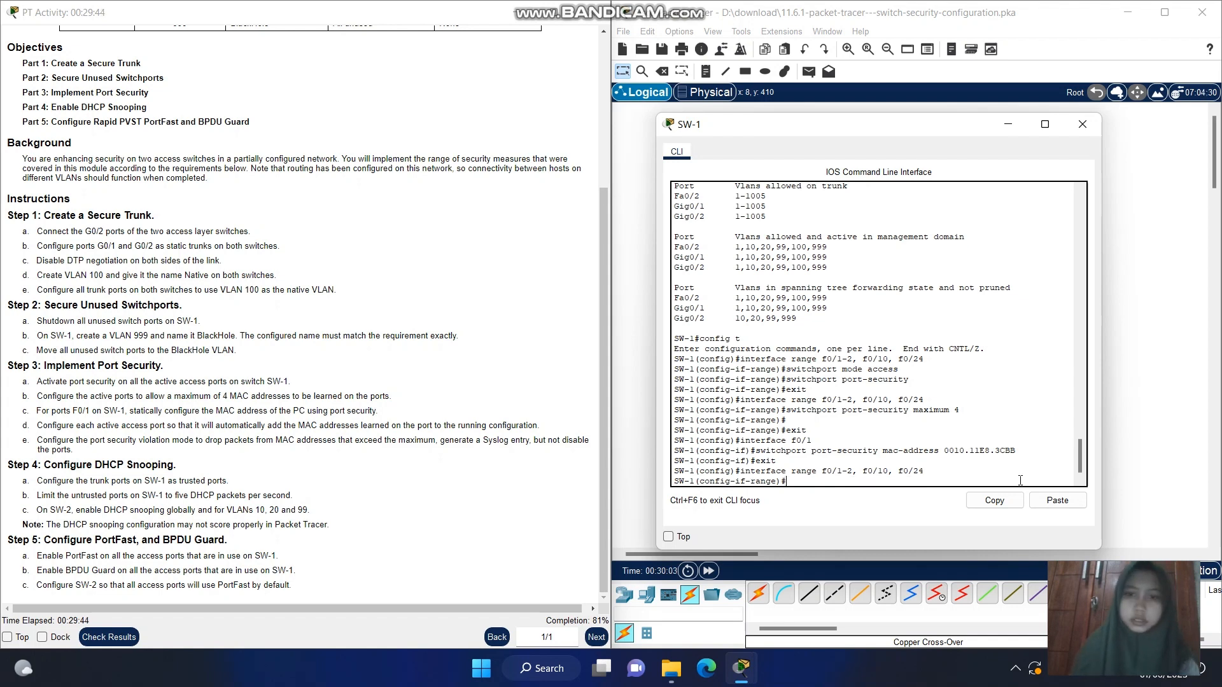
key("Return")
Set the violation mode of the selected active ports to restrict with switchport port-security violation restrict
key("Up")
key("Up")
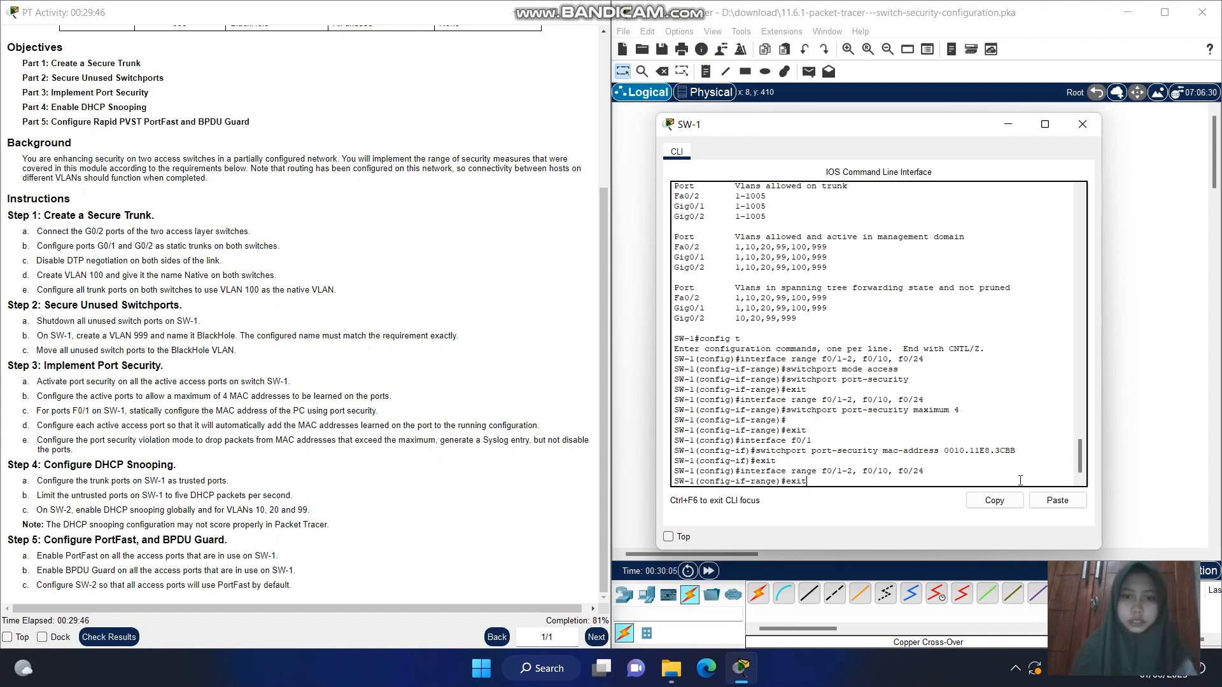
key("Up")
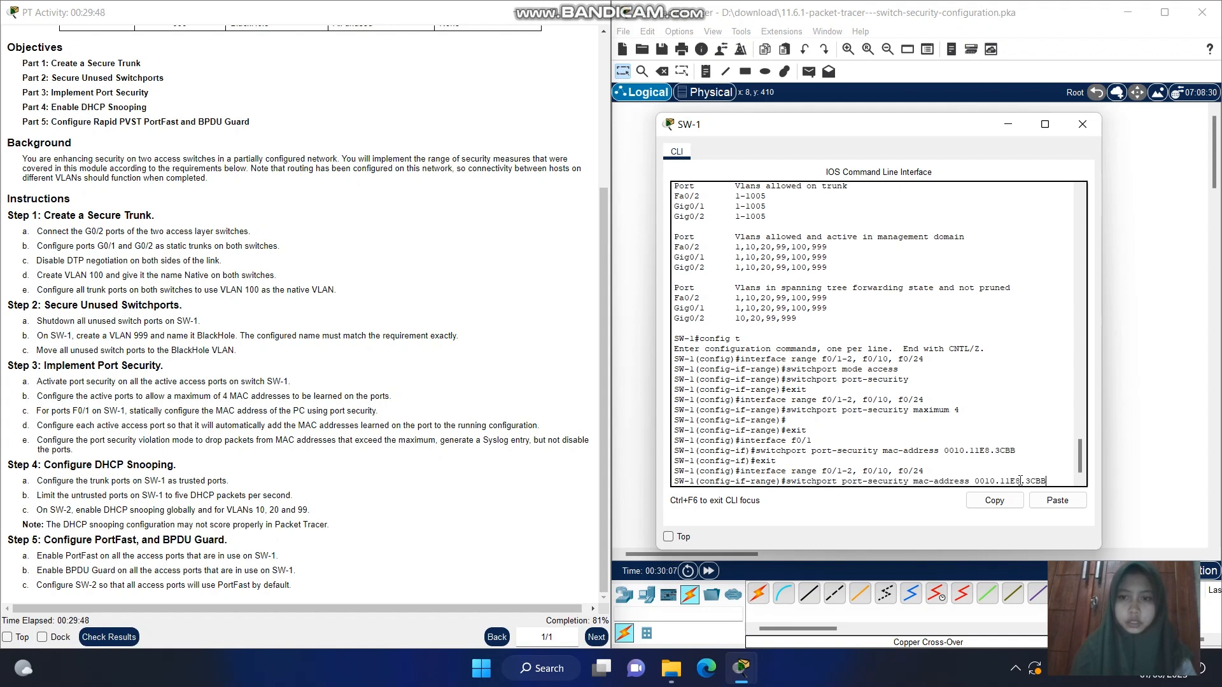
key("BackSpace")
key("BackSpace")
key("BackSpace")
key("BackSpace")
key("BackSpace")
key("BackSpace")
key("BackSpace")
key("BackSpace")
key("BackSpace")
key("BackSpace")
key("BackSpace")
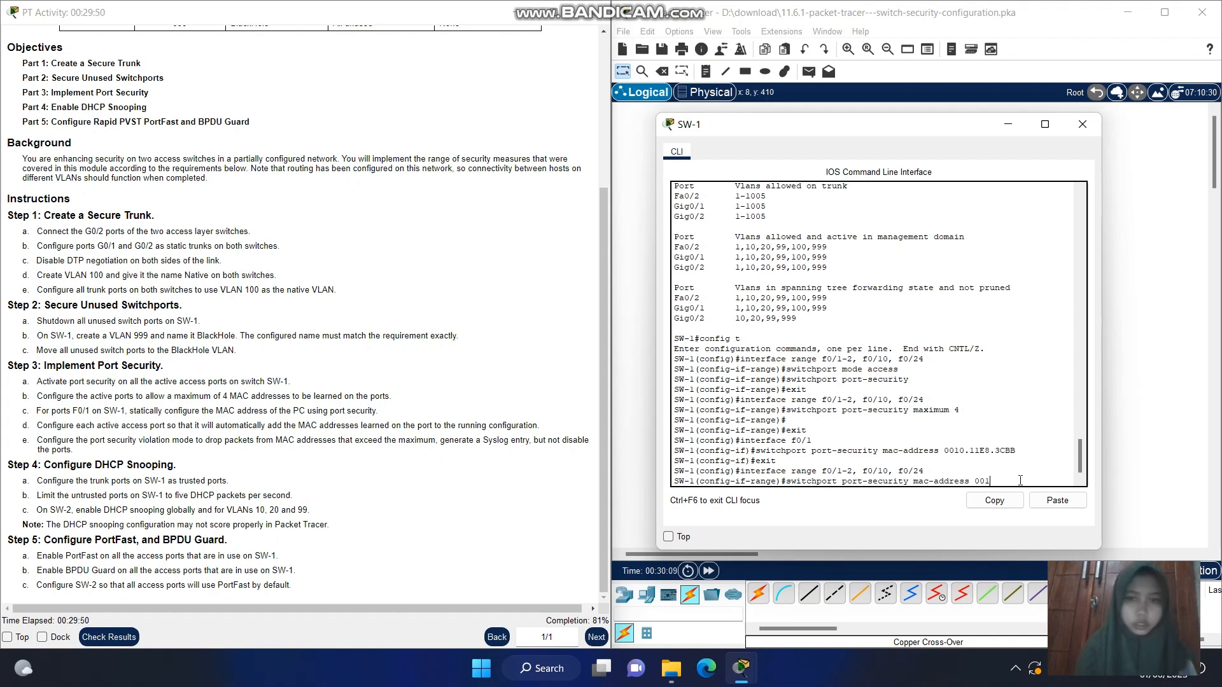
key("BackSpace")
key("BackSpace")
key("BackSpace")
key("BackSpace")
key("BackSpace")
key("BackSpace")
key("BackSpace")
key("BackSpace")
key("BackSpace")
key("BackSpace")
key("BackSpace")
key("BackSpace")
key("BackSpace")
key("BackSpace")
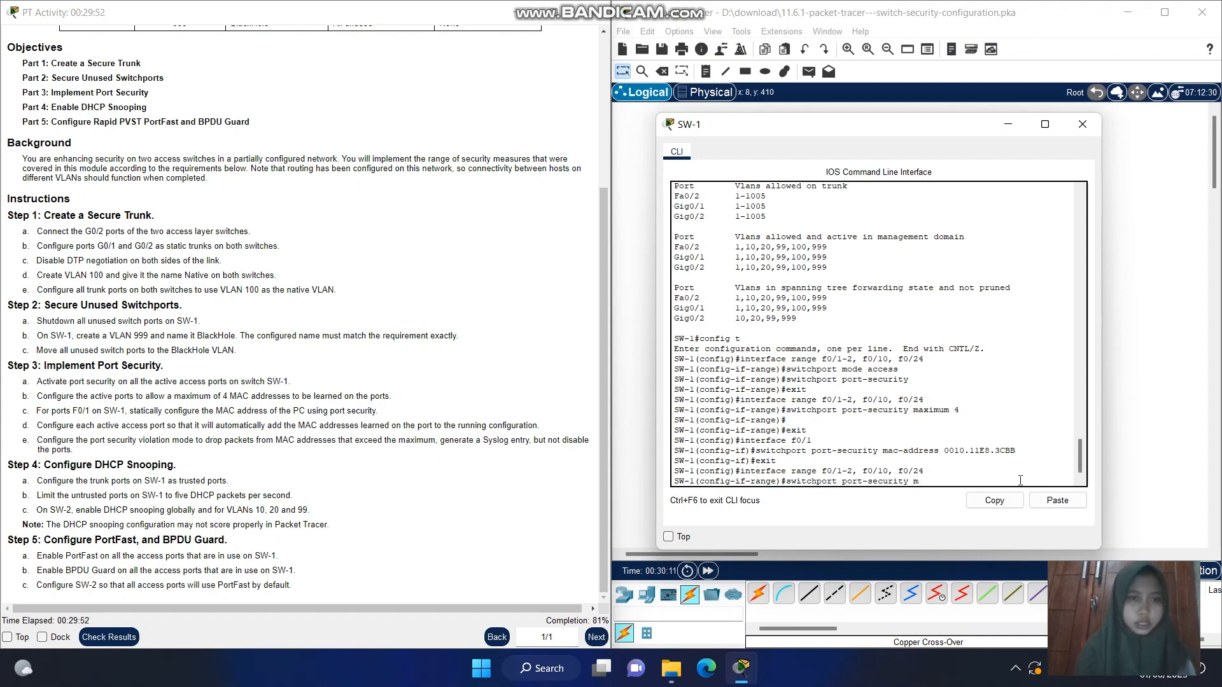
key("BackSpace")
type("vio")
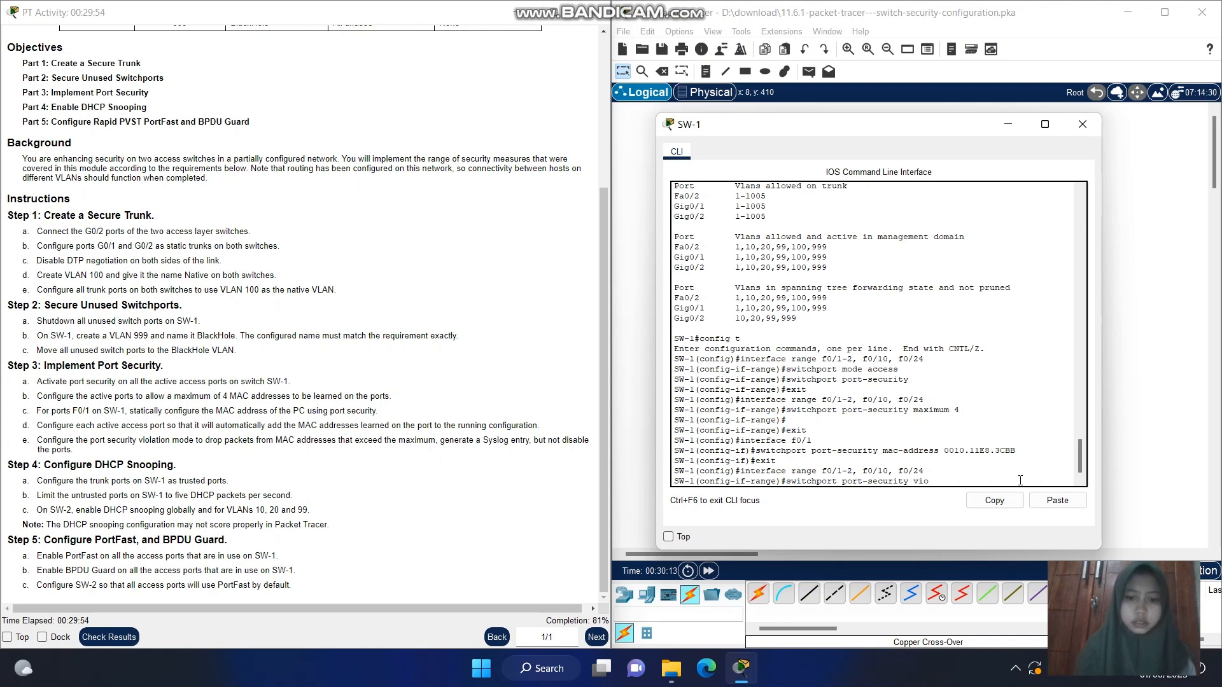
type("lation")
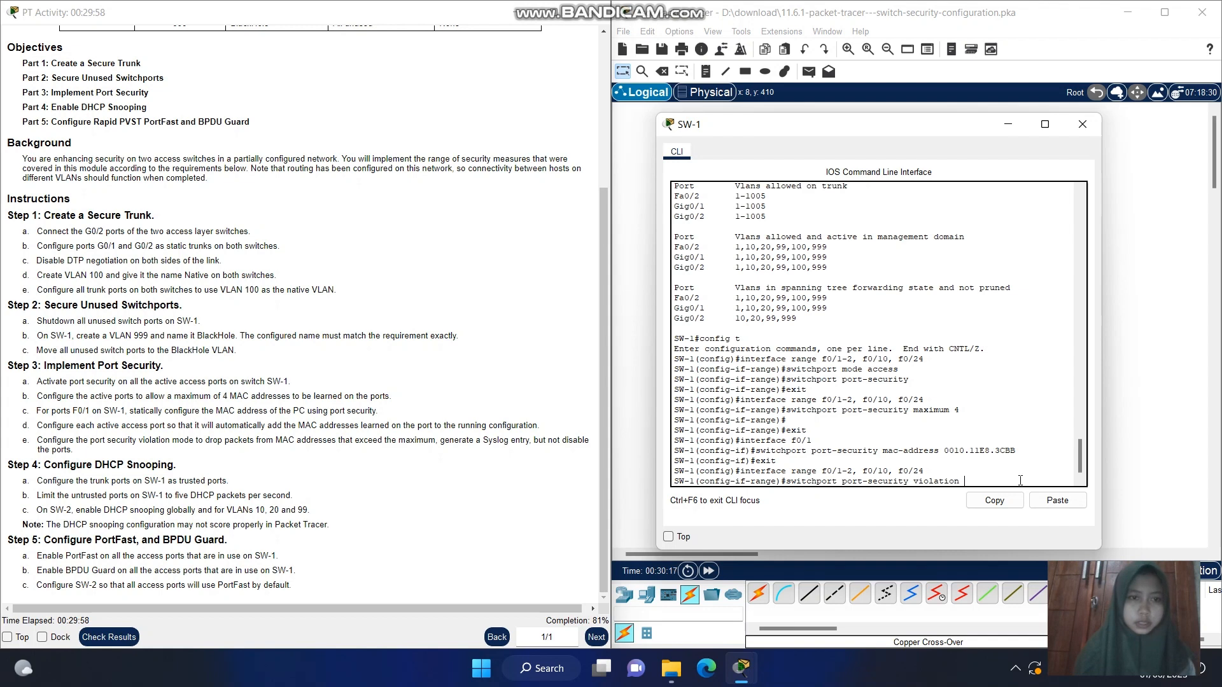
type(" res")
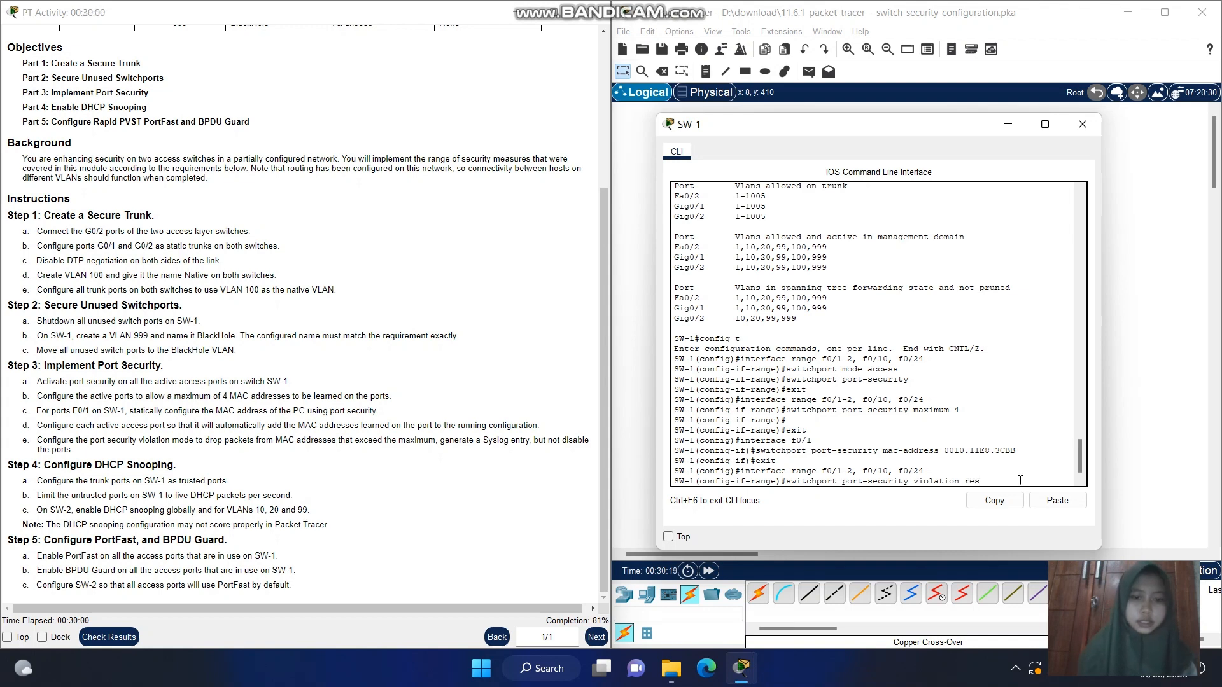
type("trict")
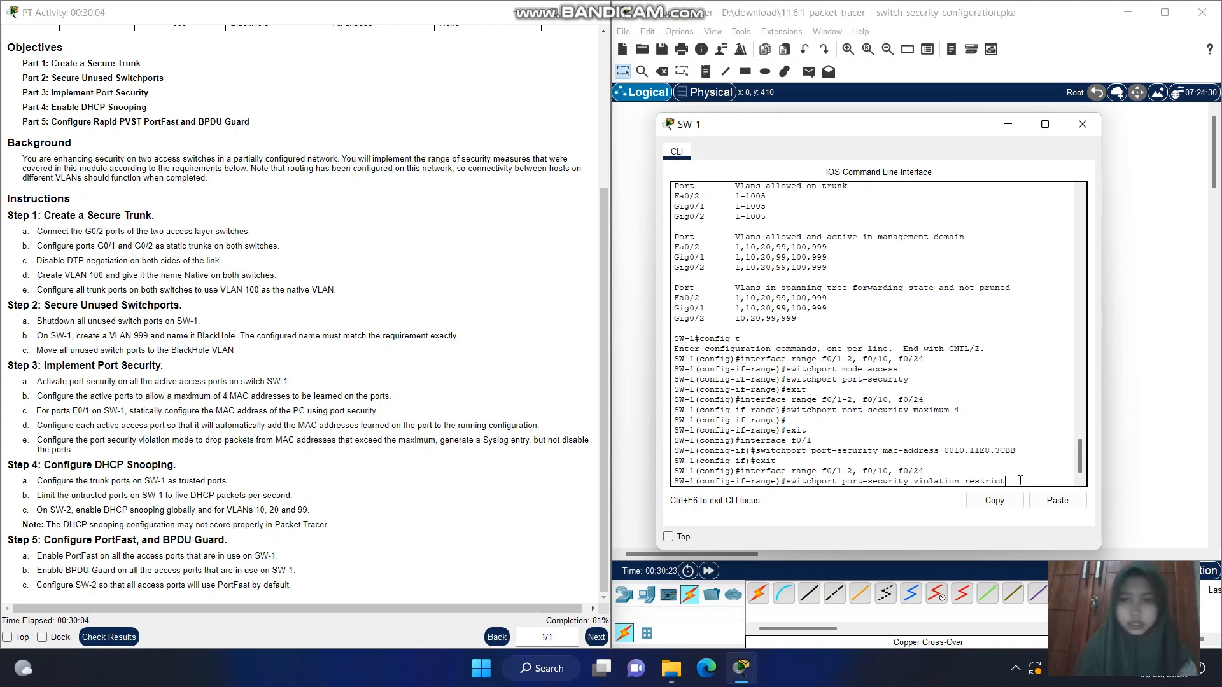
key("Return")
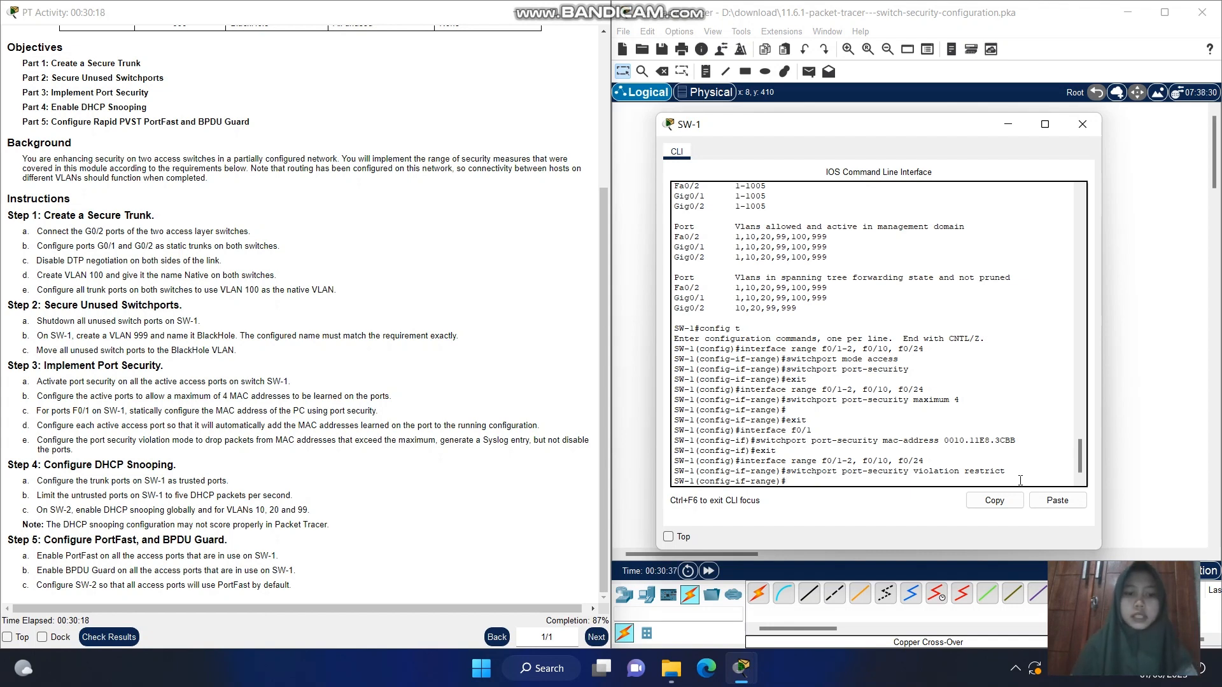
Leave interface range configuration with exit and select SW-1's gigabit trunk ports with interface range g0/1-2
type("exit")
key("Return")
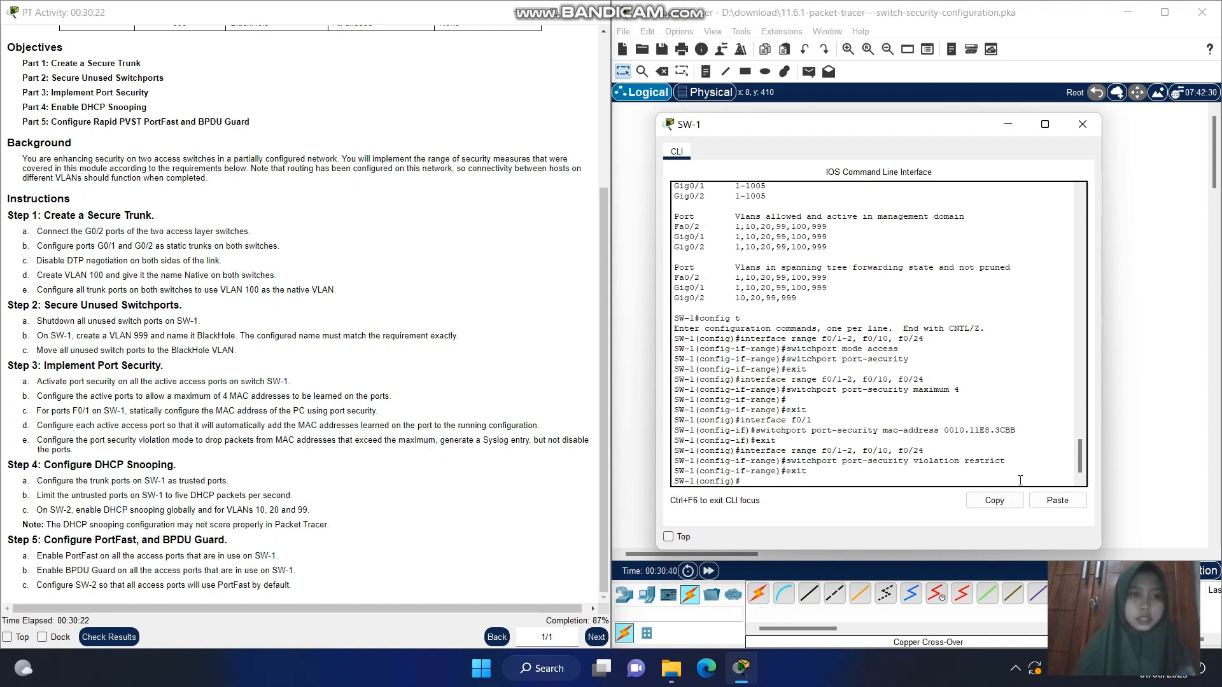
key("Return")
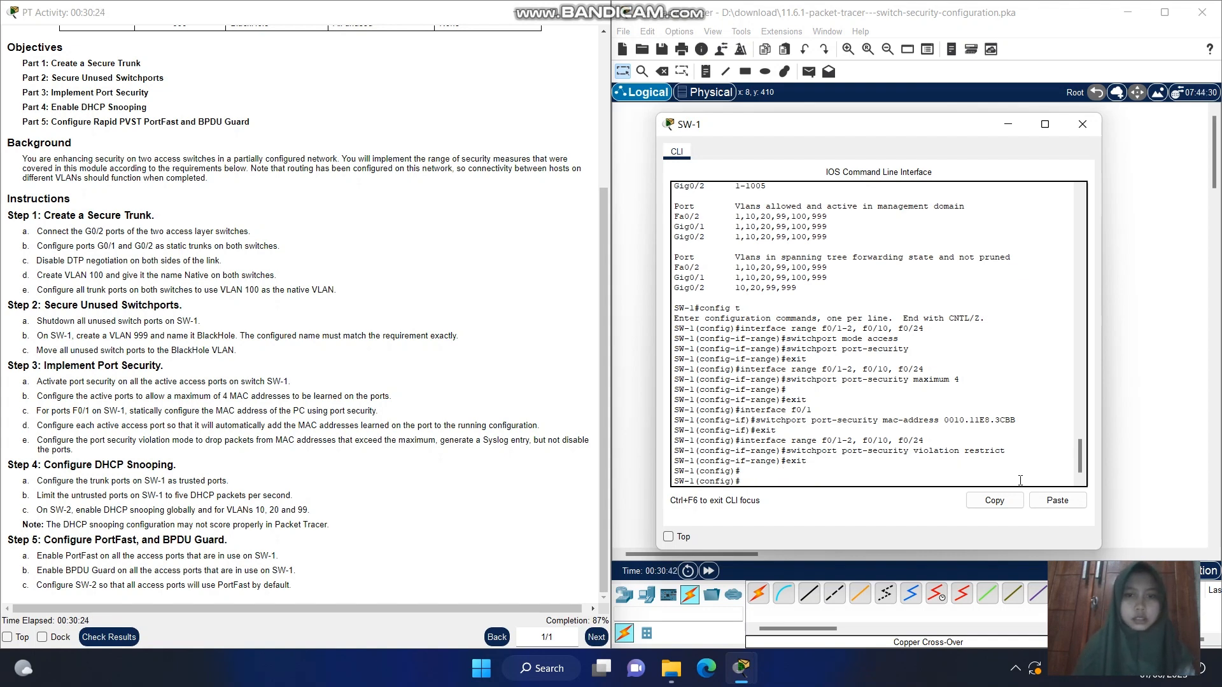
type("interface")
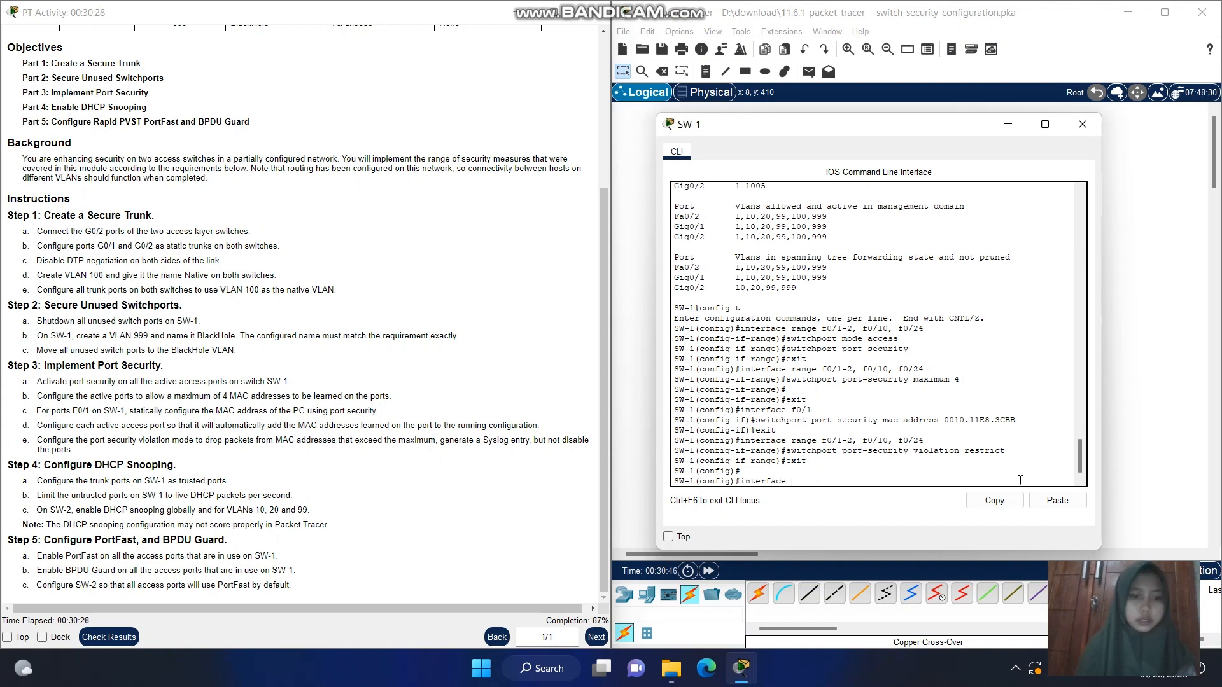
type(" range g")
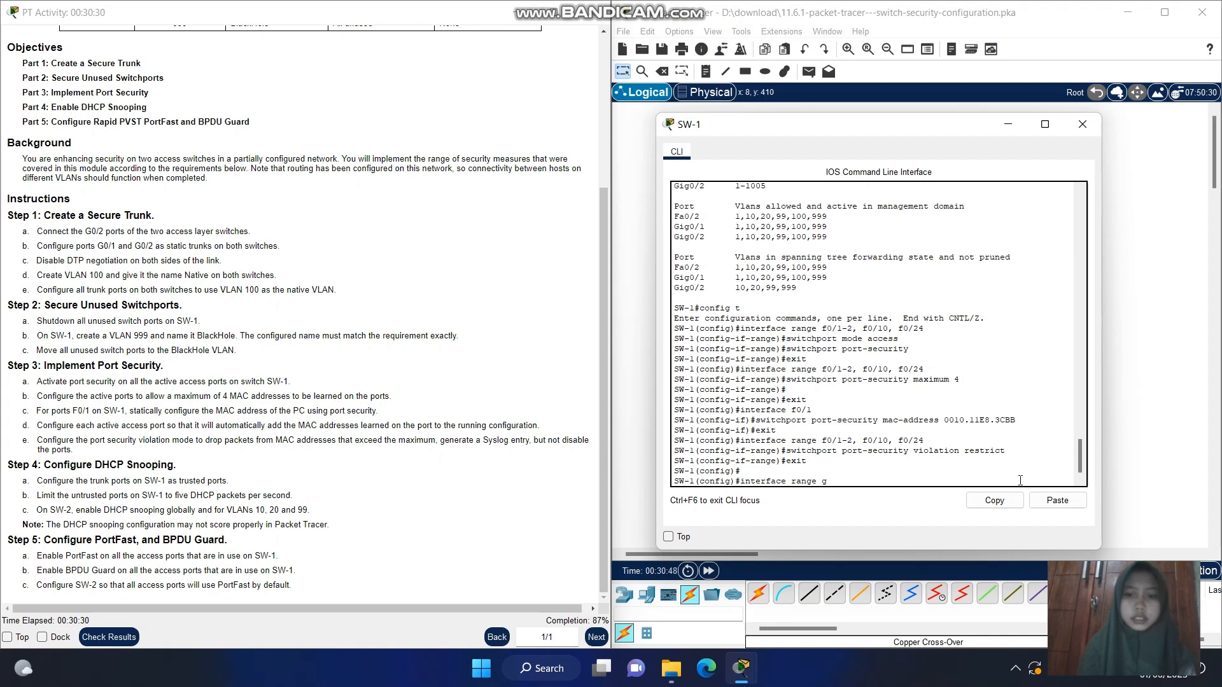
type("0/1-2")
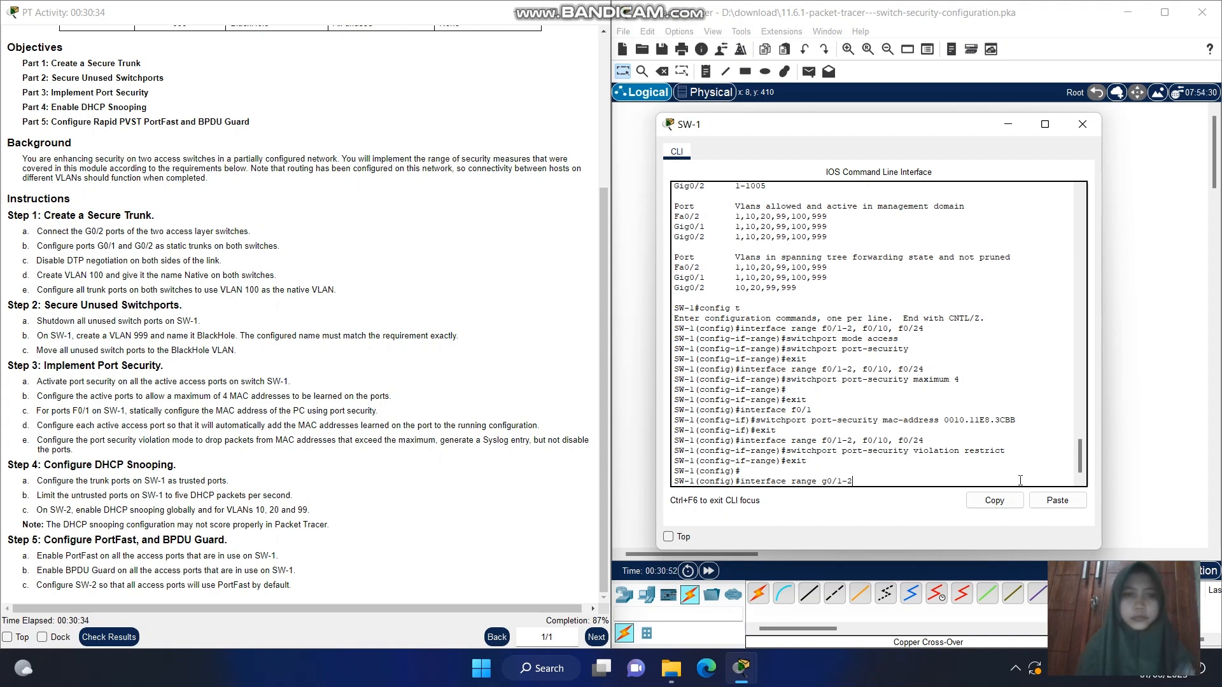
key("Return")
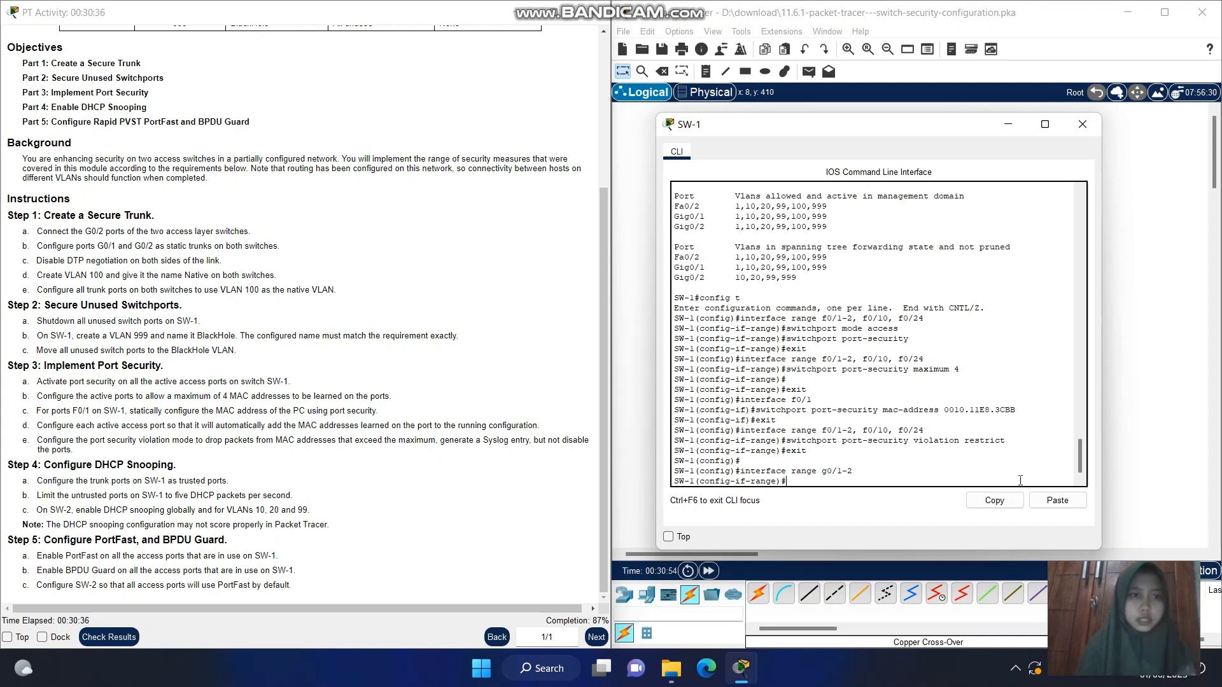
Configure the selected trunk ports as trusted for DHCP snooping with ip dhcp snooping trust
type("ip")
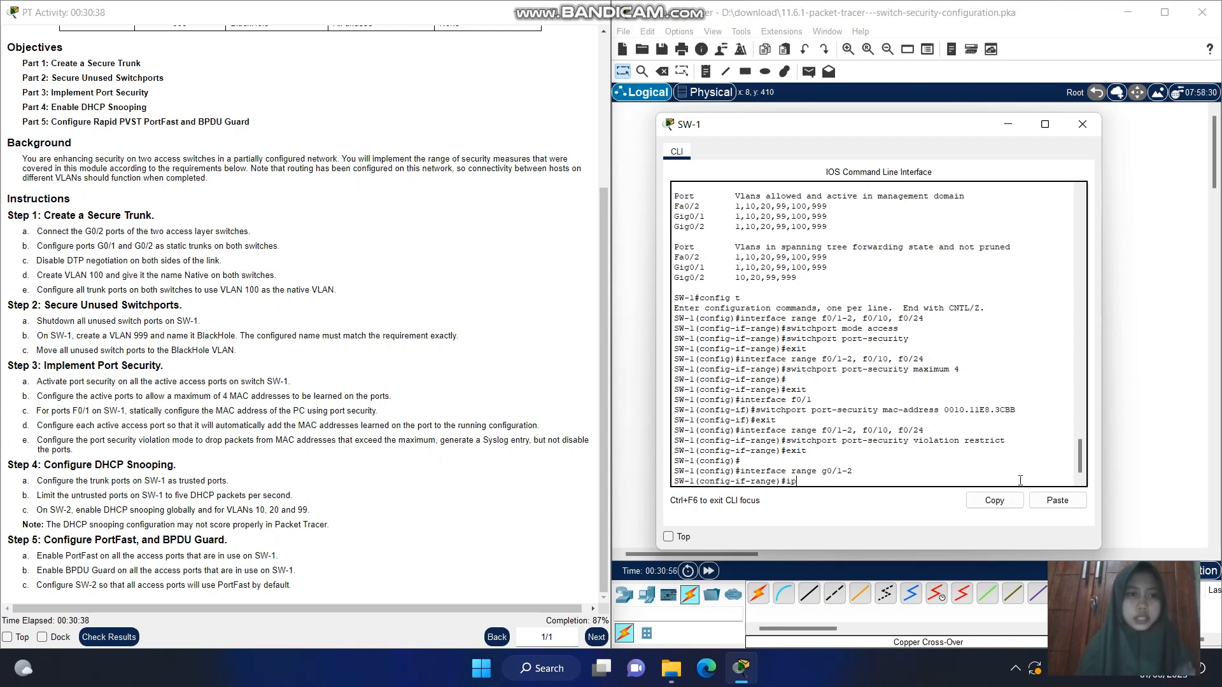
type(" dhcp")
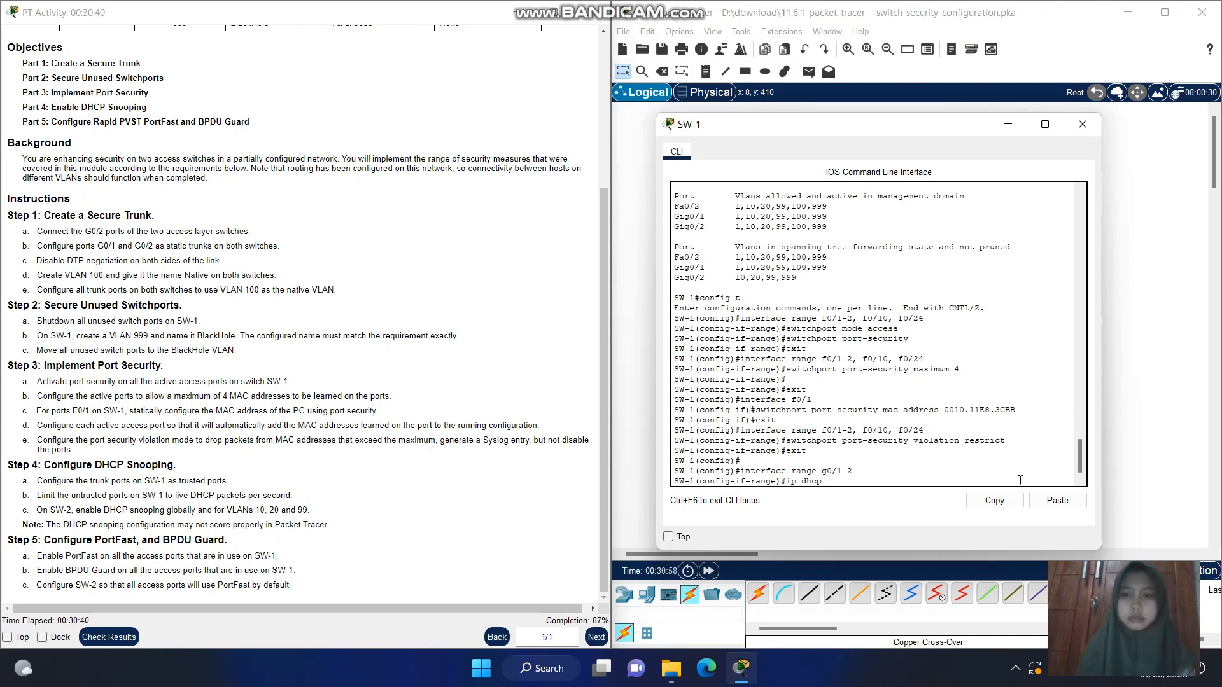
type(" s")
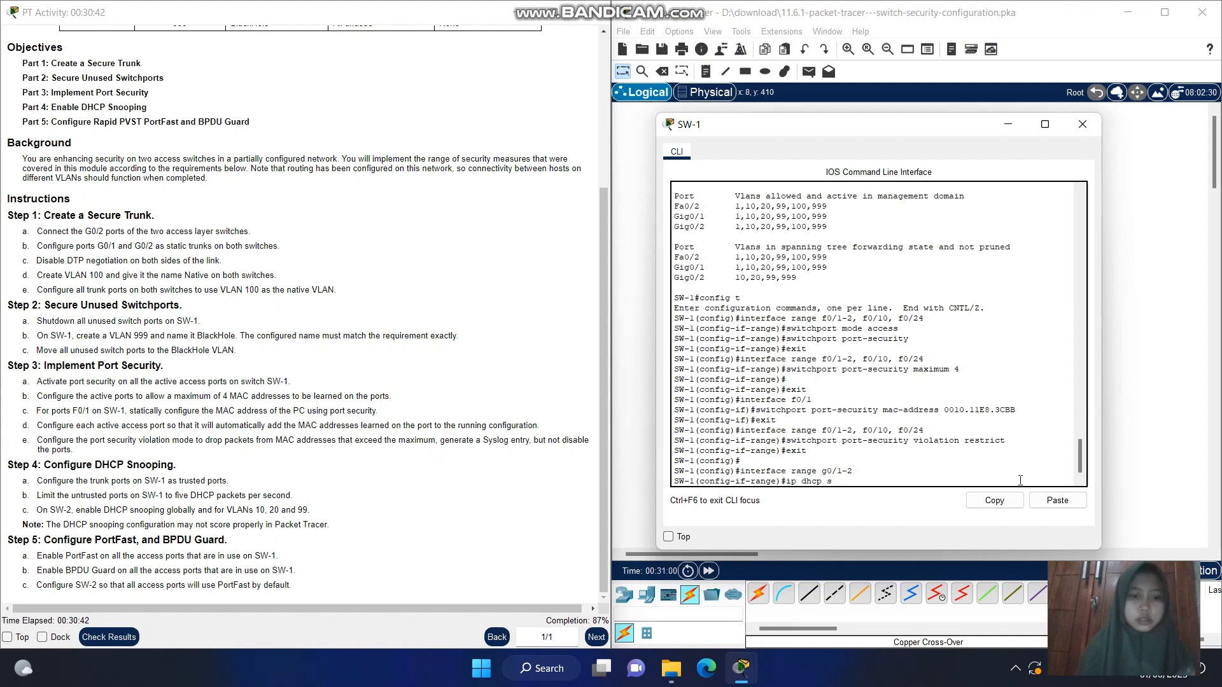
type("noopi")
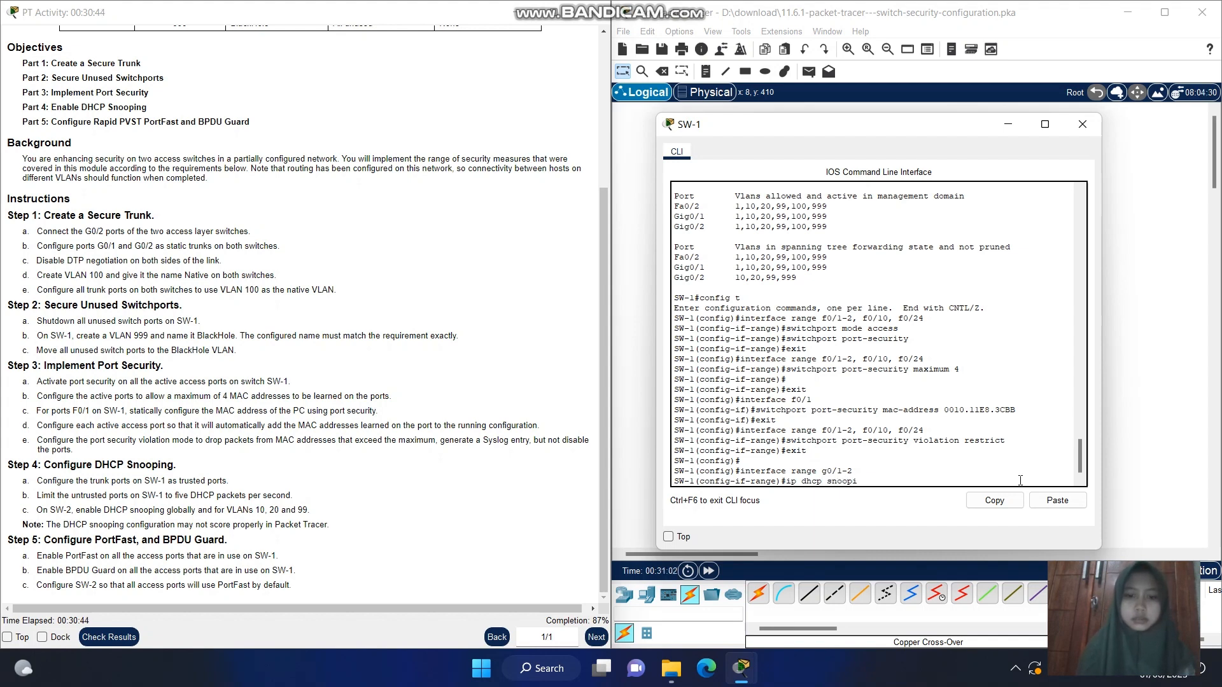
type("ng trust")
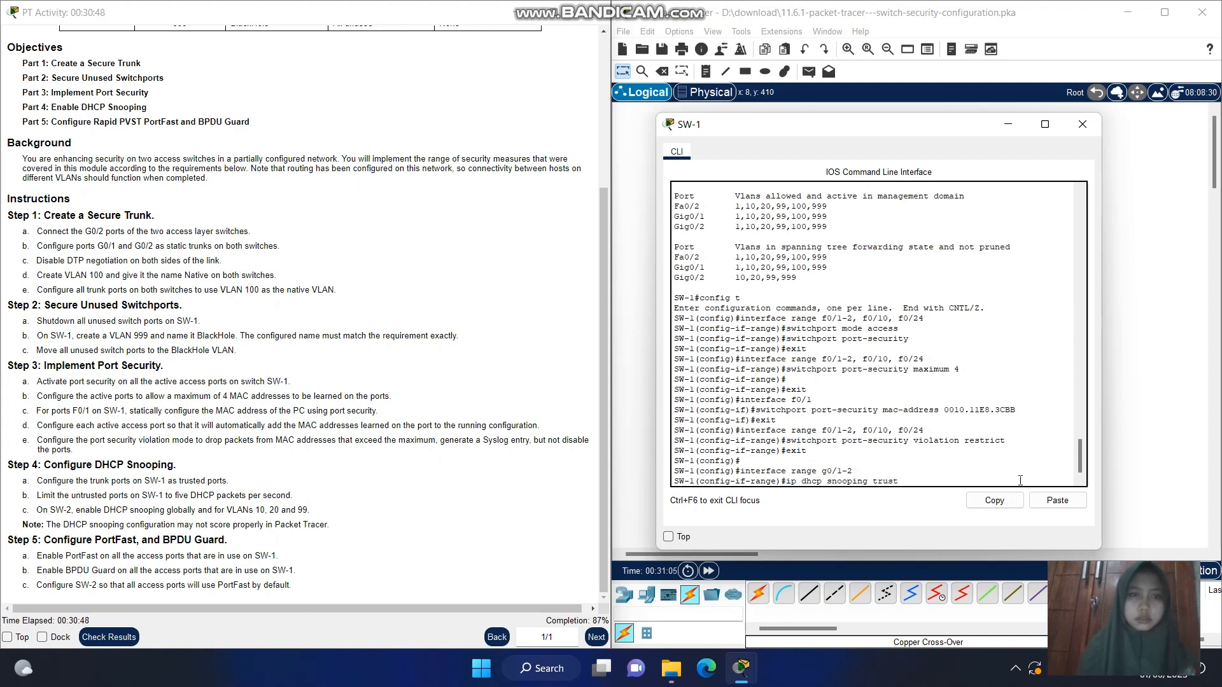
key("Return")
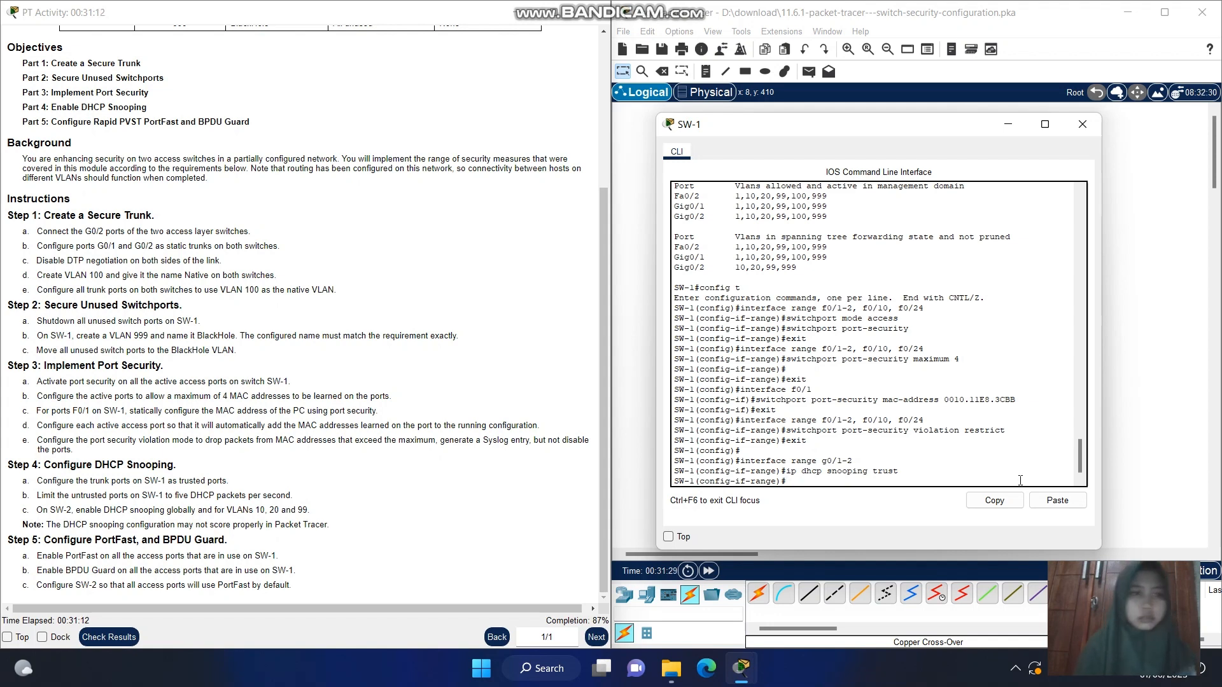
Leave the interface range configuration of SW-1's trunk ports with exit
key("Return")
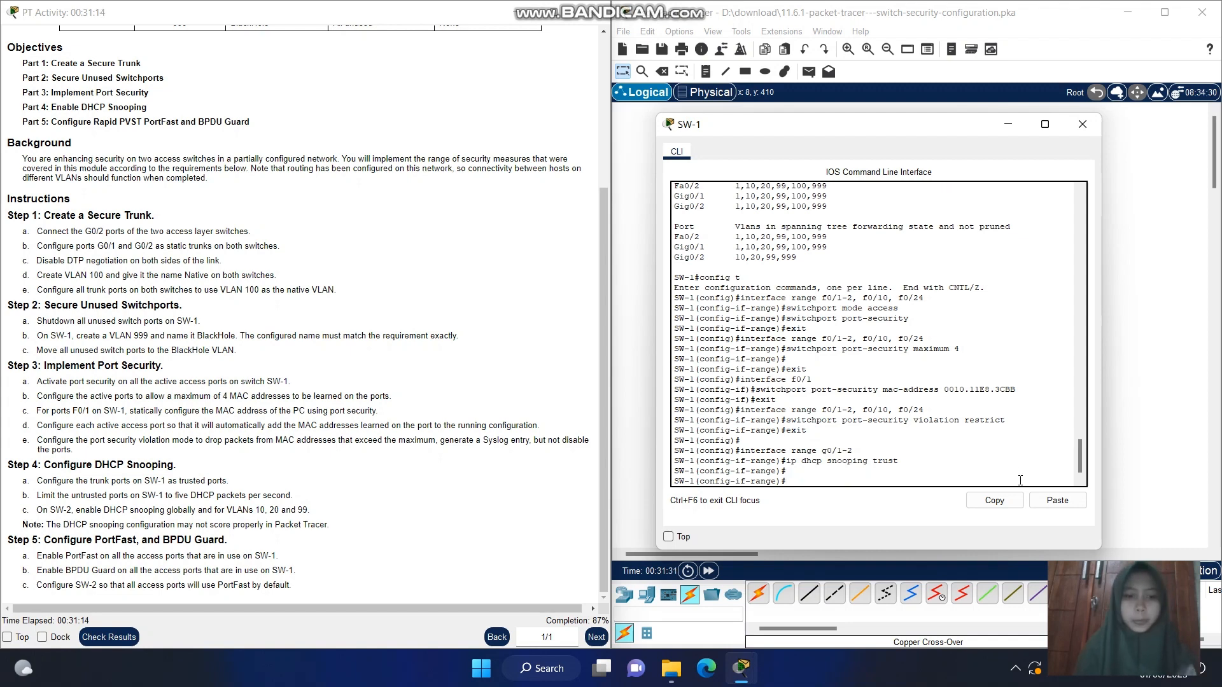
type("exit")
key("Return")
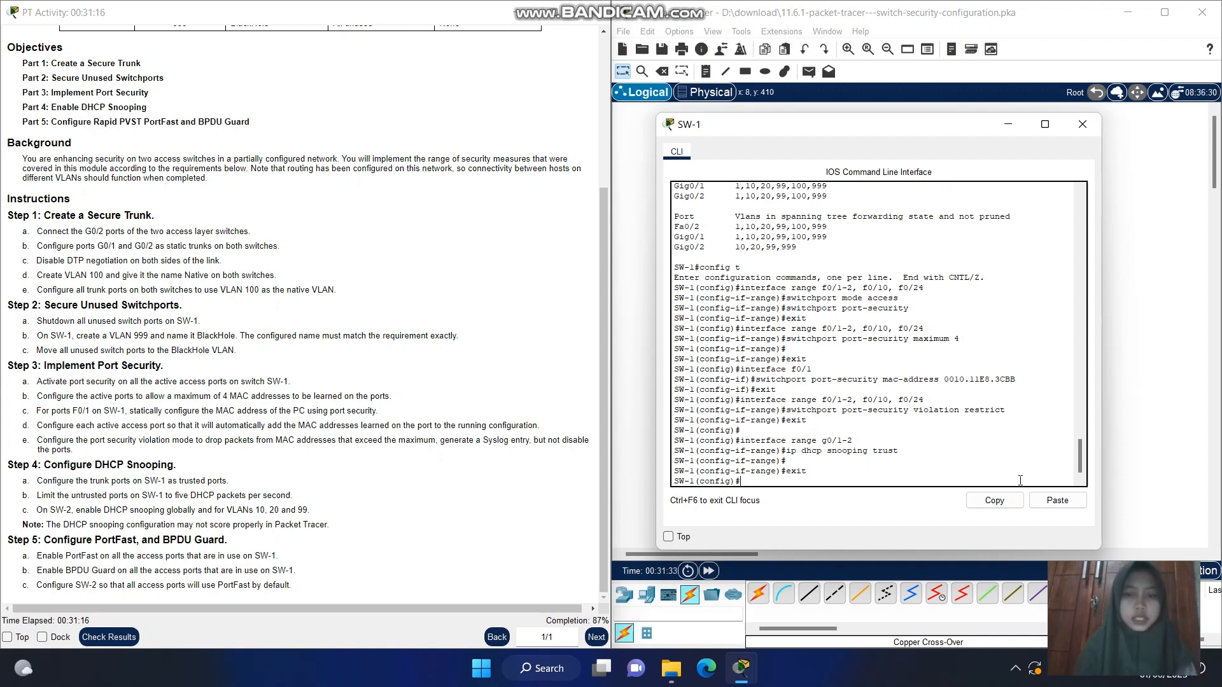
Try to select SW-1's untrusted access ports by entering interface ranfe f0/2, f0/10, f0/24
type("interface")
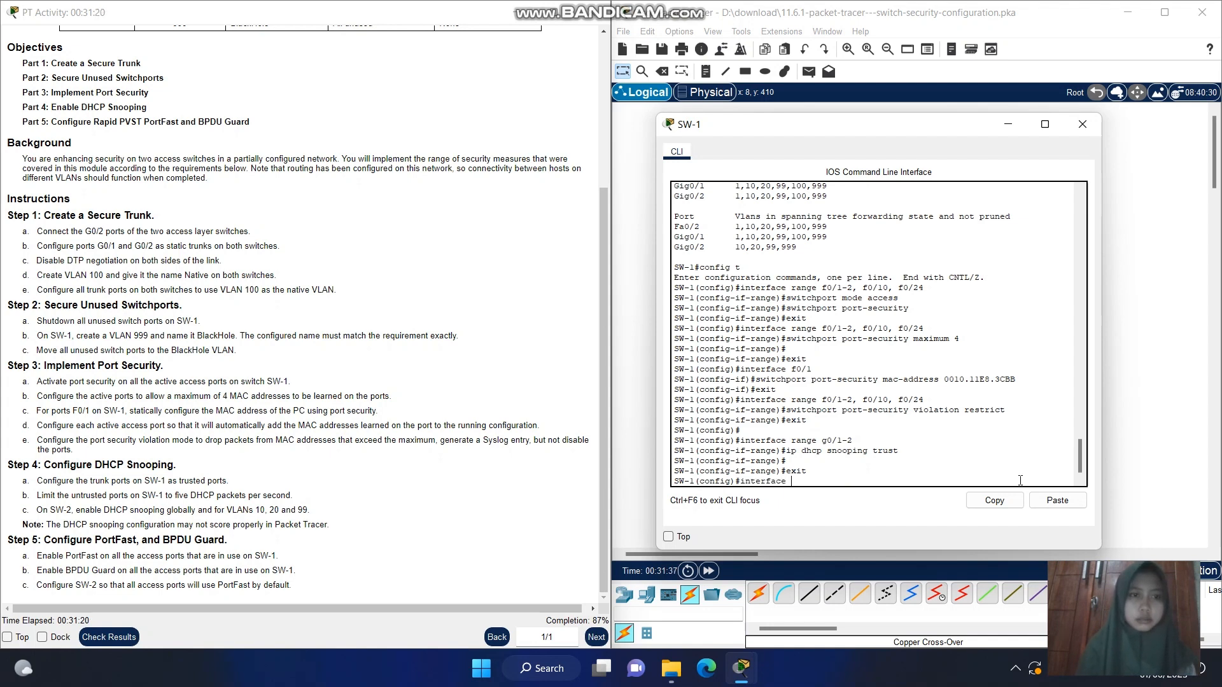
type(" ran")
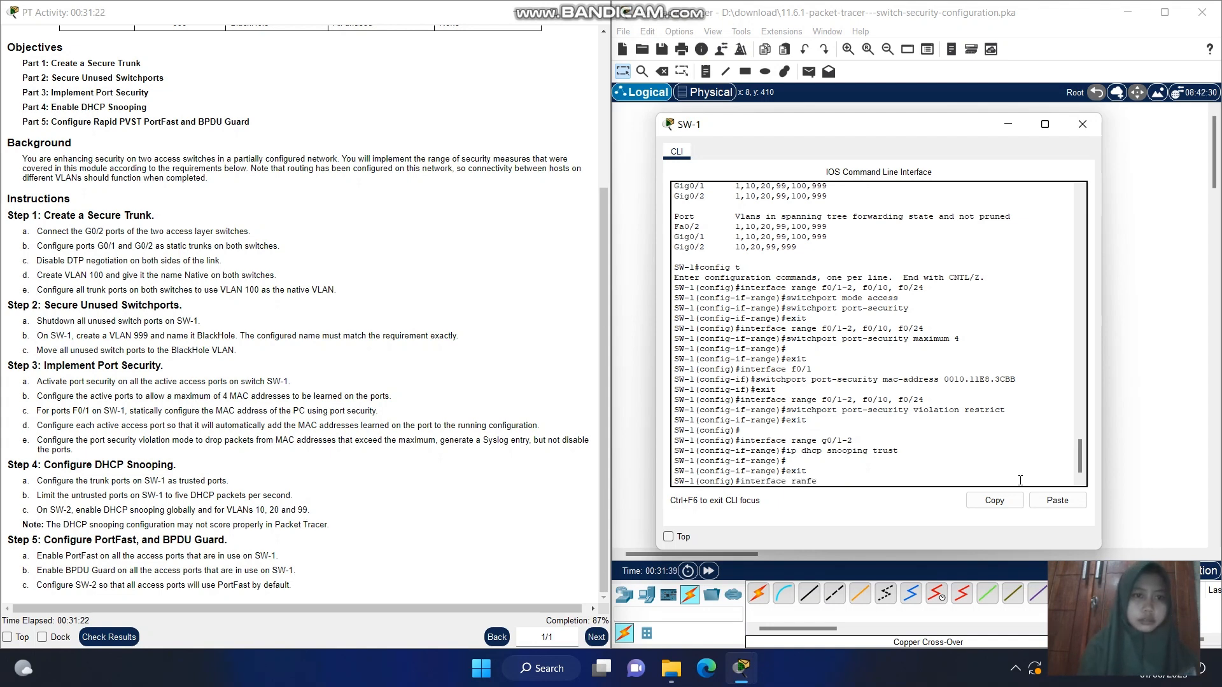
type("fe ")
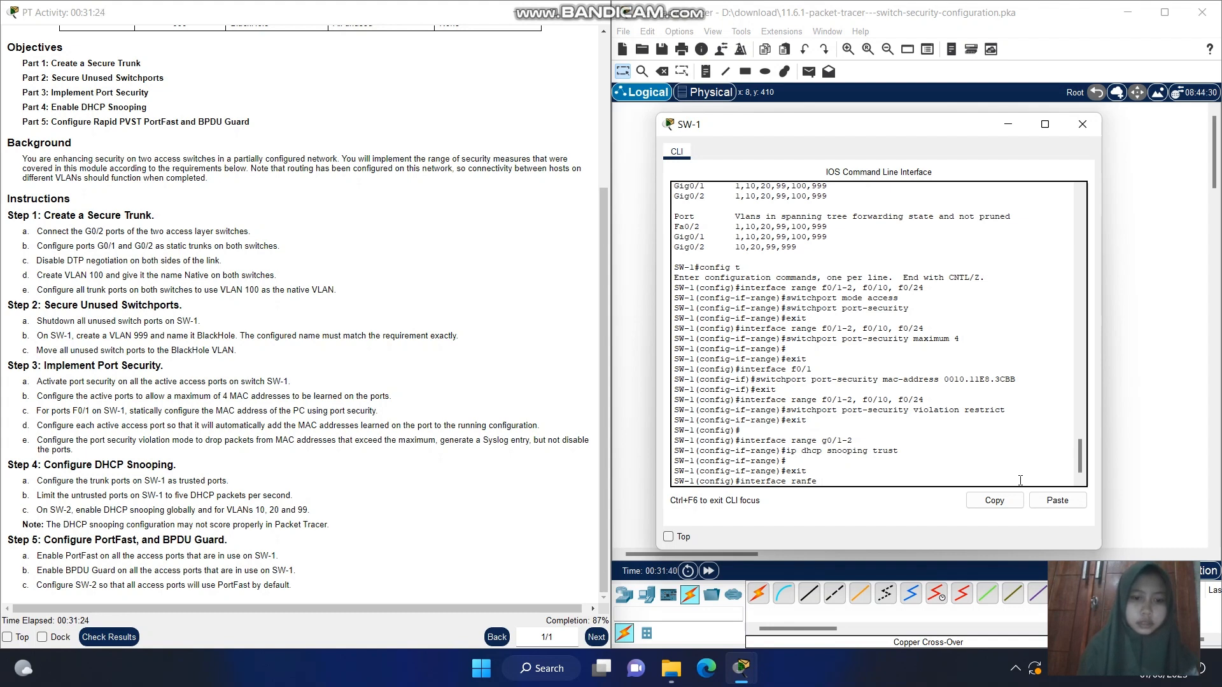
type("f0/")
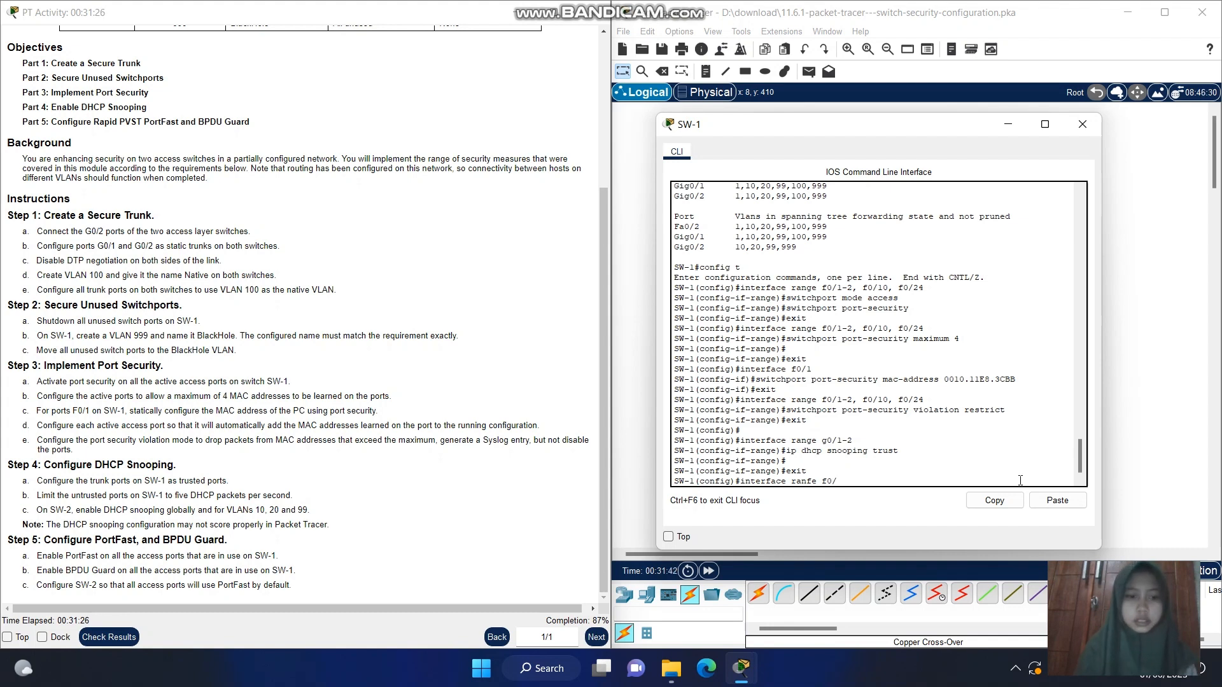
type("2")
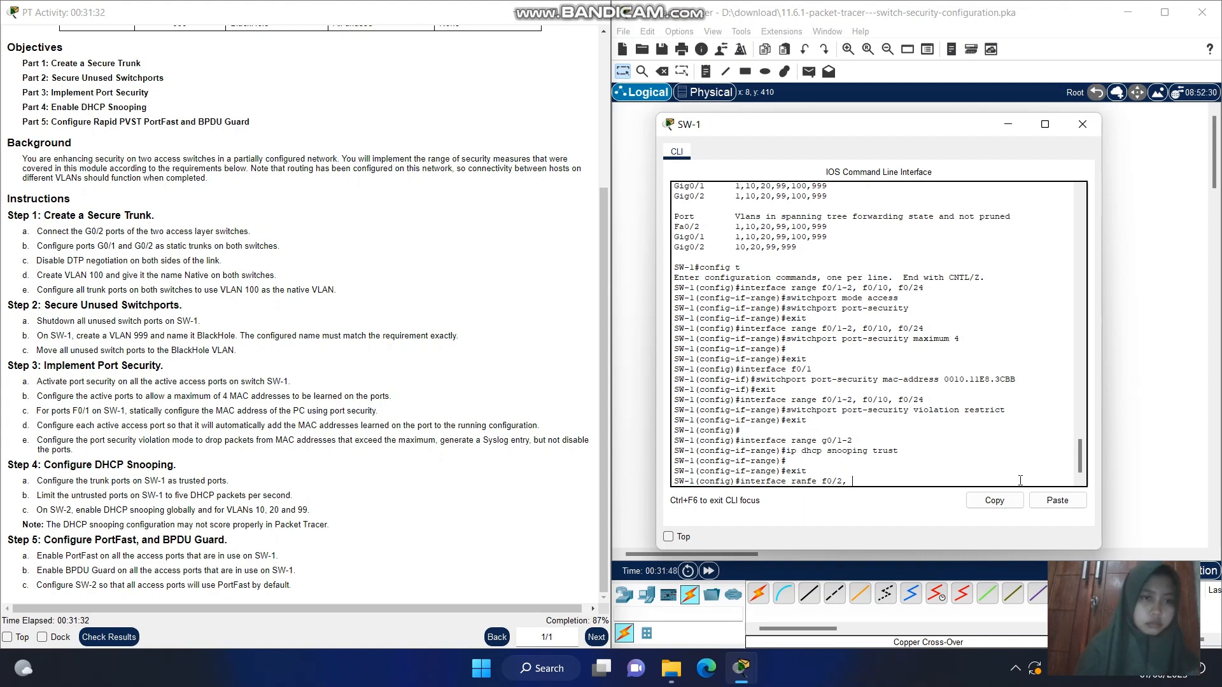
type(", f0")
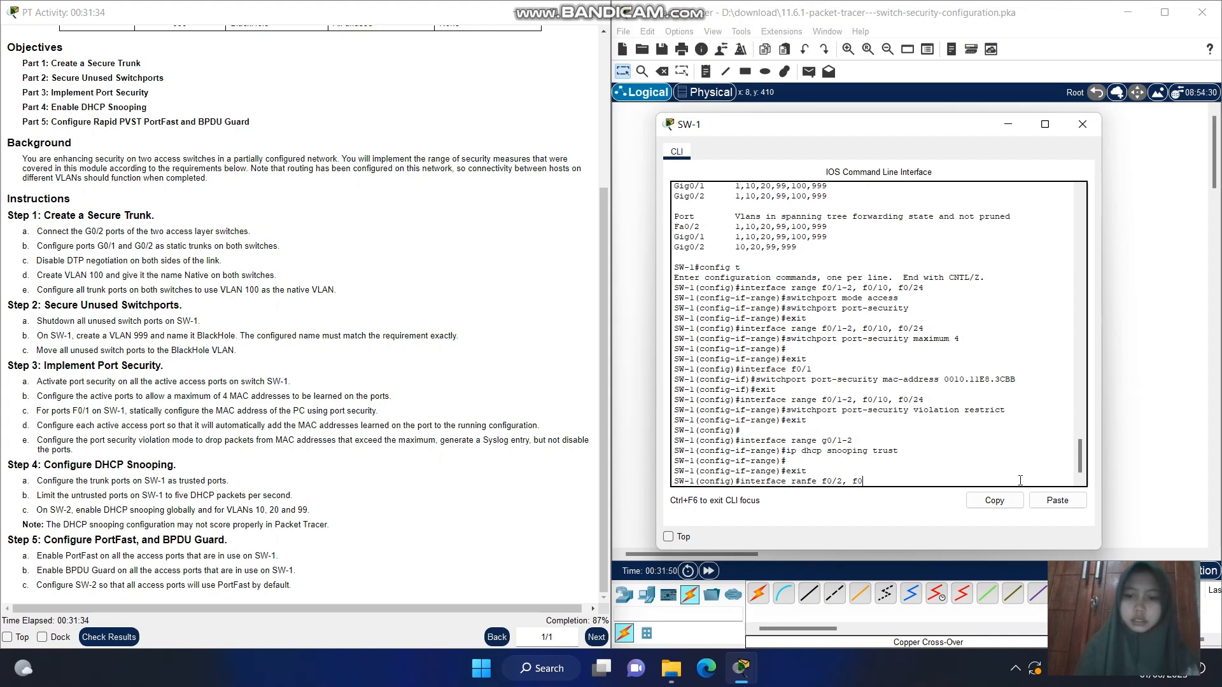
type("/10")
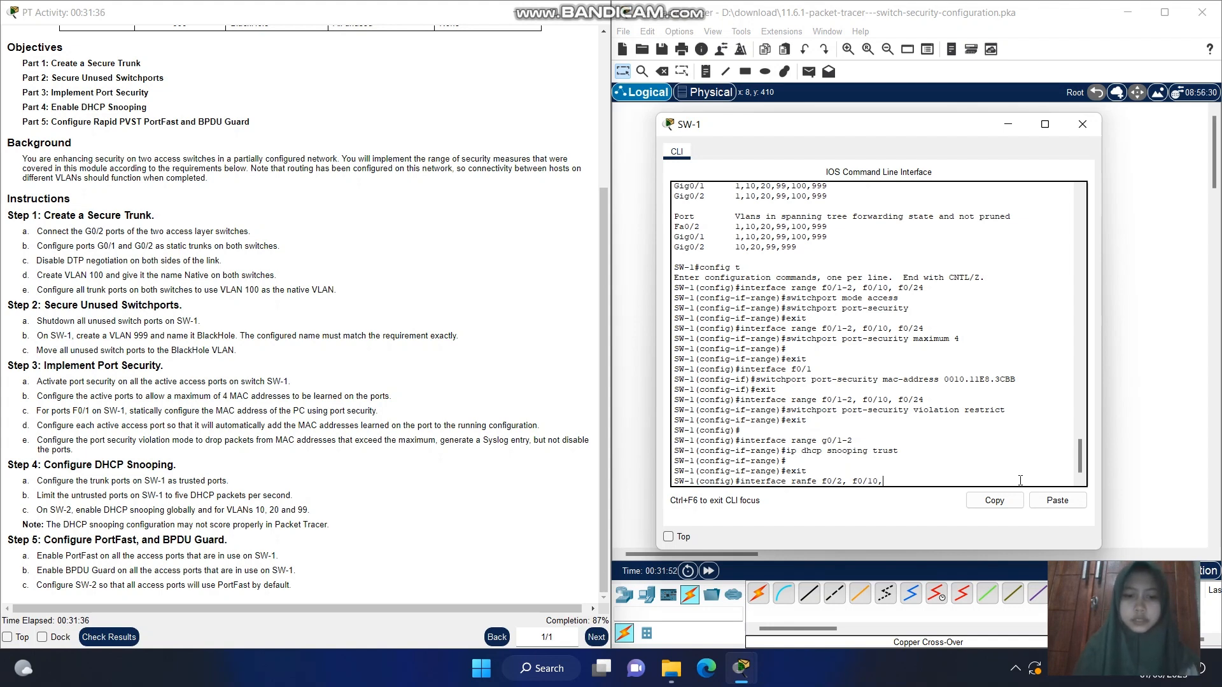
type(", f0/24")
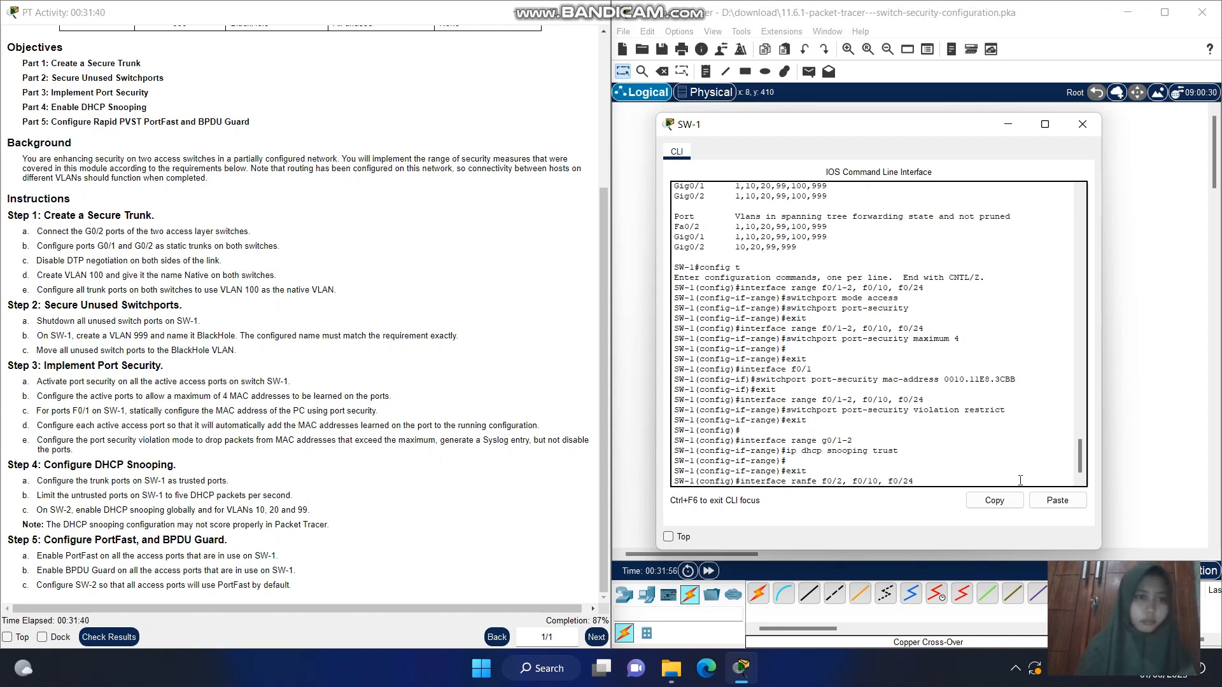
key("Return")
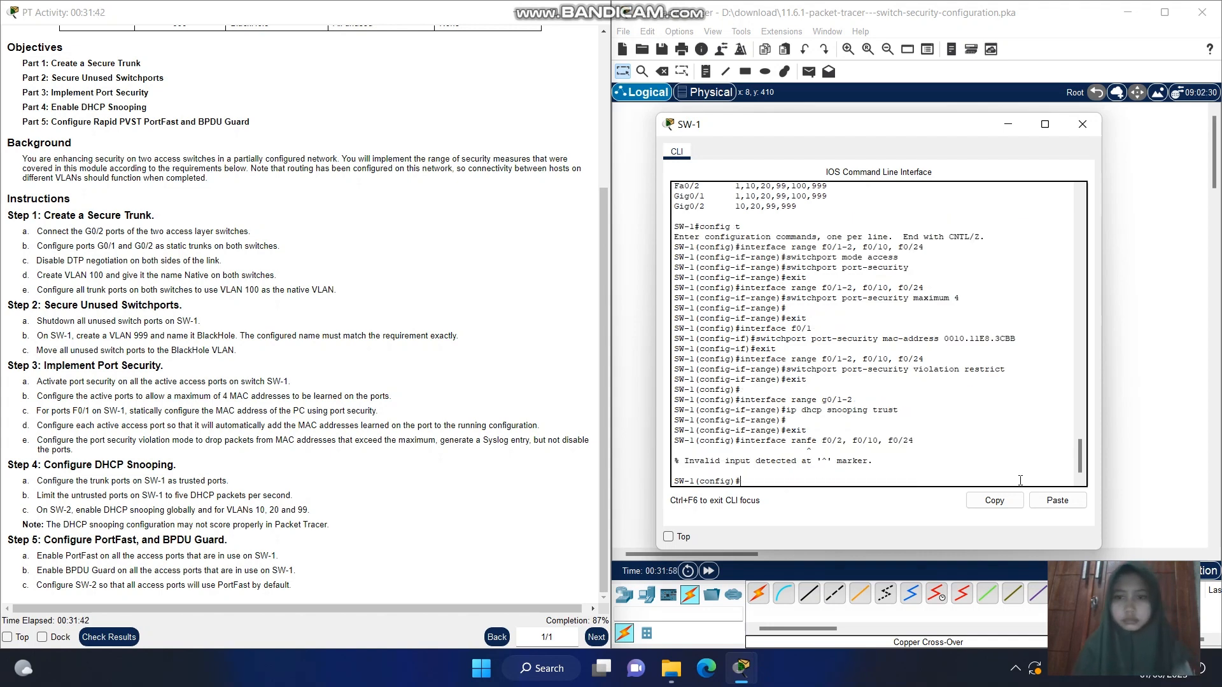
Recall the mistyped command and correct ranfe to range, selecting the ports with interface range f0/2, f0/10, f0/24
key("Up")
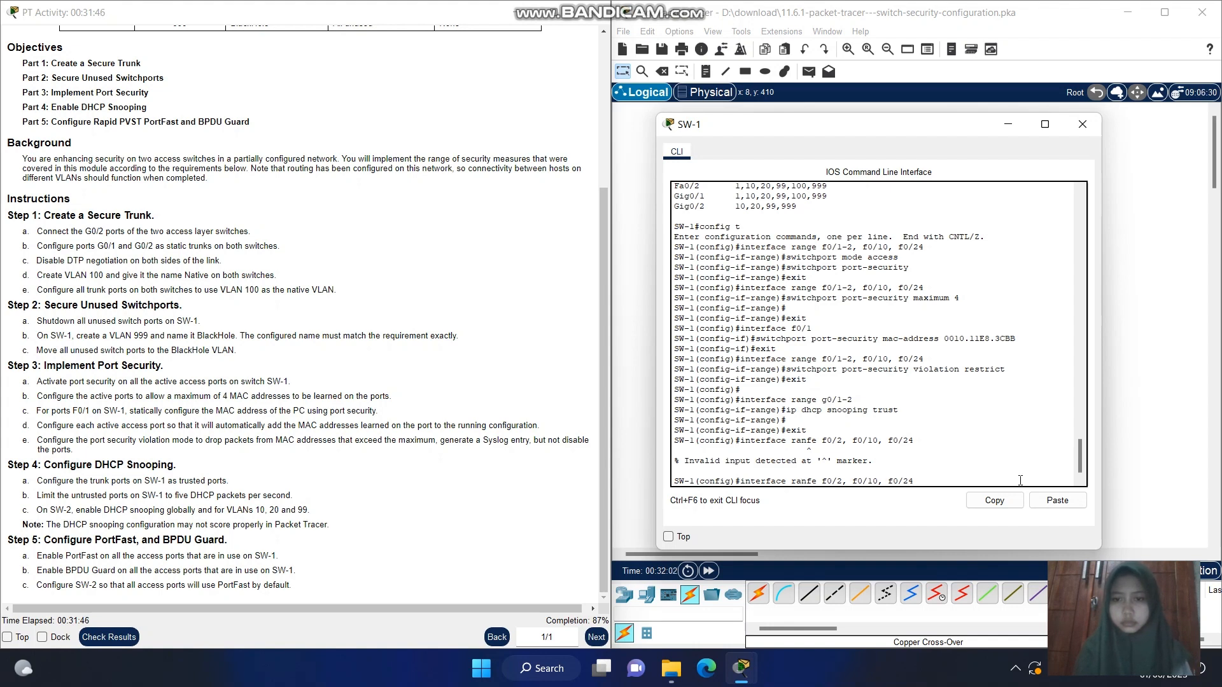
key("BackSpace")
type("g")
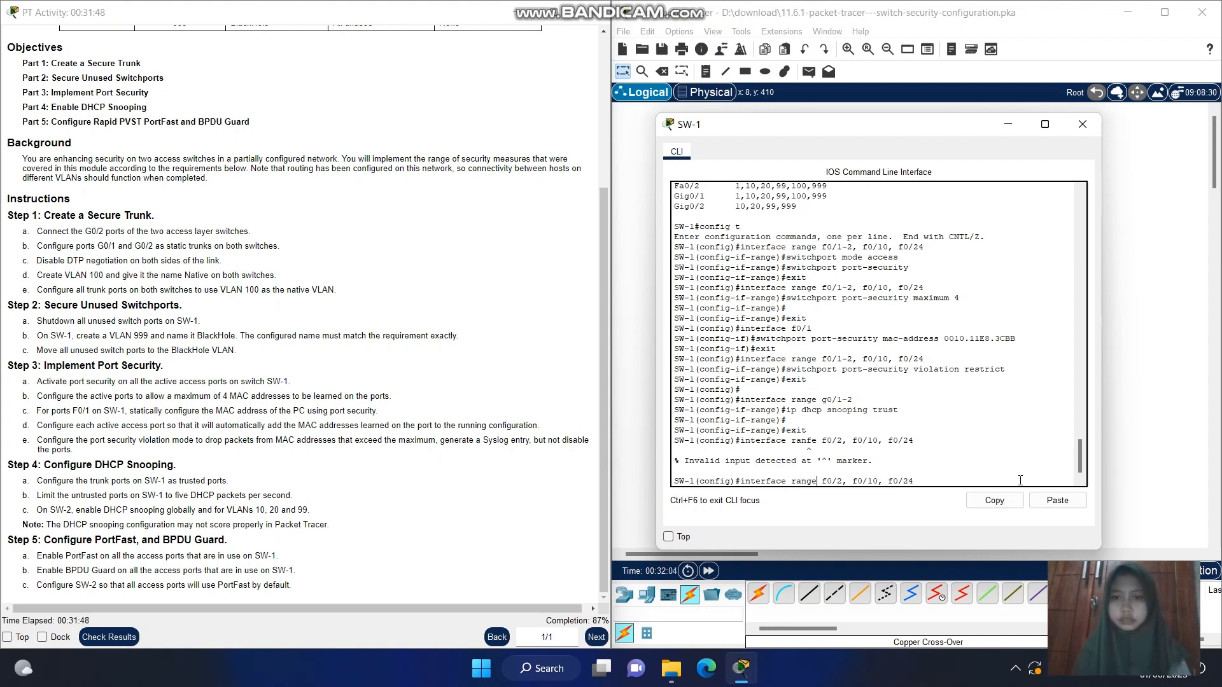
key("Right")
key("Right")
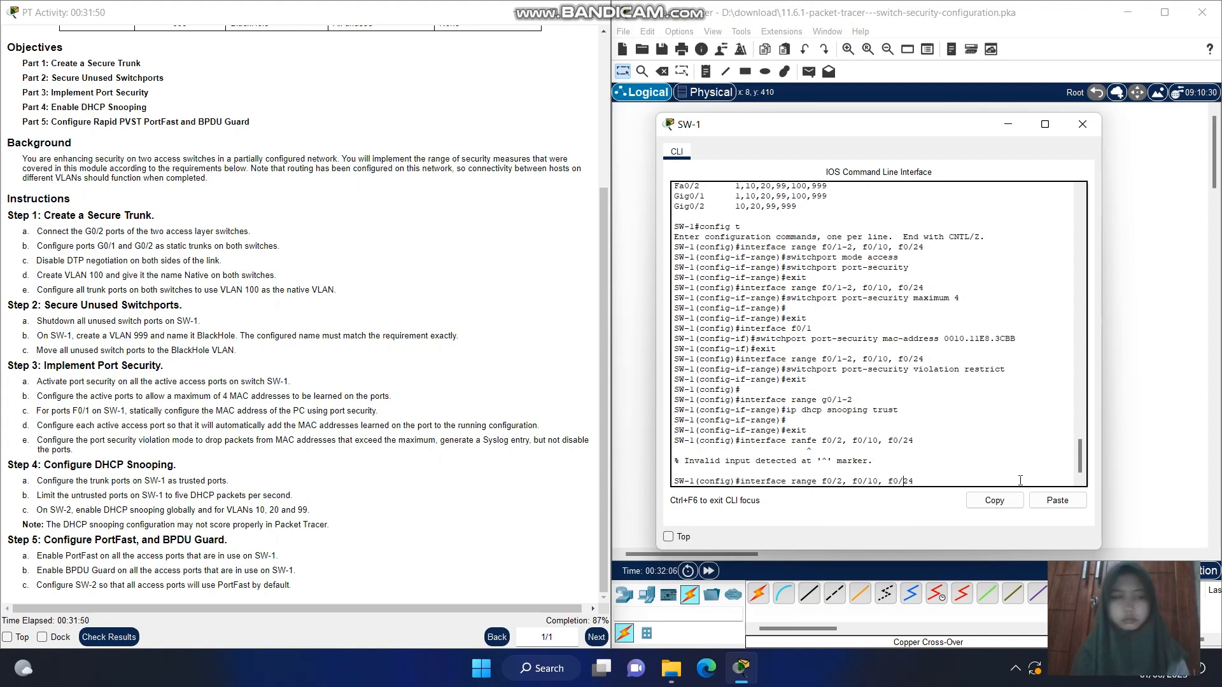
key("End")
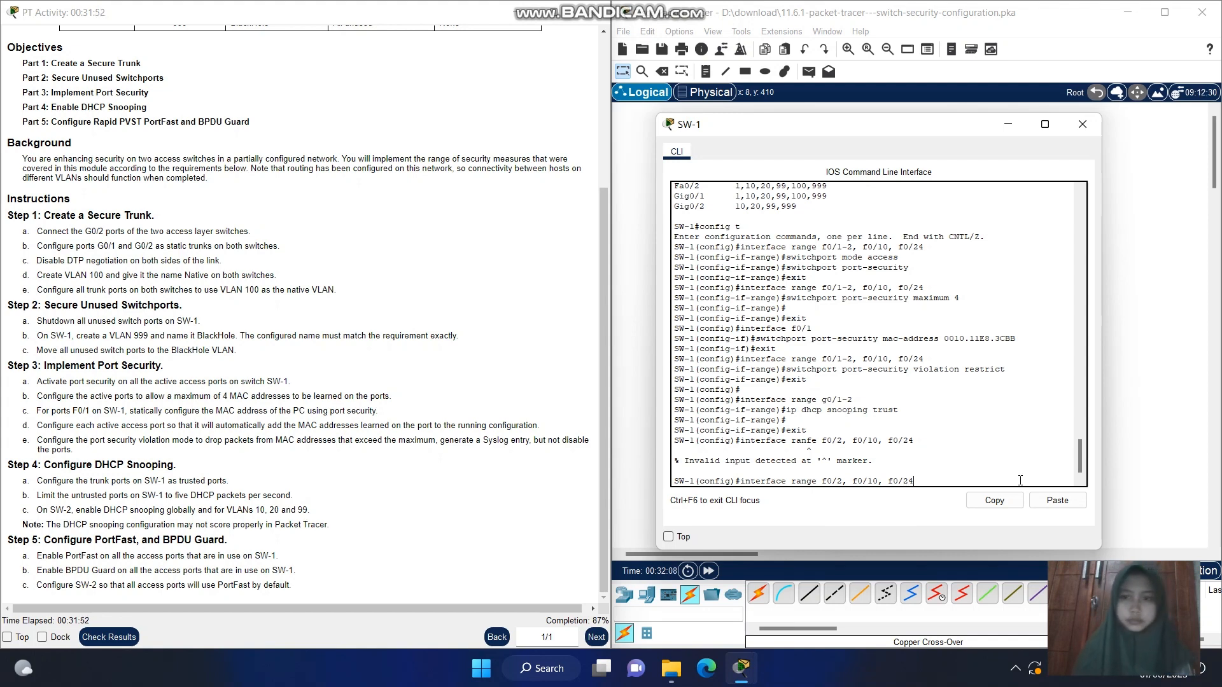
key("Return")
Limit the selected untrusted ports to five DHCP packets per second with ip dhcp snooping limit rate 5
type("ip")
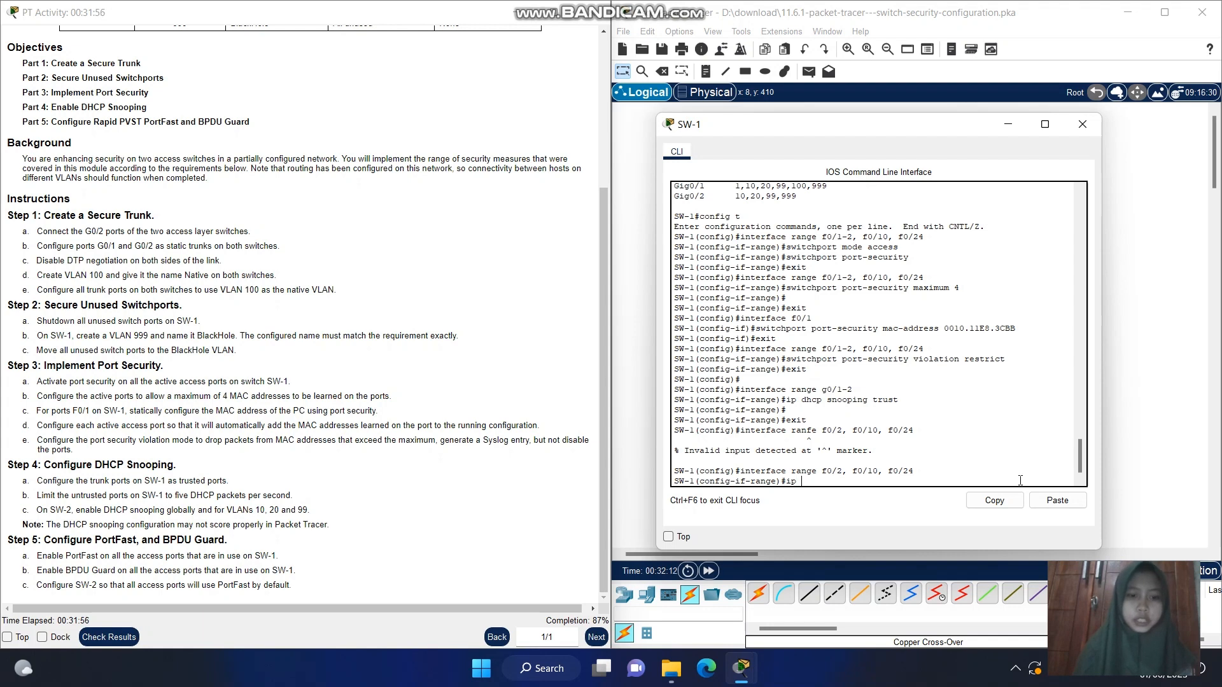
type(" dhcp")
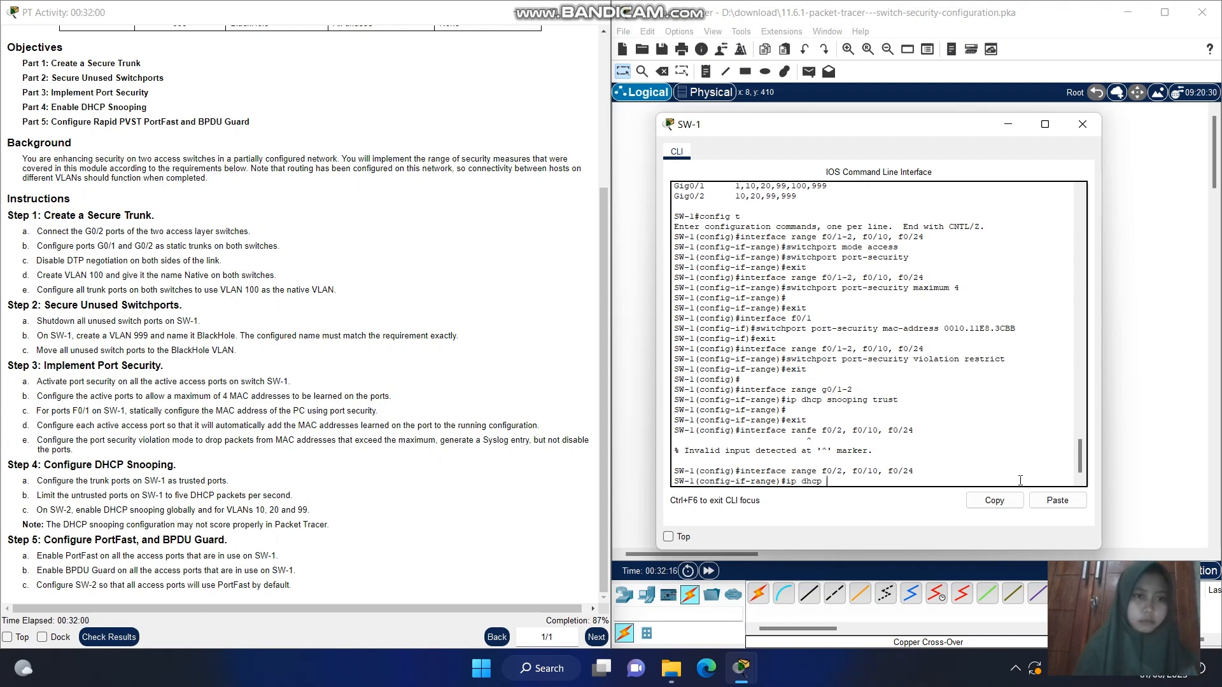
type(" sno")
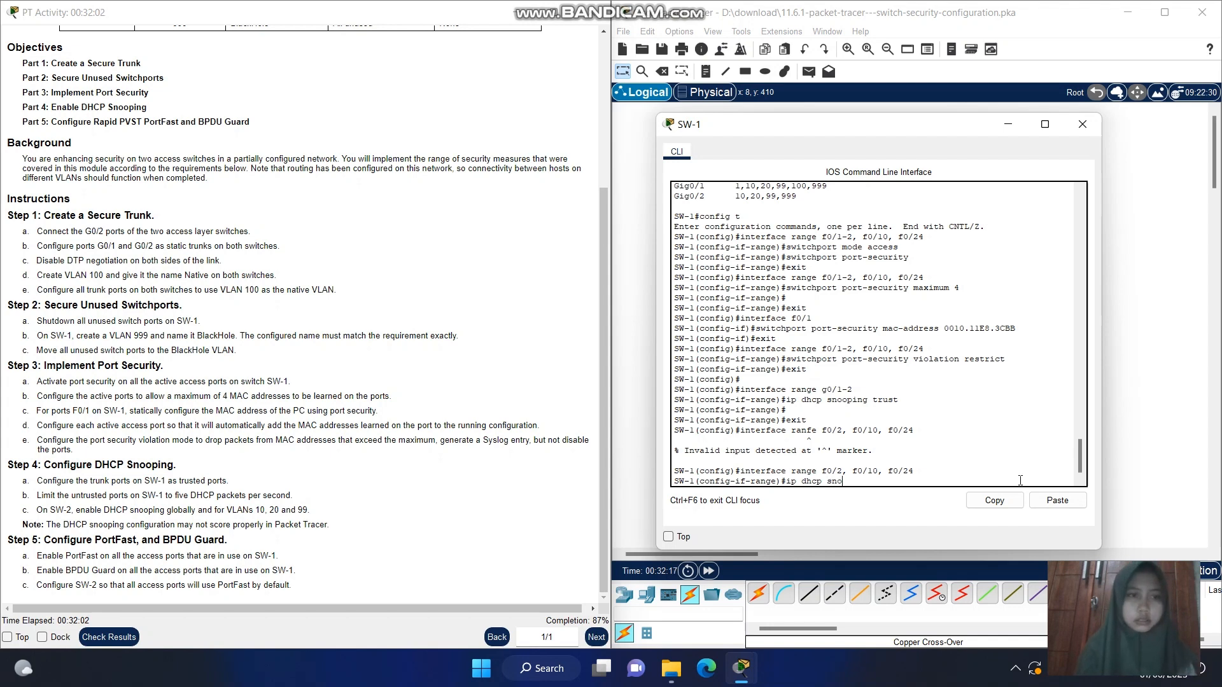
type("oping limit")
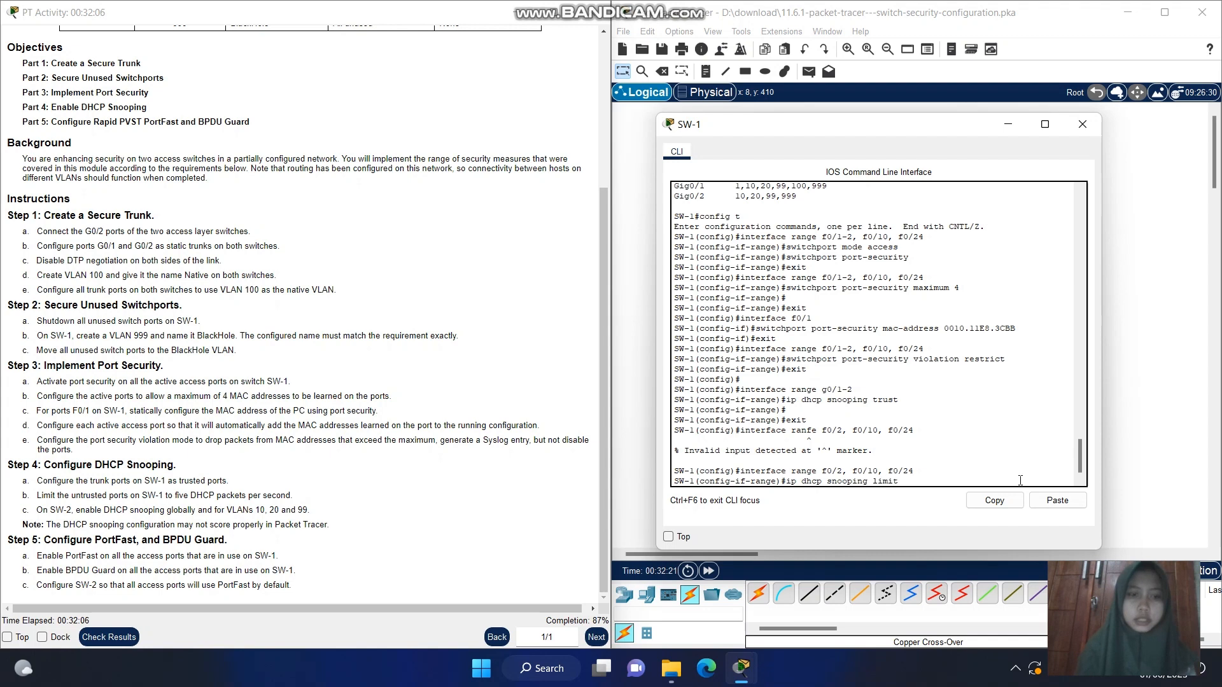
type(" rate 5")
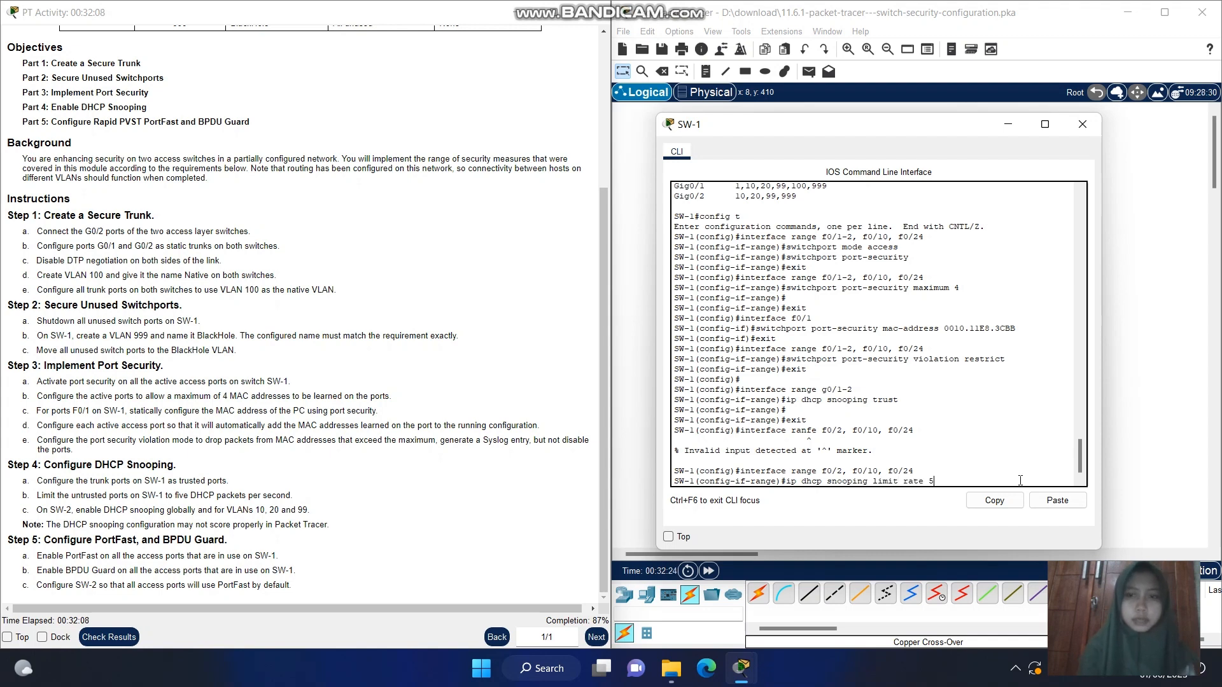
key("Return")
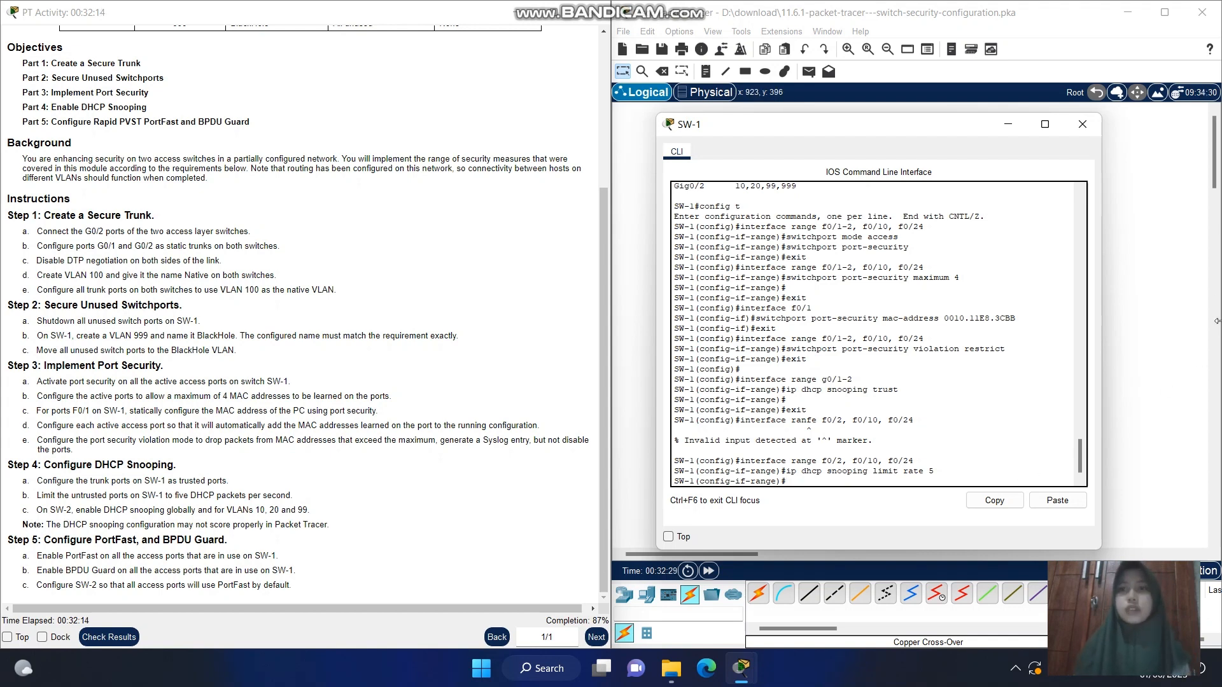
Switch from the SW-1 console to SW-2 and enter global configuration mode with en and config t
left_click(1006, 125)
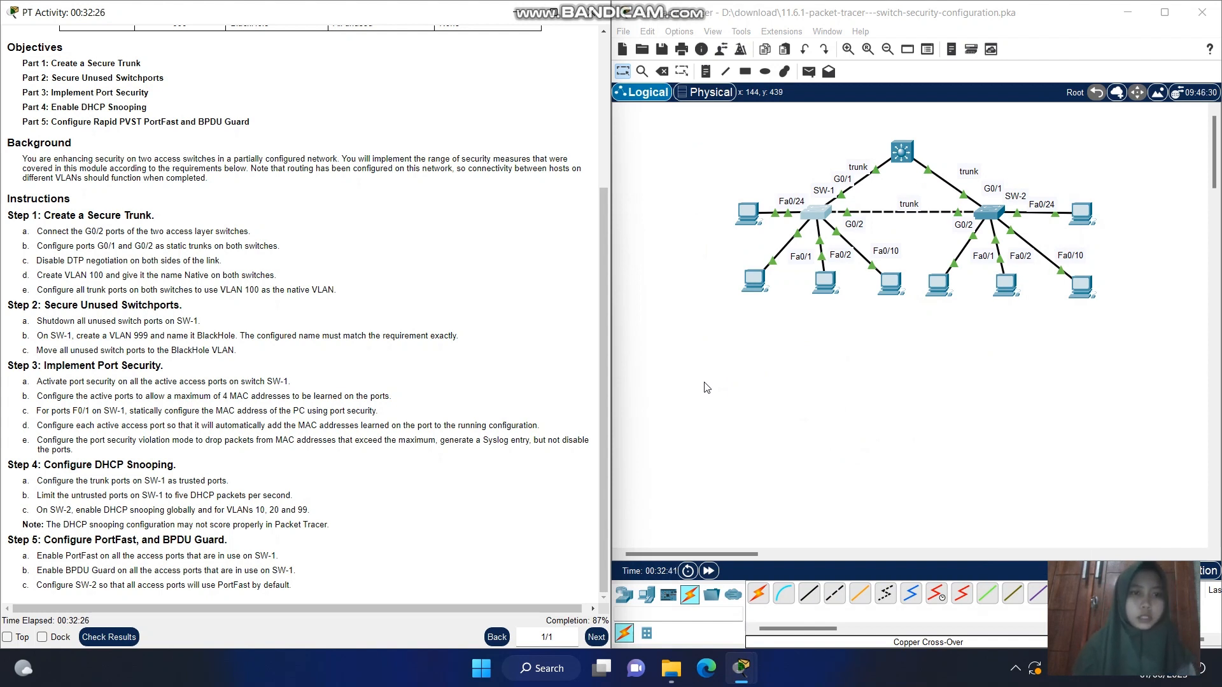
mouse_move(740, 667)
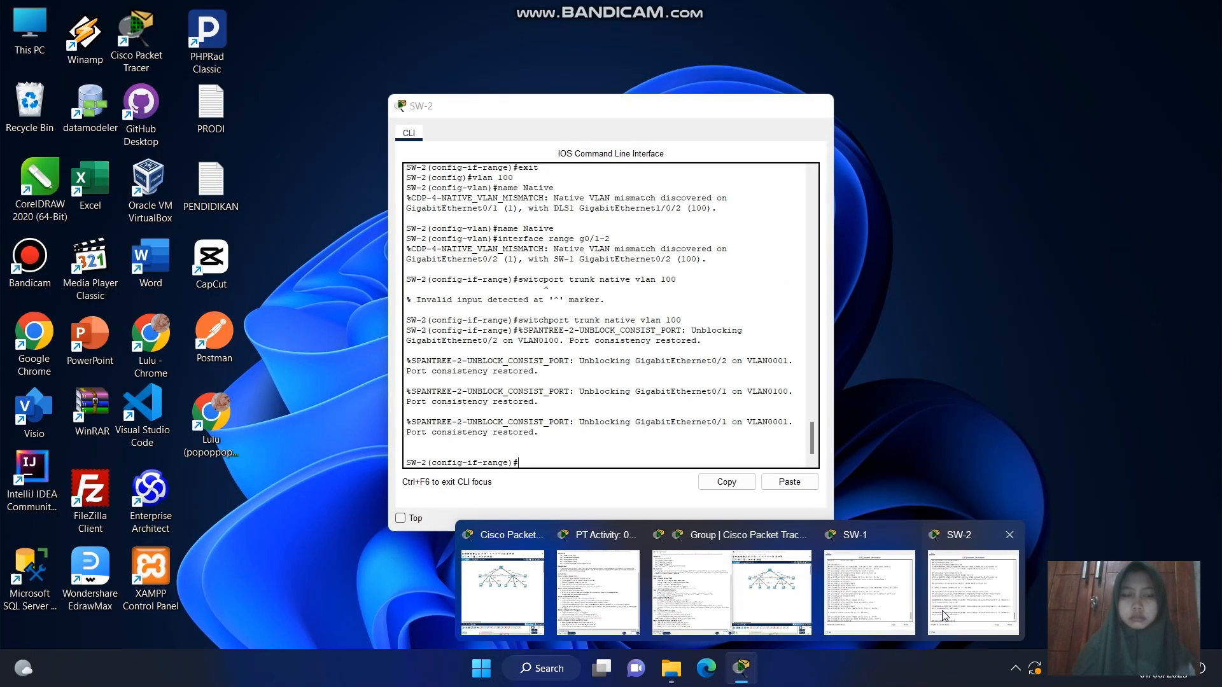
left_click(972, 595)
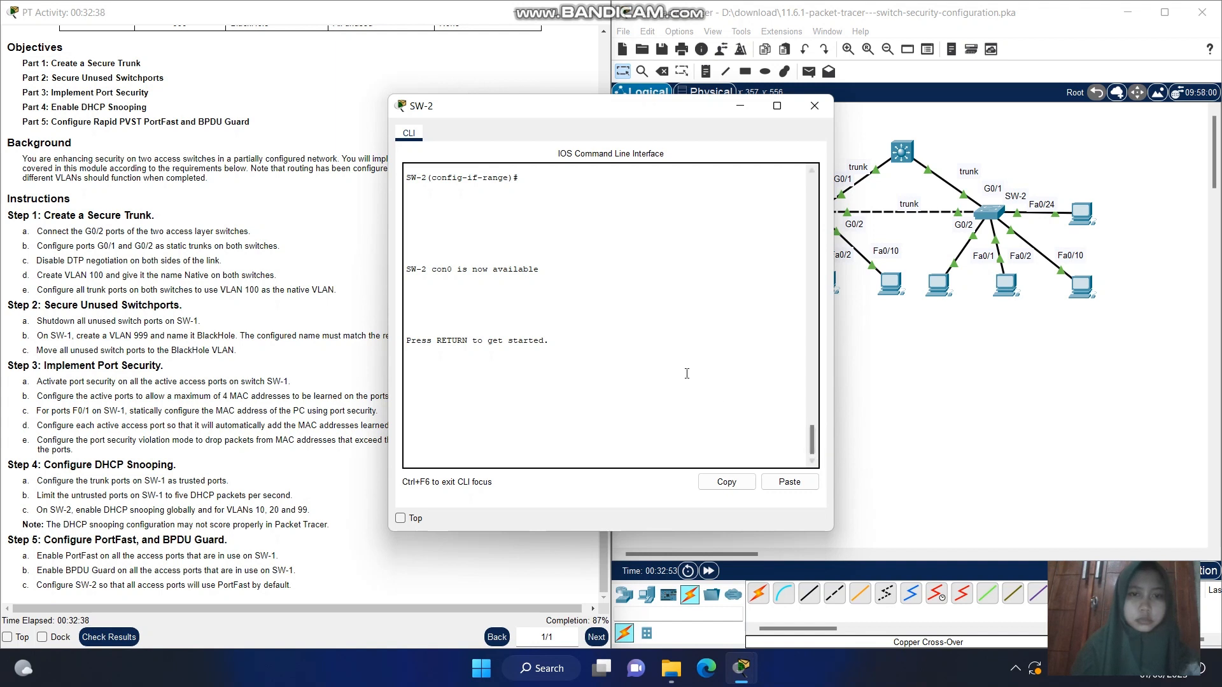
left_click(574, 446)
key("Return")
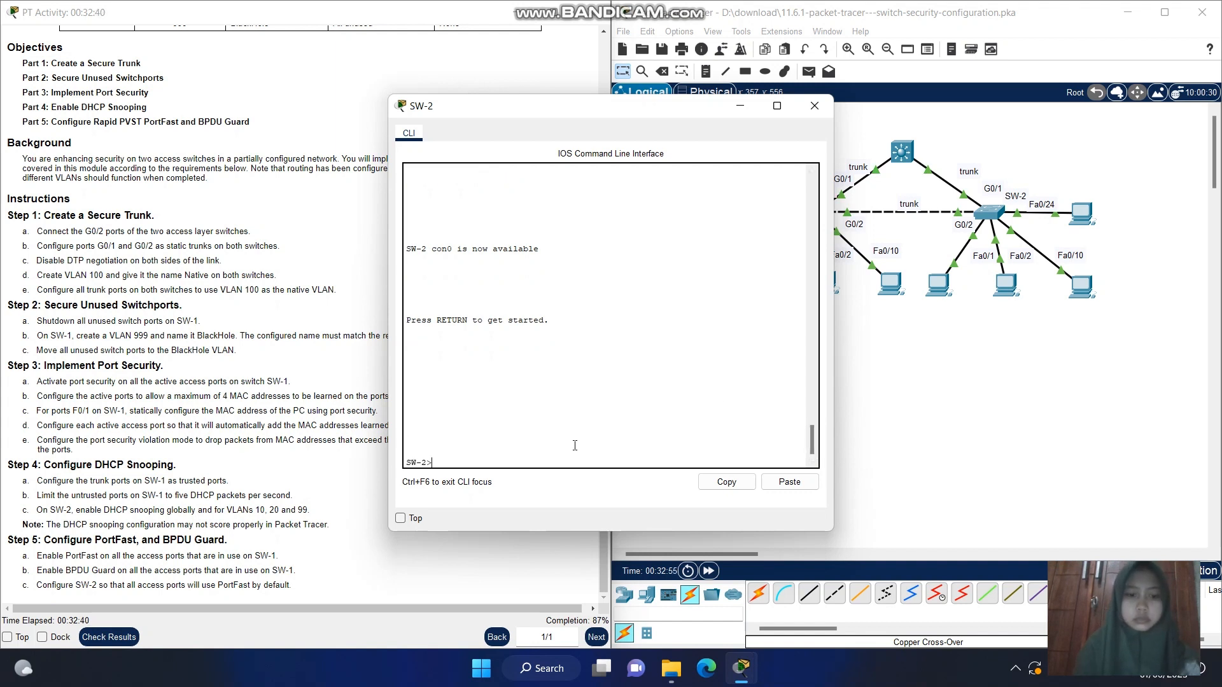
type("en")
key("Return")
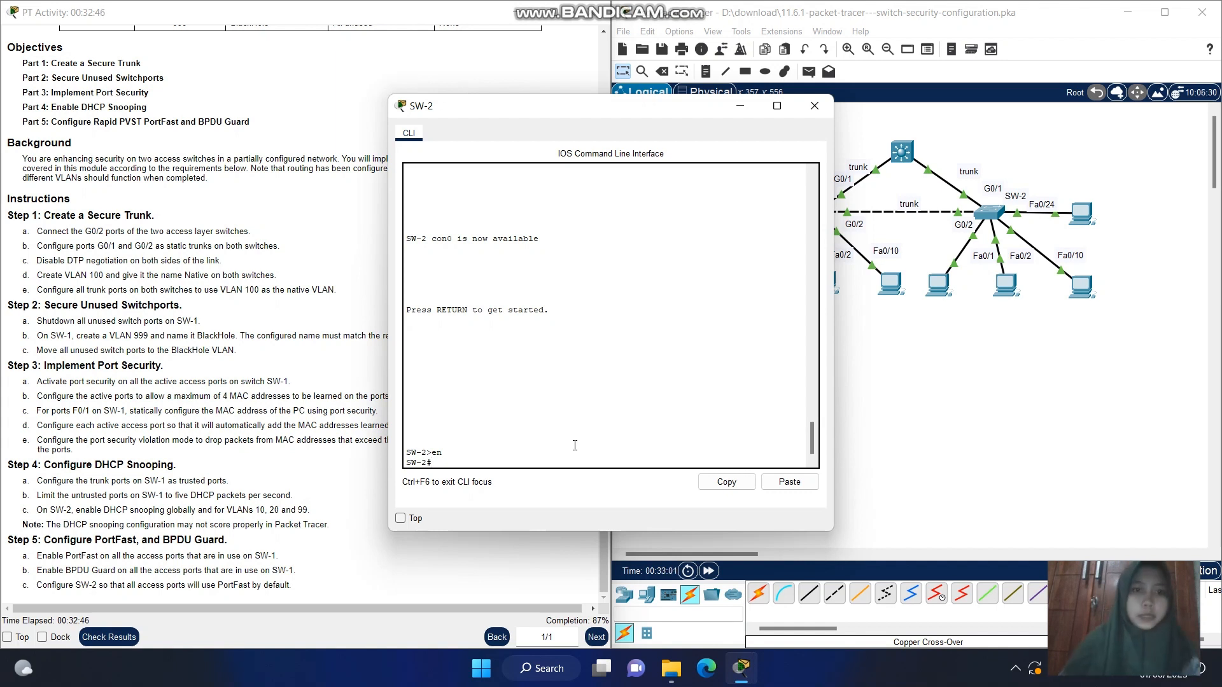
type("config t")
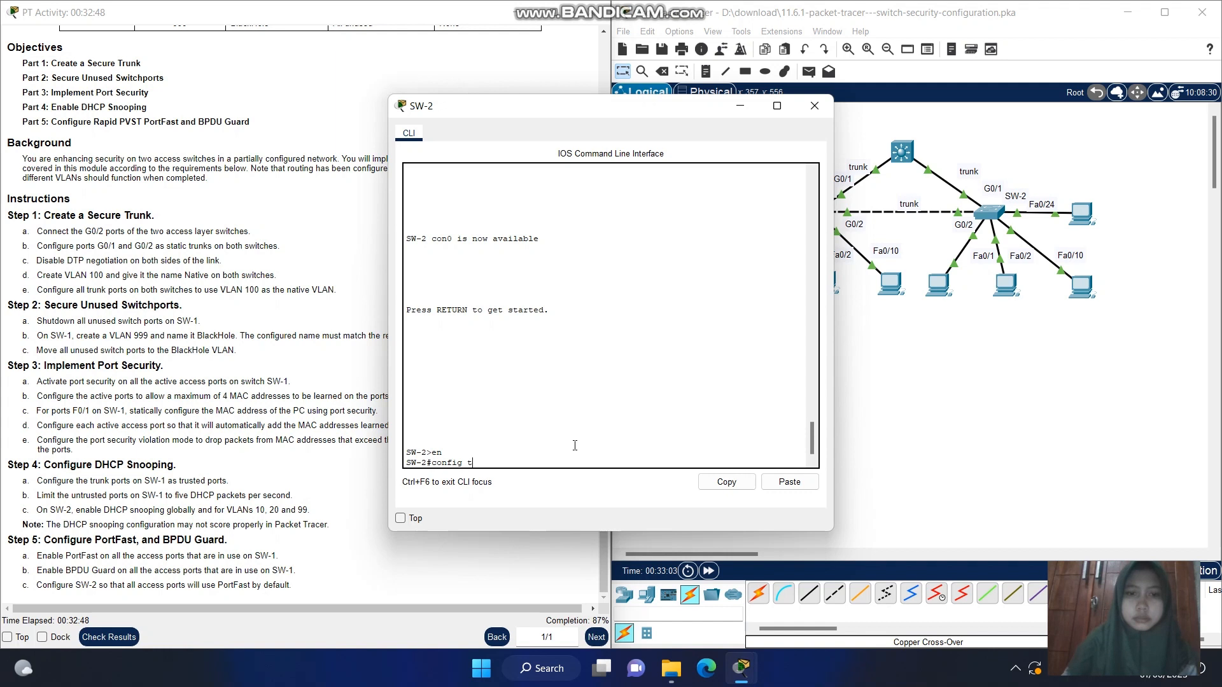
key("Return")
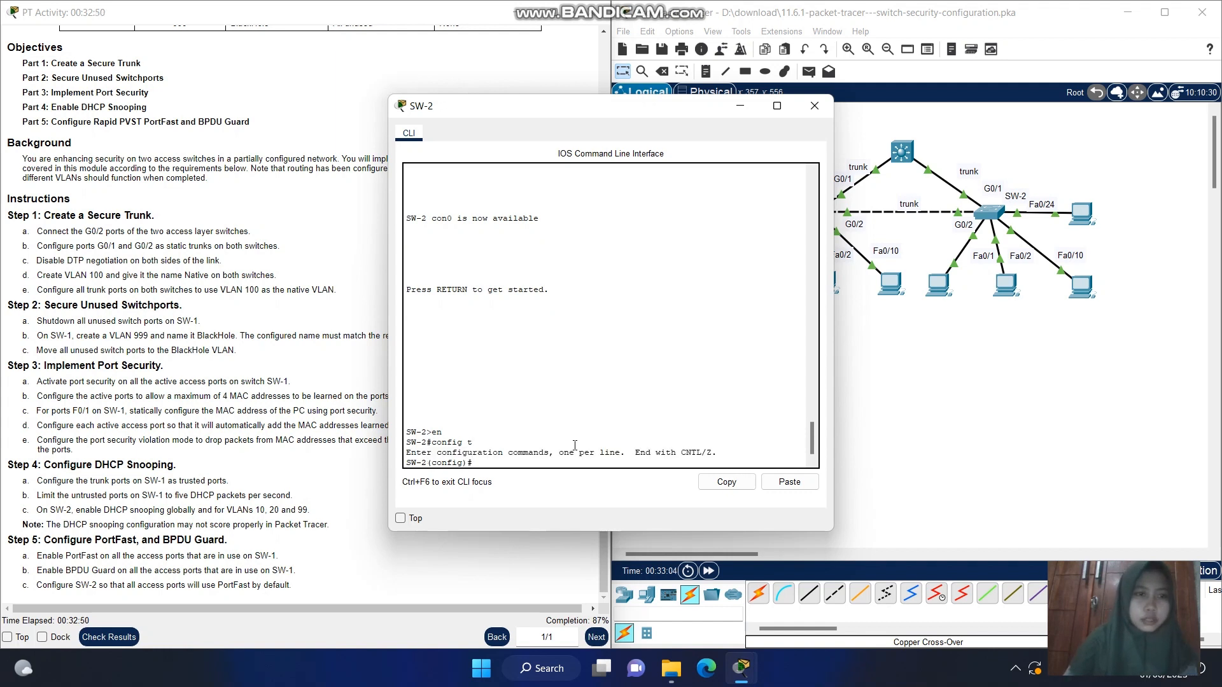
Enable DHCP snooping globally on SW-2 with ip dhcp snooping
type("ip dh")
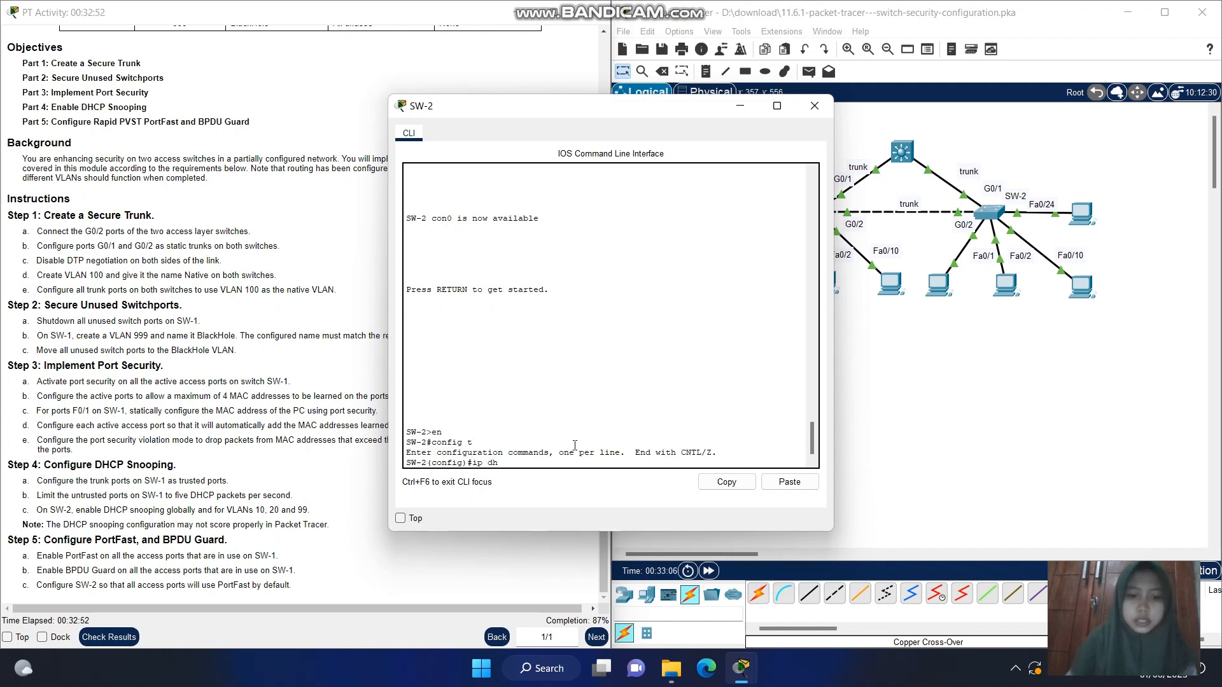
type("cp snooping")
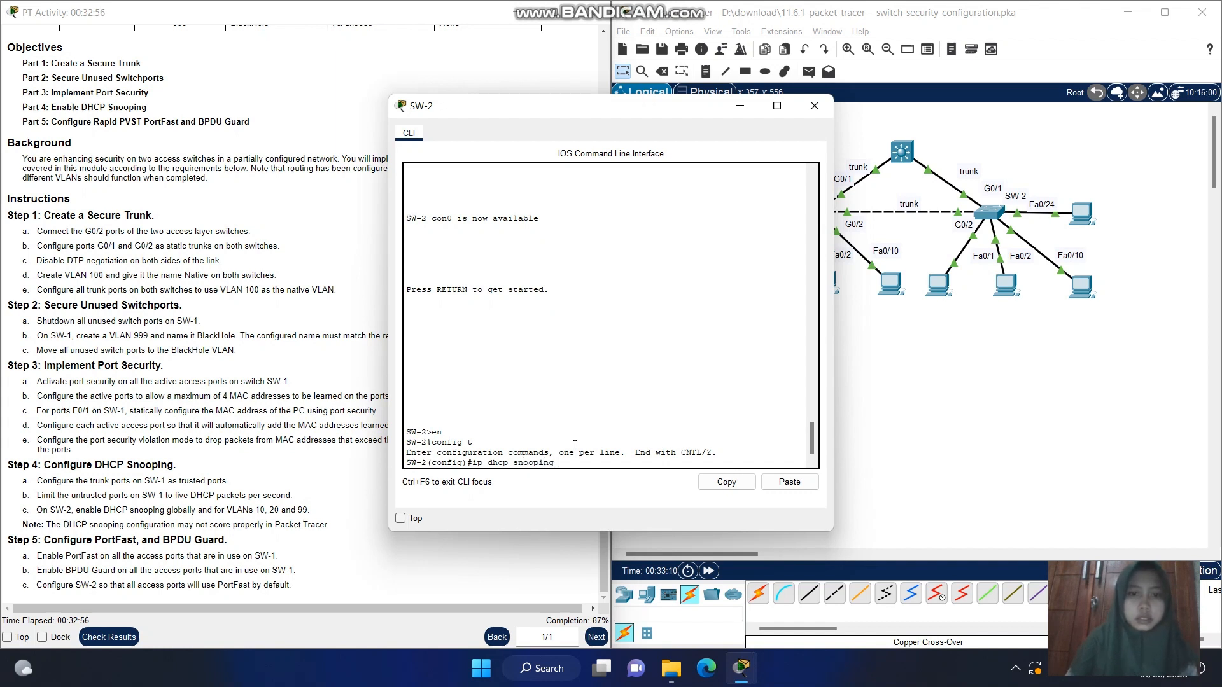
key("Return")
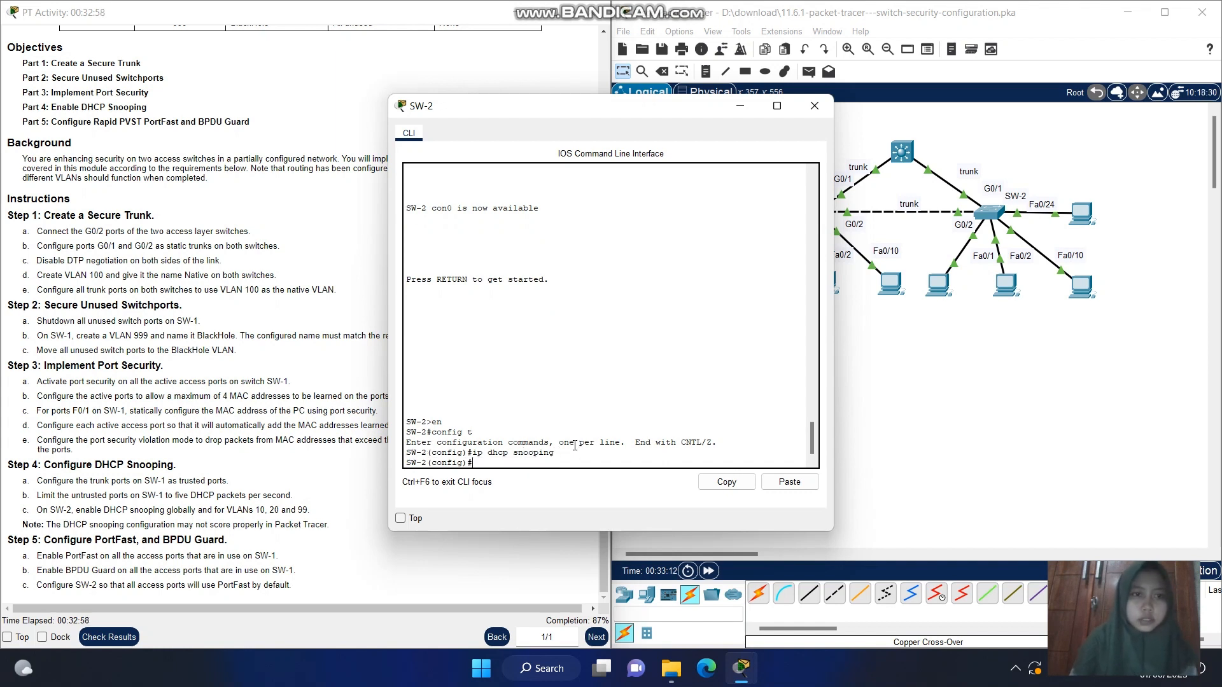
Try to enable DHCP snooping on SW-2 for the required VLANs with ip dhcp snooping vlan 10, 20, 99
key("Up")
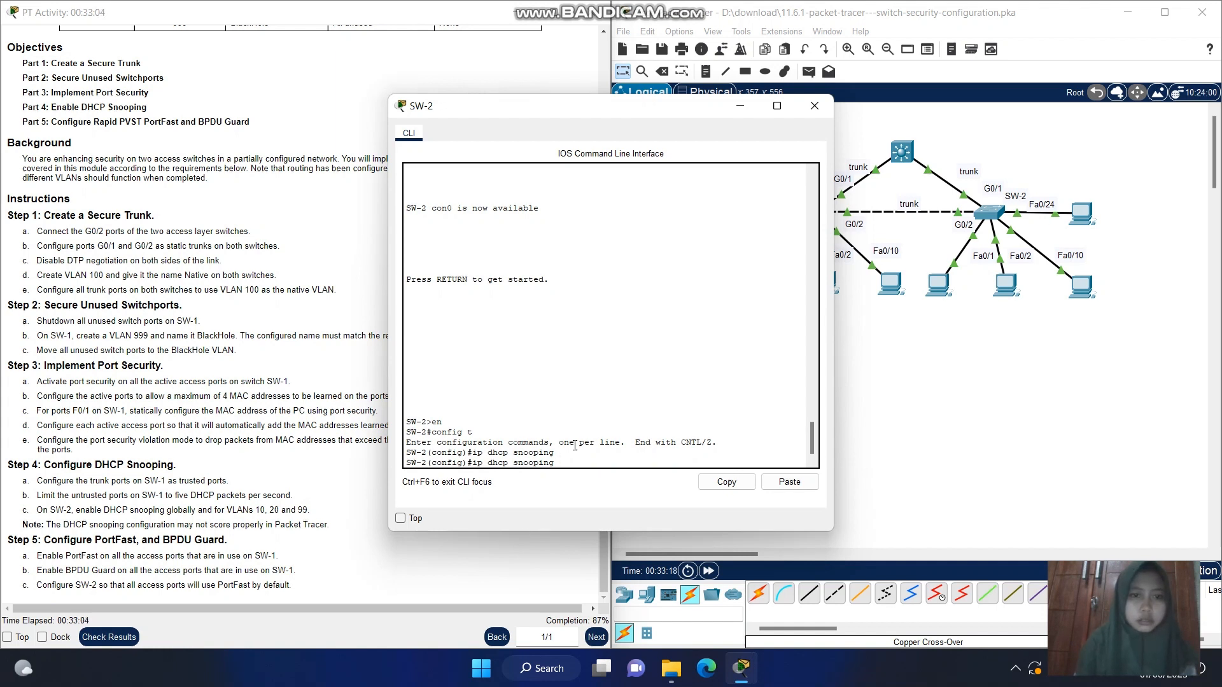
type("la")
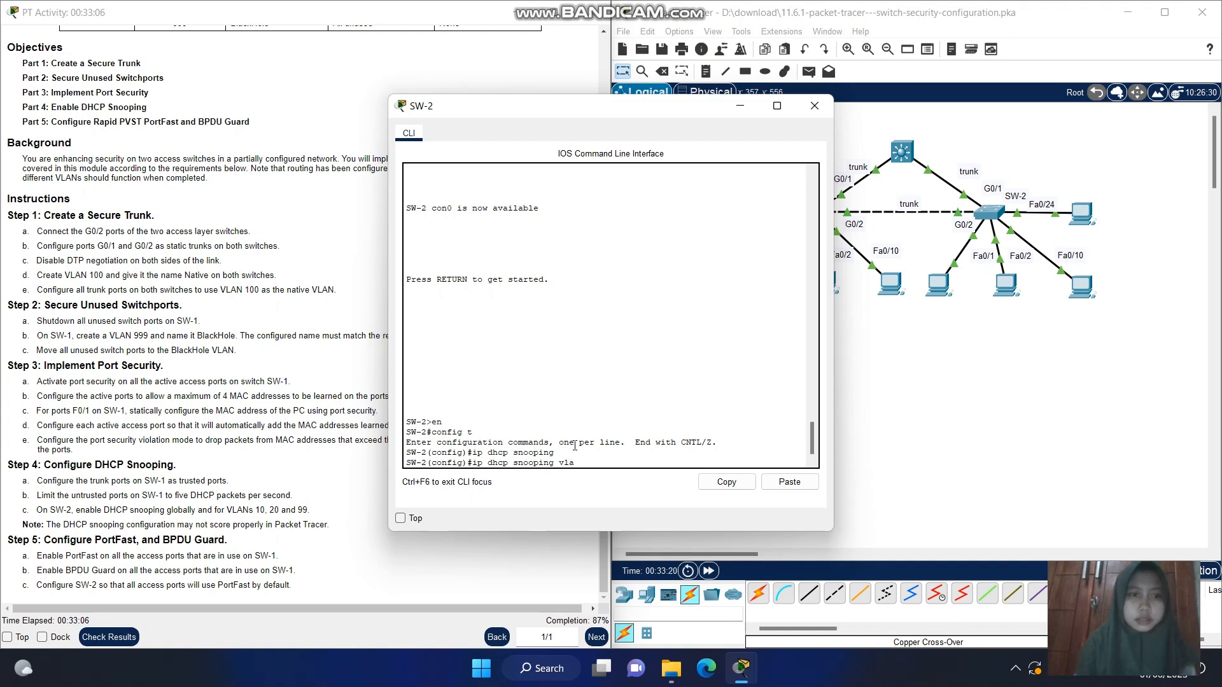
type("n 10")
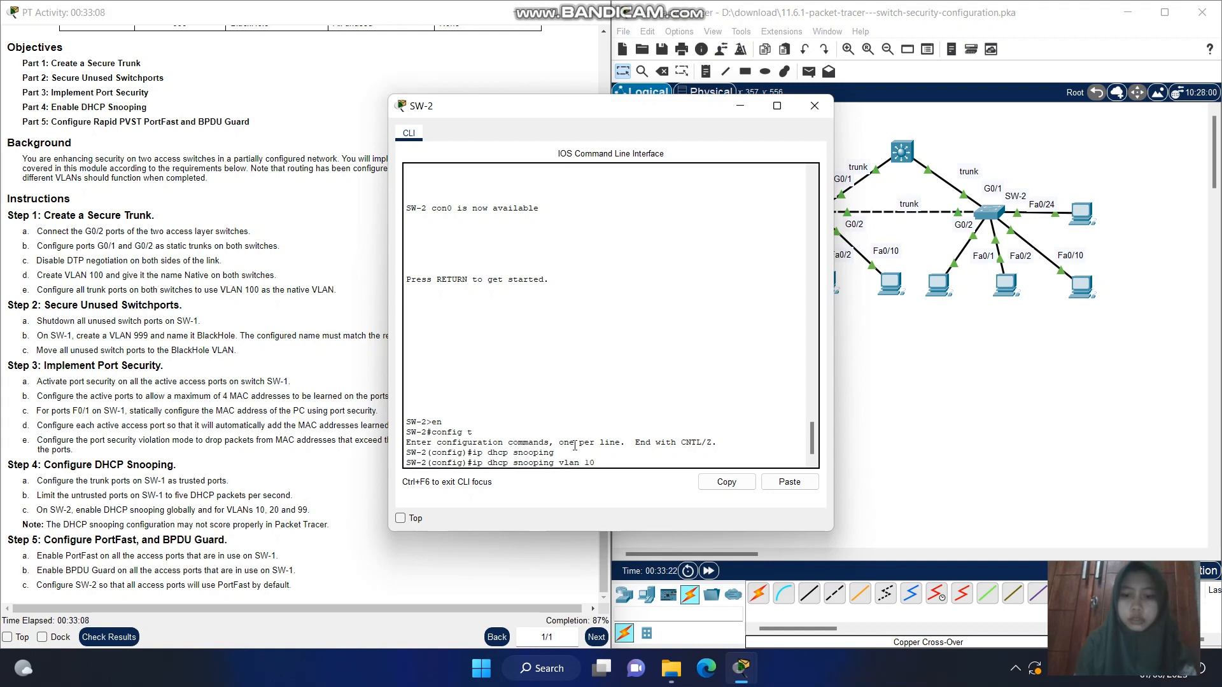
type(", 2")
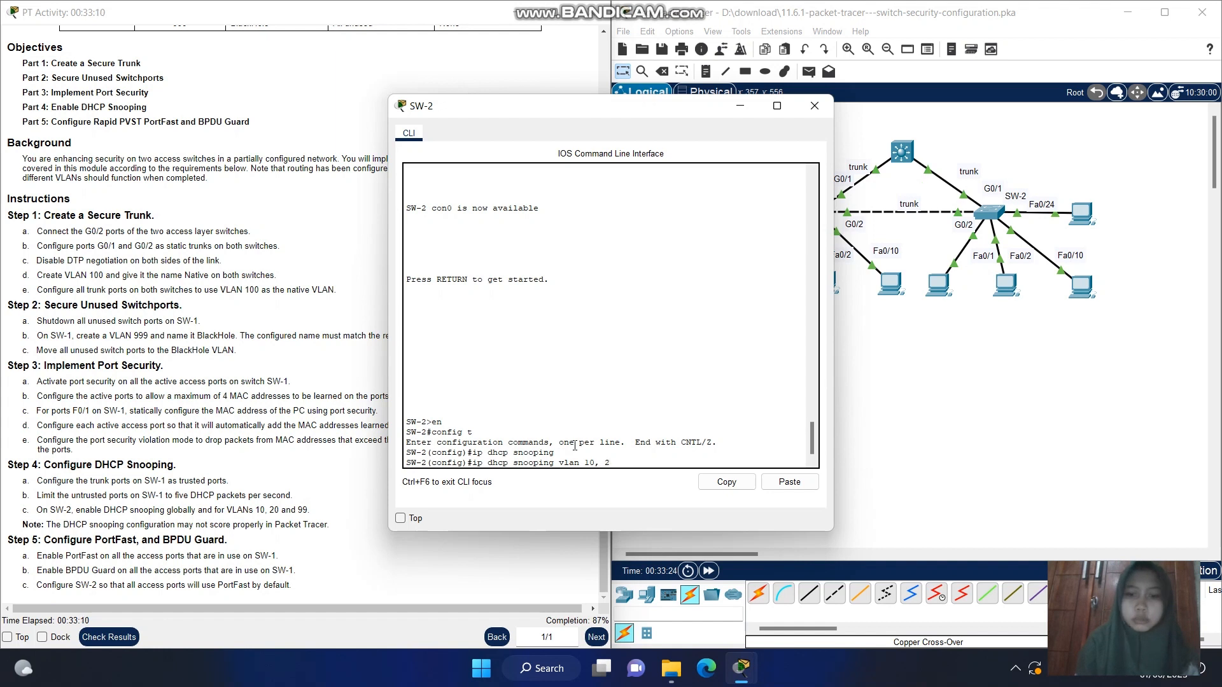
type("0, ")
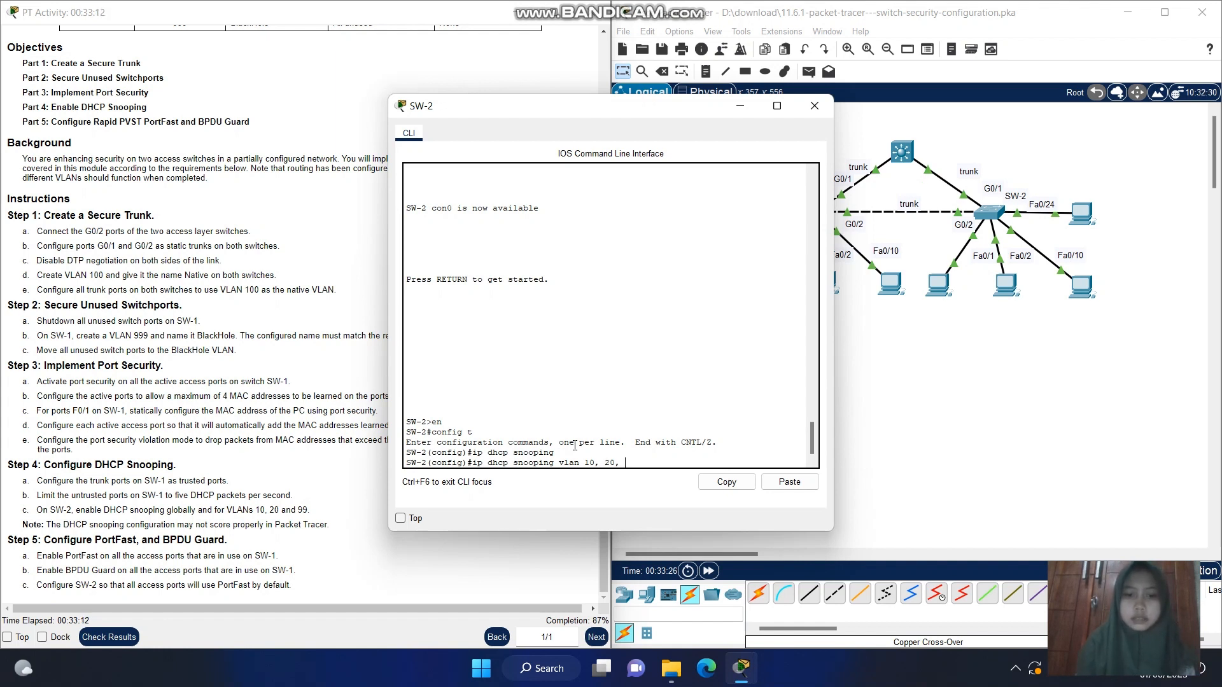
type("99")
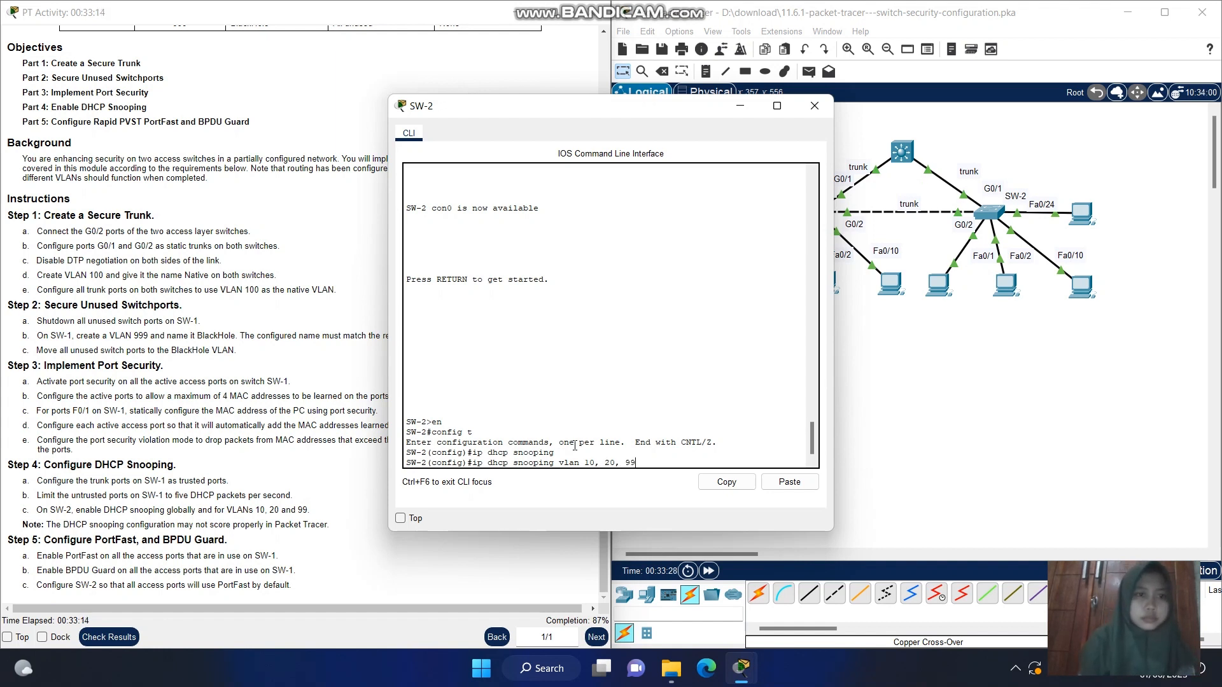
key("Return")
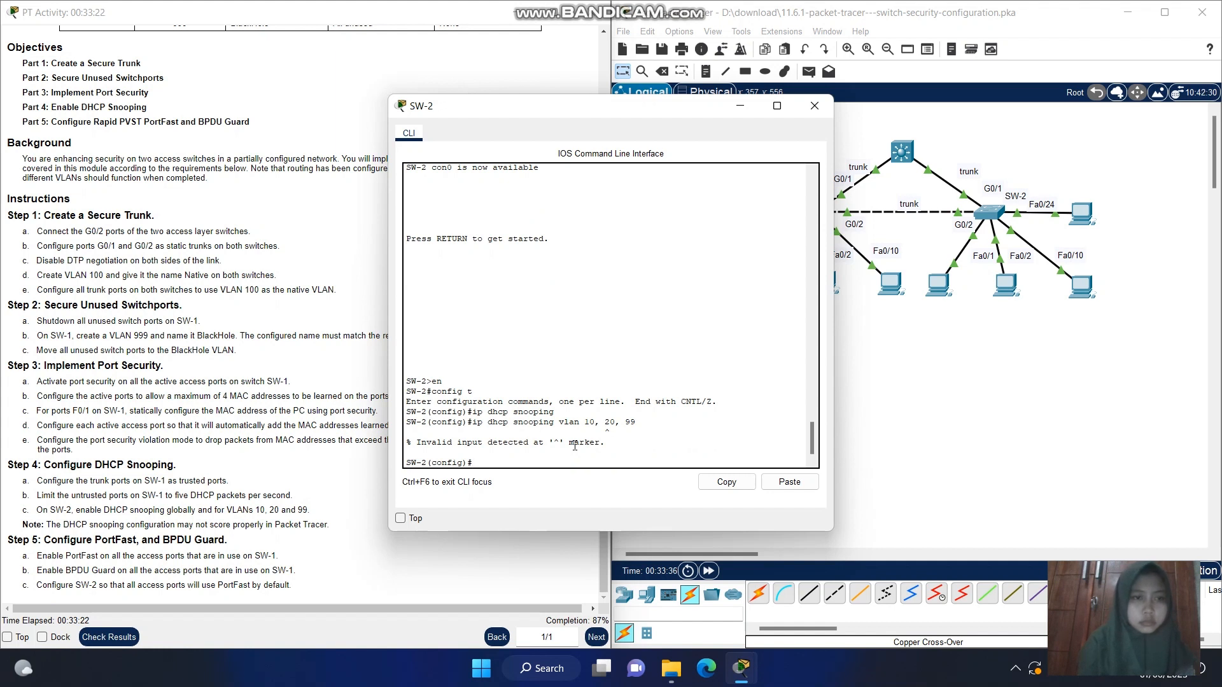
Recall the rejected command, remove the spaces between the VLAN numbers, and run ip dhcp snooping vlan 10,20,99
key("Up")
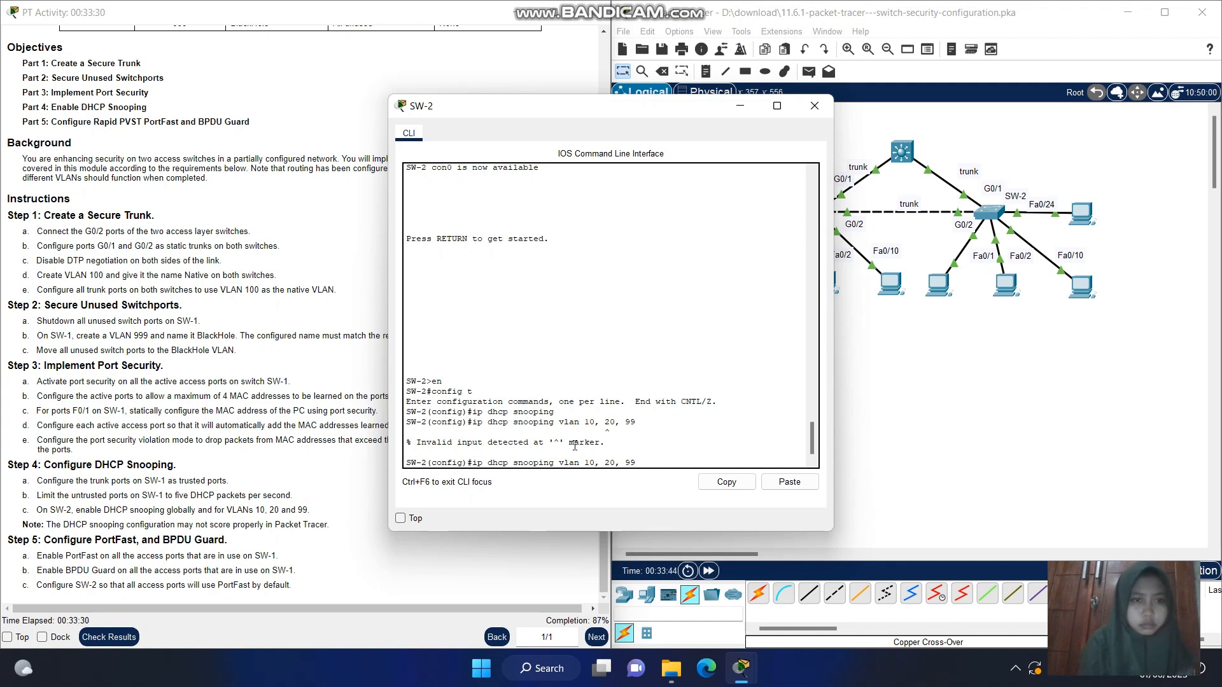
key("Left")
key("Left")
key("Left")
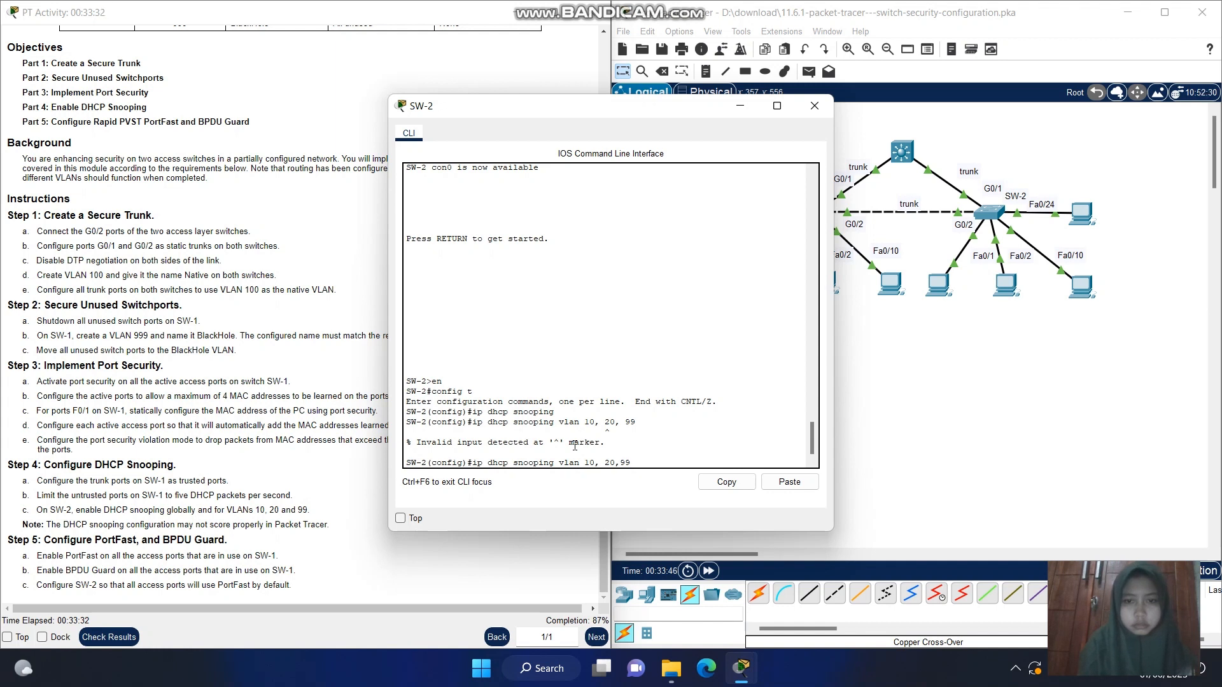
key("Left")
key("Left")
key("BackSpace")
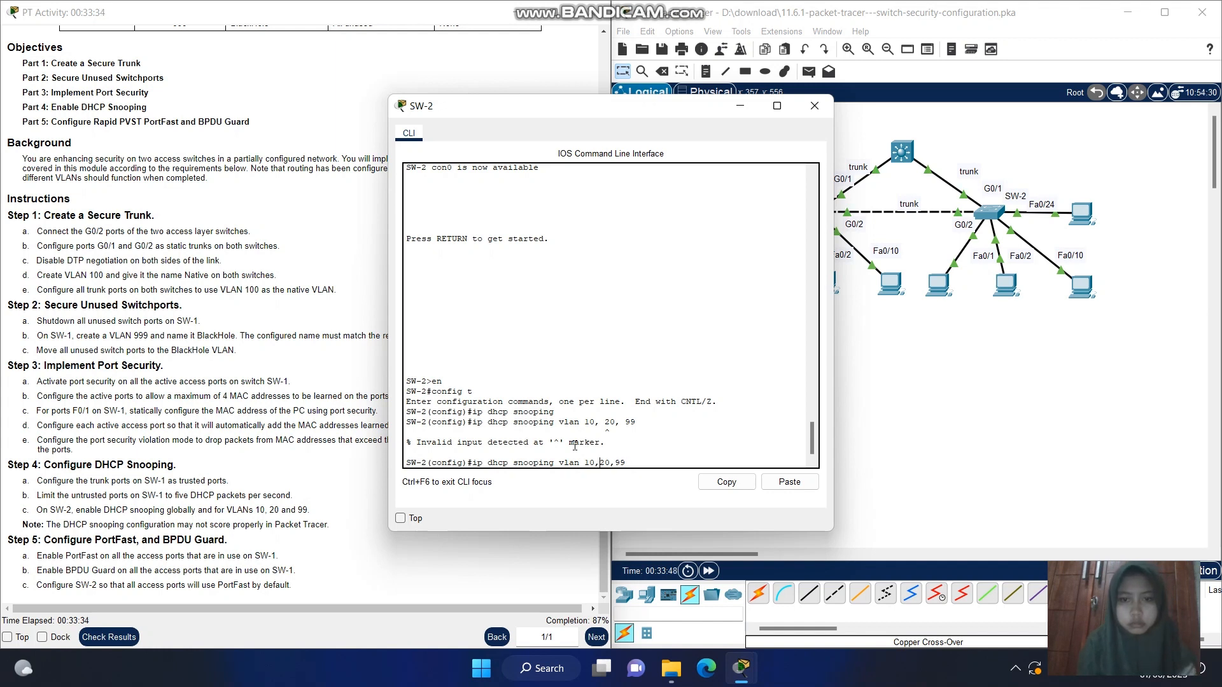
key("Right")
key("Right")
key("Right")
key("Return")
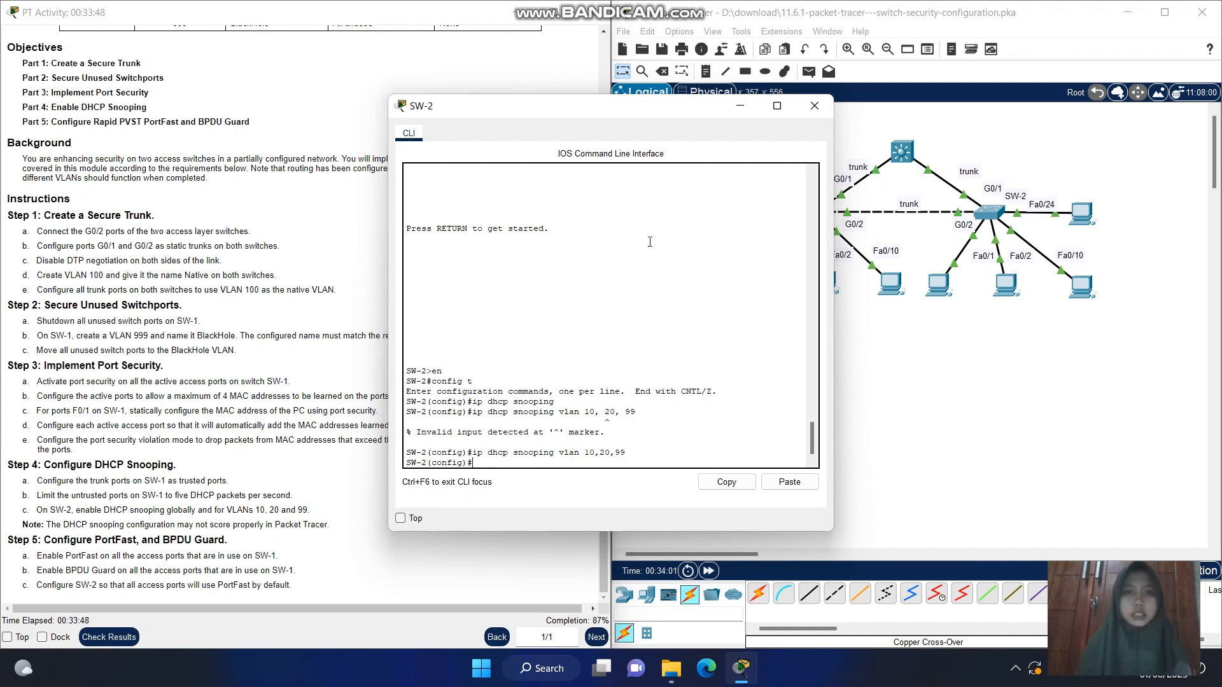
Switch from the SW-2 console to SW-1 and leave interface range configuration with exit
left_click_drag(612, 118, 884, 126)
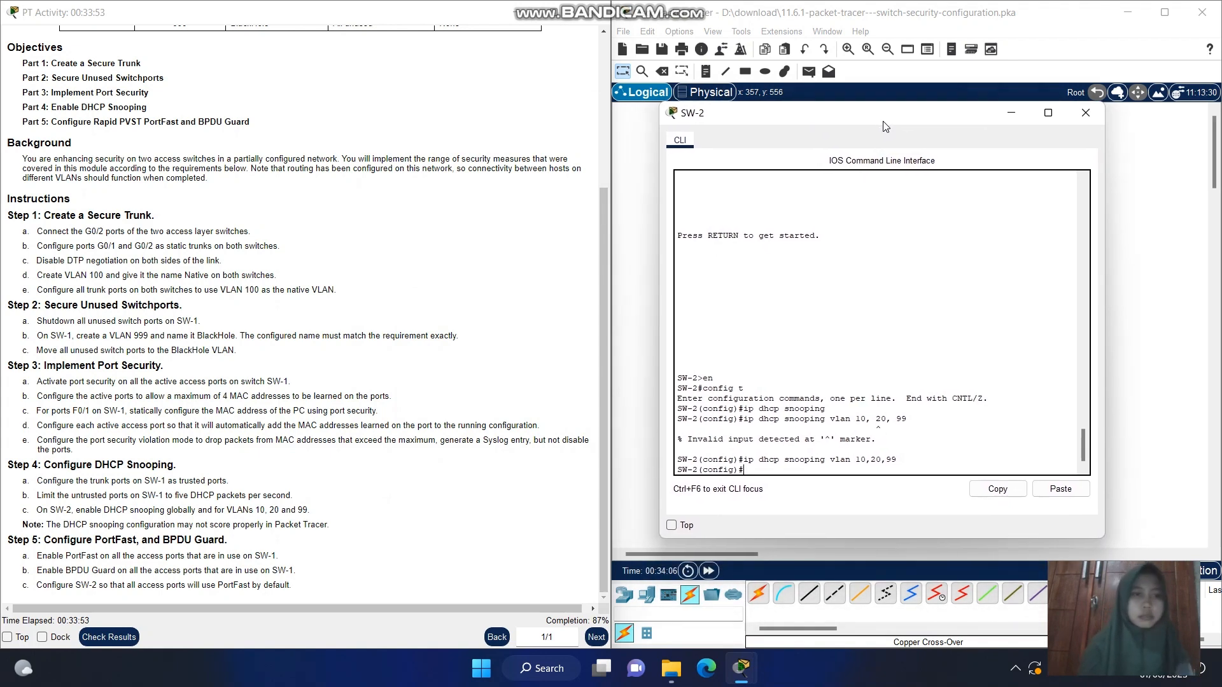
left_click(652, 346)
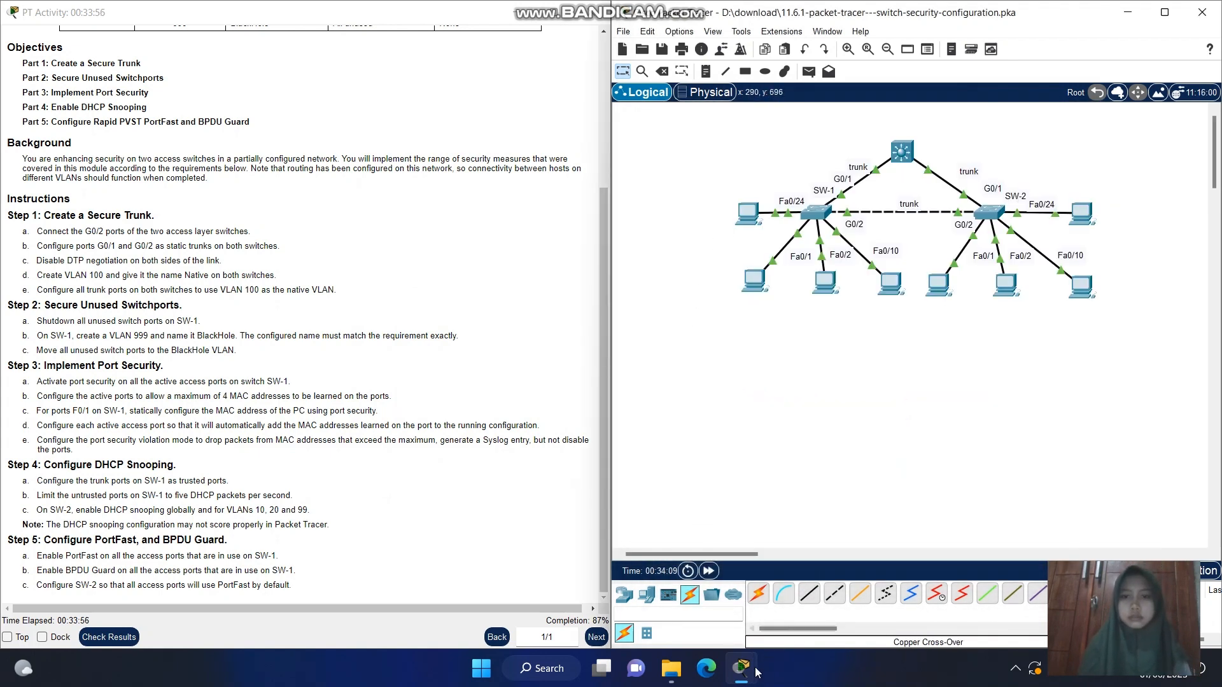
mouse_move(741, 668)
left_click(873, 569)
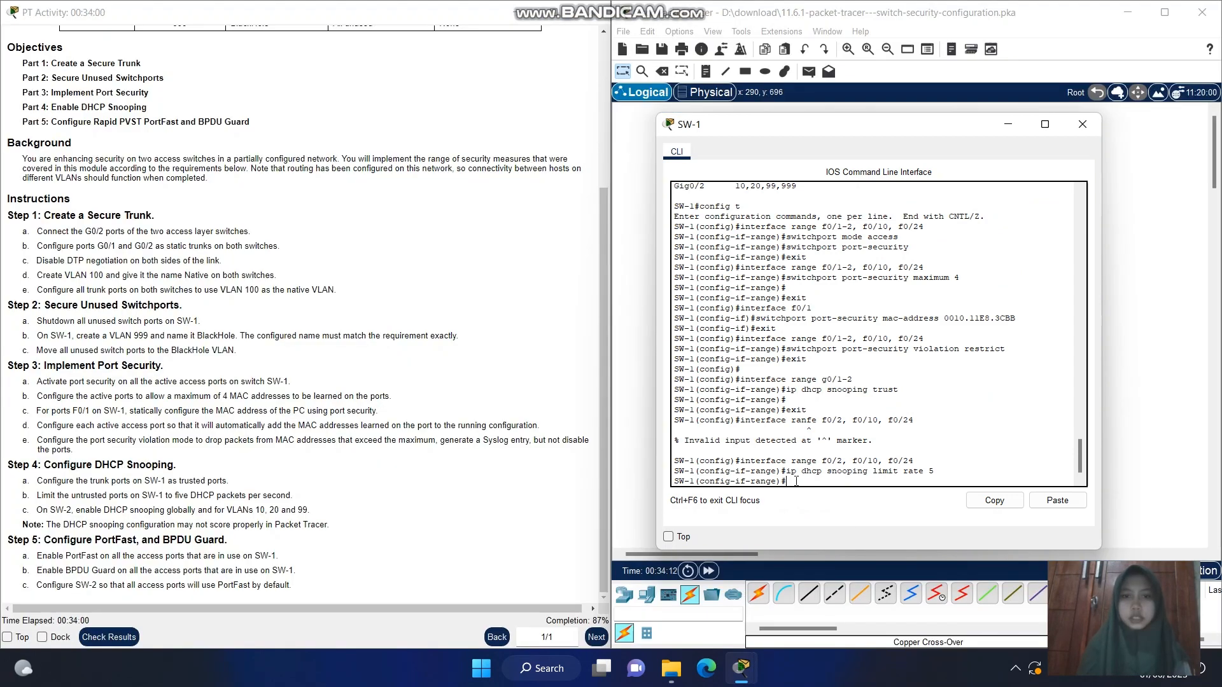
left_click_drag(805, 128, 684, 64)
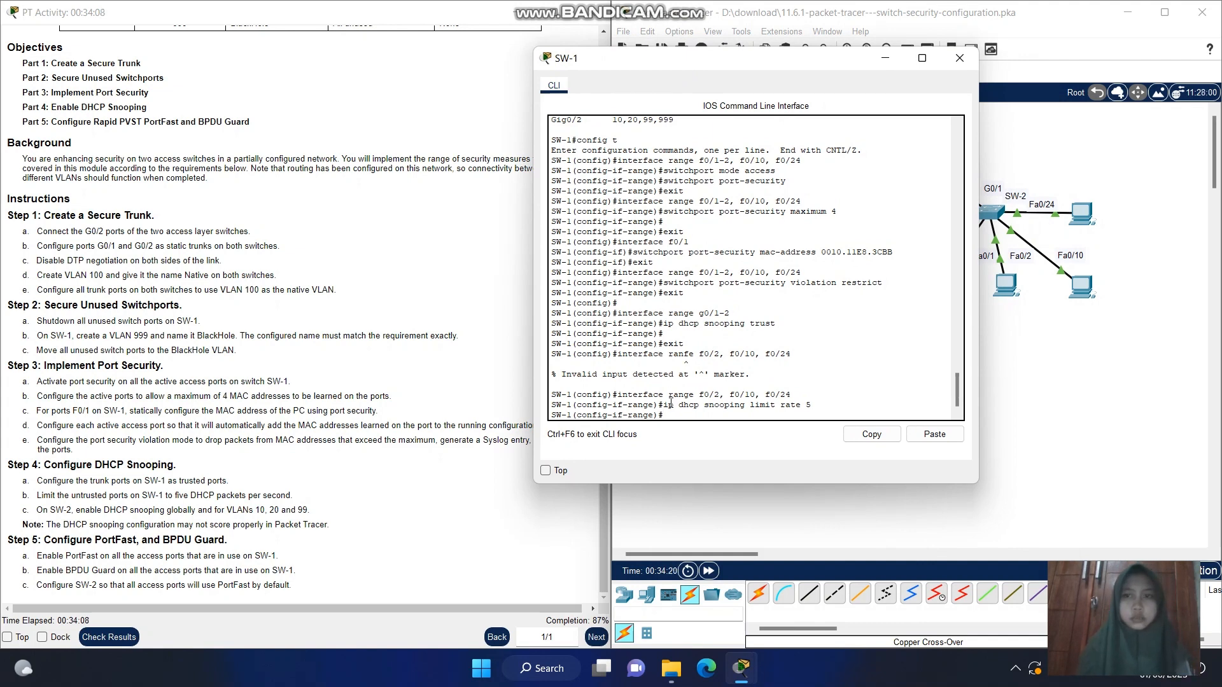
key("Return")
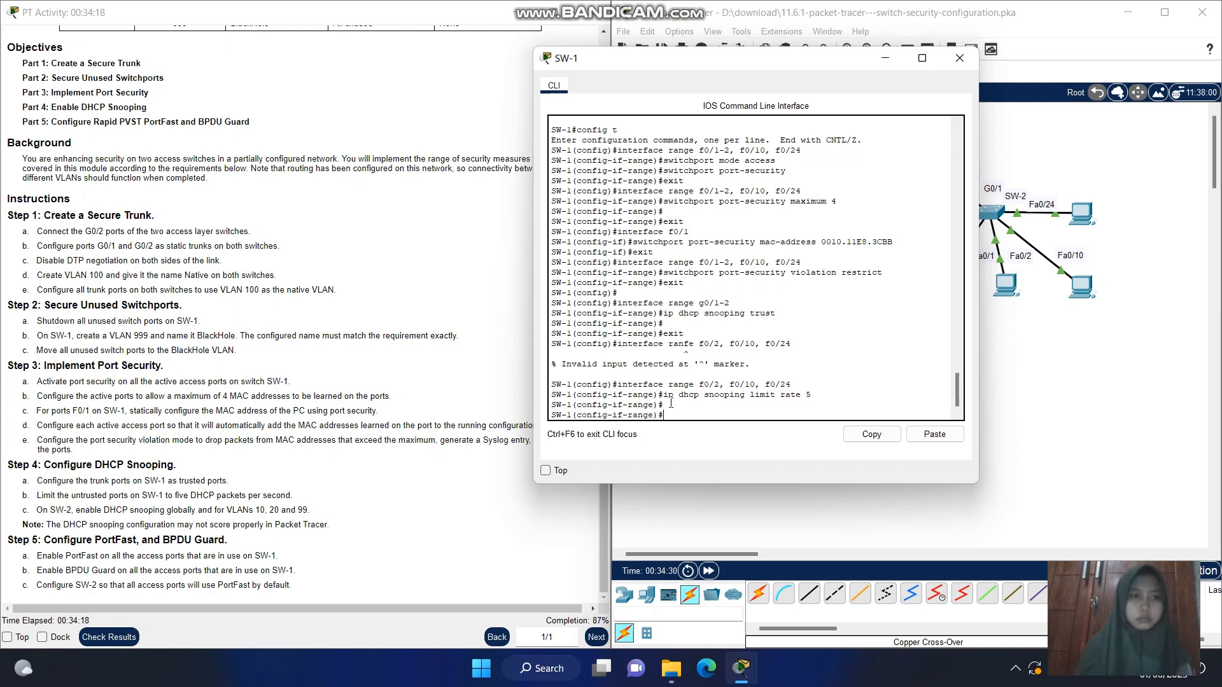
type("exit")
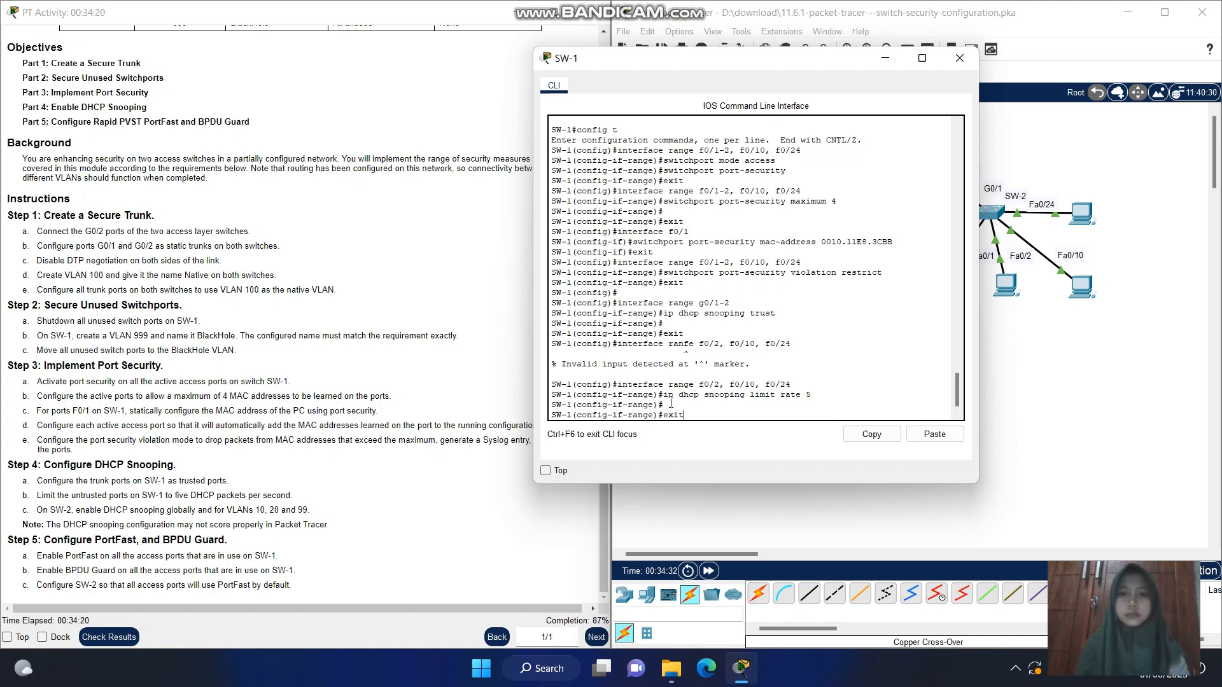
key("Return")
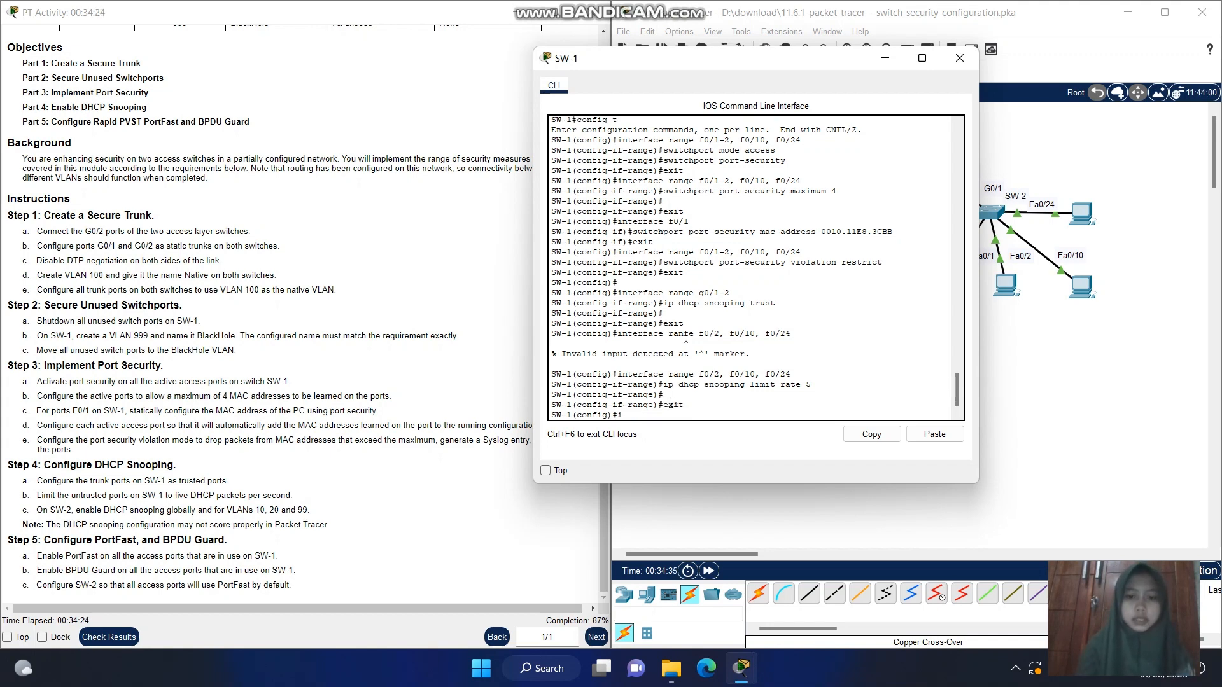
Select all access ports in use on SW-1 with interface range f0/1-2, f0/10, f0/24
type("interface")
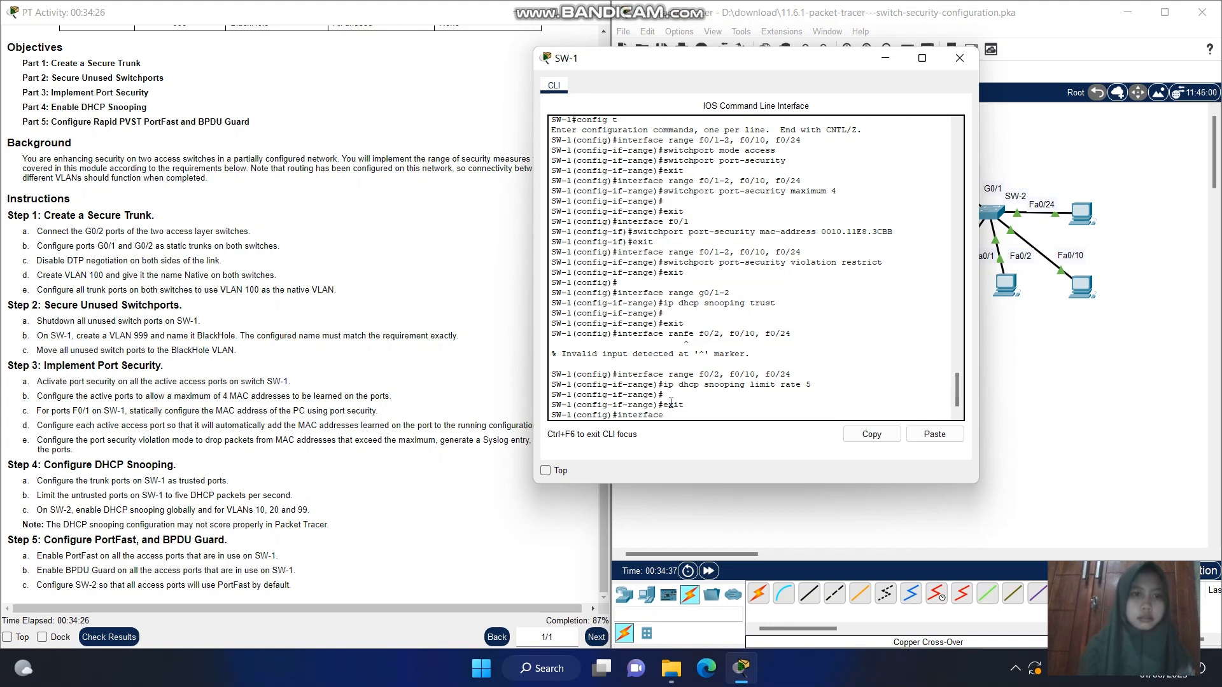
type(" r")
type("ange")
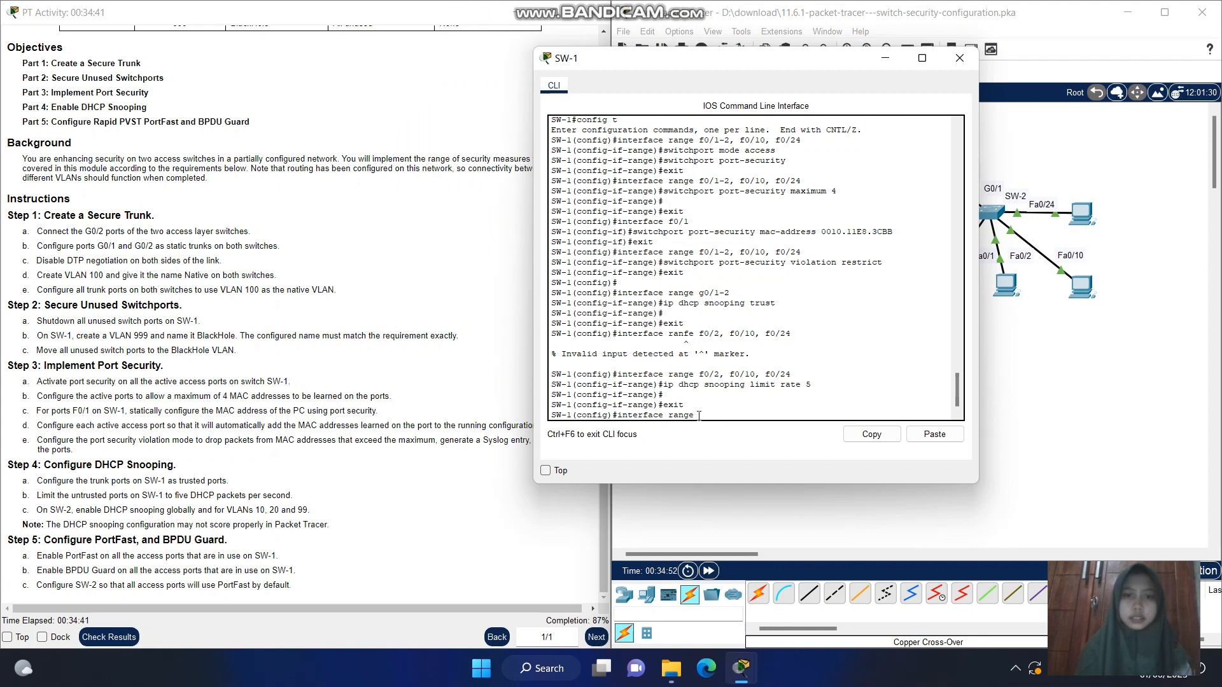
type(" f0/")
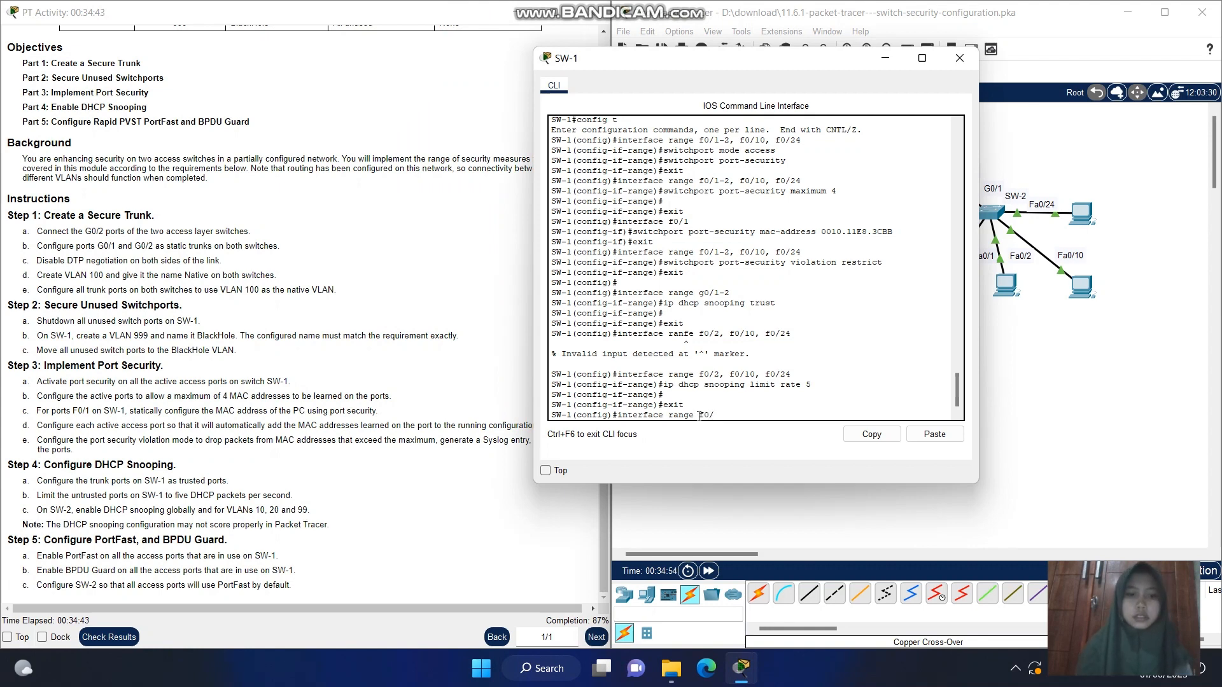
type("1-2")
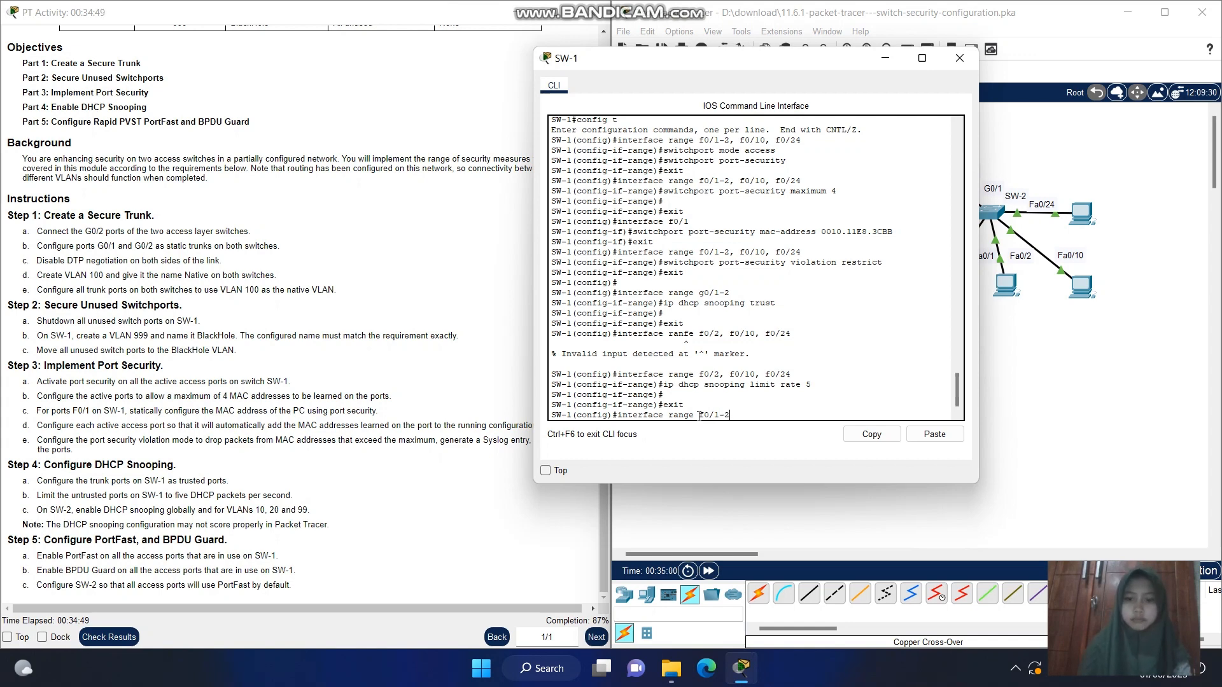
type(", f0/")
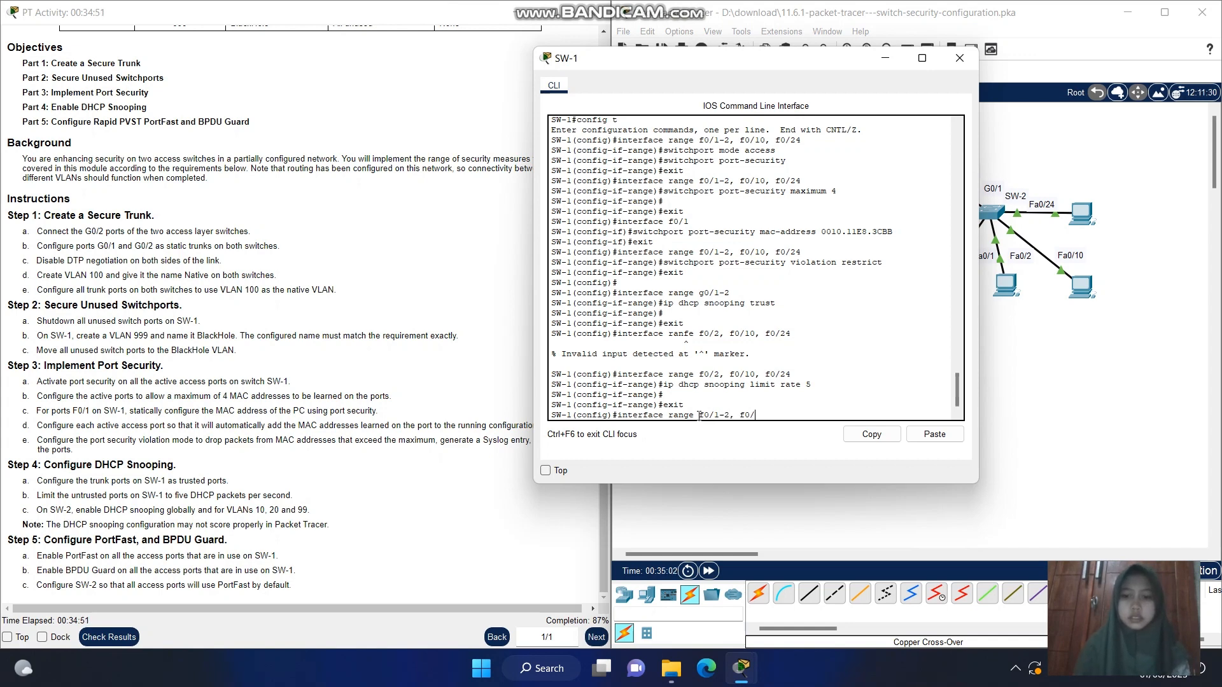
type("10,")
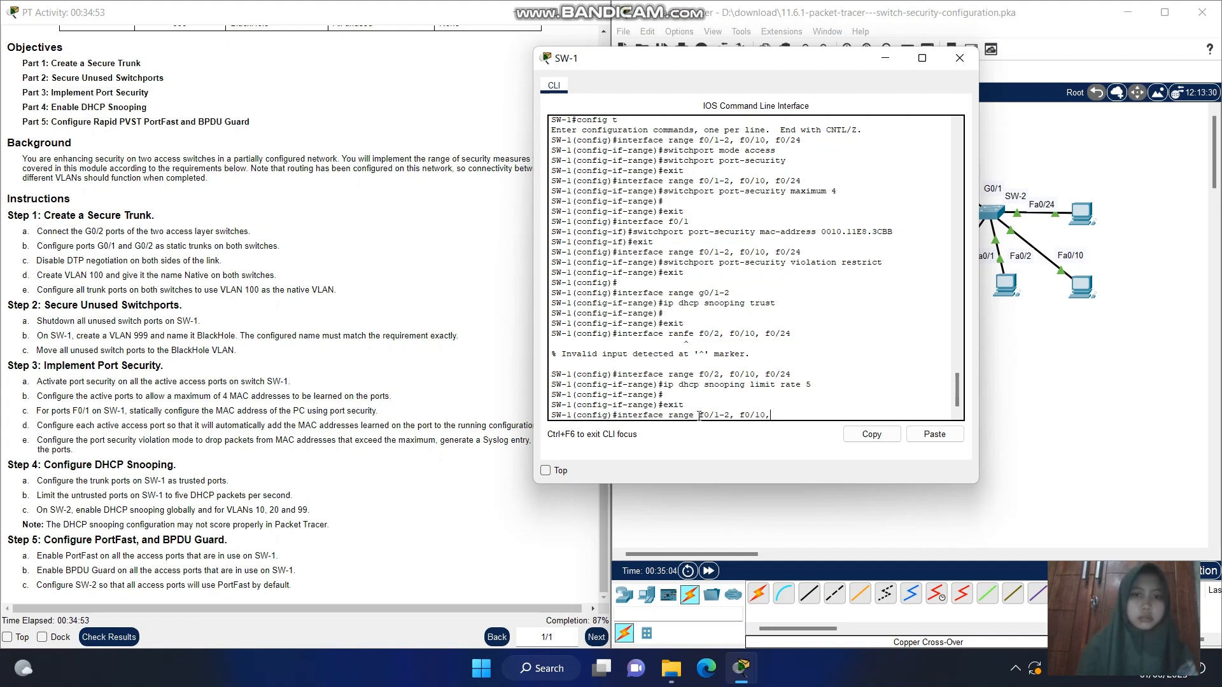
type(" f0/")
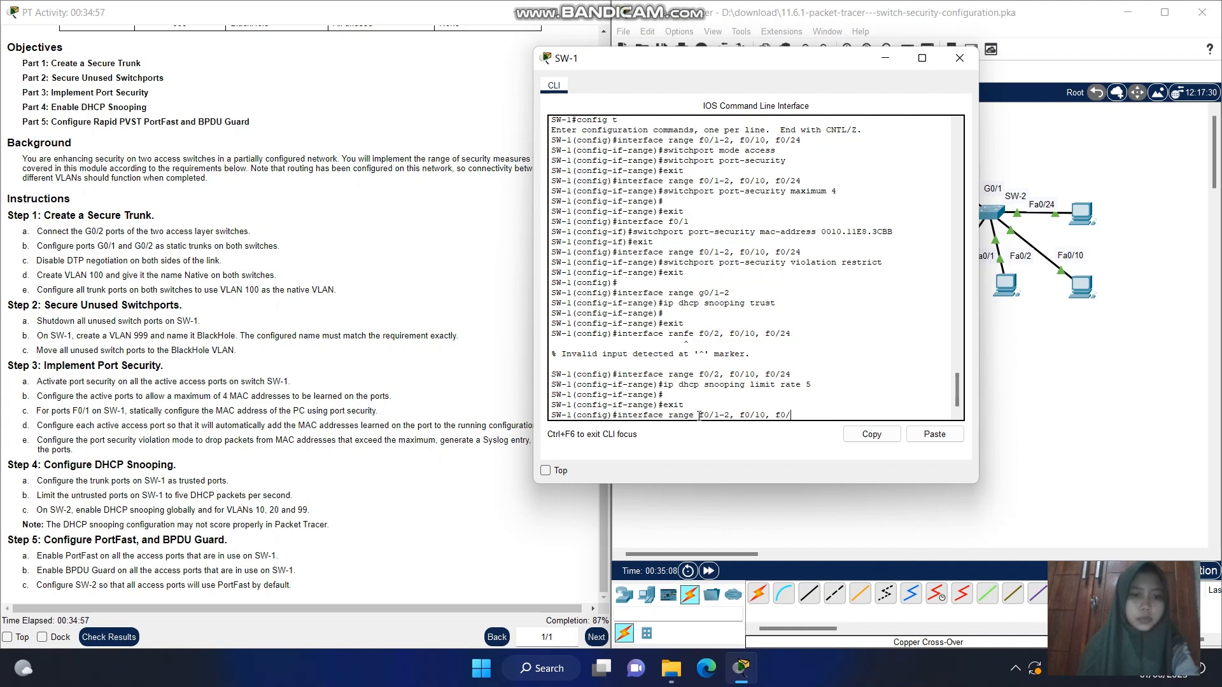
type("24")
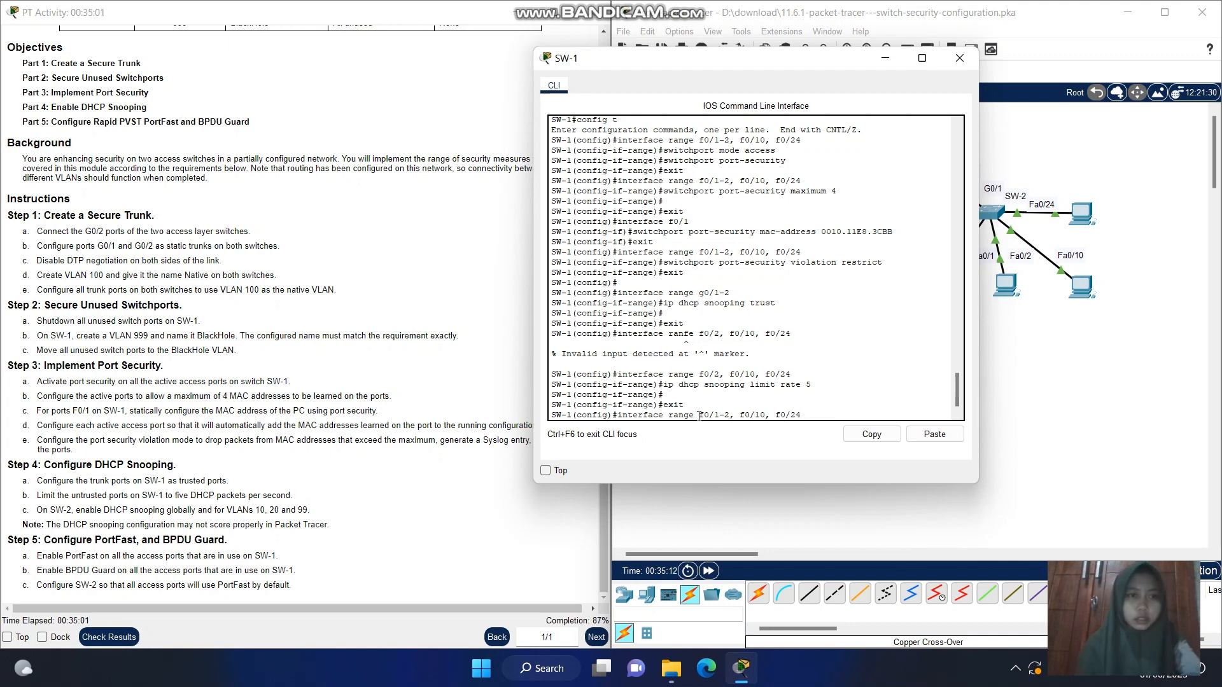
key("Return")
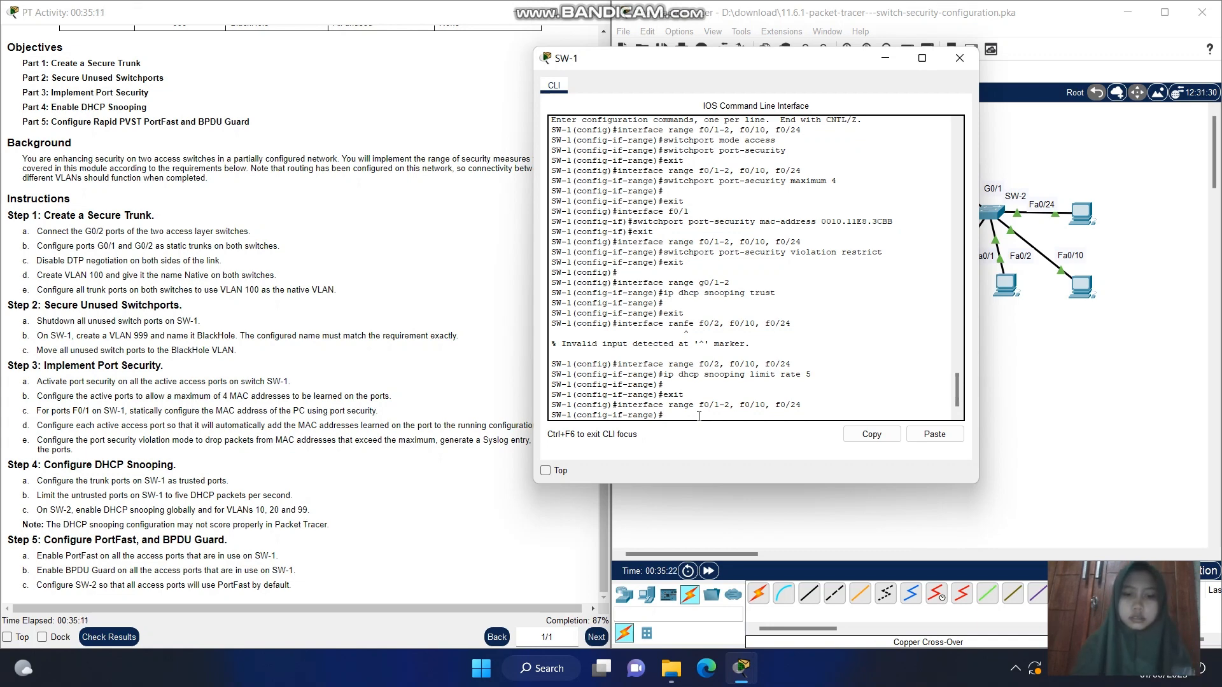
Enable PortFast on the selected SW-1 access ports with spanning-tree portfast
type("snp")
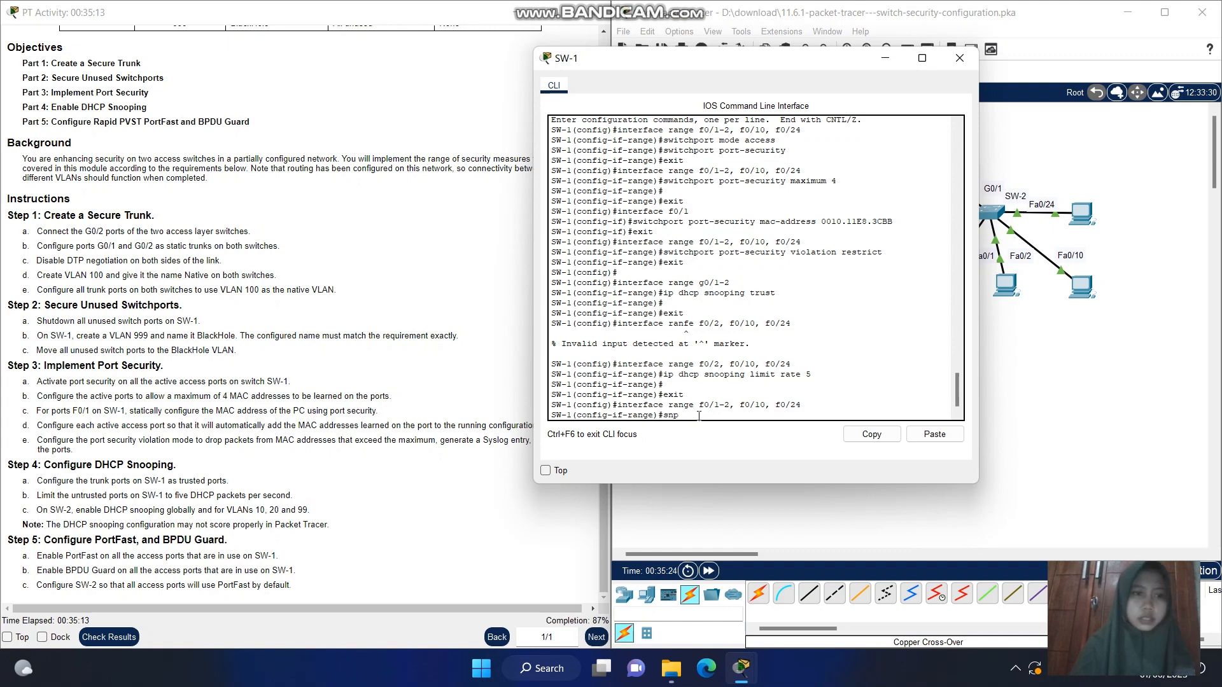
key("BackSpace")
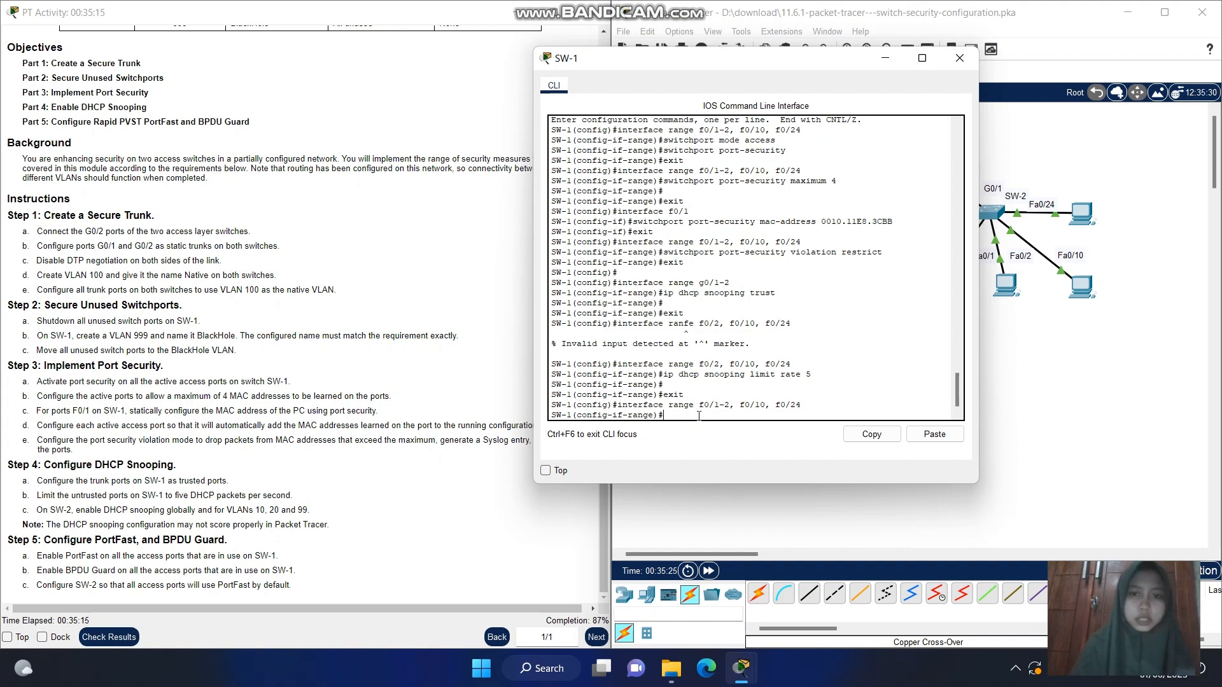
type("spanning-tr")
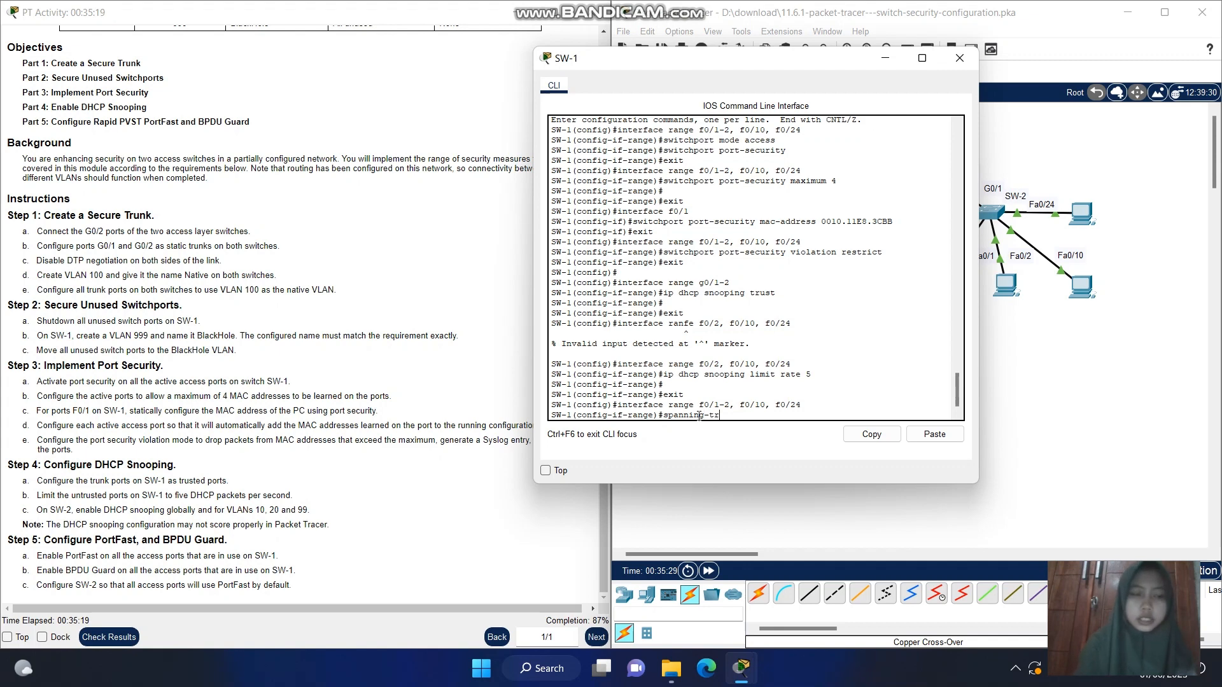
type("ee por")
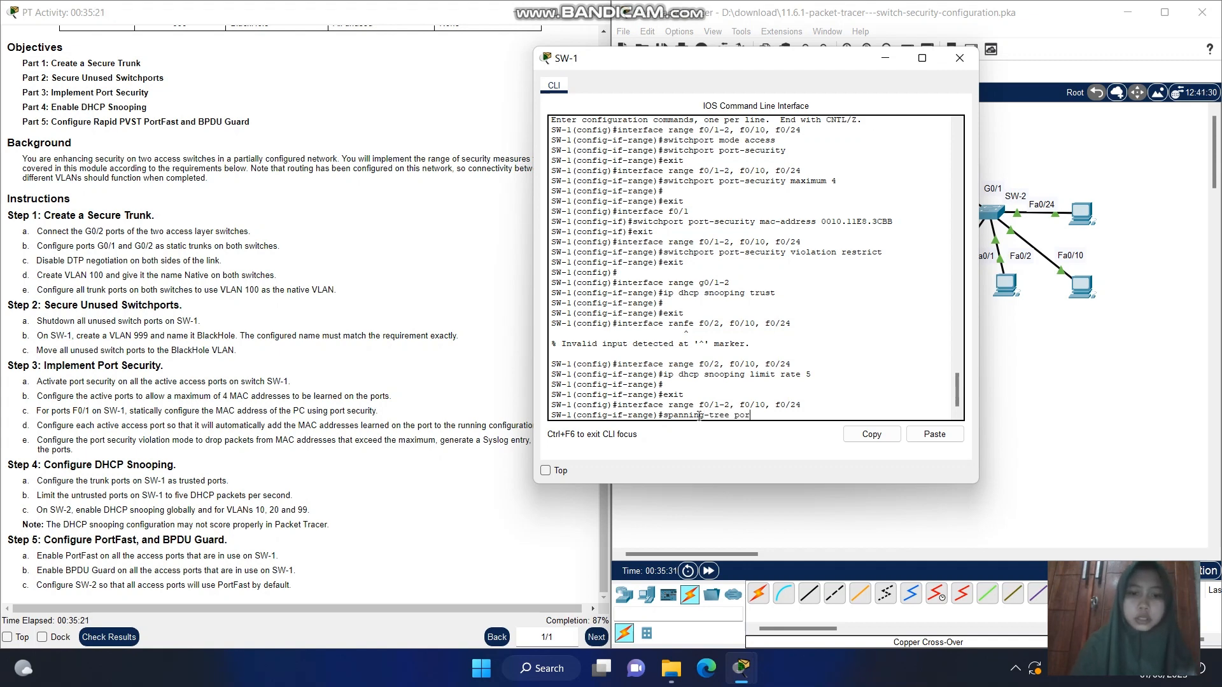
type("tfast")
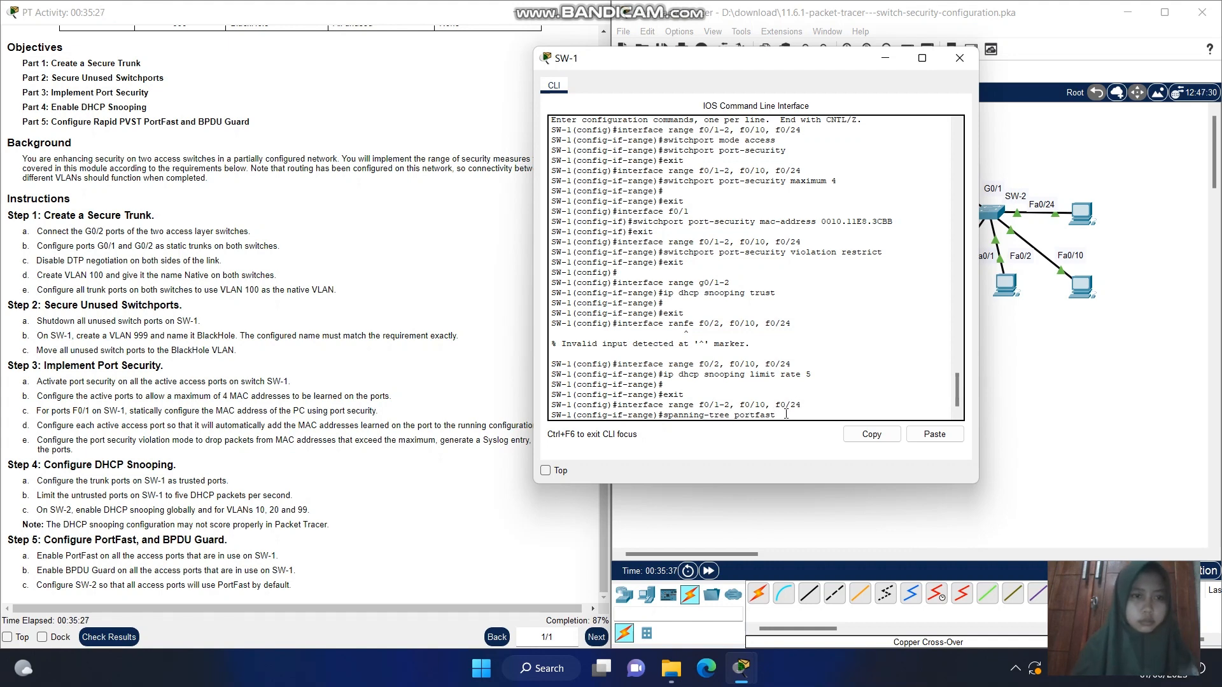
key("Return")
key("Return")
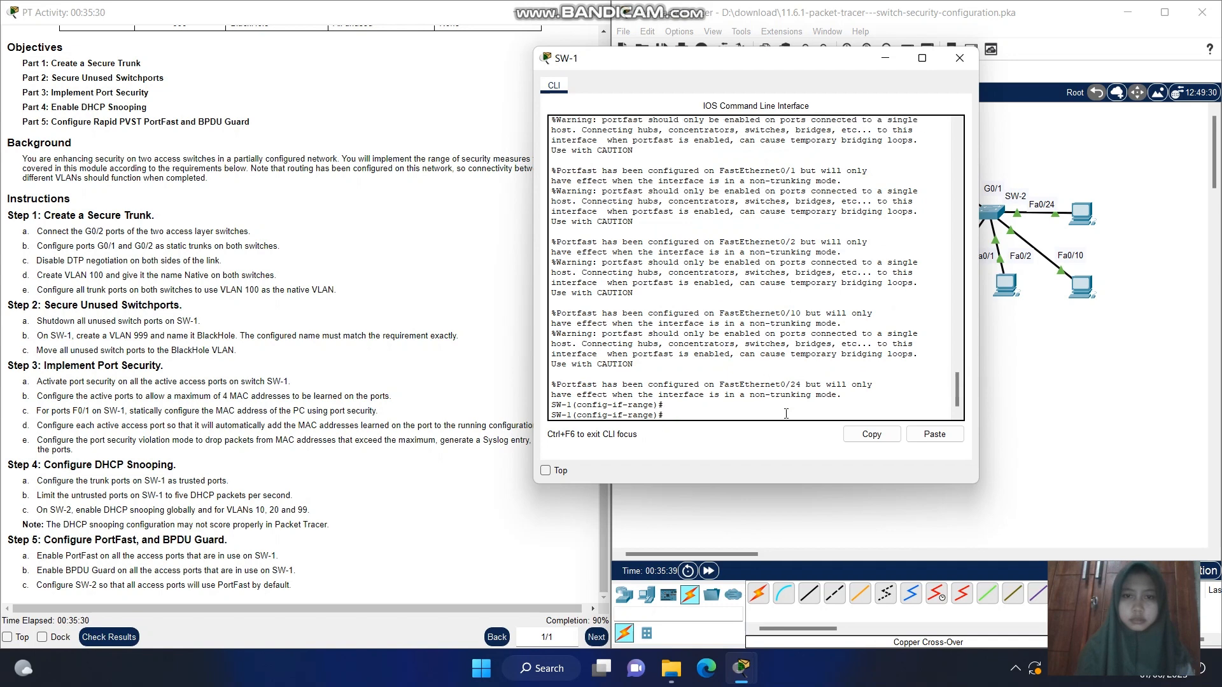
key("Return")
key("Return")
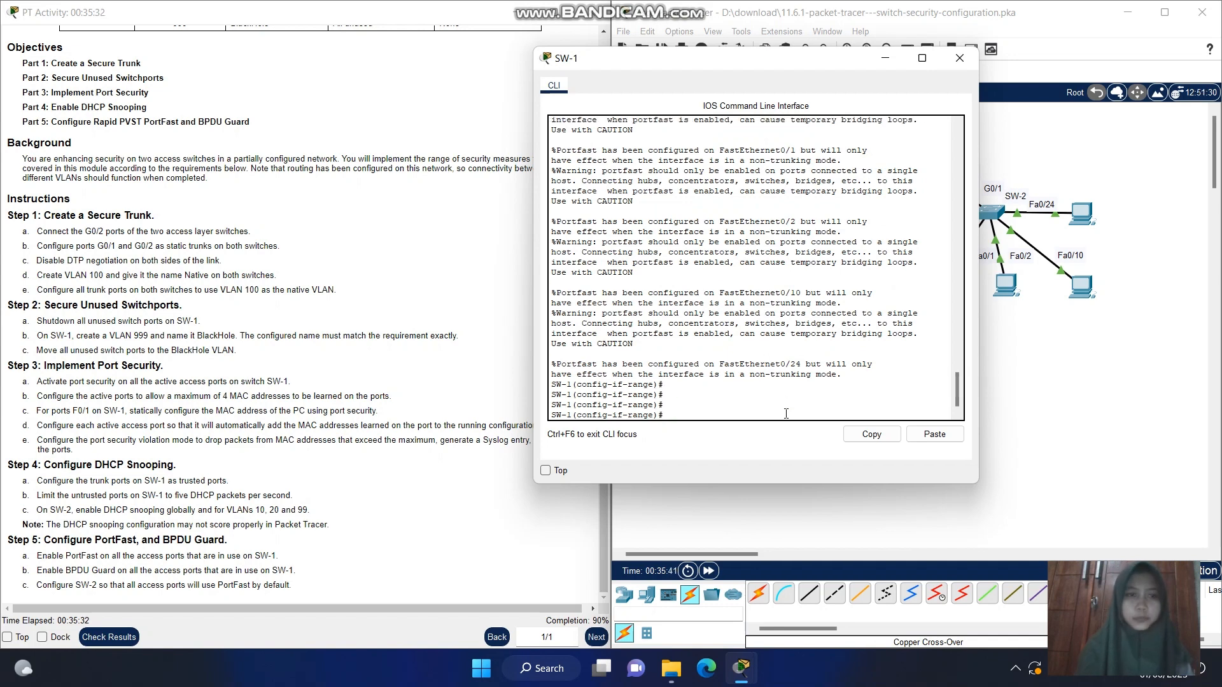
Enable BPDU Guard on the selected SW-1 access ports with spanning-tree bpduguard enable
key("Up")
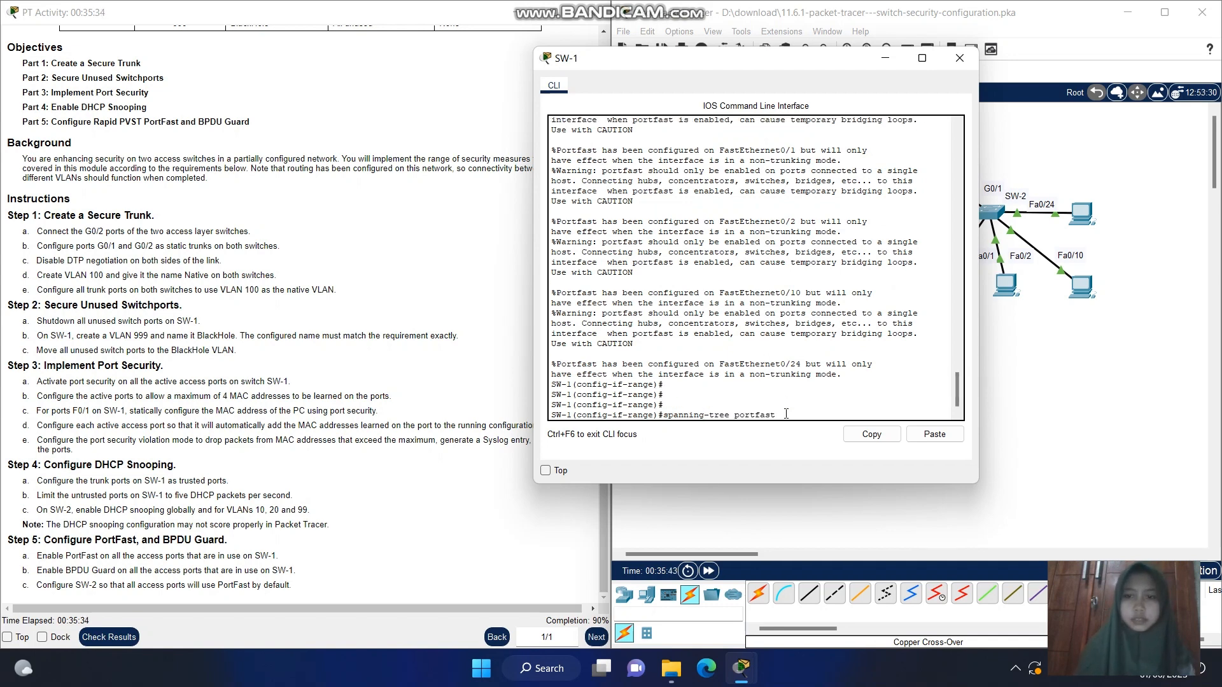
key("BackSpace")
key("BackSpace")
key("BackSpace")
key("BackSpace")
key("BackSpace")
key("BackSpace")
key("BackSpace")
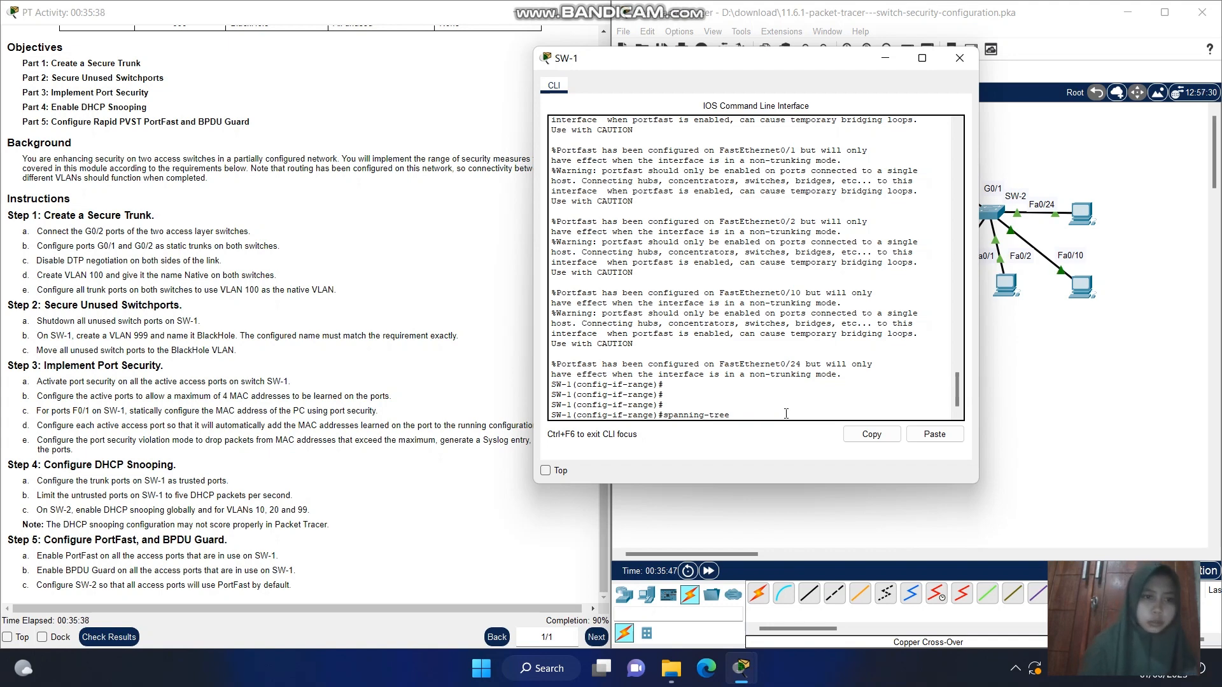
type("bpd")
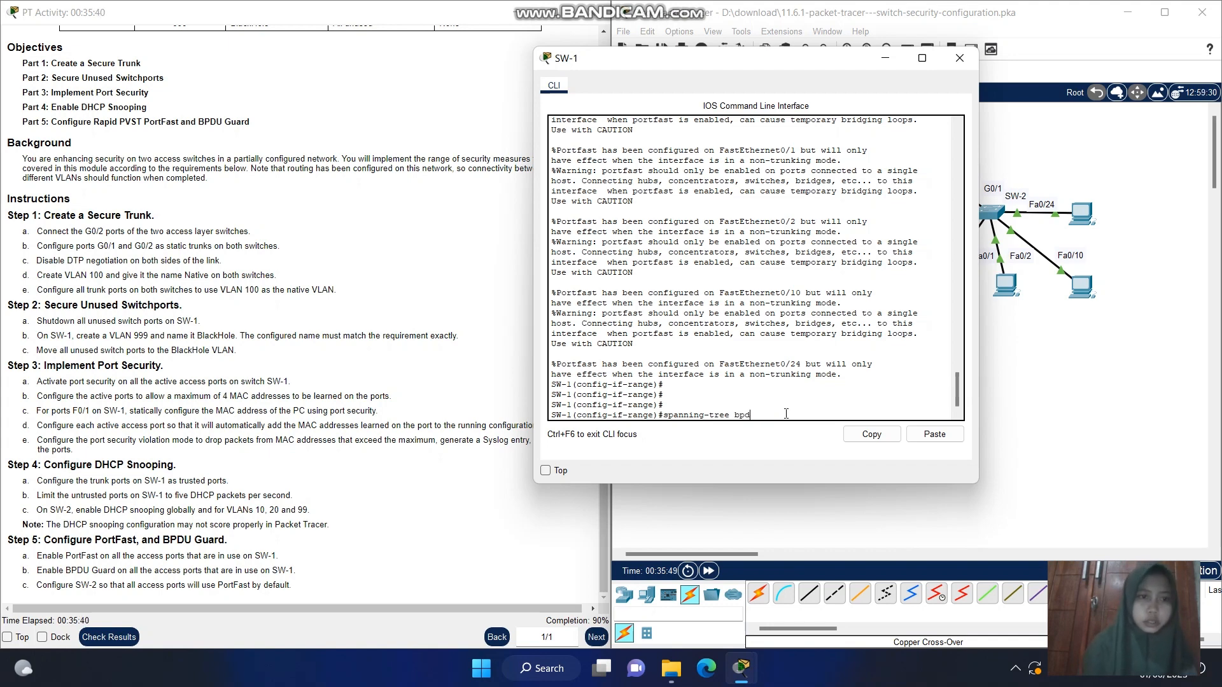
type("ug")
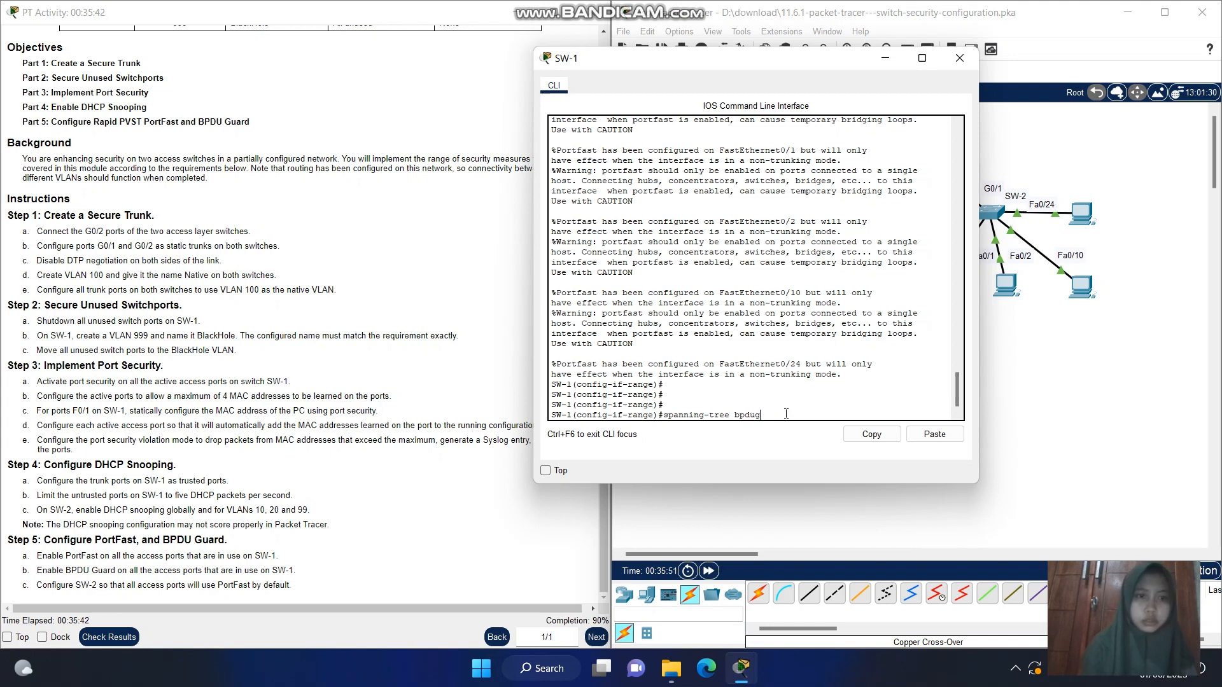
type("uard")
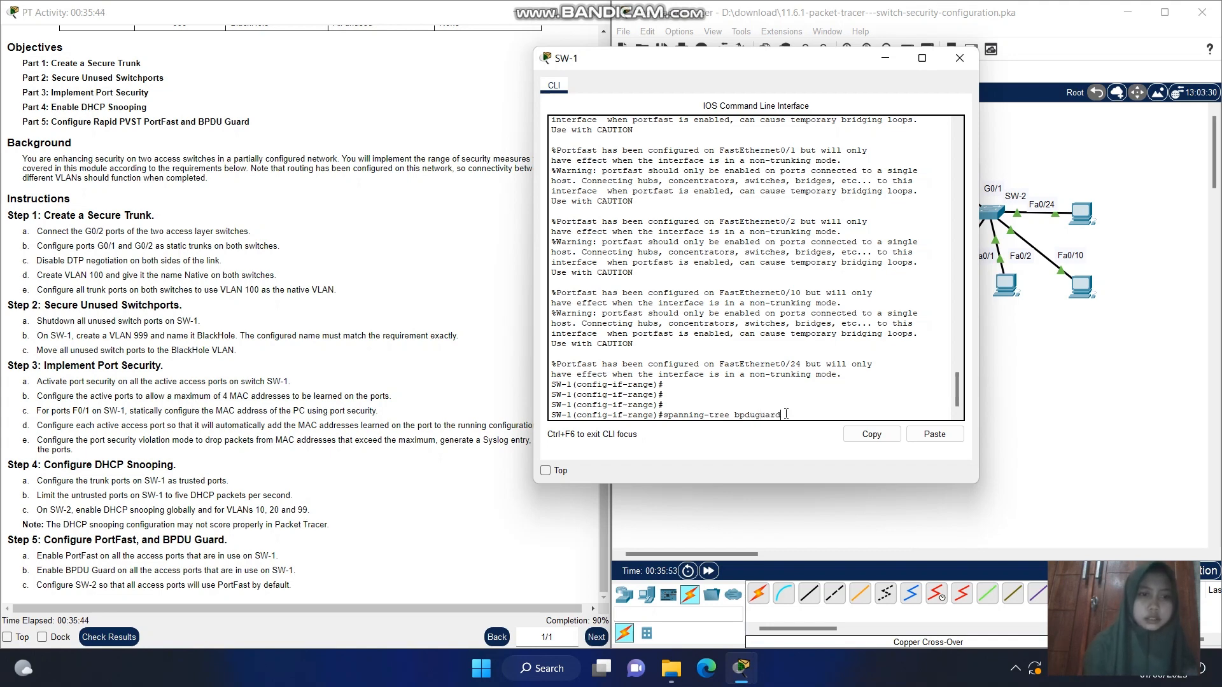
type(" enable")
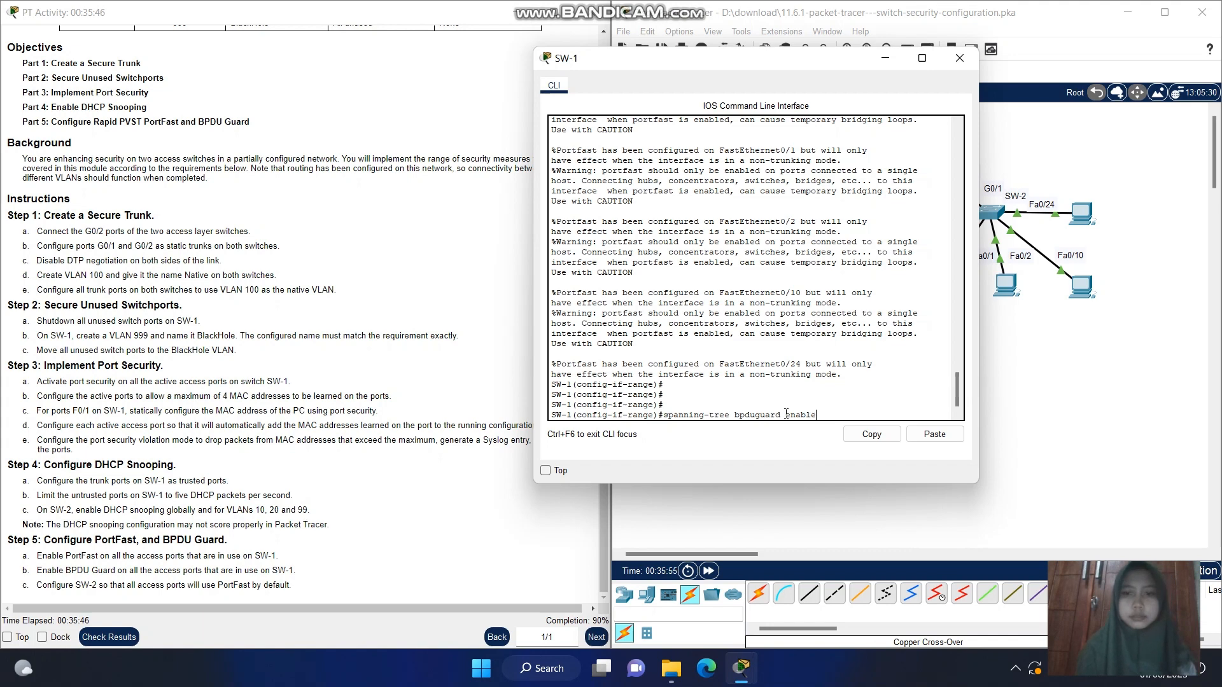
key("Return")
key("Return")
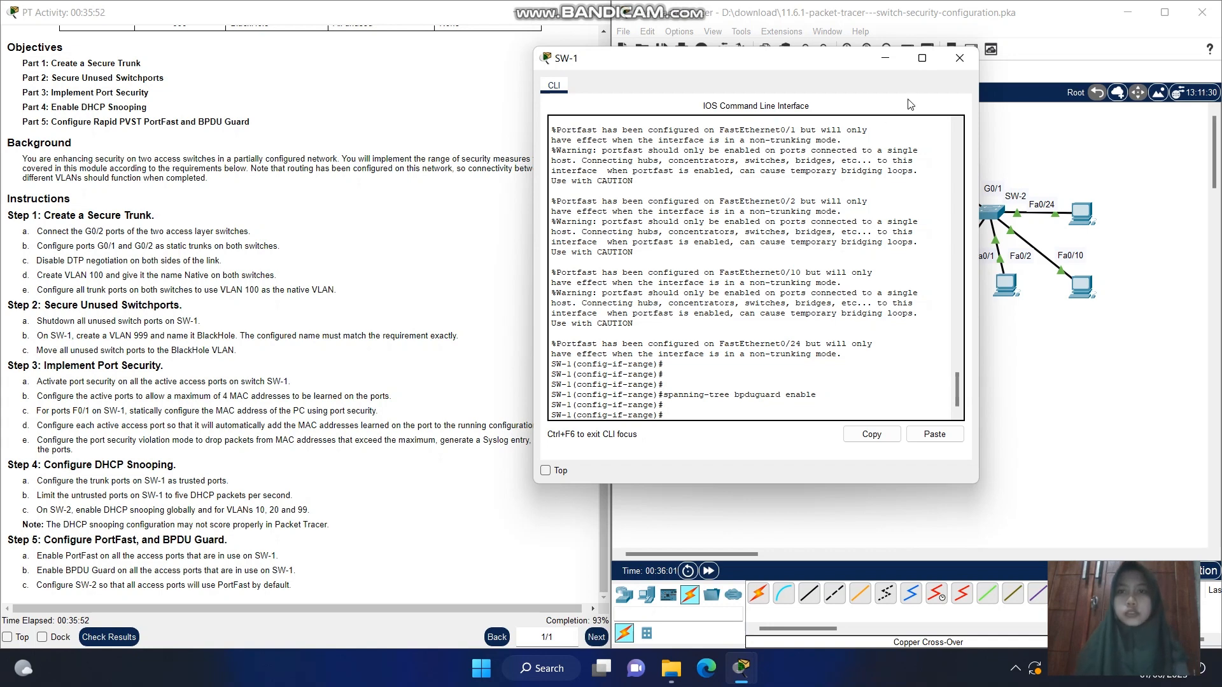
Switch to the SW-2 console, make PortFast the default for all access ports with spanning-tree portfast default, and minimize the console
left_click(884, 59)
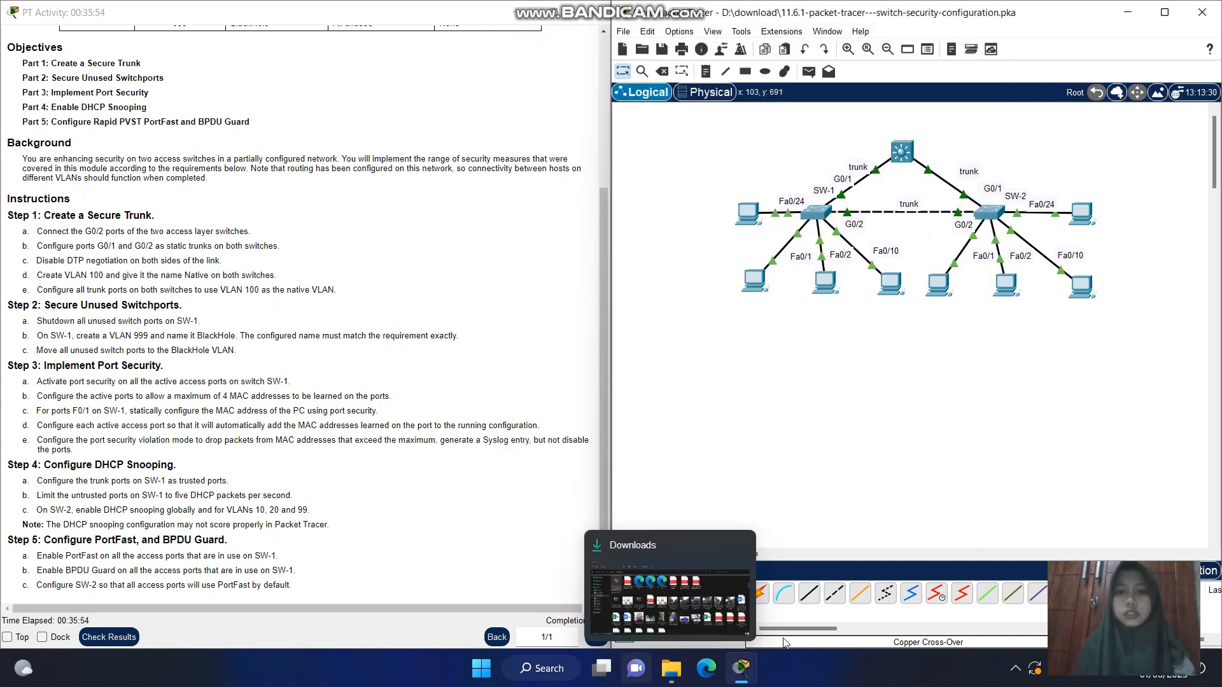
mouse_move(744, 666)
left_click(970, 602)
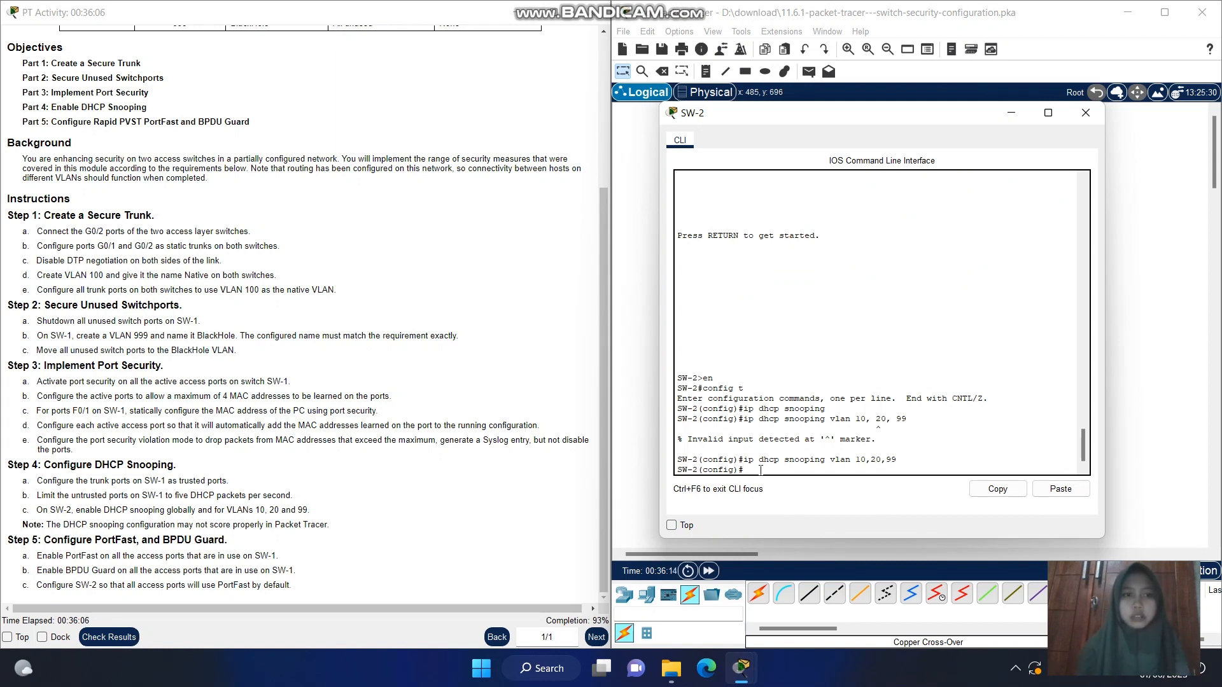
type("pan")
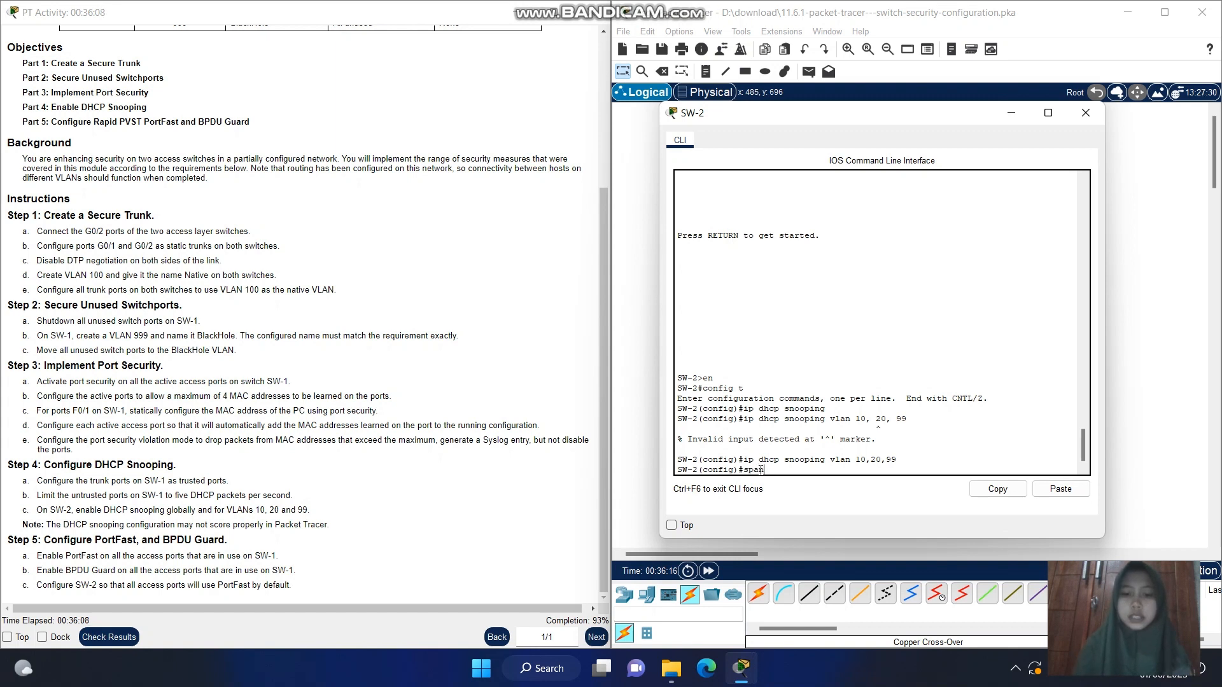
type("ning")
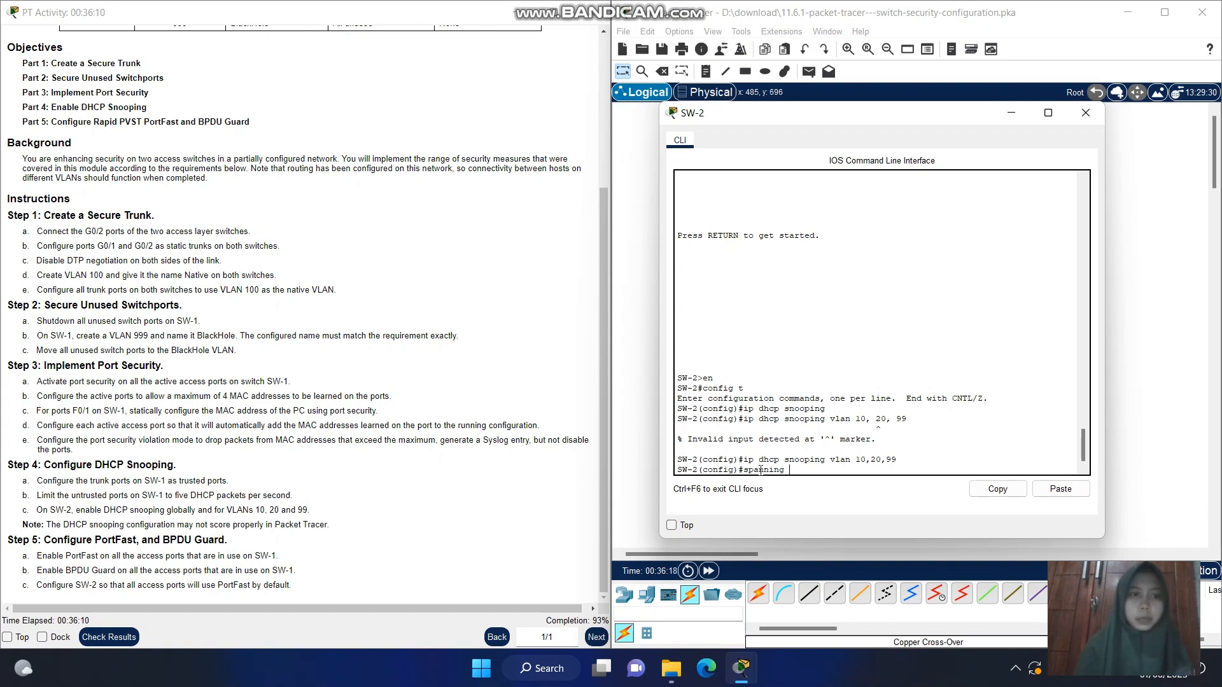
type(" -tree")
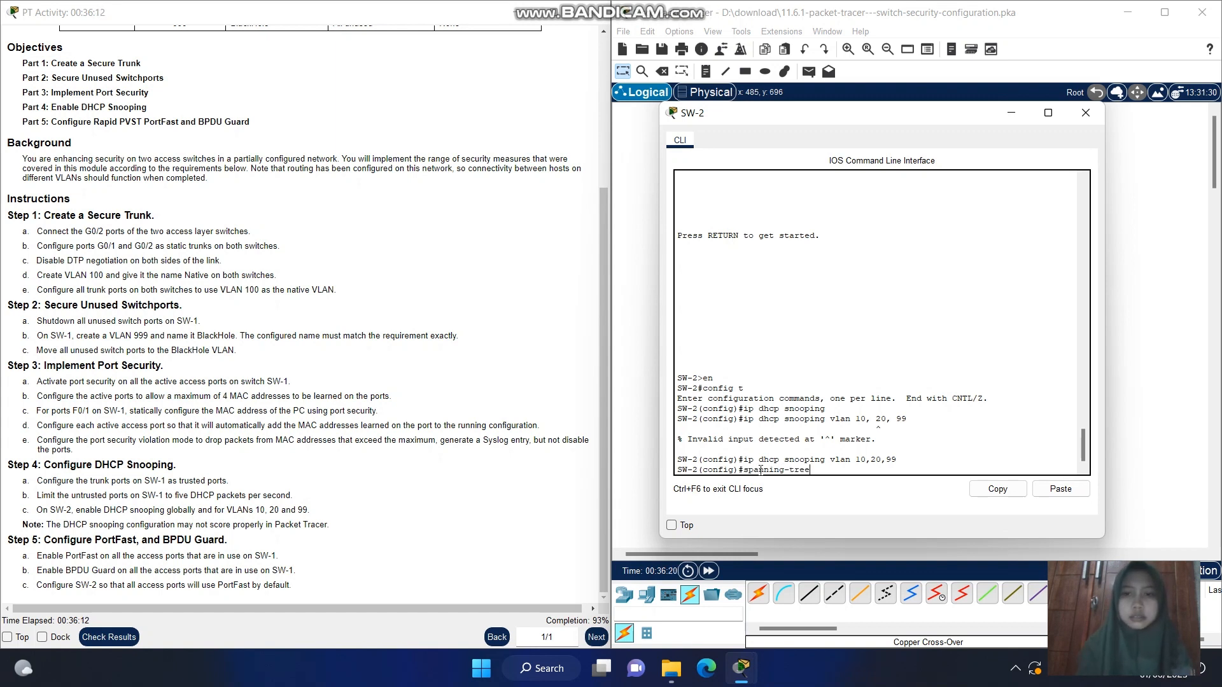
type(" port")
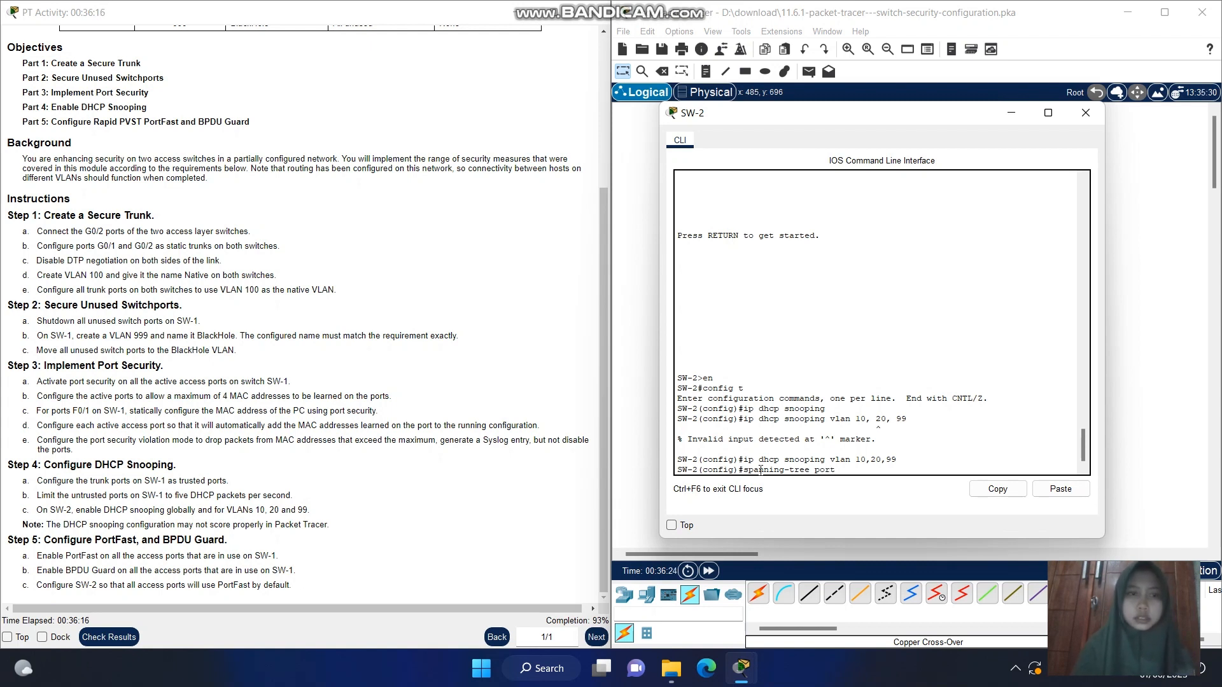
type("fas")
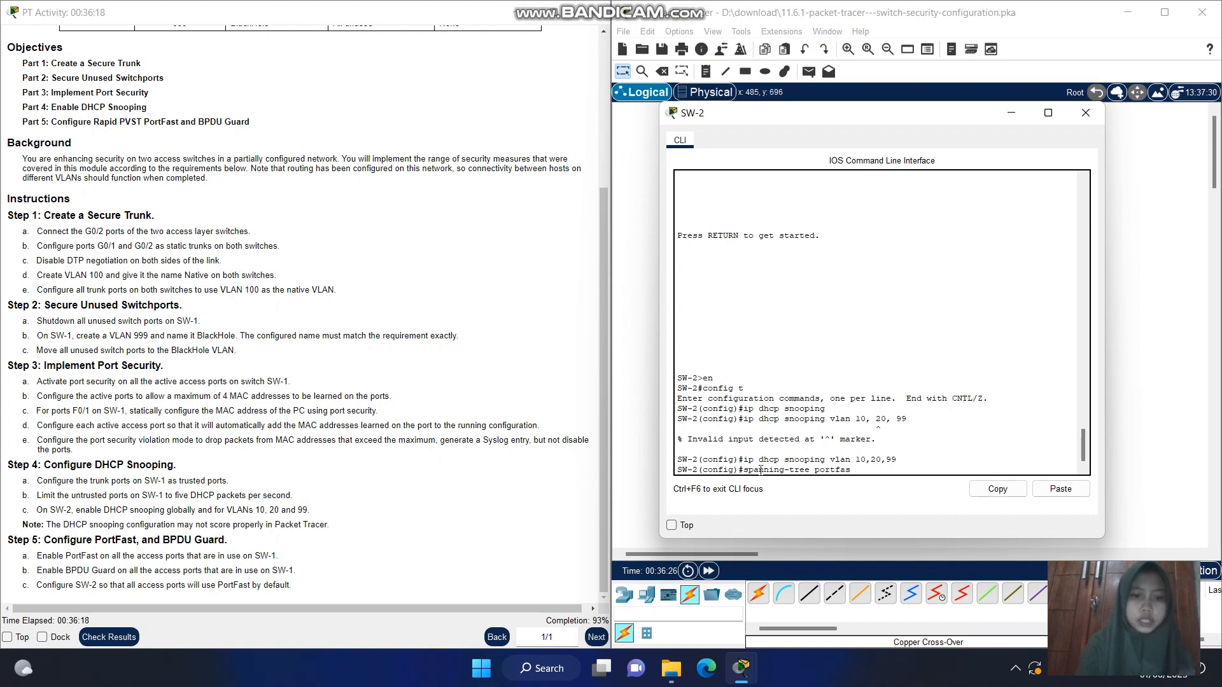
type("t default")
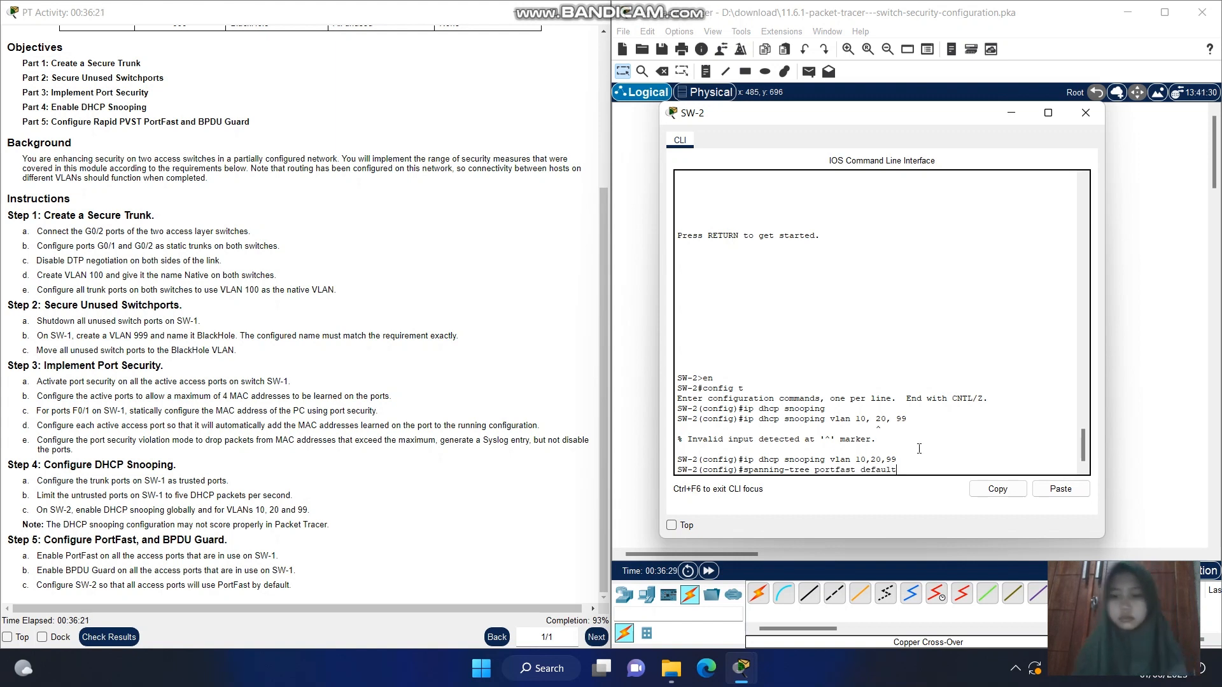
key("Return")
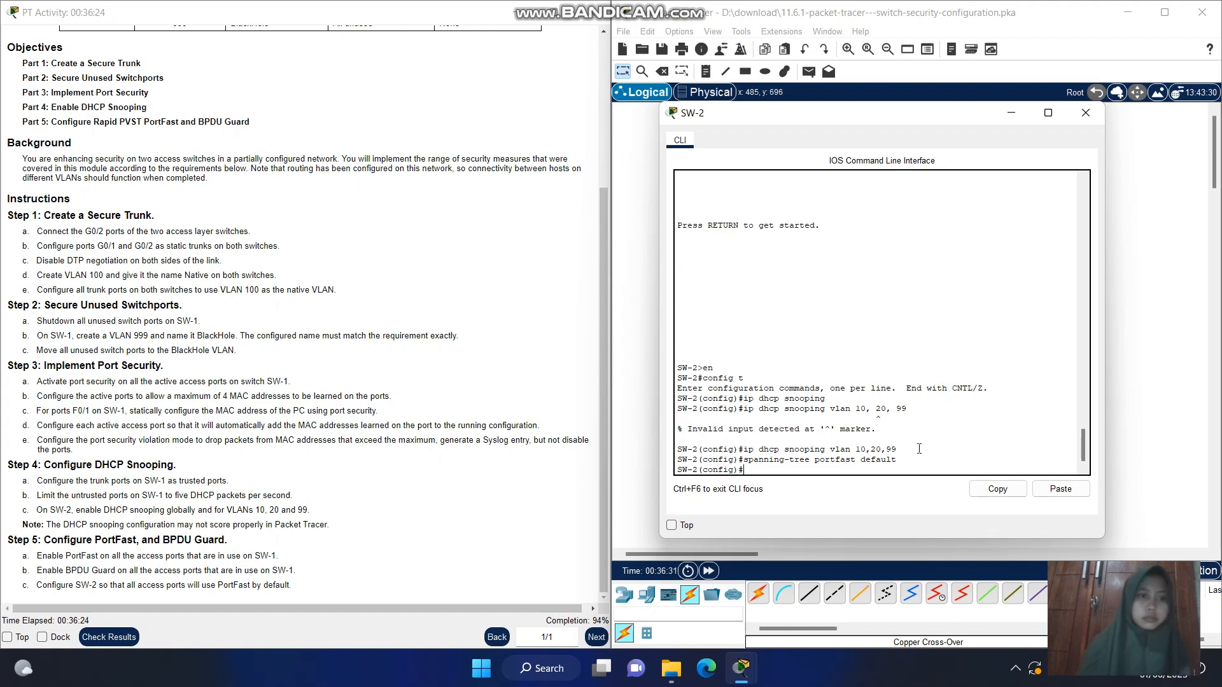
key("Return")
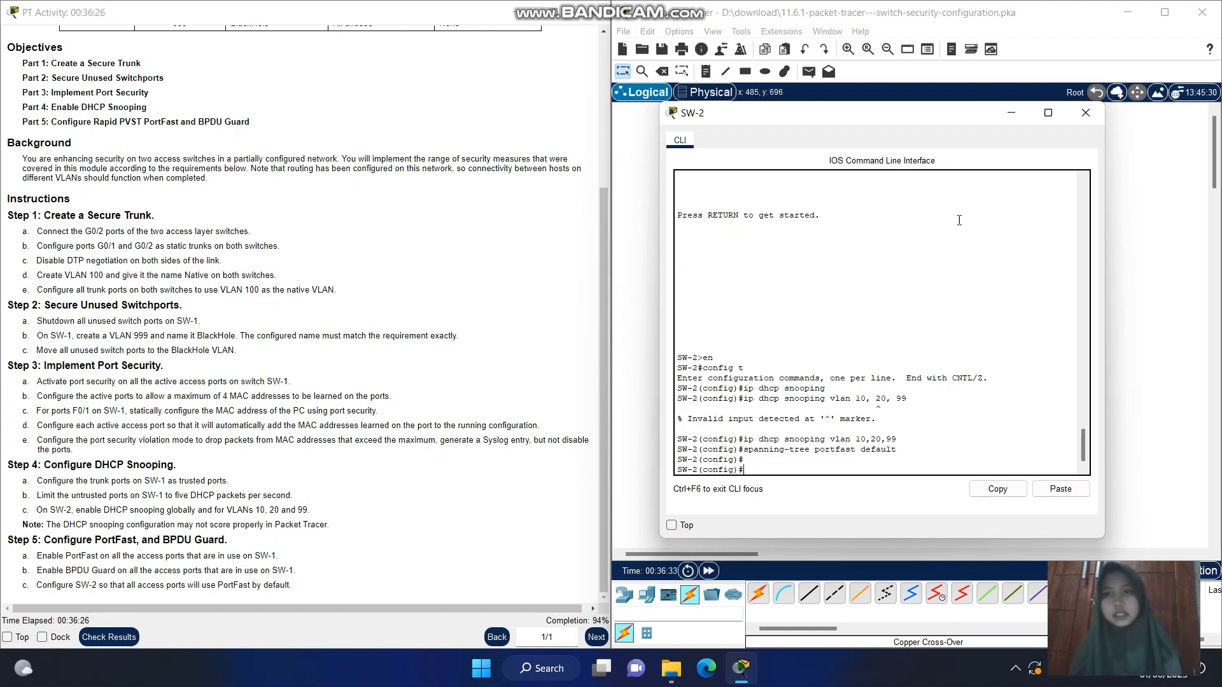
left_click(1010, 113)
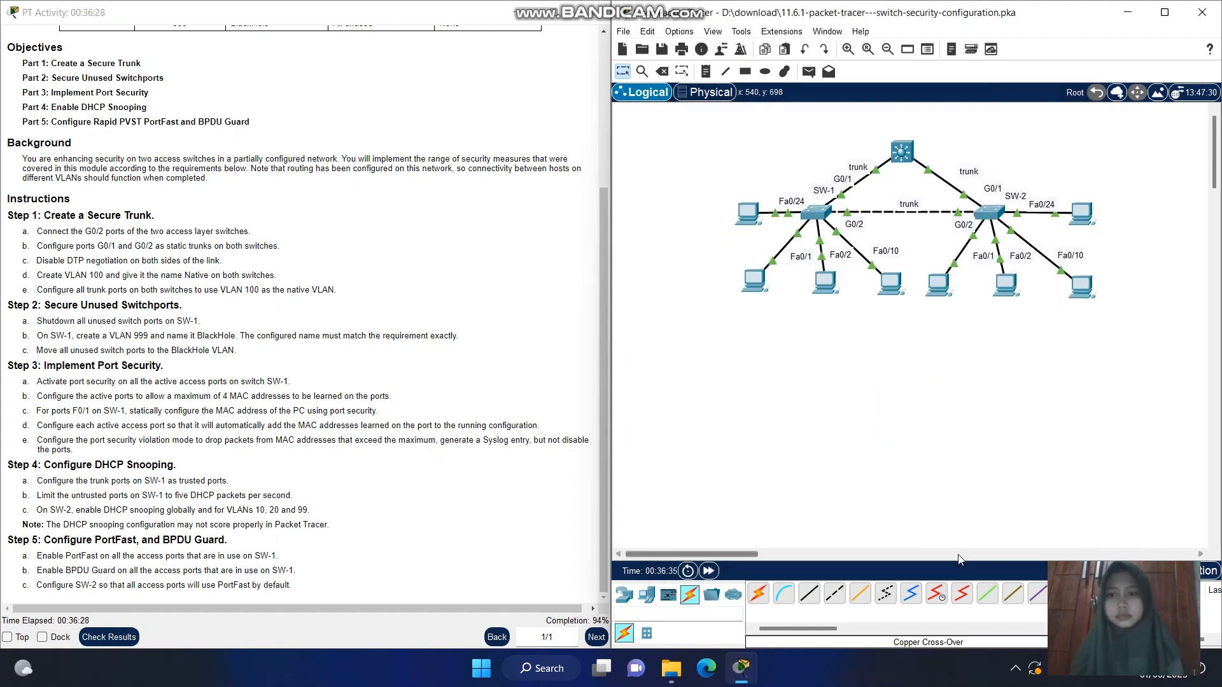
left_click(1014, 668)
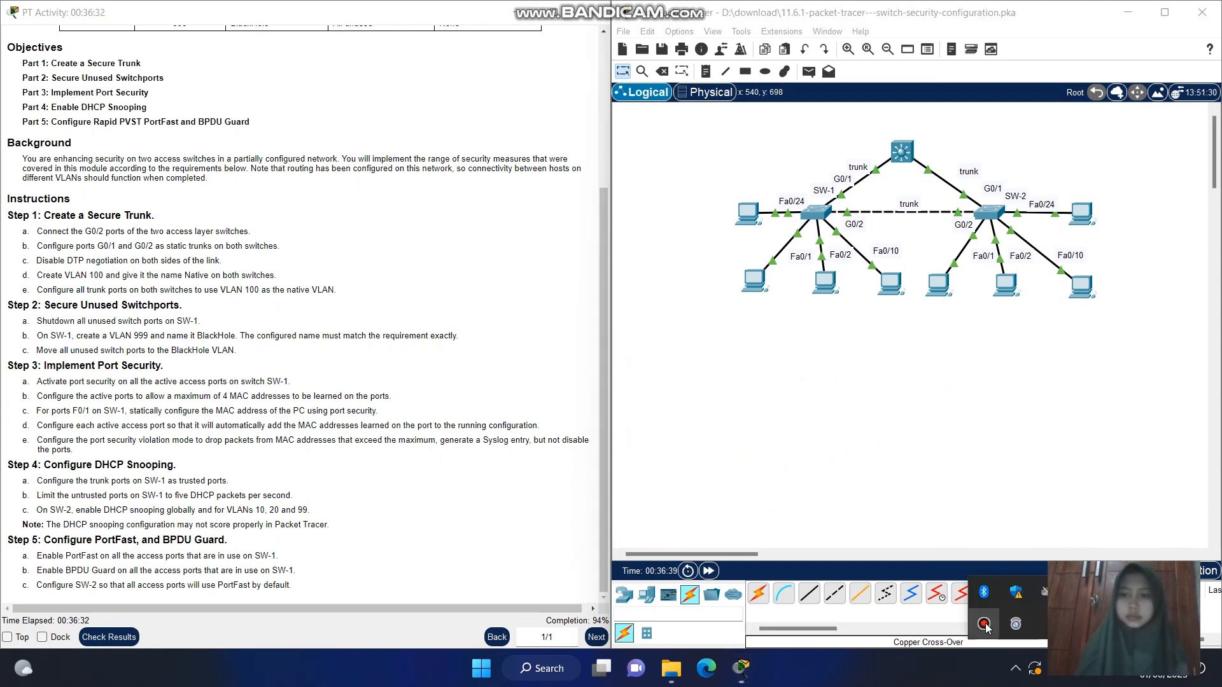
left_click(985, 625)
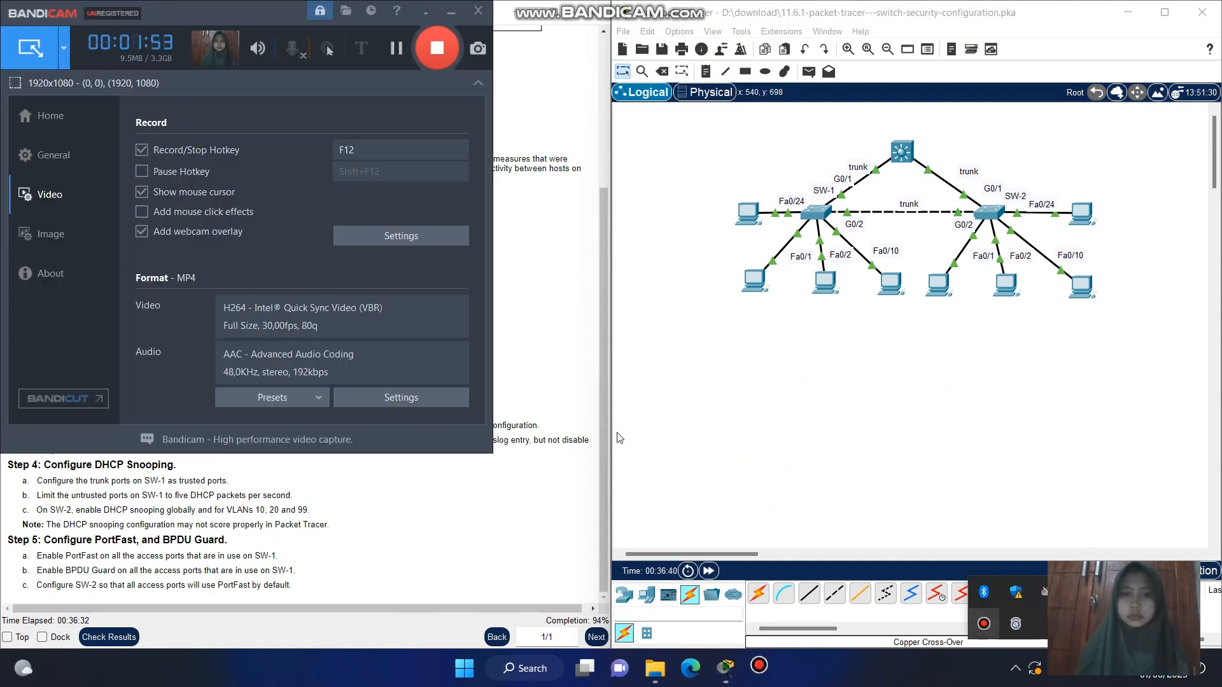
left_click(395, 48)
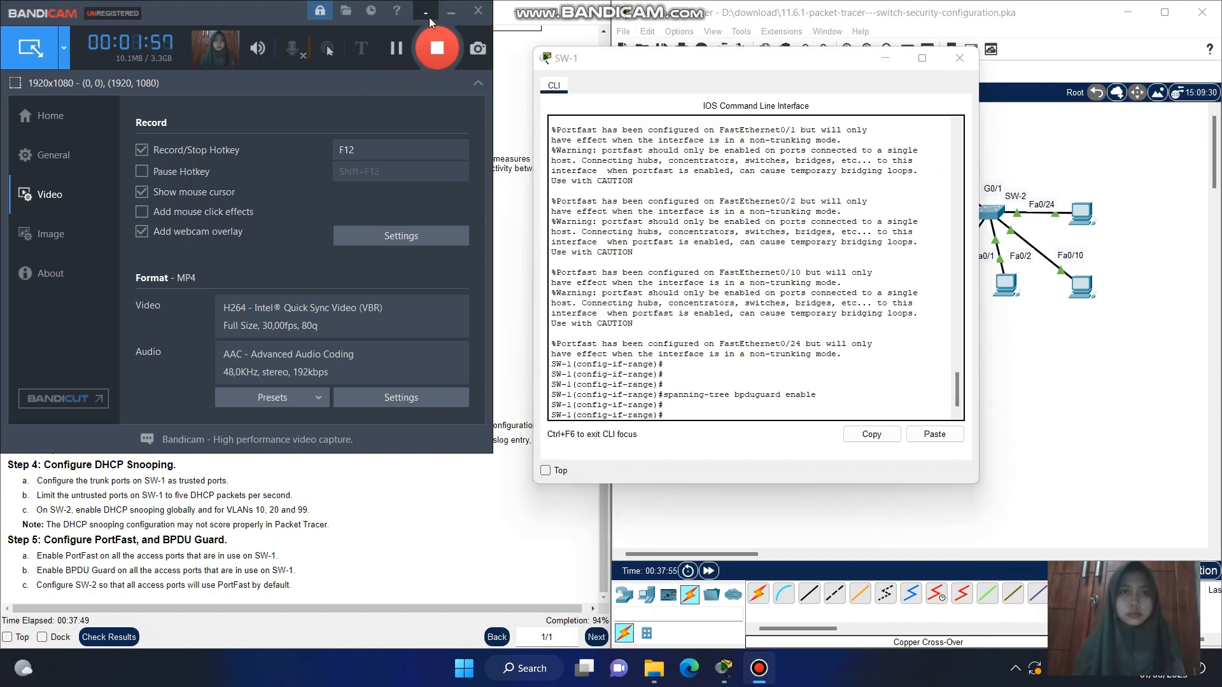
left_click(429, 17)
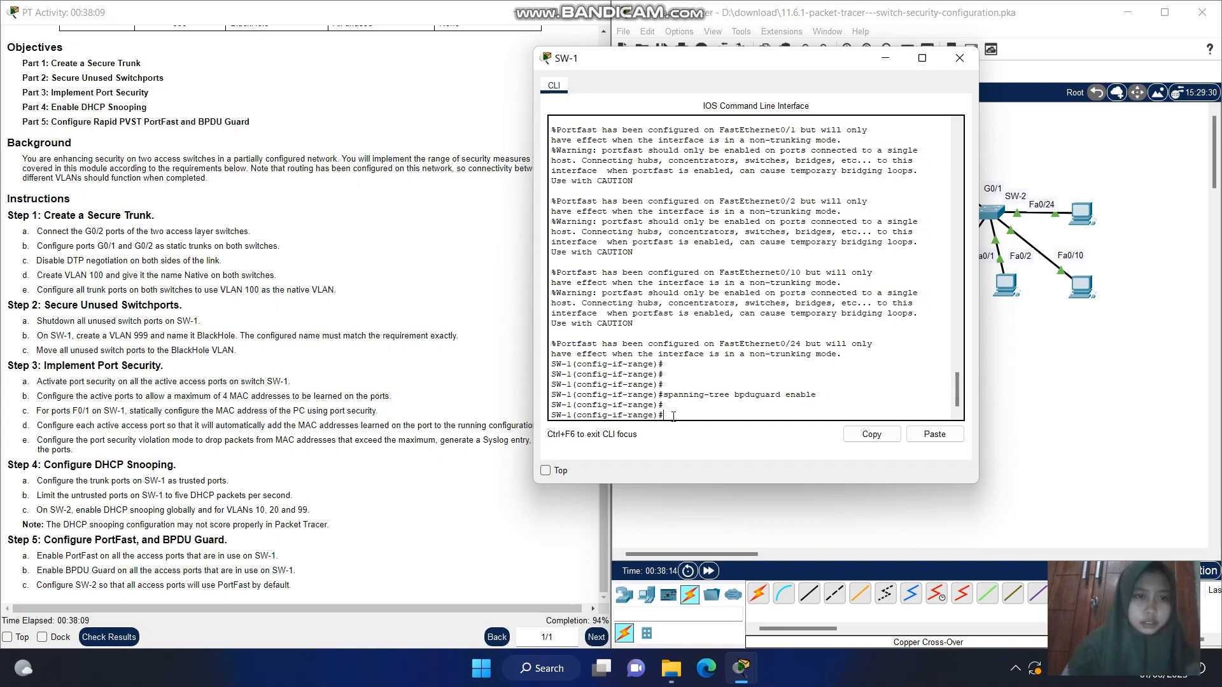
On SW-1, exit interface range configuration and reselect the active access ports with interface range f0/1-2, f0/10, f0/24
type("exit")
key("Return")
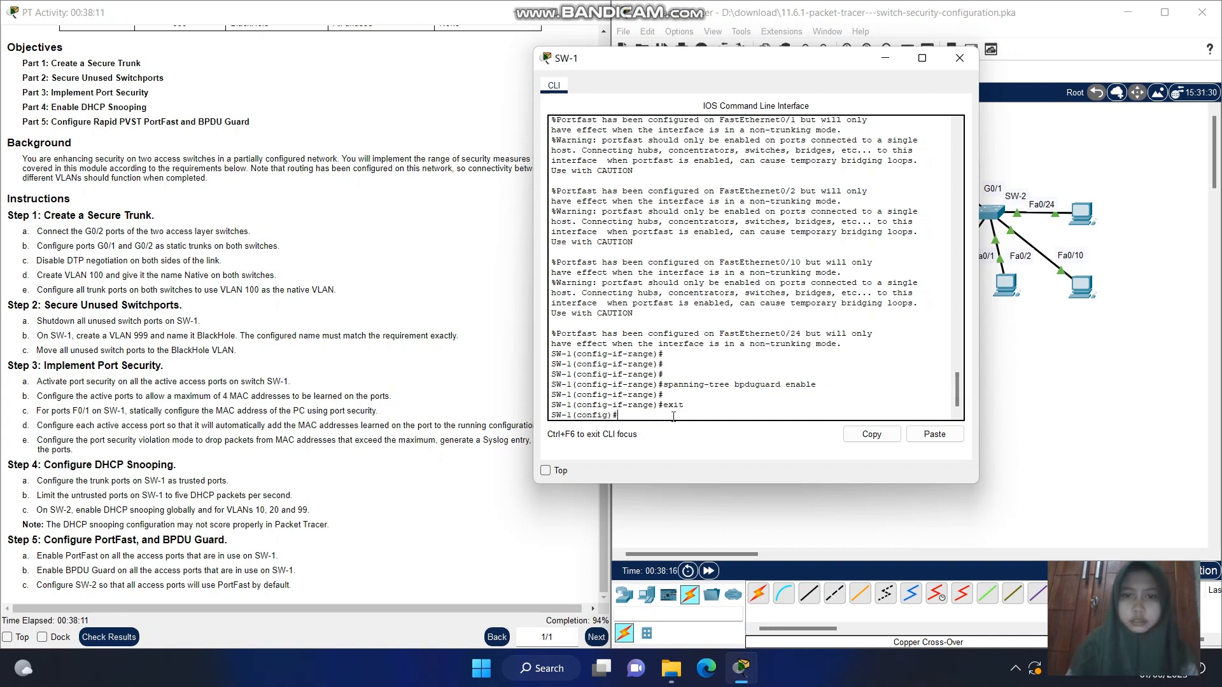
type("u")
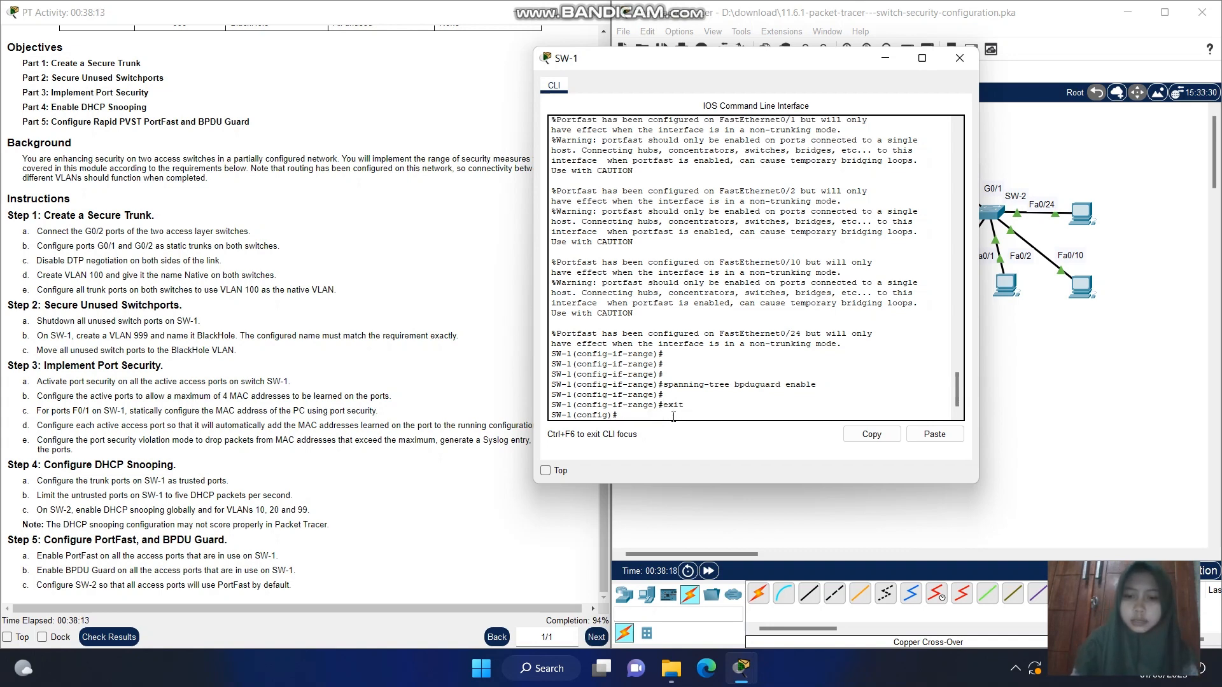
type("interface")
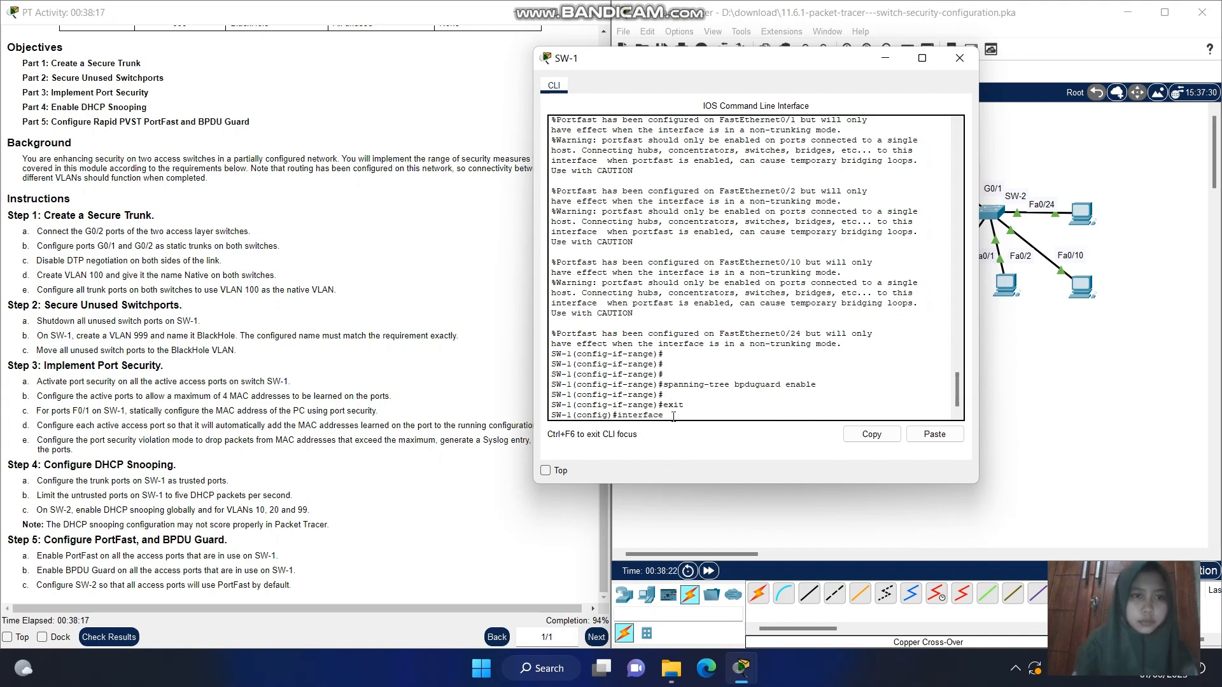
type(" range ")
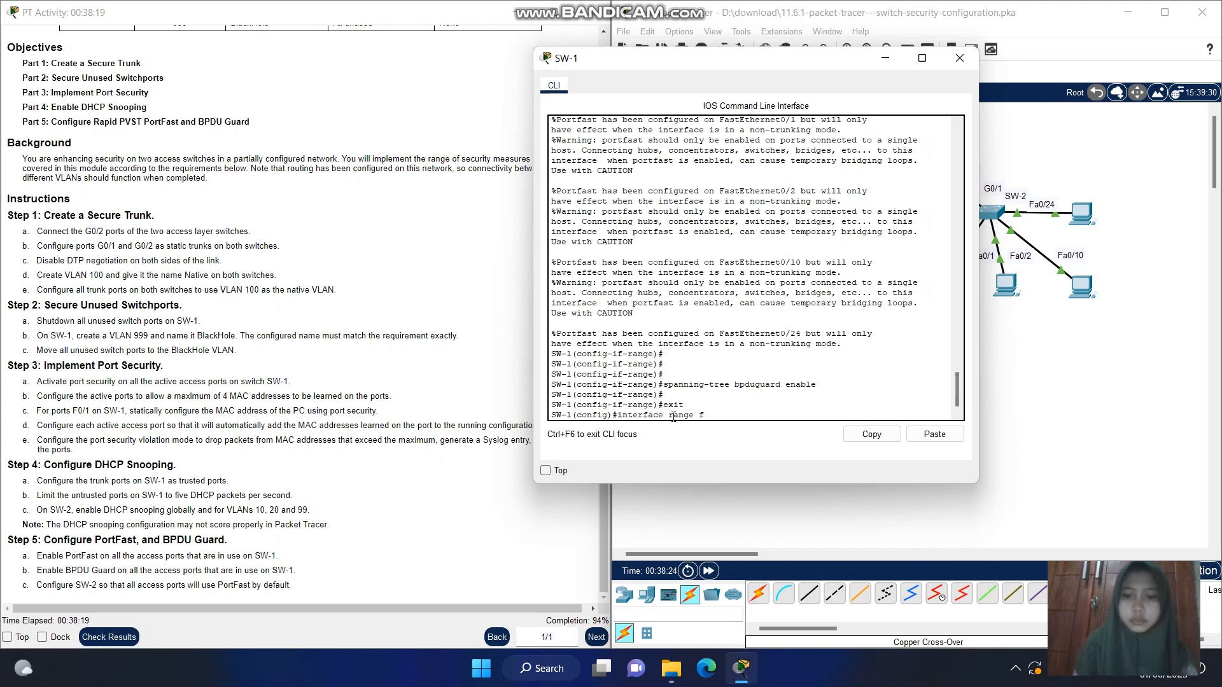
type("f0/1-2")
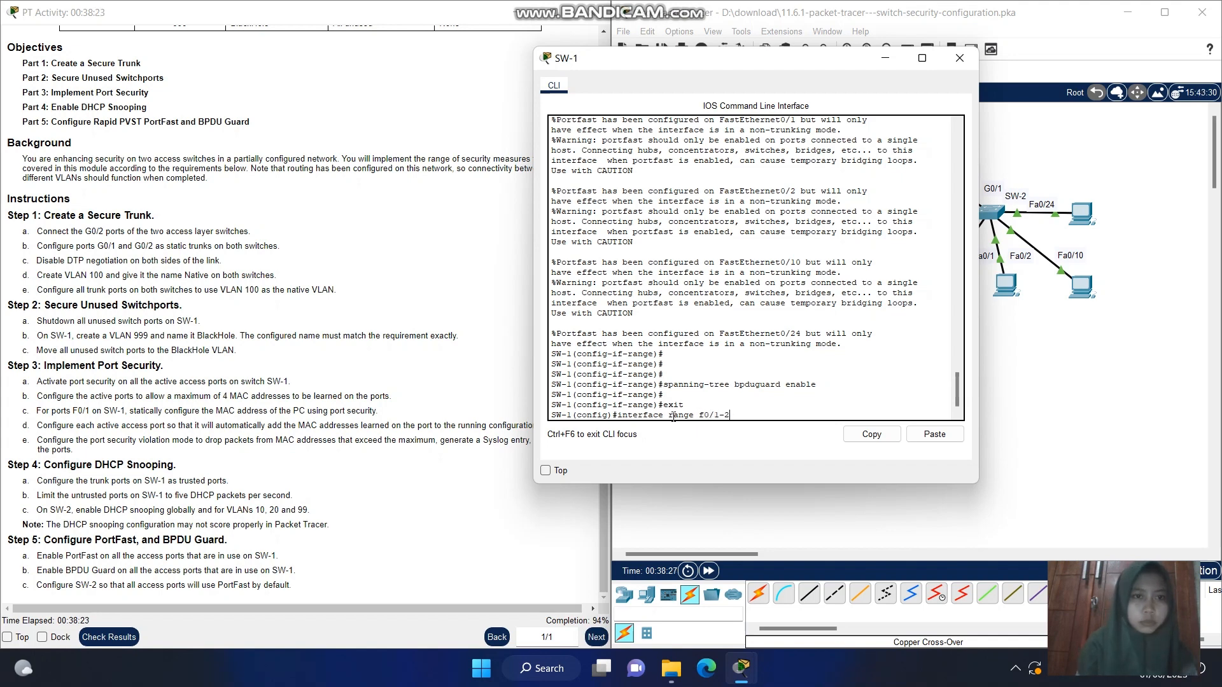
type(", f0/")
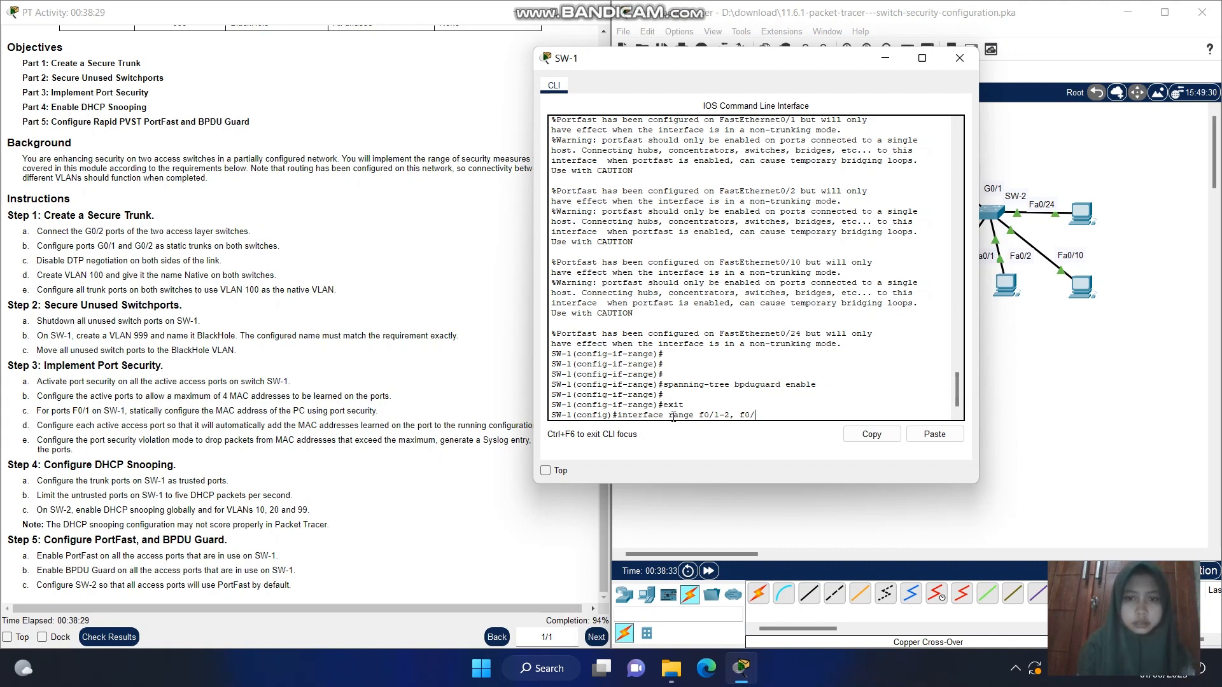
type("10, f")
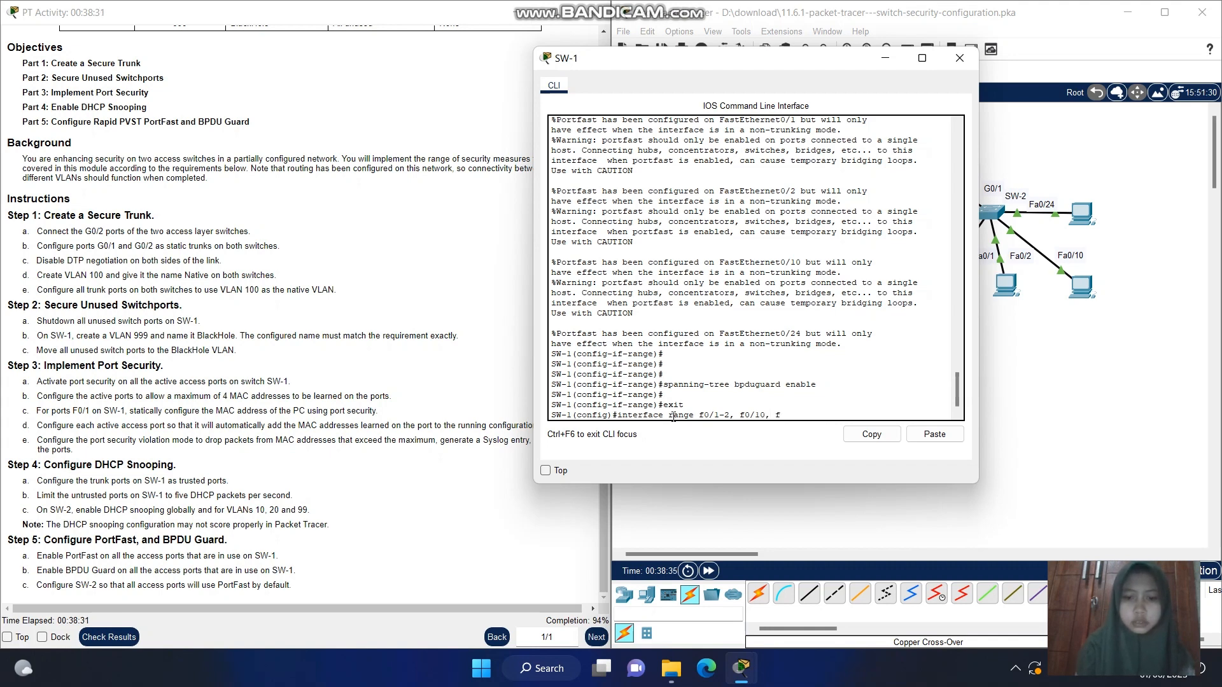
type("0/24")
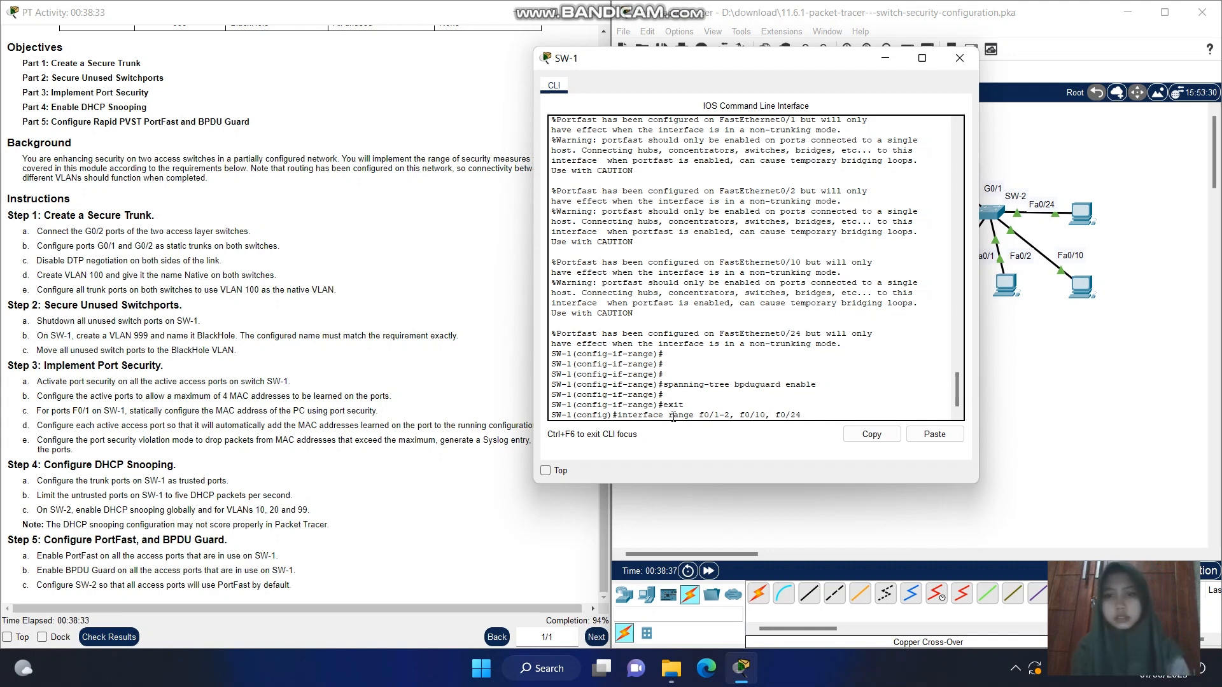
key("Return")
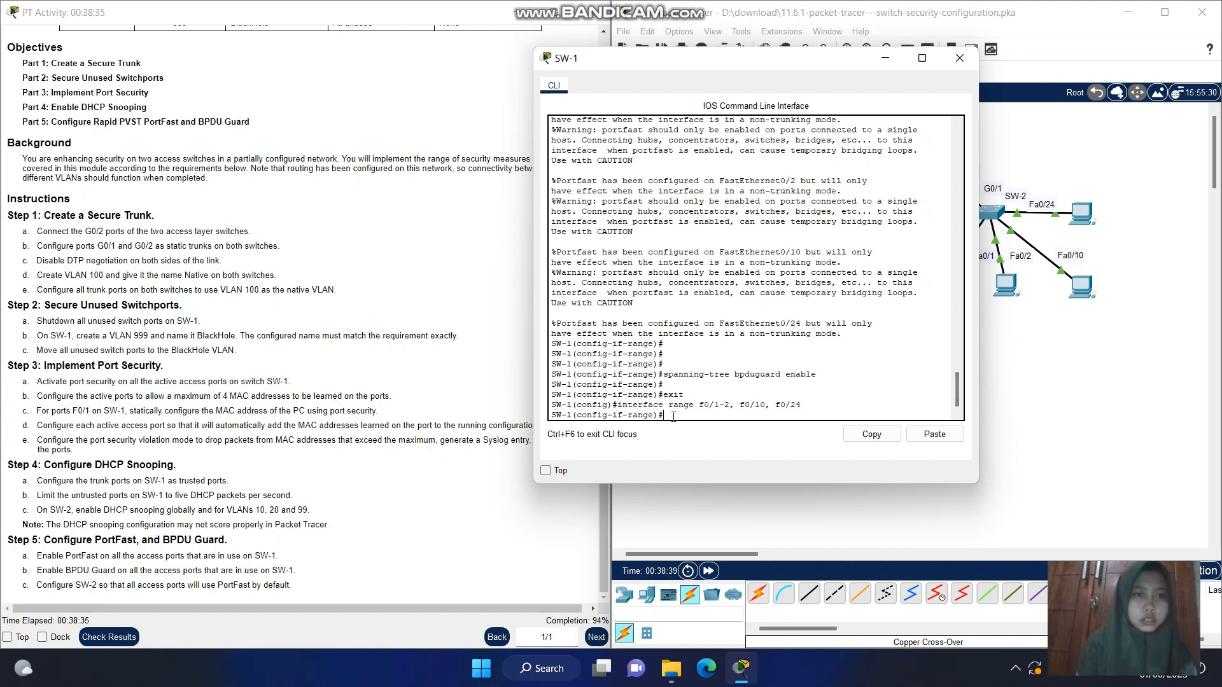
key("Up")
key("Up")
key("Up")
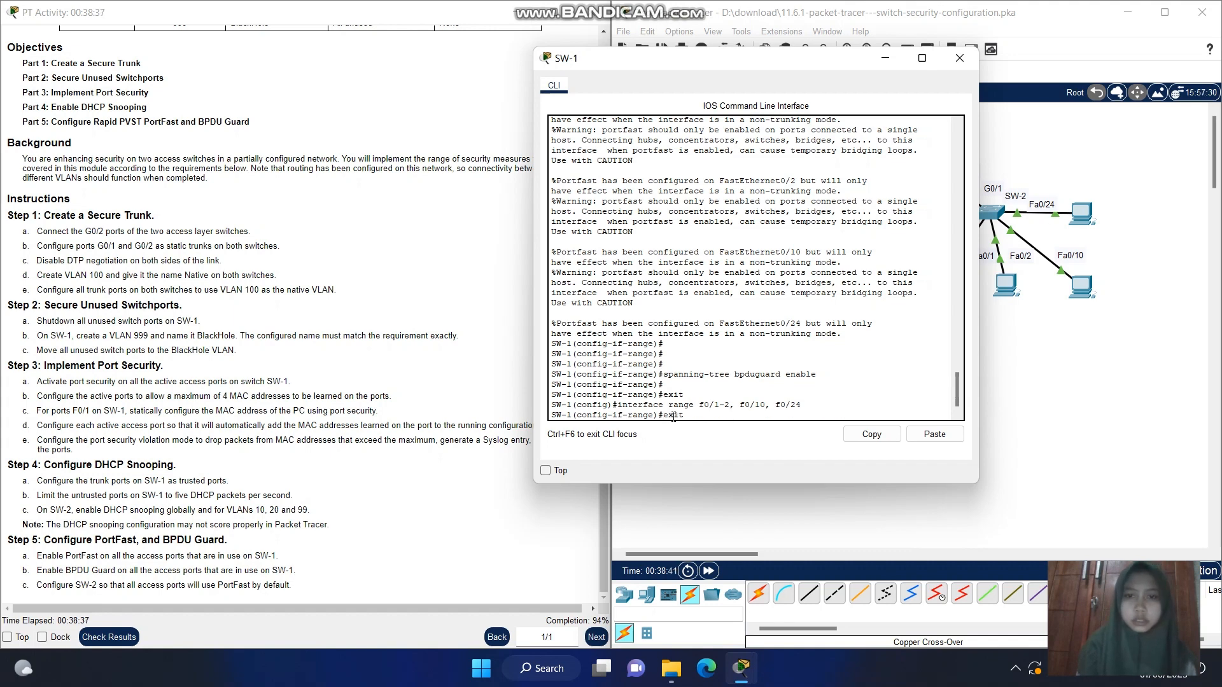
key("Up")
key("Up")
key("Up")
key("Up")
key("Up")
key("Up")
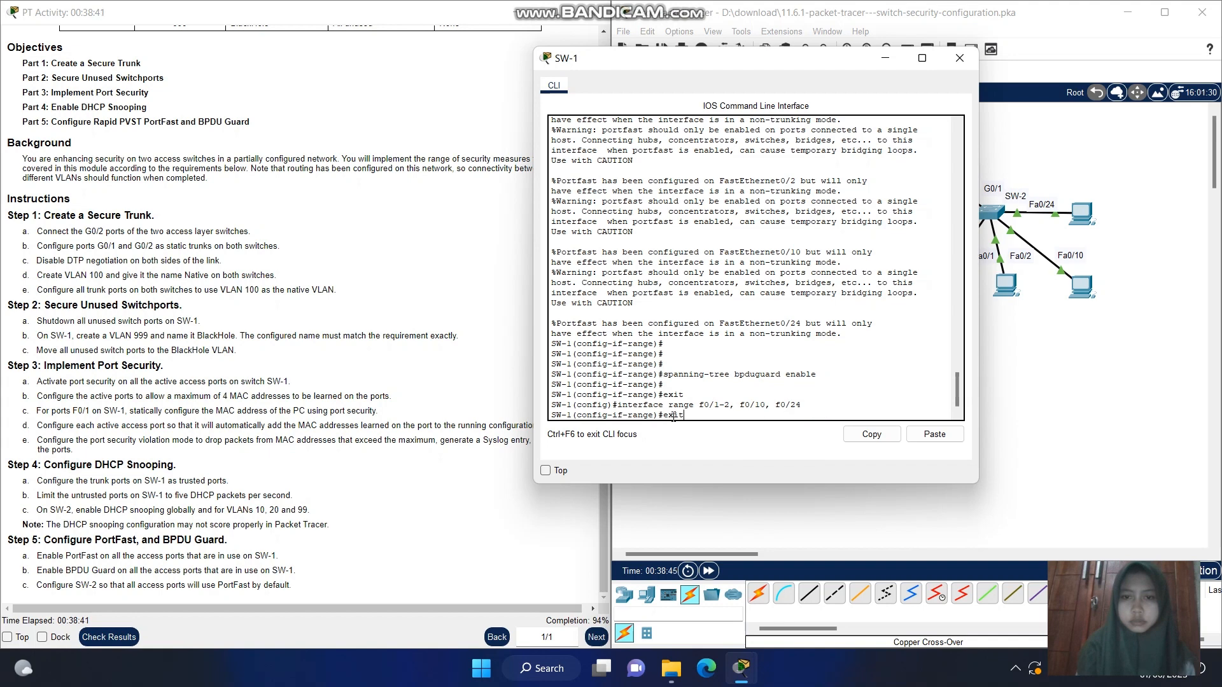
key("BackSpace")
key("BackSpace")
key("BackSpace")
key("BackSpace")
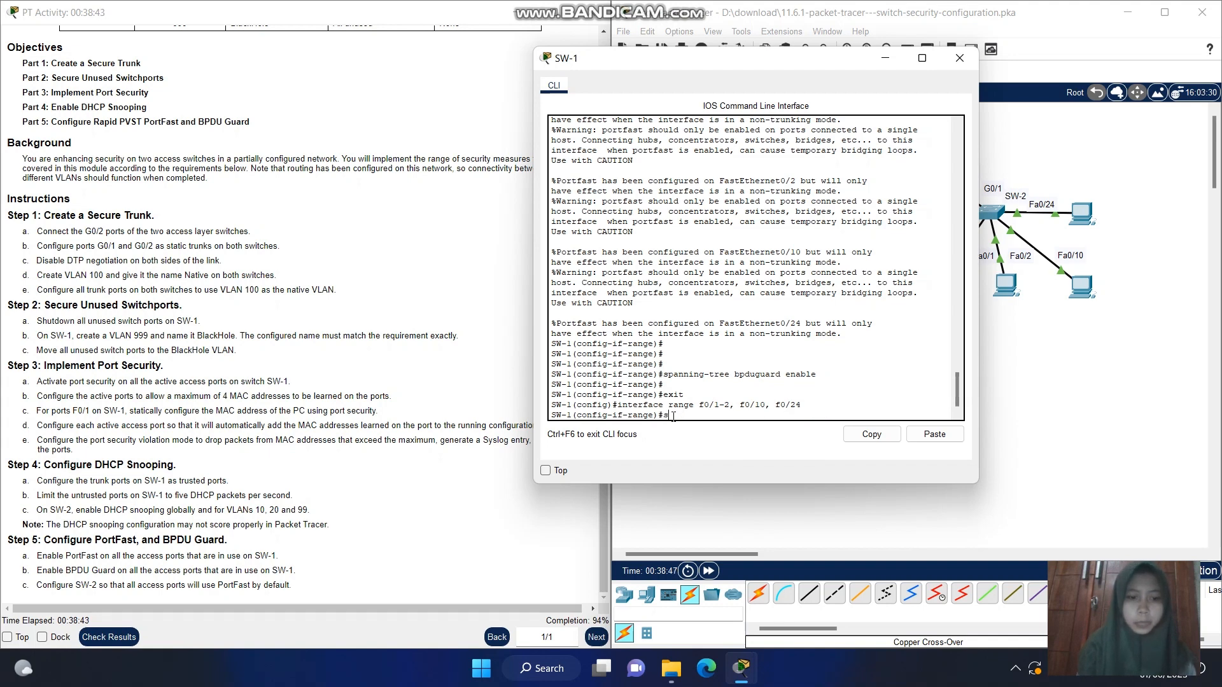
Enable sticky MAC address learning on the selected SW-1 access ports with switchport port-security mac-address sticky, and minimize the console
type("switchport")
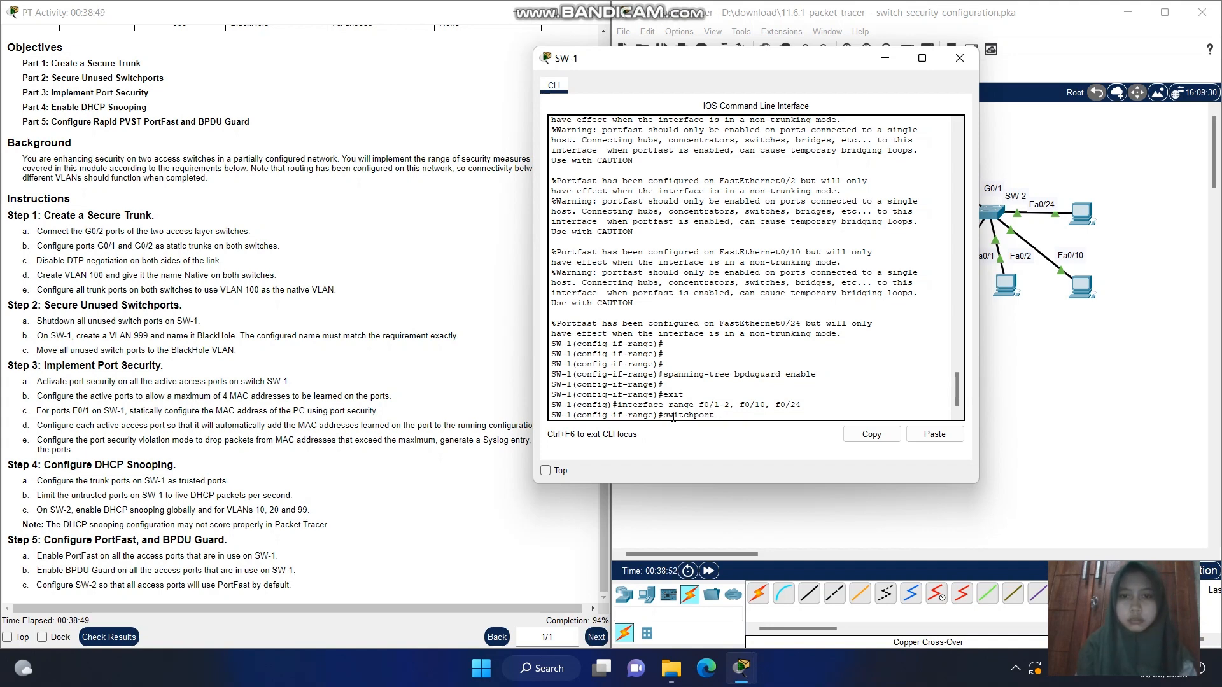
type("po")
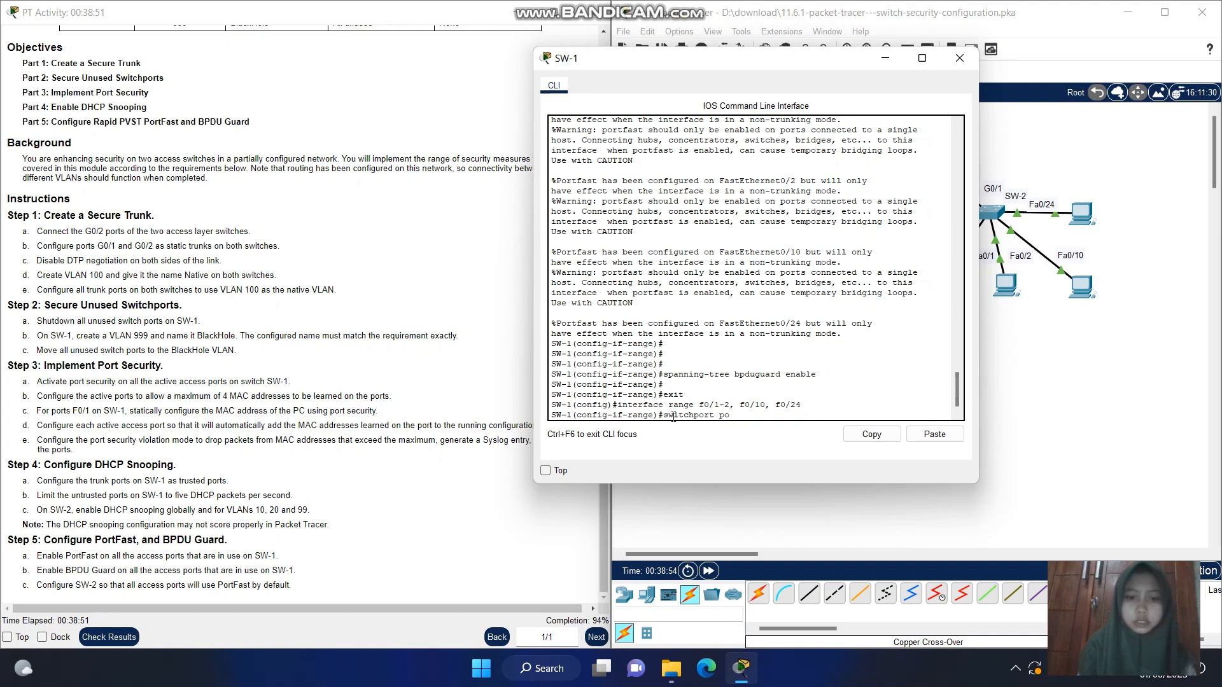
type("rt-secu")
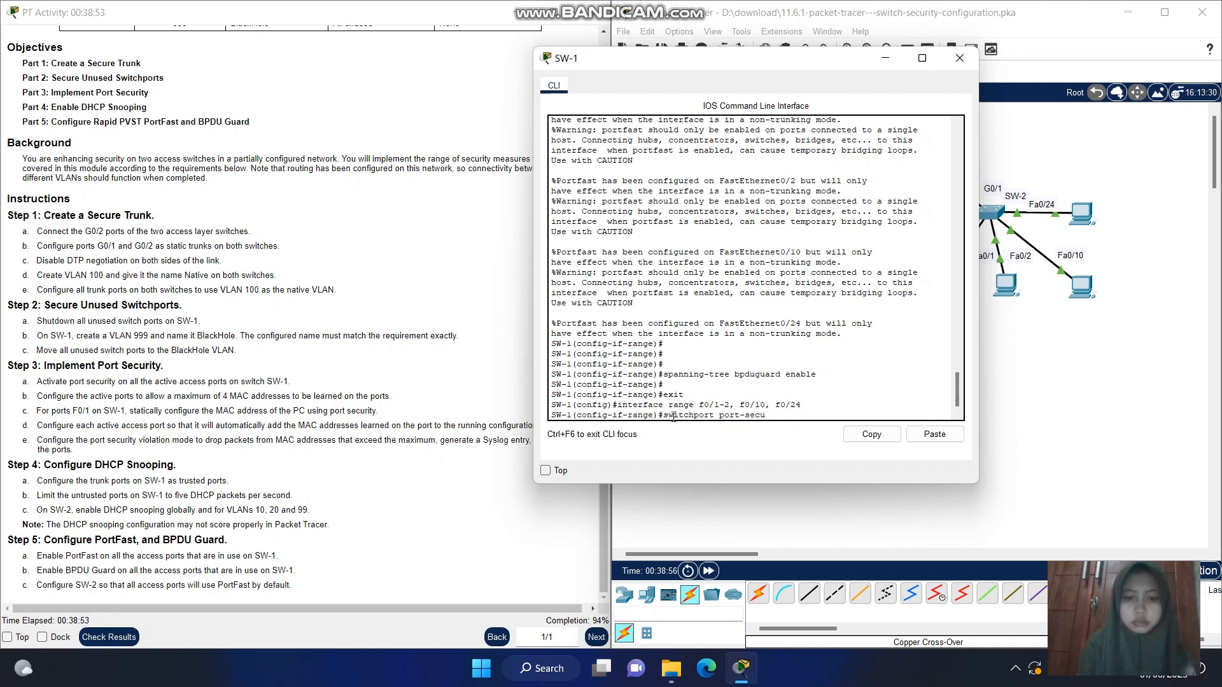
type("rity")
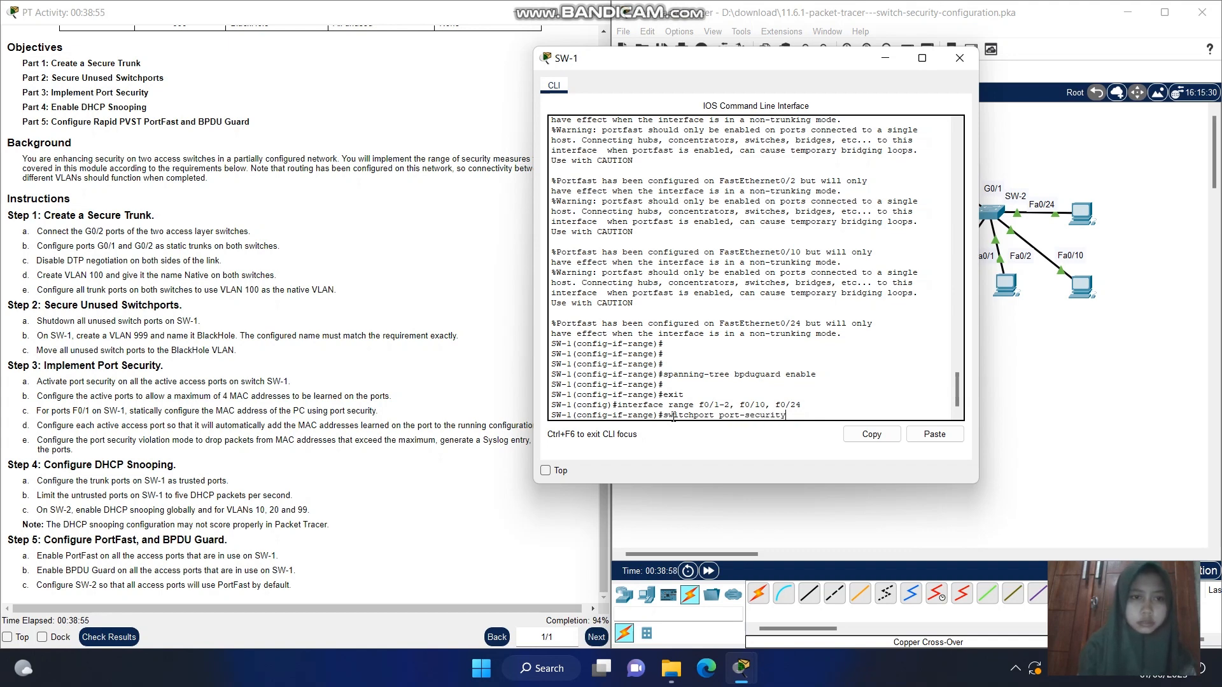
type(" mac")
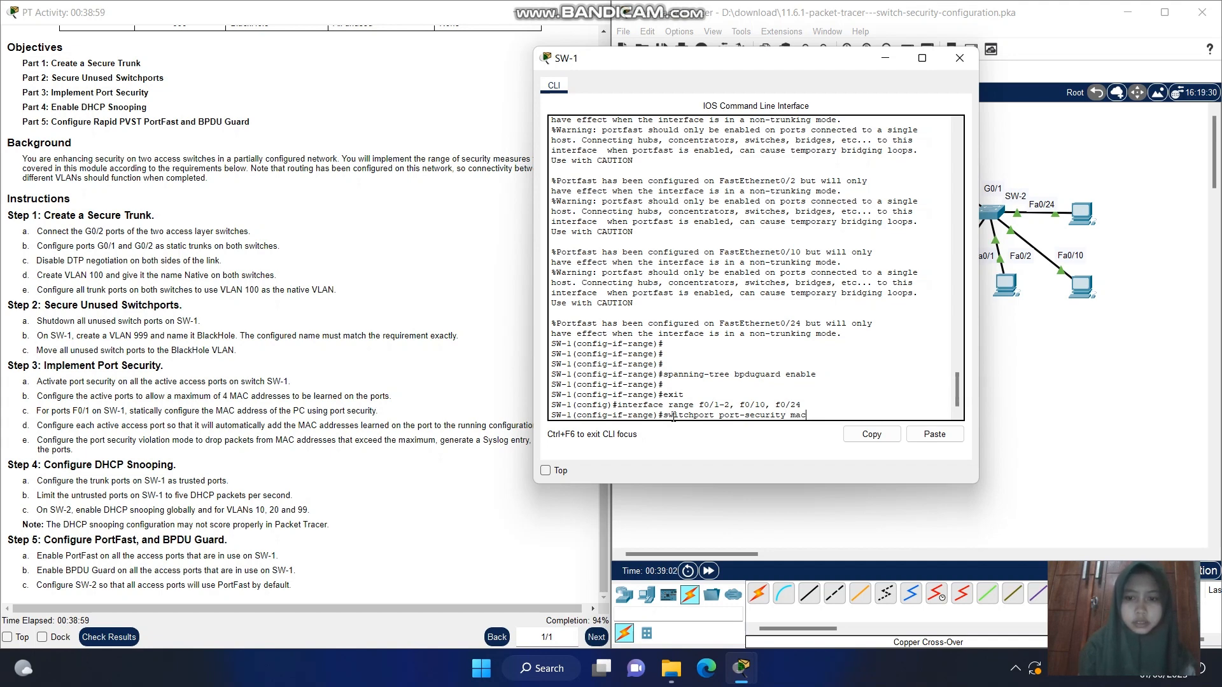
type("-address")
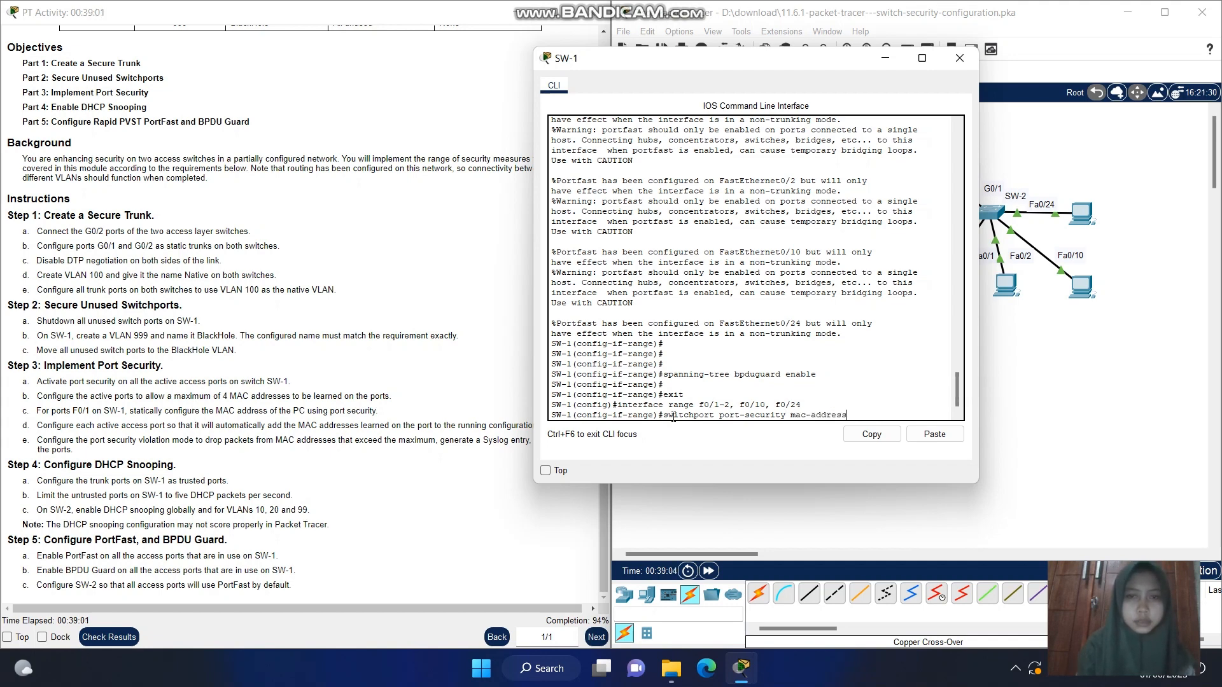
type(" s")
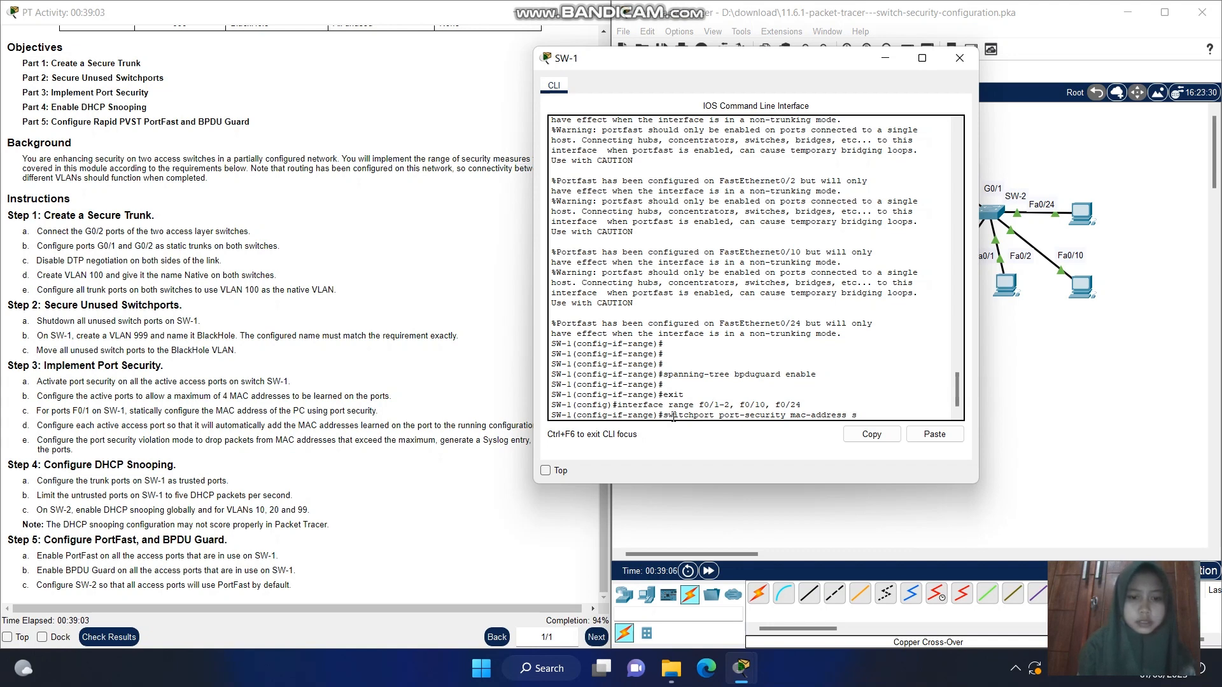
type("ticky")
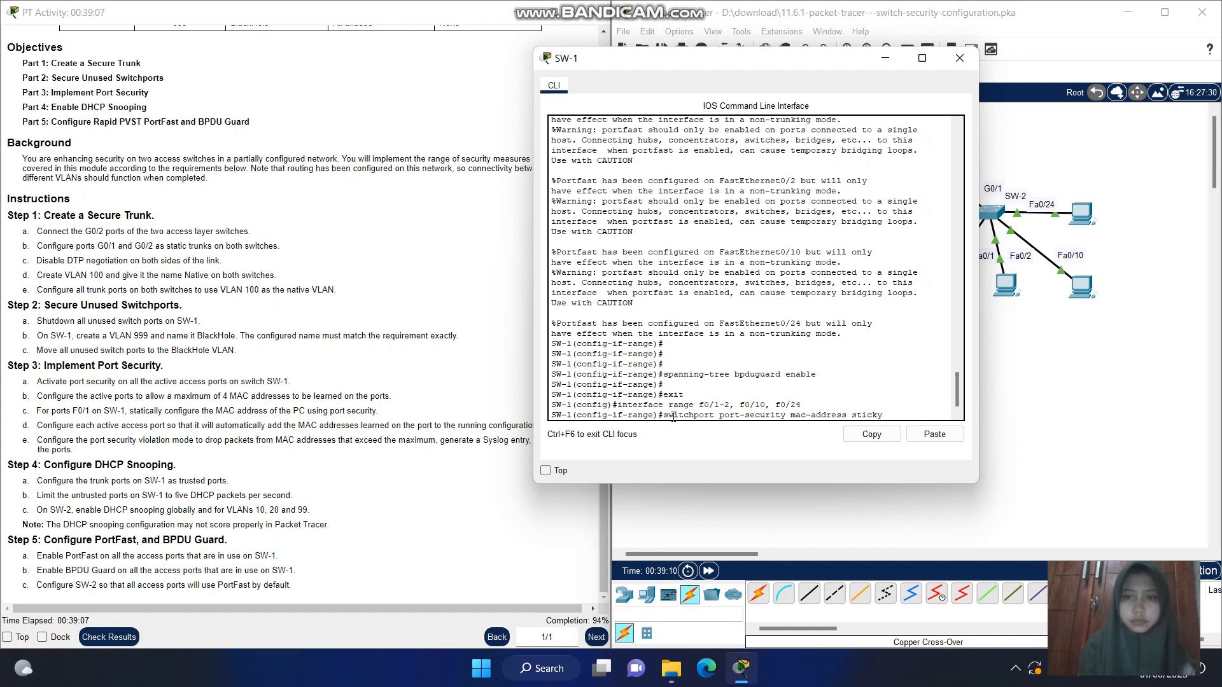
key("Return")
key("Return")
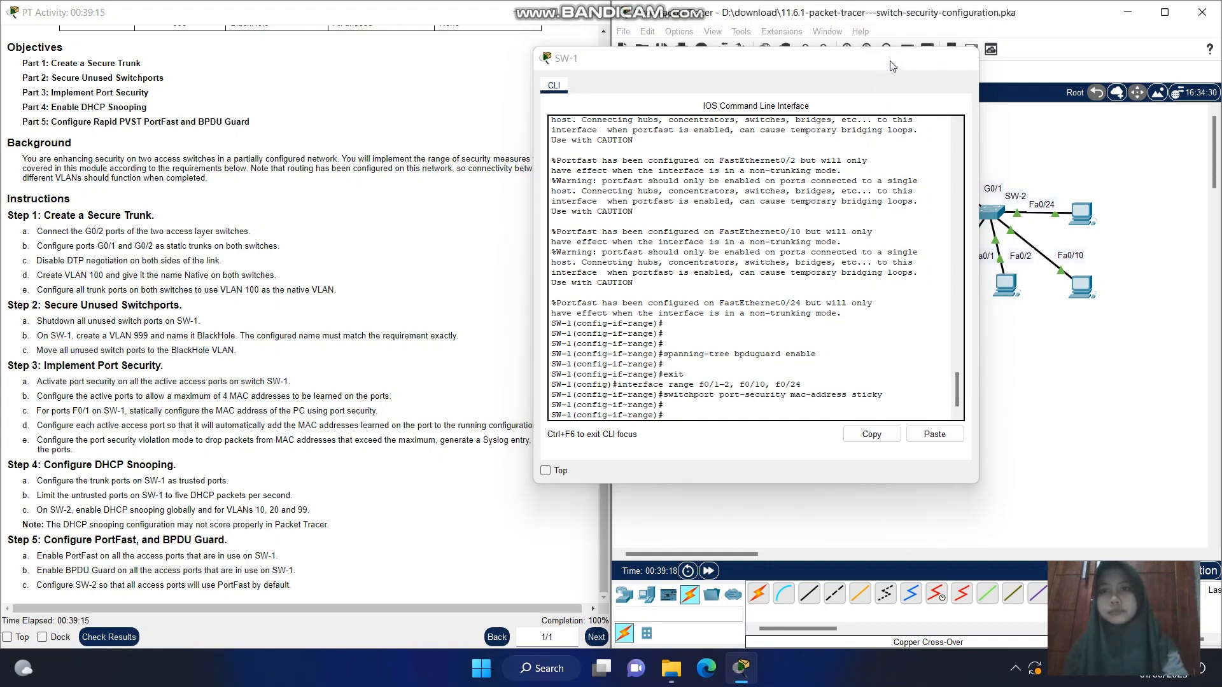
left_click(886, 59)
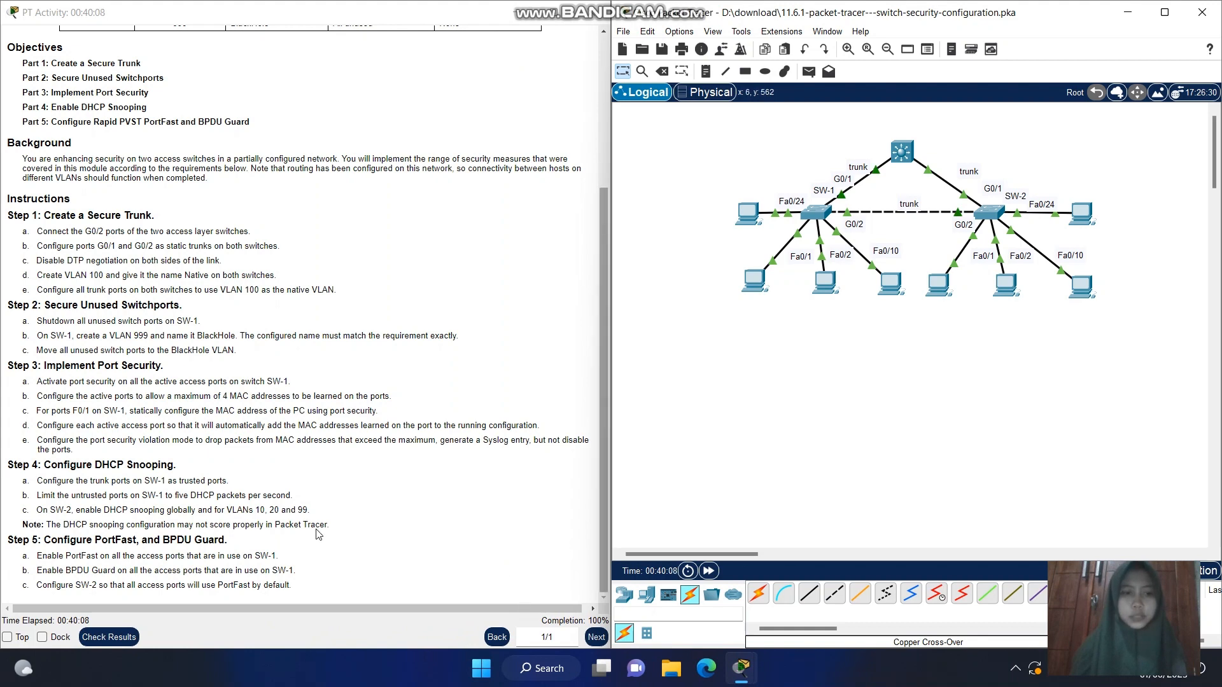
Check the activity results, review the full list of assessment items in the maximized window, and close the results
left_click(126, 638)
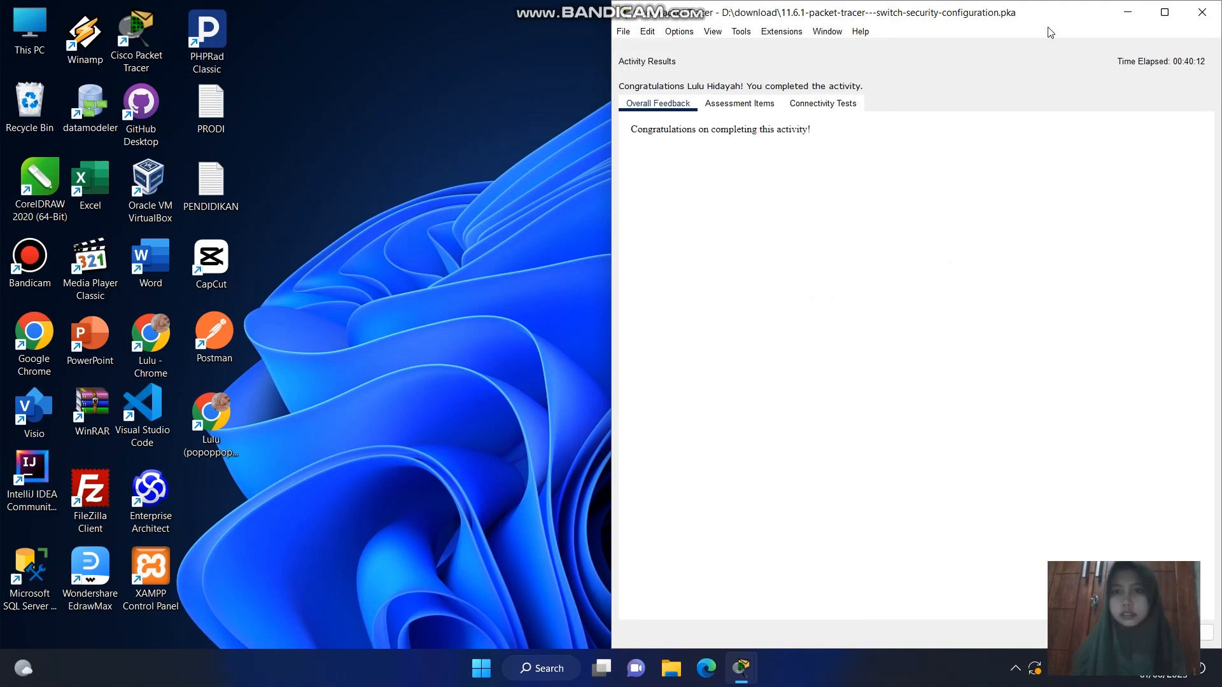
left_click(1164, 13)
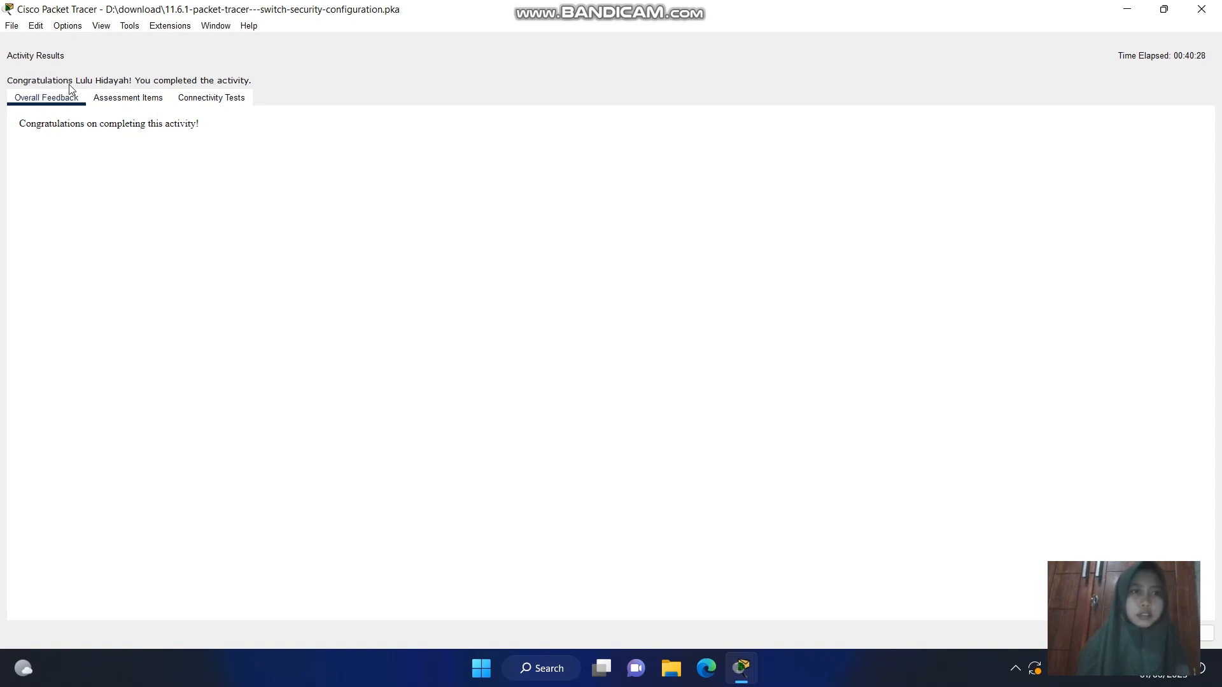
left_click(153, 98)
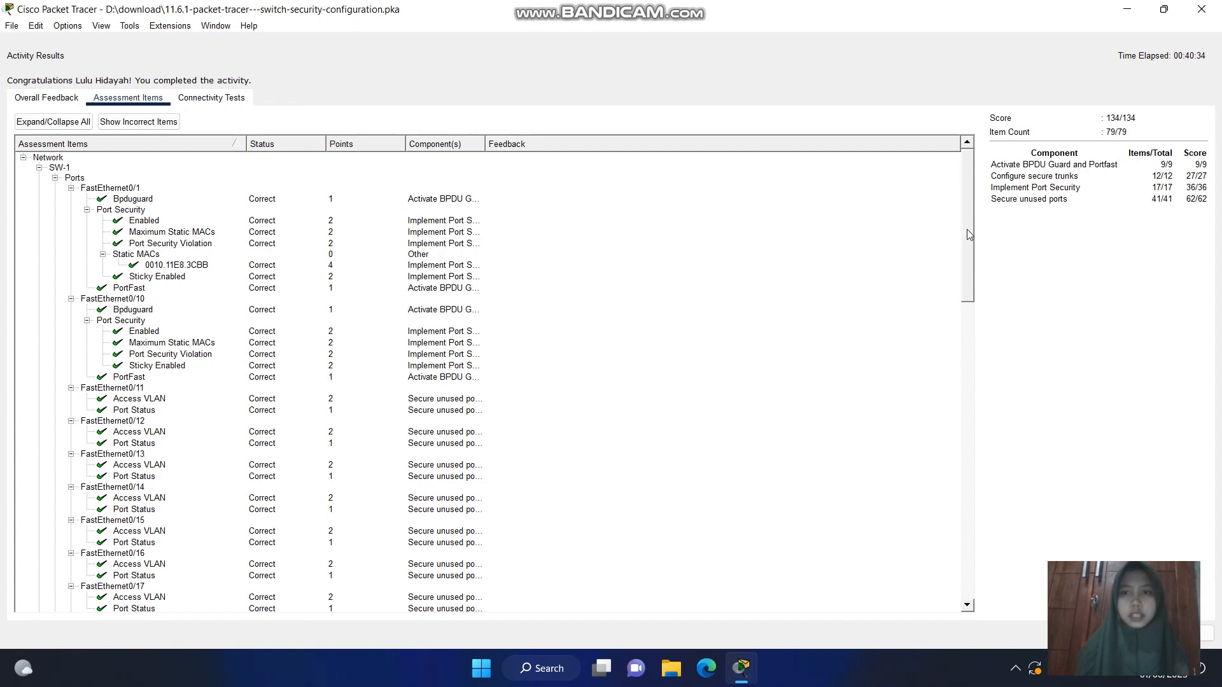
left_click_drag(968, 234, 949, 639)
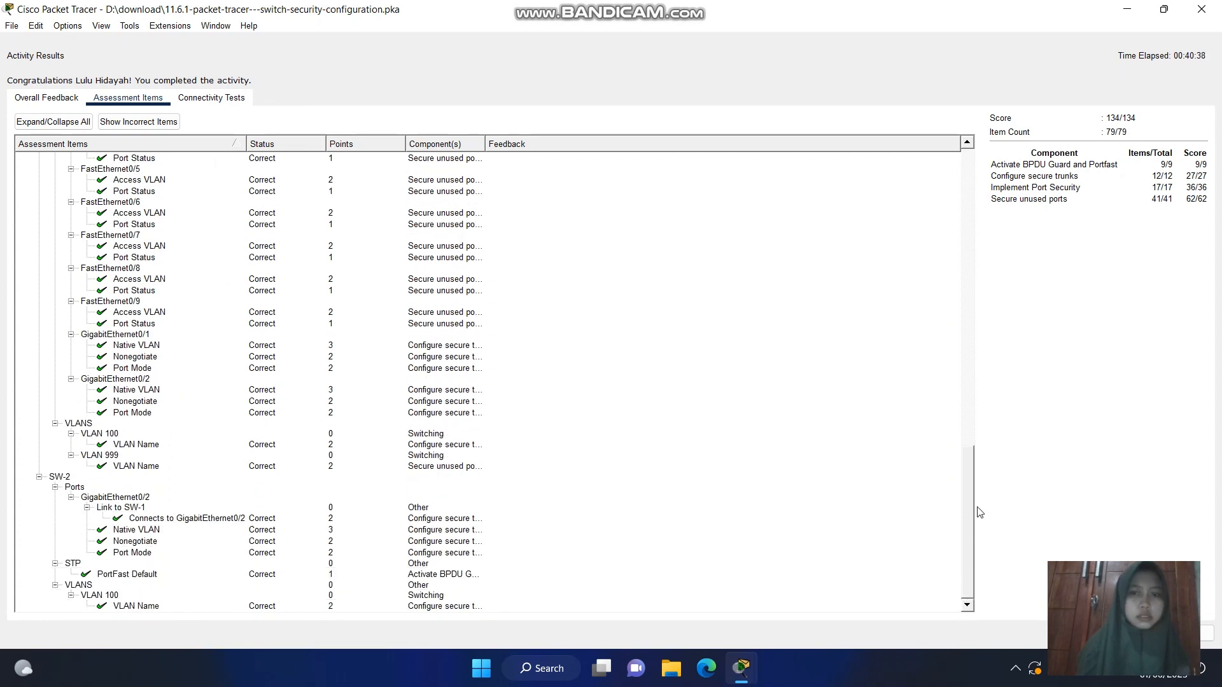
left_click_drag(980, 513, 941, 167)
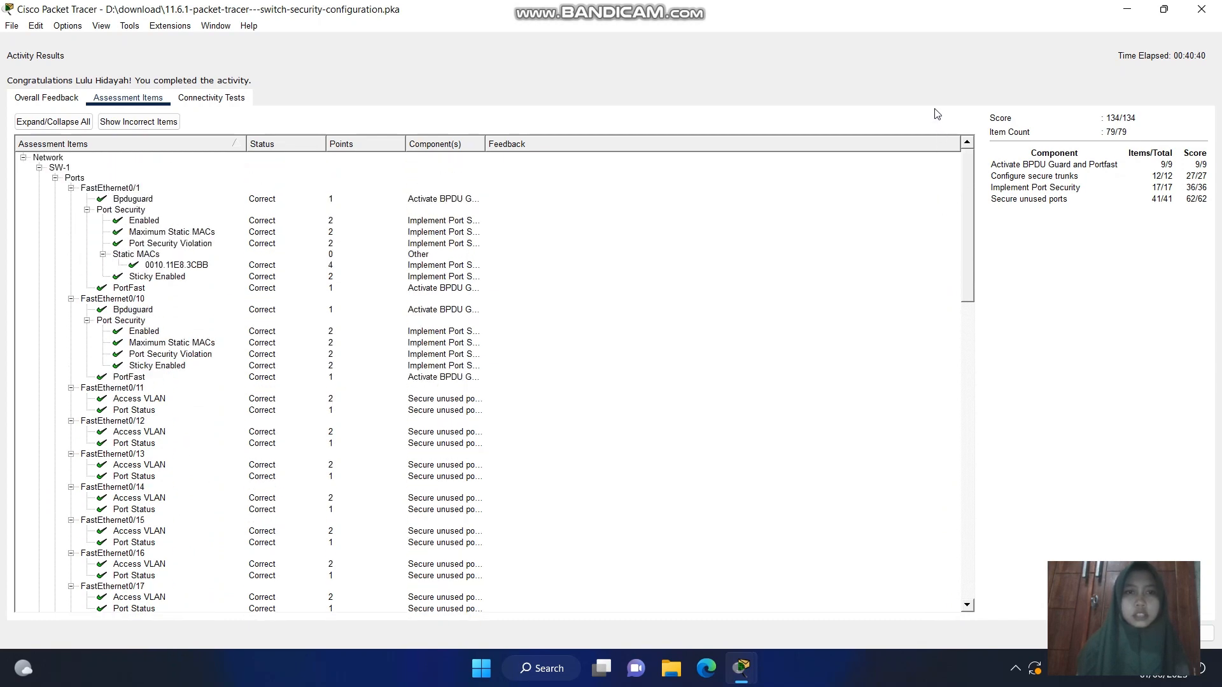
left_click_drag(928, 211, 1051, 129)
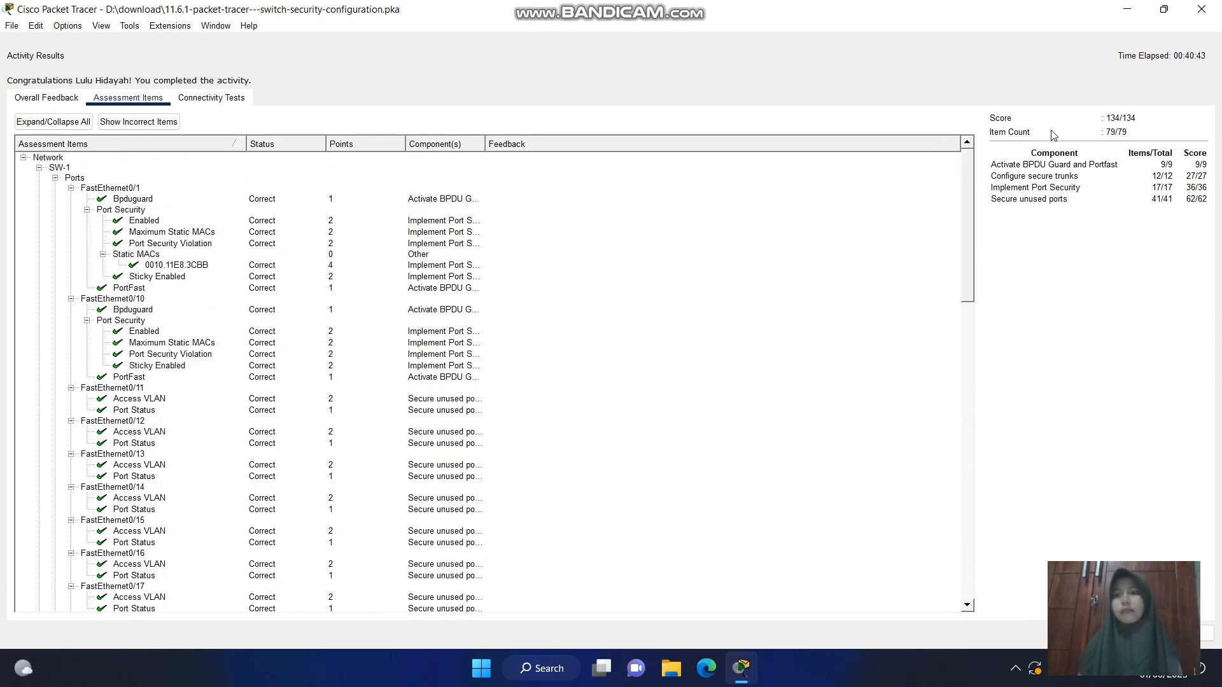
left_click(1201, 9)
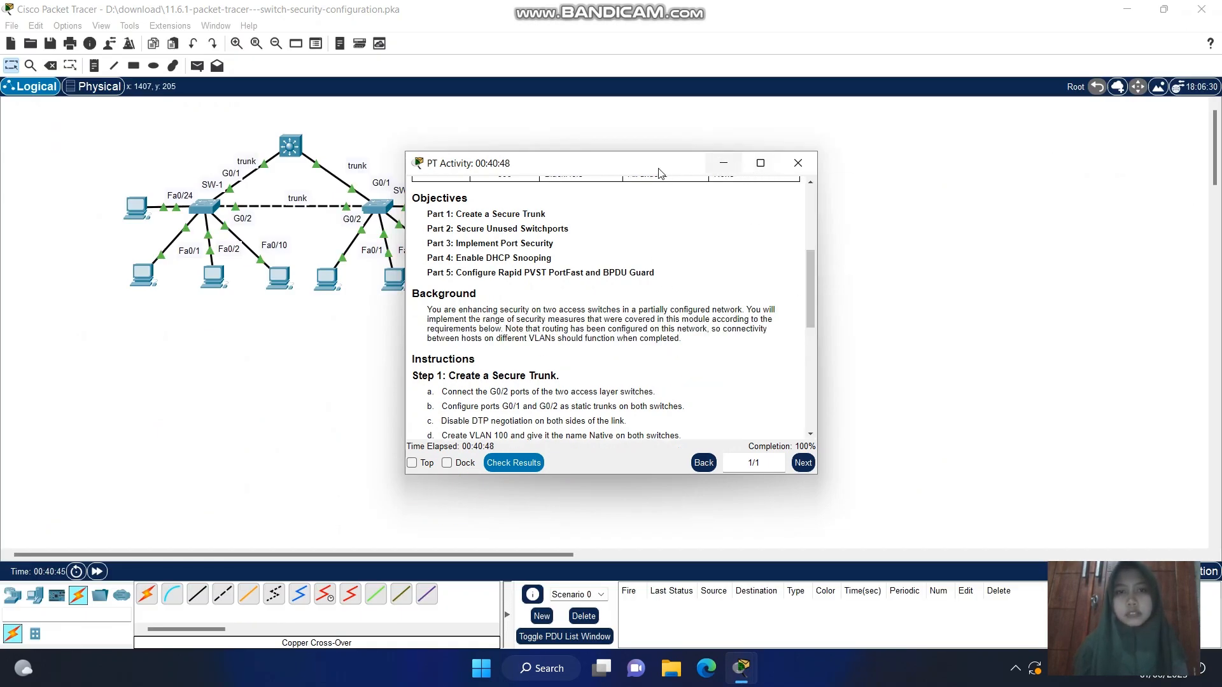
Move the PT Activity window clear of the network topology and save the activity file
left_click_drag(646, 171, 967, 143)
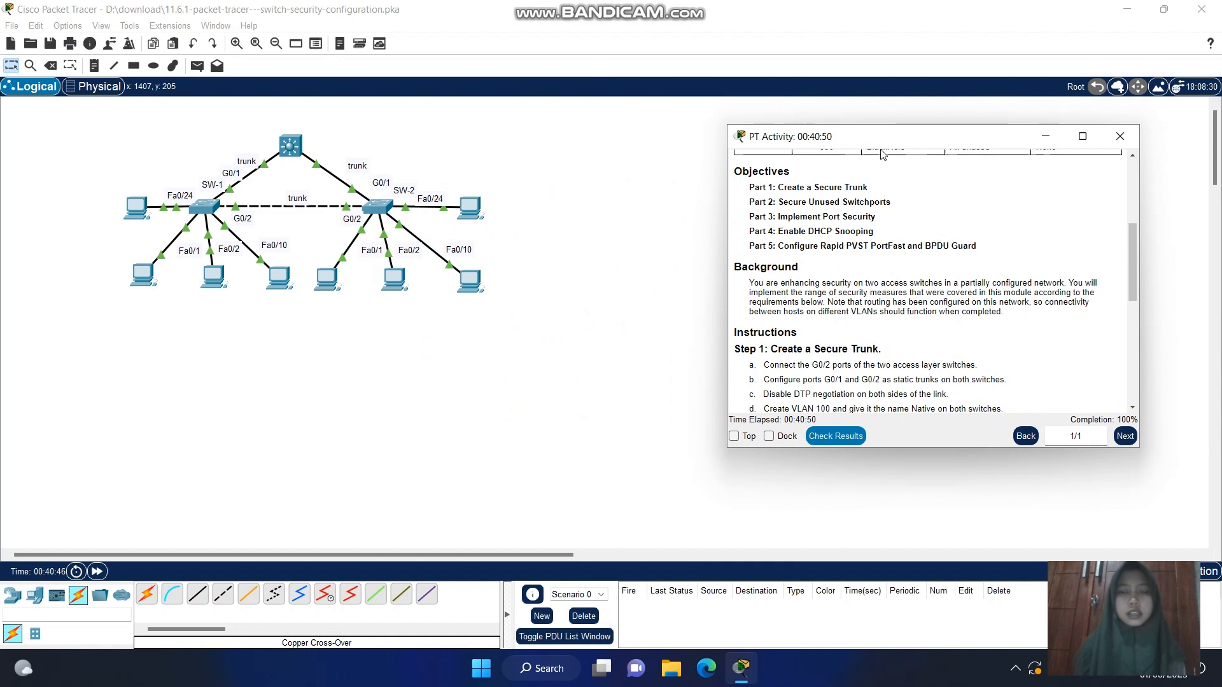
left_click(529, 264)
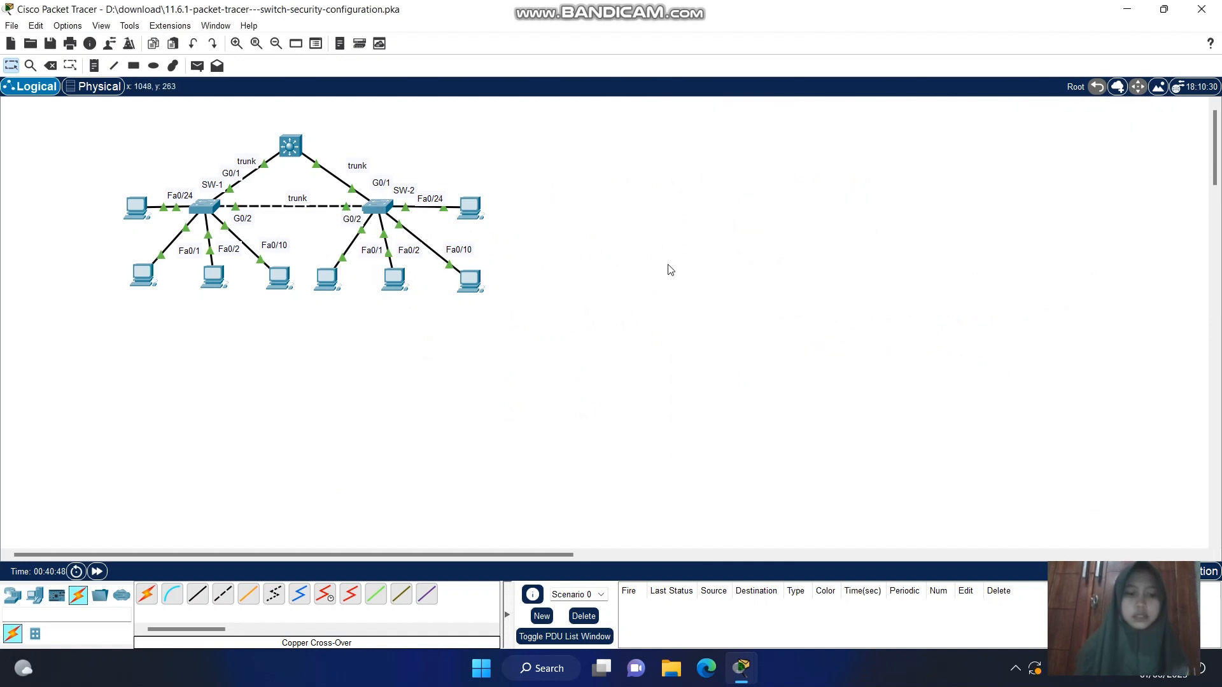
key("ctrl+s")
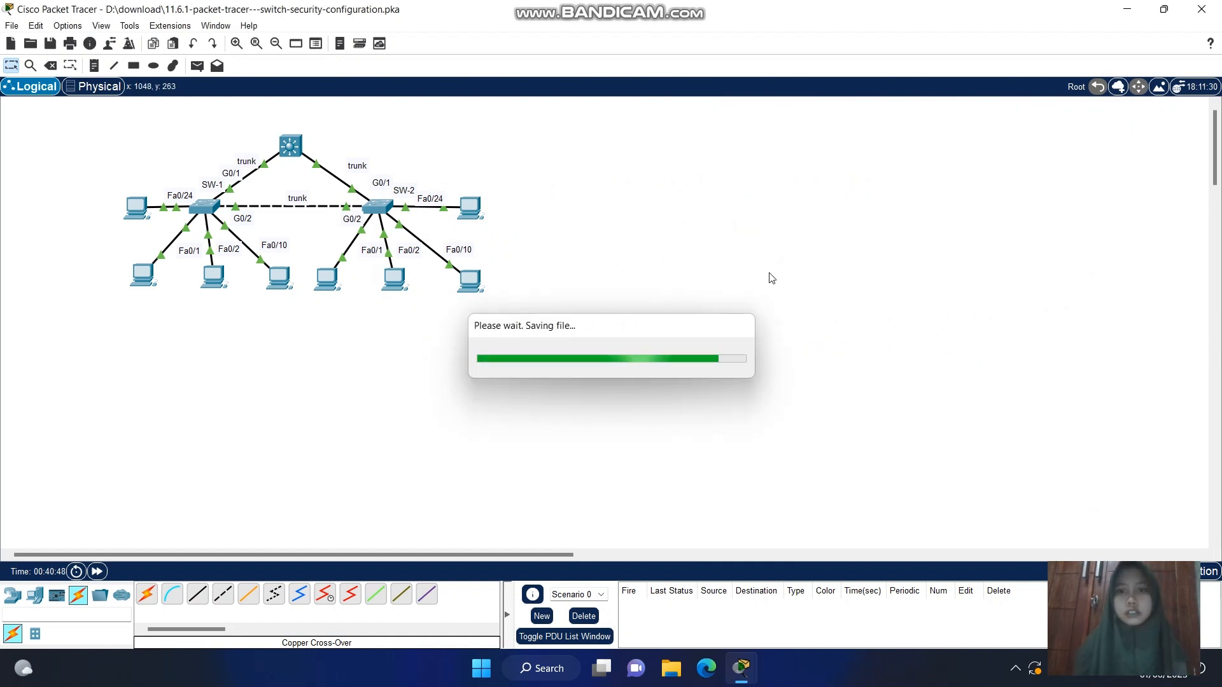
left_click(1014, 678)
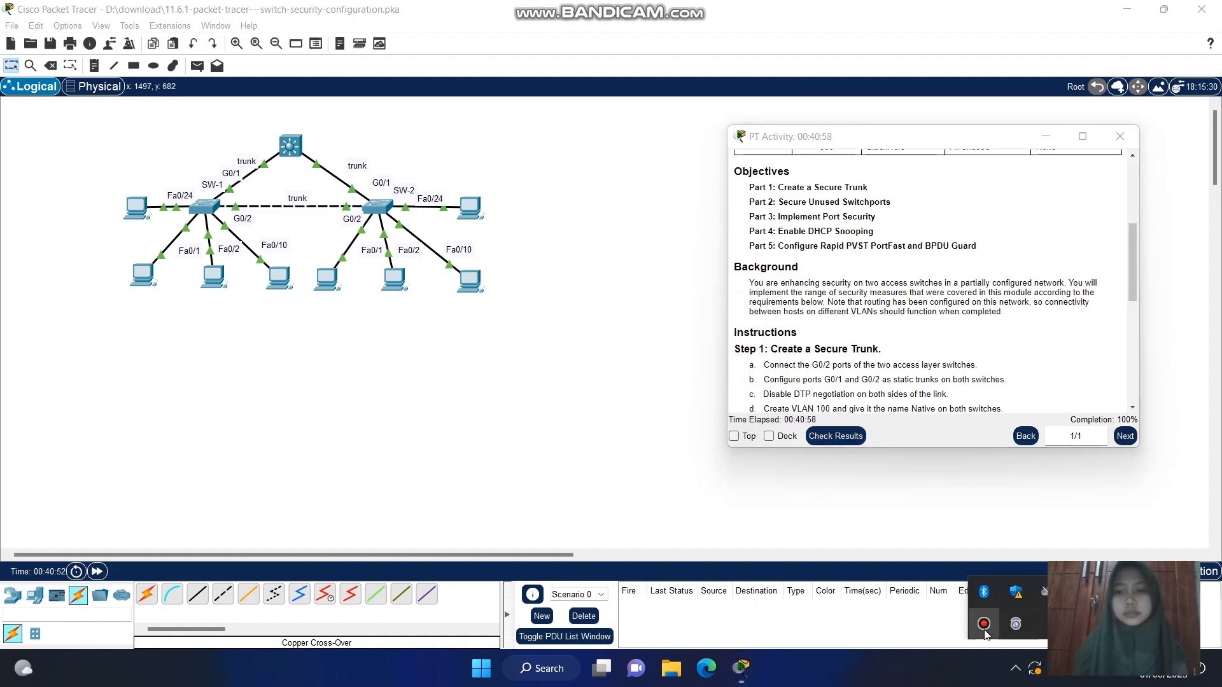